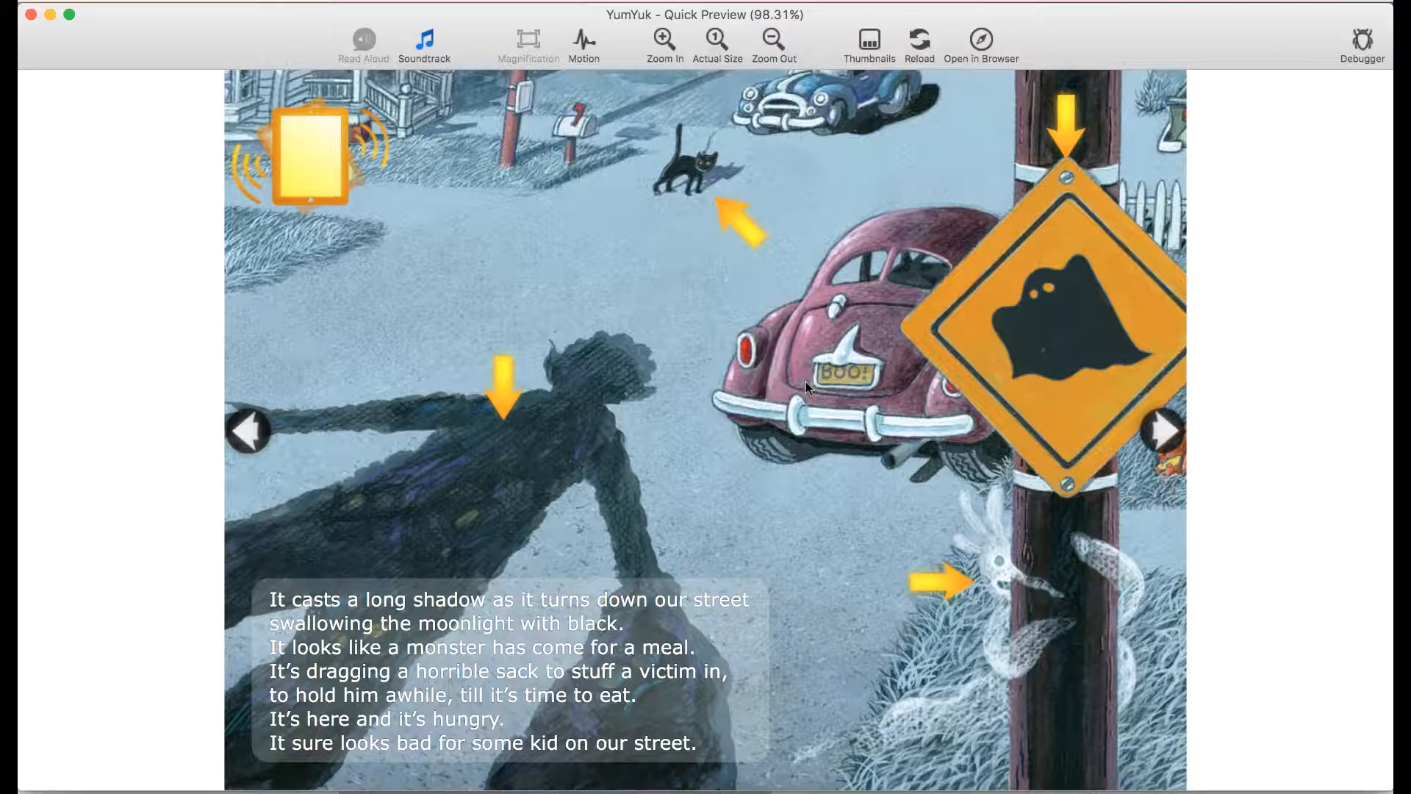
Step: Try out the interactive cat, ghost sign, white ghost and shadow character in the page preview
click(695, 192)
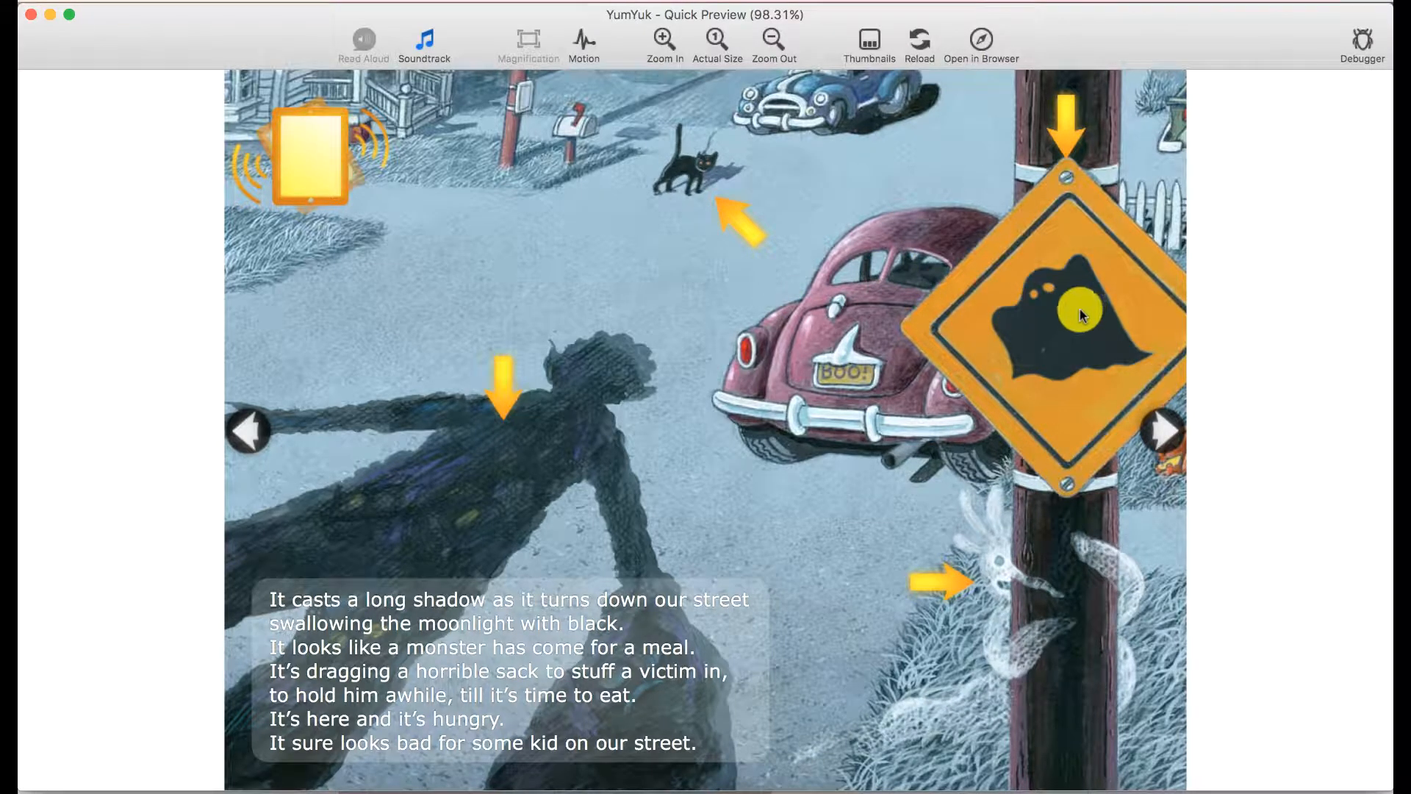
click(1068, 328)
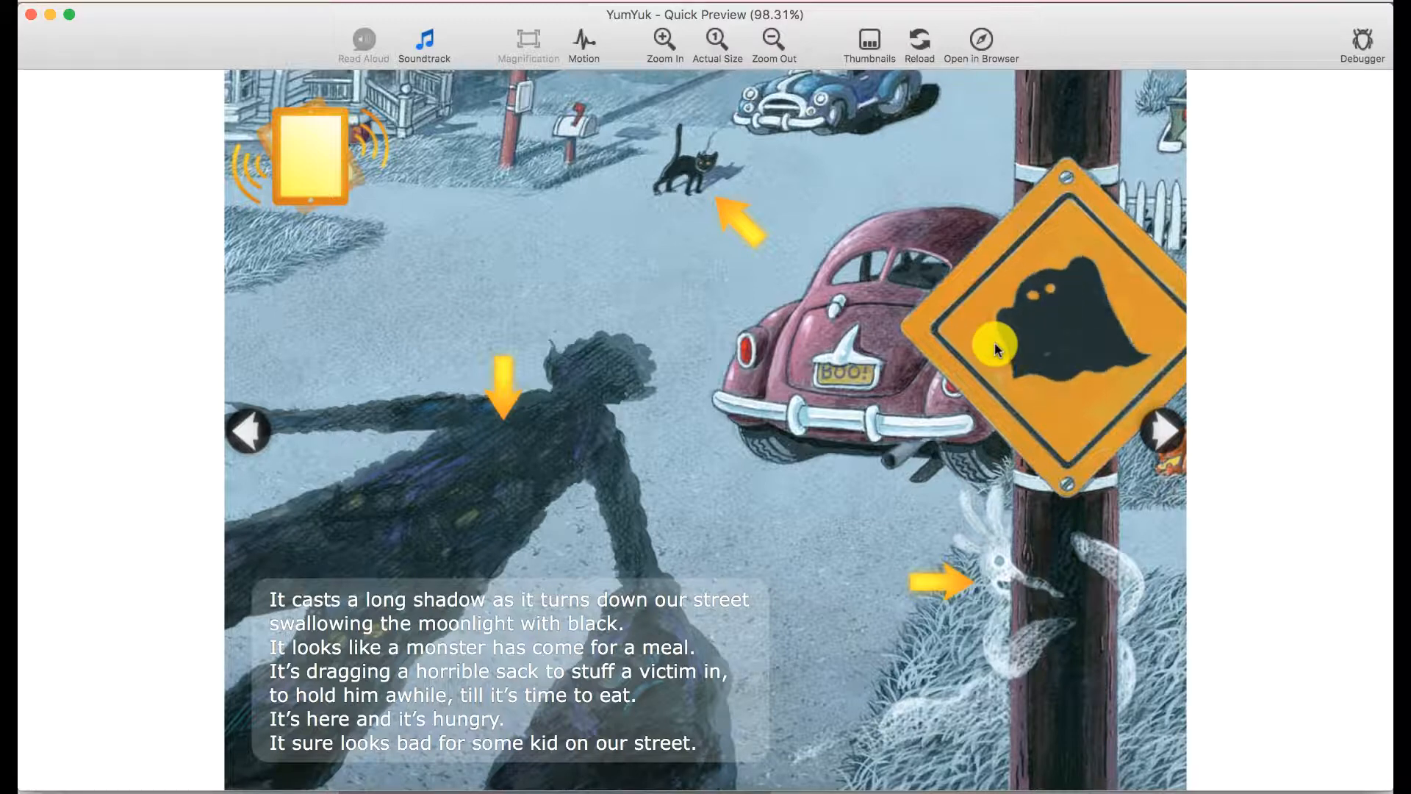
click(691, 166)
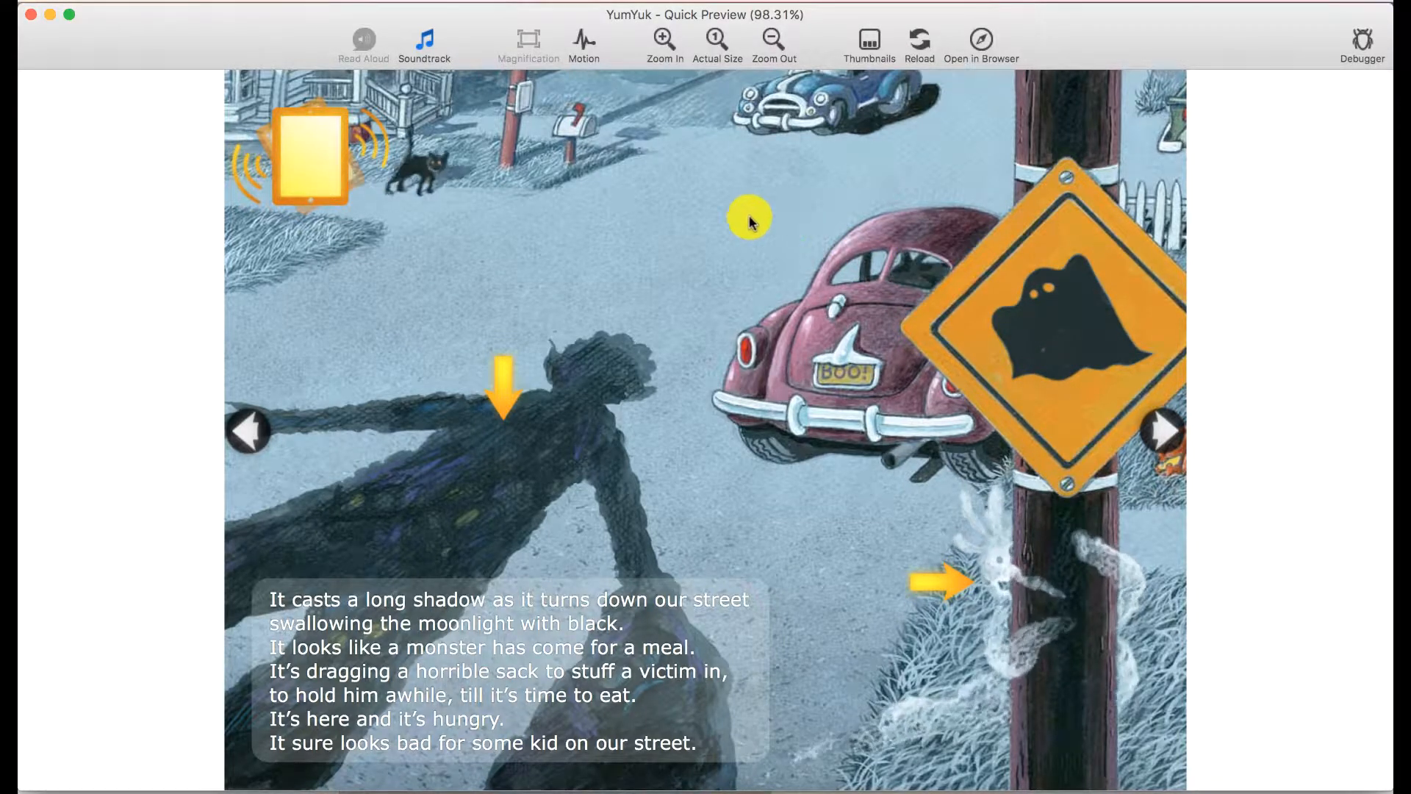
click(672, 188)
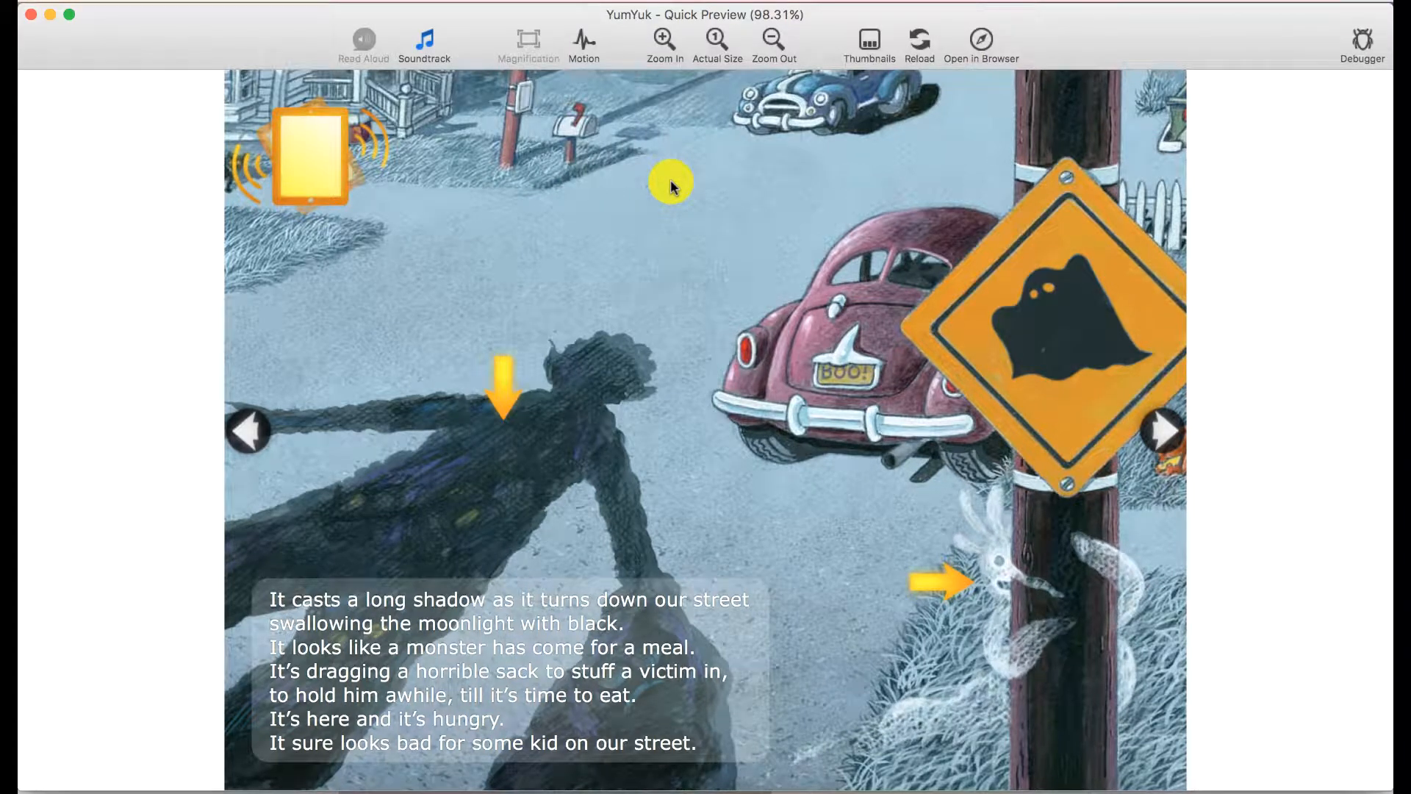
click(1047, 594)
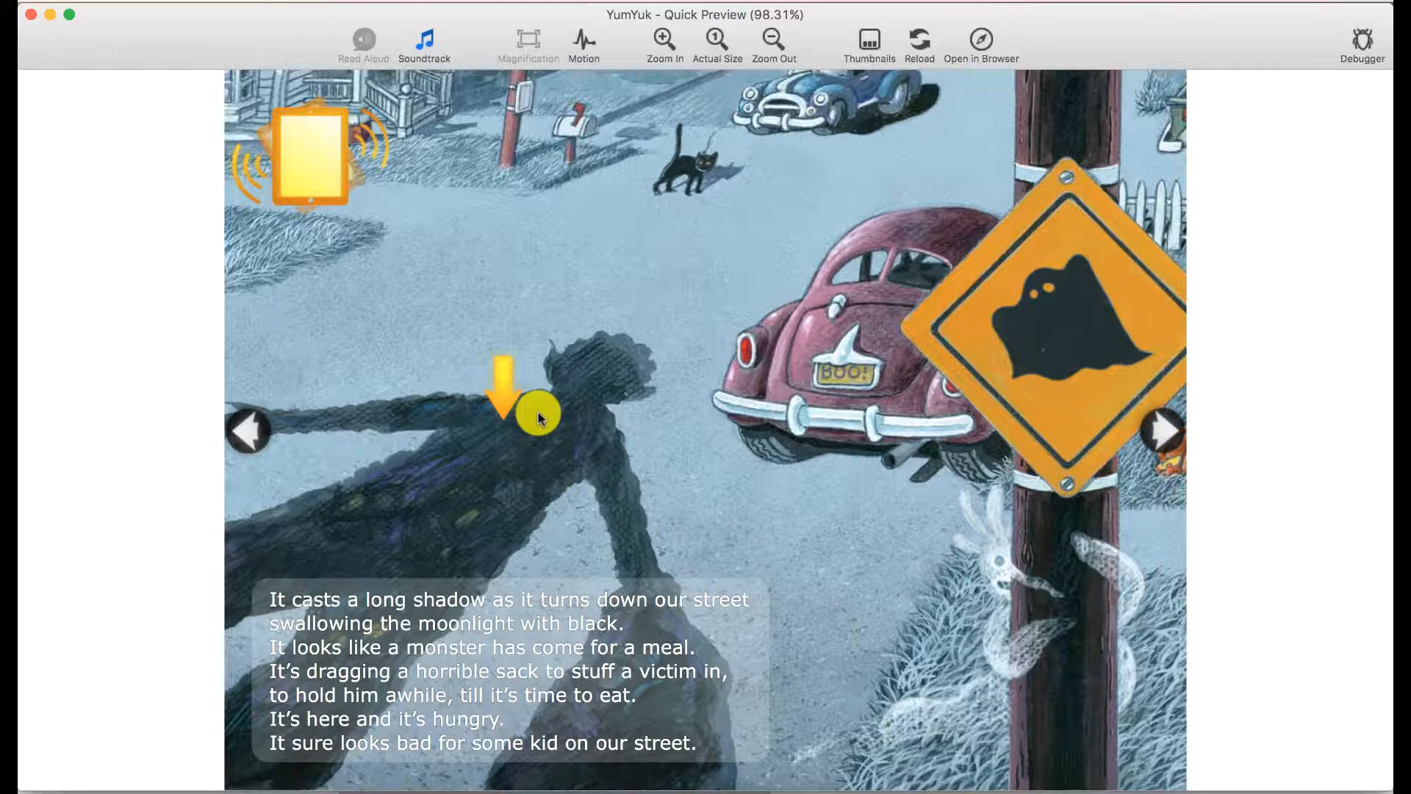
click(514, 439)
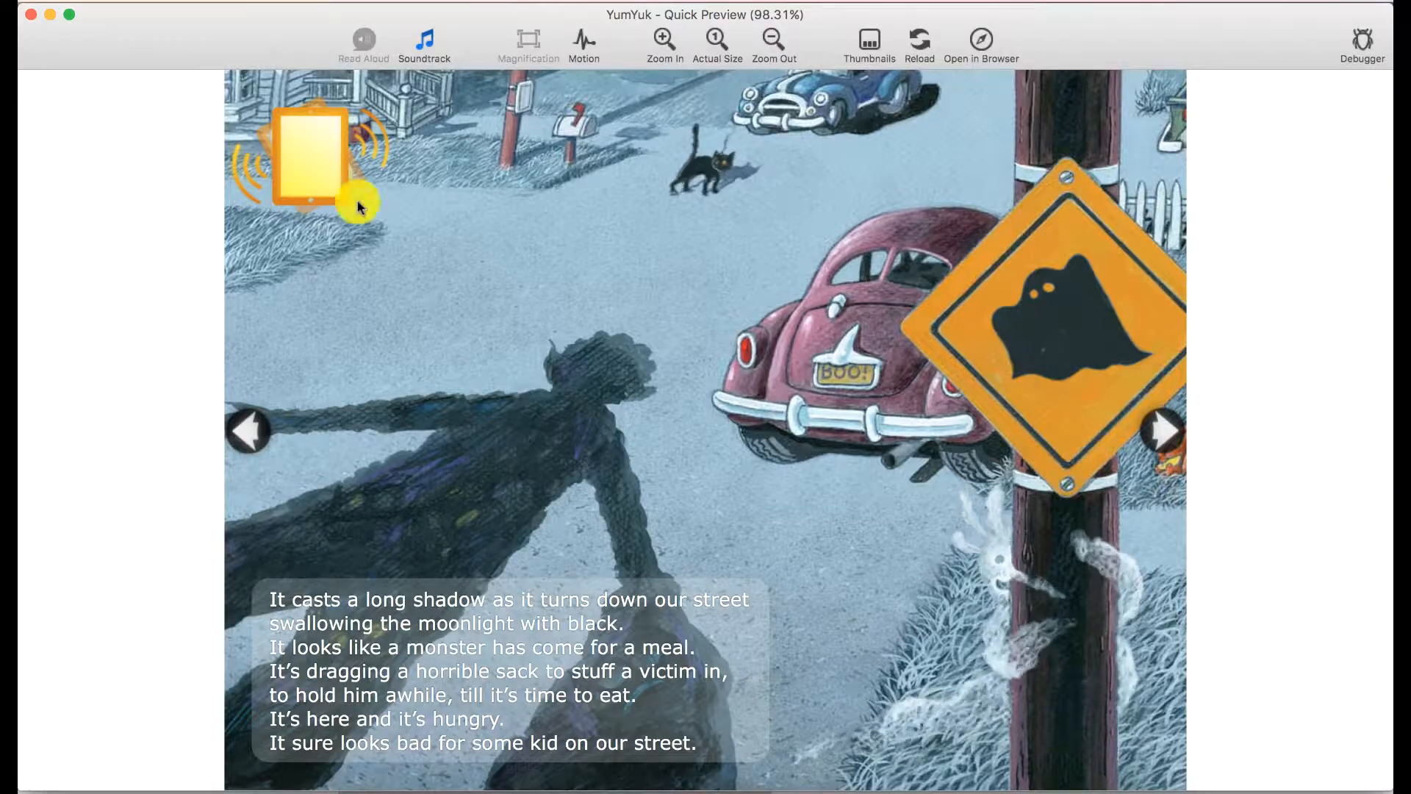
Step: Close the page preview, look at the layered page artwork in Photoshop, and return to PubCoder
click(30, 14)
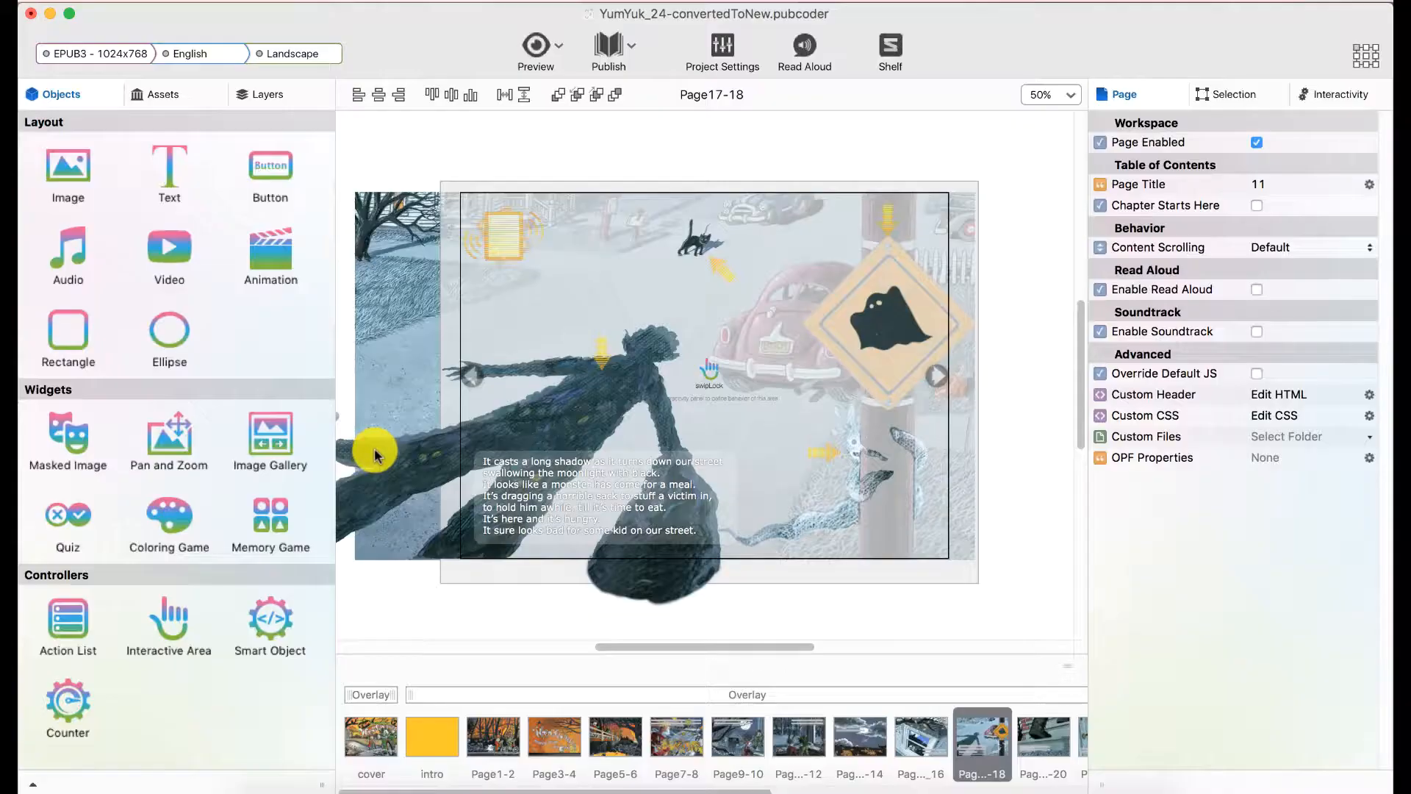
click(518, 783)
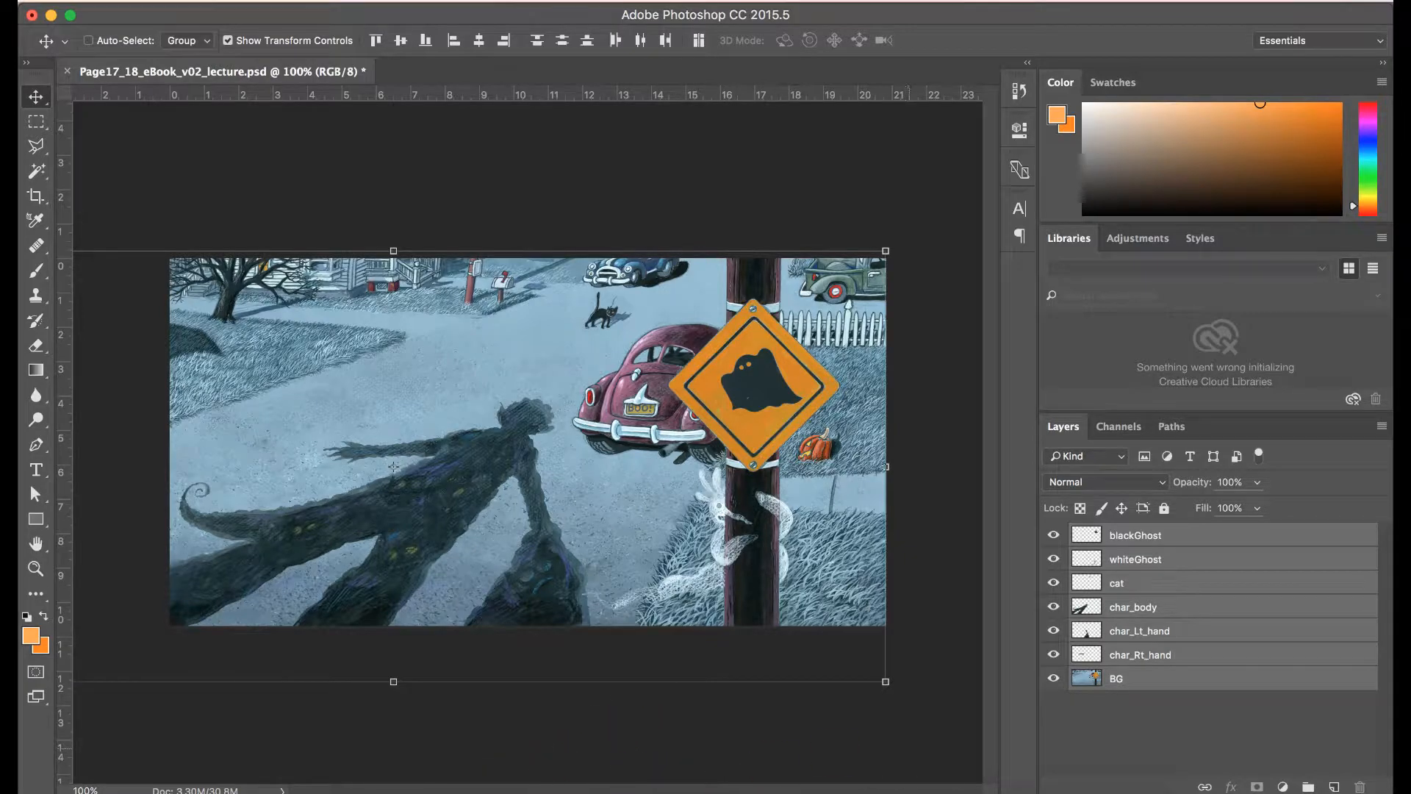
click(875, 788)
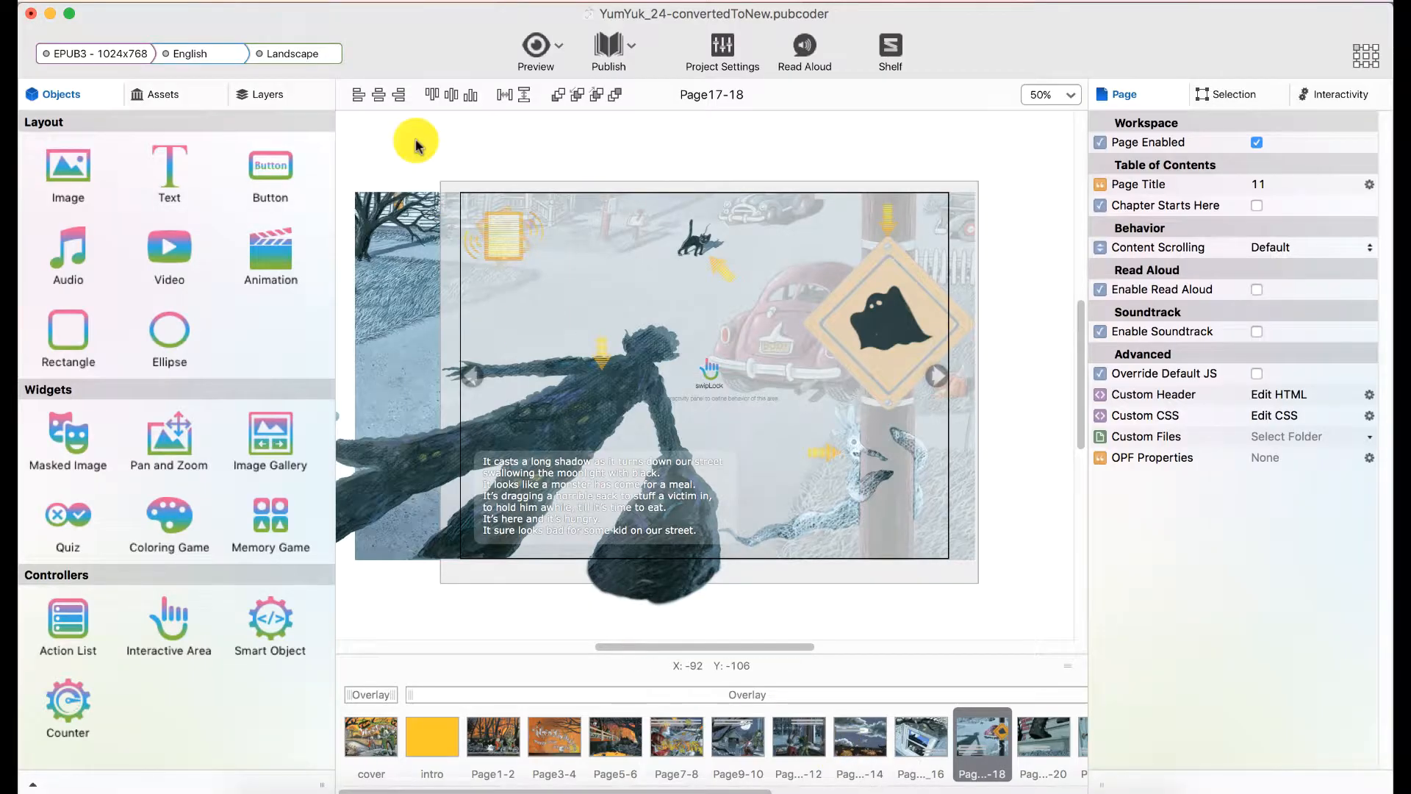
click(163, 1)
click(182, 16)
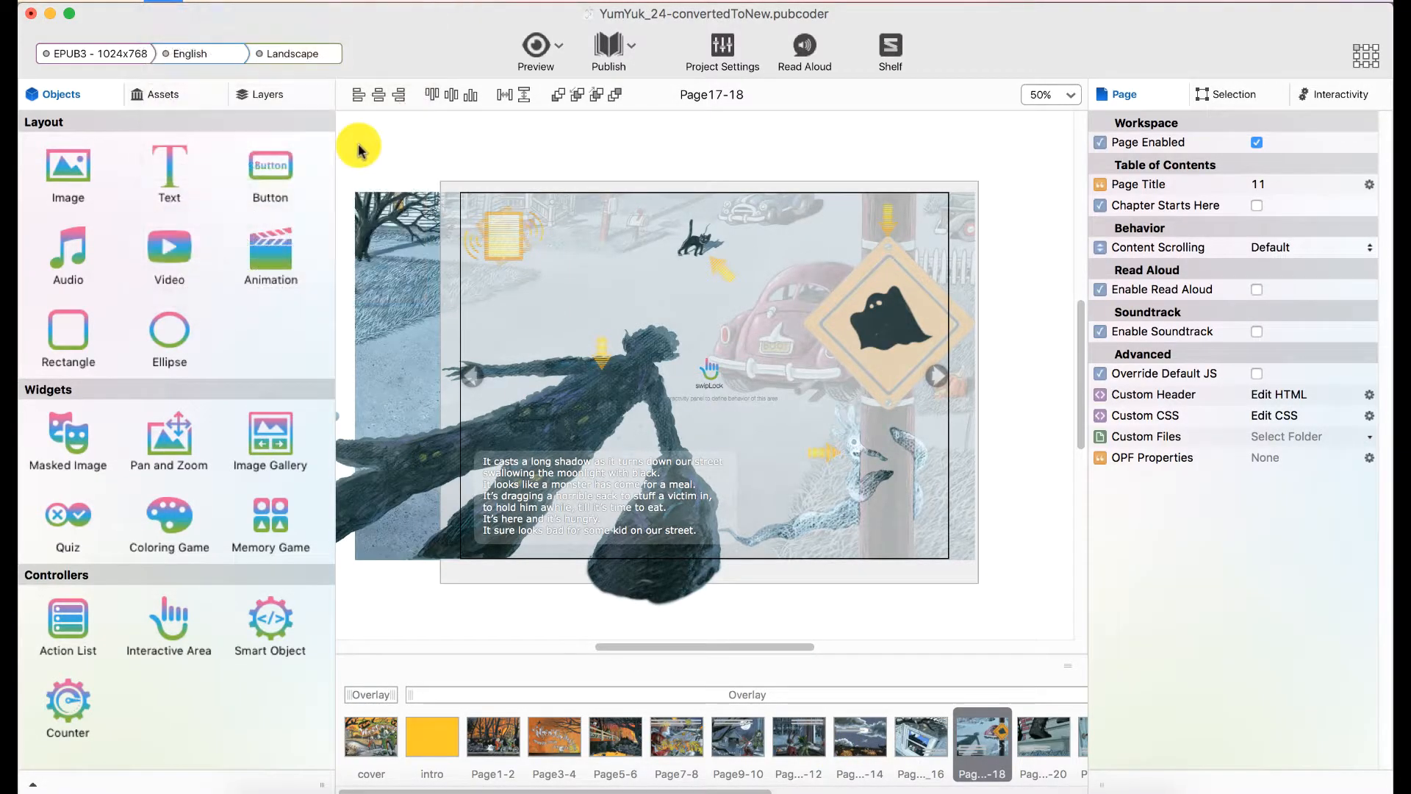
click(552, 259)
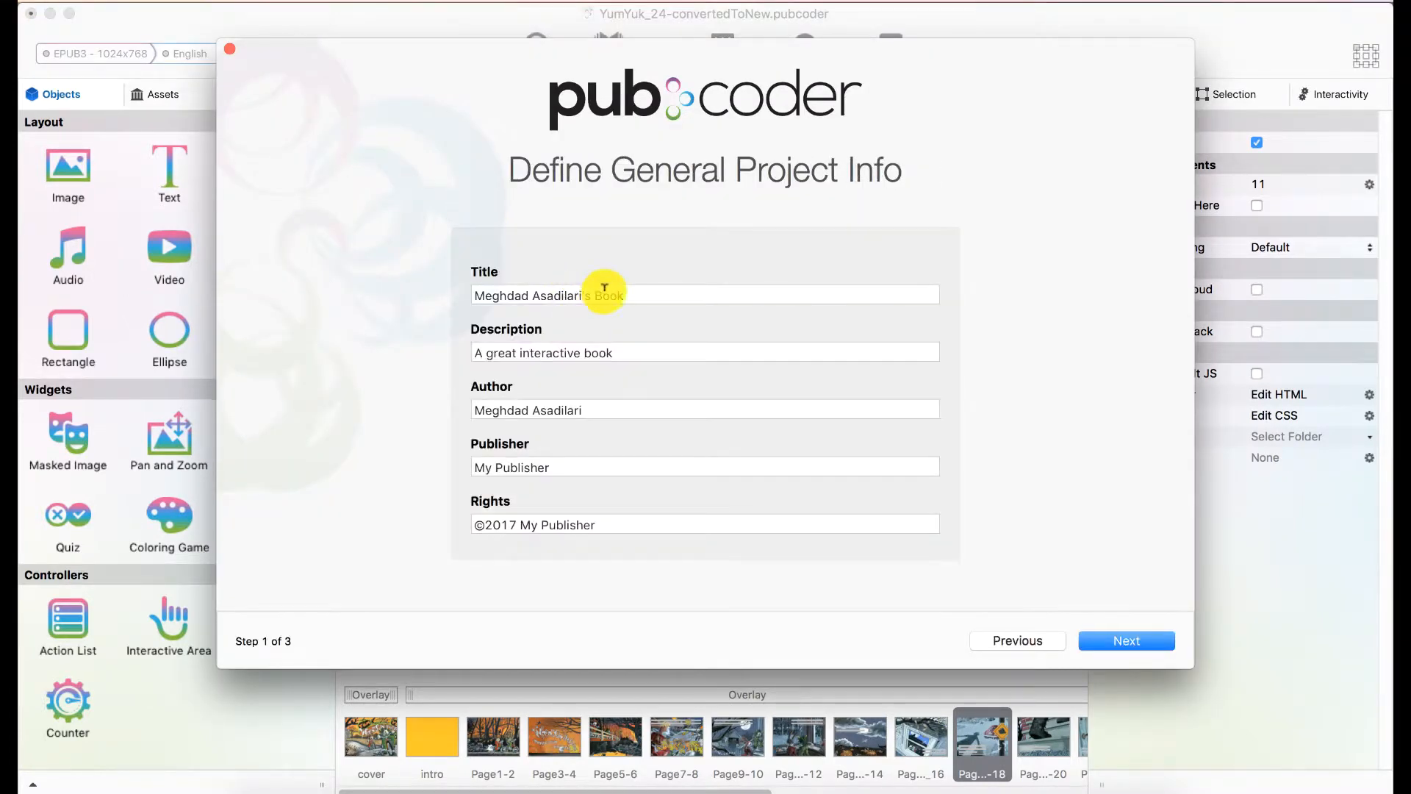
click(1127, 641)
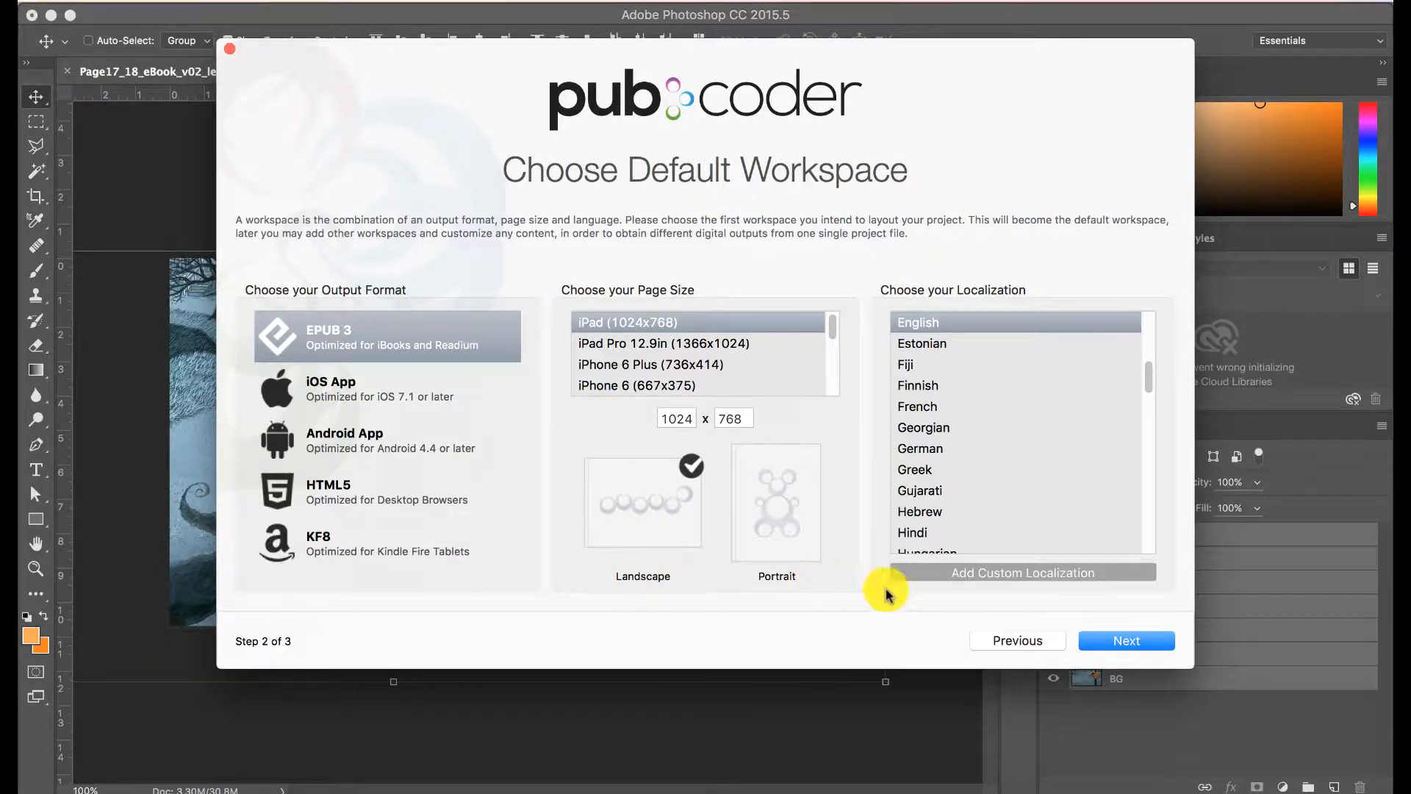
click(1107, 640)
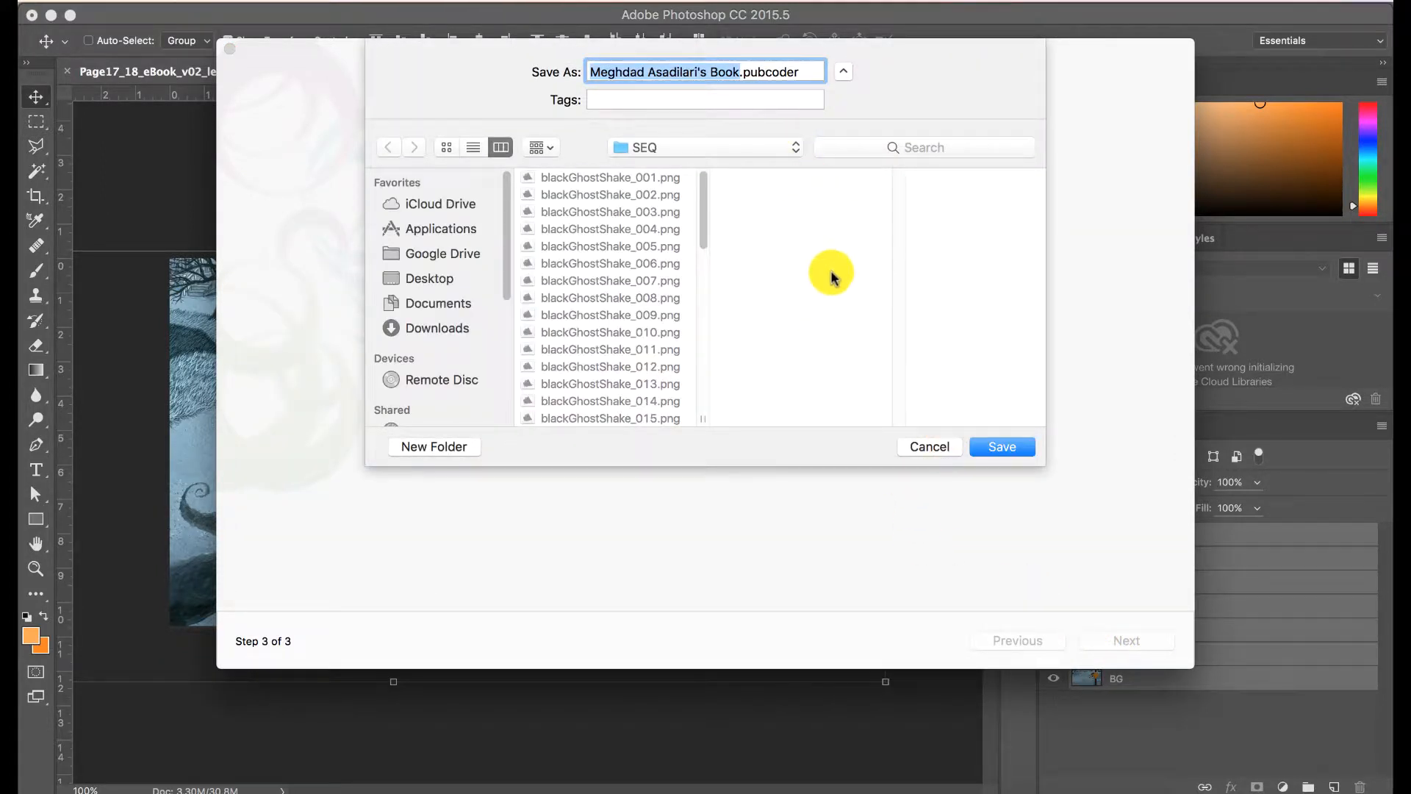
click(933, 447)
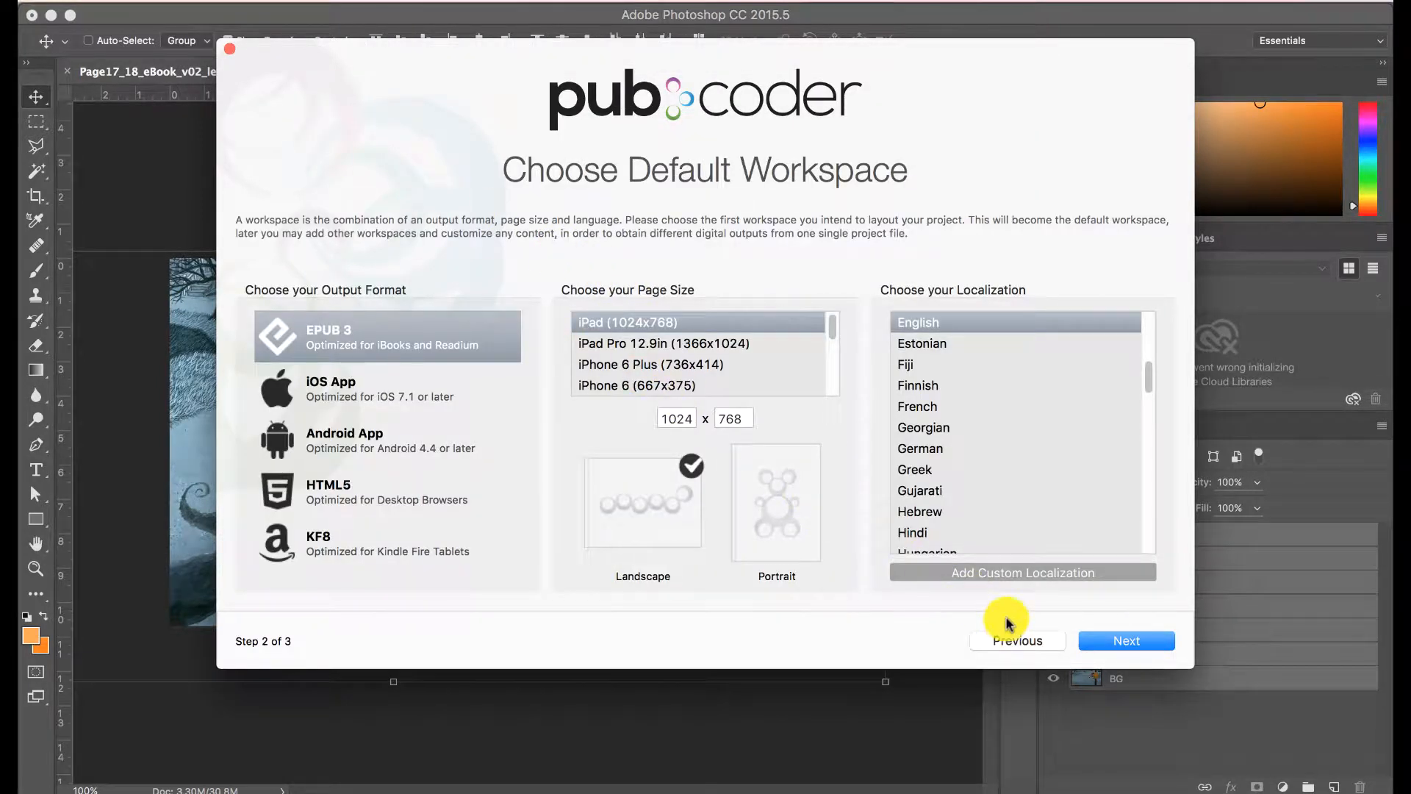
click(1028, 643)
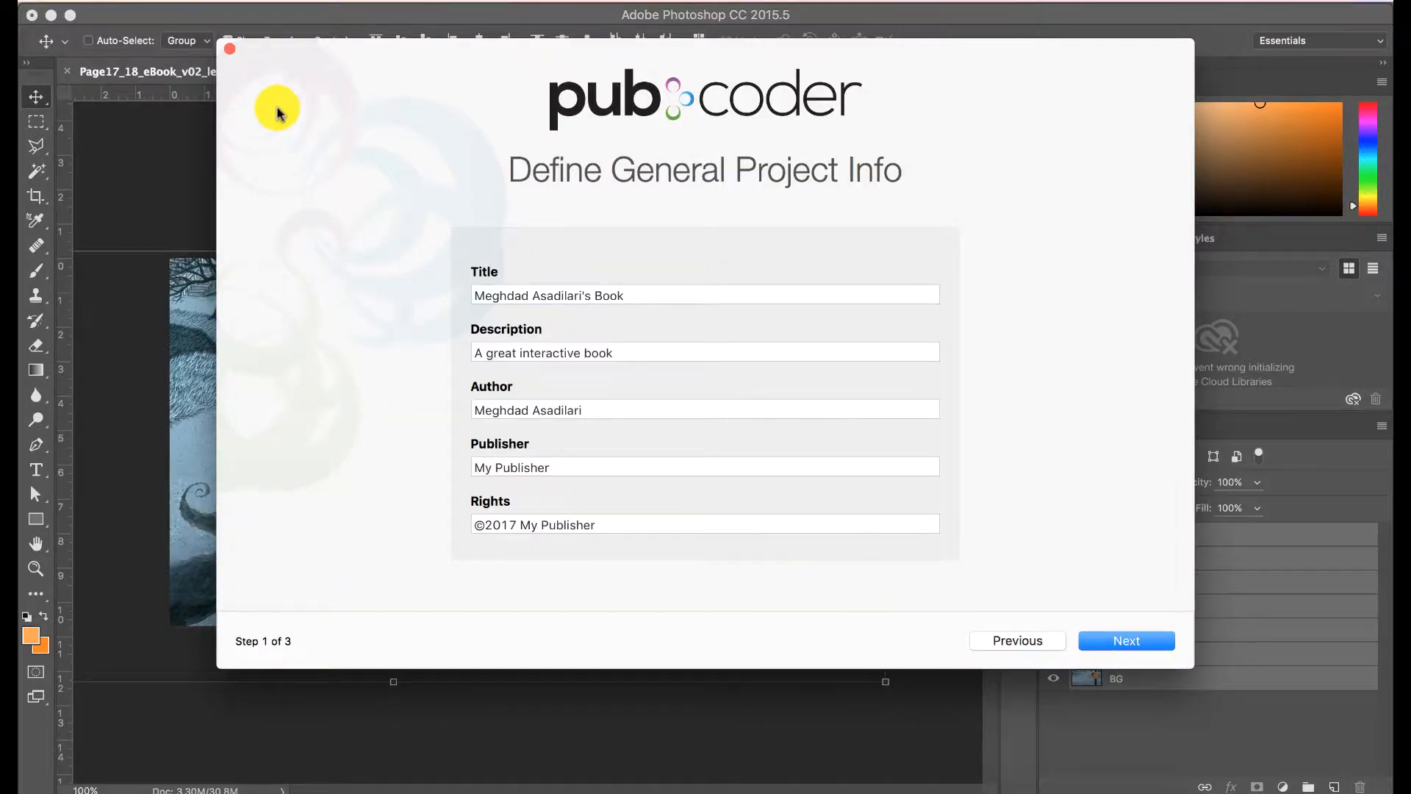
click(227, 47)
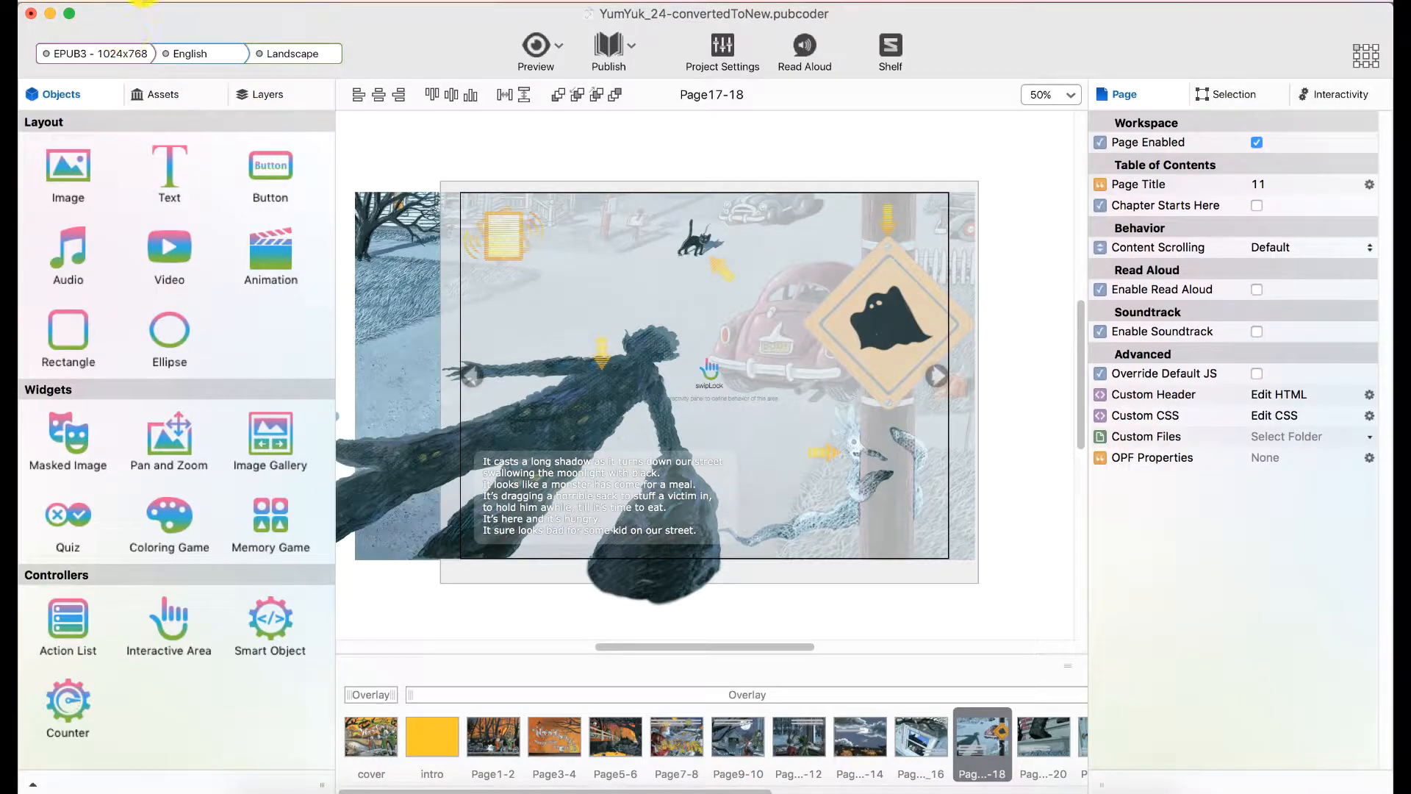
Step: Open the recent project Page17-18_lecture.pubcoder and dismiss the notice
click(158, 7)
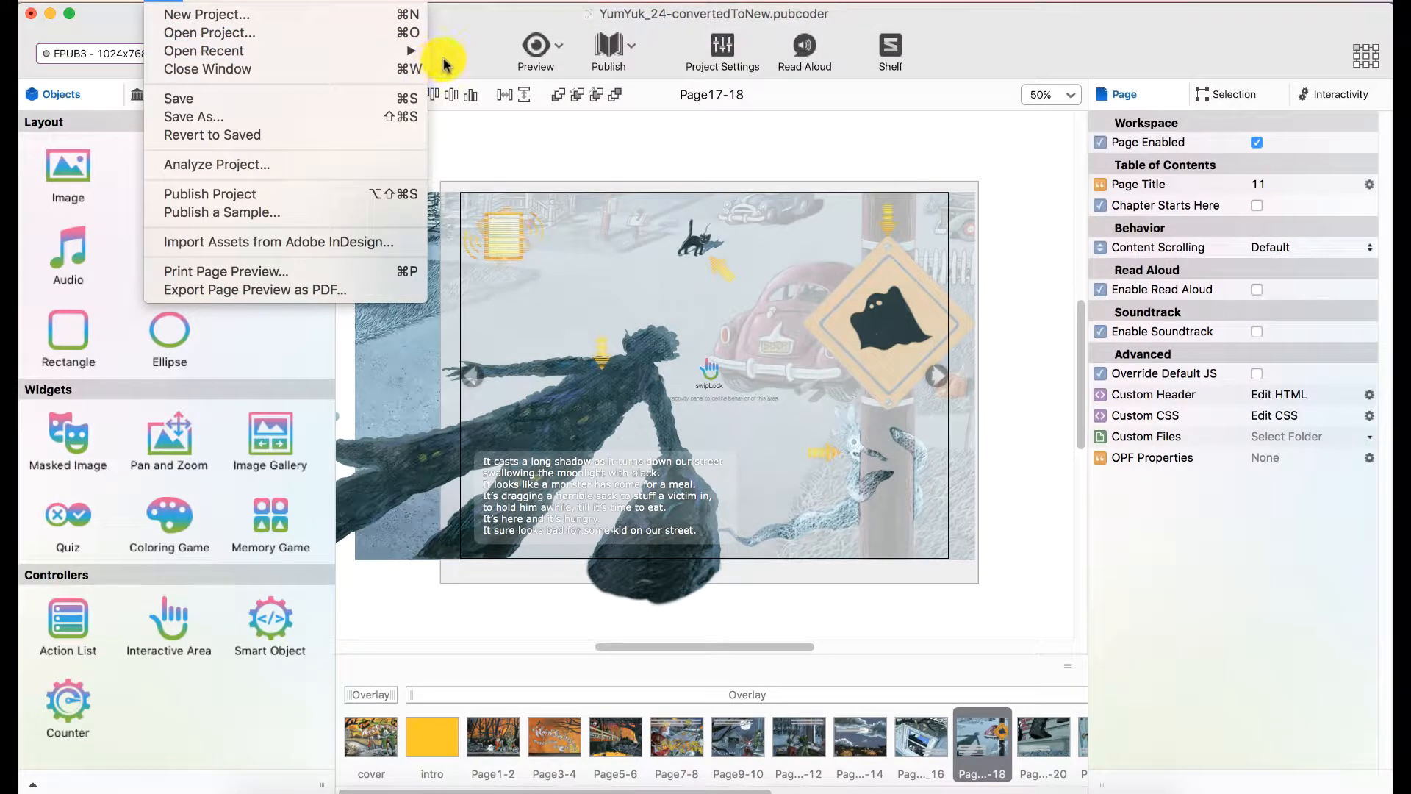
click(411, 53)
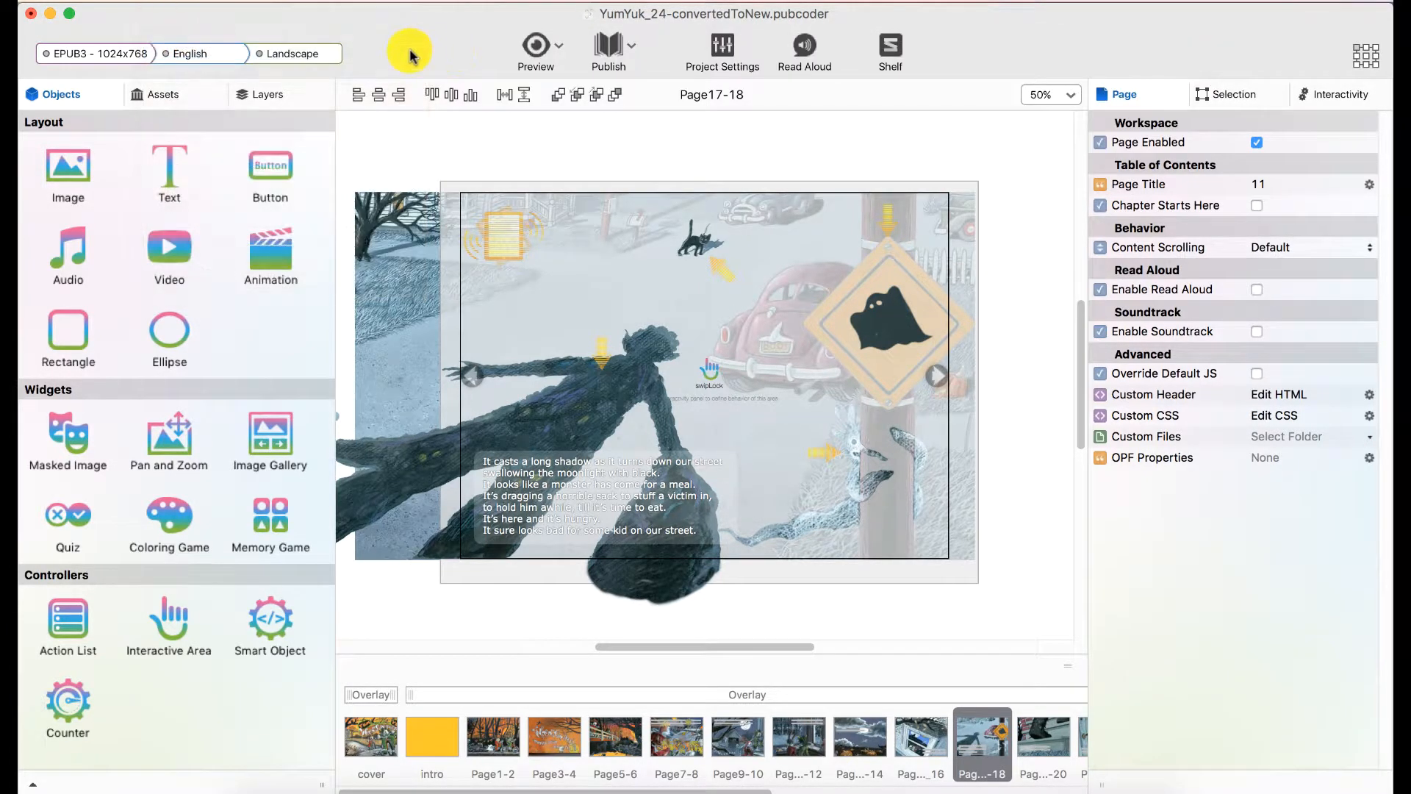
click(184, 8)
mouse_move(199, 50)
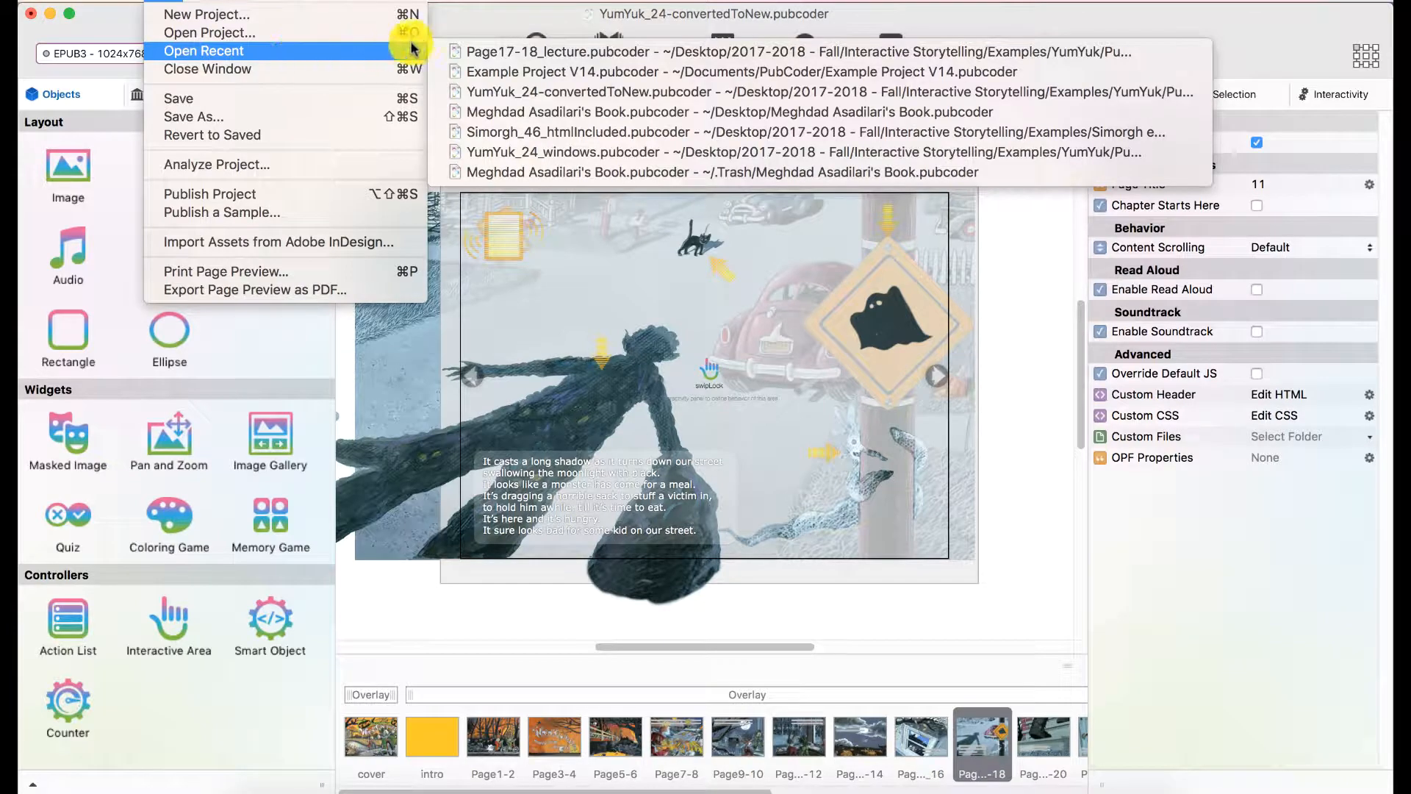
click(452, 52)
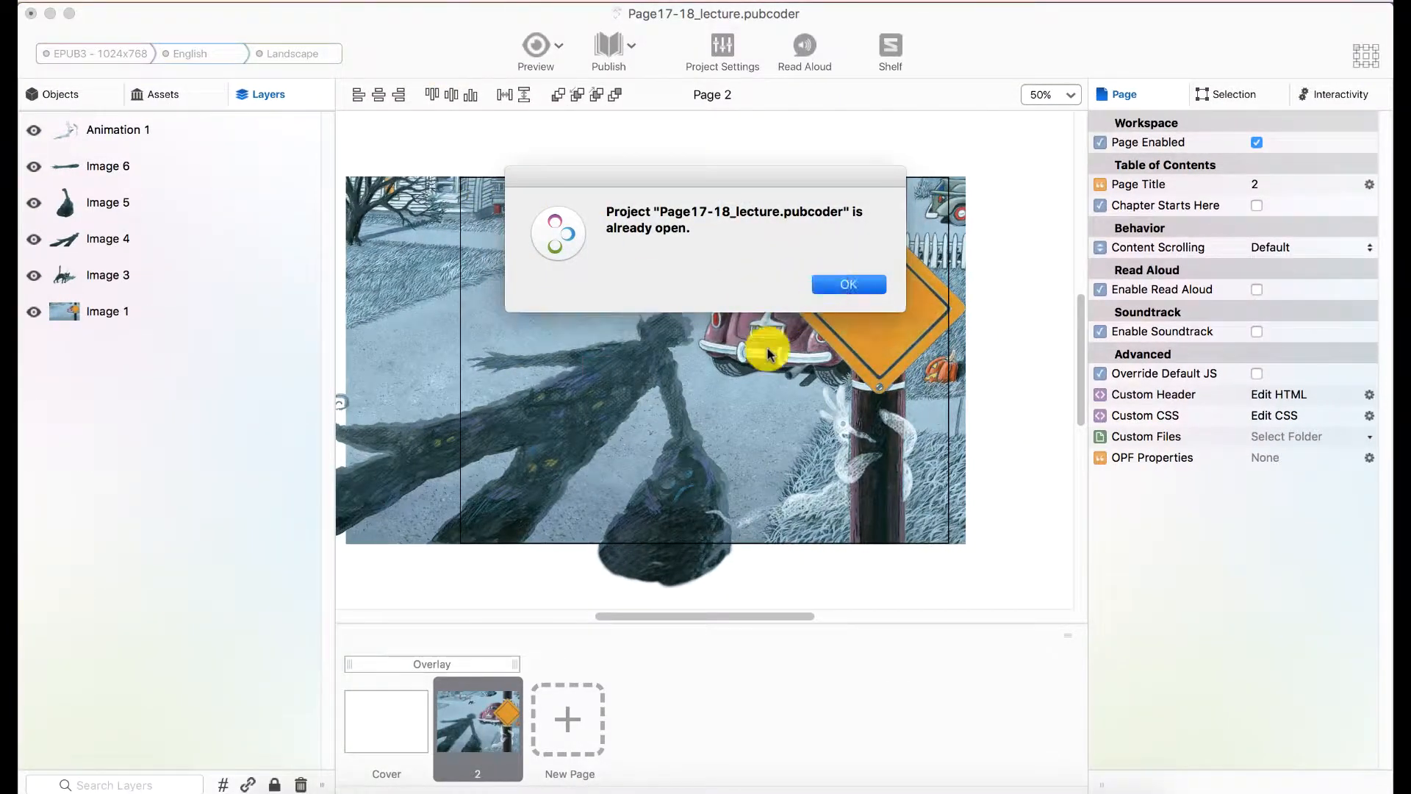
key(Return)
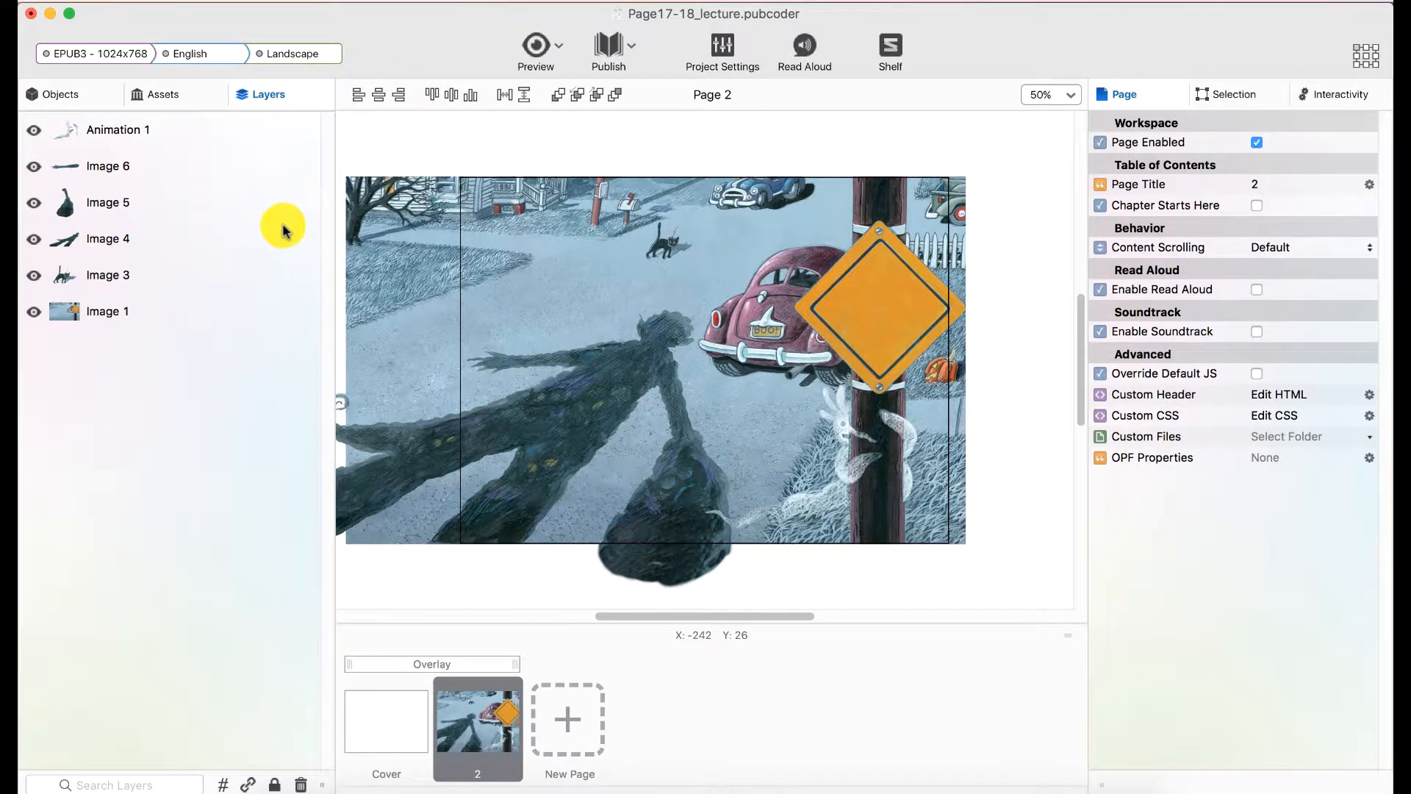
Step: Select all layers on page 2, from Image 1 to Animation 1, and go to the Cover page
click(137, 311)
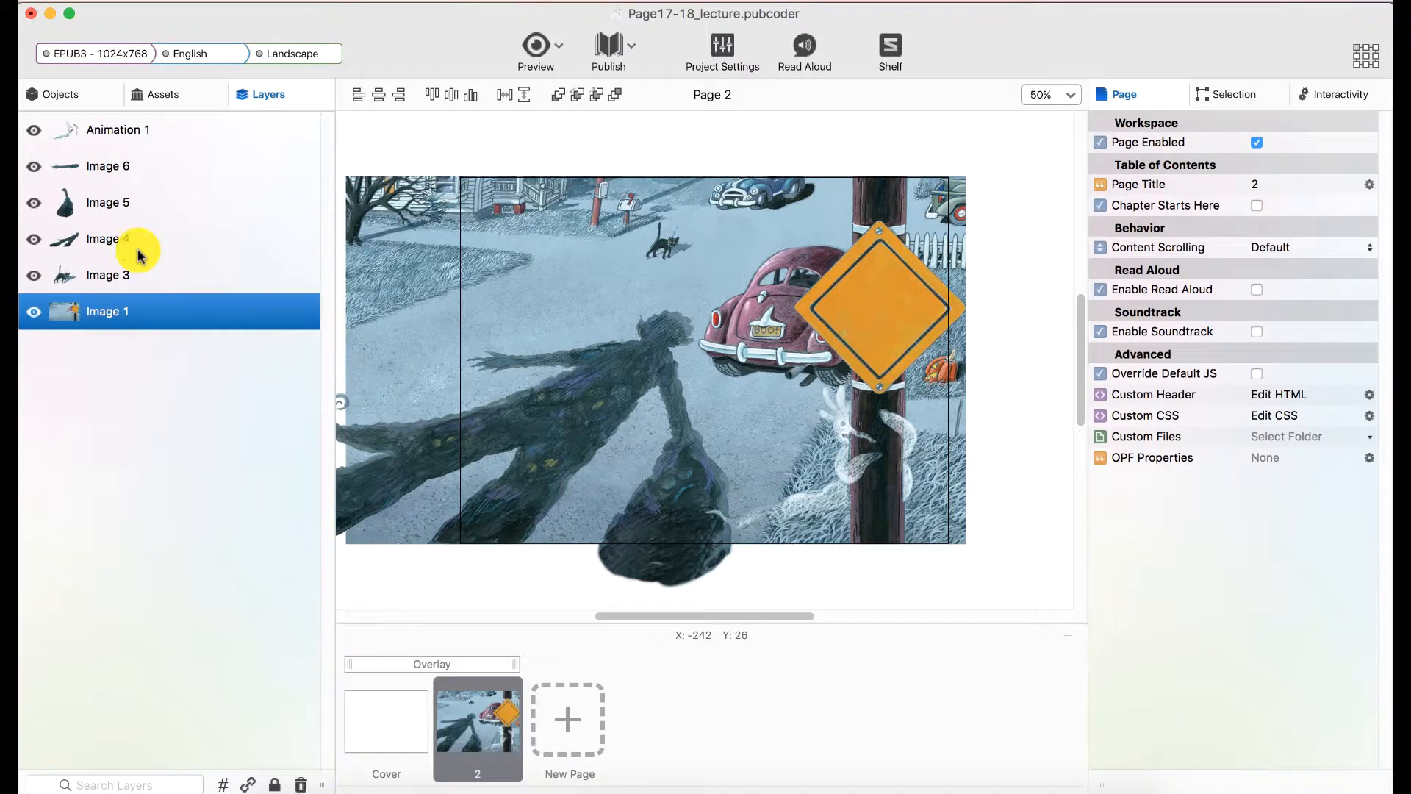
shift+click(130, 135)
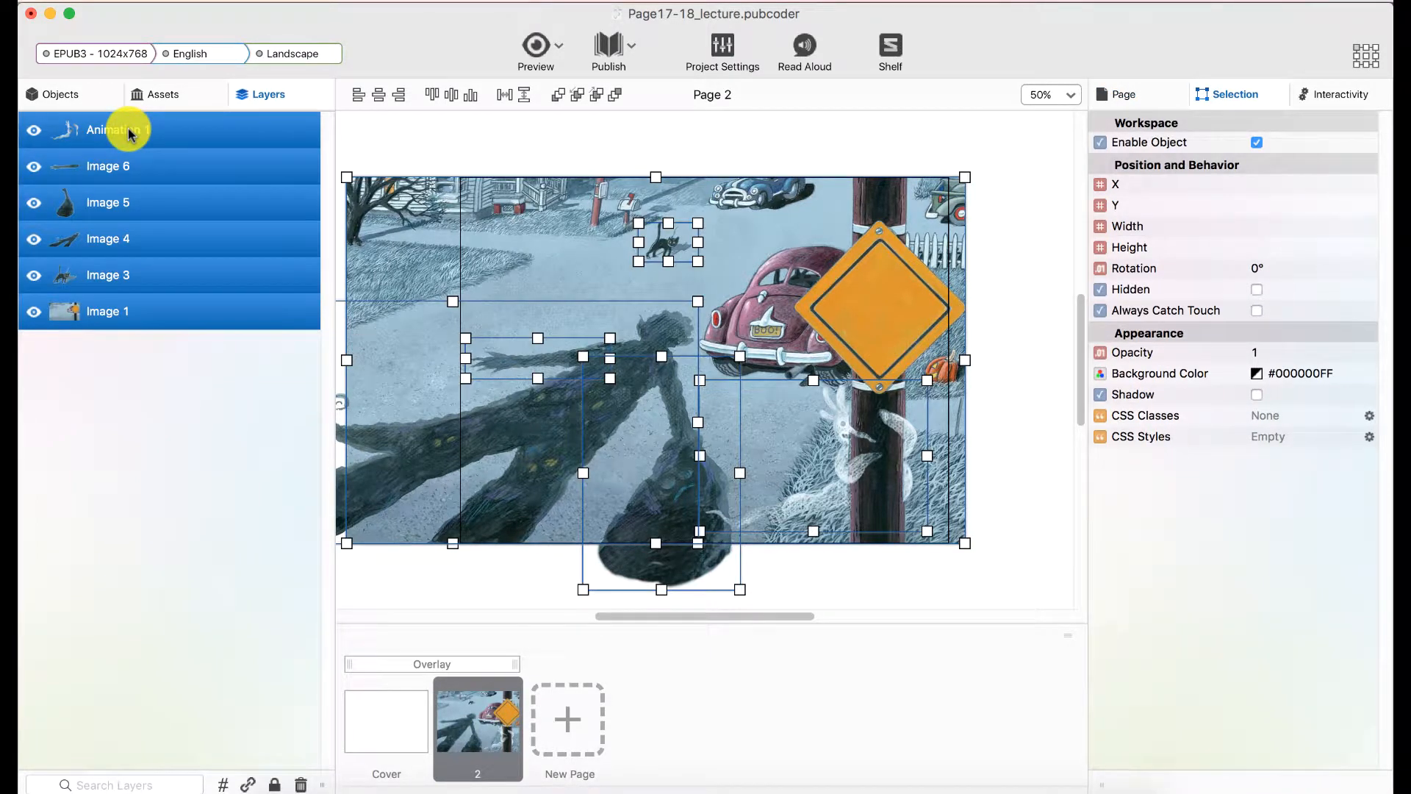
click(385, 728)
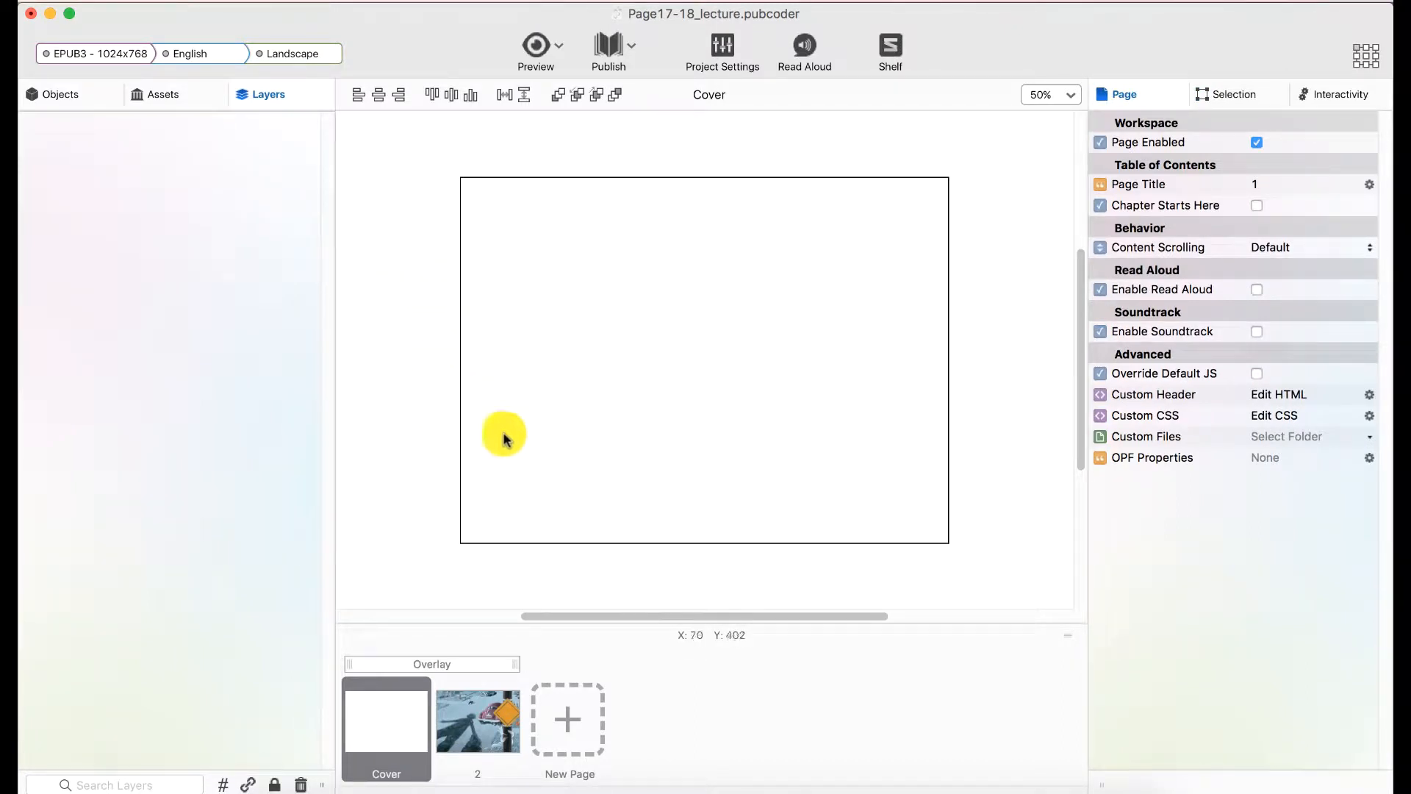
Step: Switch to Photoshop, hide every layer except BG, and select the BG layer
click(567, 790)
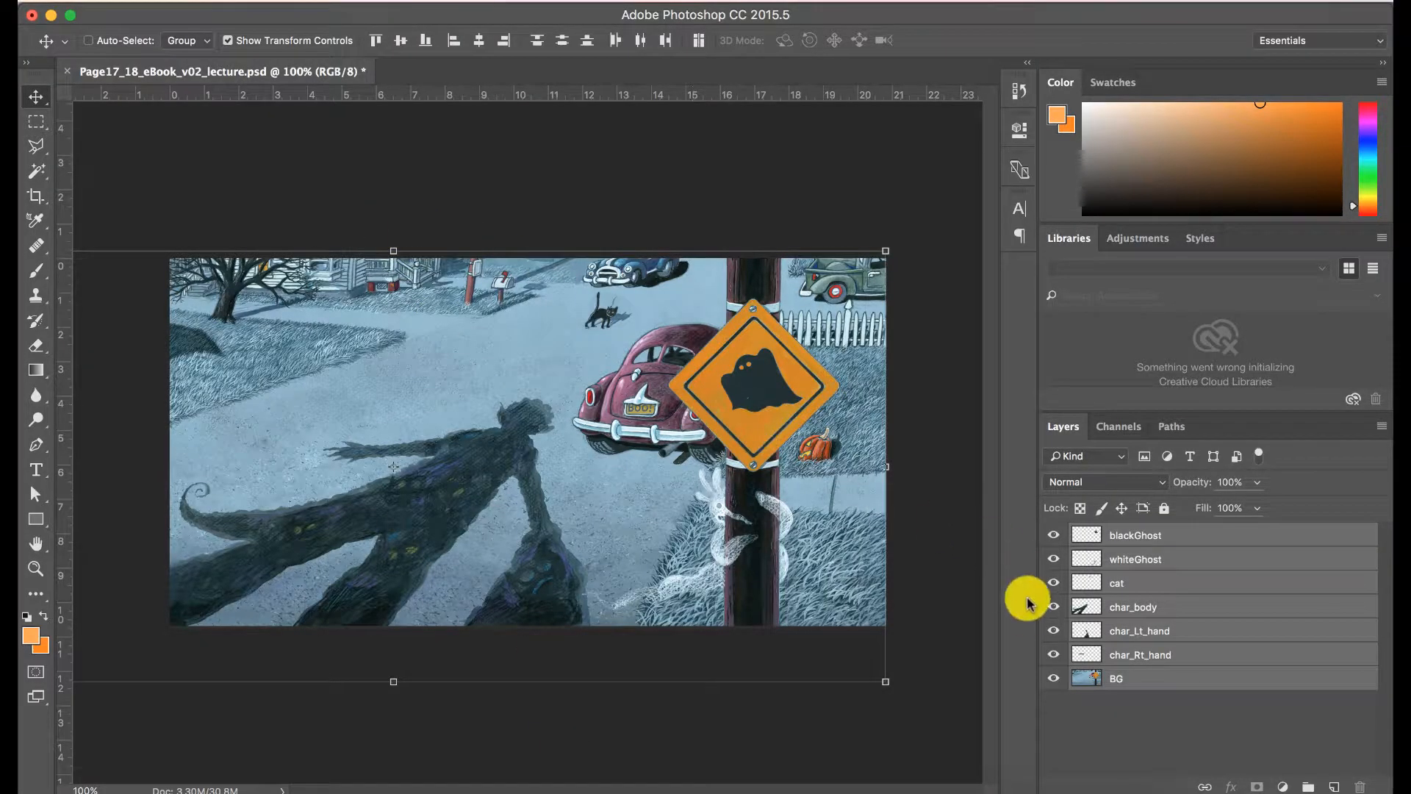
drag(1053, 535, 1054, 654)
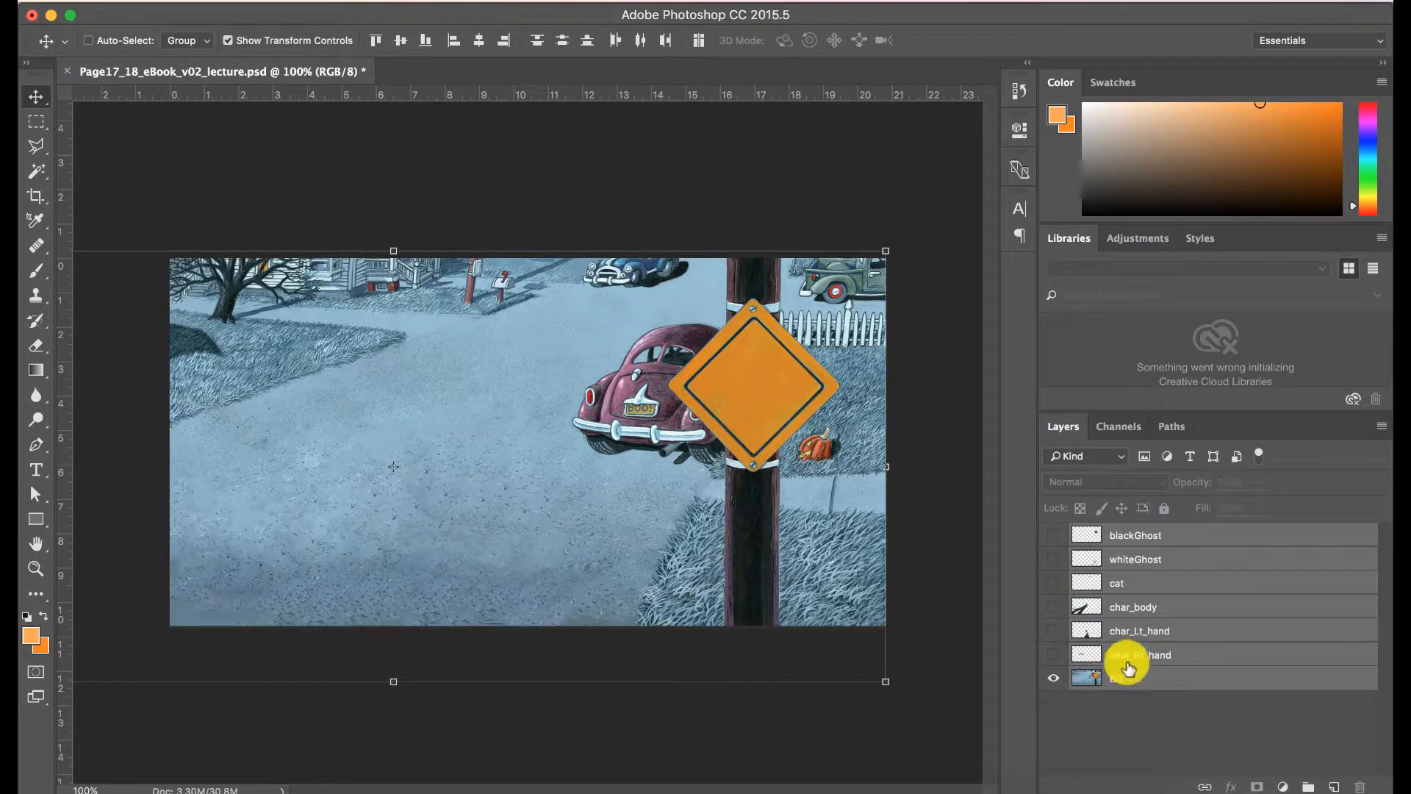
click(1154, 676)
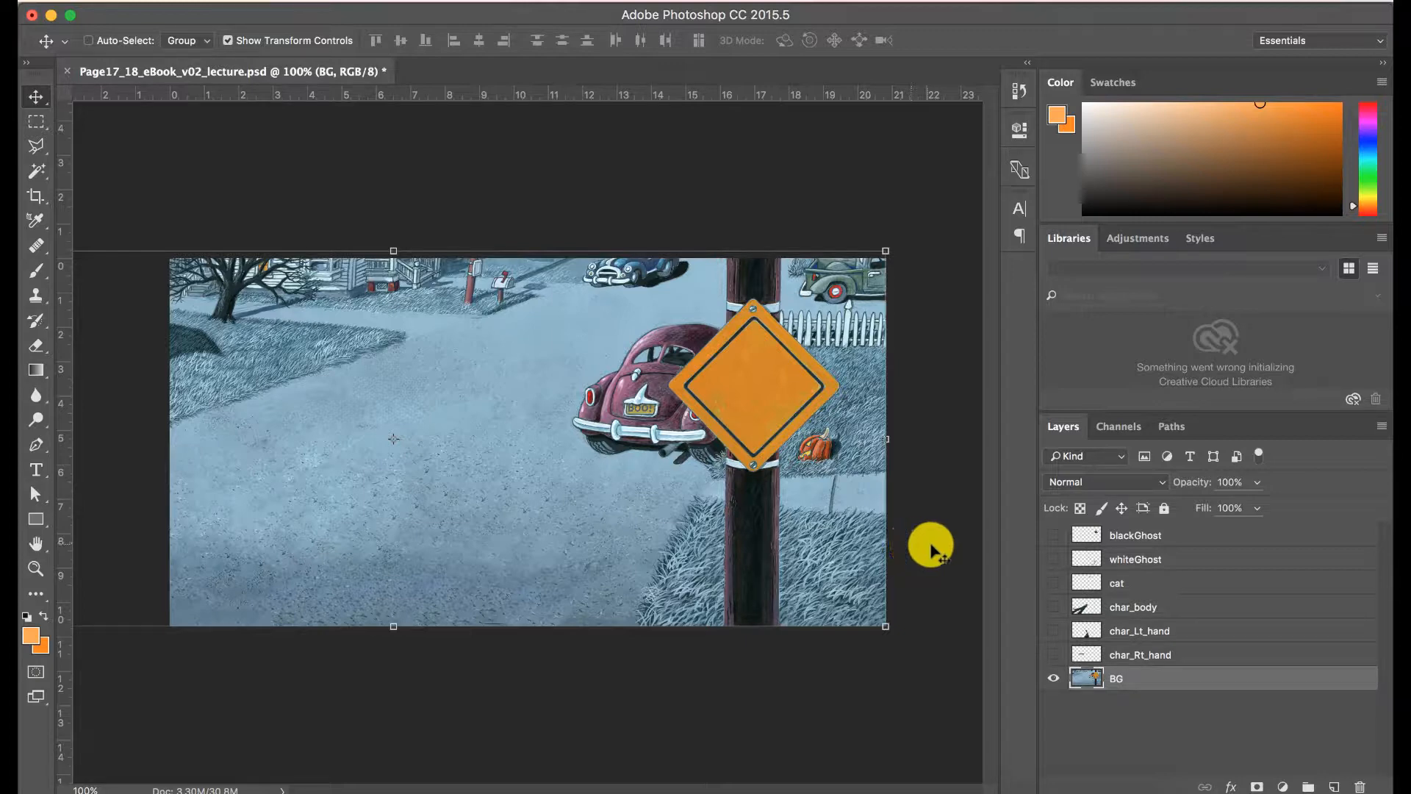
Step: Show the char_Rt_hand and cat layers, turning BG off and on to inspect their cut-outs
click(1054, 656)
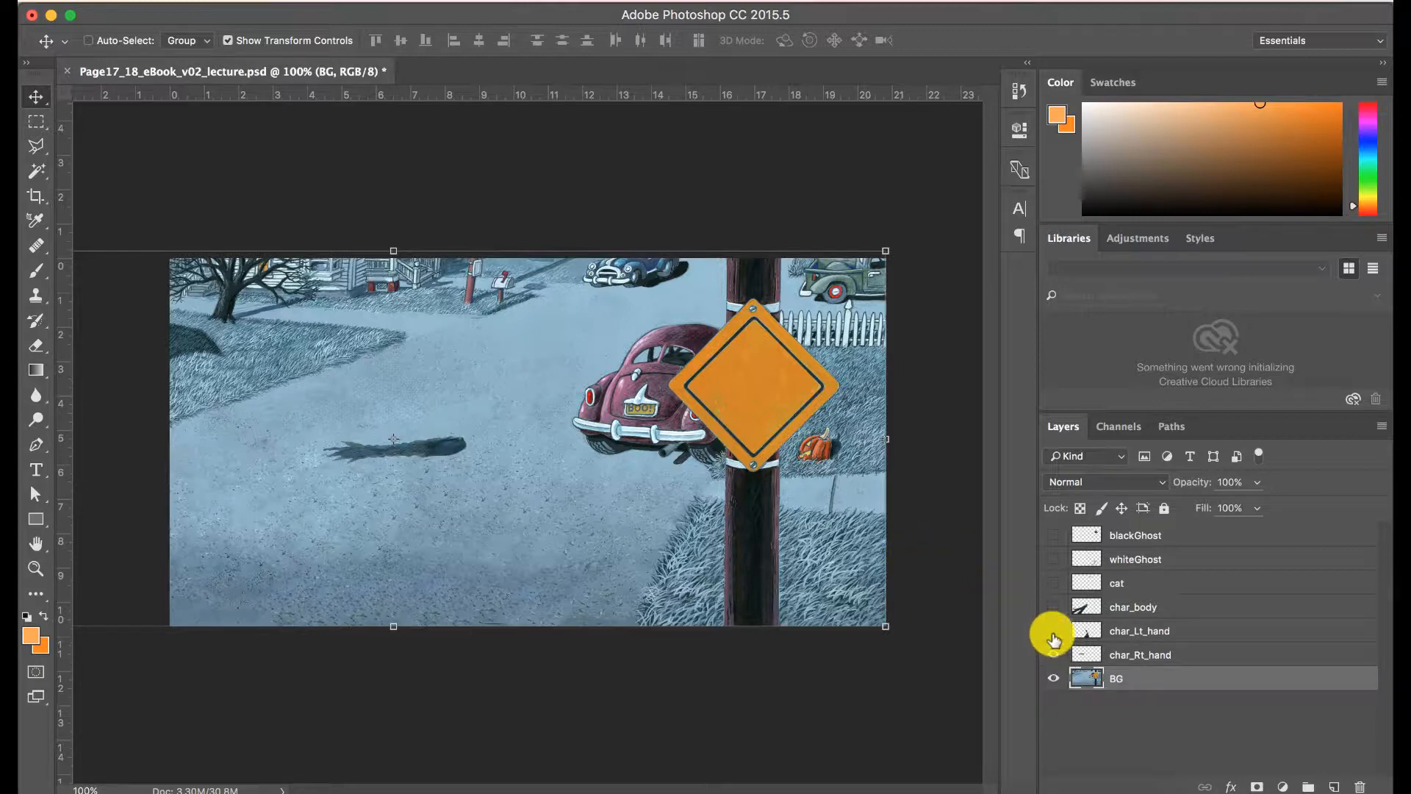
click(1054, 636)
click(1052, 582)
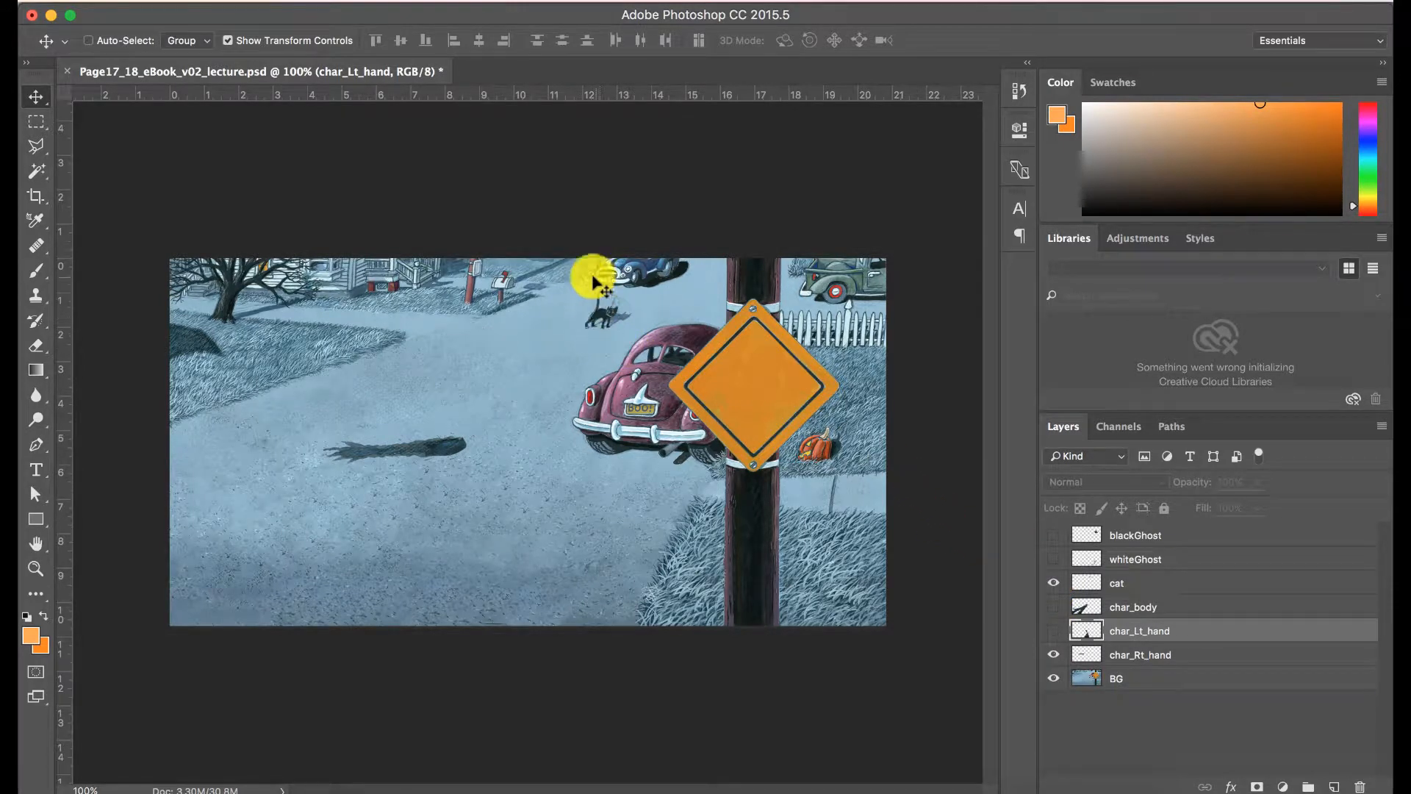
click(1054, 678)
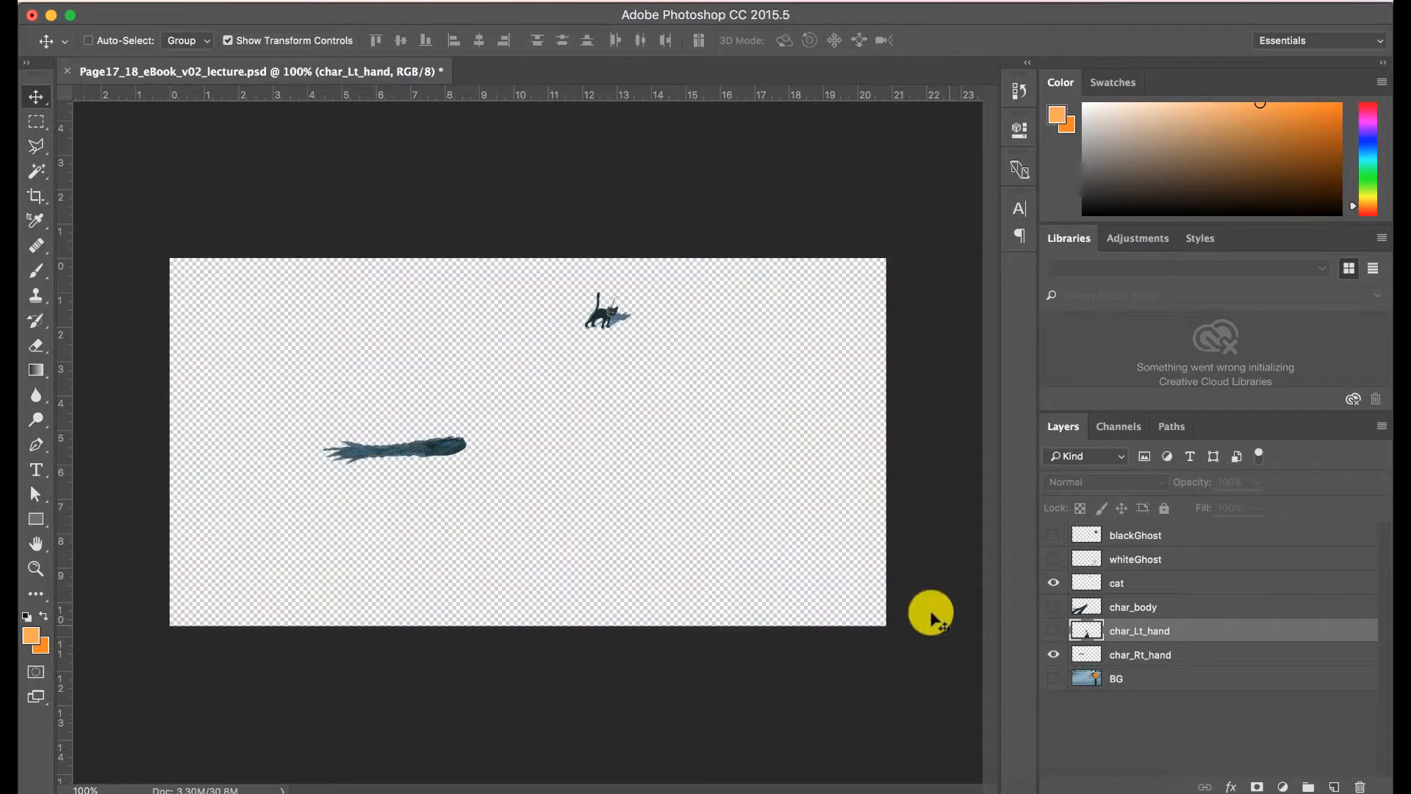
click(1055, 679)
click(1054, 654)
Step: Move the cat artwork along the street toward the mailboxes and hide the cat layer
click(1096, 589)
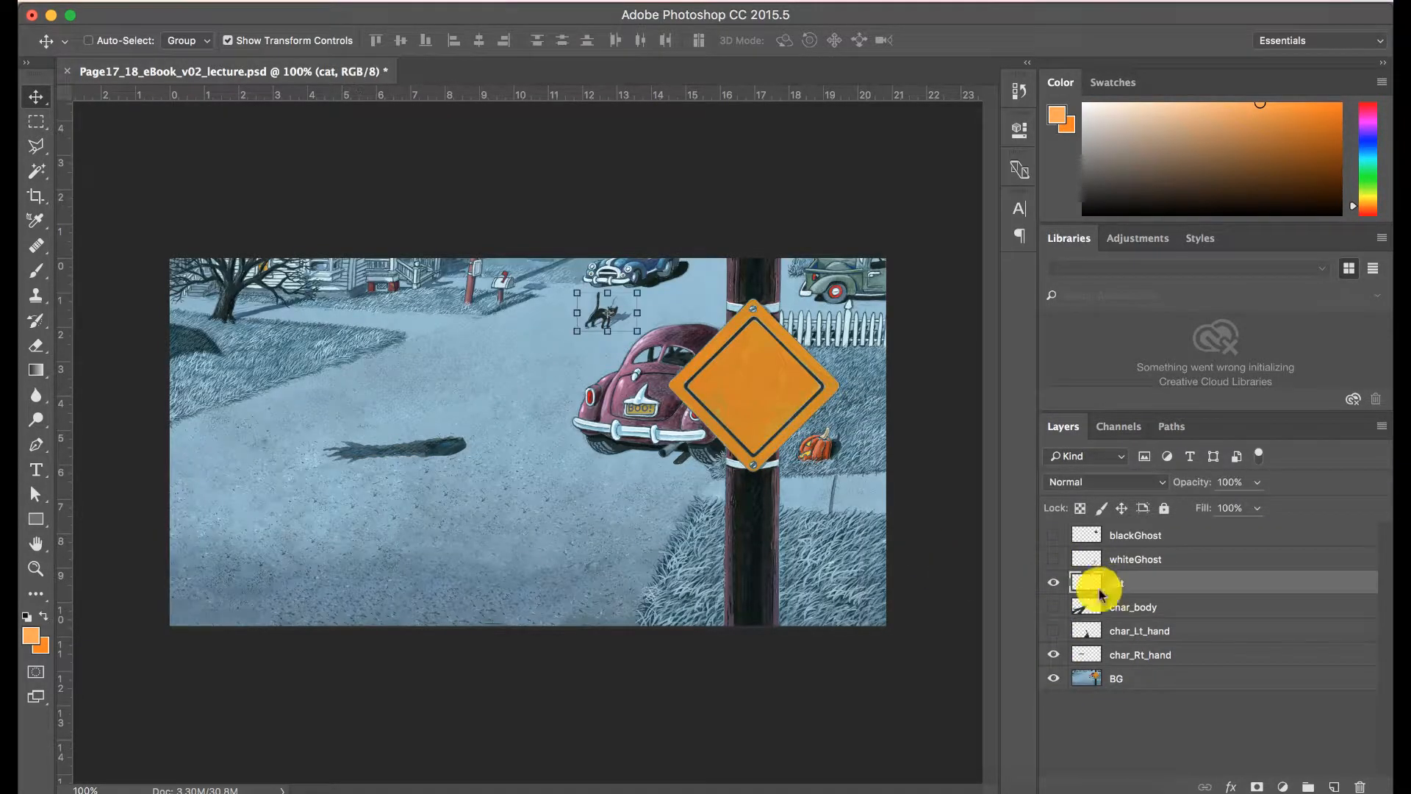
drag(624, 329, 558, 337)
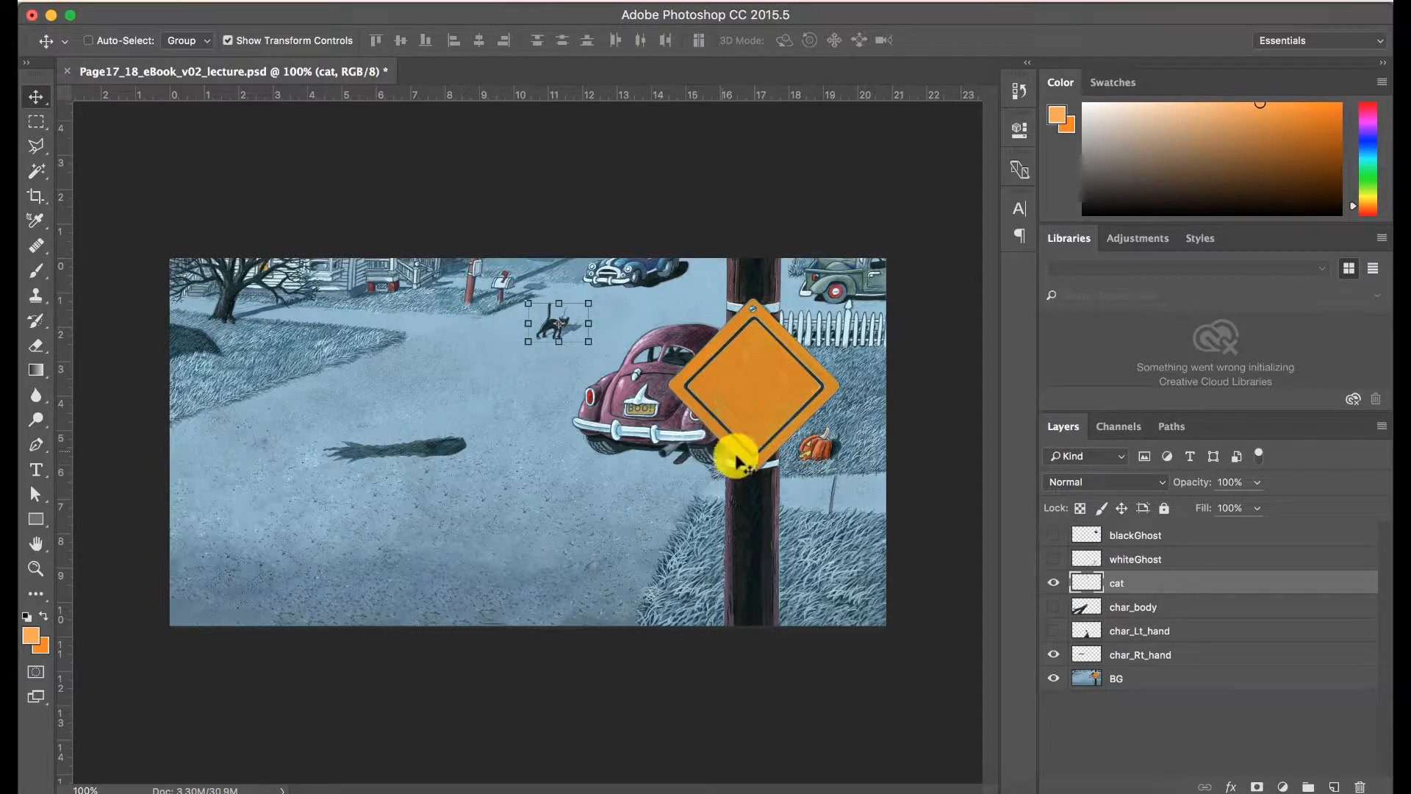
click(1053, 582)
Step: Show the whiteGhost layer, turning BG off and on to inspect the ghost's cut-out
click(1053, 558)
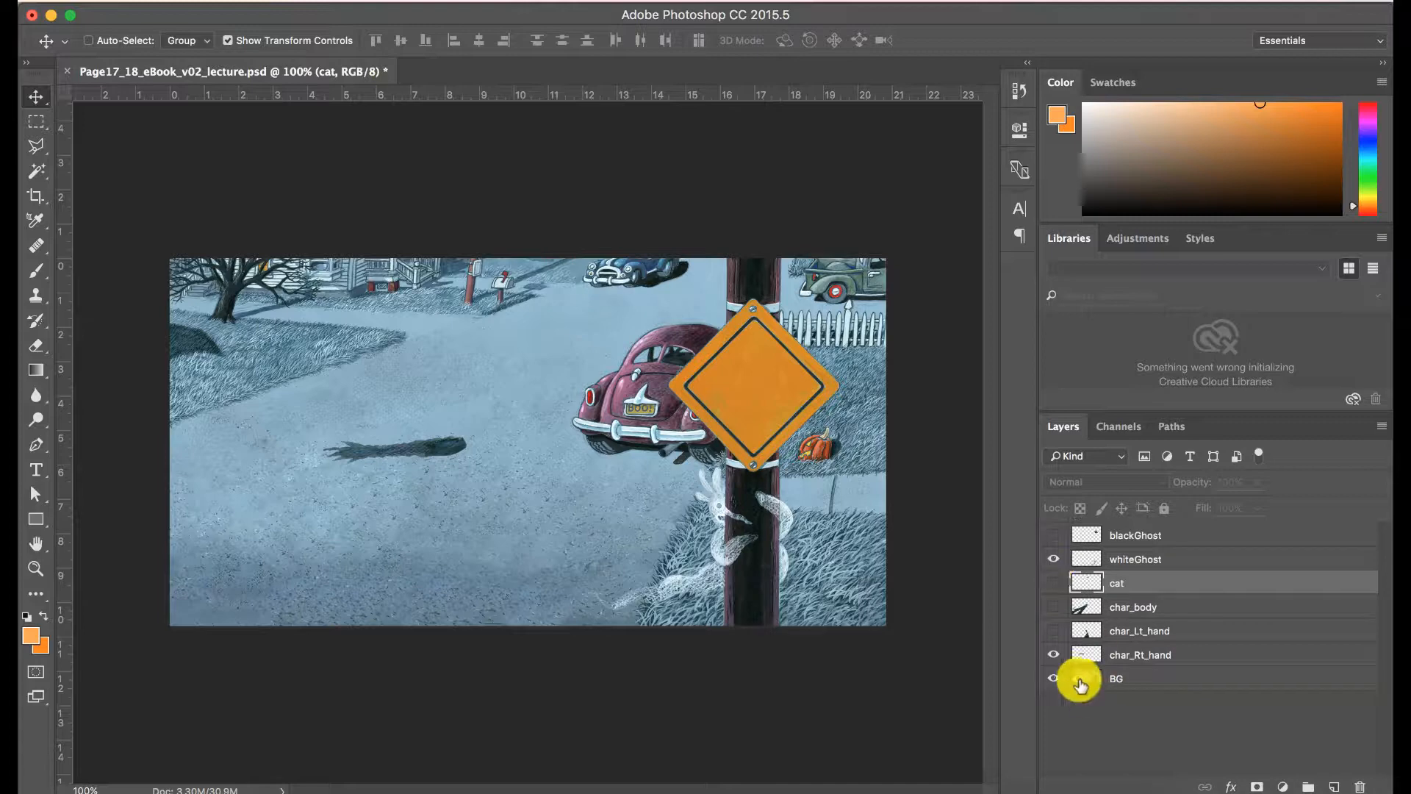
click(1053, 678)
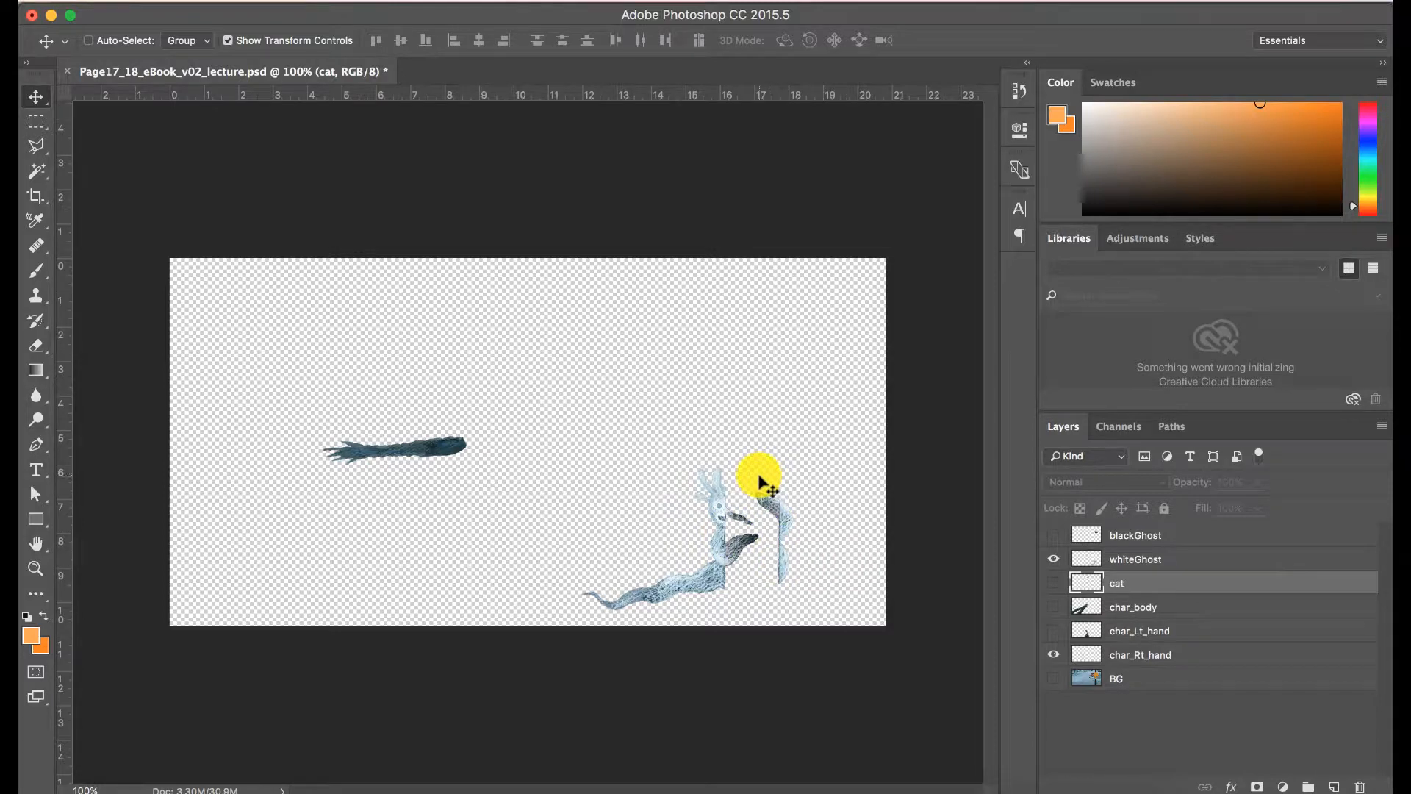
click(1053, 676)
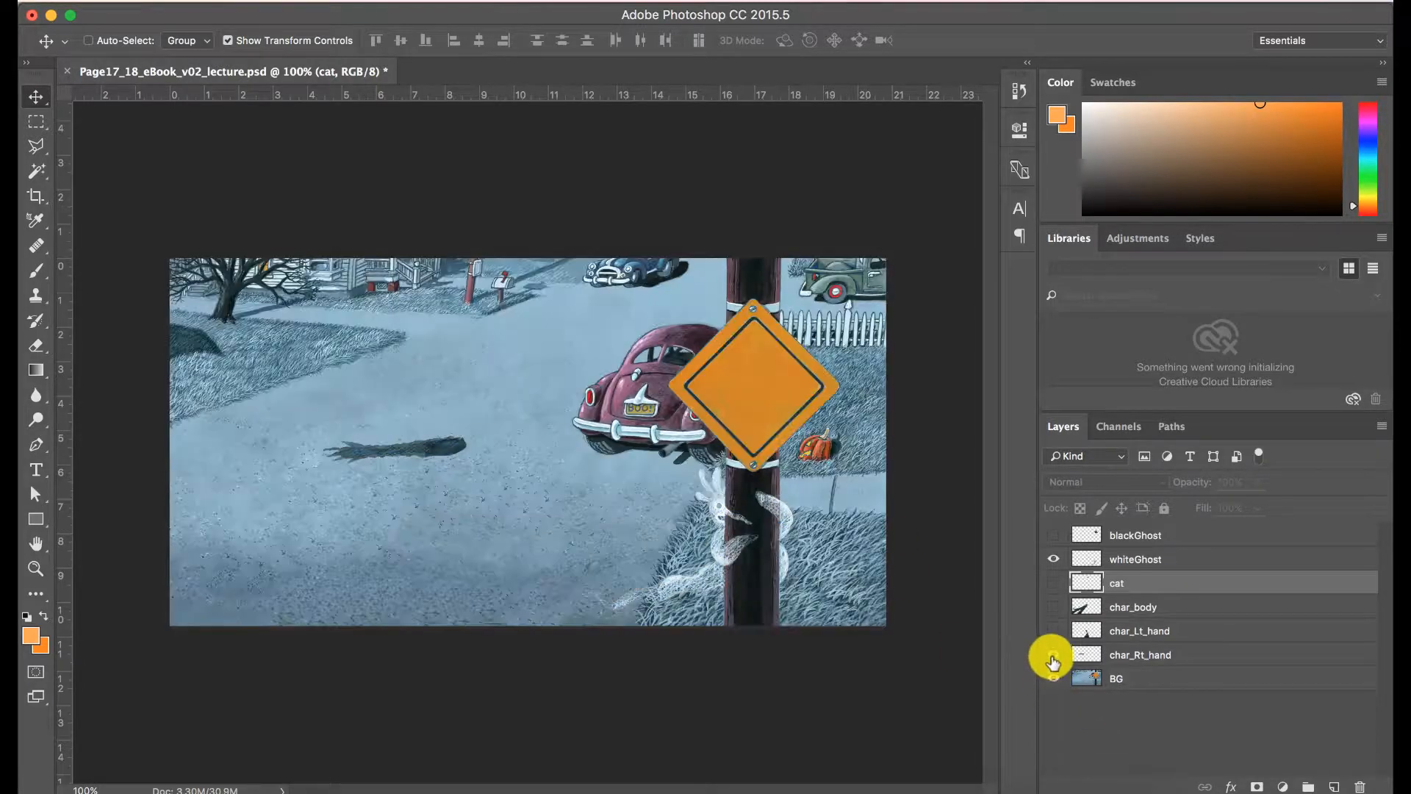
Step: Show the blackGhost layer, select it, and turn BG off and on to inspect the ghost's cut-out
click(1054, 534)
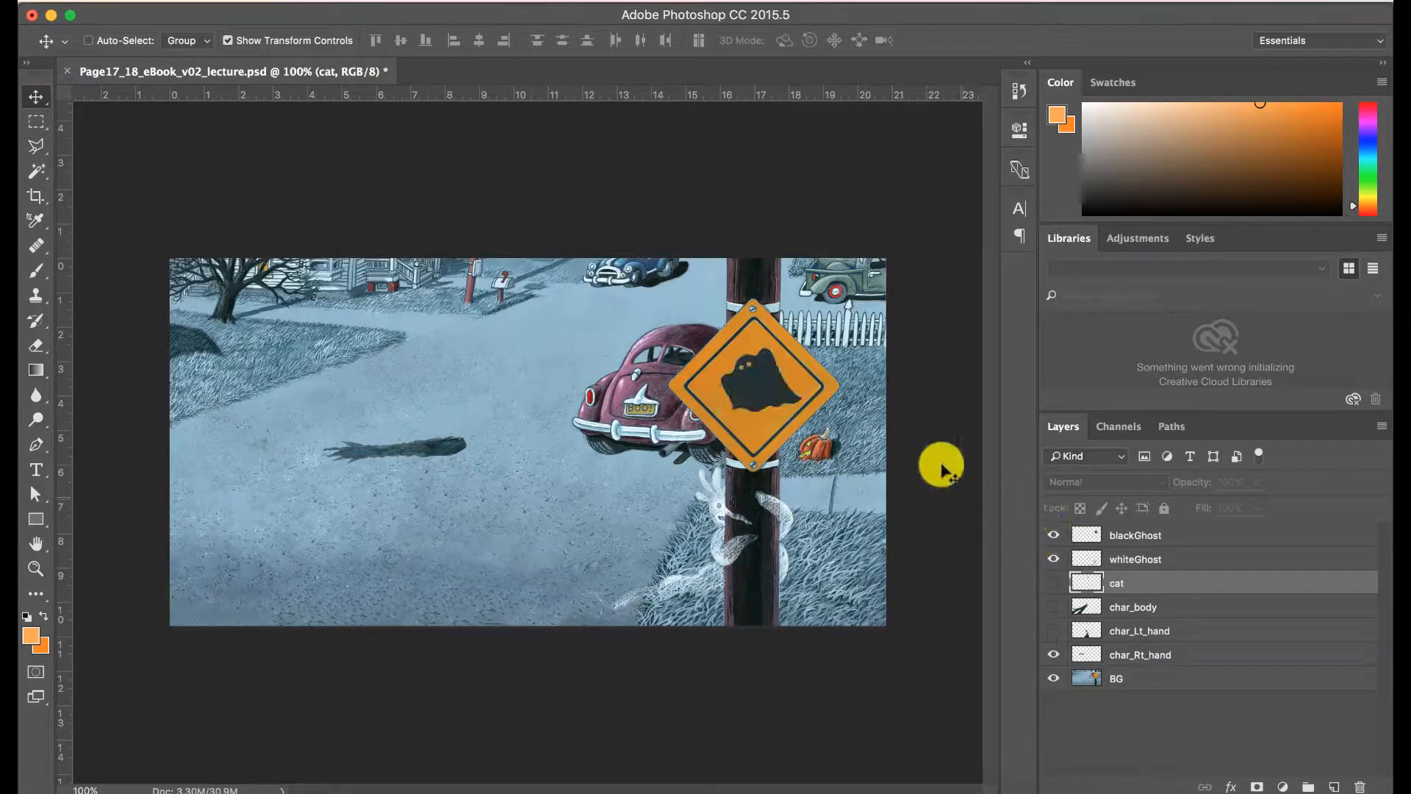
click(1054, 677)
click(1054, 678)
click(1054, 678)
click(1129, 540)
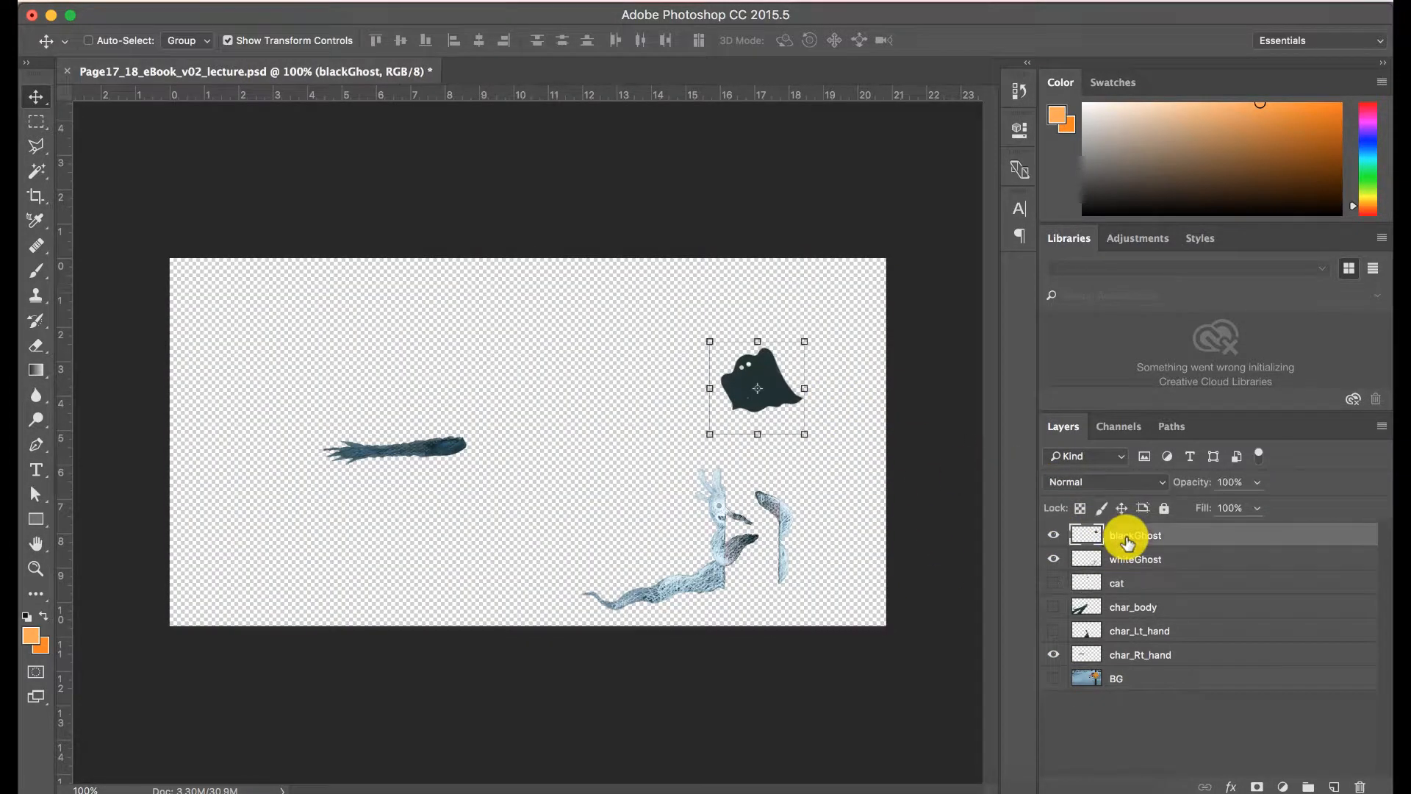
mouse_move(790, 374)
mouse_down()
mouse_move(655, 374)
mouse_move(794, 312)
mouse_move(768, 370)
mouse_up()
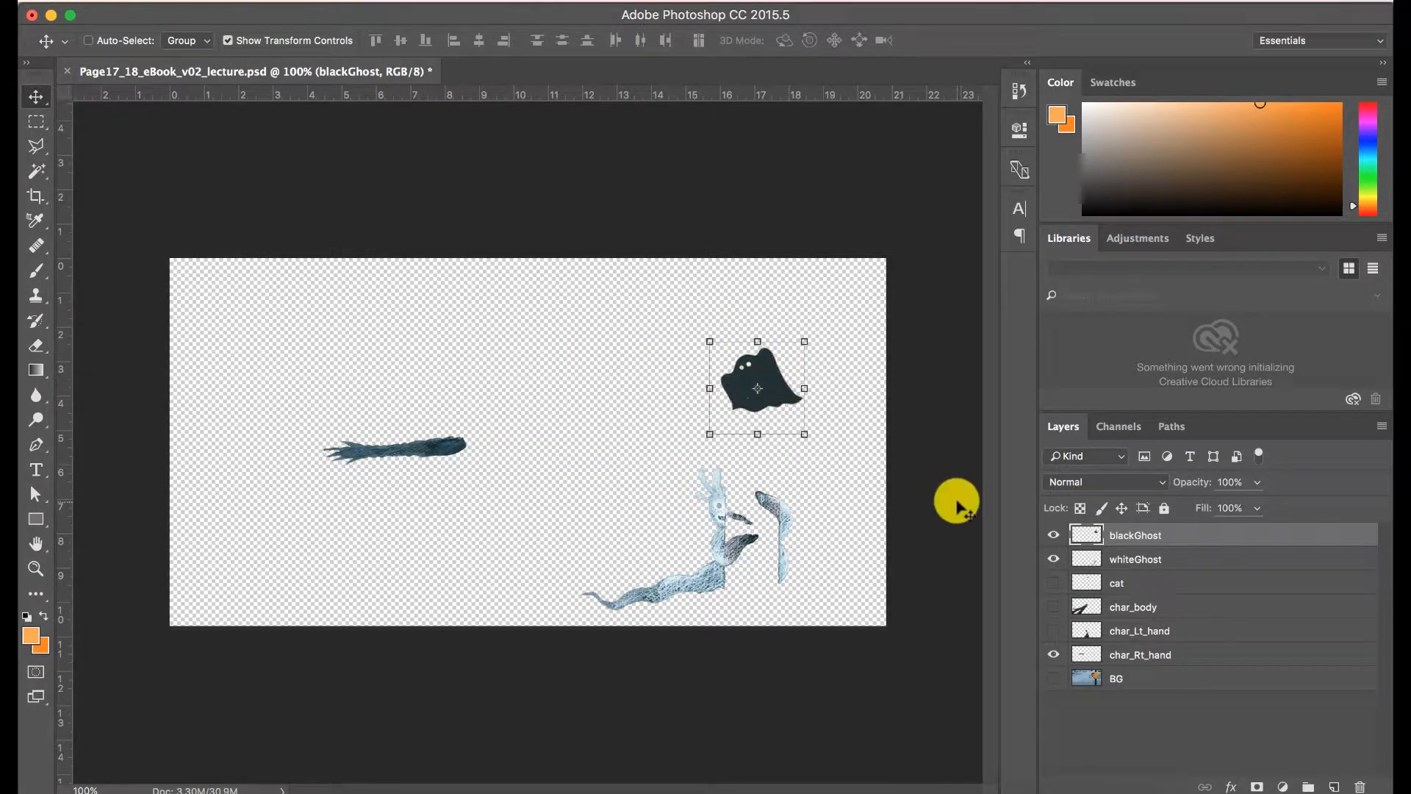
click(1054, 678)
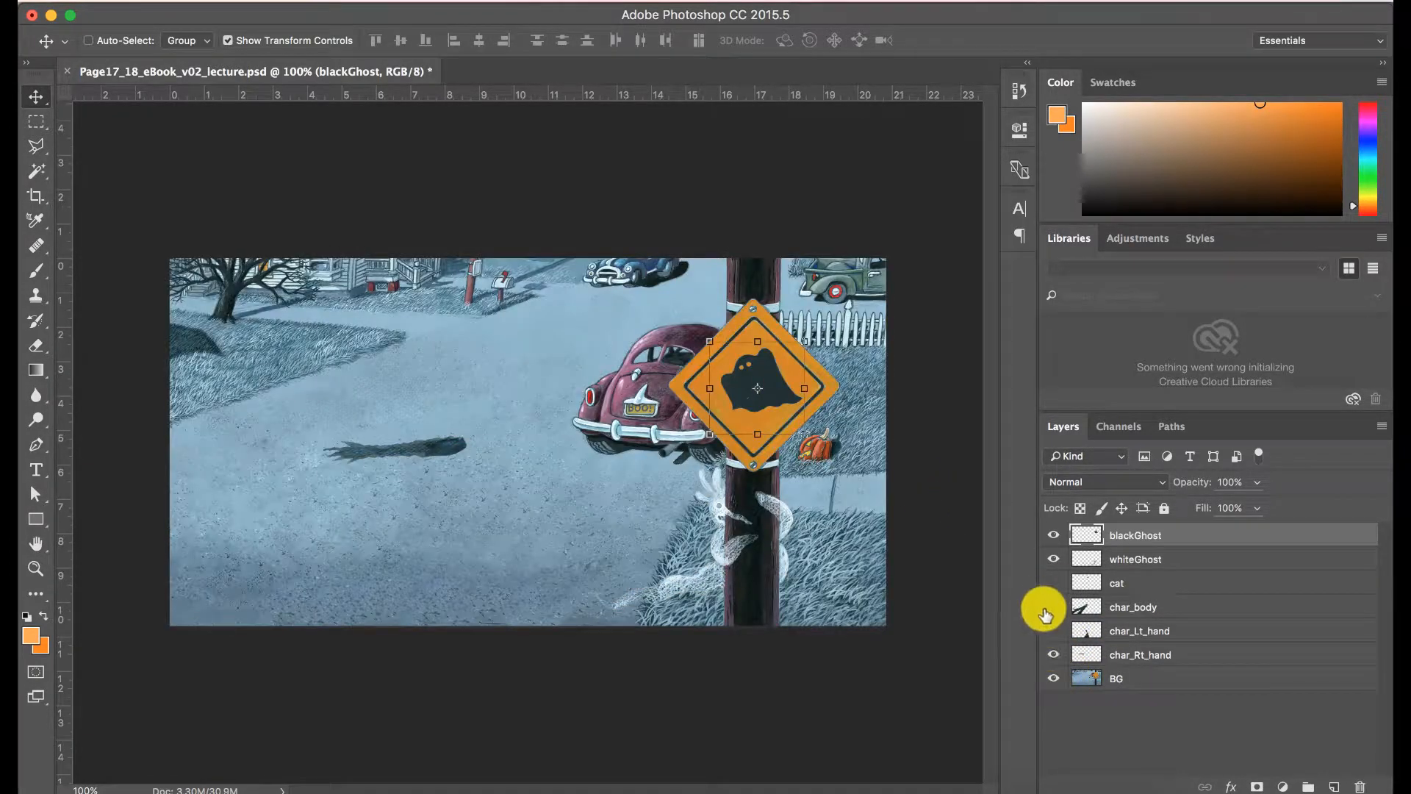
Step: Show the char_body, char_Lt_hand and cat layers, and select the char_body layer
drag(1050, 603, 1051, 628)
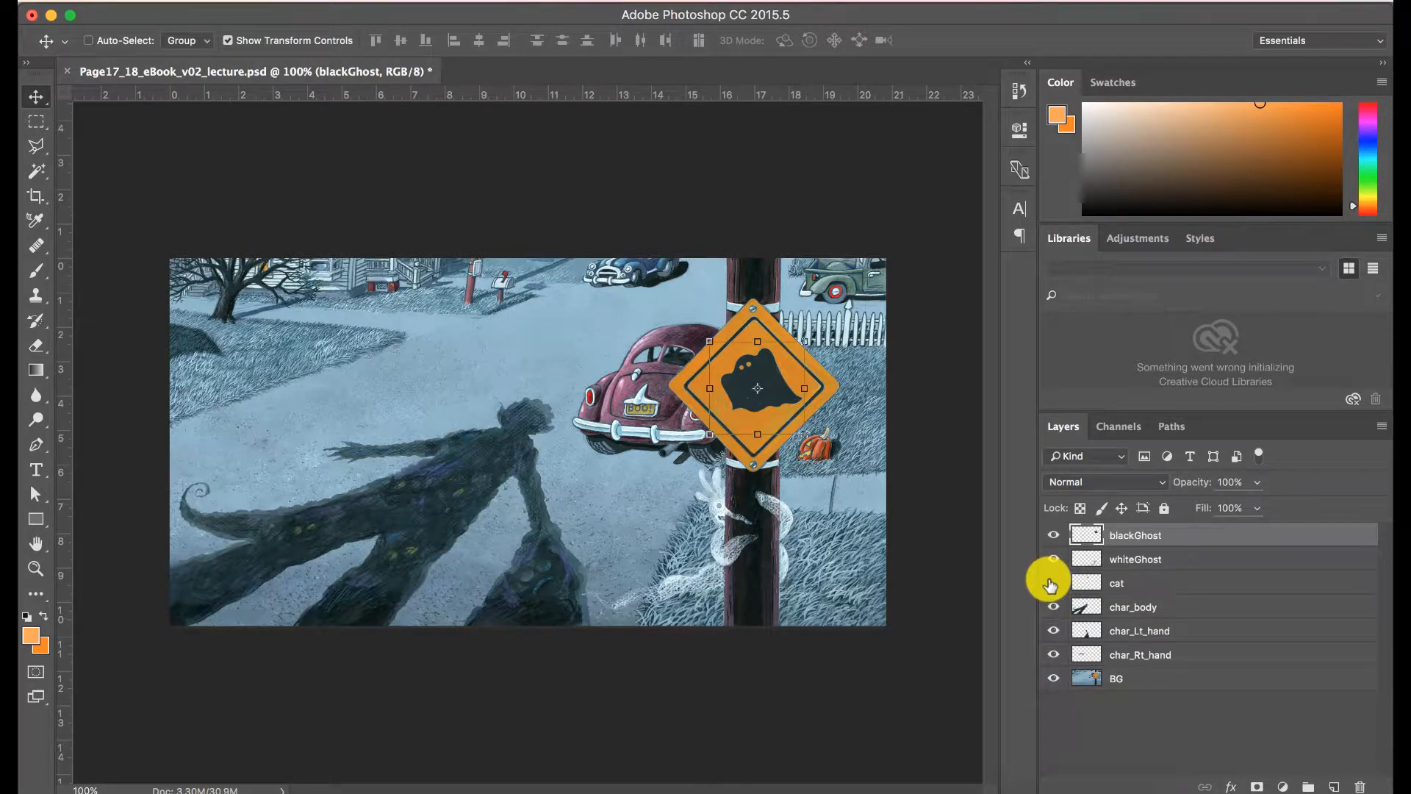
click(1053, 583)
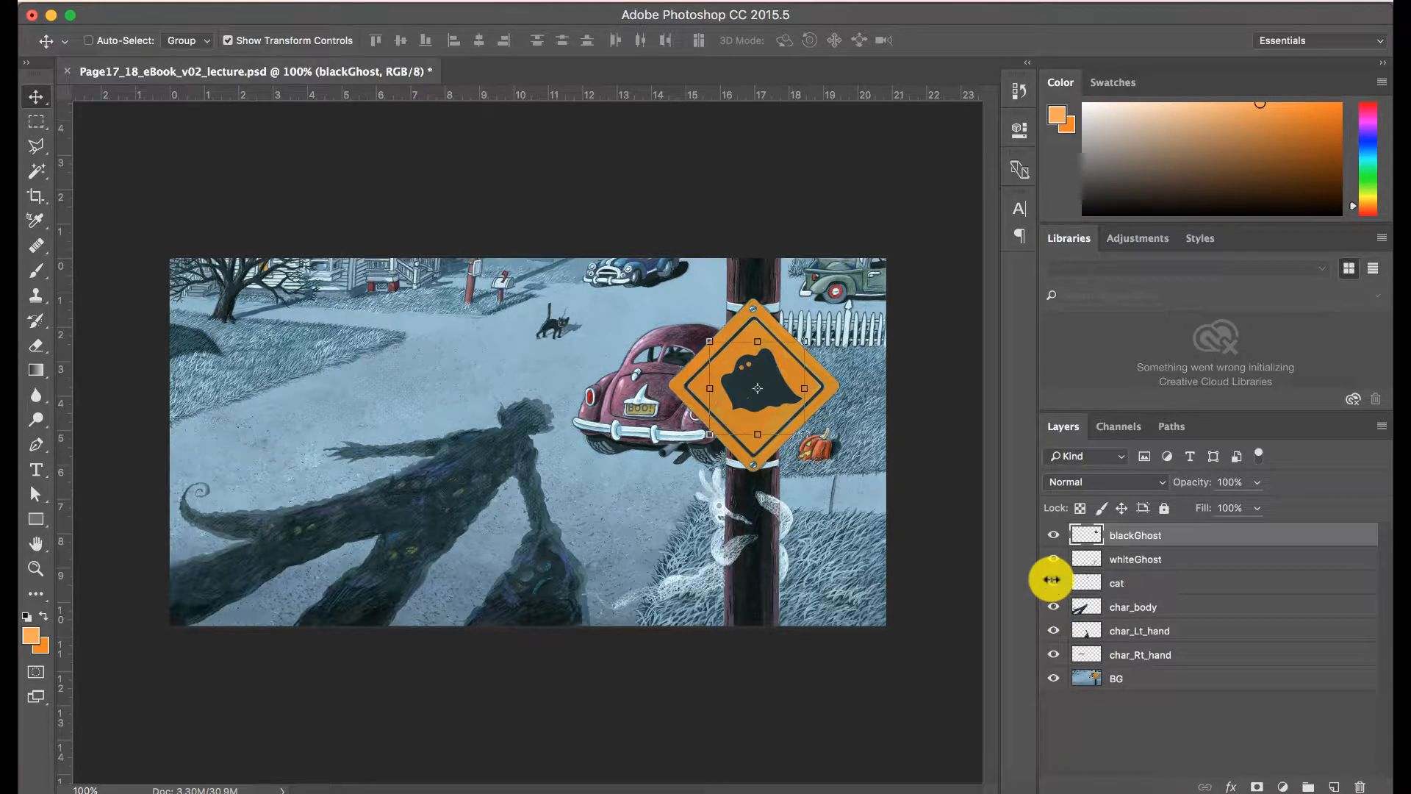
click(1115, 614)
click(1130, 651)
click(1138, 608)
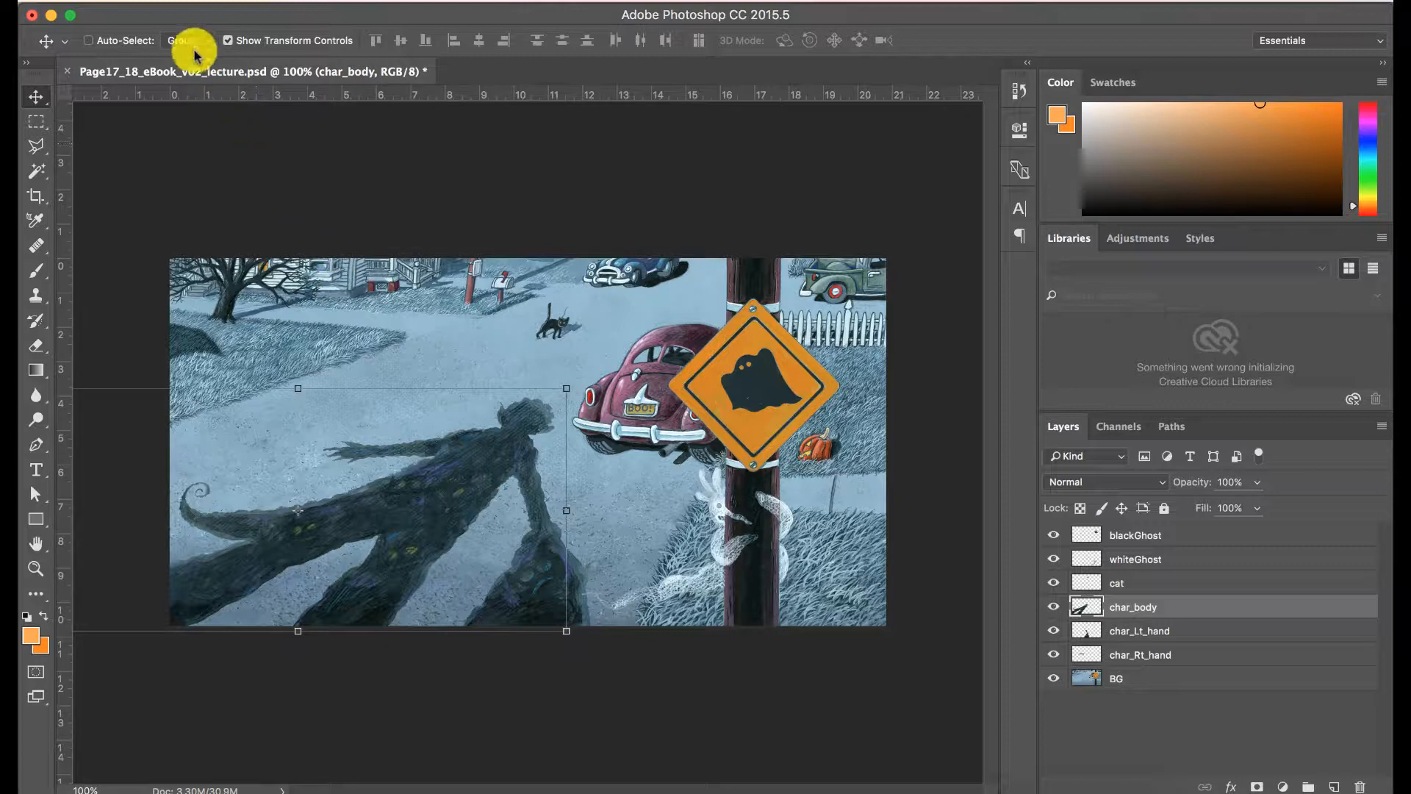
Step: Create a new RGB document 1024 pixels wide at 72 pixels/inch with a white background
click(190, 3)
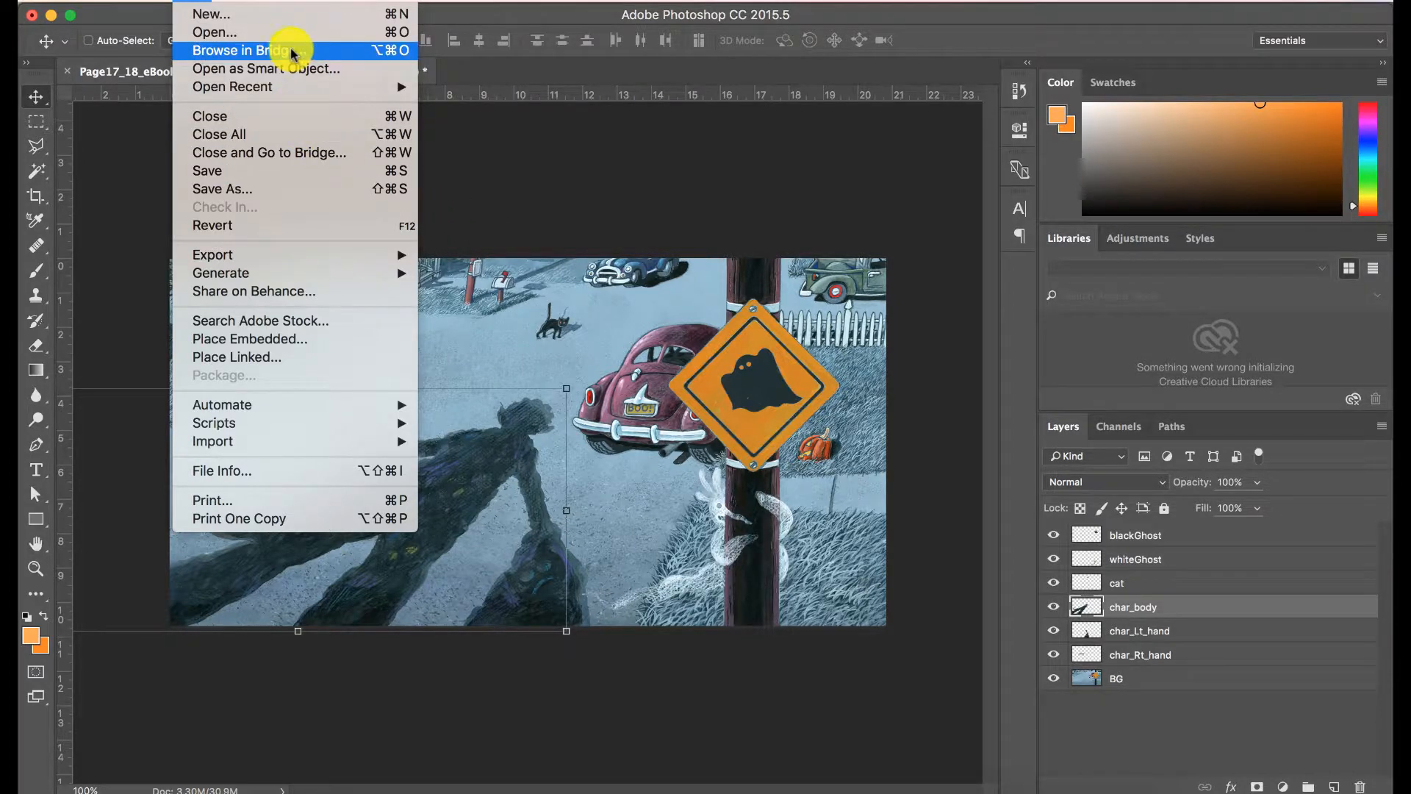
mouse_move(259, 1)
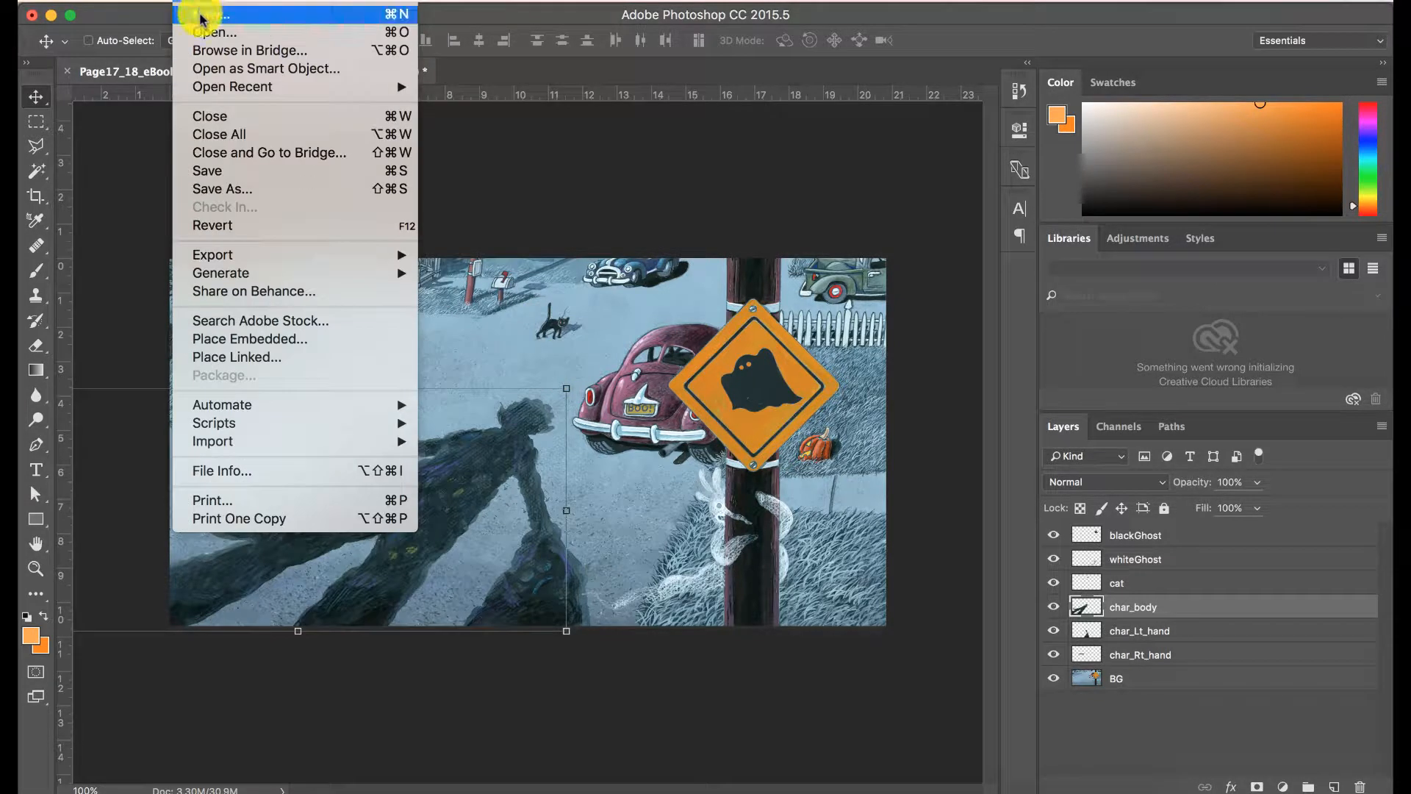
click(205, 15)
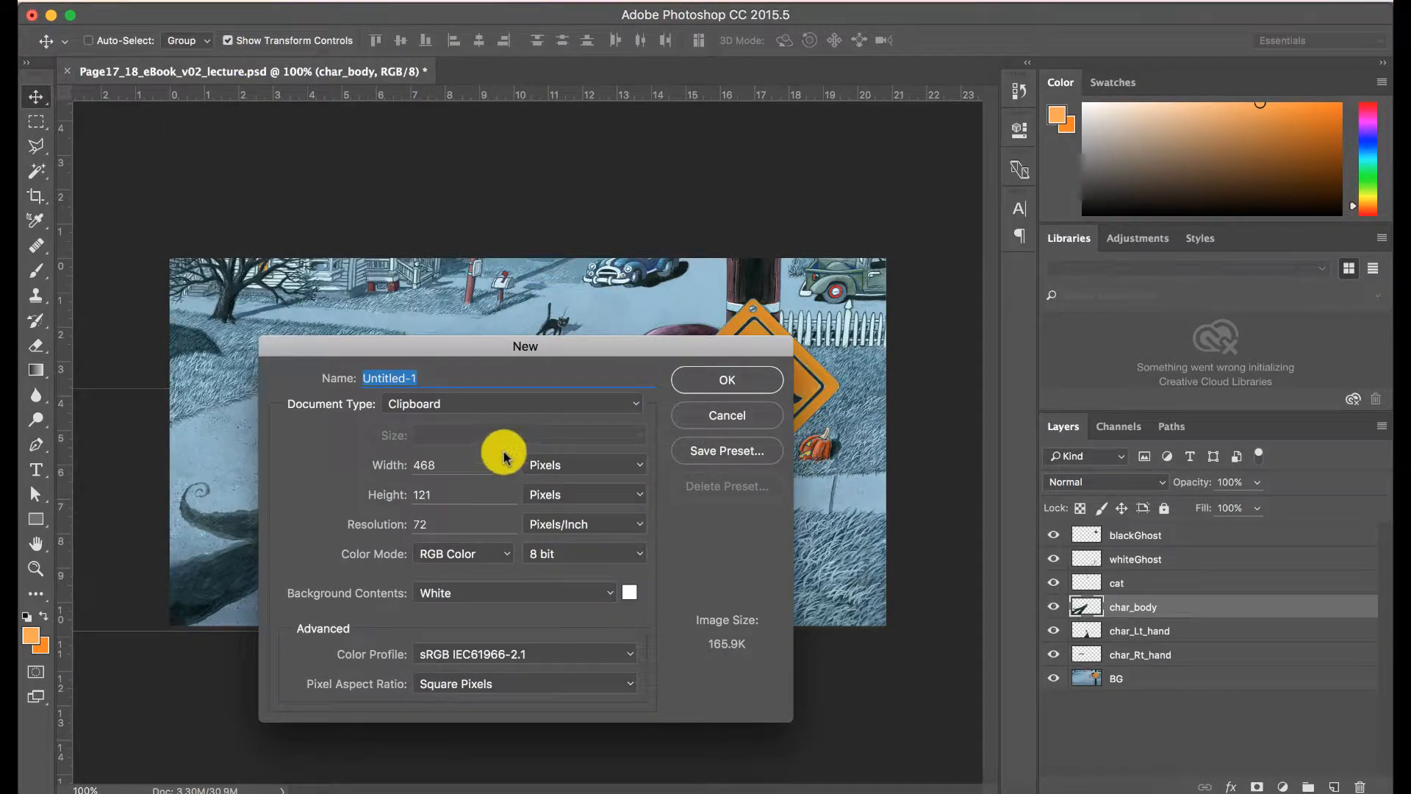
double_click(411, 464)
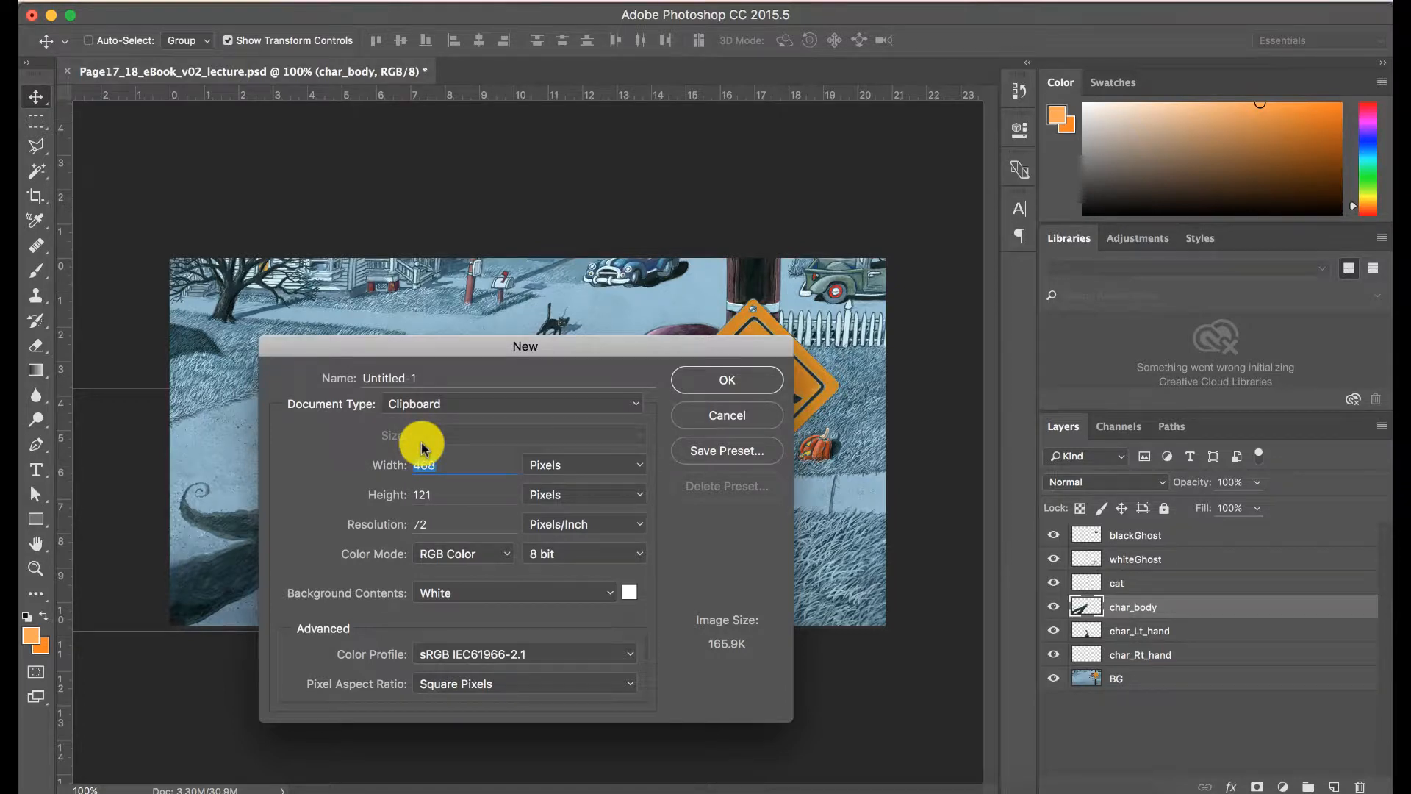
text(1024)
key(Tab)
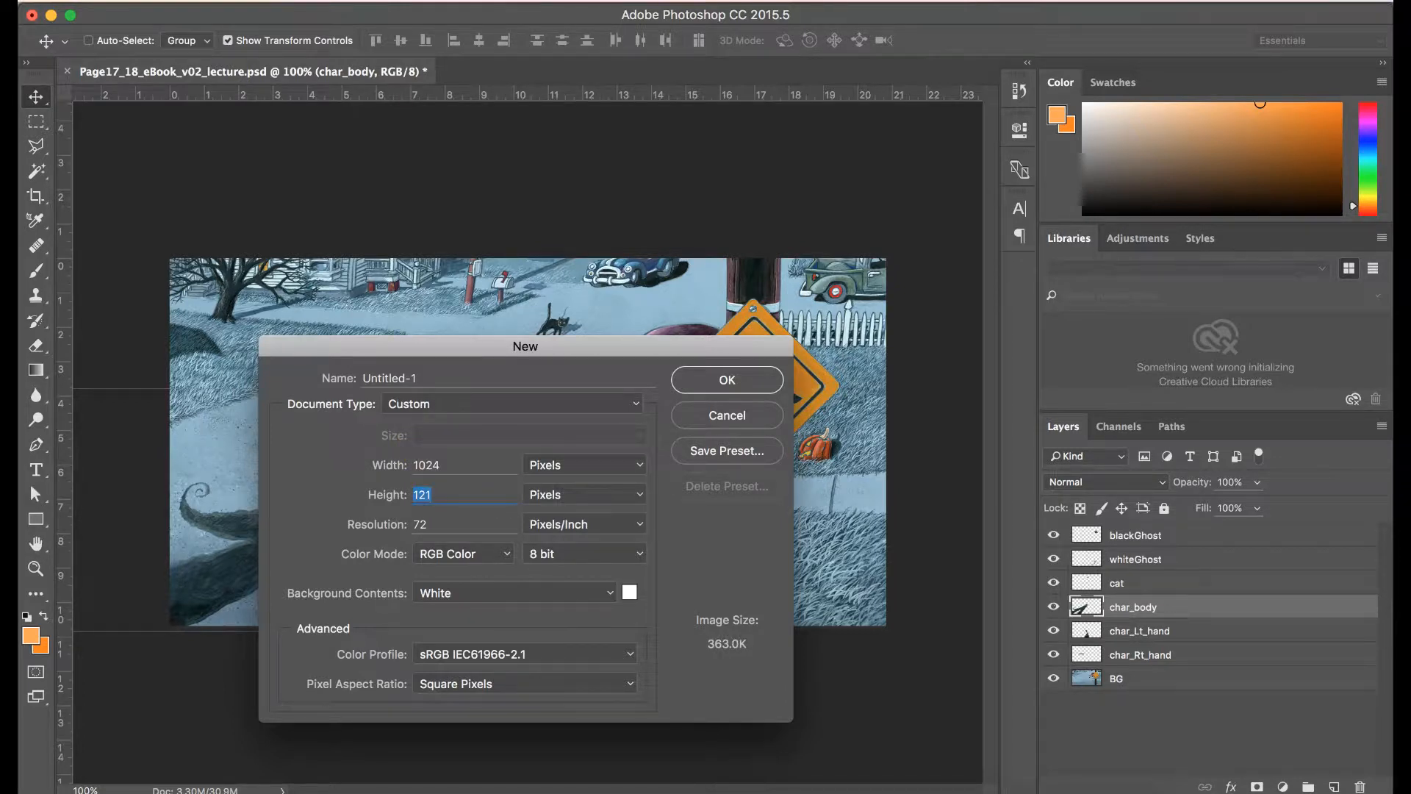
click(680, 381)
Step: Float the Page17_18_eBook_v02_lecture.psd window and copy all its layers, BG through blackGhost, into the new document
drag(372, 69, 195, 139)
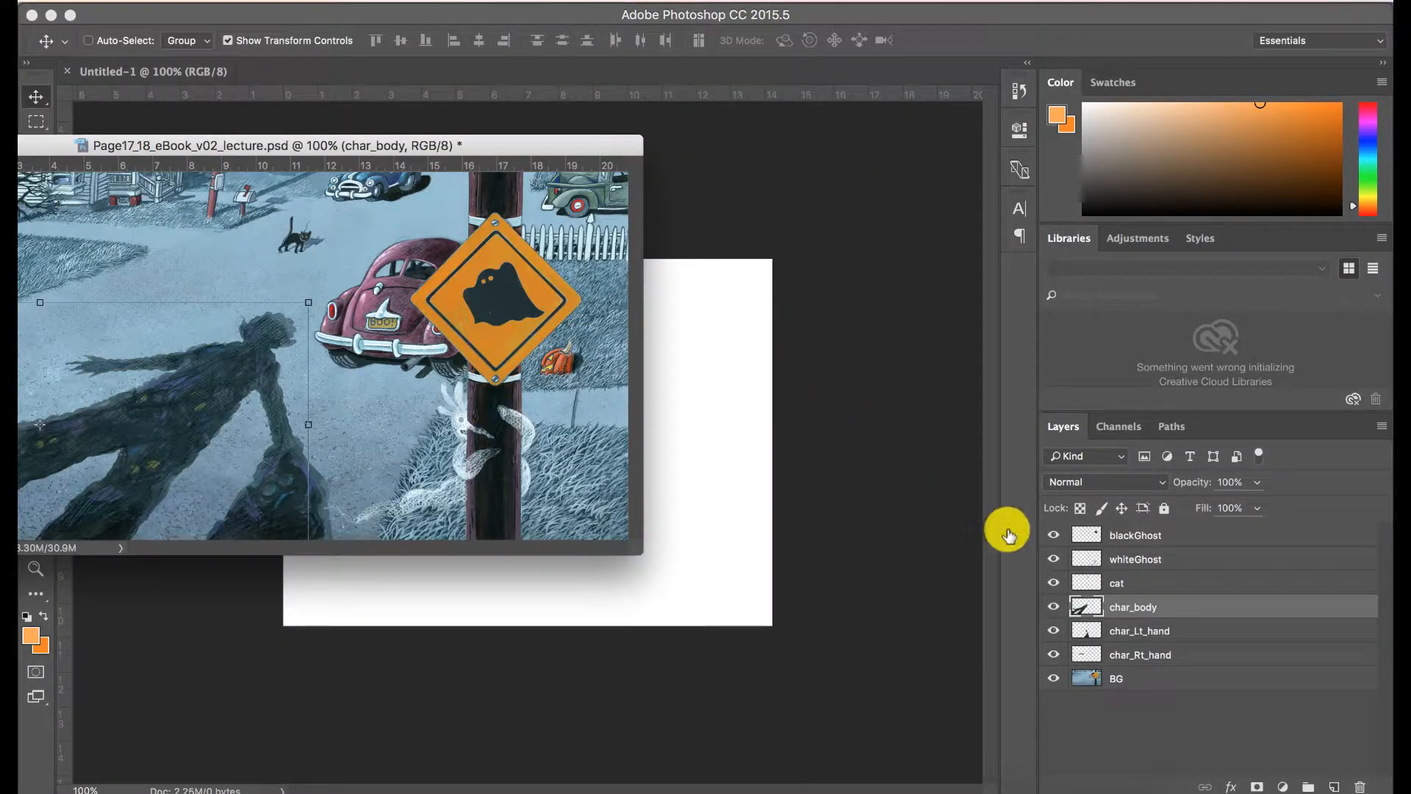
click(1128, 676)
shift+click(1144, 537)
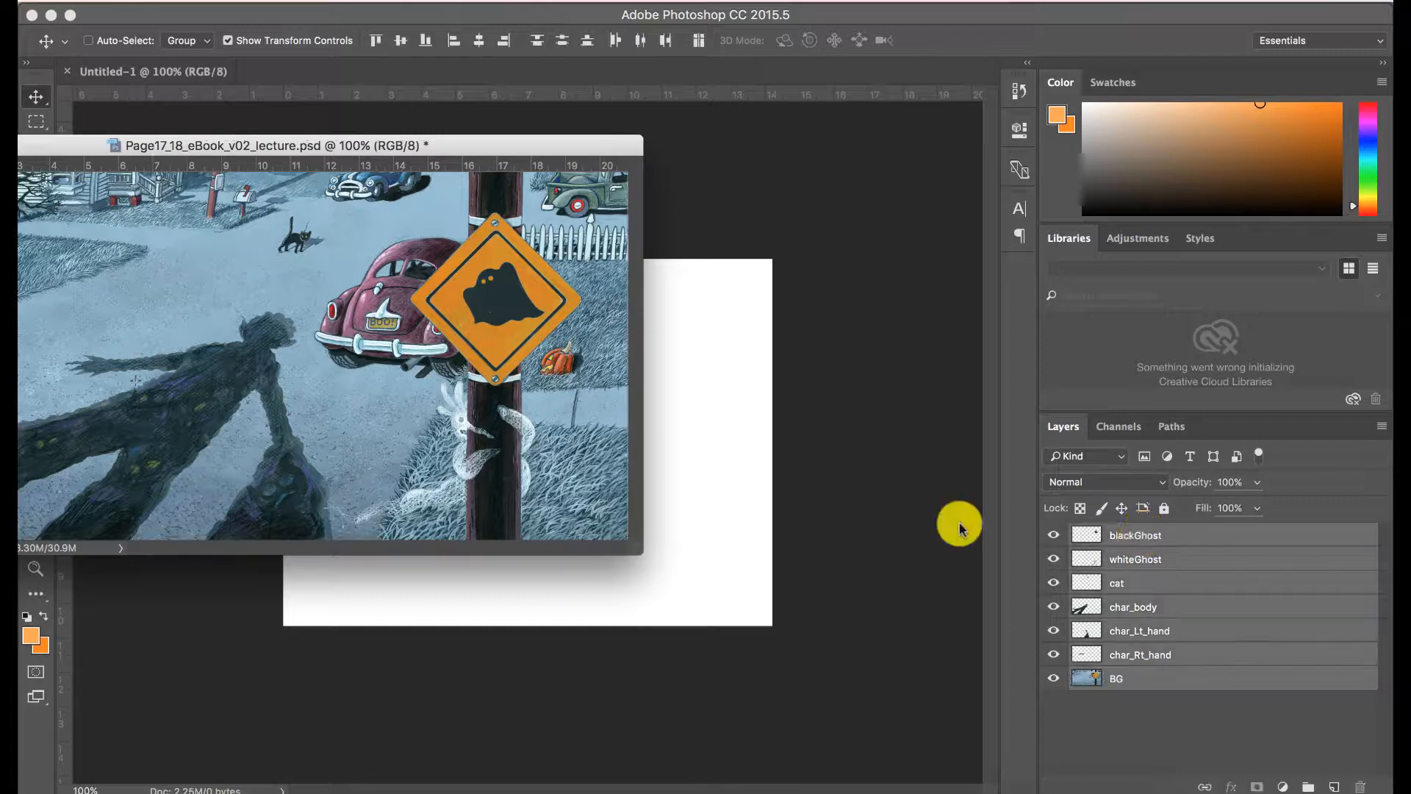
drag(536, 385, 716, 407)
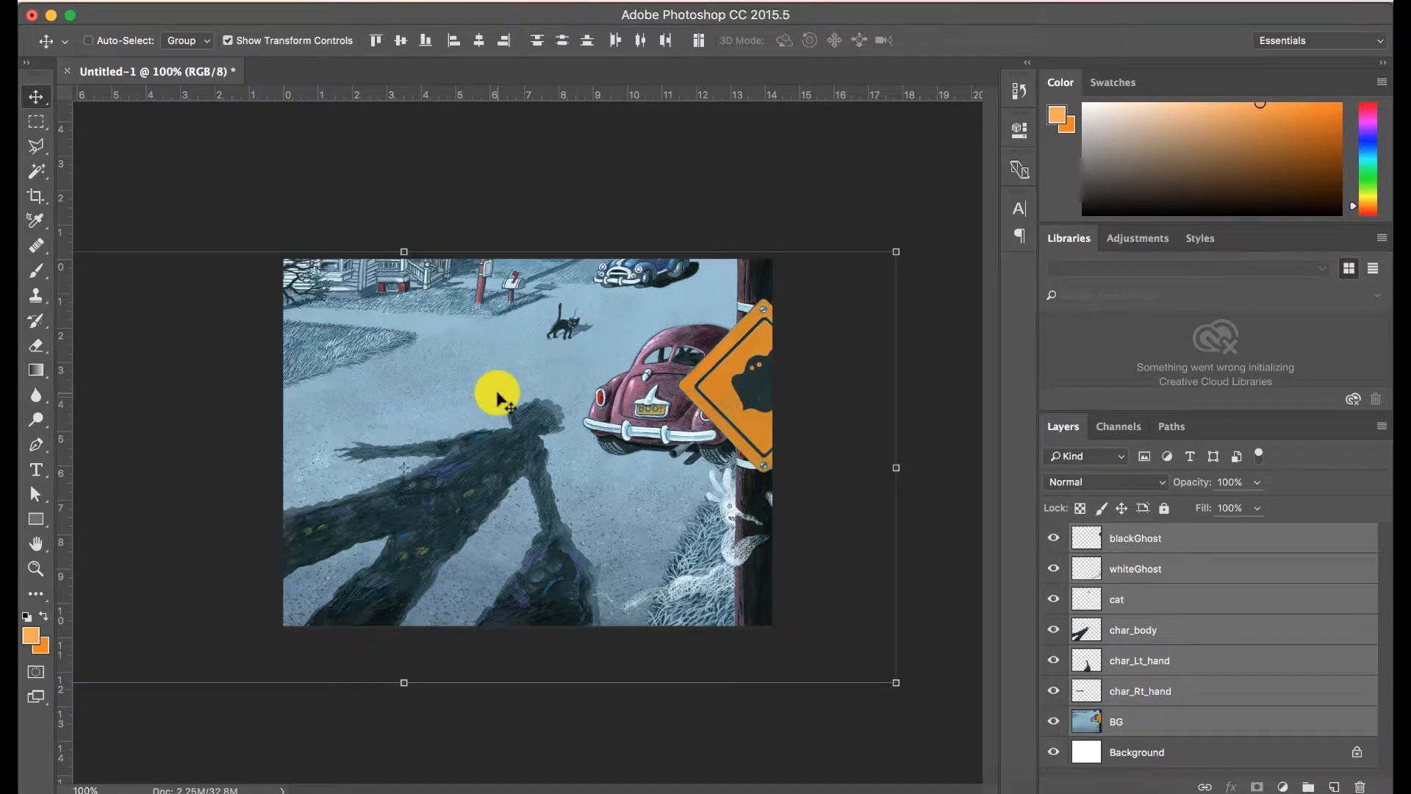
Step: Hide all the copied artwork layers except BG, and select the BG layer
key(super+space)
alt+super+click(490, 427)
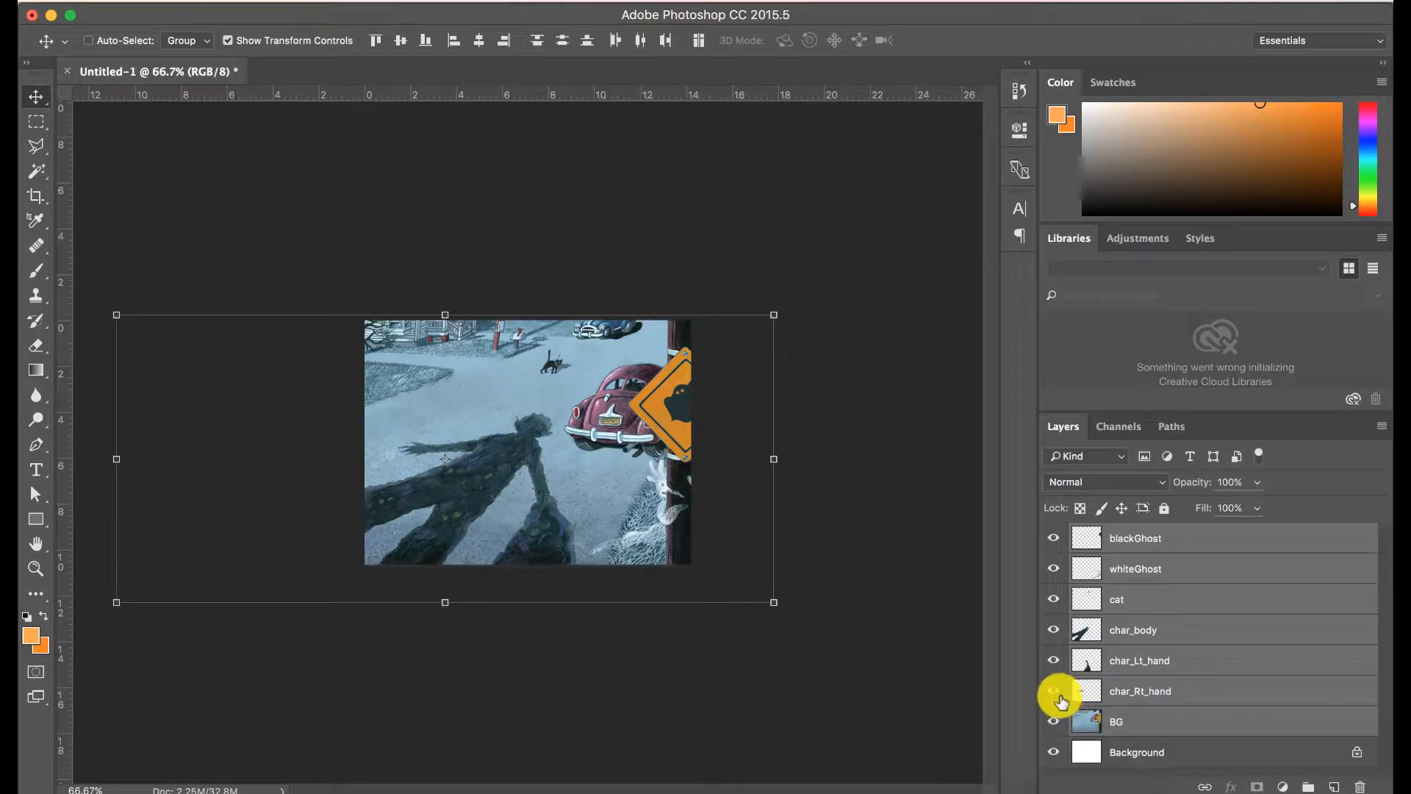
drag(1060, 697, 1059, 601)
click(1114, 722)
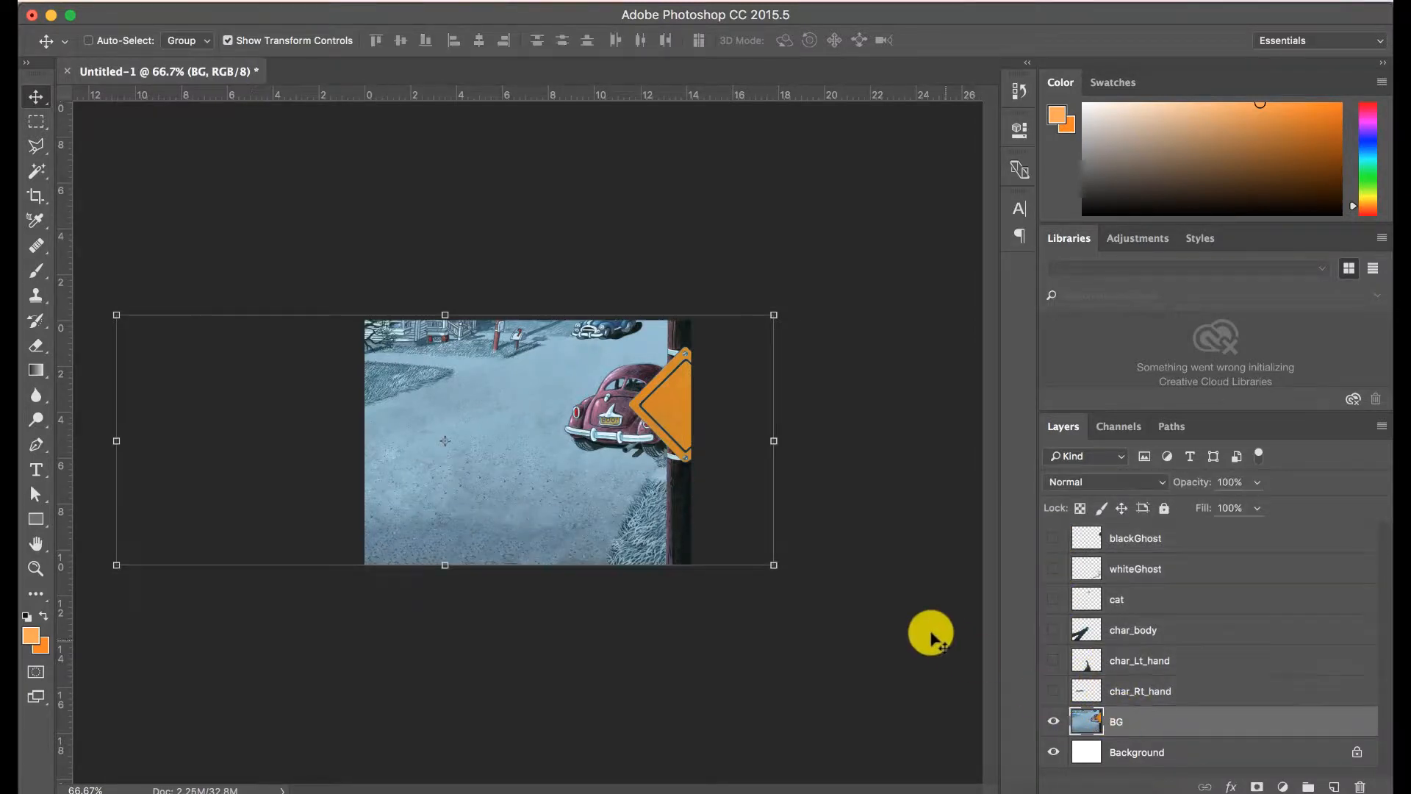
Step: Reposition the BG artwork so it fills the canvas top to bottom with the whole orange sign inside the page
drag(565, 507, 476, 482)
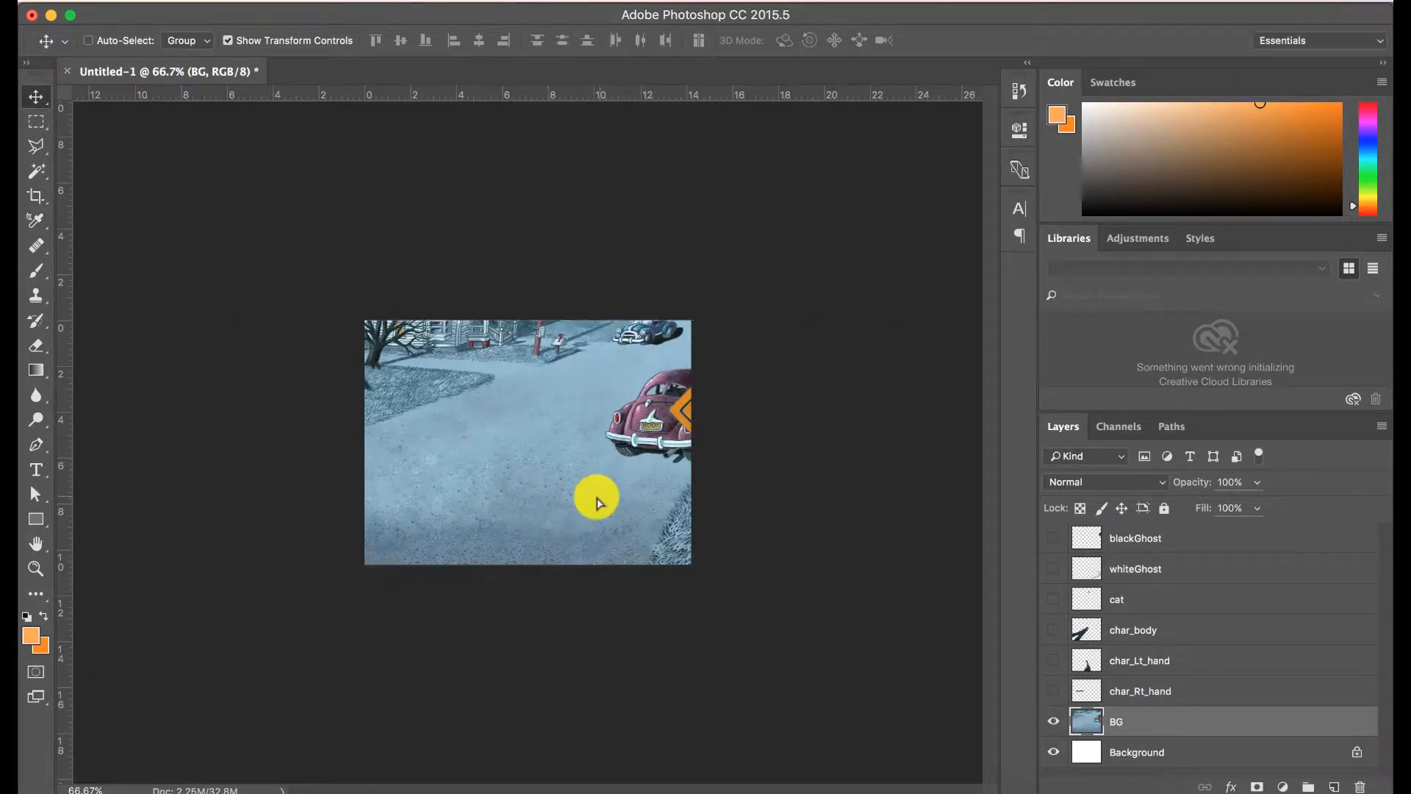
drag(593, 495, 534, 500)
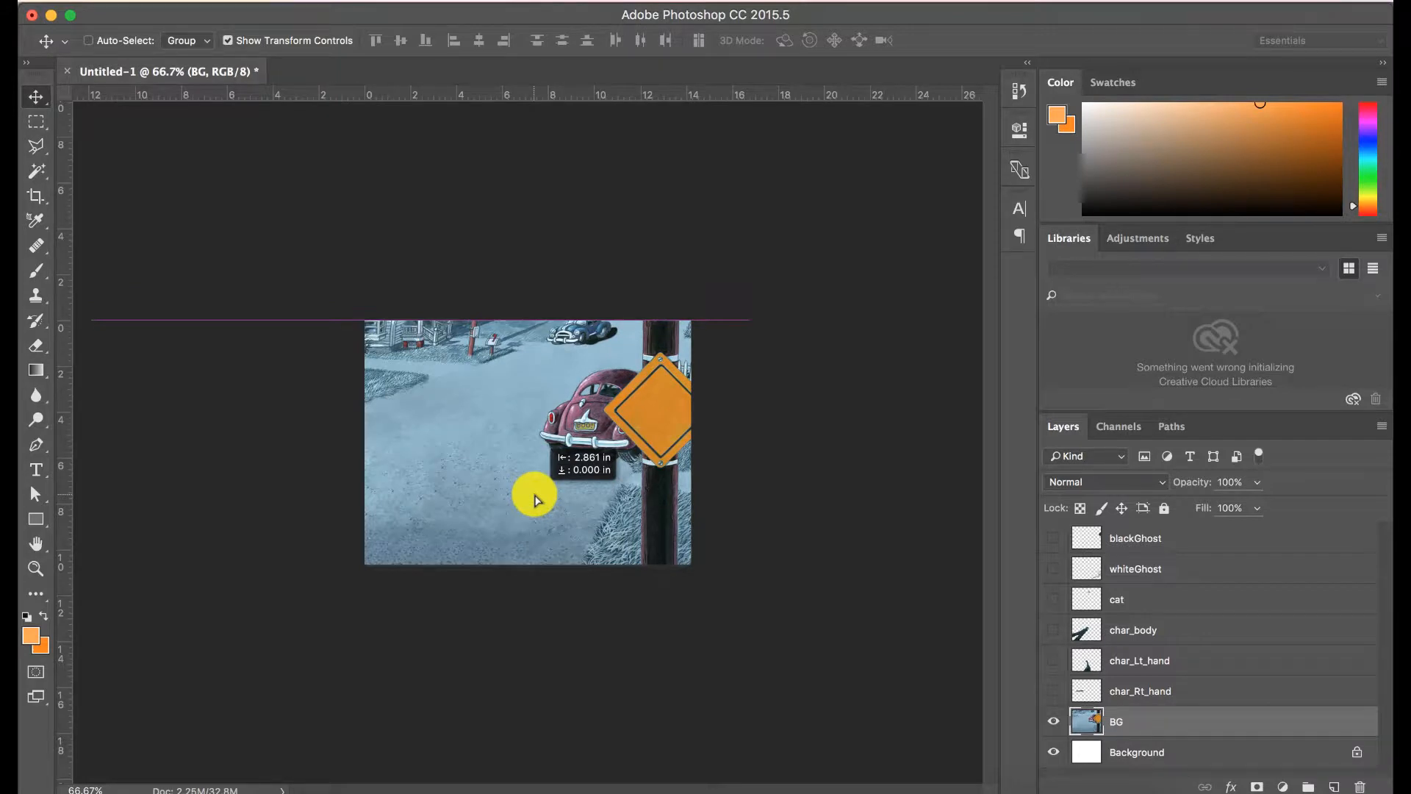
drag(534, 501, 494, 502)
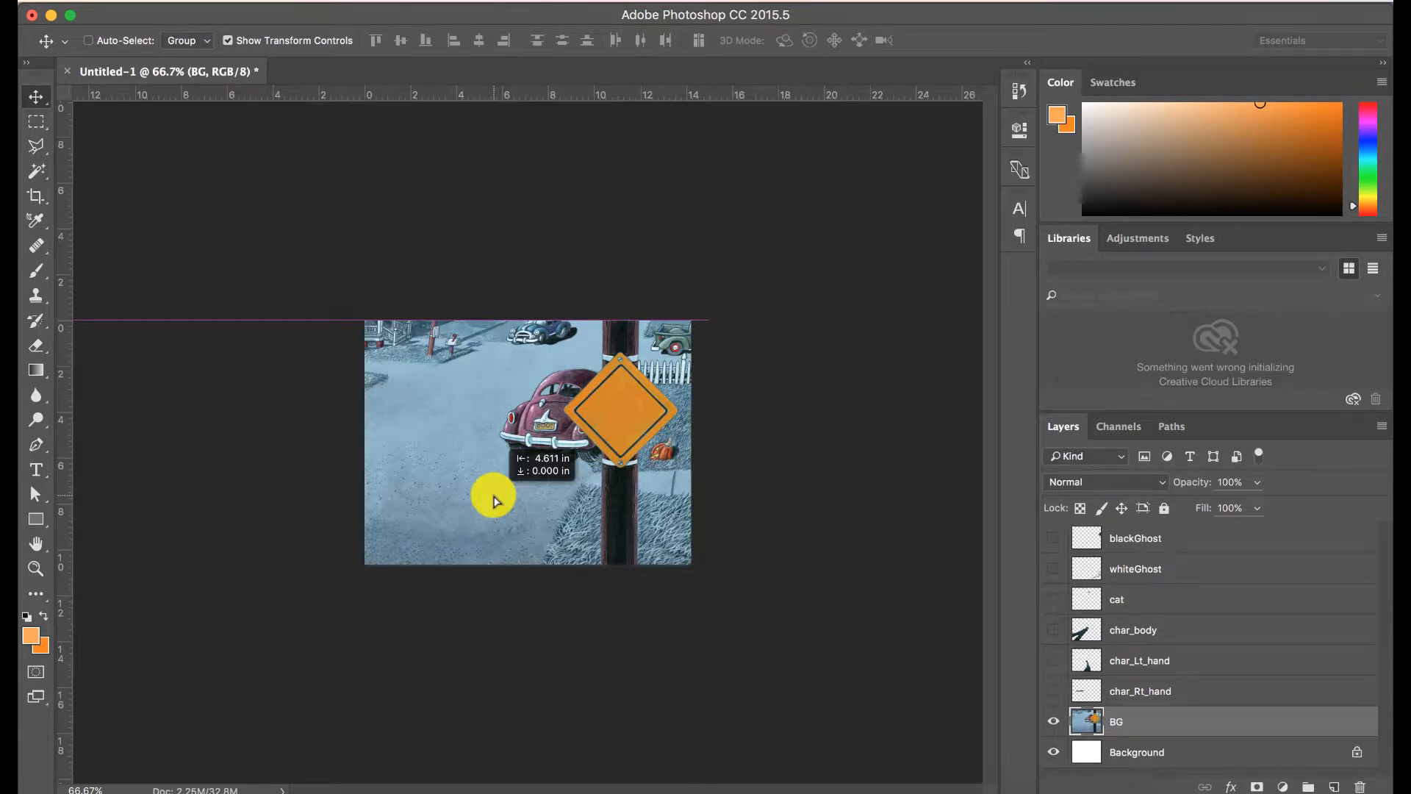
drag(494, 502, 565, 507)
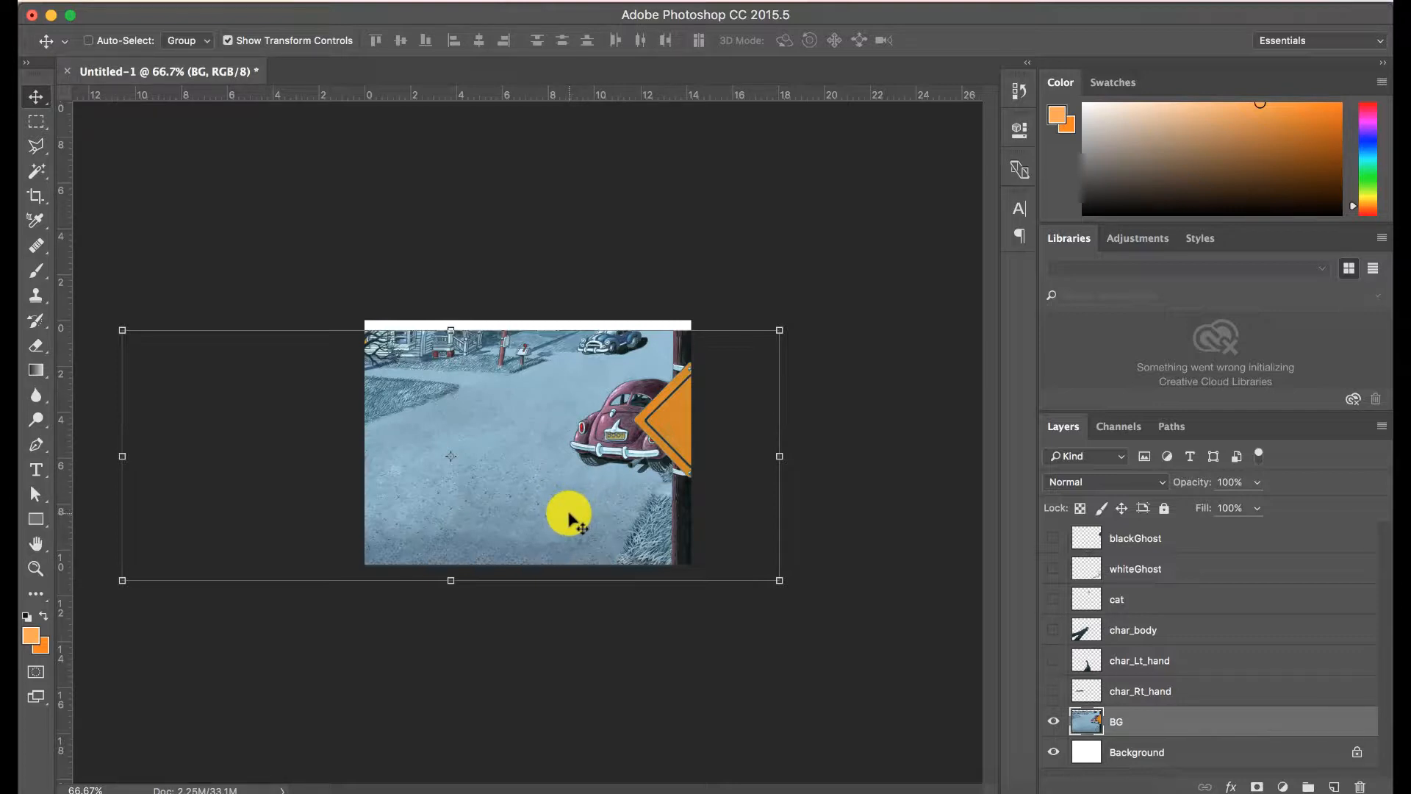
drag(536, 510, 494, 512)
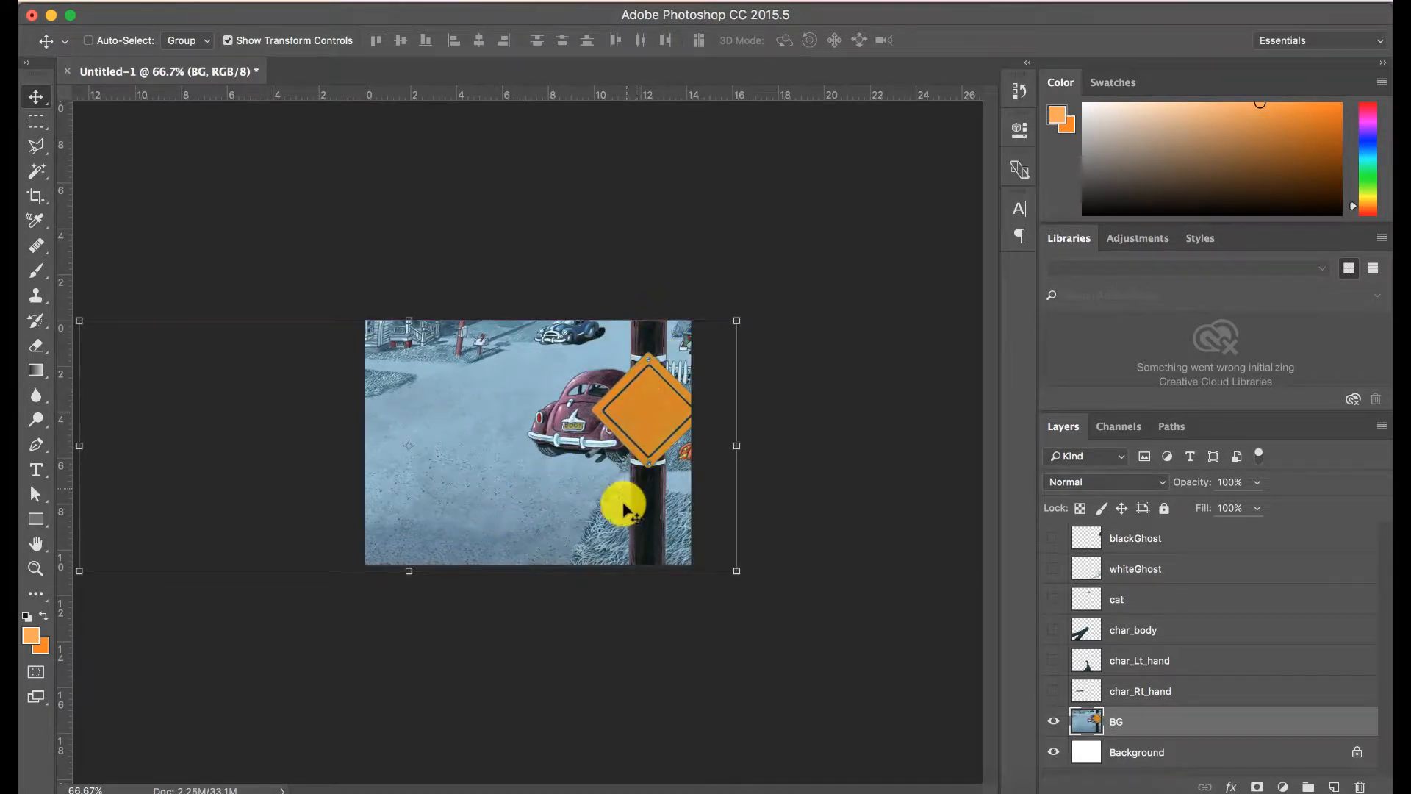
drag(617, 515, 614, 512)
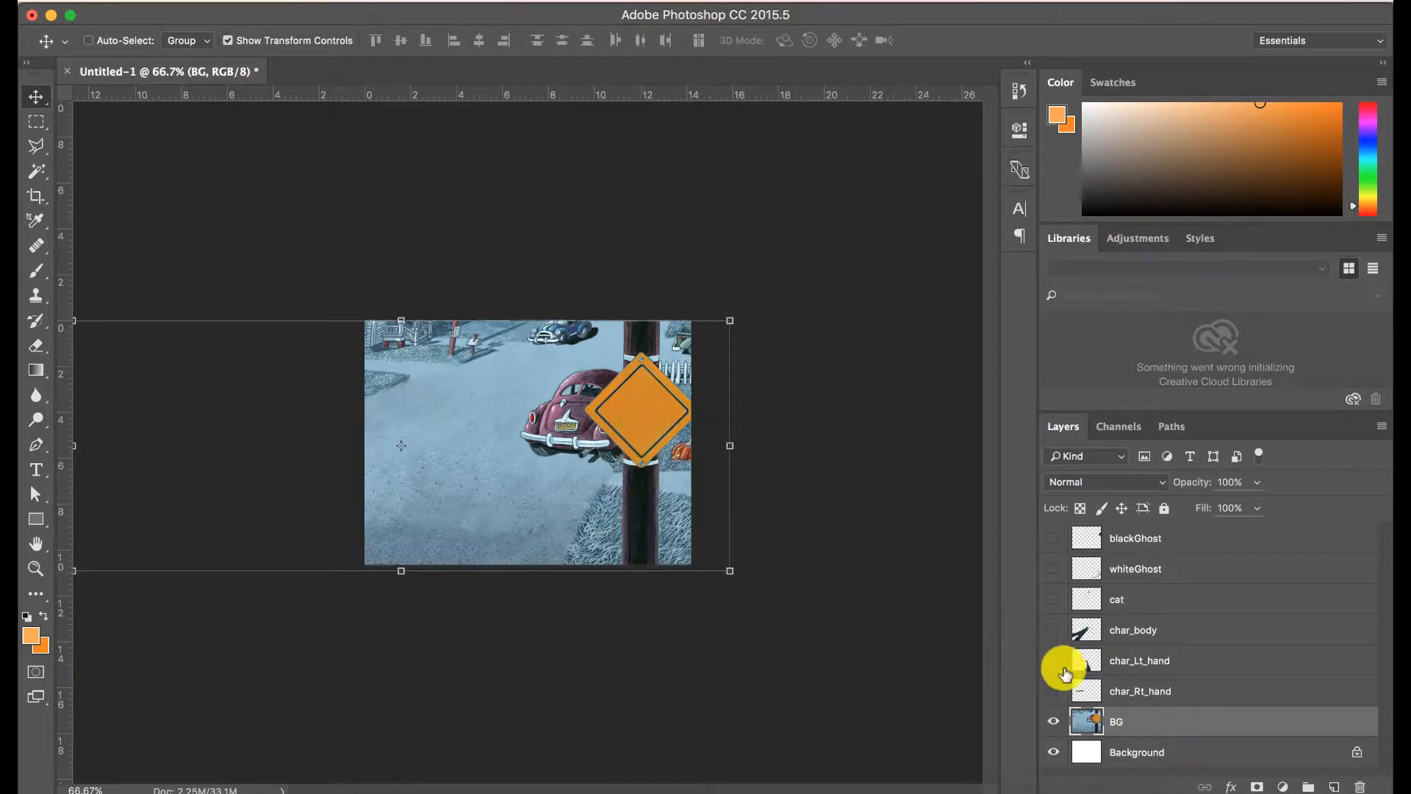
Step: Show all the artwork layers again and move the cat left onto the open street, clear of the purple car
drag(1062, 698, 1049, 542)
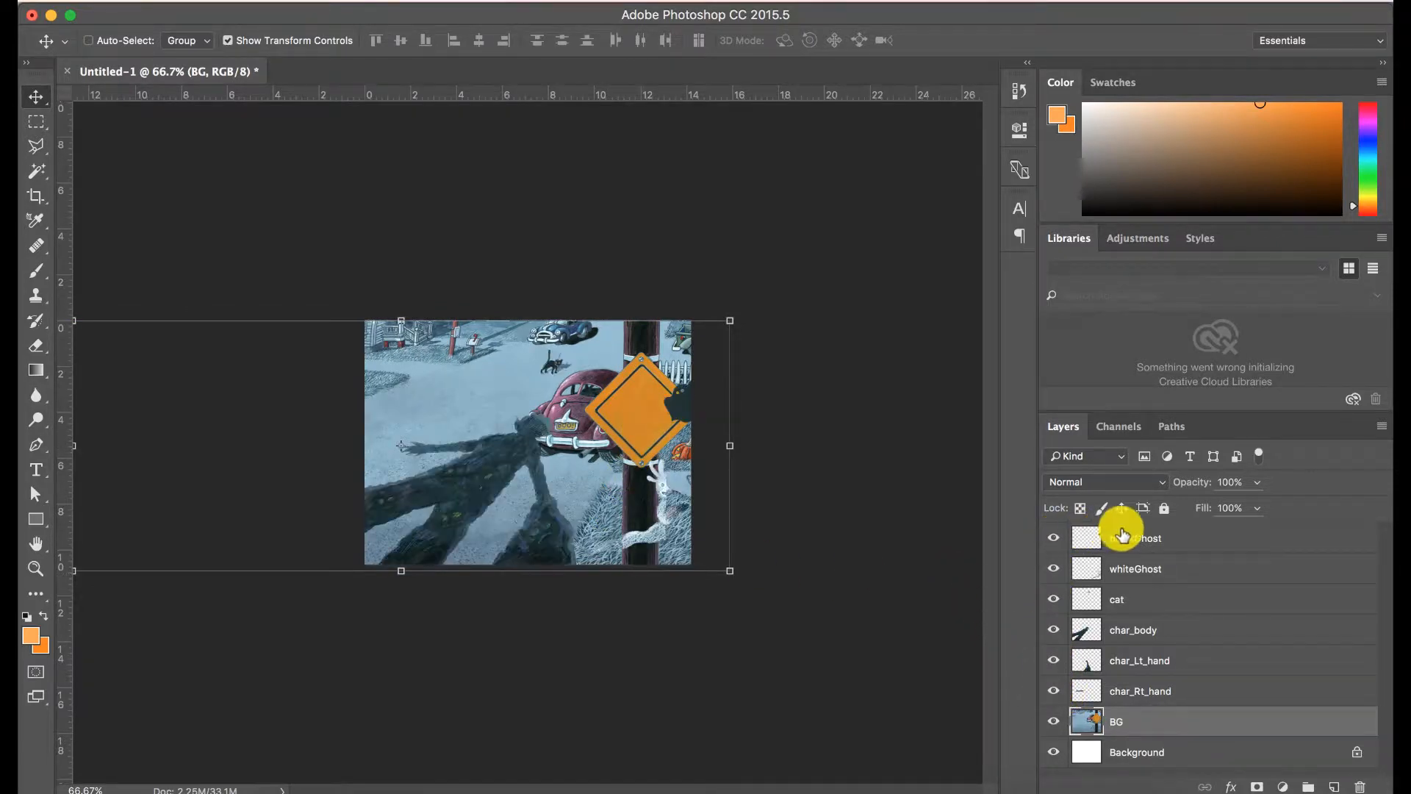
click(1121, 544)
click(1136, 597)
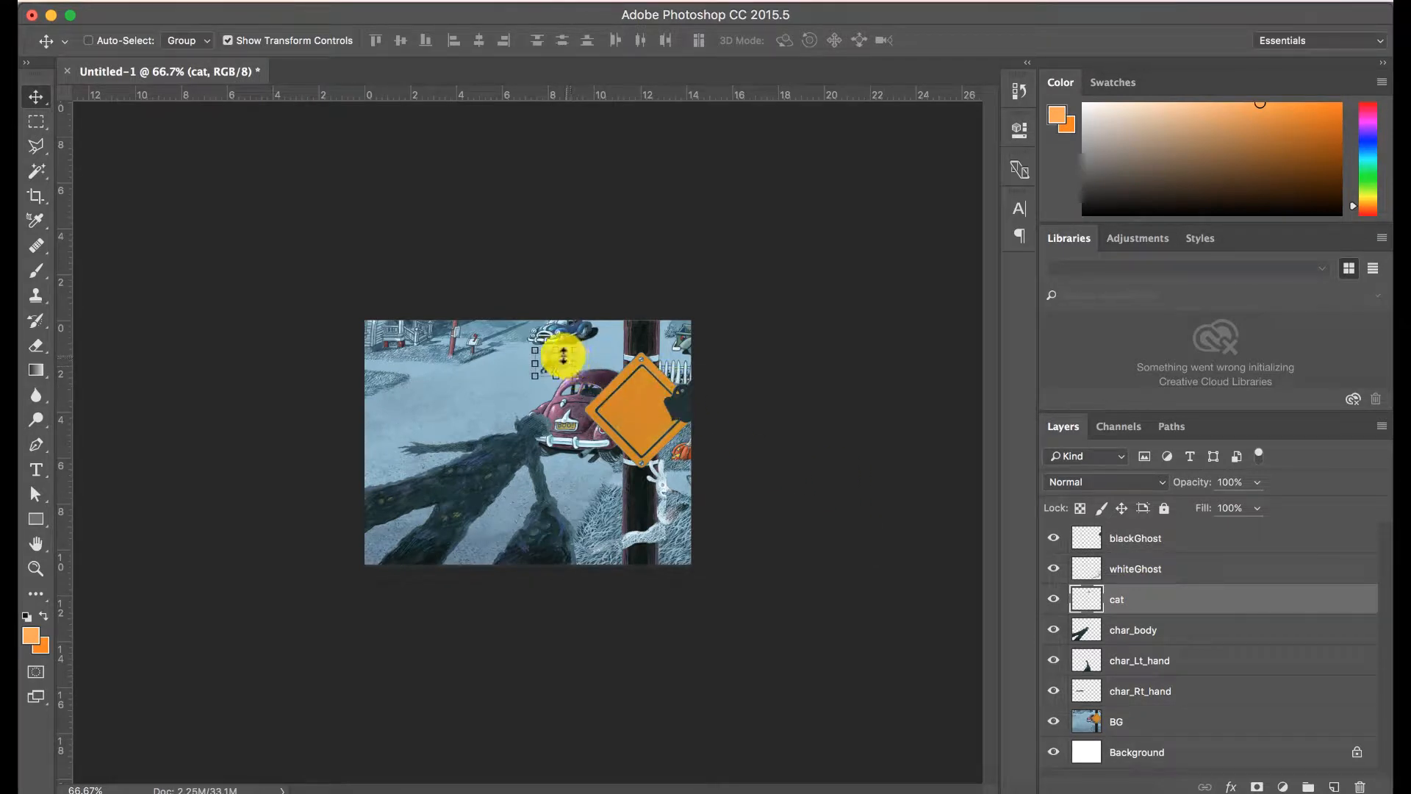
click(540, 362)
key(Escape)
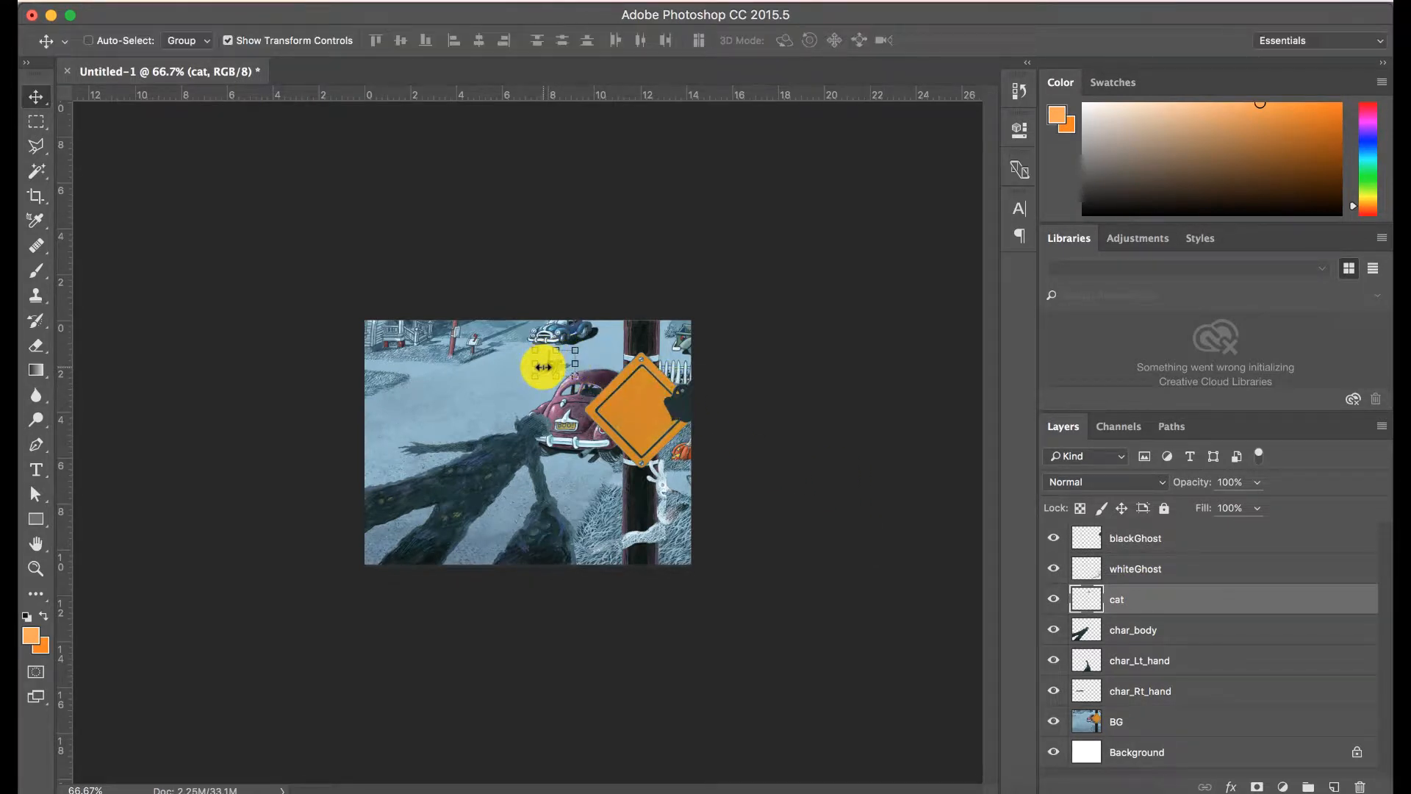
key(super+space)
super+click(554, 419)
super+click(554, 419)
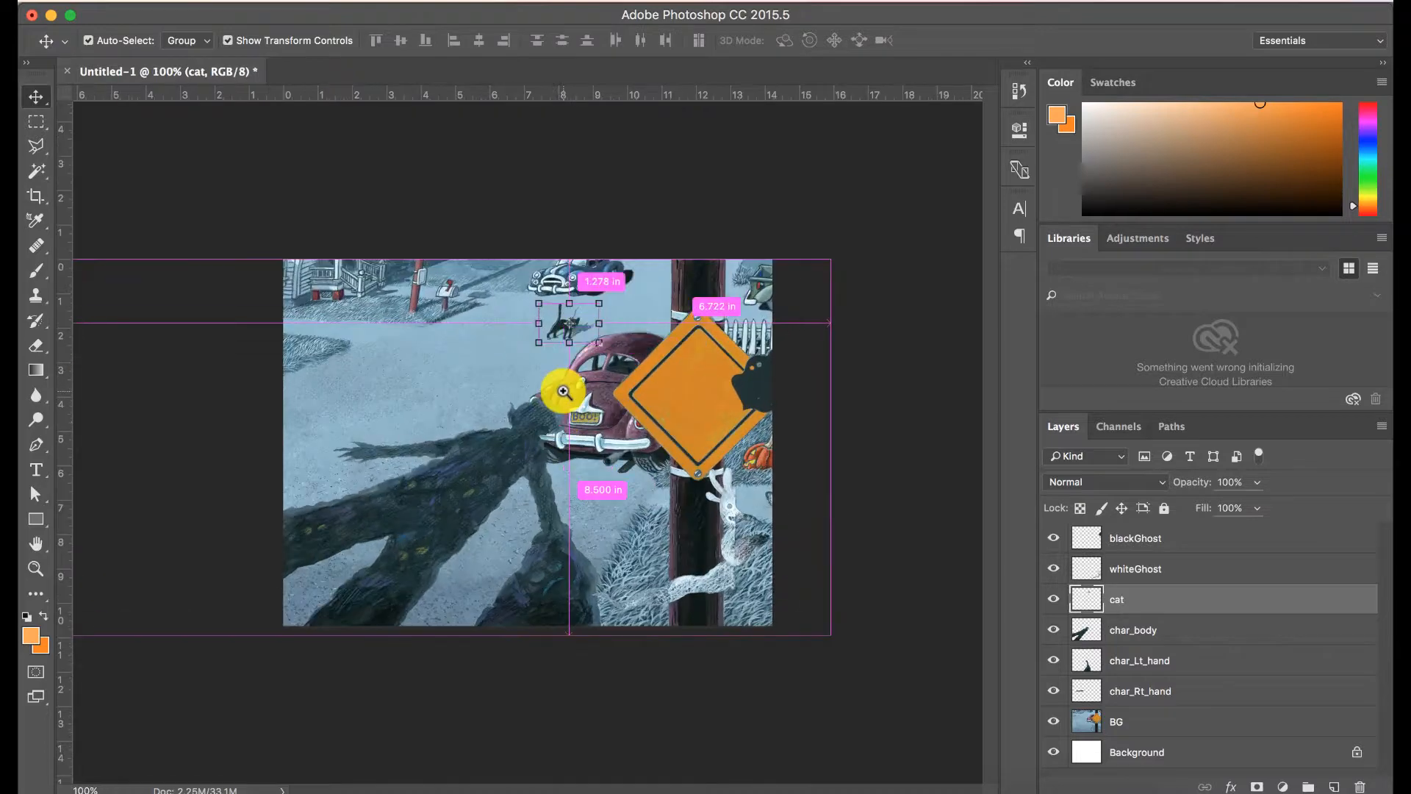
super+click(564, 391)
drag(551, 268, 450, 279)
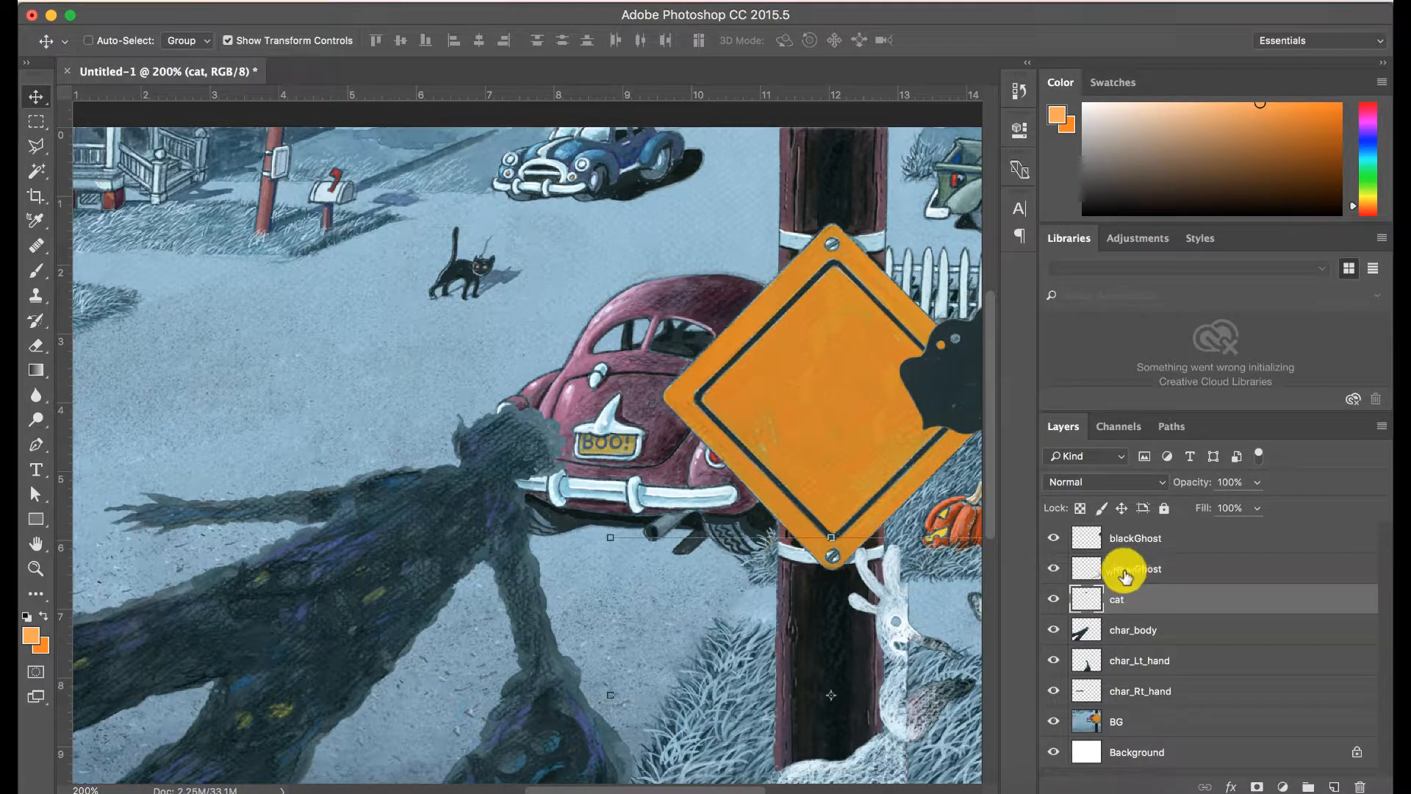
Step: Move the whiteGhost artwork to wrap around the pole and the blackGhost artwork onto the middle of the orange sign
click(1125, 570)
drag(706, 561, 633, 388)
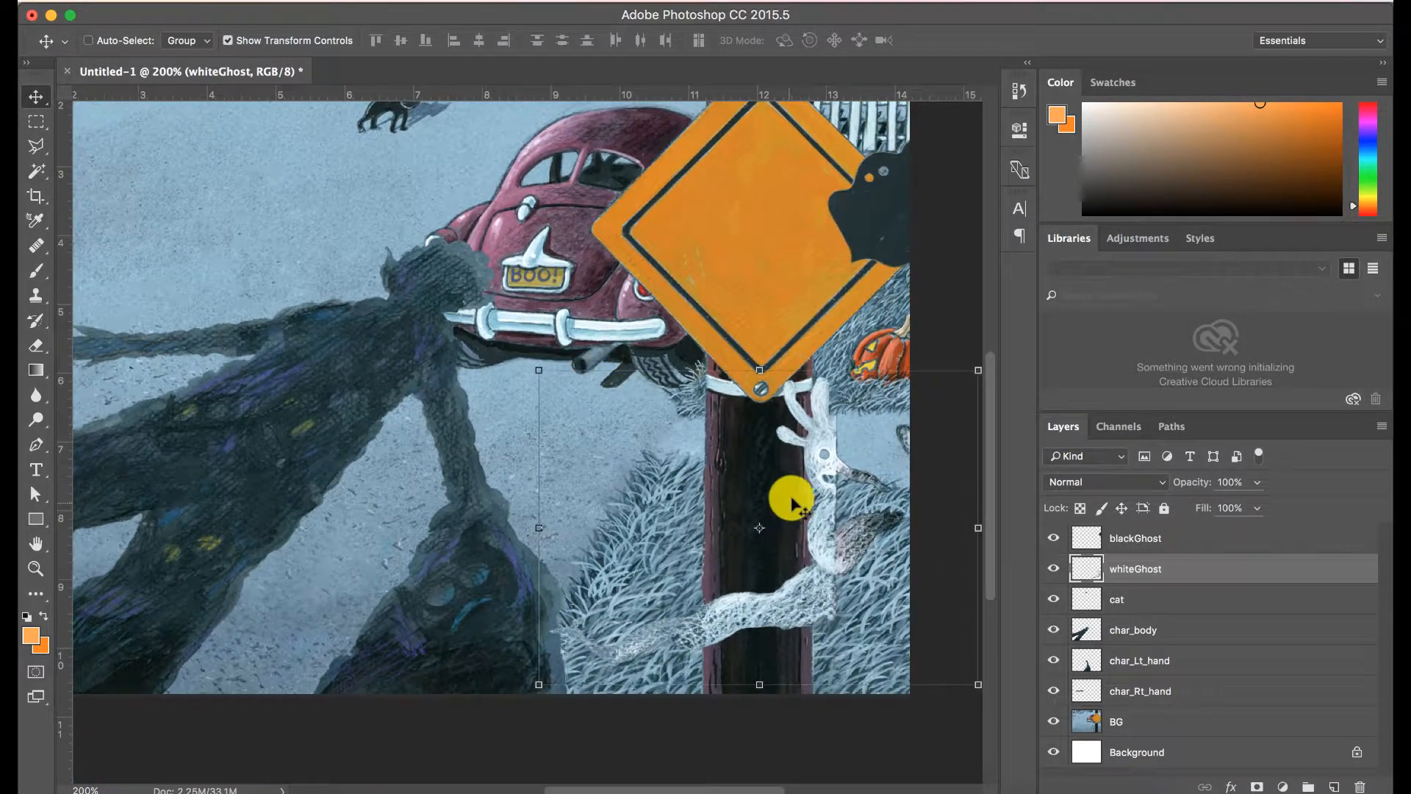
drag(794, 503, 684, 488)
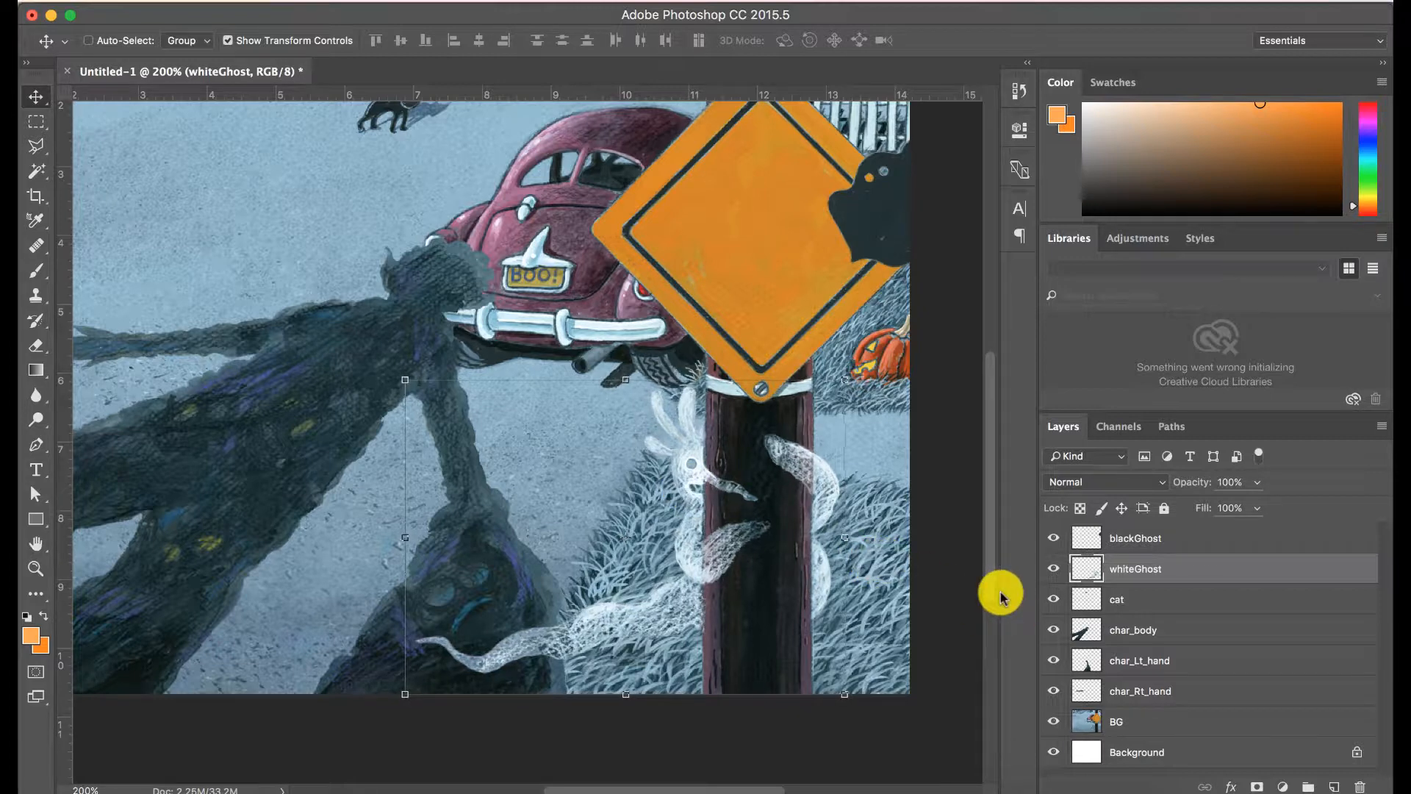
click(1135, 539)
drag(976, 285, 735, 229)
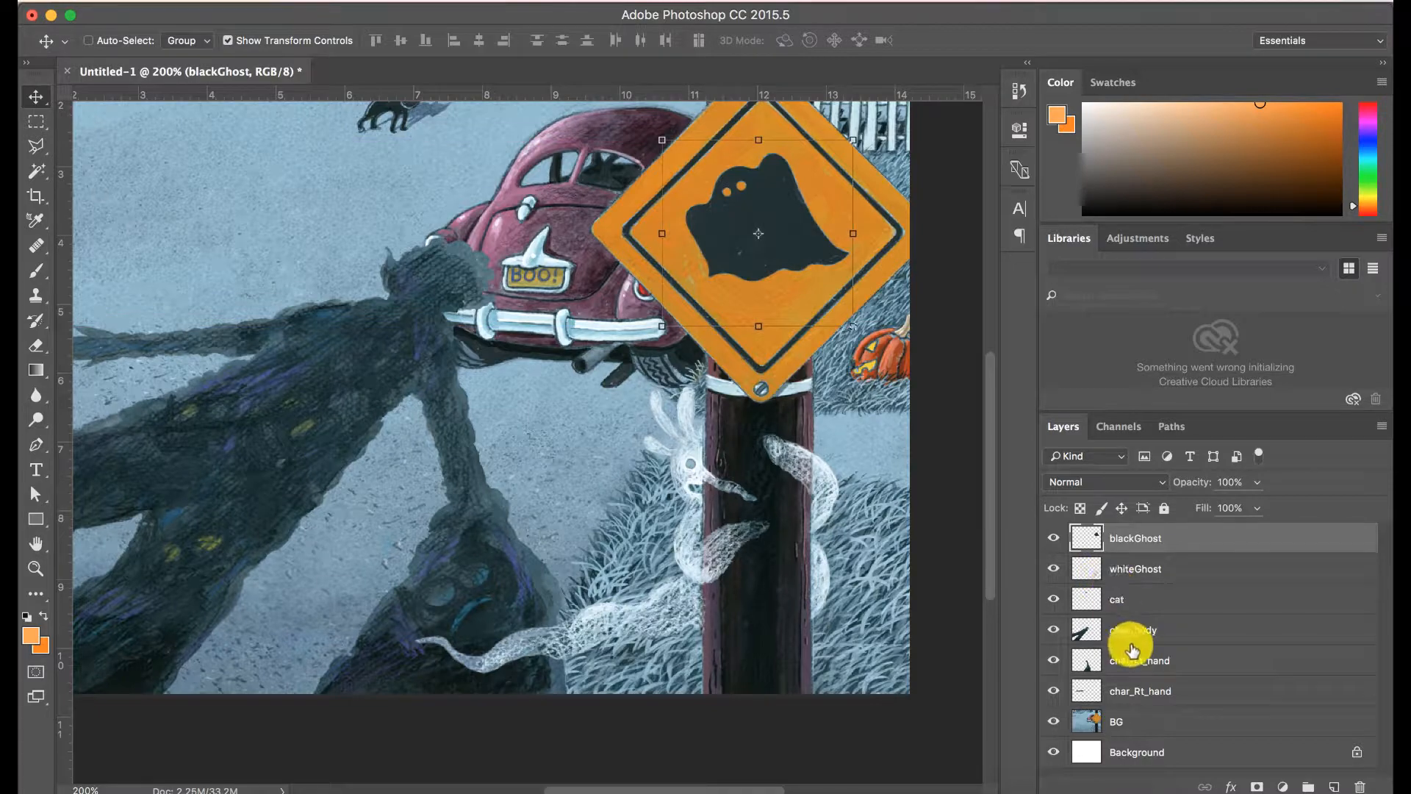
Step: Select the char_body, char_Lt_hand and char_Rt_hand layers and move the shadow character left, away from the car
click(1129, 632)
shift+click(1133, 699)
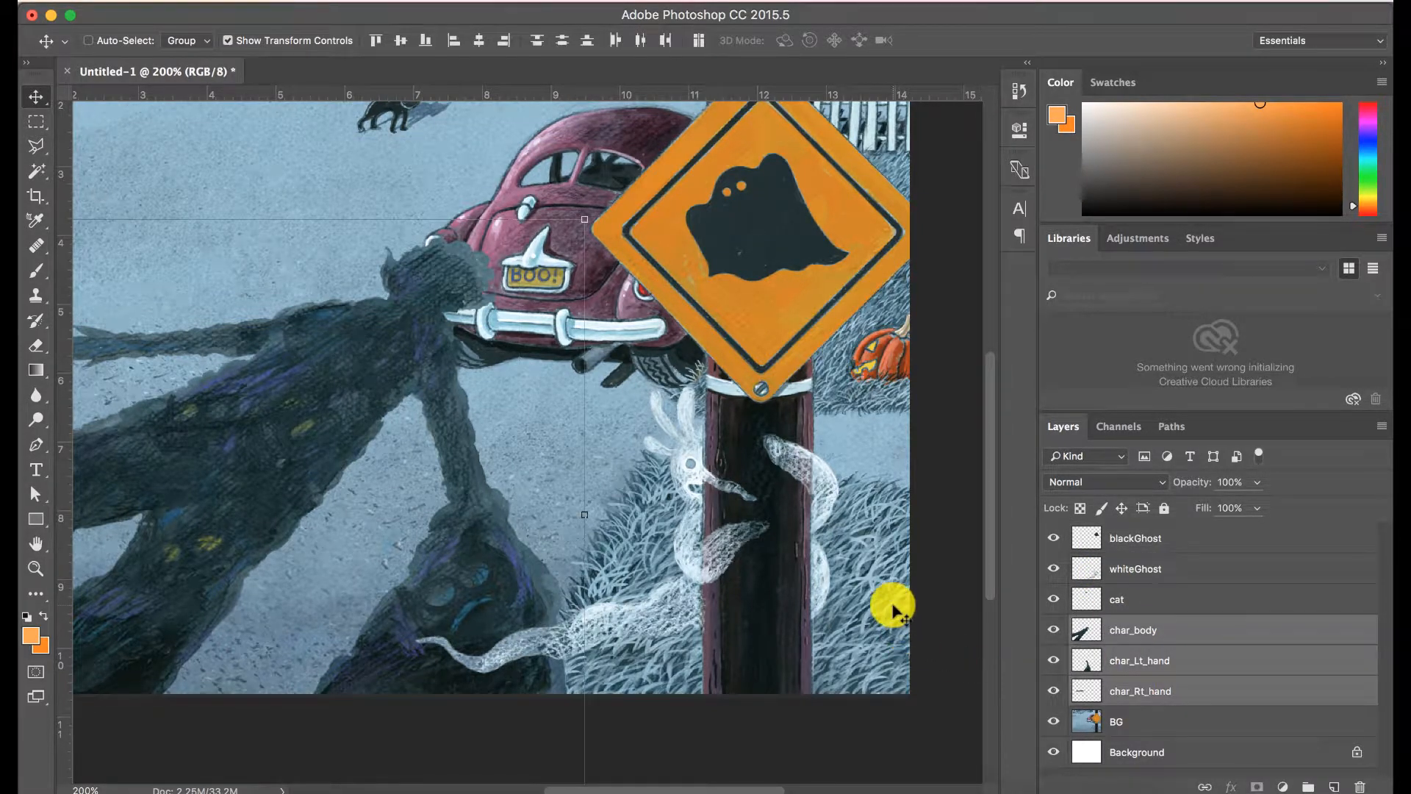
key(super+minus)
drag(490, 445, 445, 441)
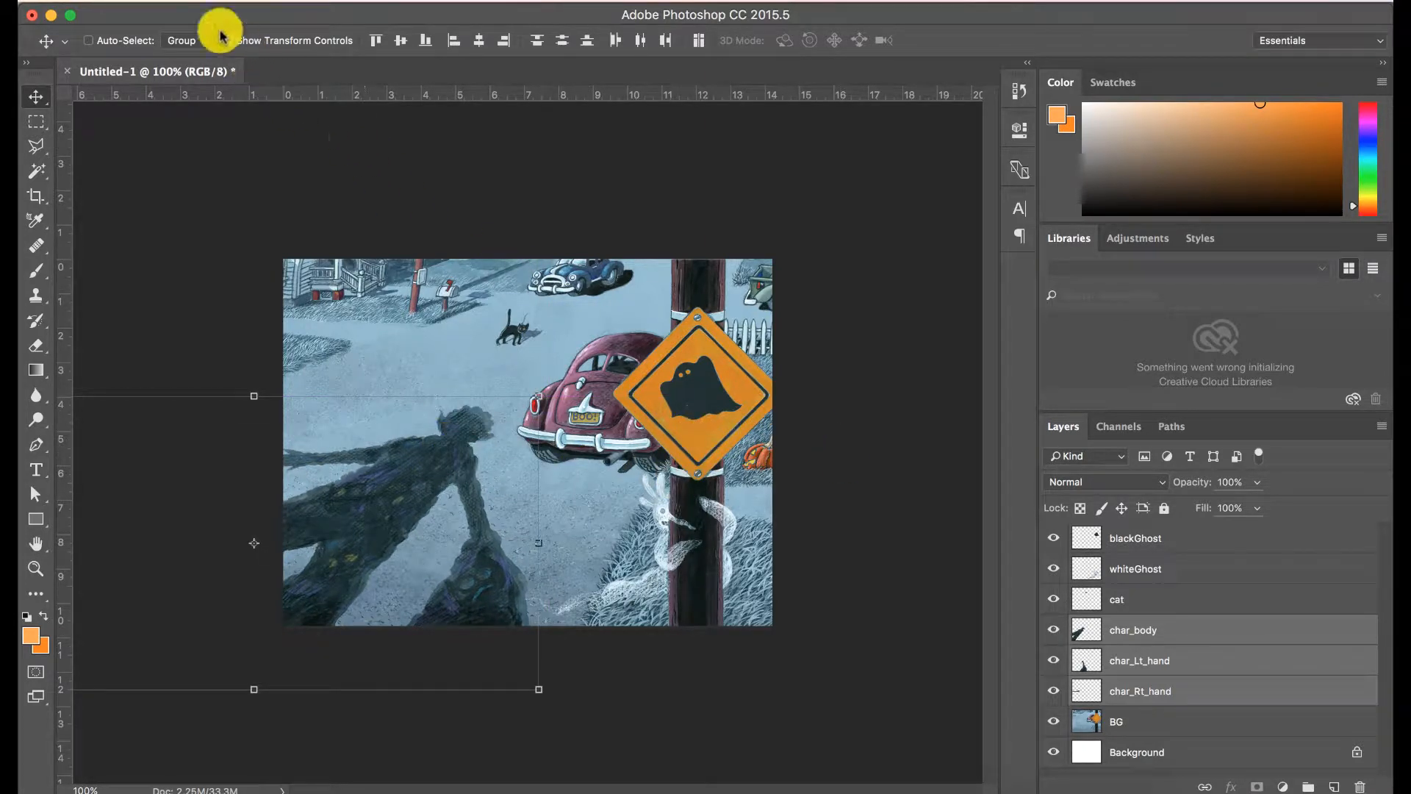
Step: Save the document as page_17-18_lecture.psd in the PSD folder, in Photoshop format with layers and Maximize Compatibility enabled
click(195, 1)
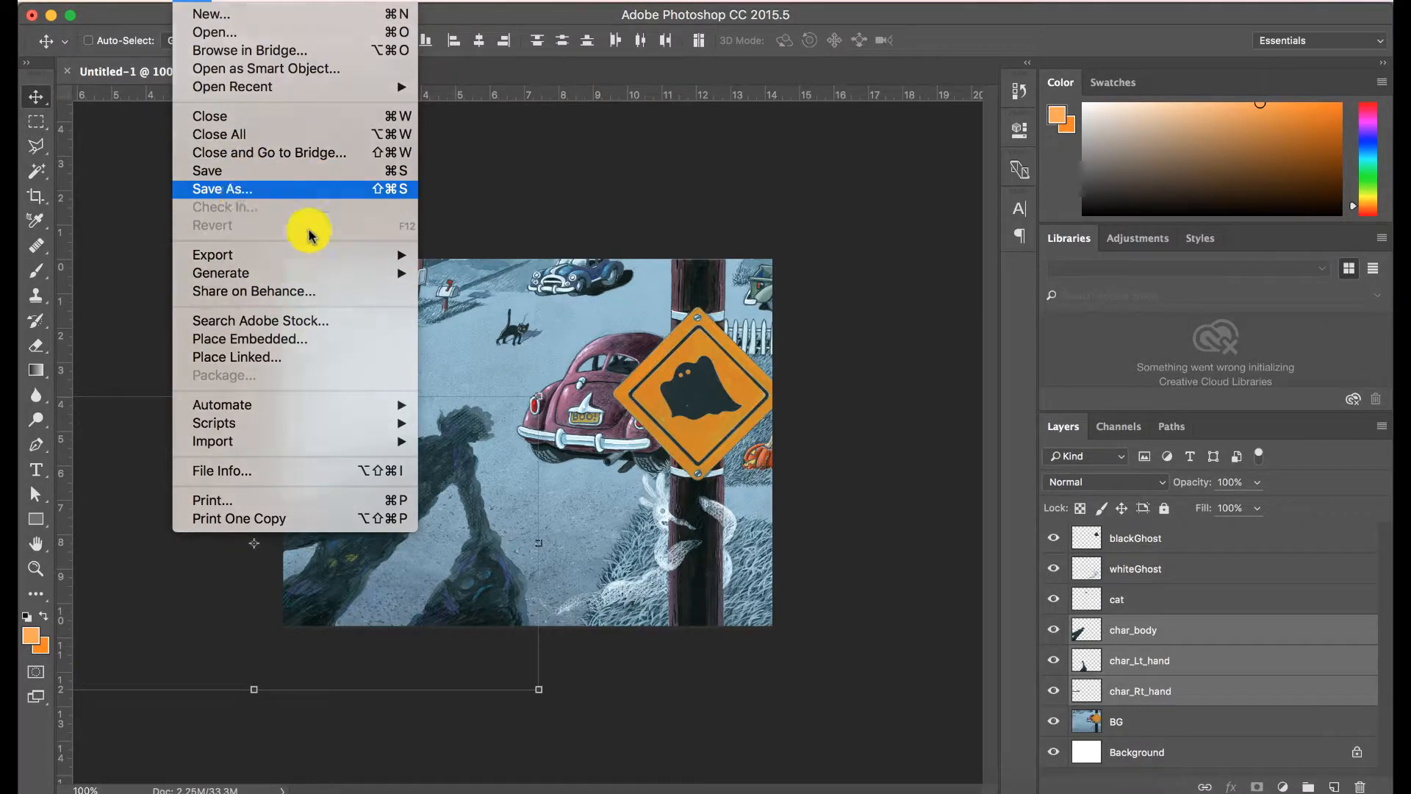
click(298, 189)
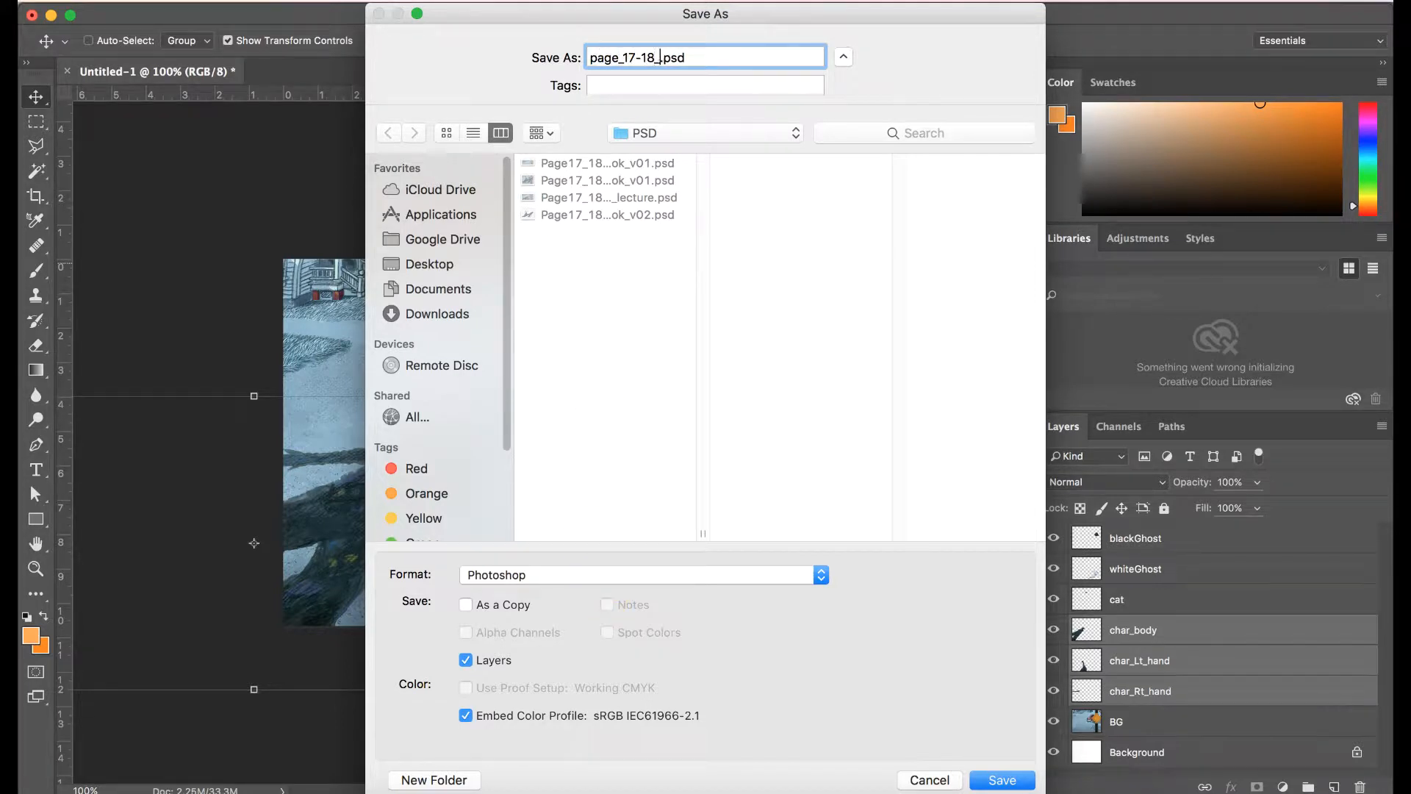
key(Return)
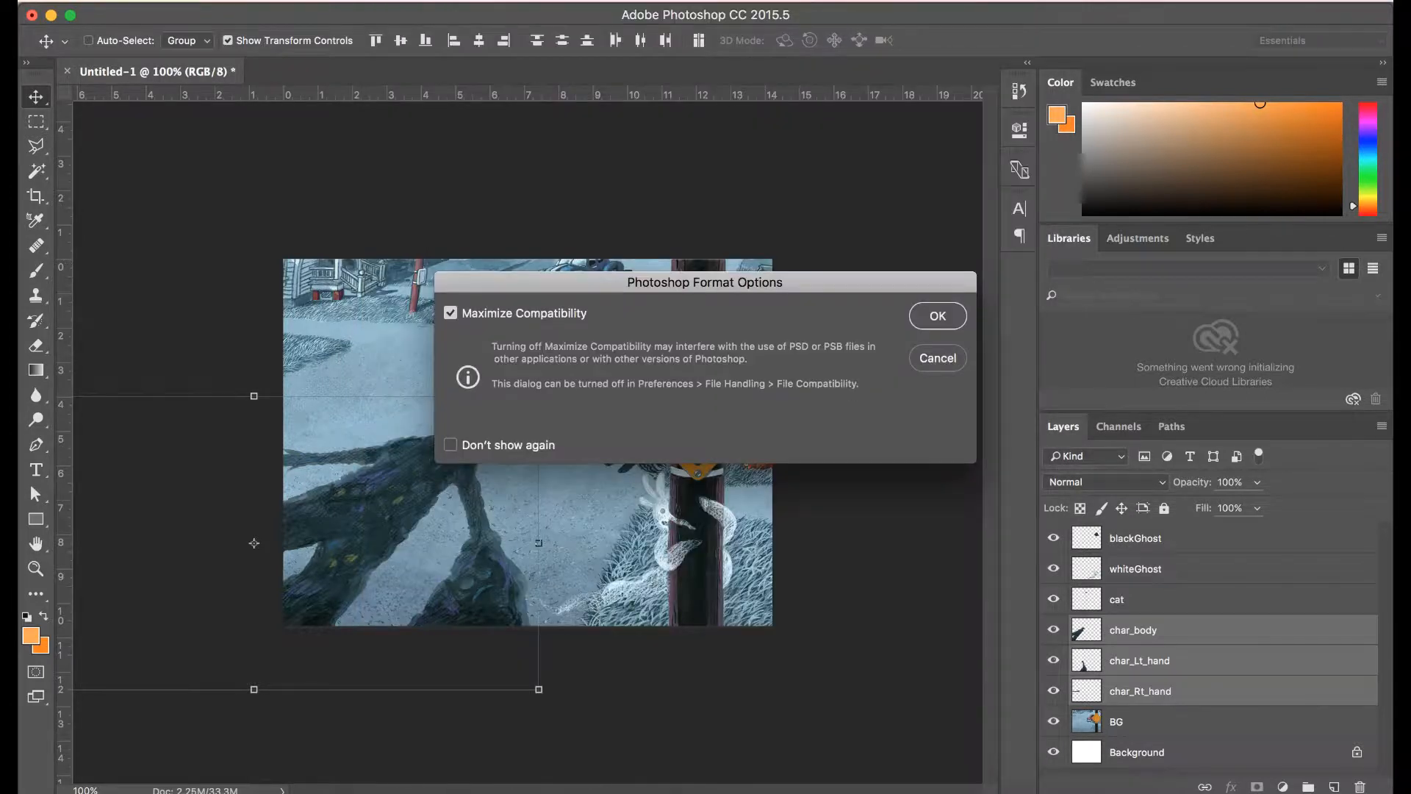
click(938, 316)
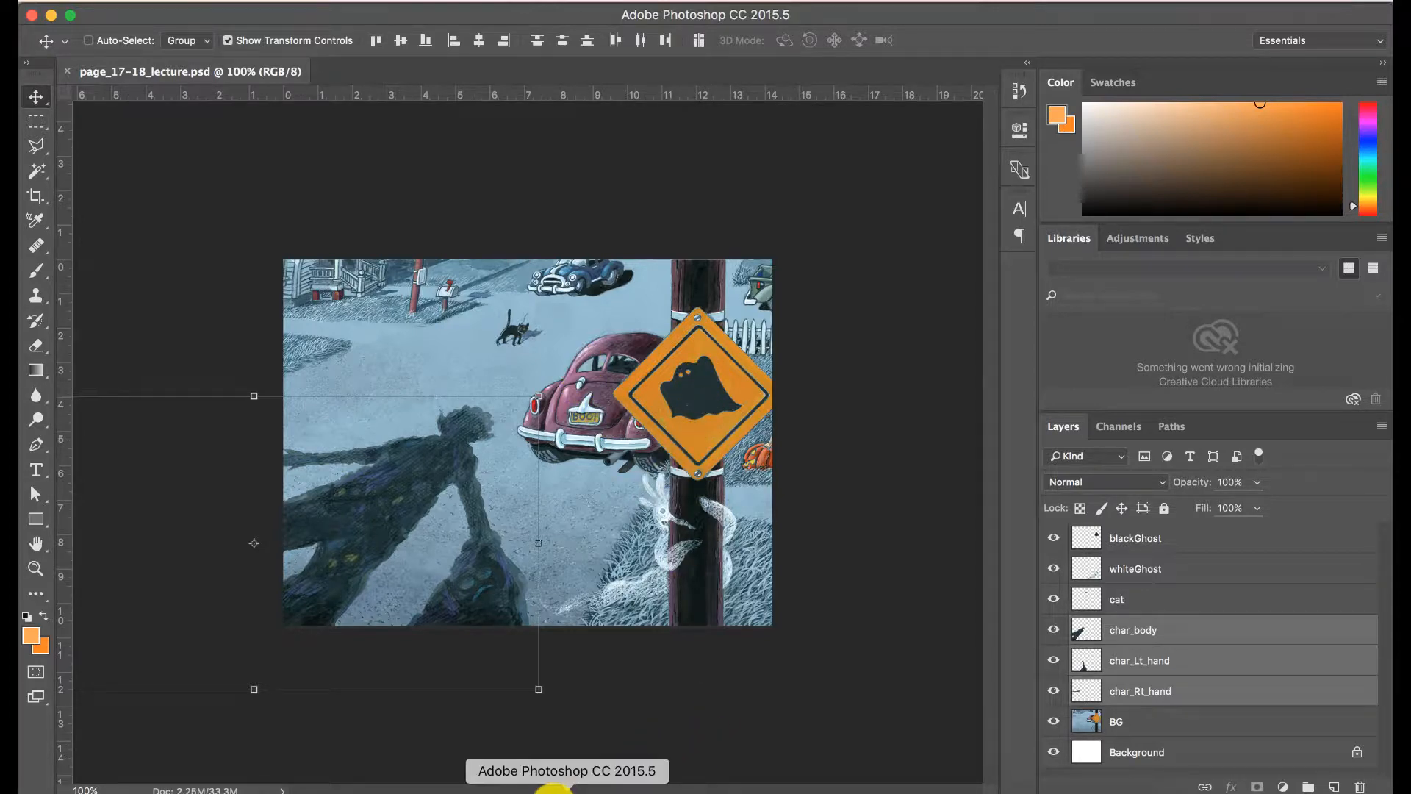
Step: Switch to After Effects and, in Page17_18_eBook_v02, show blackGhostShake, whiteGhostShake and catShake while hiding both blackGhost layers, whiteGhost and cat
click(536, 790)
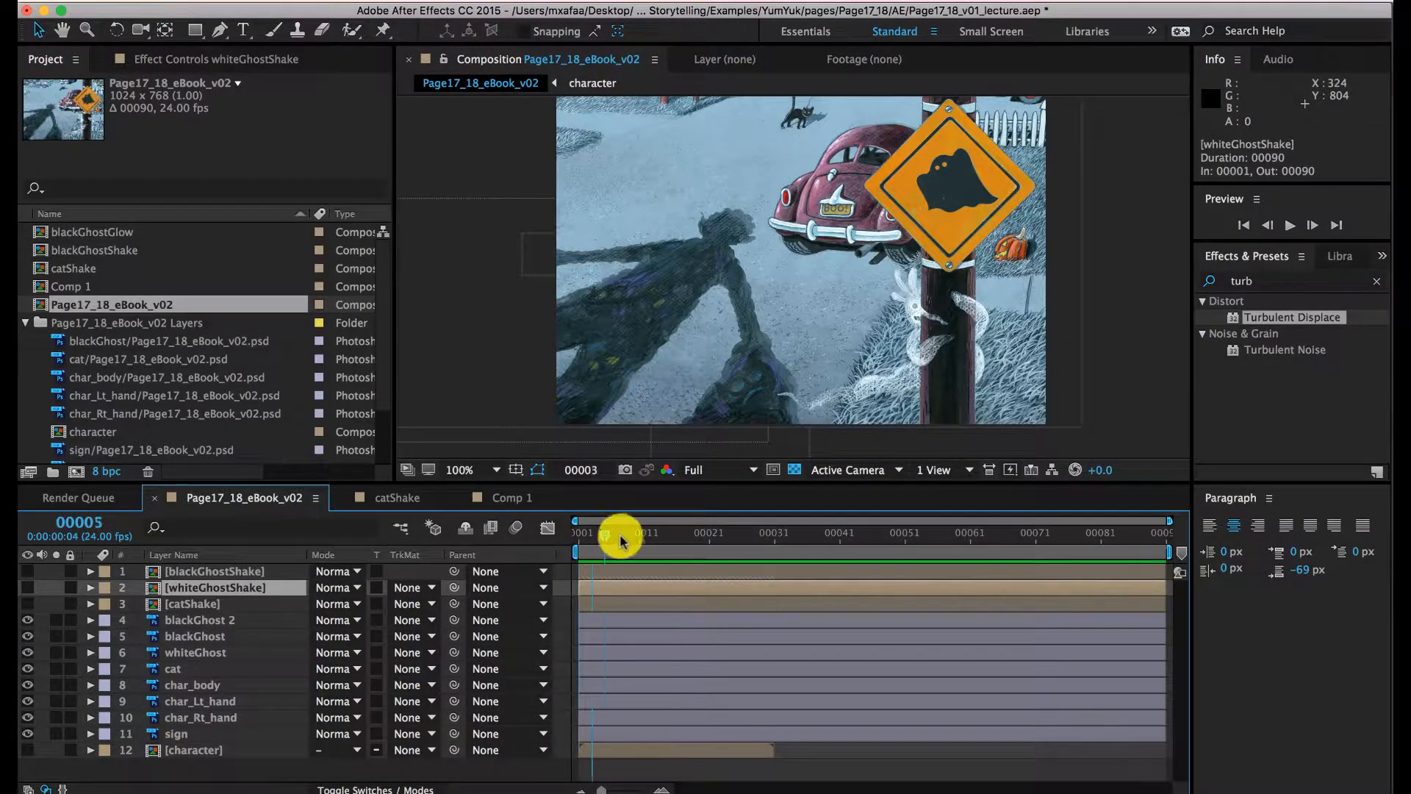
drag(620, 542, 330, 526)
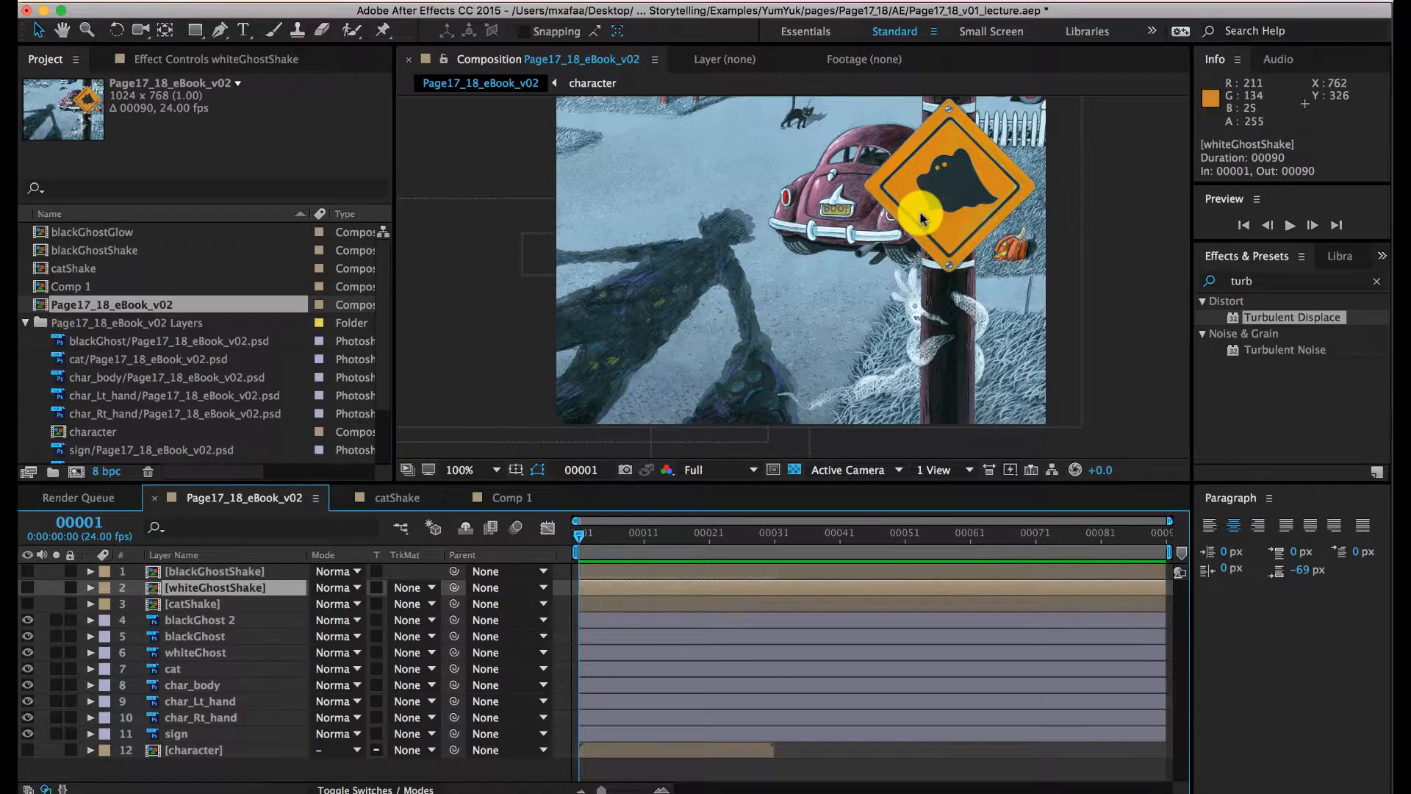
key(space)
drag(868, 181, 816, 198)
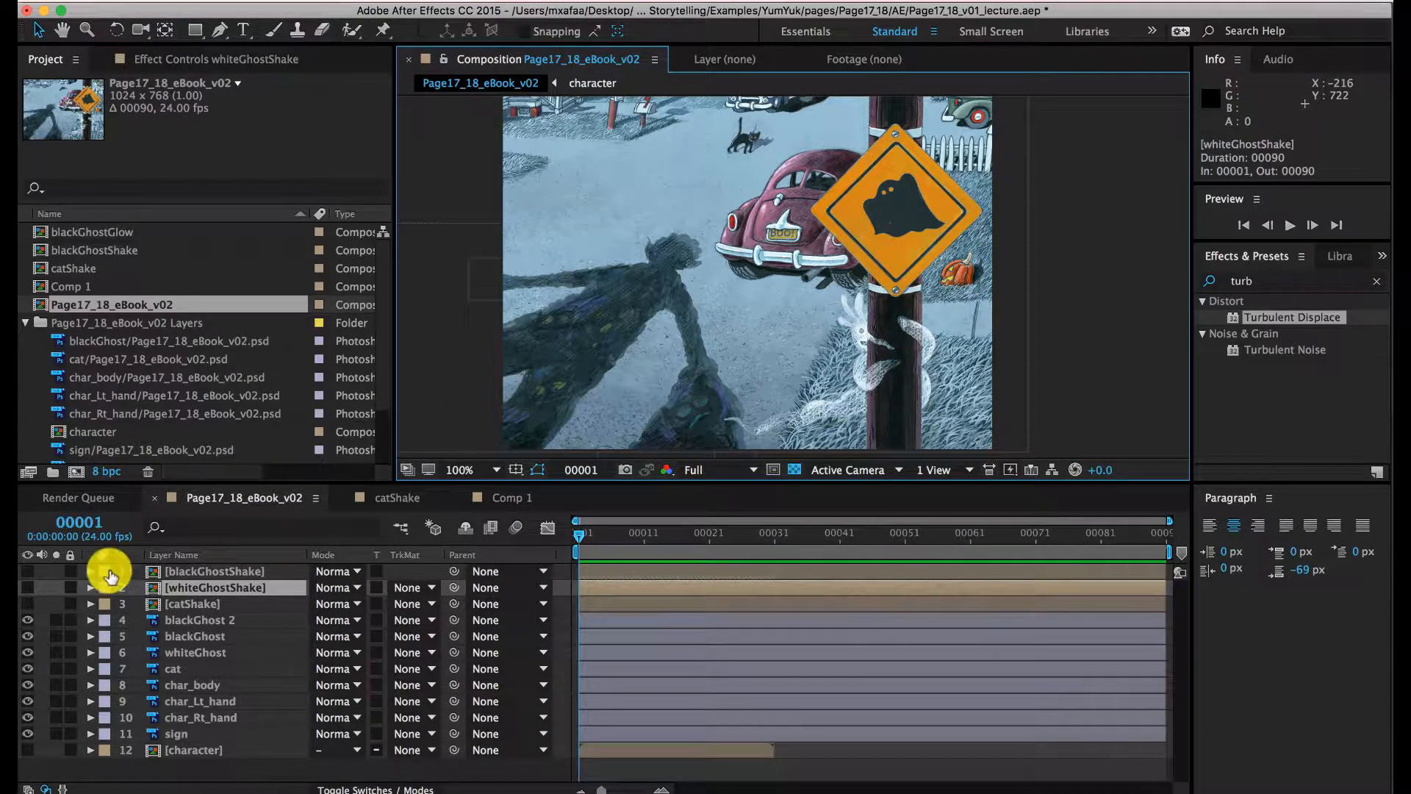
drag(28, 604, 28, 571)
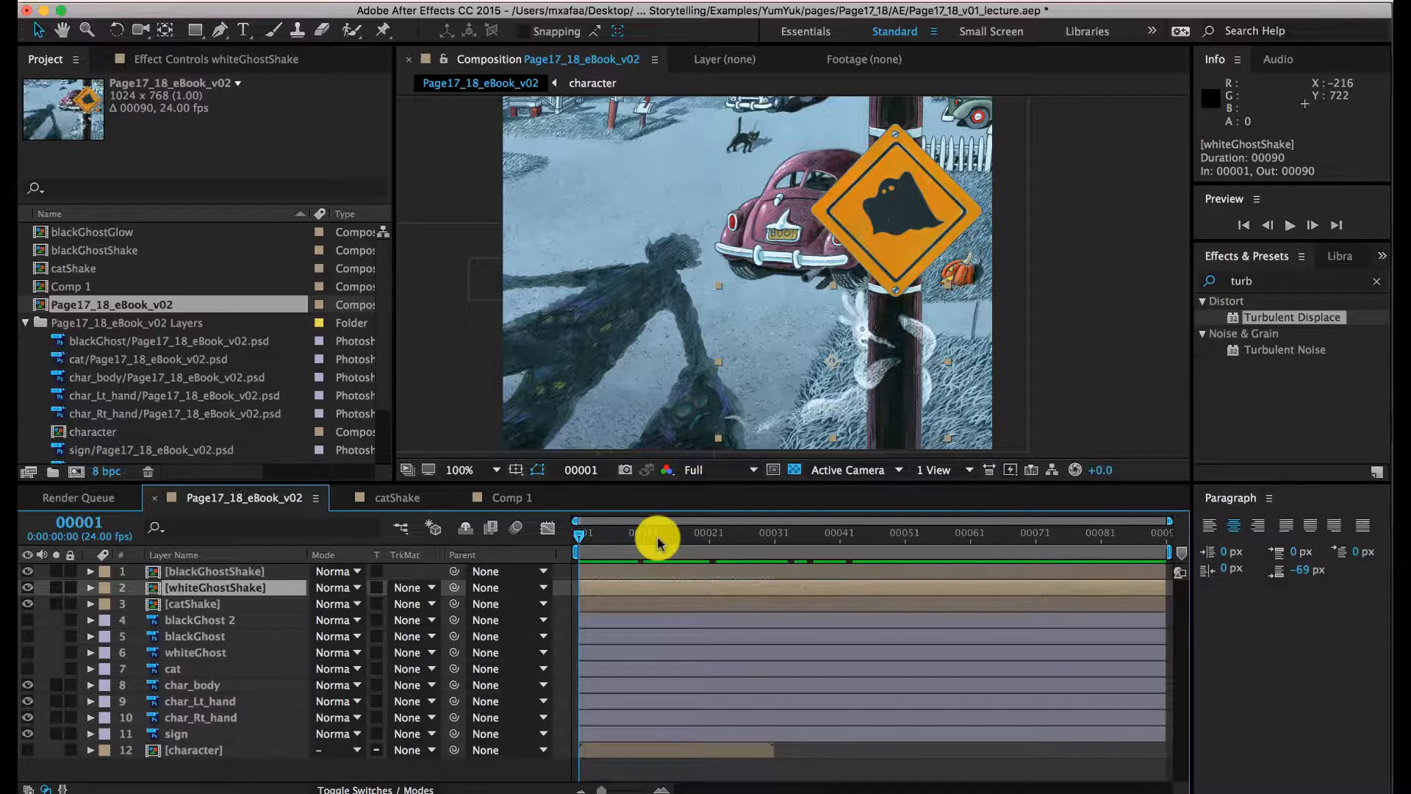
Step: Scrub through the composition and examine the shaking motion of the white ghost, black ghost and cat up close
mouse_move(583, 536)
mouse_down()
mouse_move(689, 535)
mouse_move(594, 544)
mouse_up()
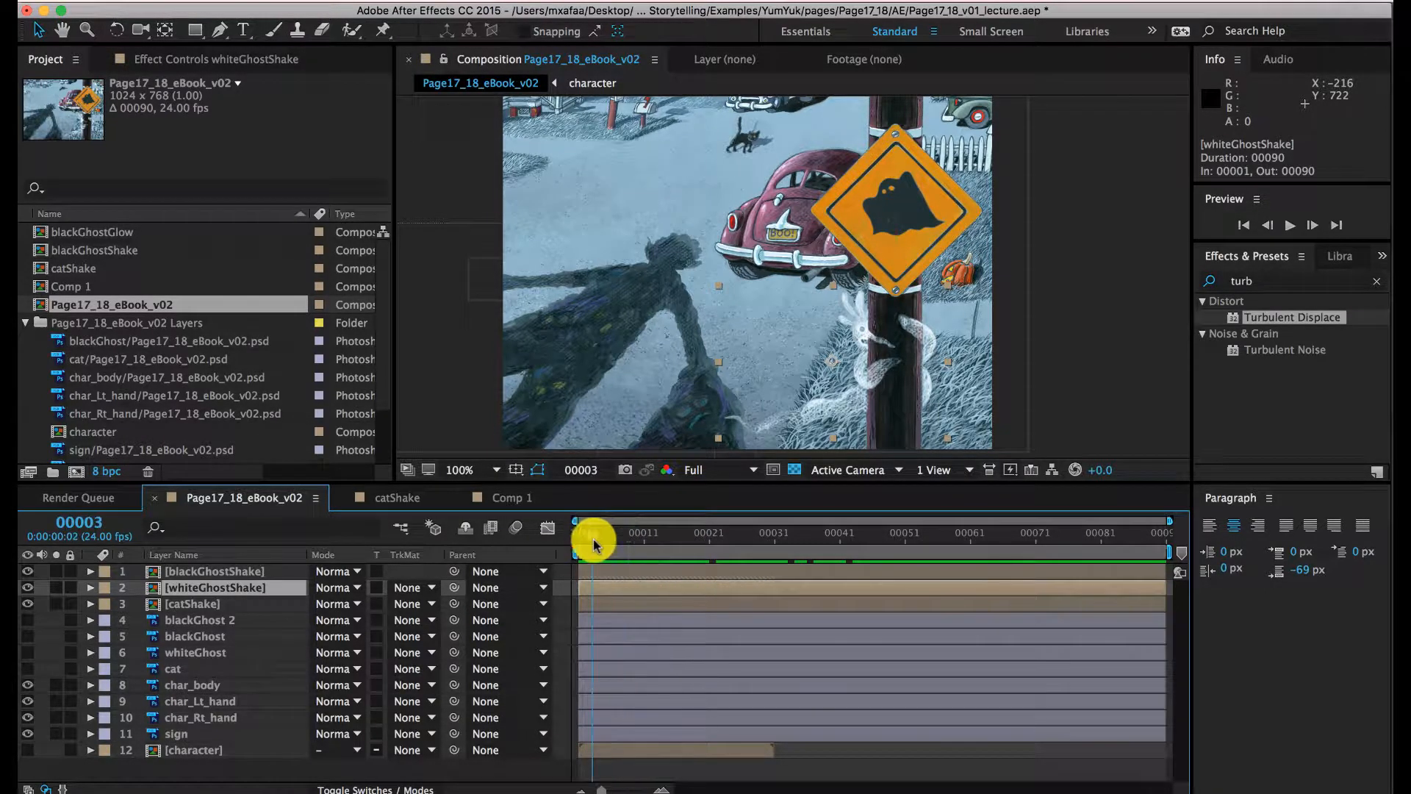
scroll(872, 372, up, 2)
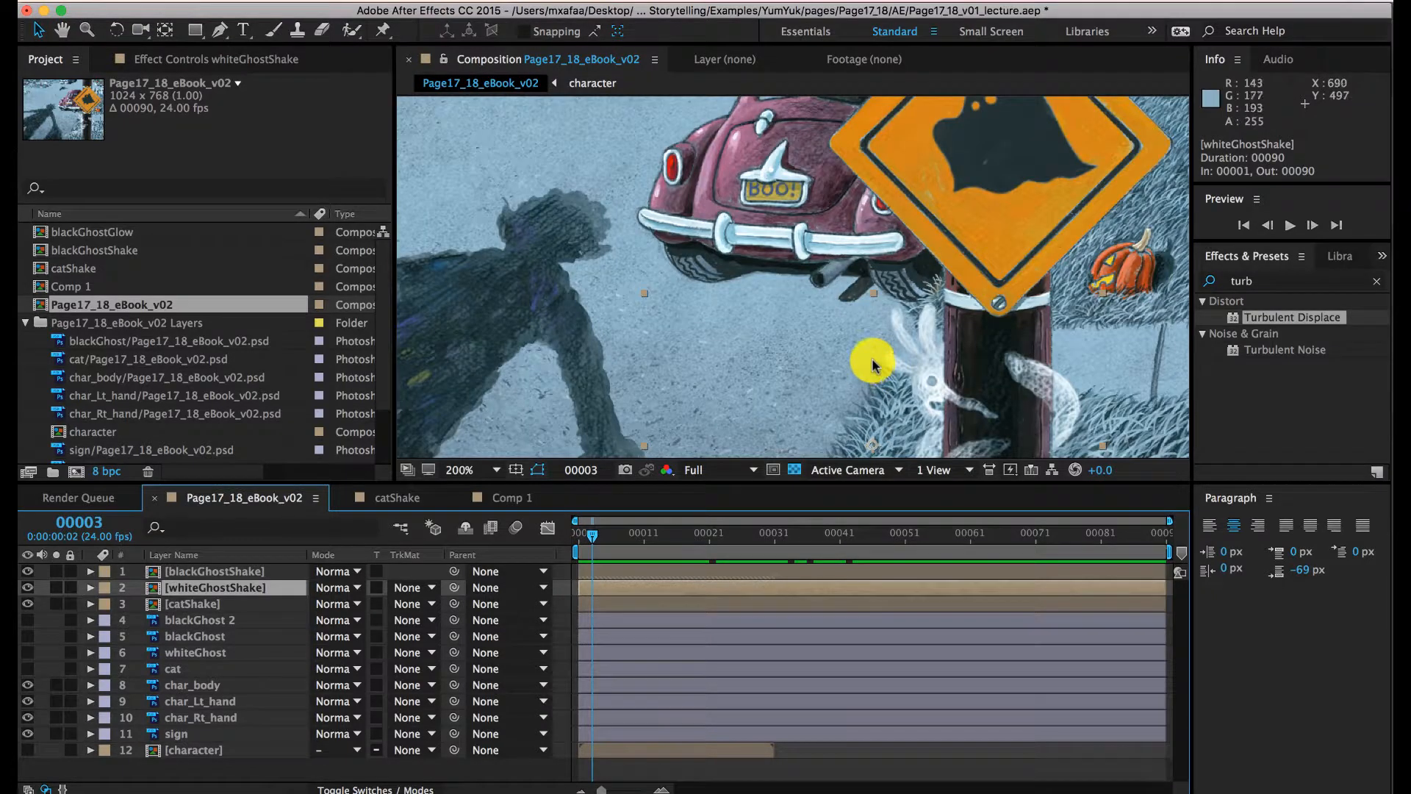
drag(871, 360, 801, 250)
drag(597, 536, 720, 482)
key(space)
drag(684, 224, 747, 359)
drag(719, 181, 772, 297)
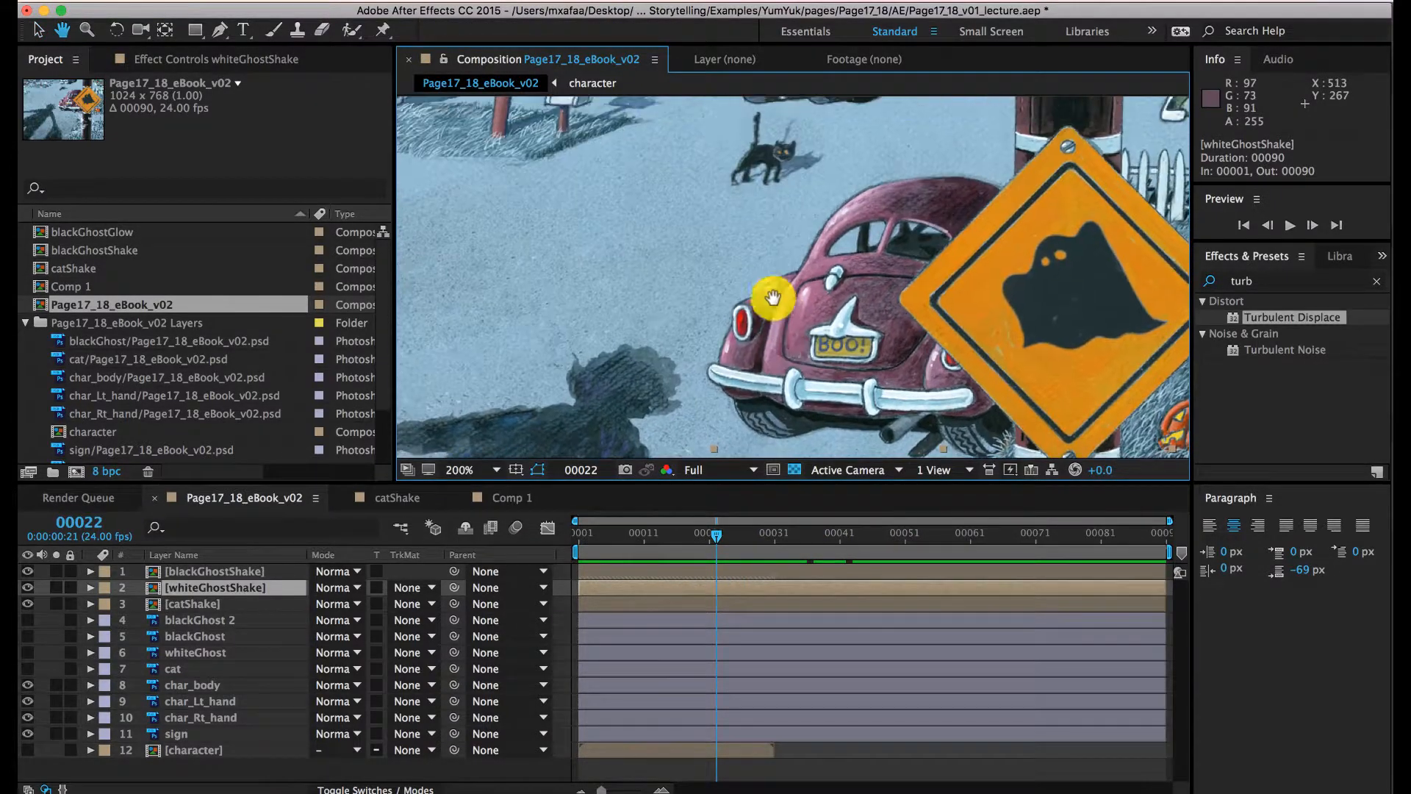
drag(732, 123, 746, 196)
drag(718, 542, 627, 541)
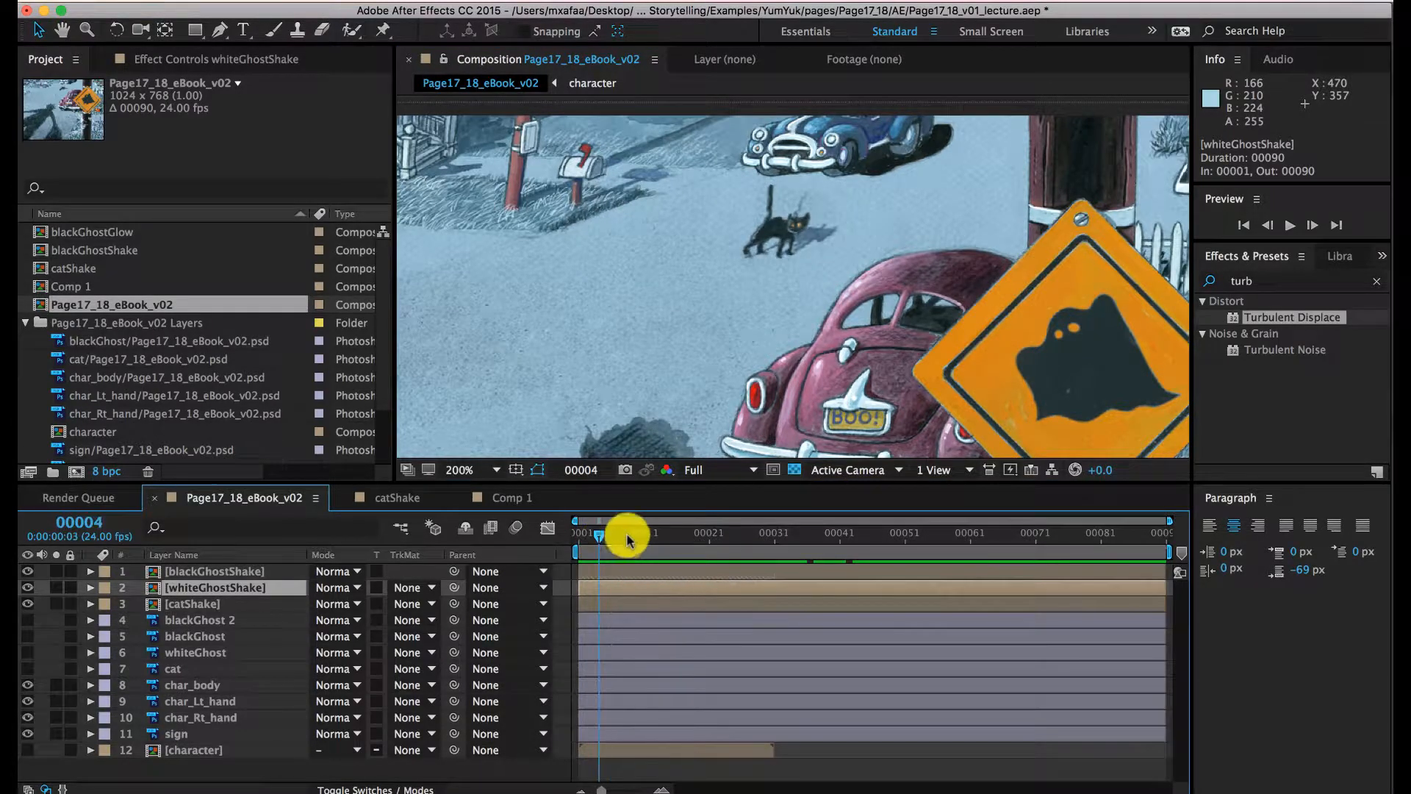
drag(983, 394, 813, 363)
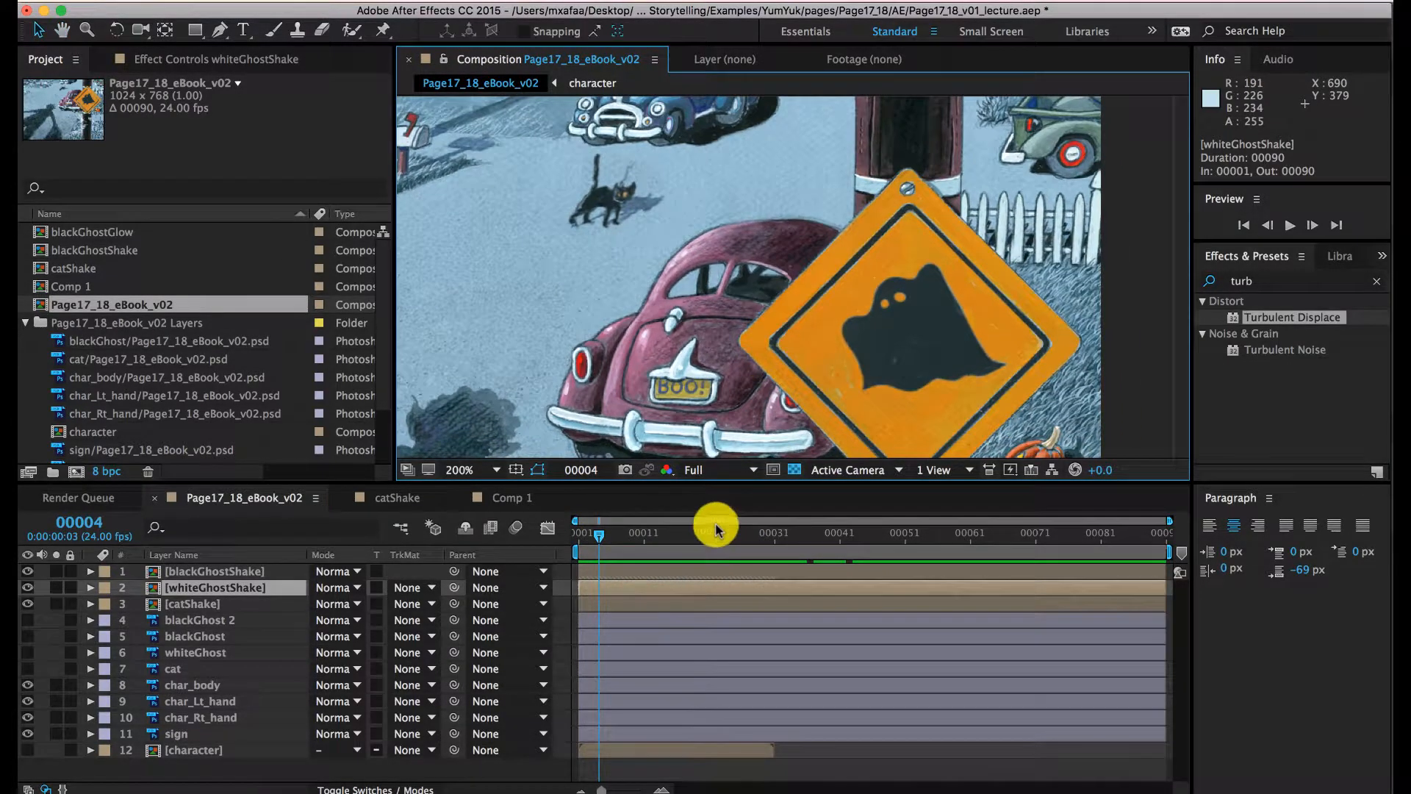
drag(717, 527, 748, 544)
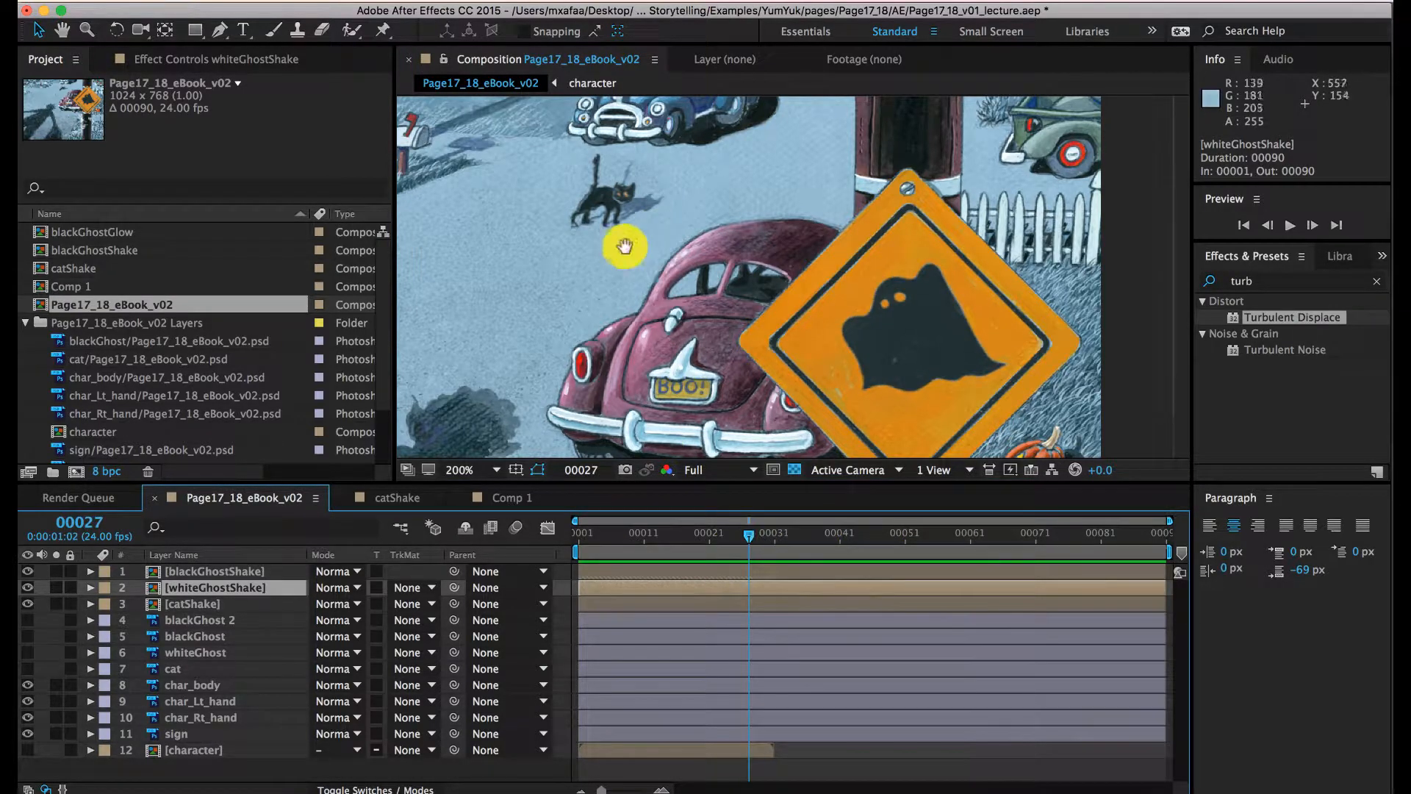
drag(625, 246, 769, 277)
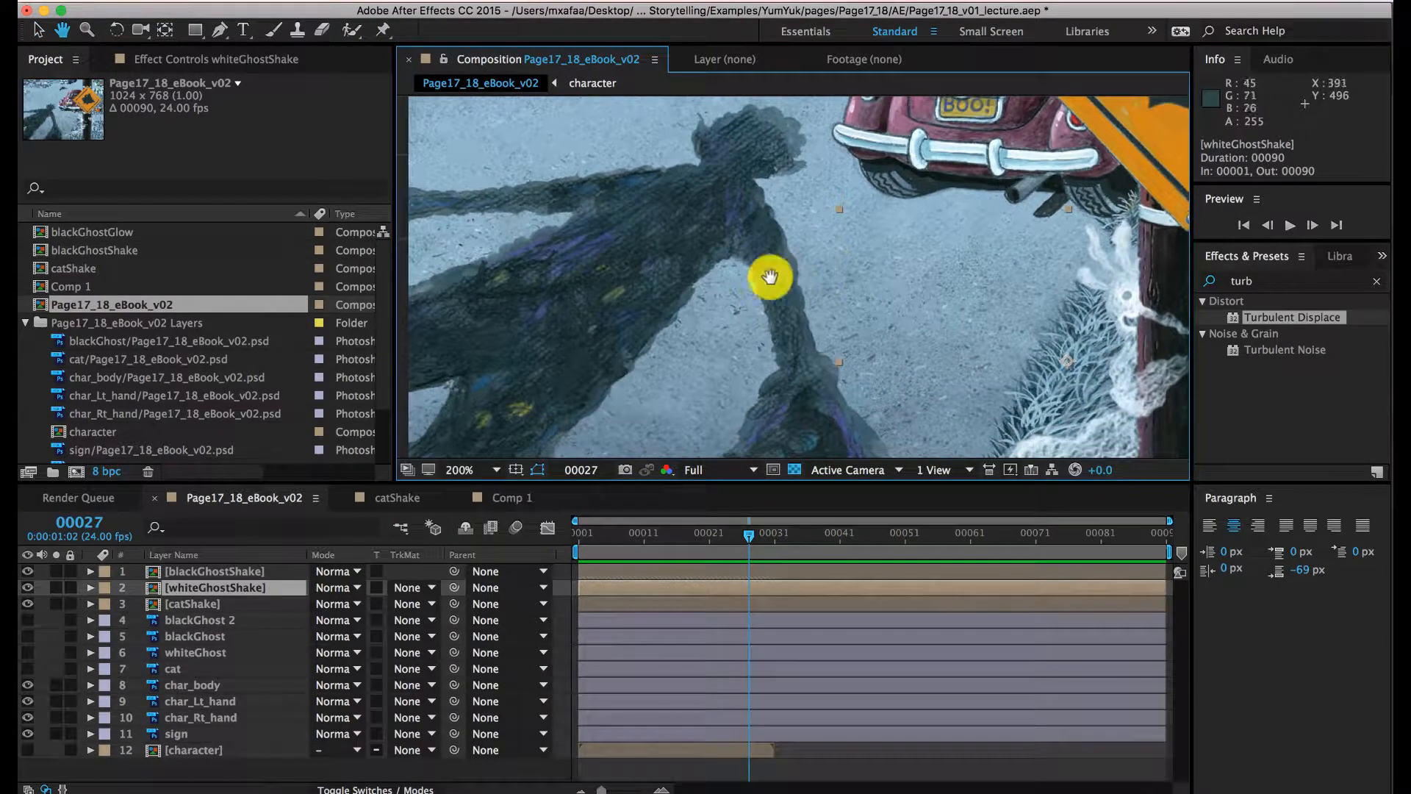
scroll(728, 298, down, 2)
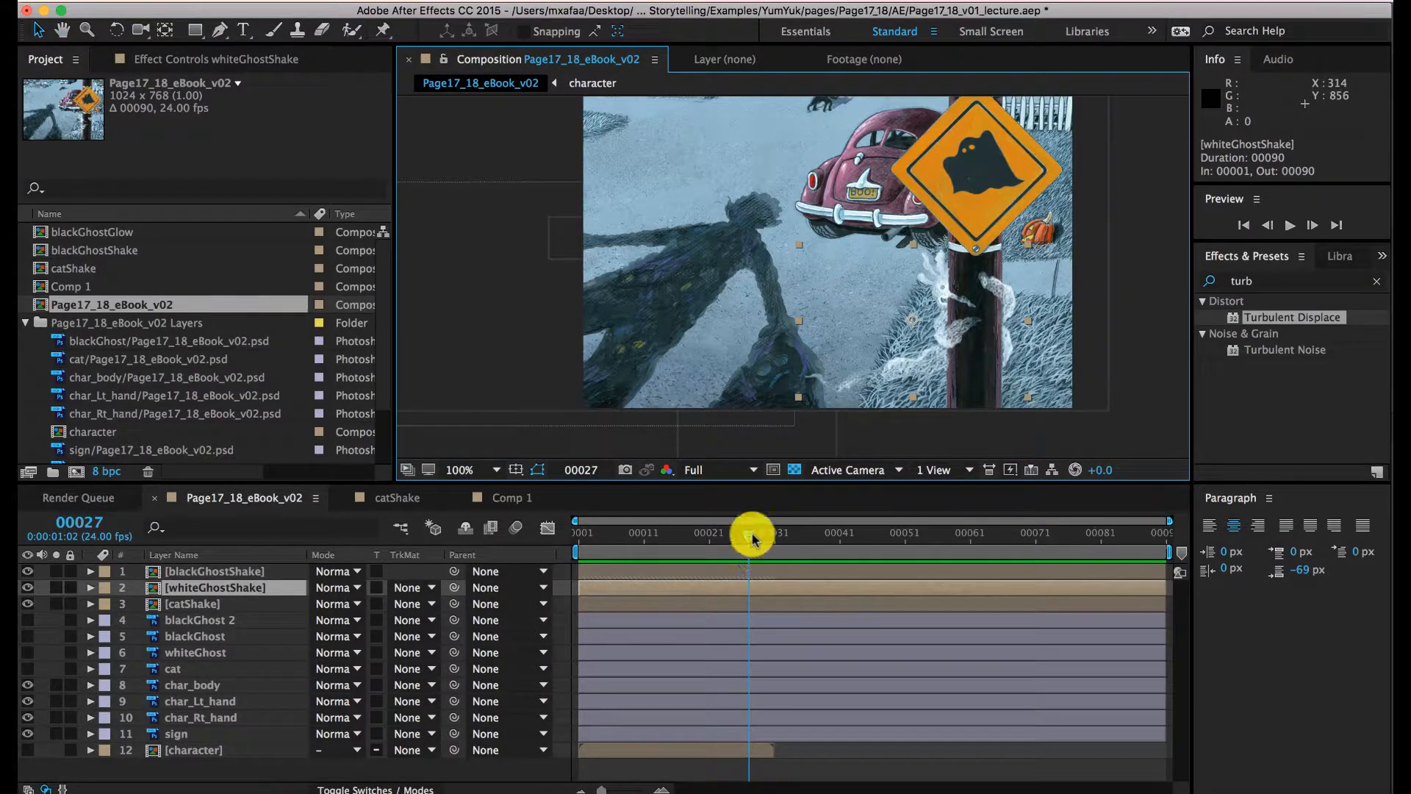
Step: Start animating the Rotation of the char_Lt_hand layer with a 0° keyframe at frame 46
drag(751, 539, 882, 542)
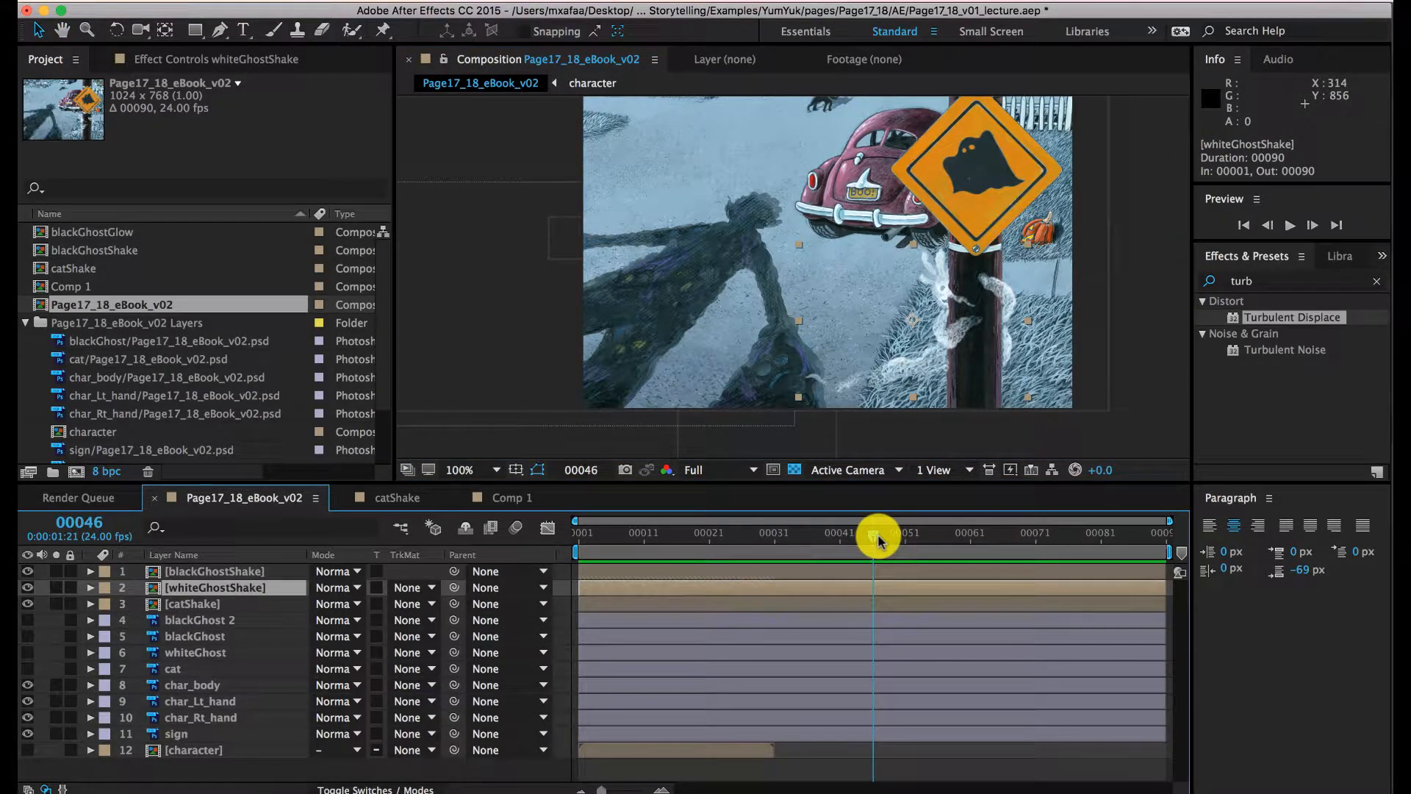
click(230, 704)
key(r)
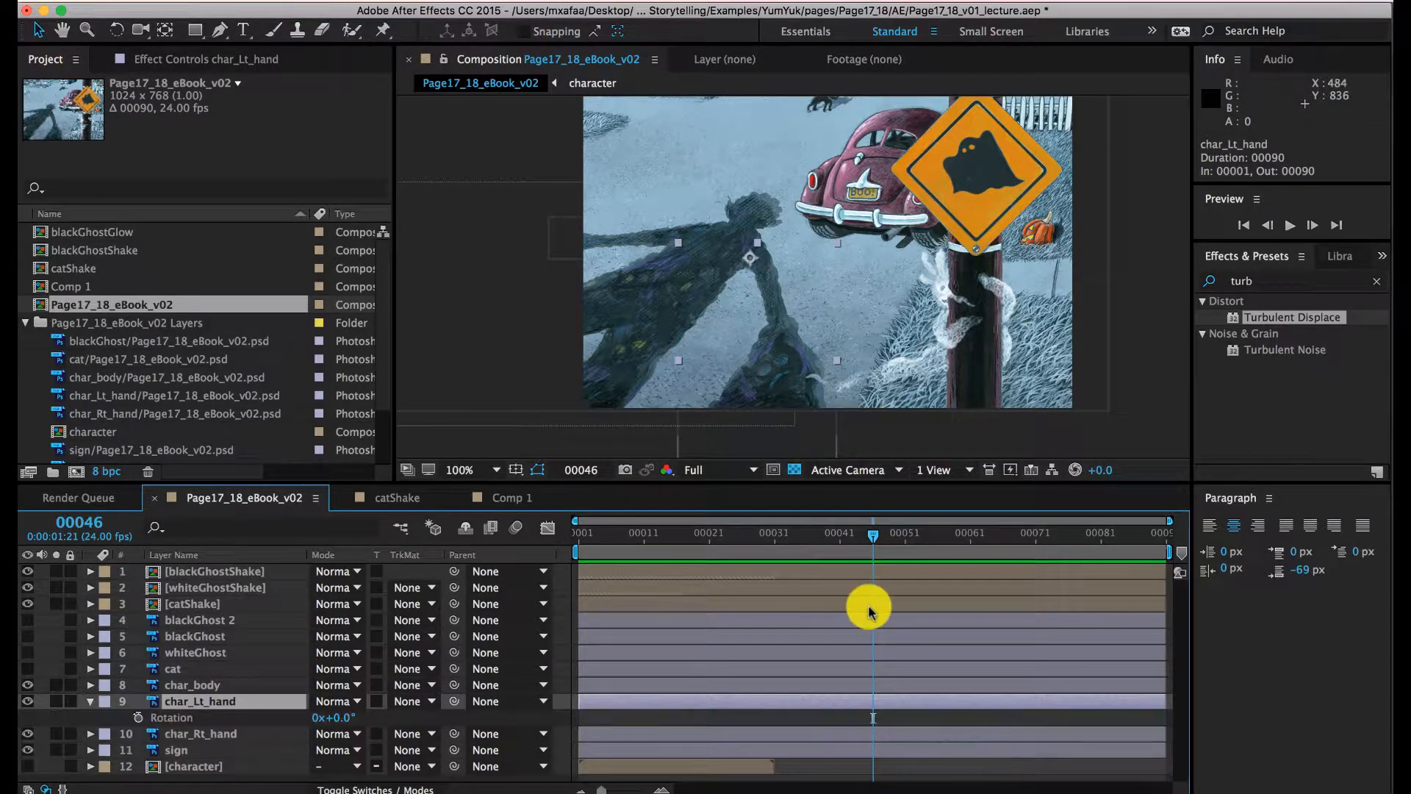
mouse_move(872, 526)
mouse_down()
mouse_move(832, 547)
mouse_move(866, 542)
mouse_up()
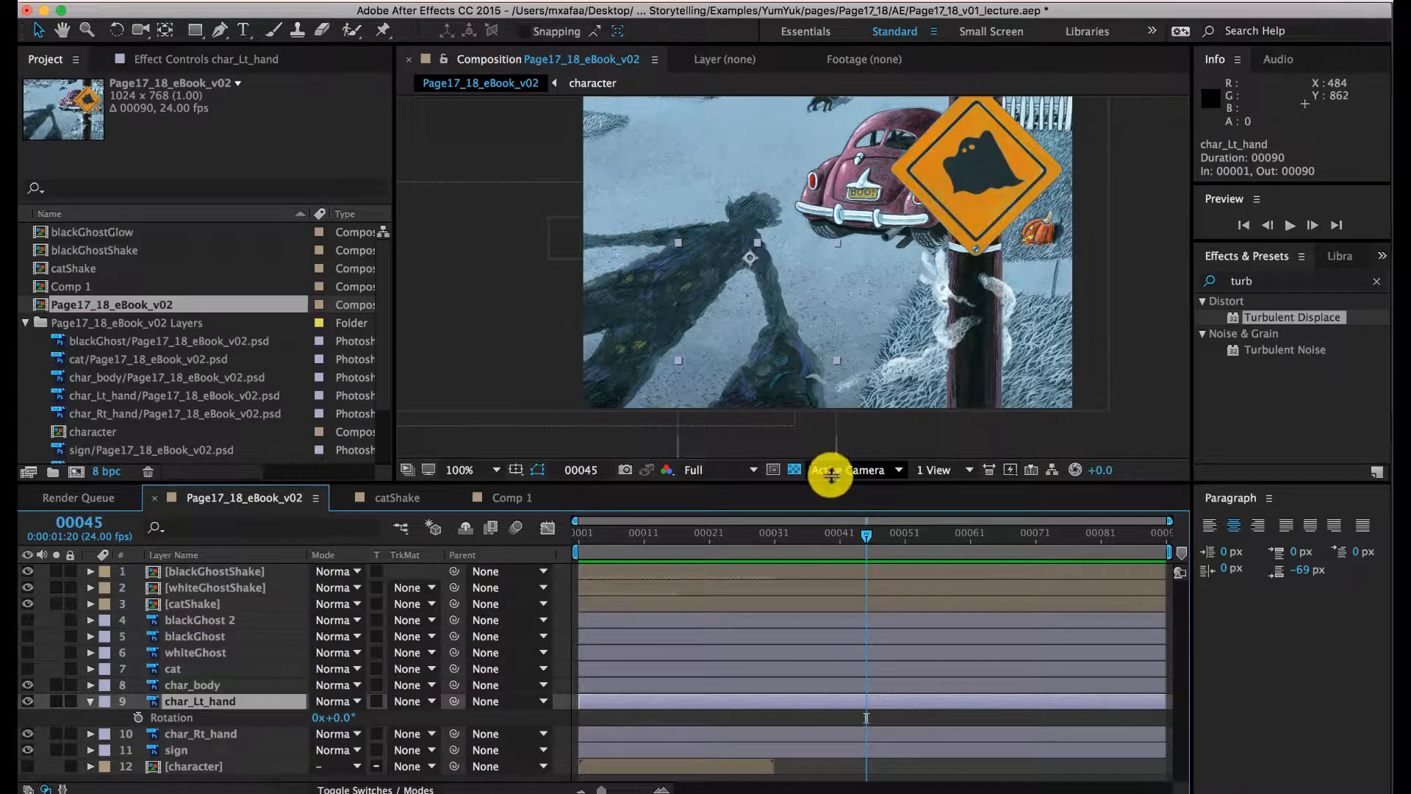
mouse_move(866, 542)
mouse_down()
mouse_move(831, 542)
mouse_move(880, 537)
mouse_up()
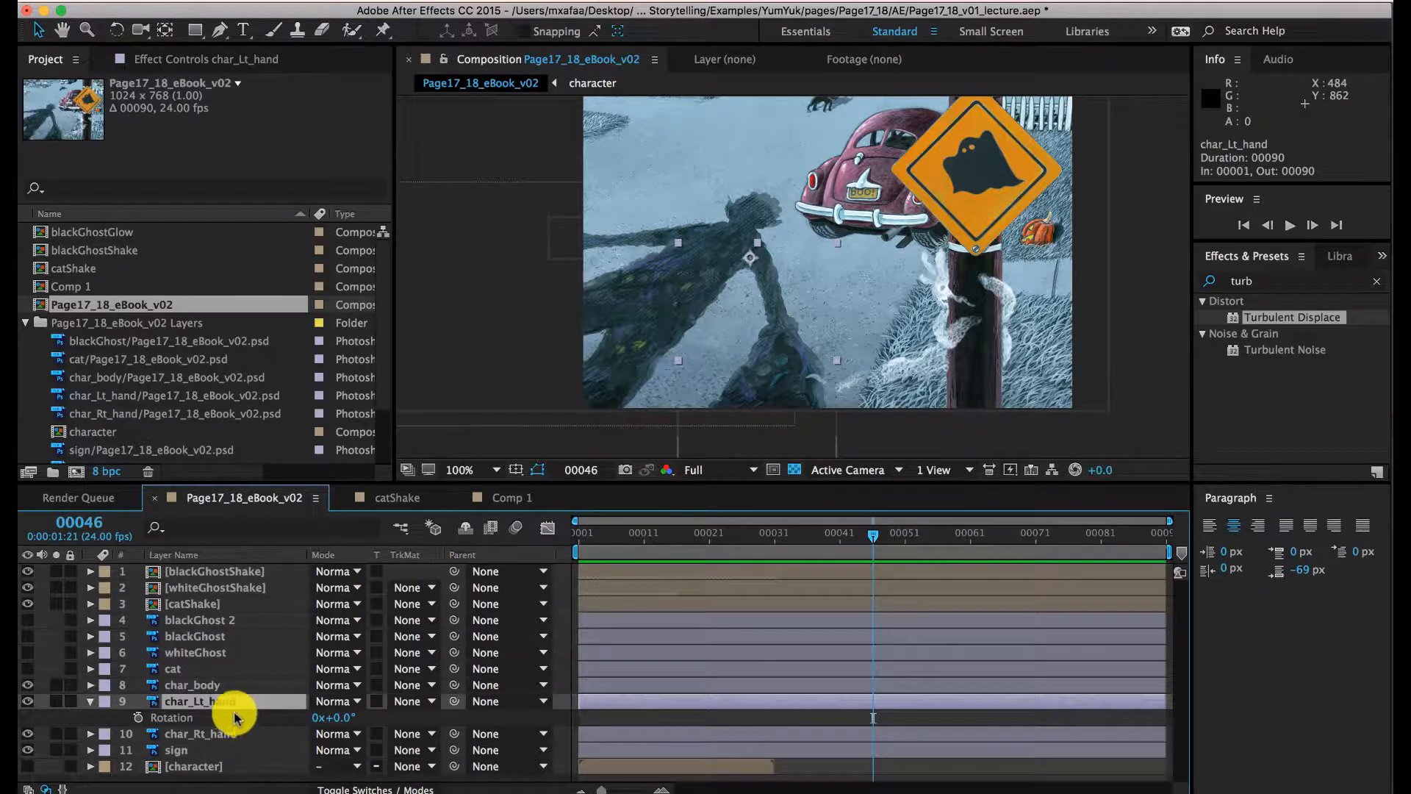
click(139, 719)
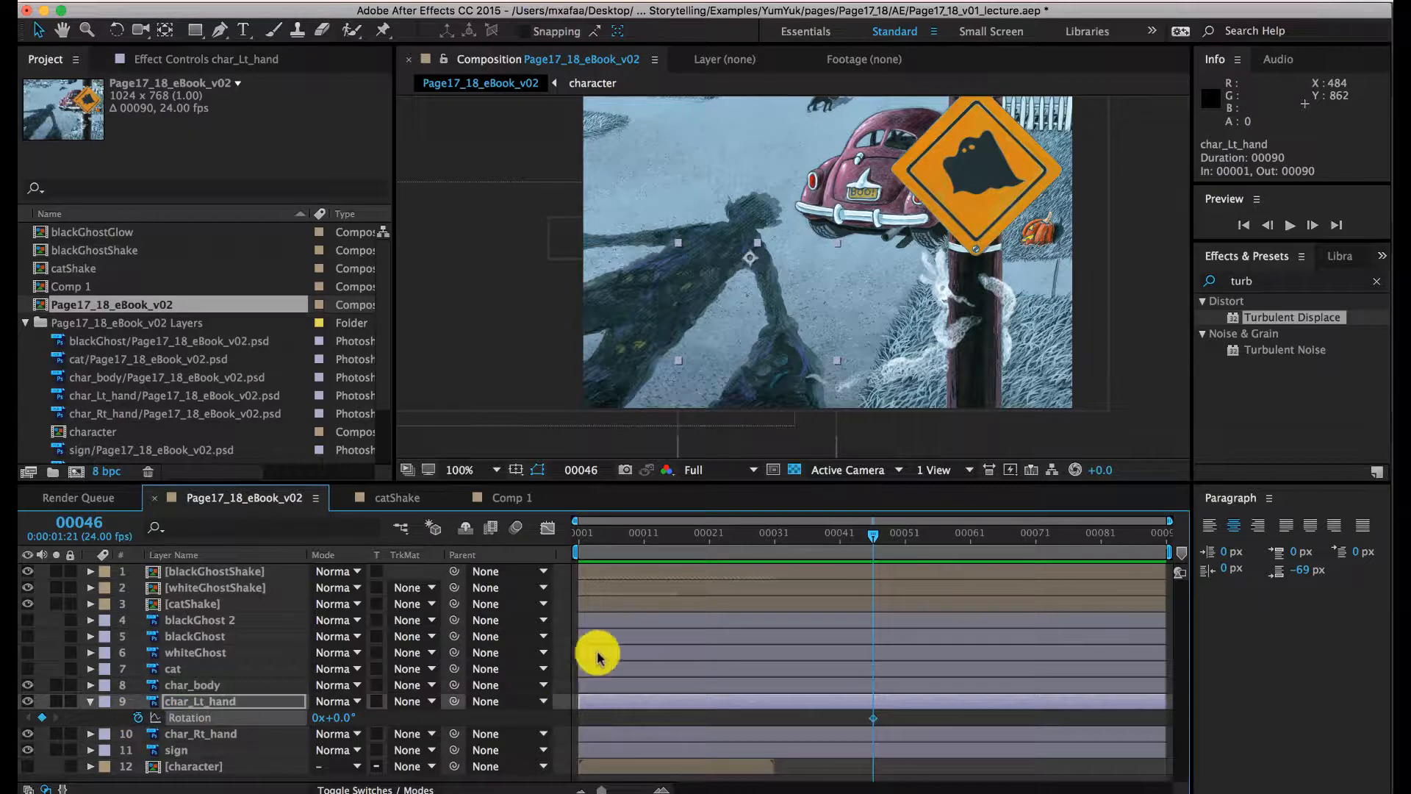
Step: Add a 0° Rotation keyframe to char_Lt_hand at frame 70 and a -61° keyframe at frame 57, and scrub back over the swing
drag(893, 542, 1030, 543)
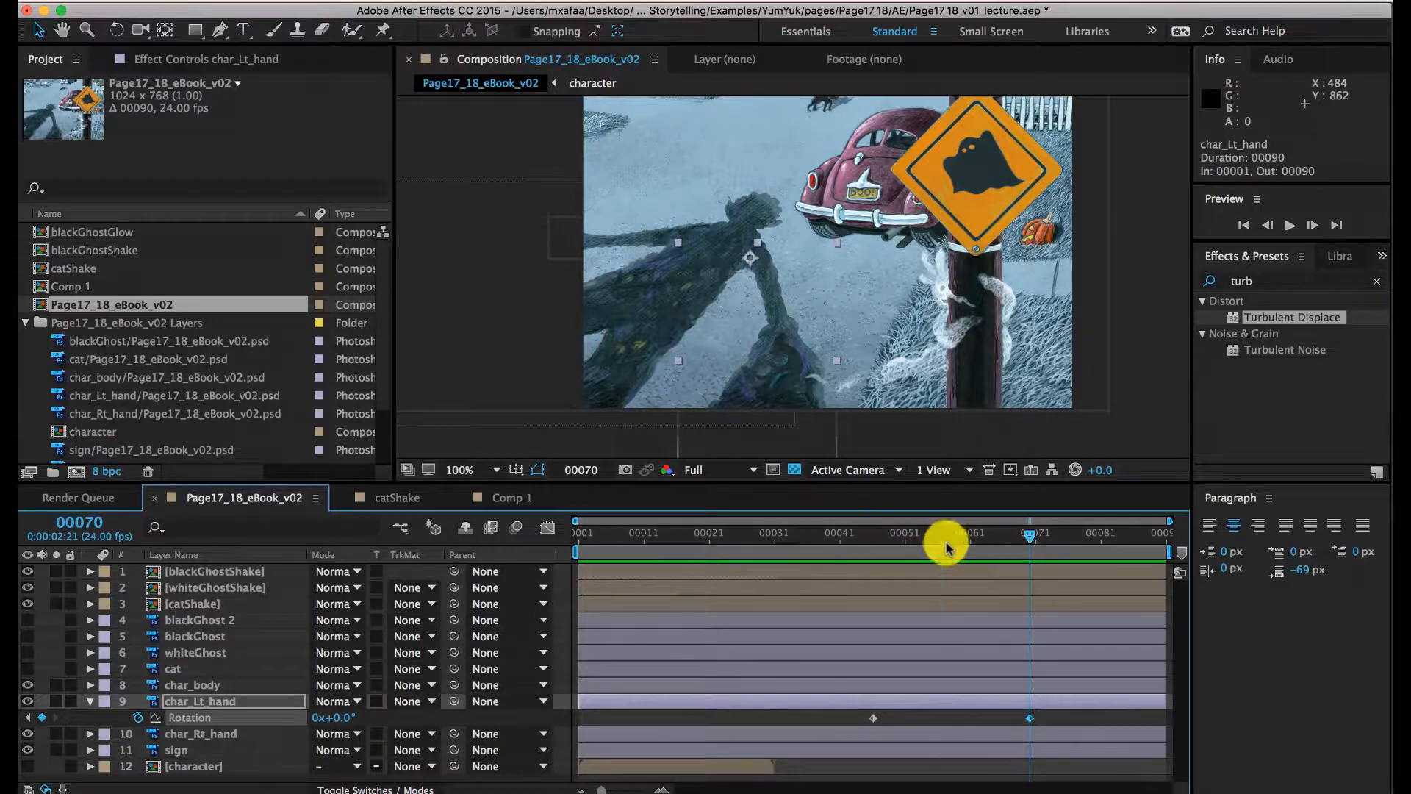
click(943, 543)
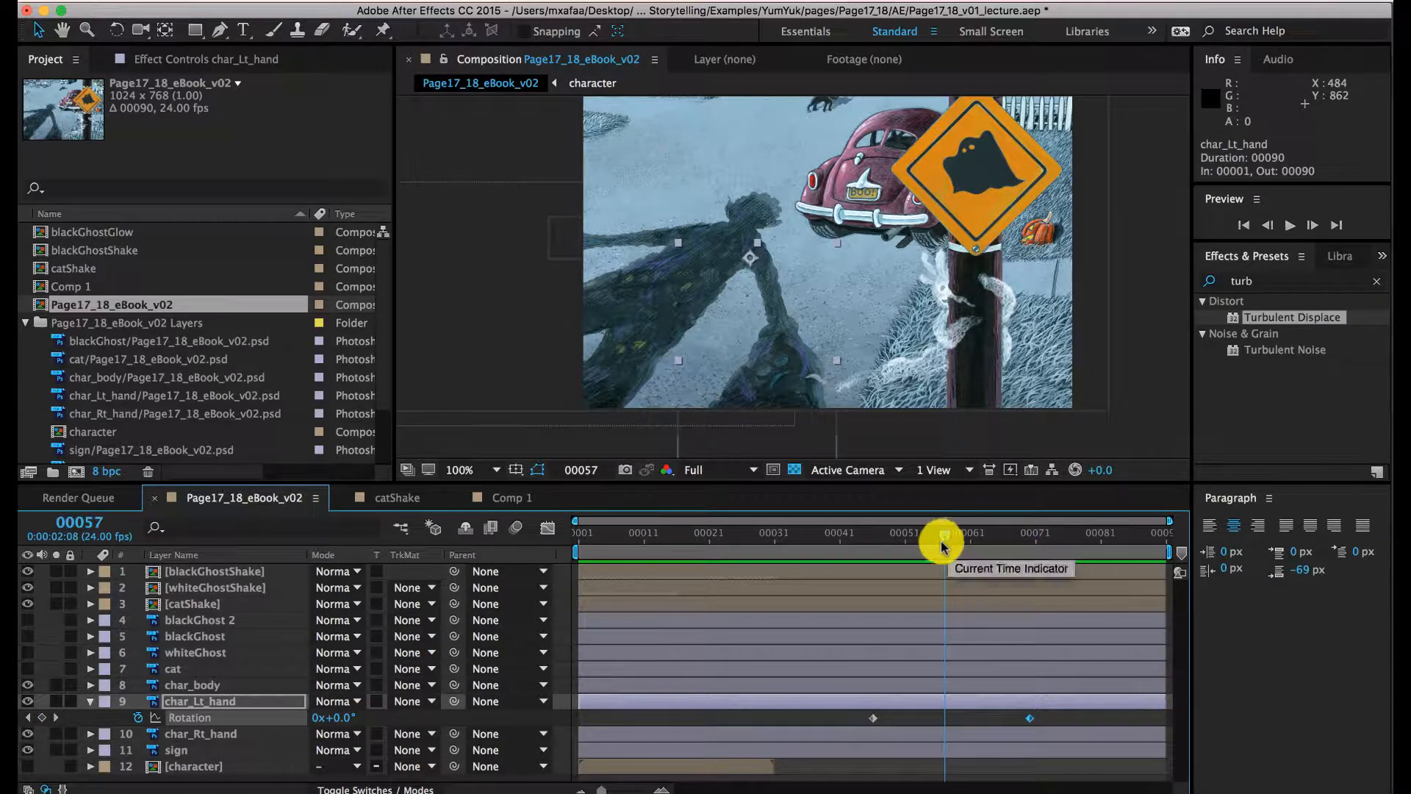
drag(355, 719, 324, 735)
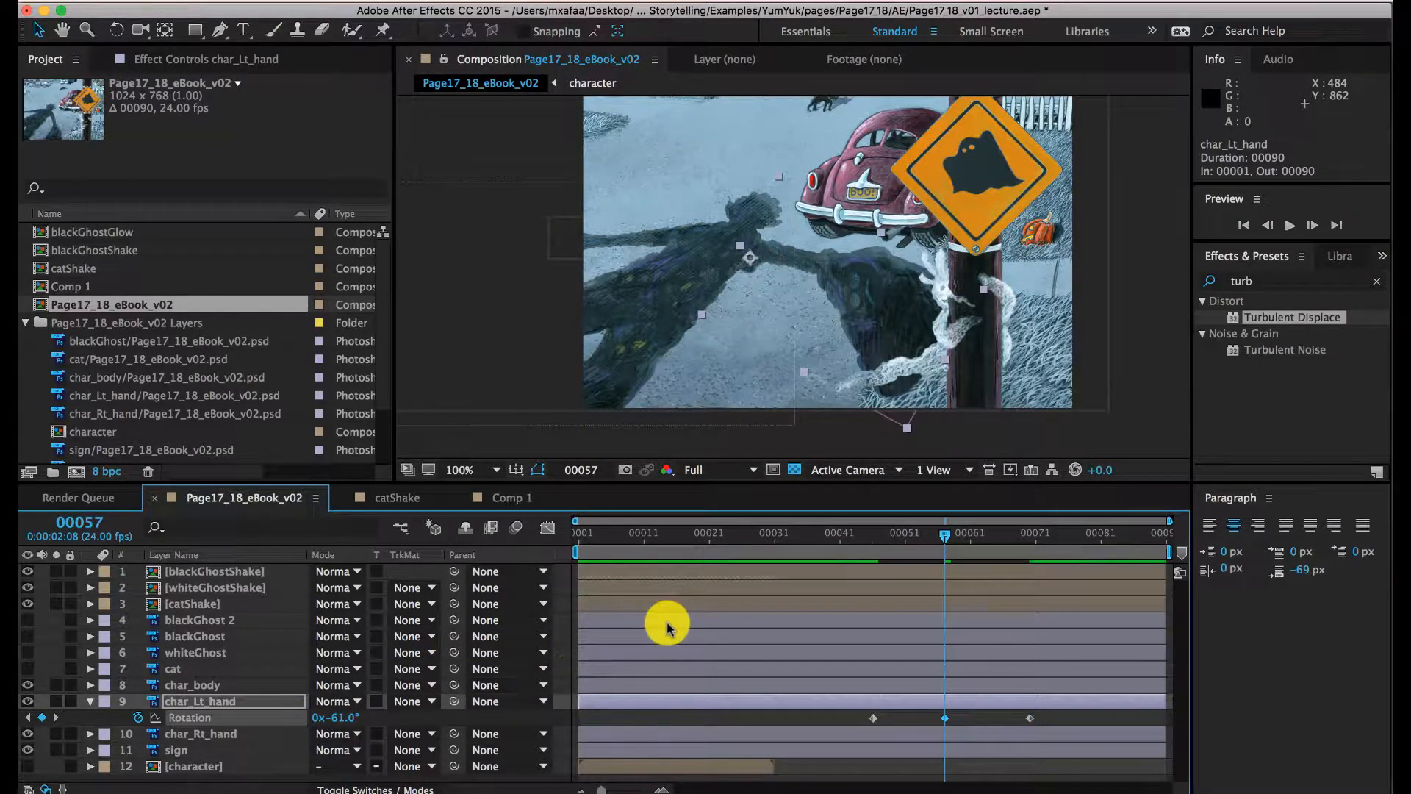
drag(919, 538, 549, 542)
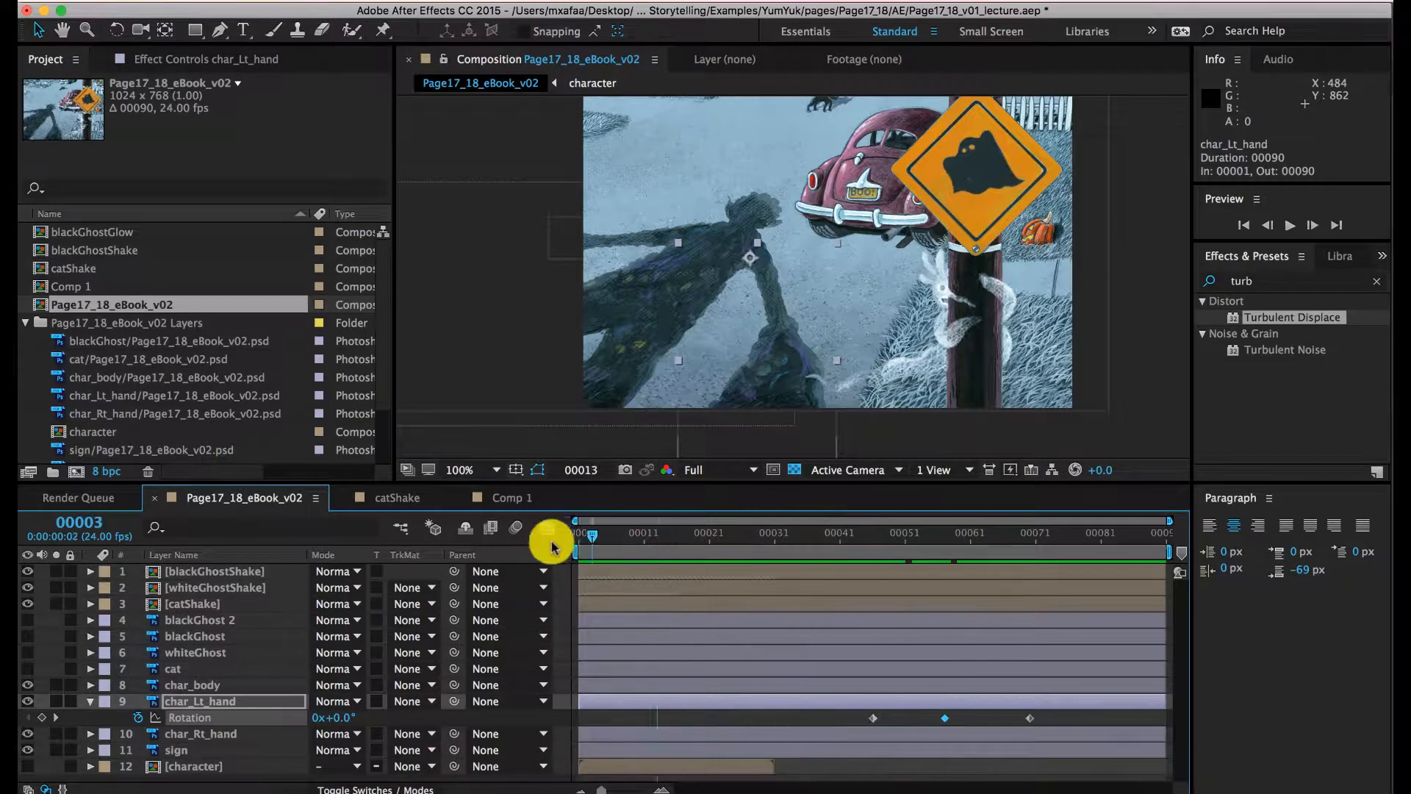
key(comma)
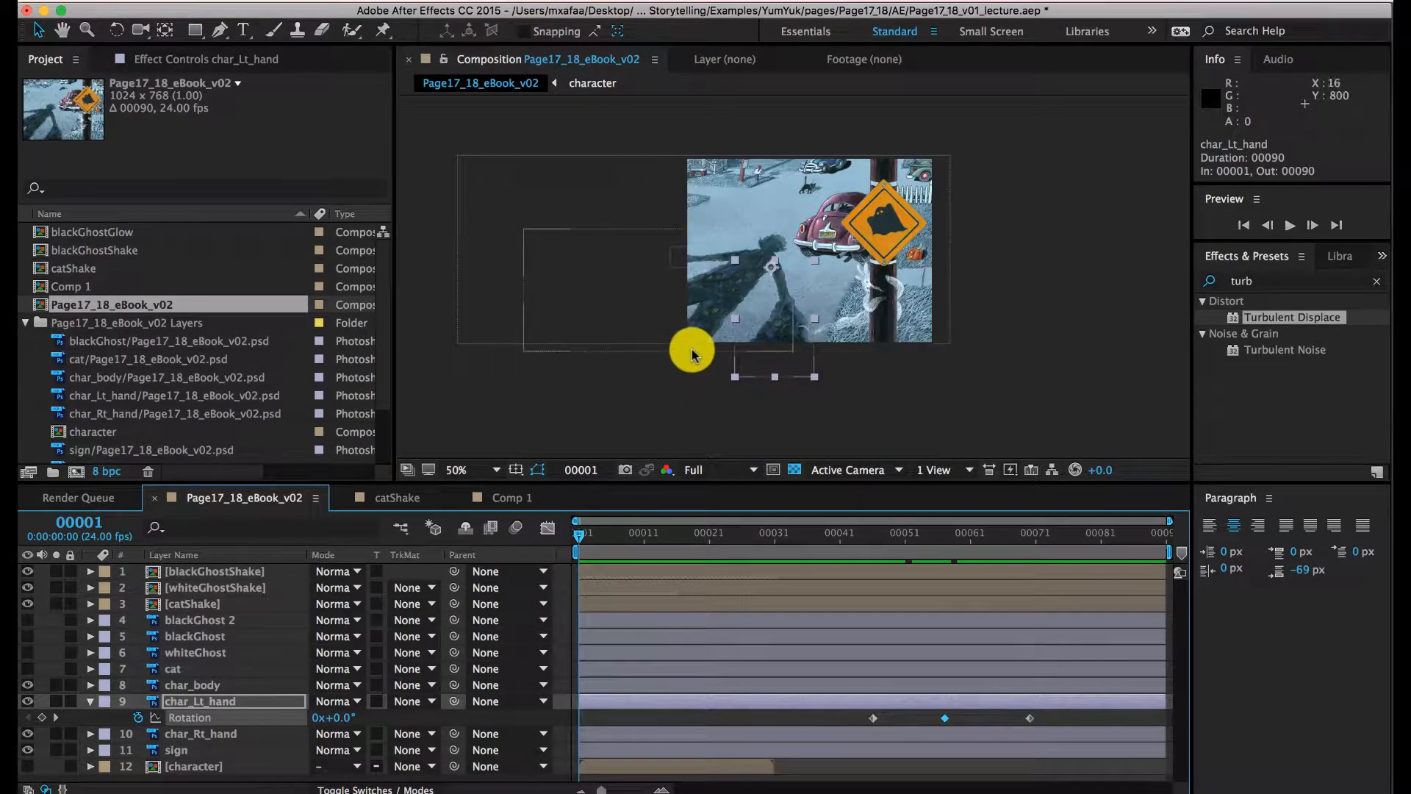
drag(699, 300, 677, 310)
key(period)
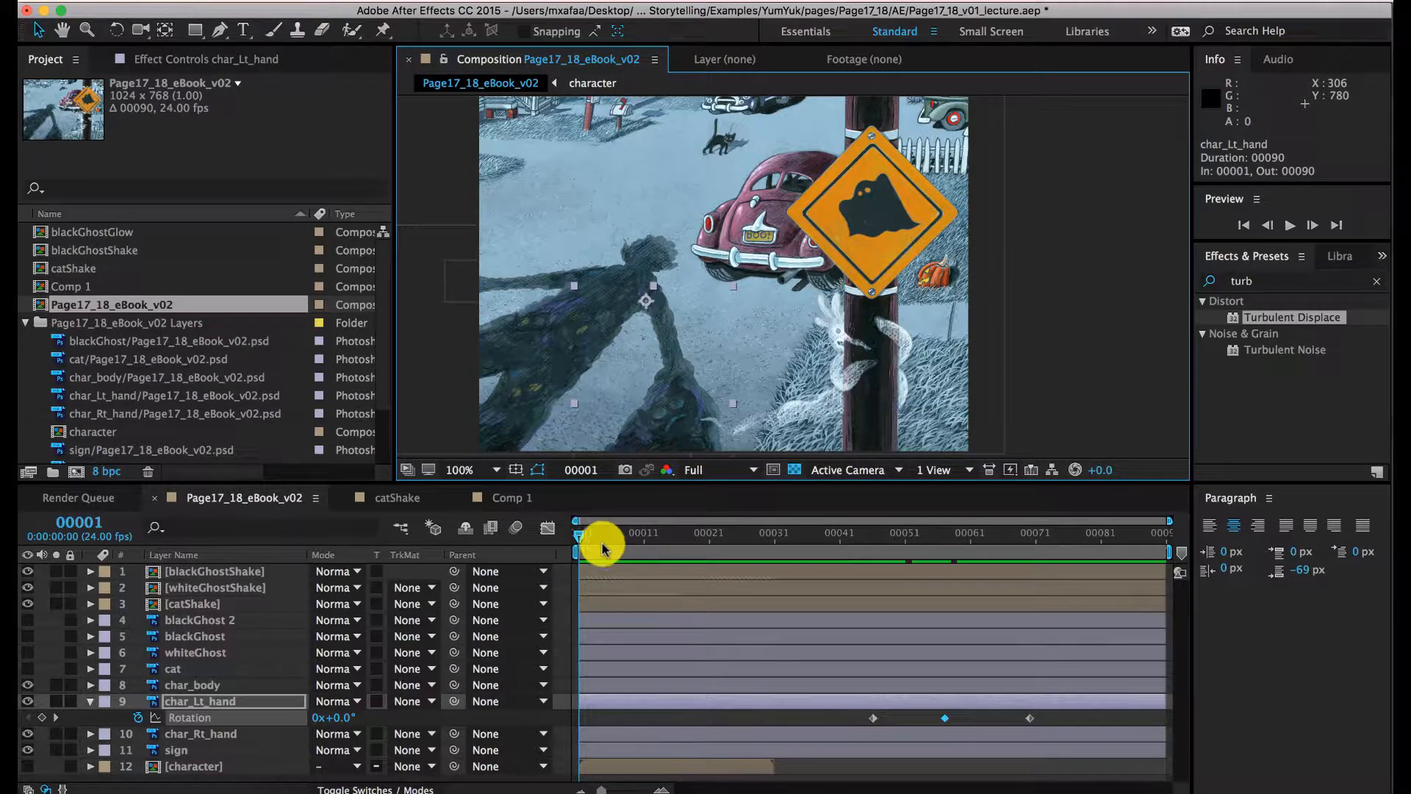
drag(588, 544, 650, 527)
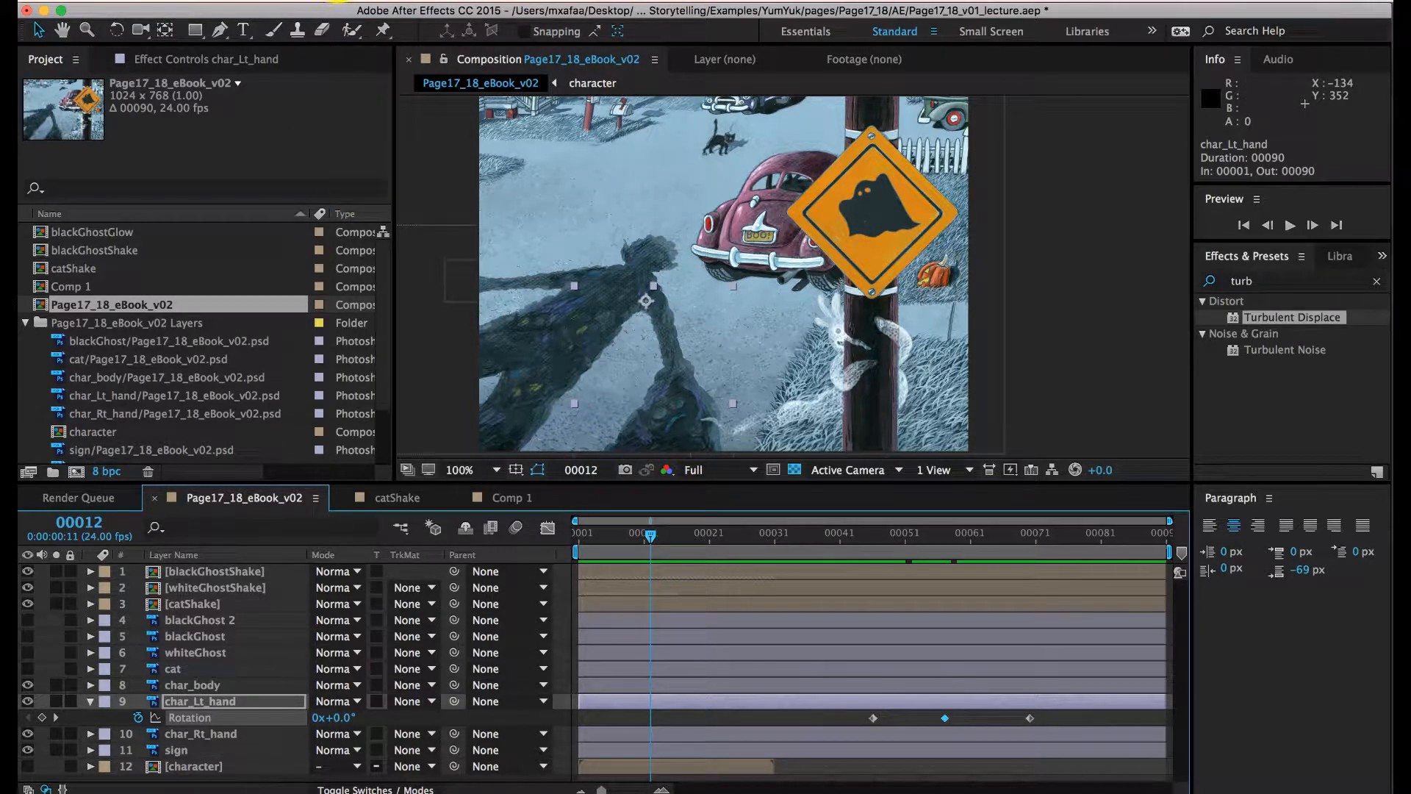
Step: Add Page17_18_eBook_v02 to the render queue and delete the queued catShake item
click(323, 3)
click(324, 2)
click(323, 2)
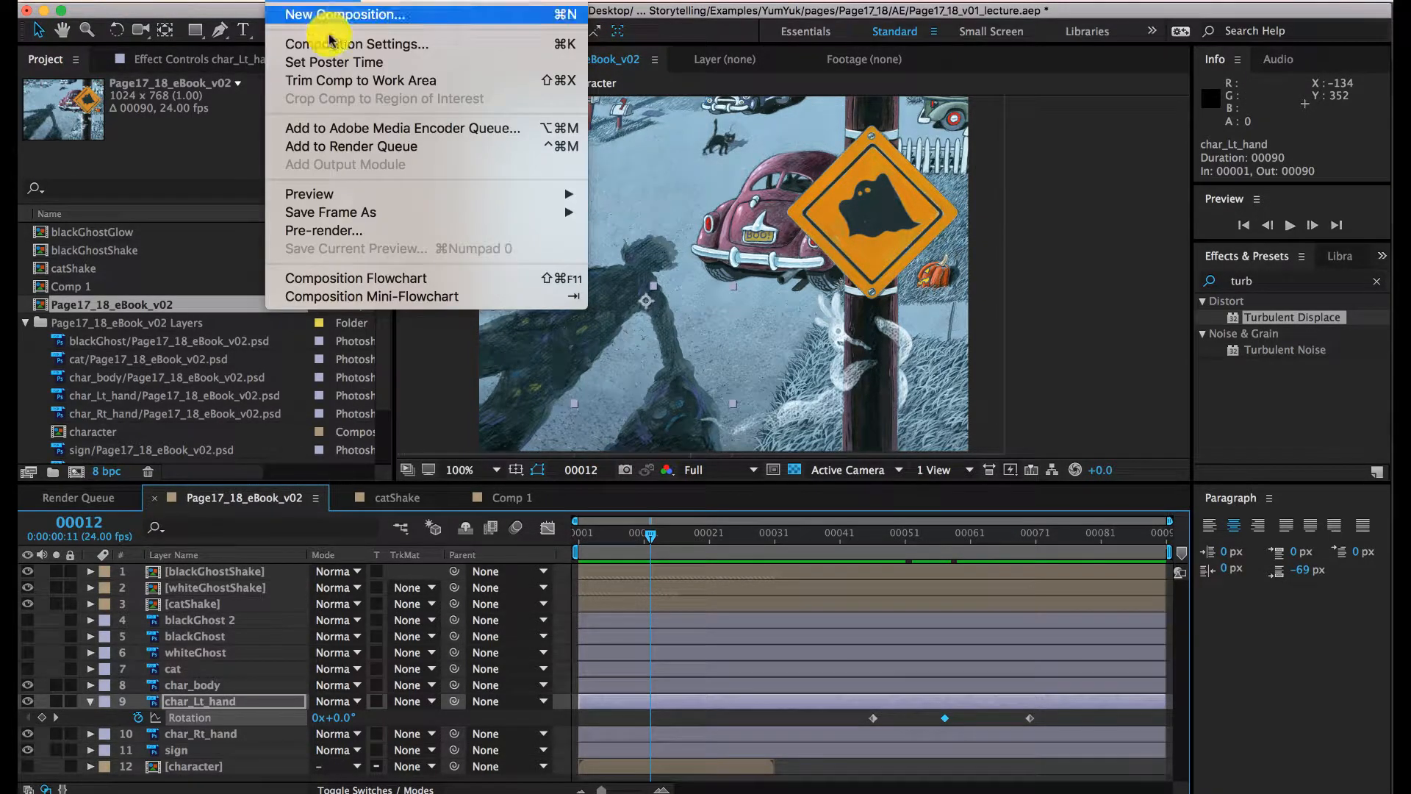
click(353, 145)
scroll(371, 728, down, 2)
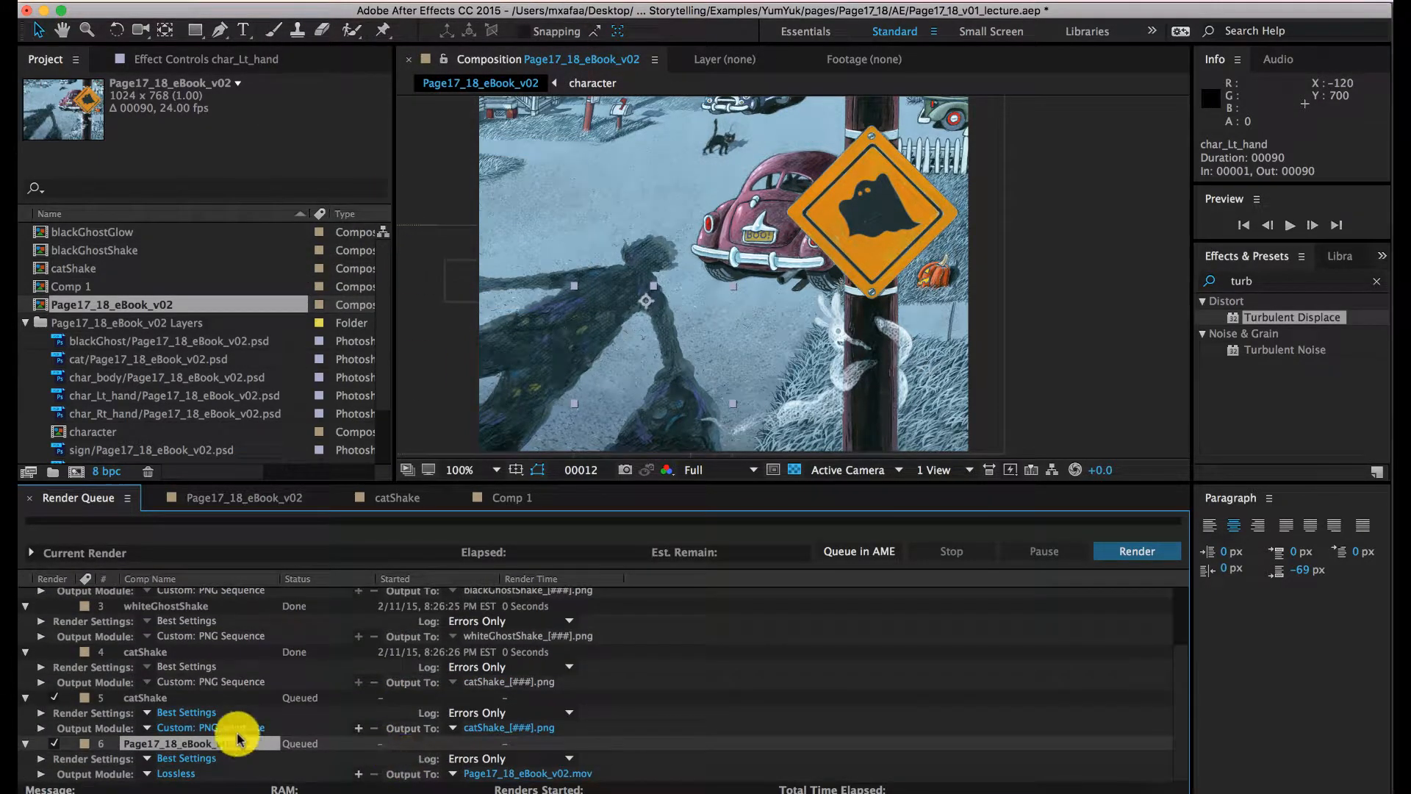
click(170, 698)
key(Delete)
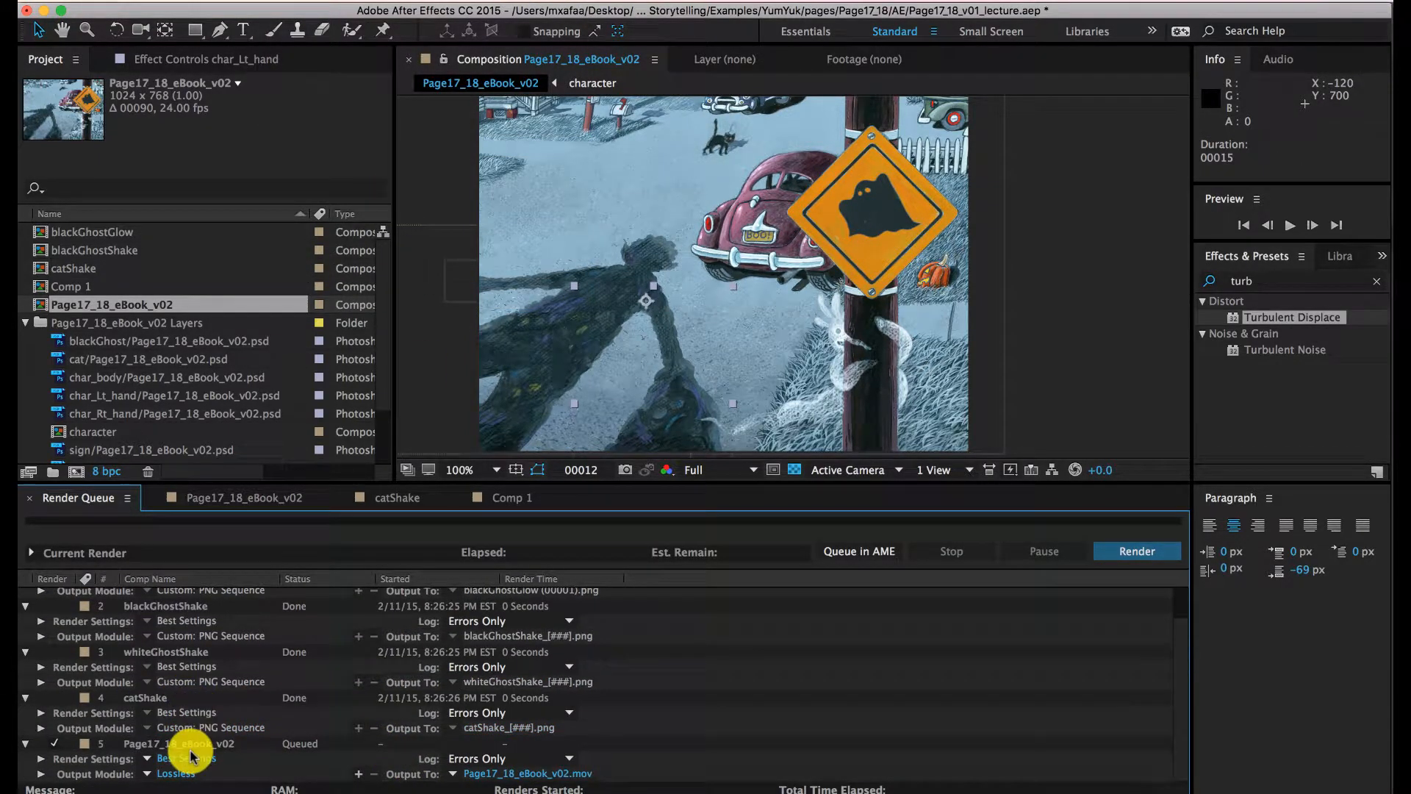
Step: Set the queued Page17_18_eBook_v02 output to a JPEG Sequence, accept Maximum quality 10, and render it
click(177, 773)
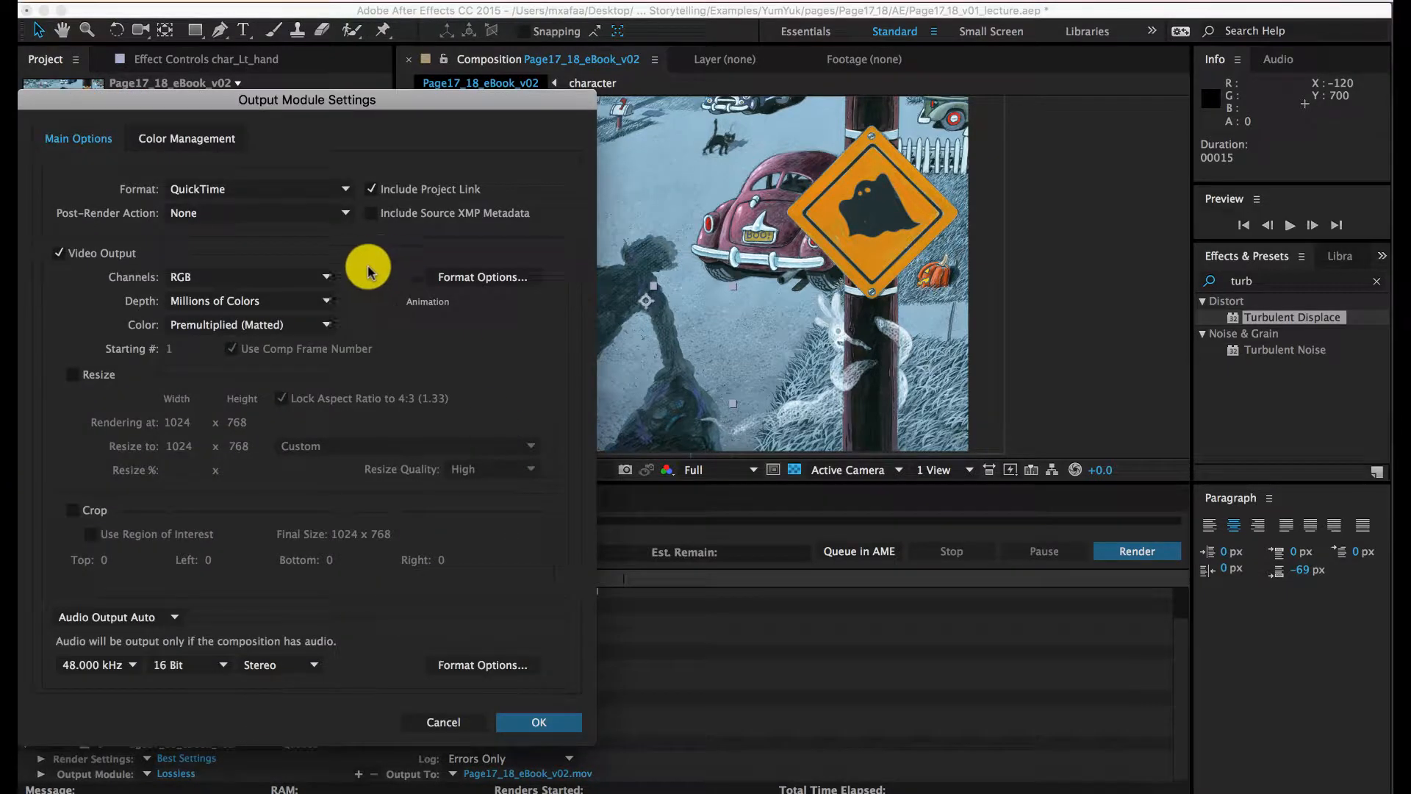
click(278, 193)
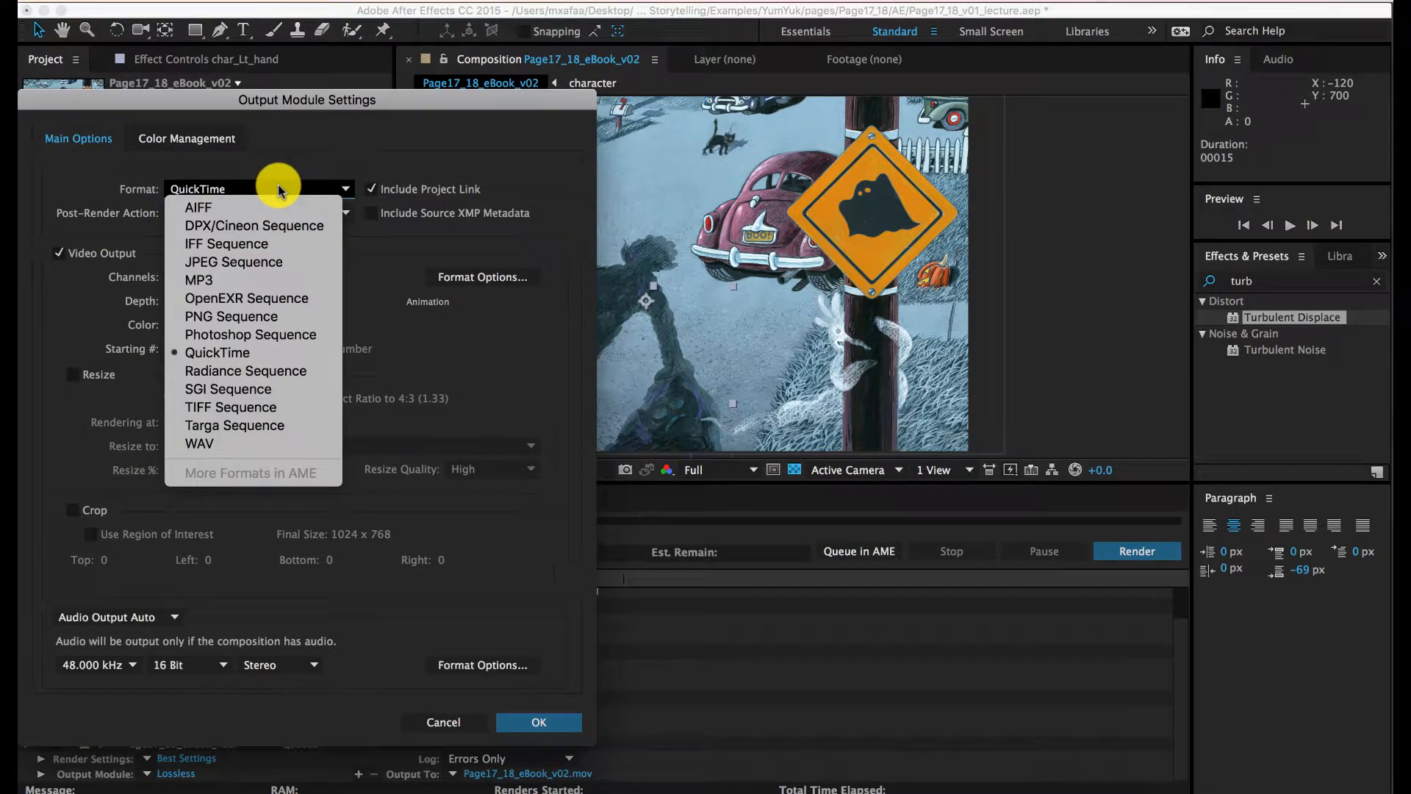
click(250, 262)
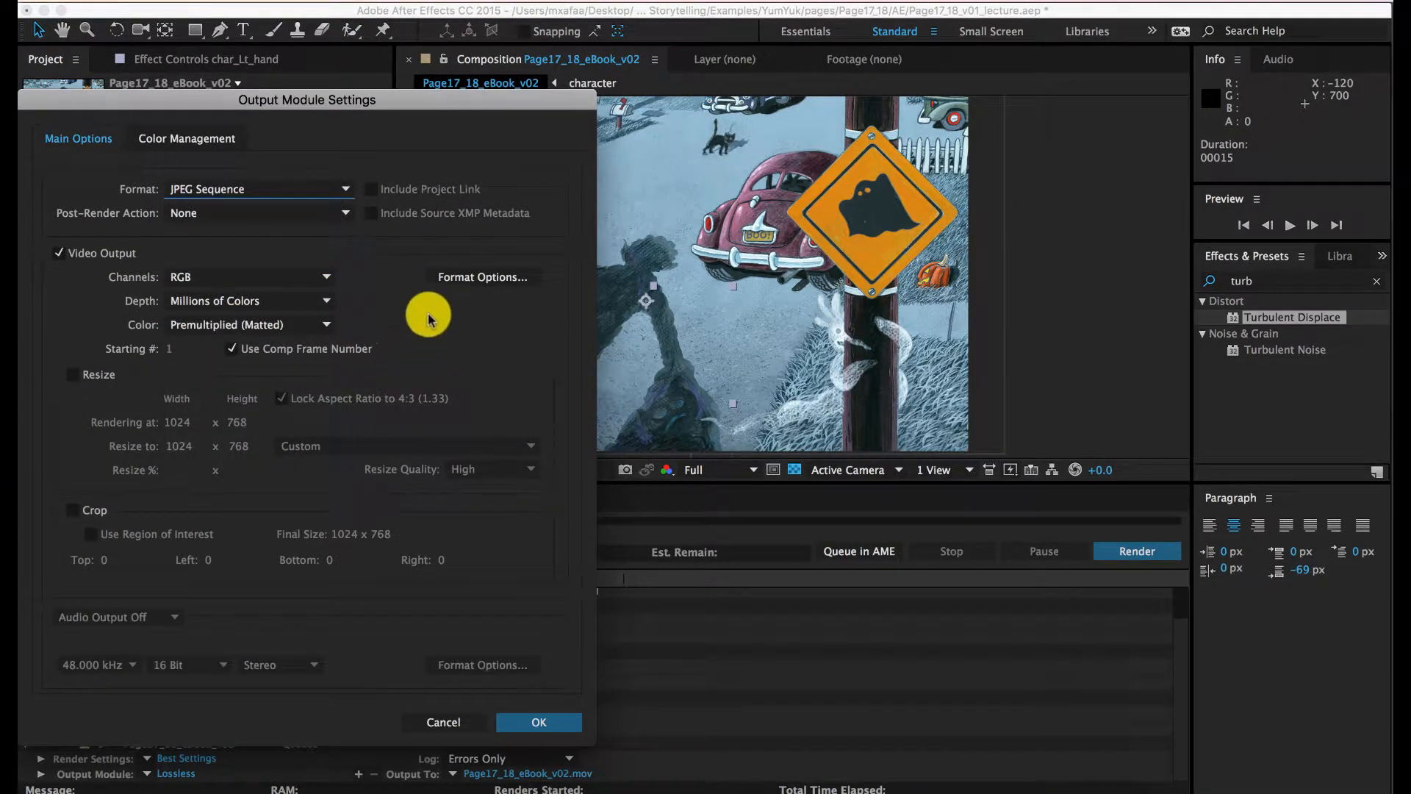
click(465, 276)
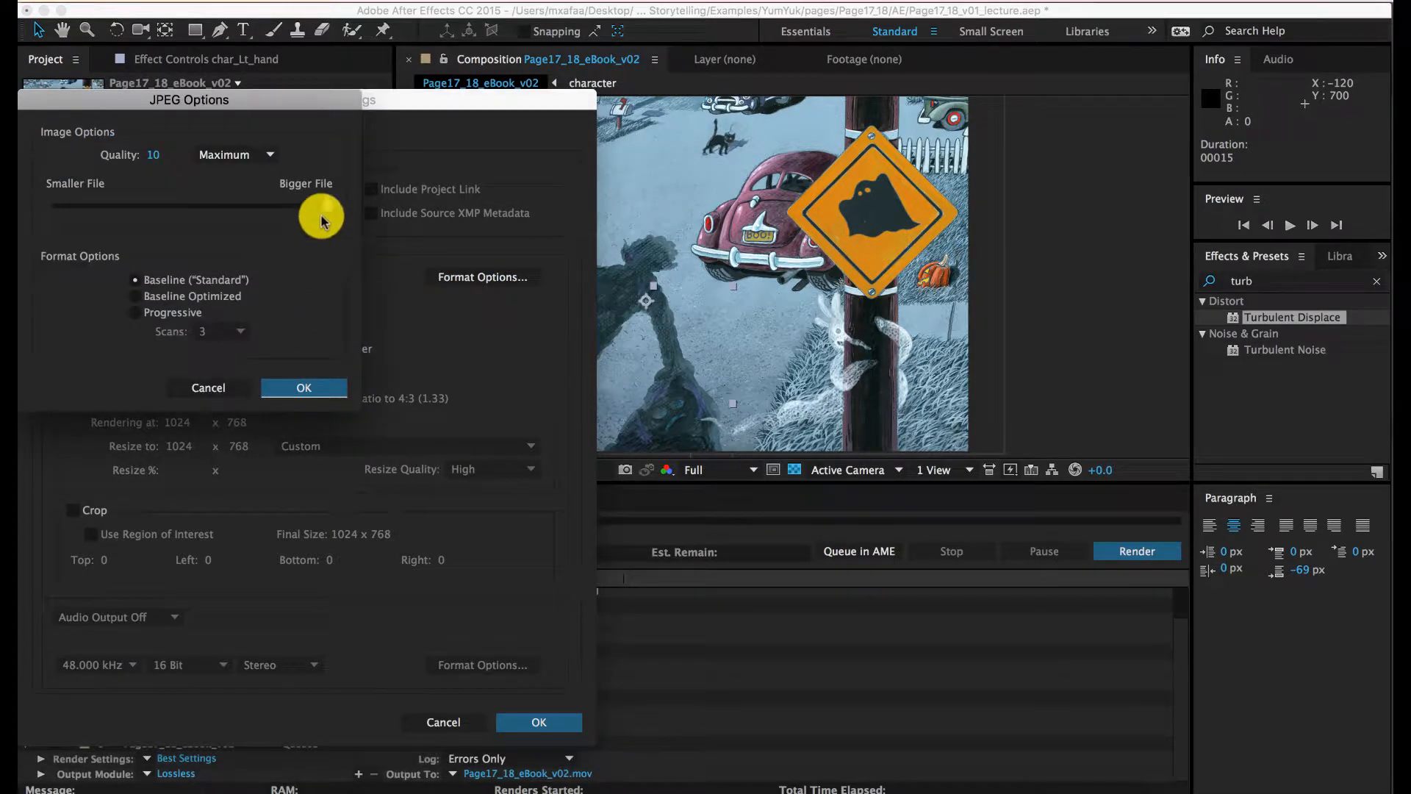
click(288, 389)
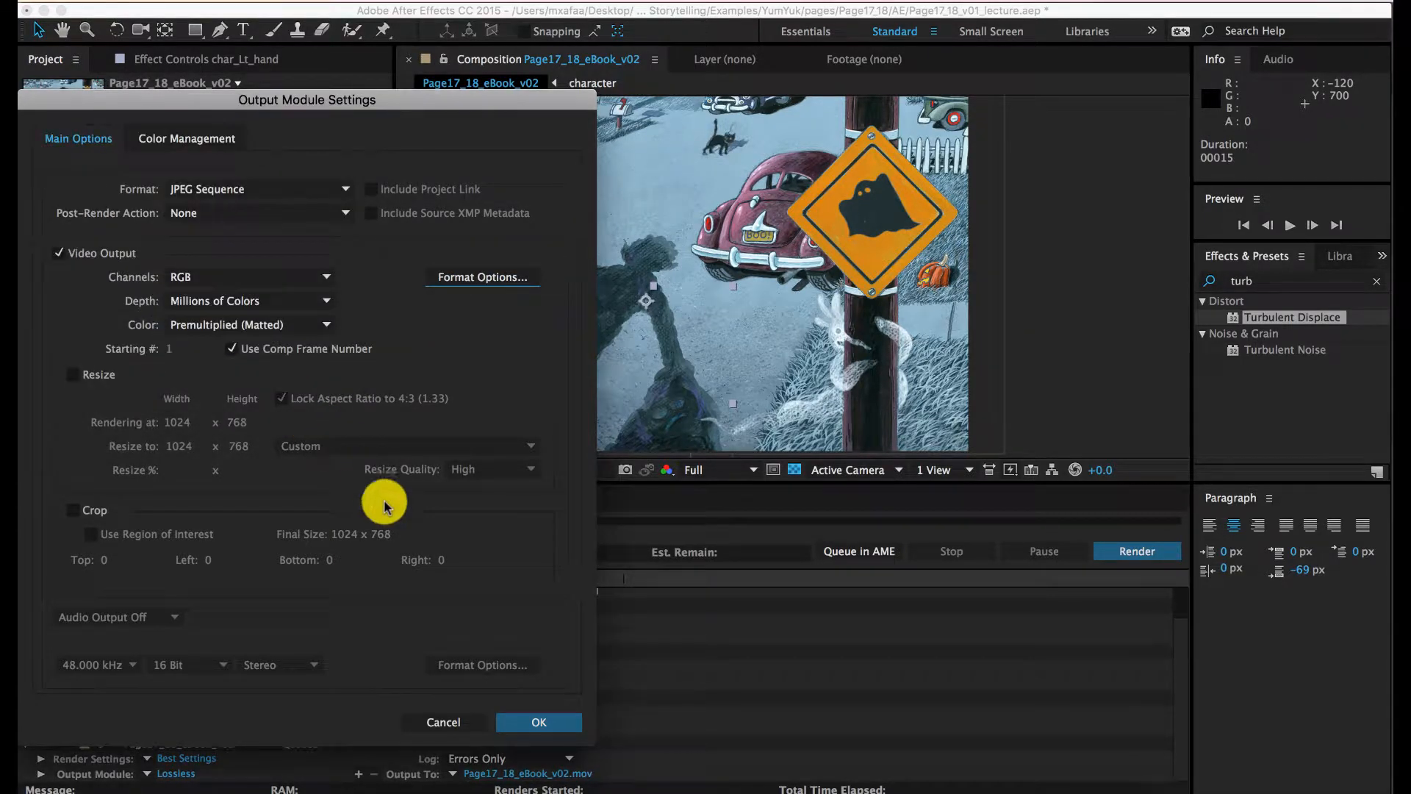
click(537, 724)
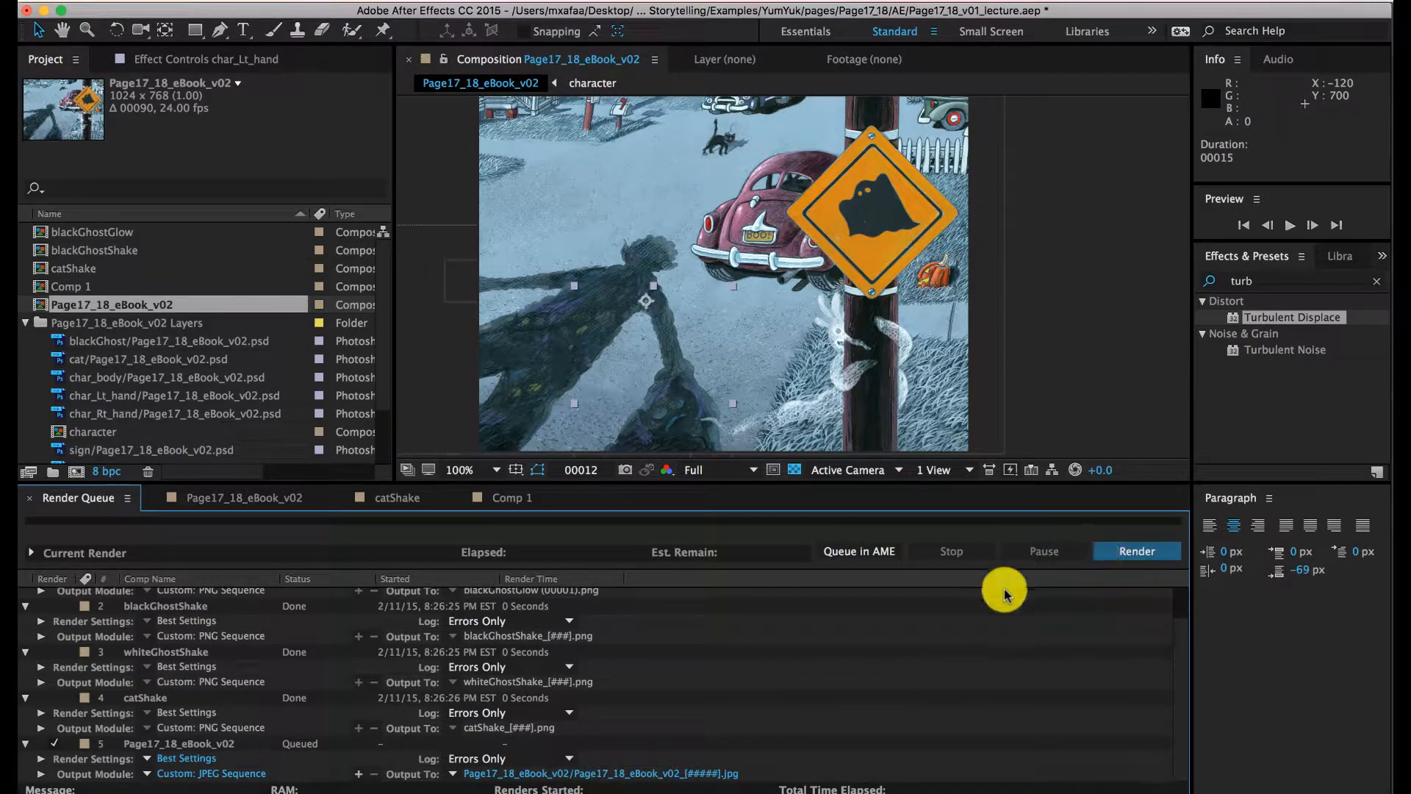
click(1101, 550)
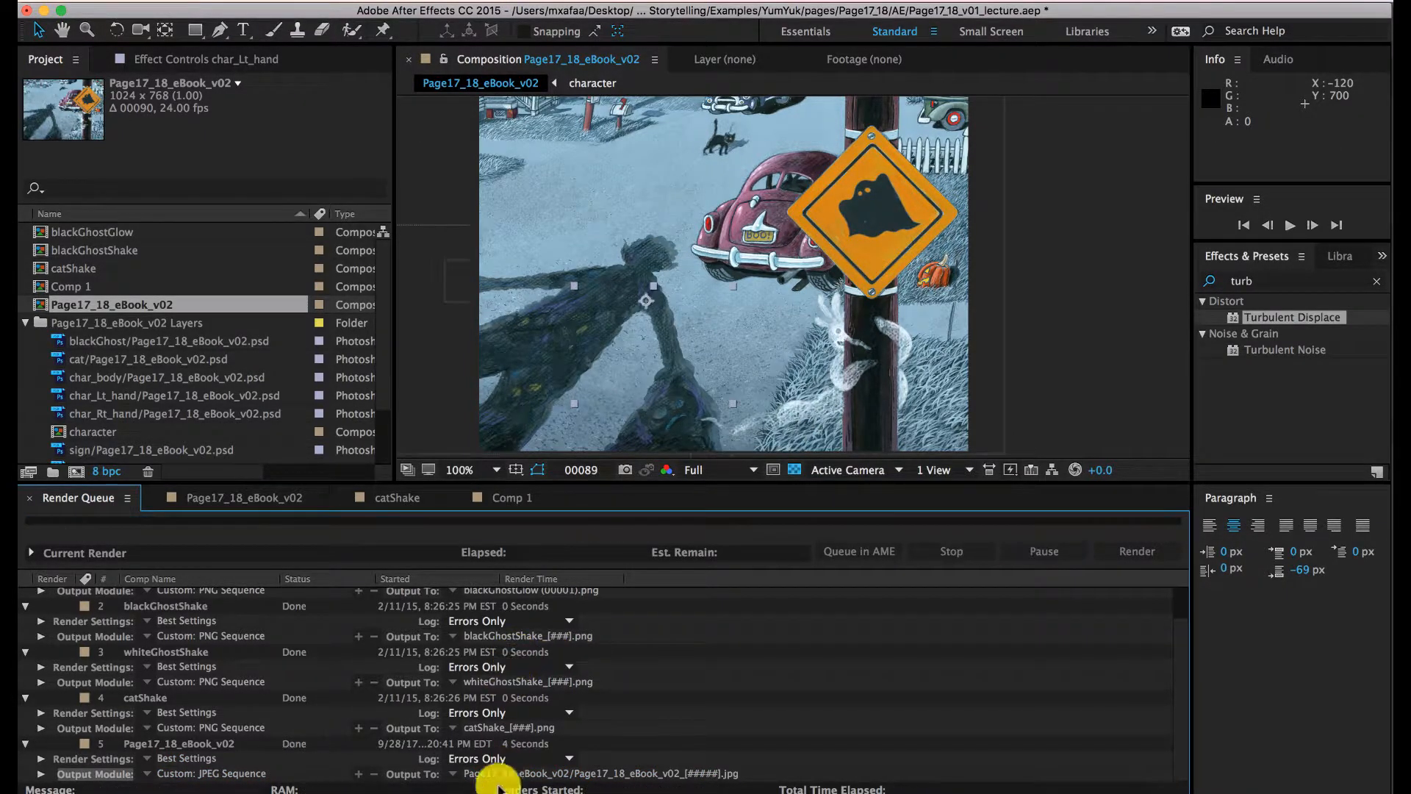
Step: Switch to Finder, widen the file name column and browse the first rendered JPEG frames in the Page17_18_eBook_v02 folder
click(290, 783)
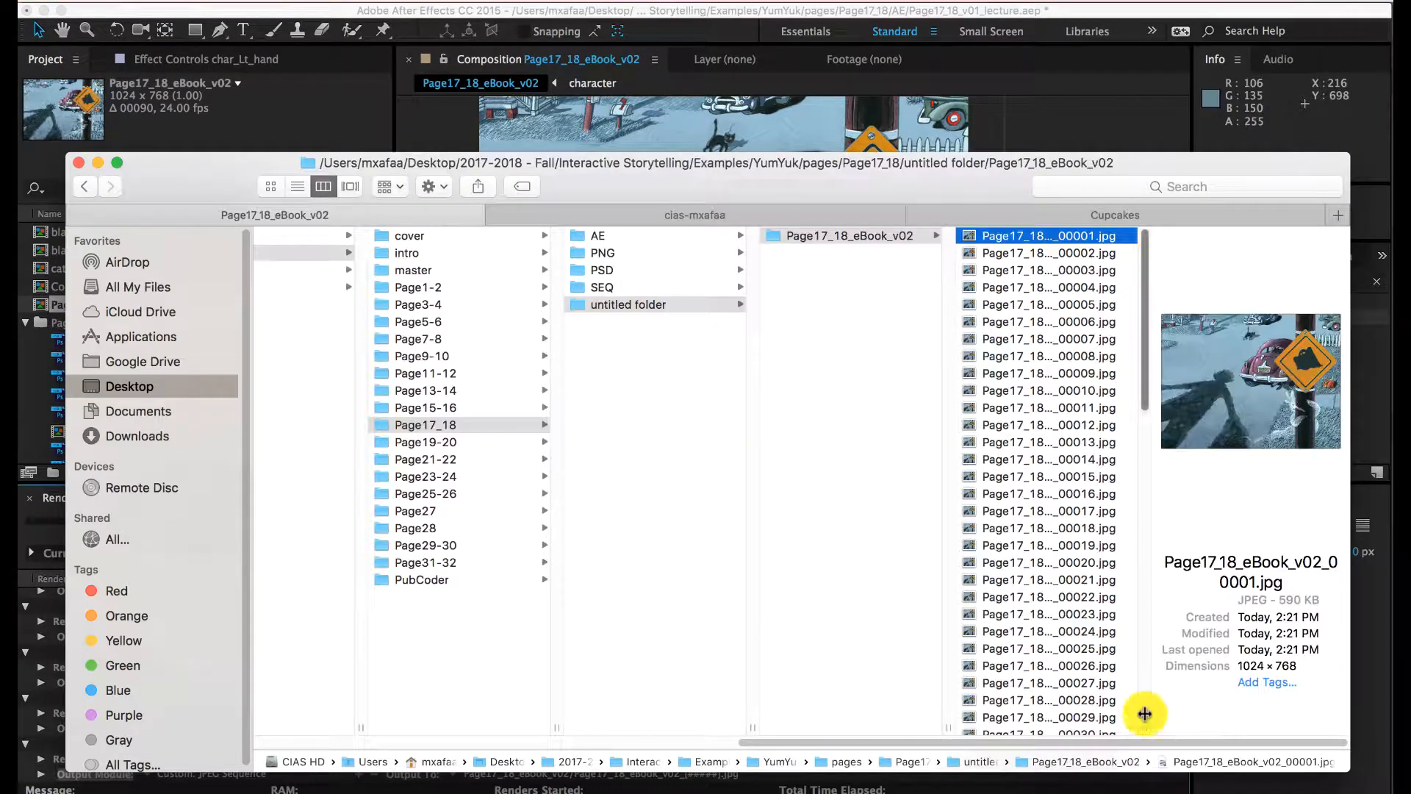
drag(1176, 712, 1237, 713)
key(Down)
key(Down)
key(Down)
key(Down)
key(Down)
key(Down)
key(Down)
key(Down)
key(Down)
key(Down)
key(Down)
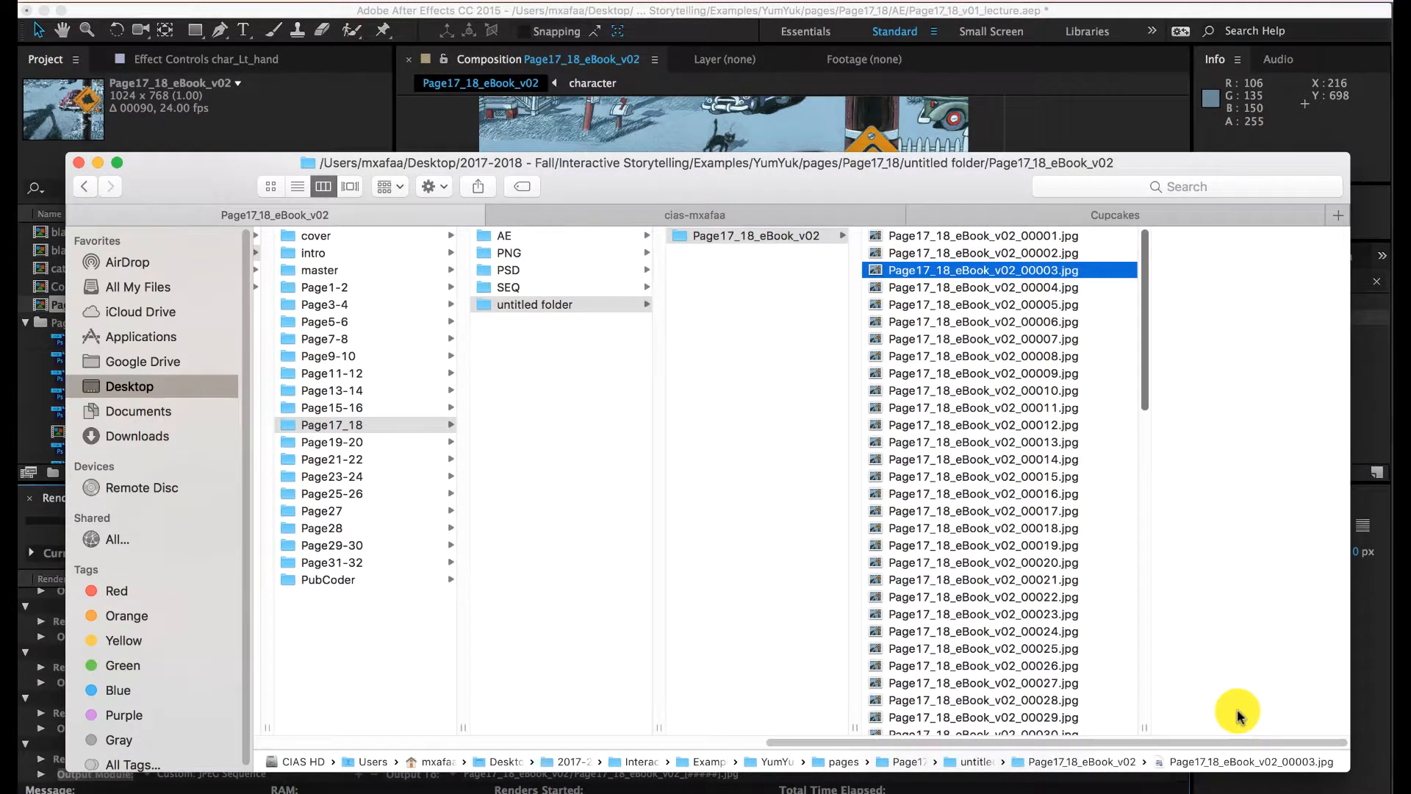
key(Down)
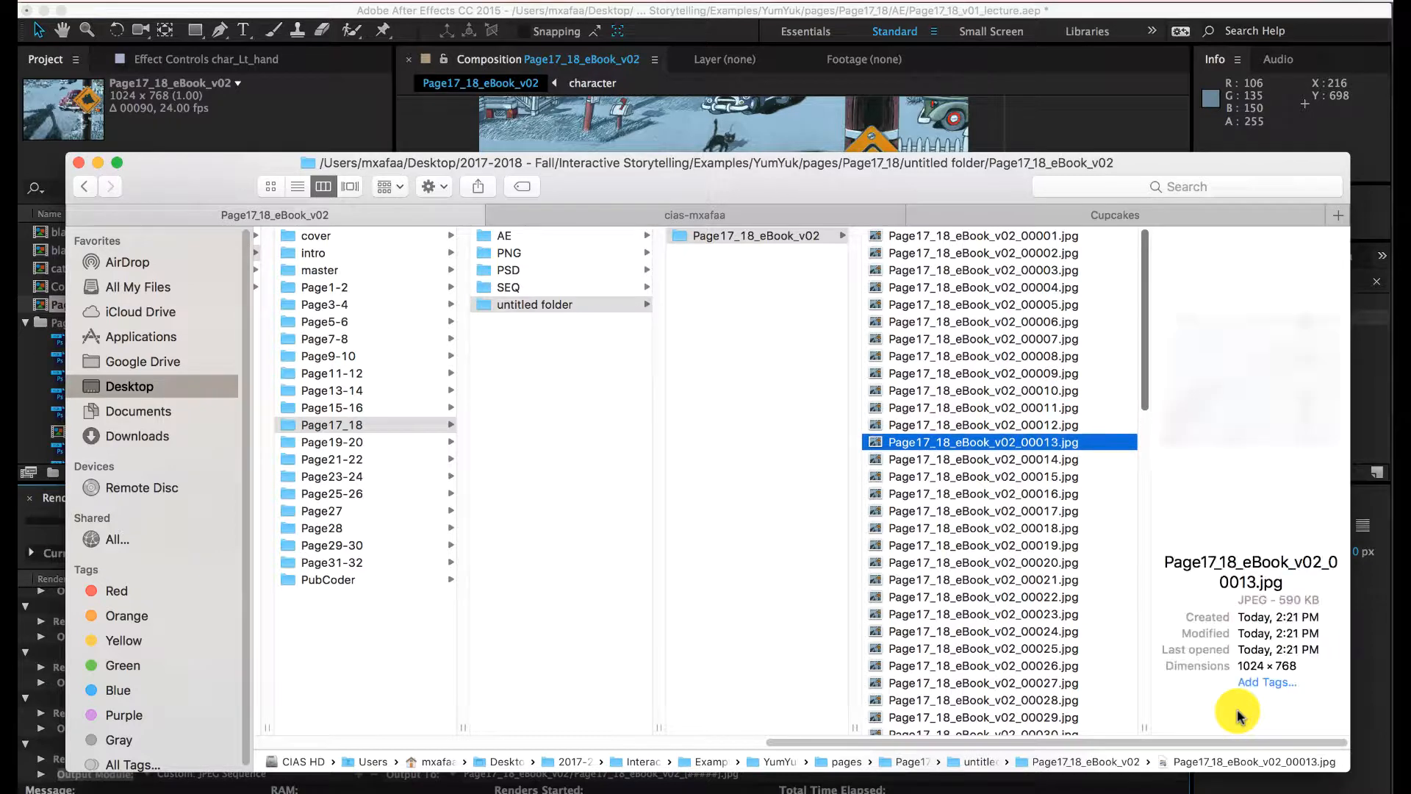
key(Up)
key(Up)
key(Up)
key(Up)
key(Up)
key(Up)
key(Up)
key(Up)
key(Up)
key(Up)
key(Up)
key(Up)
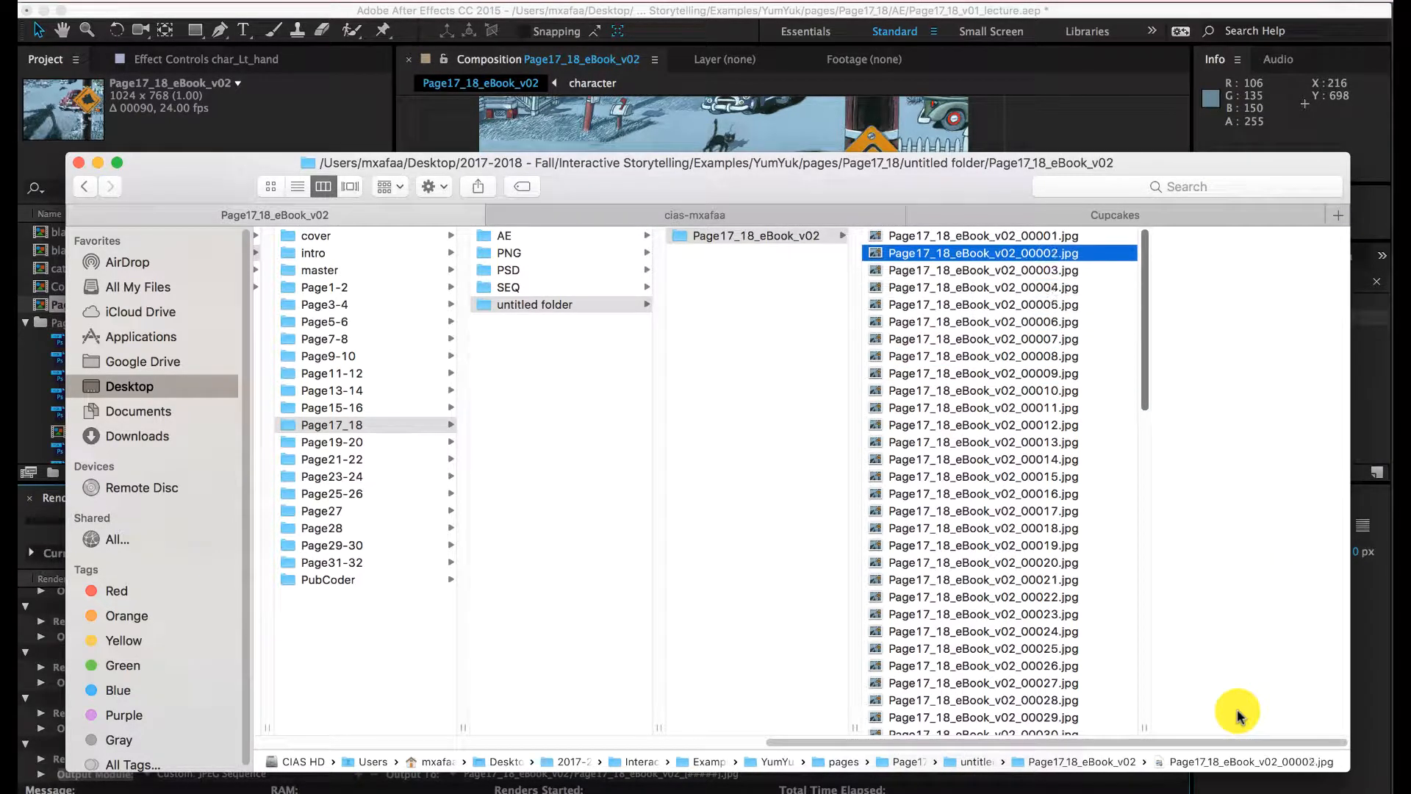
Step: Preview the rendered JPEG frames one by one up to Page17_18_eBook_v02_00038.jpg and examine the ghost and shadow motion
key(space)
key(Down)
key(Down)
key(Down)
key(Down)
key(Down)
key(Down)
key(Down)
key(Down)
key(Down)
key(Down)
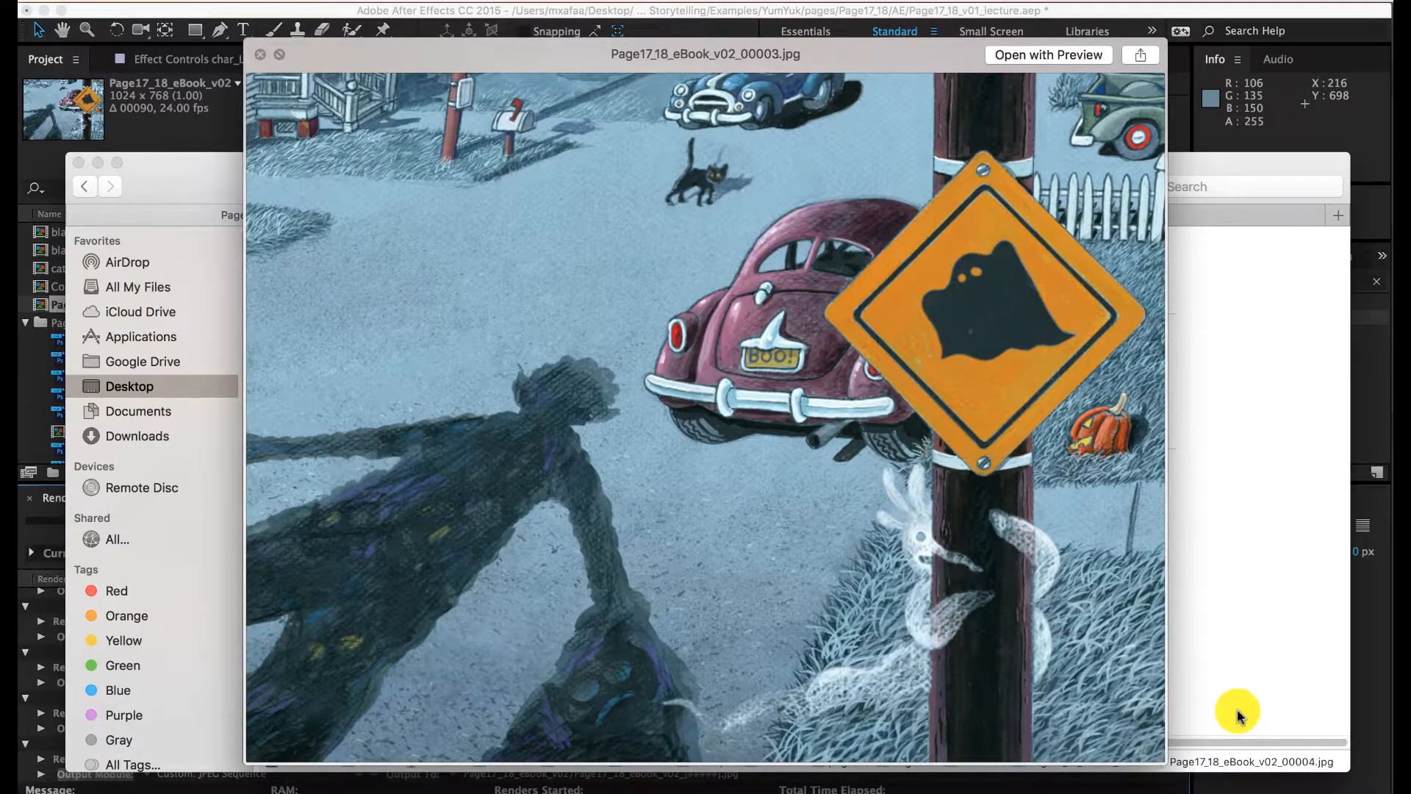
key(Down)
key(Down)
key(Down)
key(Down)
key(Down)
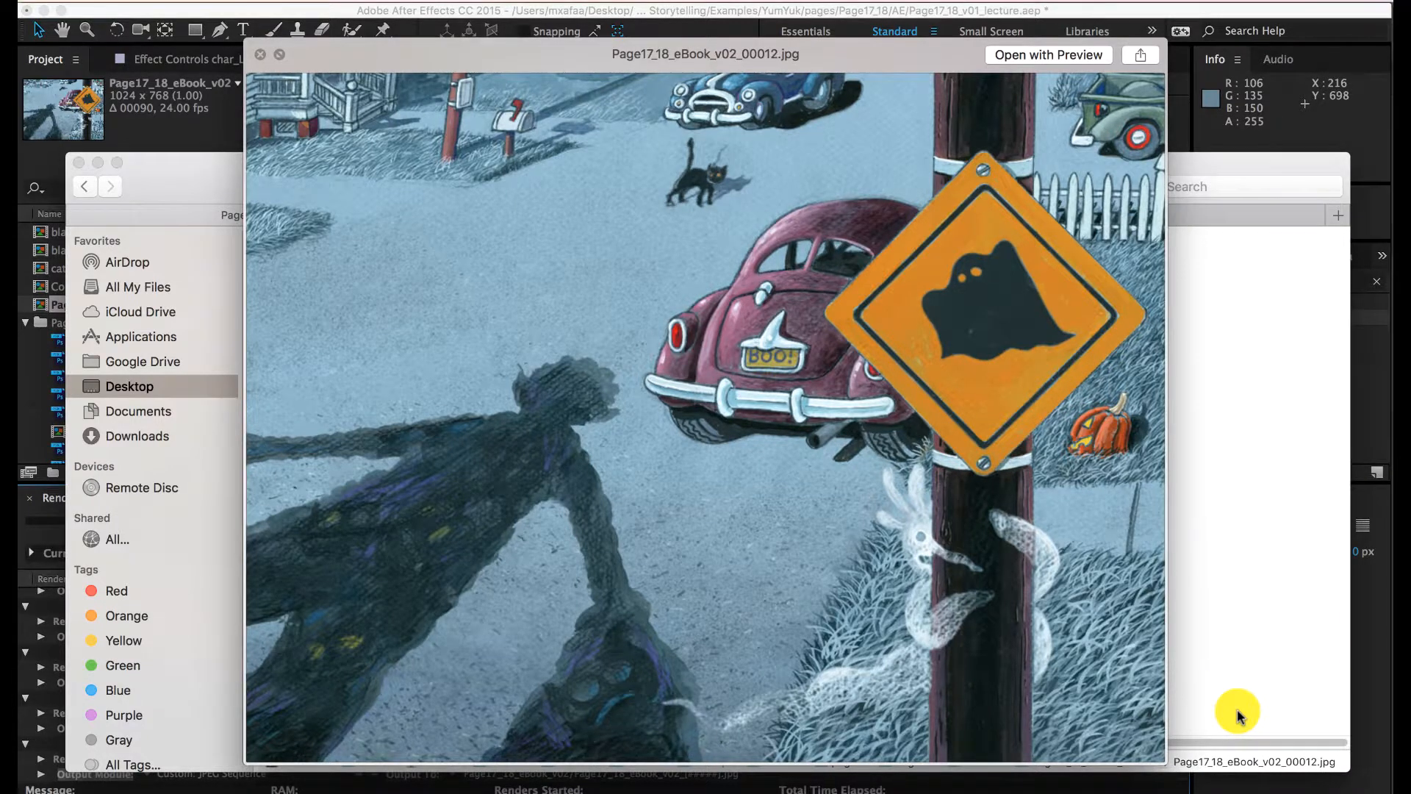
key(Down)
key(Down)
key(Down)
key(Down)
key(Down)
key(Down)
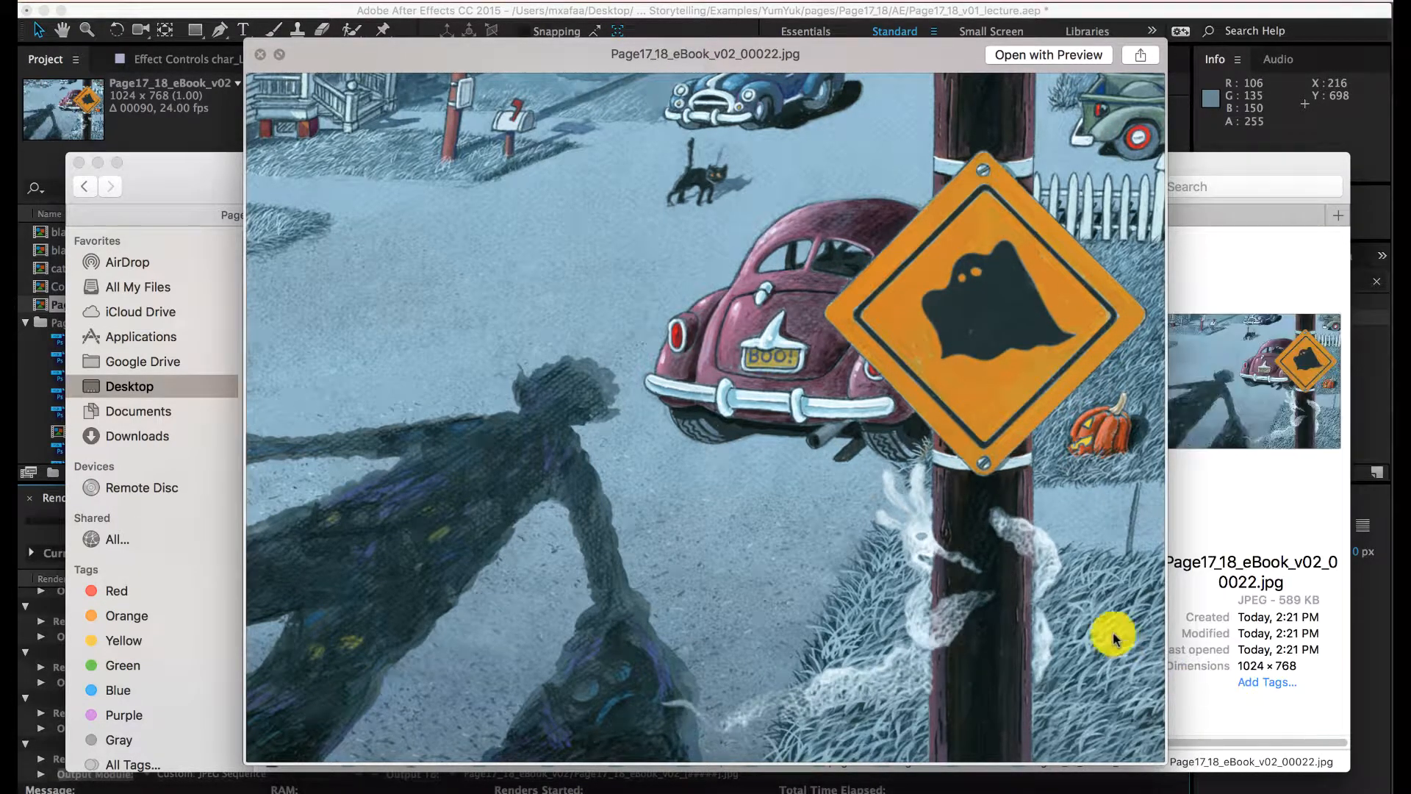
key(Down)
key(Down)
key(Down)
key(Down)
key(Down)
key(Down)
key(Down)
key(Down)
key(Down)
key(Down)
key(Down)
key(Down)
key(Down)
key(Down)
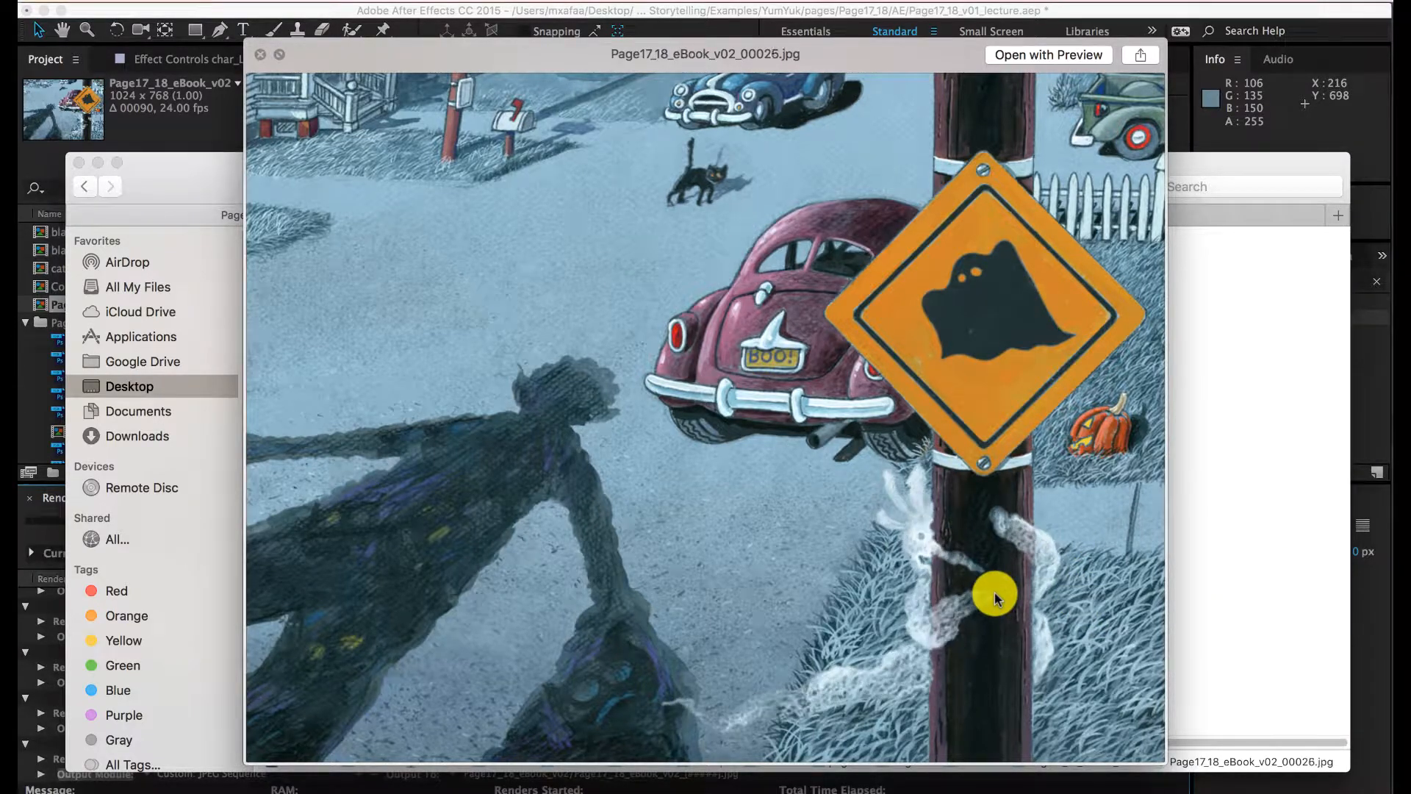
key(Down)
key(Down)
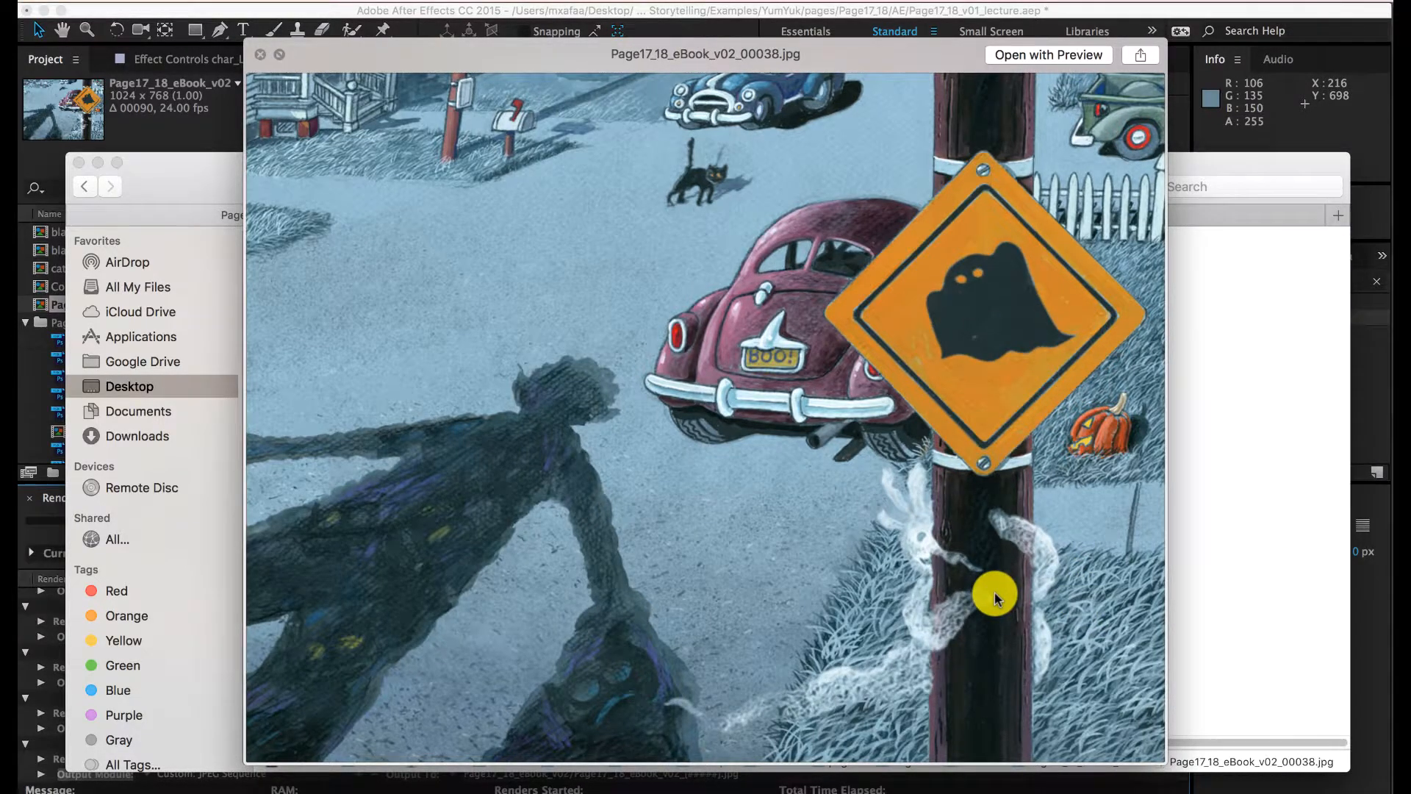
click(1182, 163)
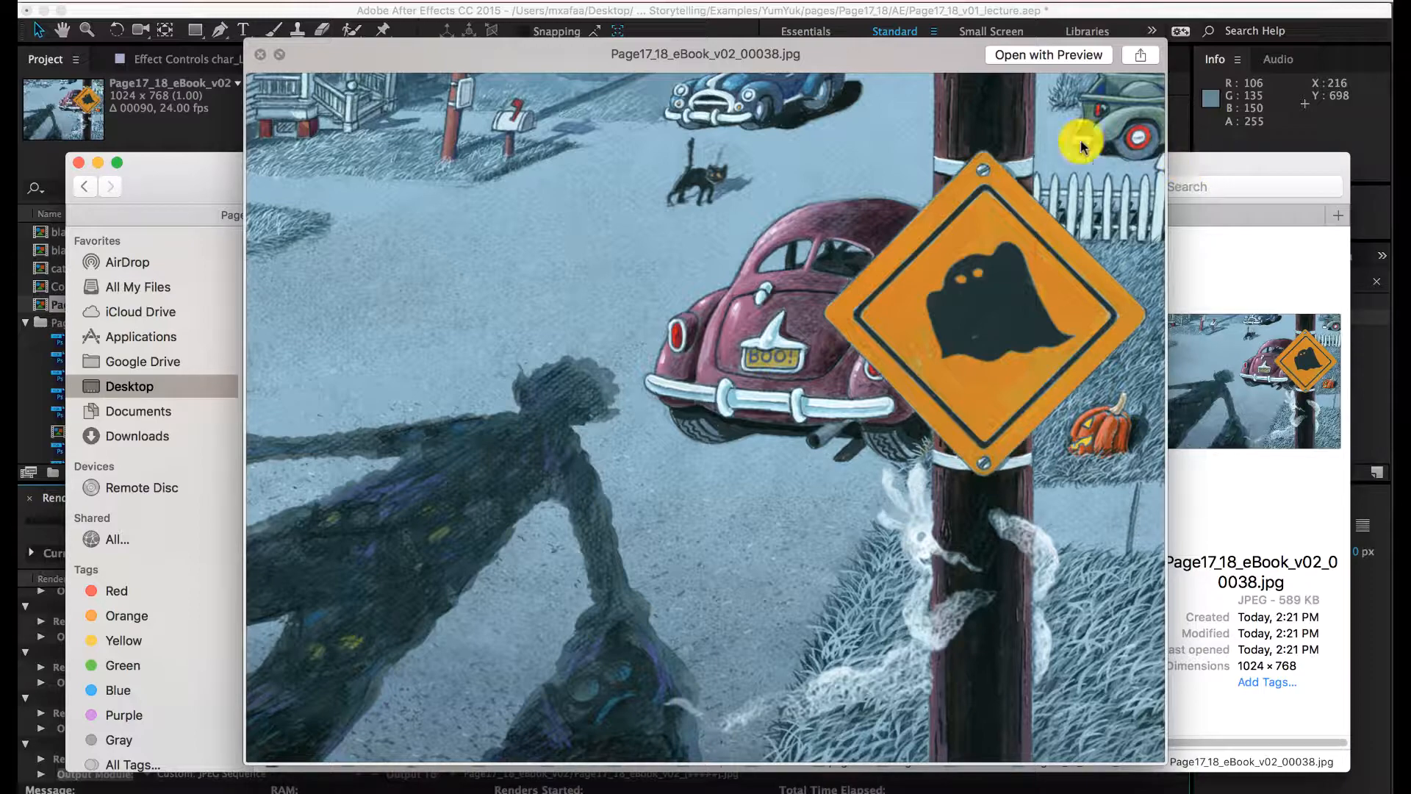
click(260, 55)
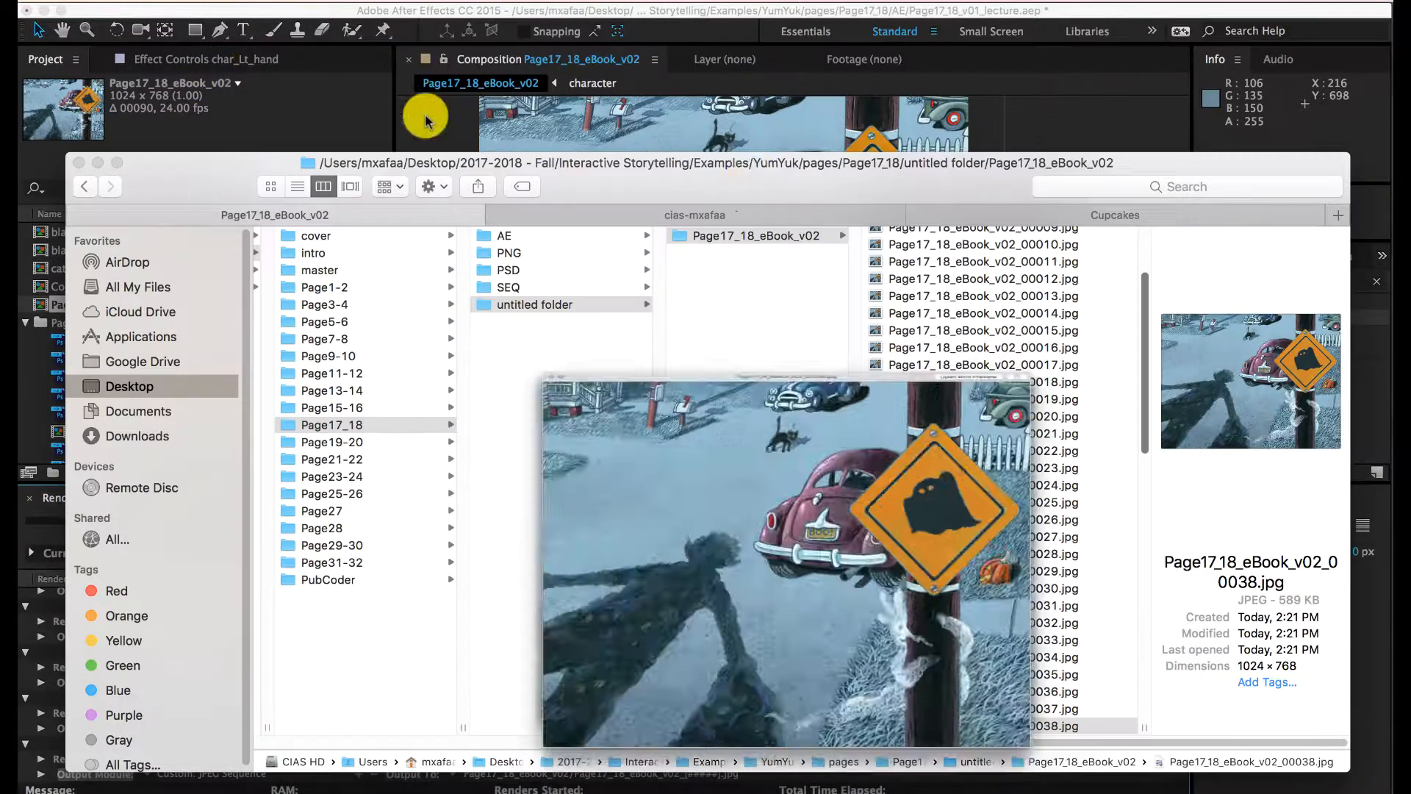
Step: Check the file details of Page17_18_eBook_v02_00001.jpg and look through the listing to the end of the sequence
drag(801, 161, 707, 149)
scroll(836, 387, up, 5)
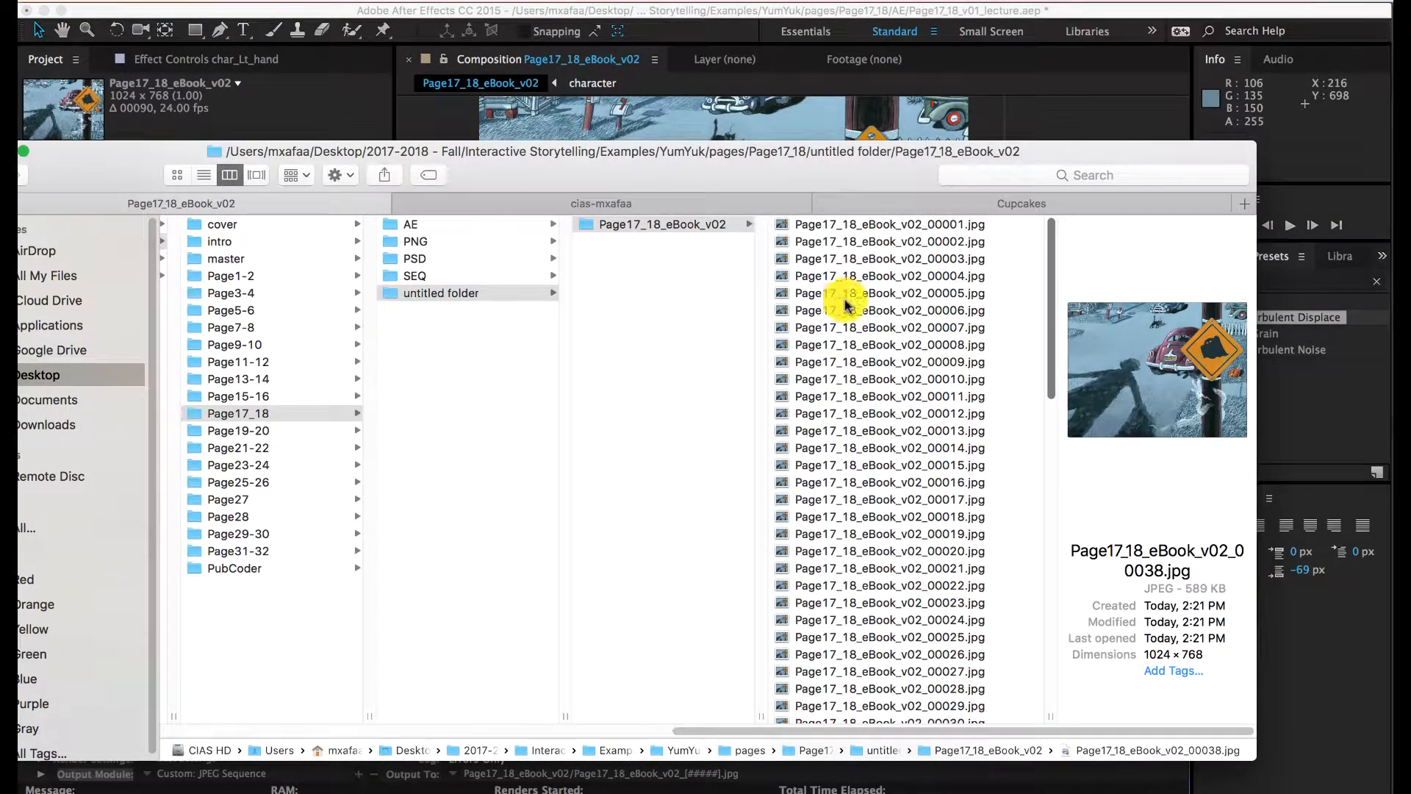
click(868, 204)
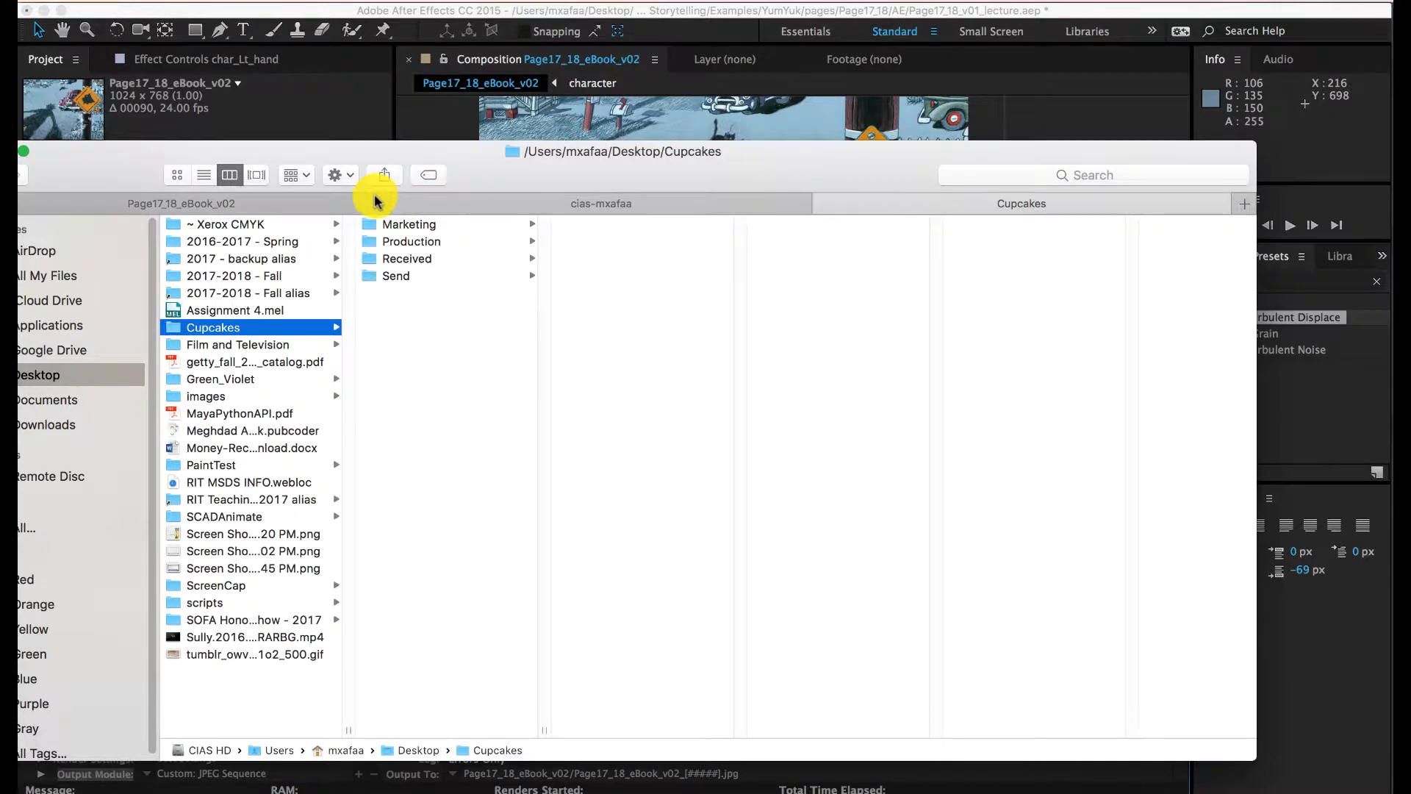
click(349, 204)
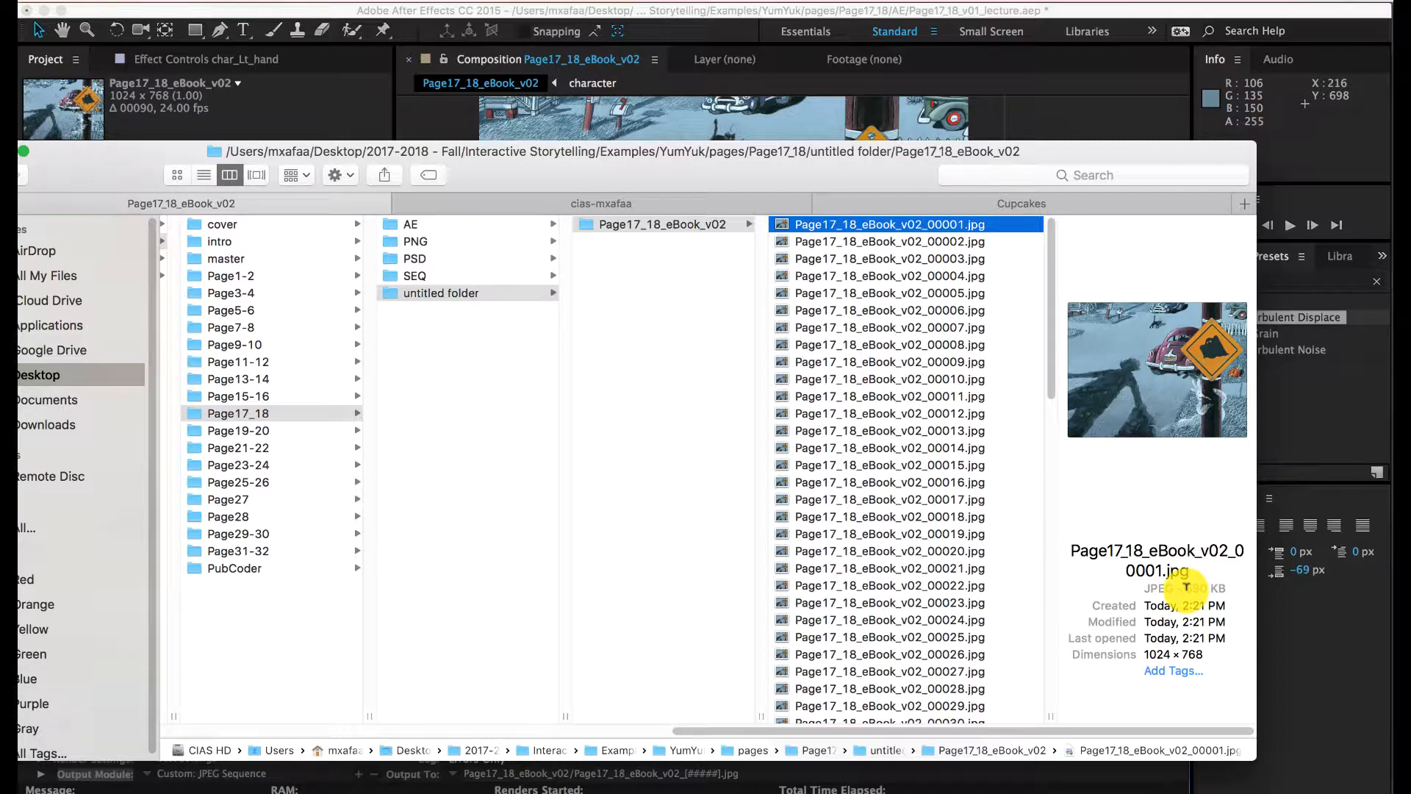
scroll(989, 507, down, 15)
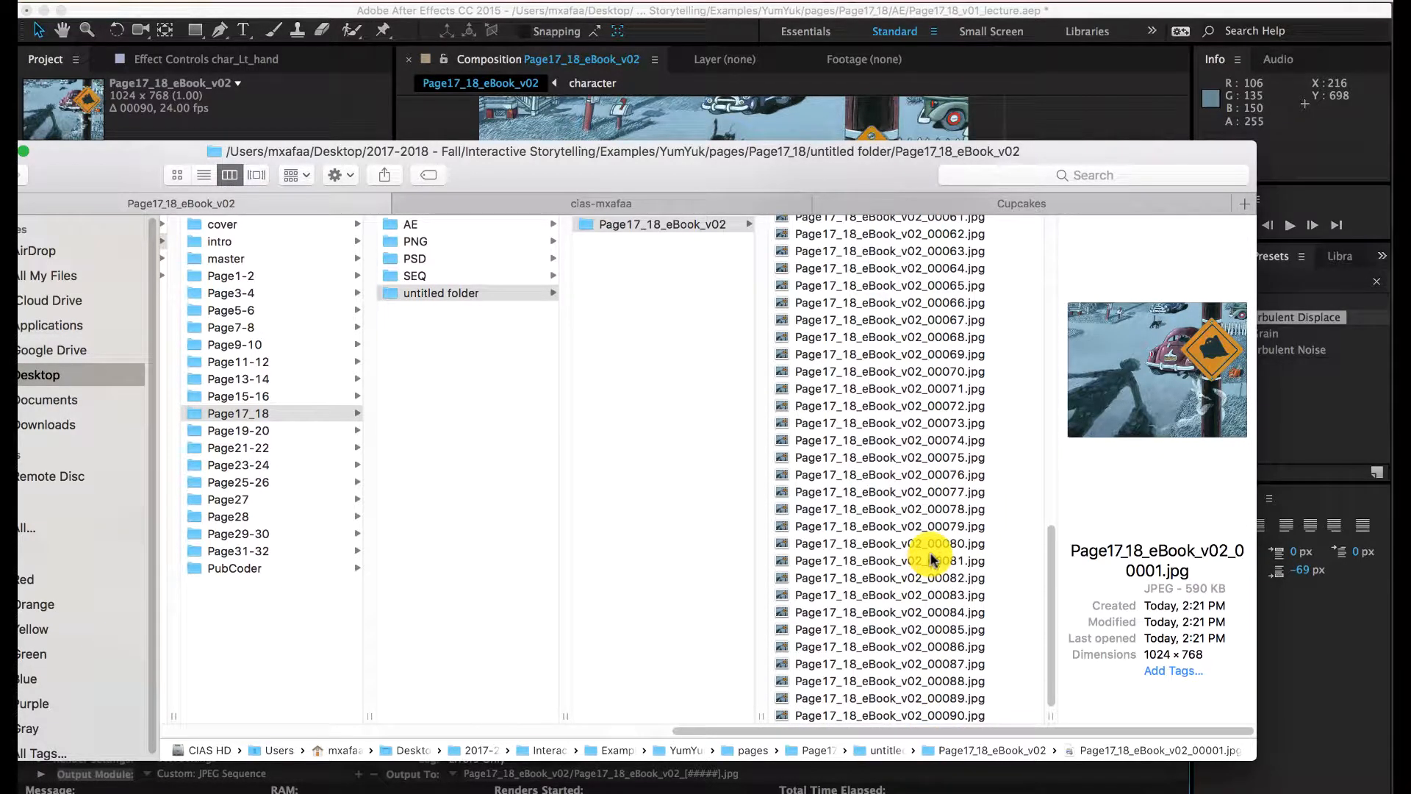
Step: Open Calculator and multiply 600 by 90 to estimate the total size of the JPEG sequence
click(779, 792)
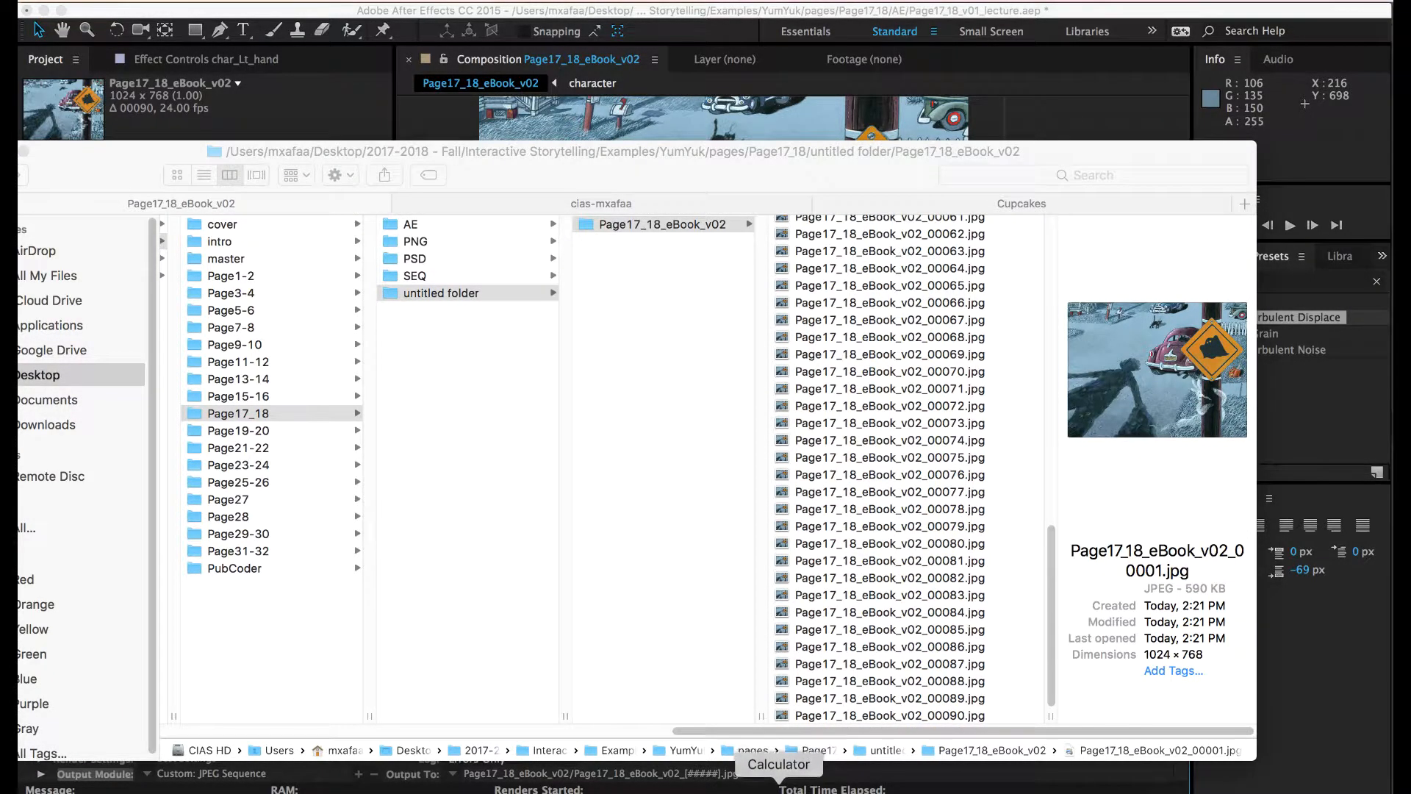
text(60)
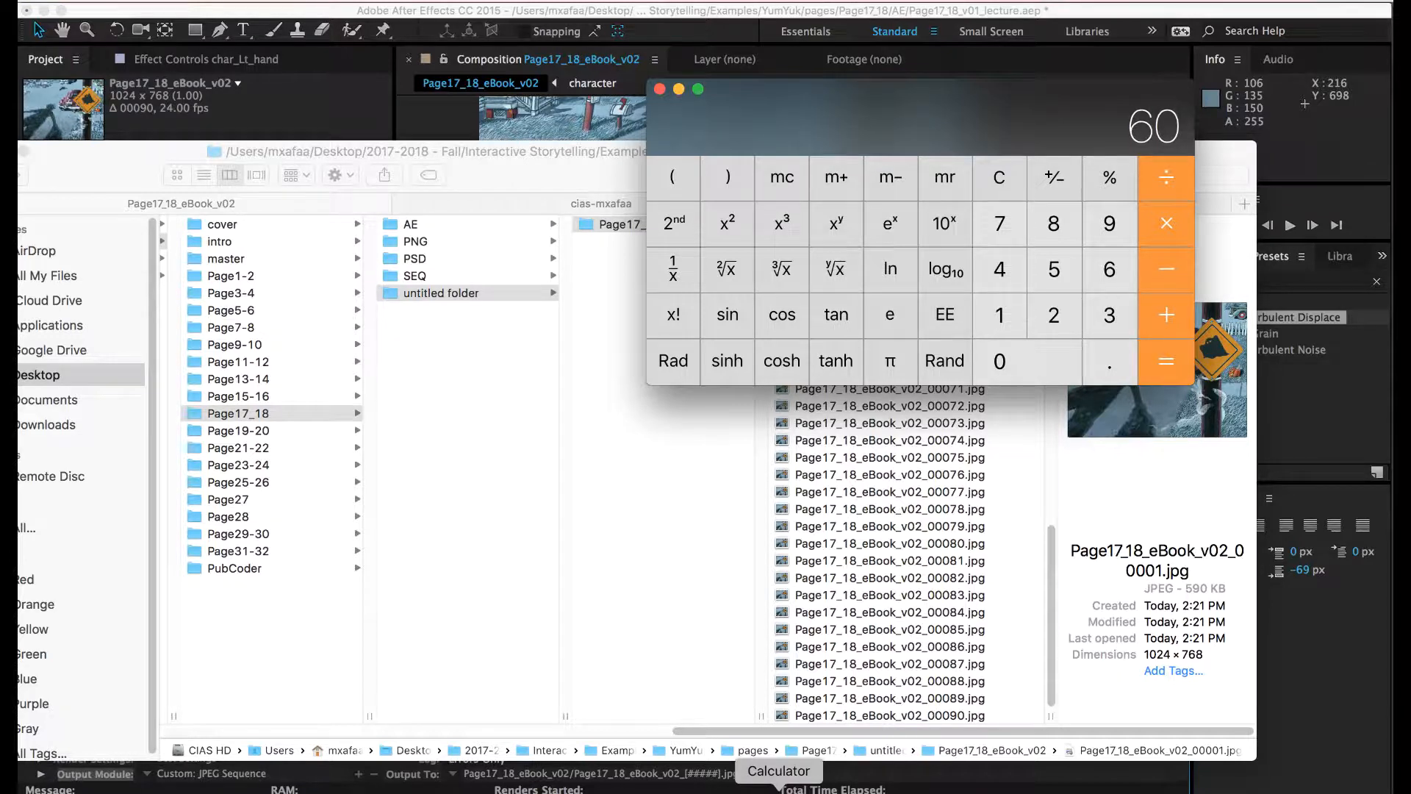
text(0*90)
key(Return)
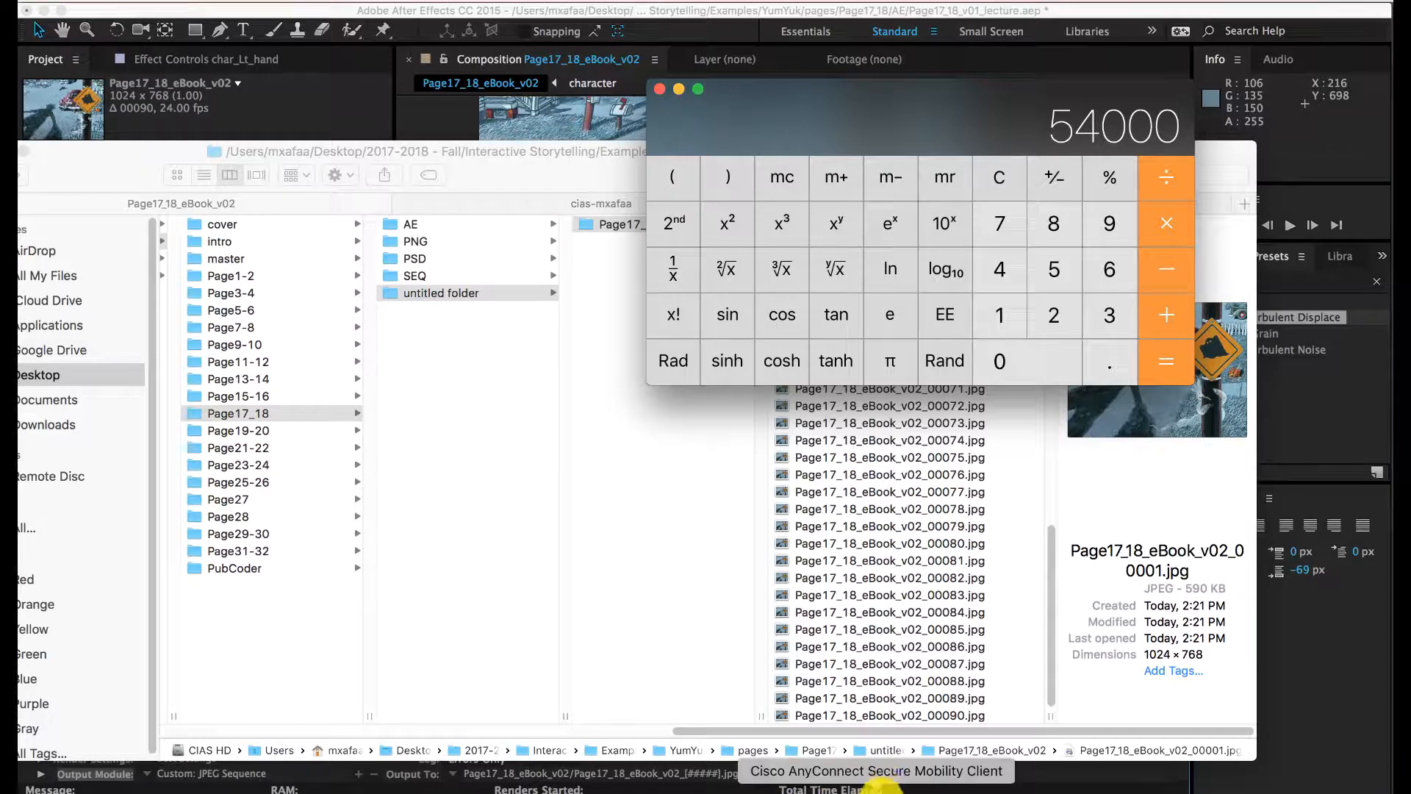
Step: Return to the rendered frames in Finder, preview them from 00001 through 00011 and close the preview
click(573, 188)
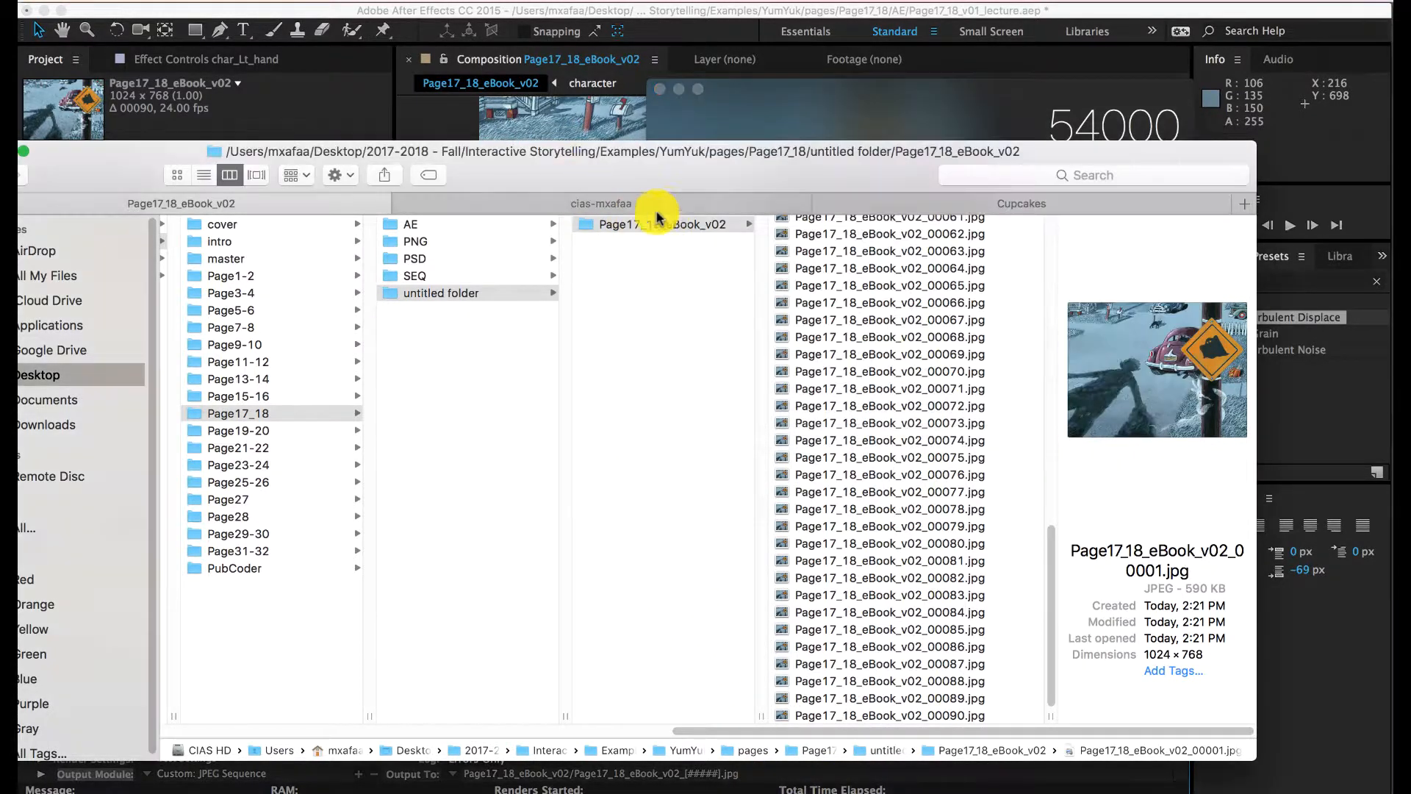
scroll(876, 356, up, 10)
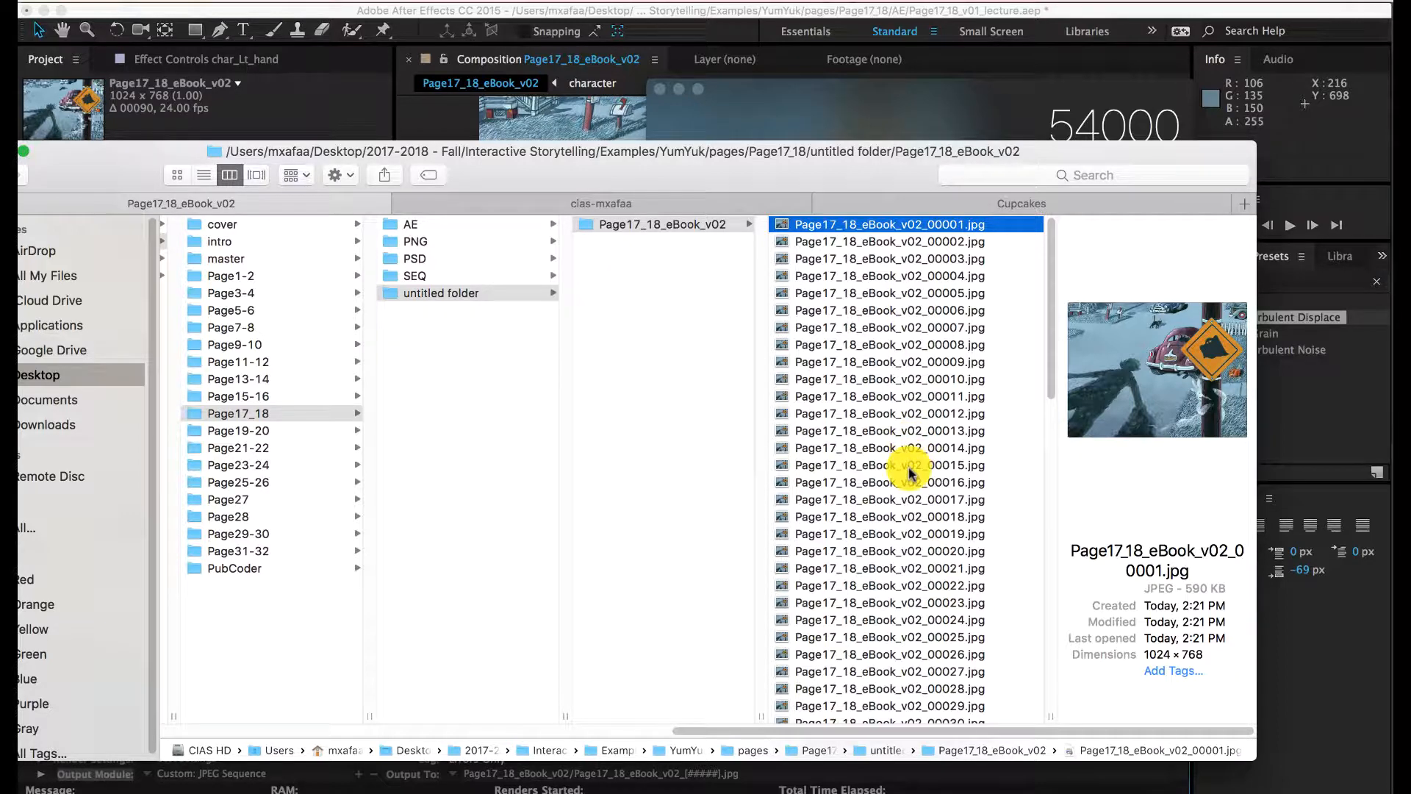
key(space)
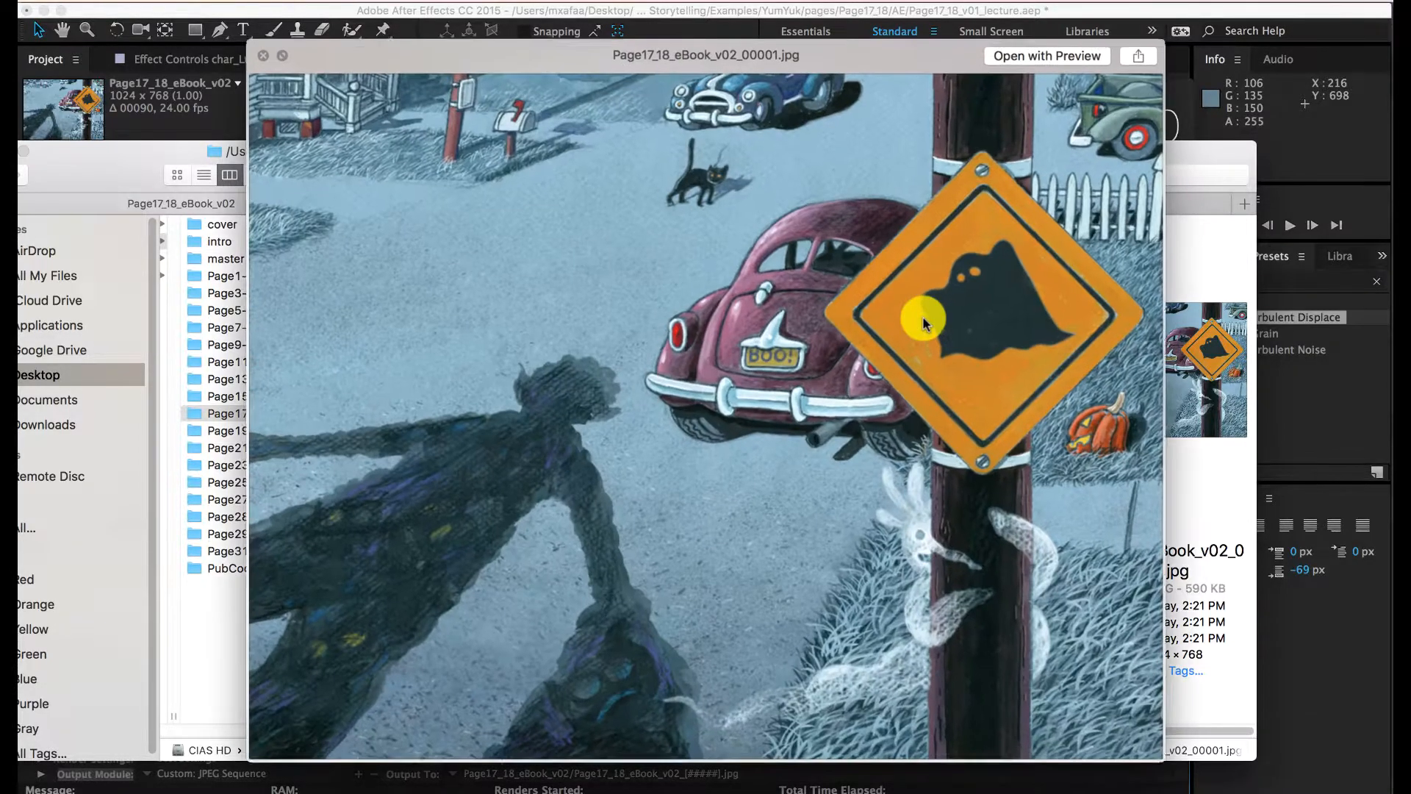
key(Down)
key(Down)
key(Down)
key(Down)
key(Down)
key(Down)
key(Down)
key(Down)
key(Down)
key(Down)
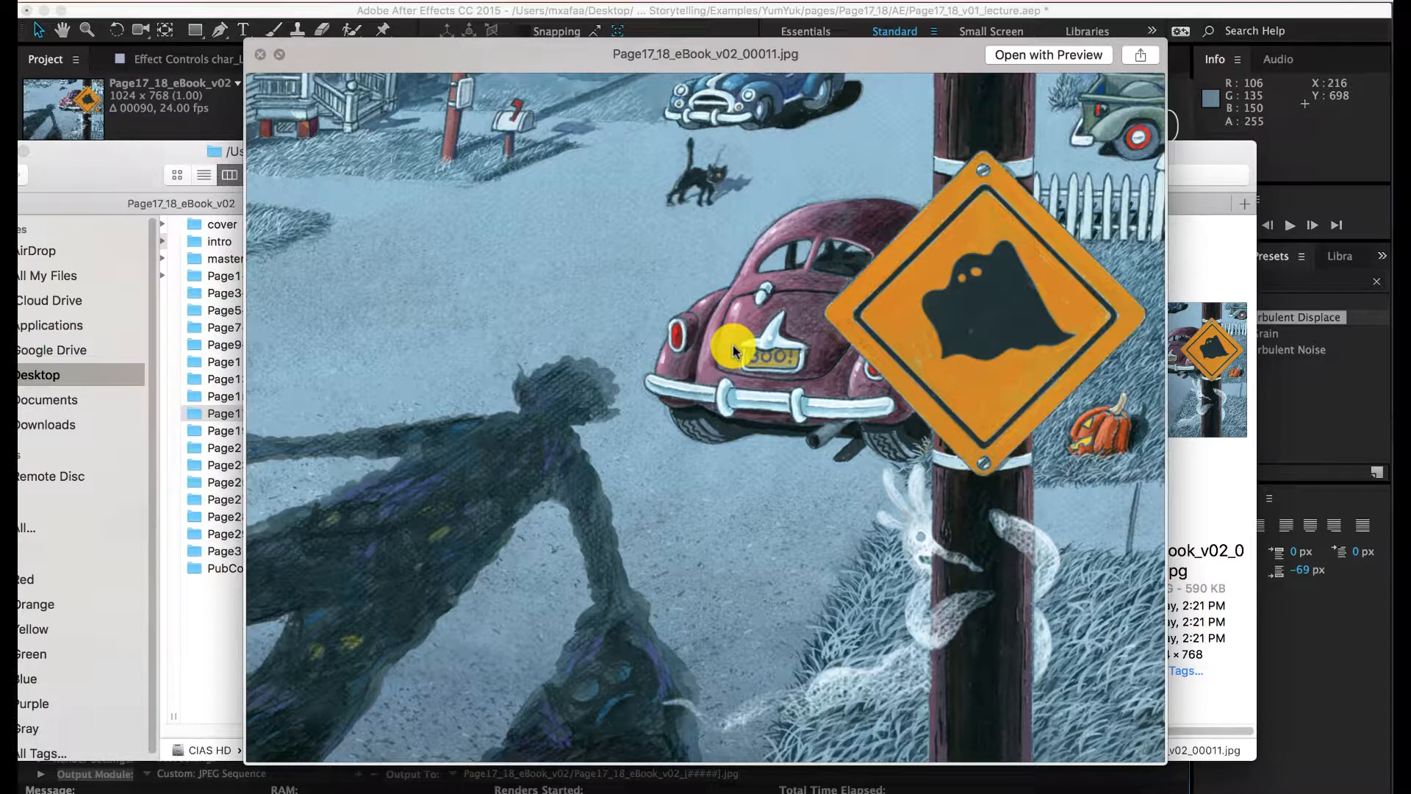
click(258, 56)
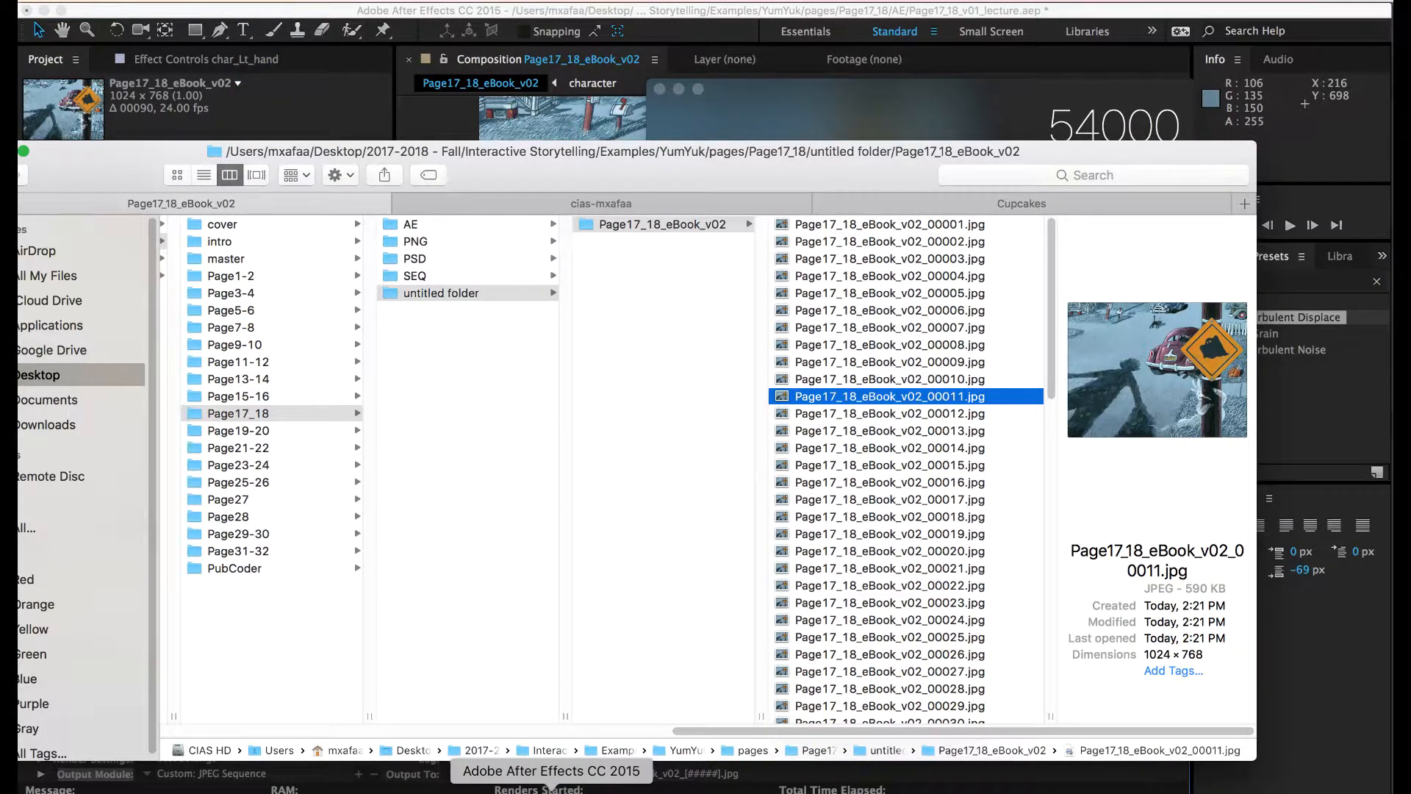
Step: Switch back to After Effects, show the Page17_18_eBook_v02 timeline, scrub through it and park at frame 19
click(551, 790)
click(254, 493)
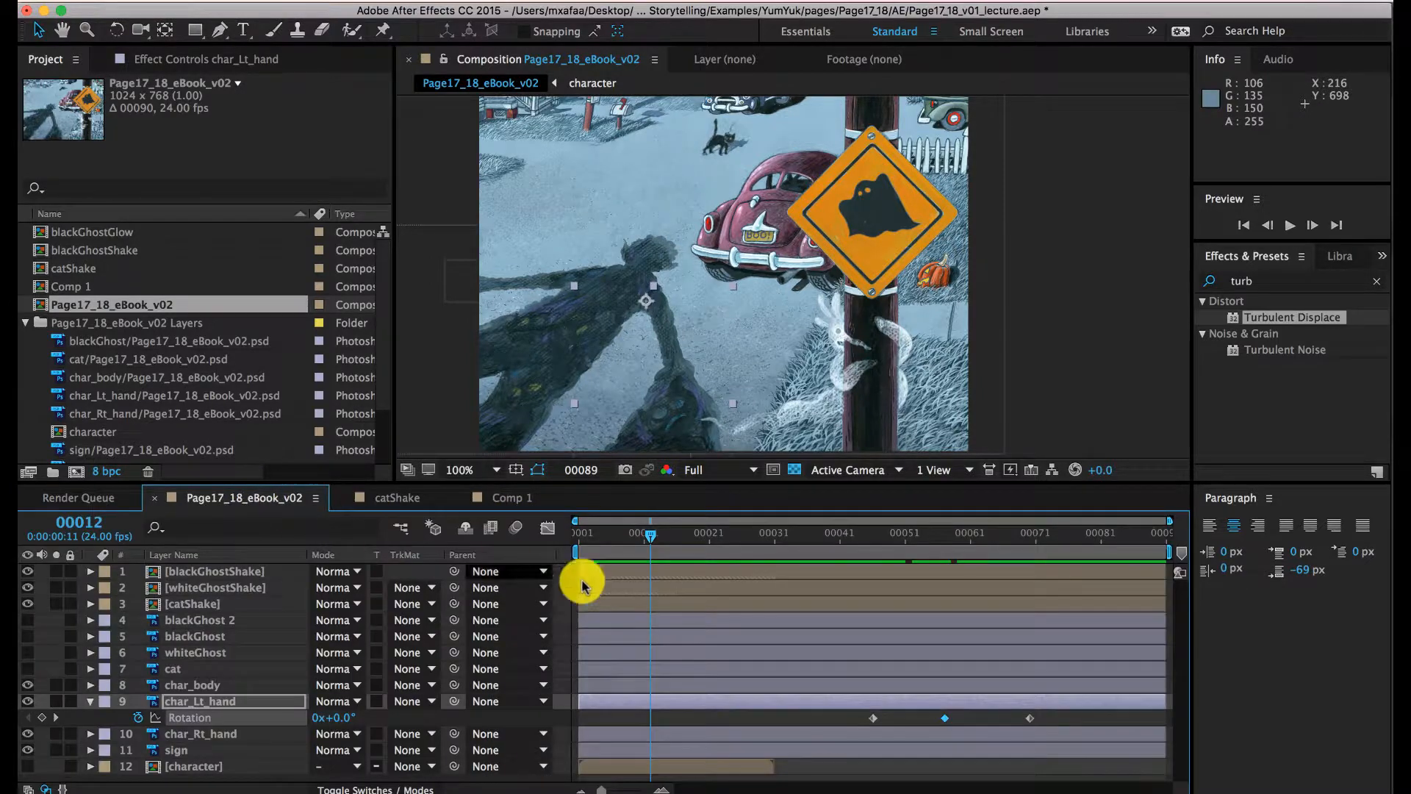
drag(605, 531, 738, 544)
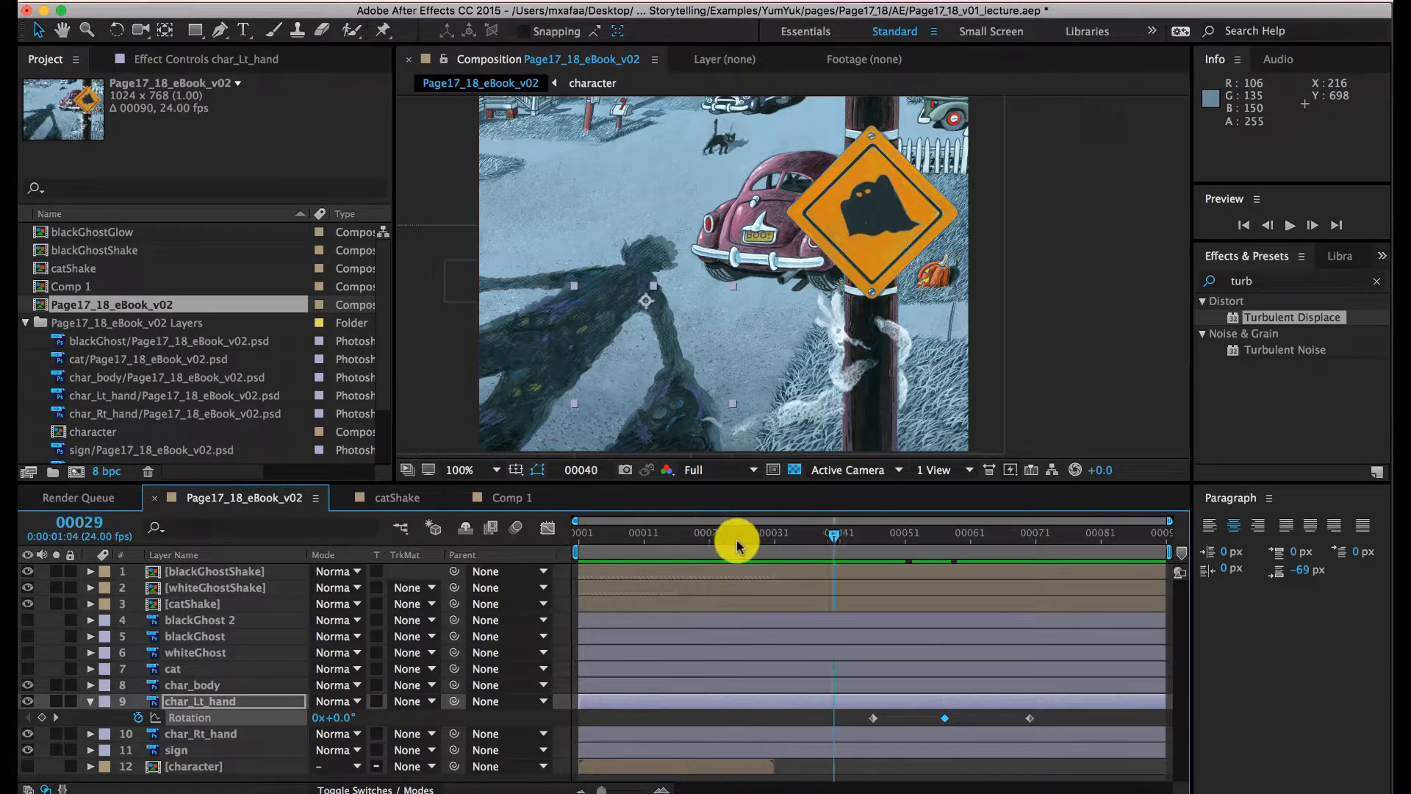
click(696, 535)
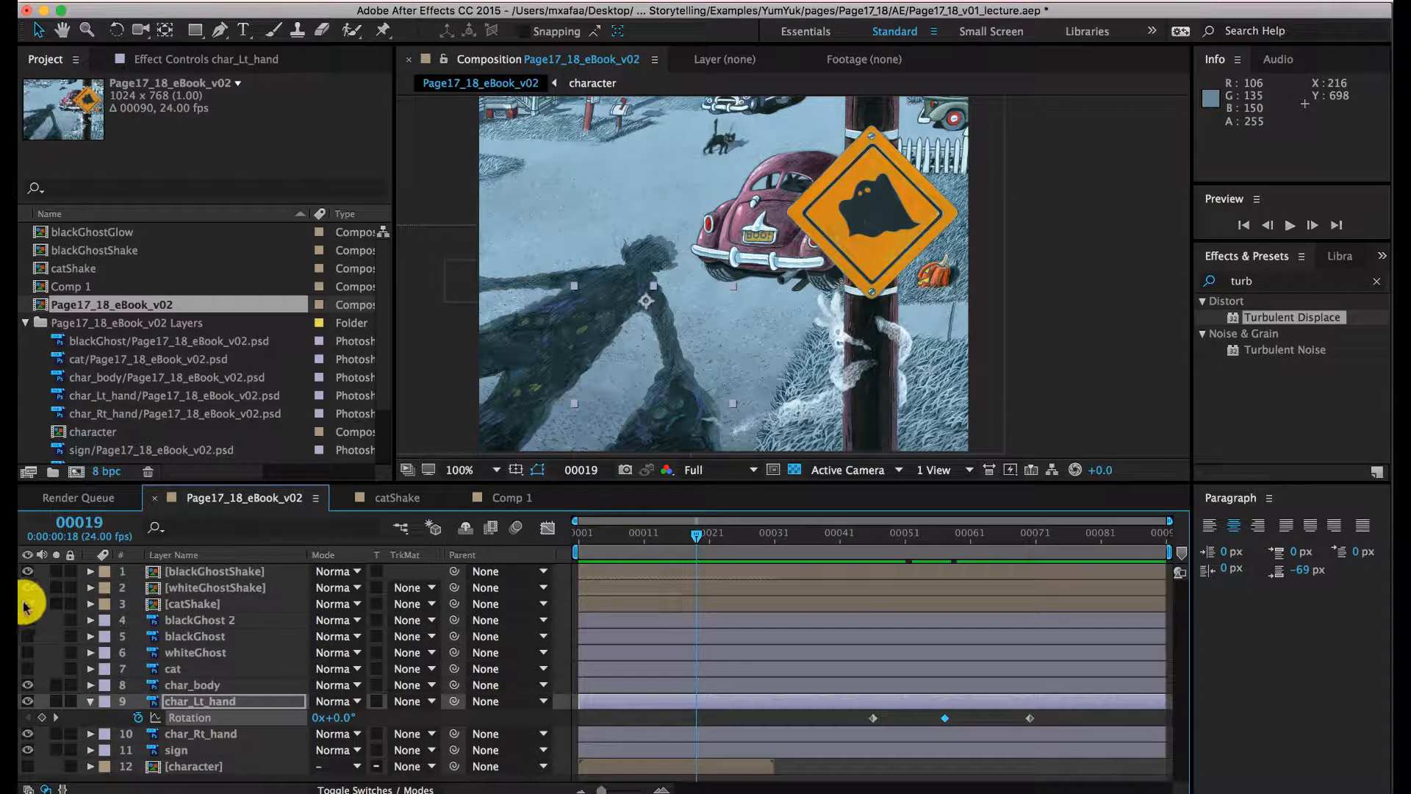
Step: Hide the blackGhostShake, whiteGhostShake, catShake, char_body, char_Lt_hand and char_Rt_hand layers, leaving only the sign layer shown
drag(26, 604, 28, 571)
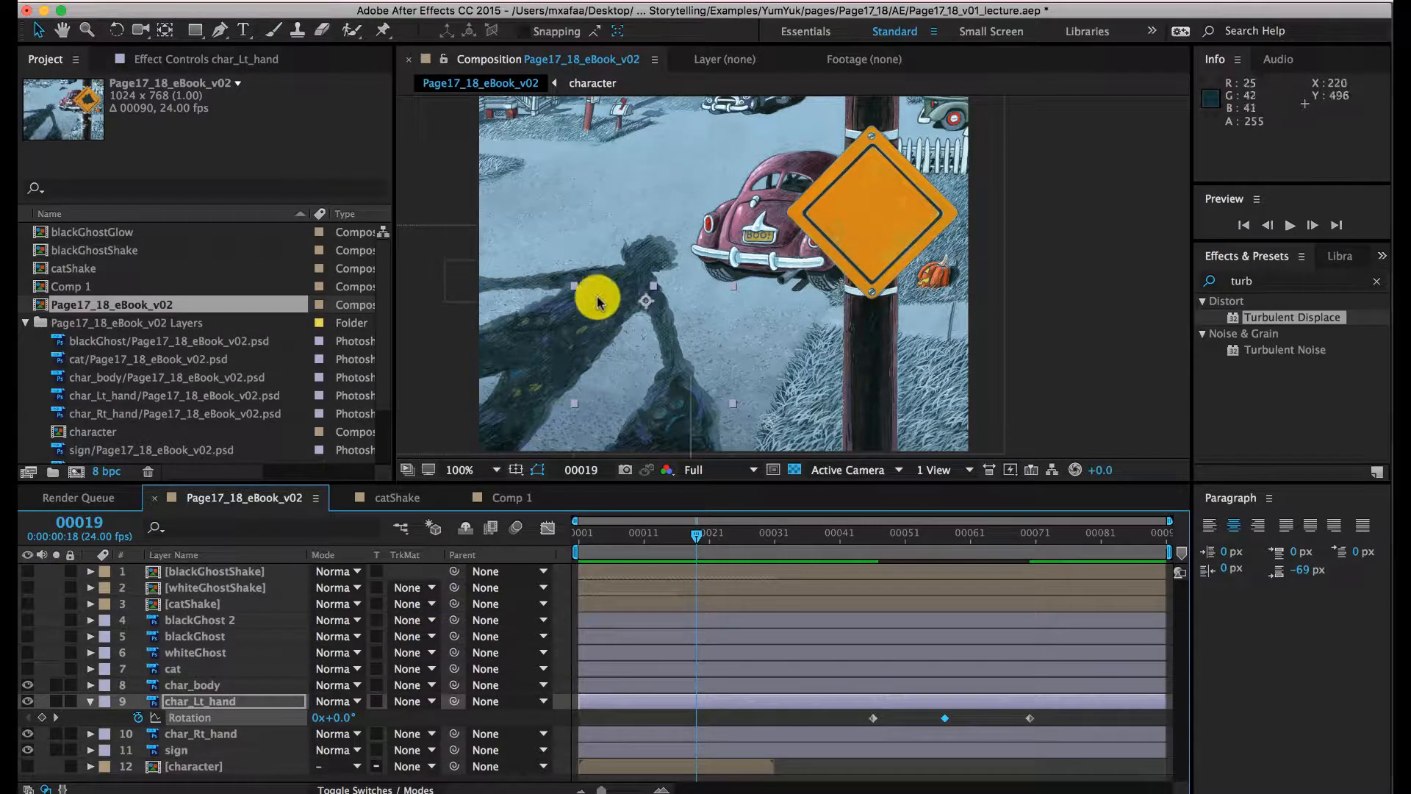
click(27, 699)
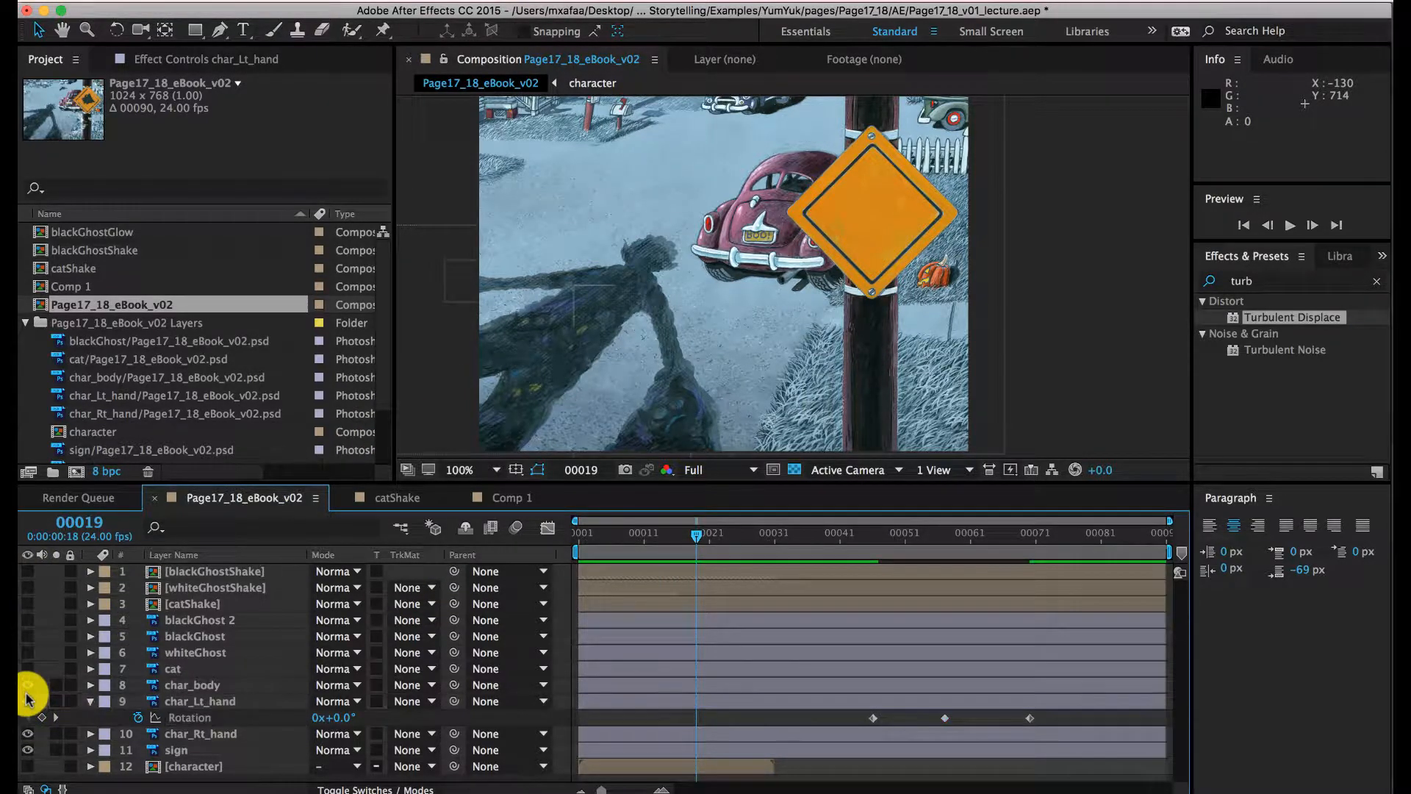
click(27, 687)
click(27, 700)
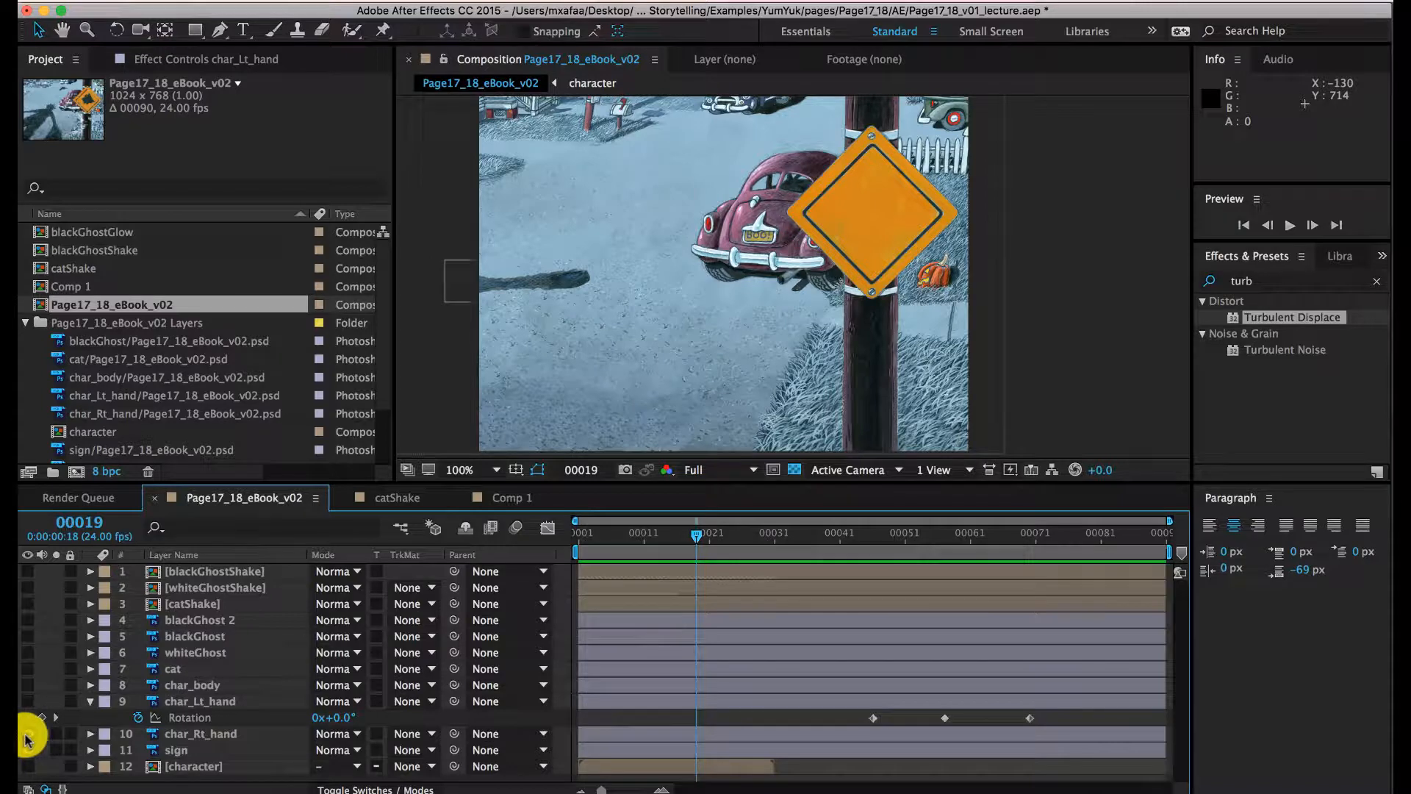
click(27, 733)
drag(802, 328, 818, 359)
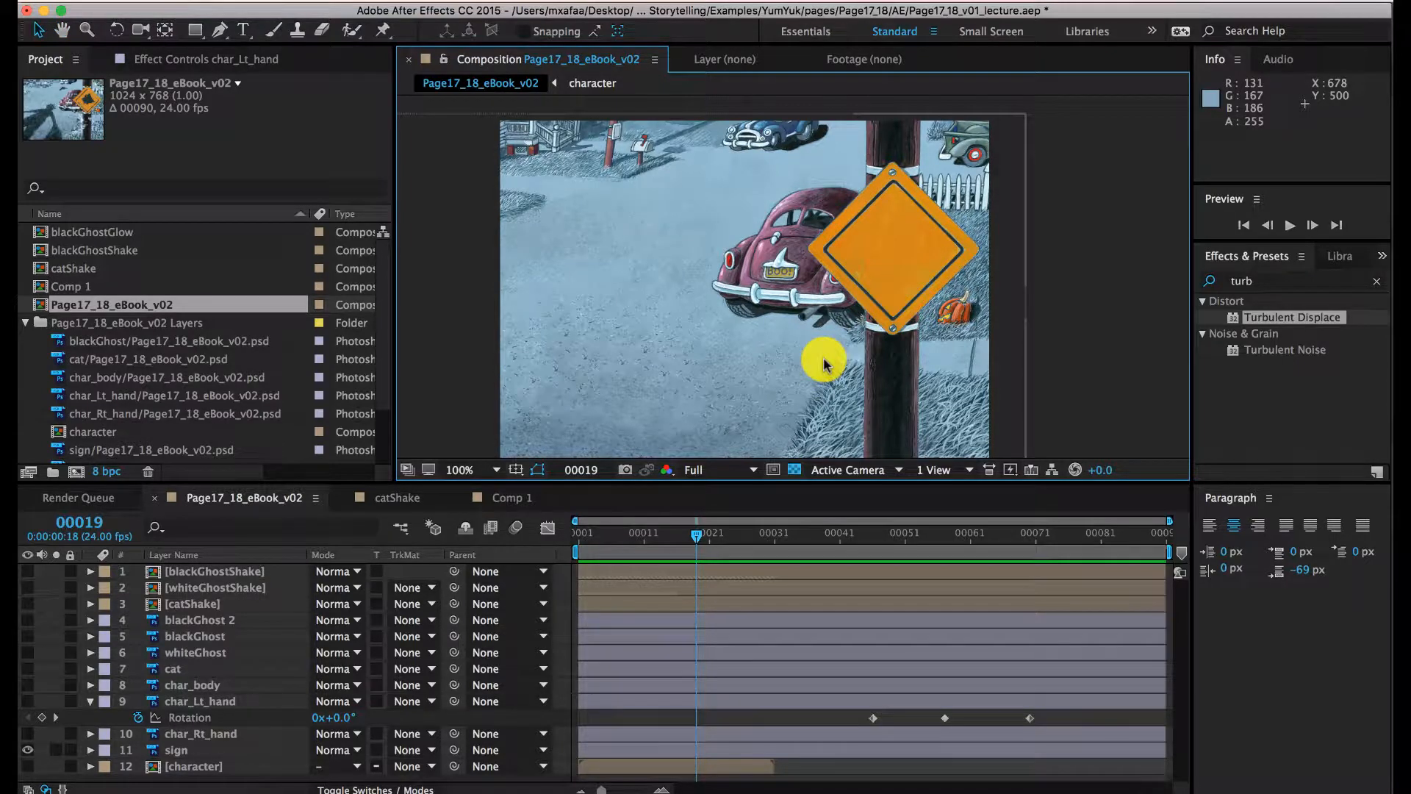
Step: Open the catShake composition and scrub its timeline to frame 6
double_click(202, 603)
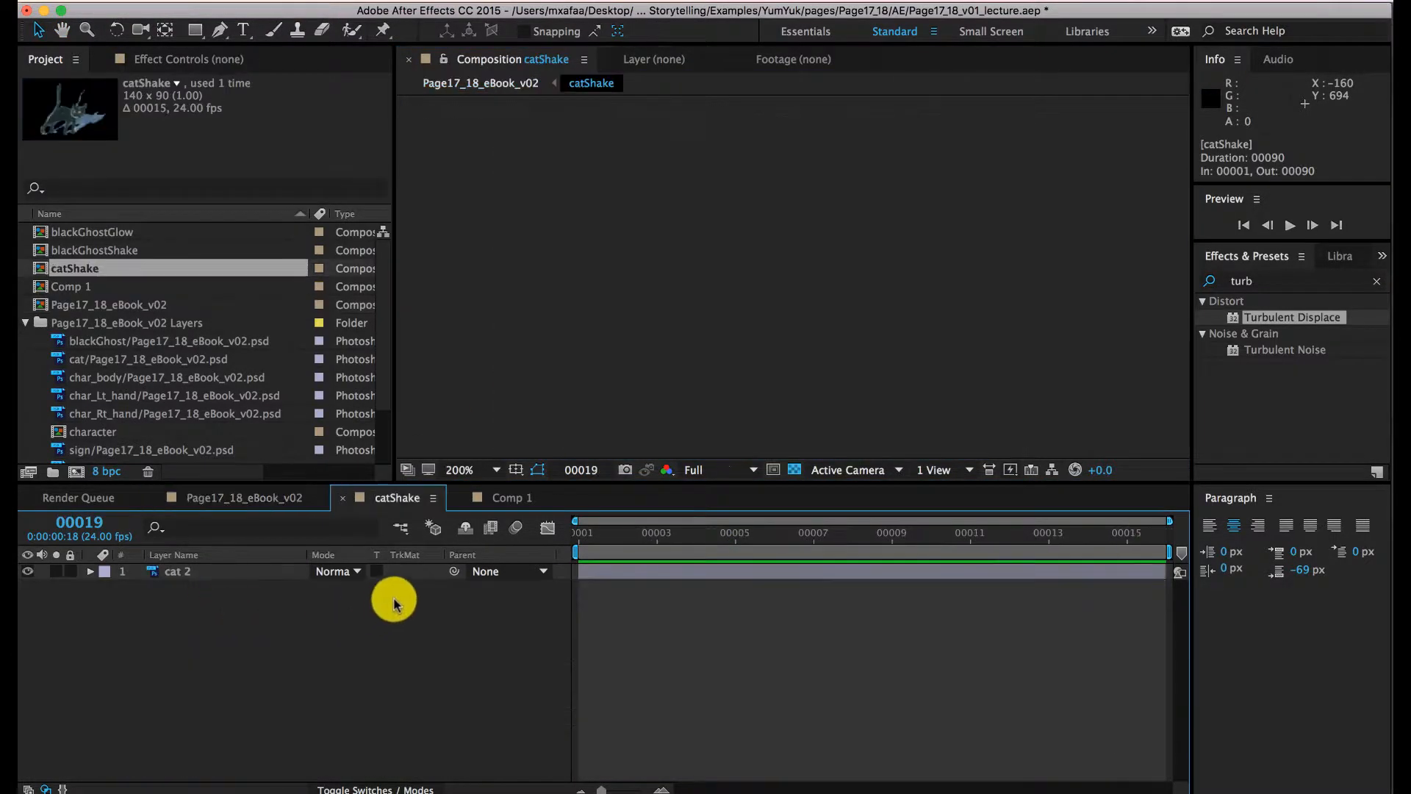
drag(577, 534, 773, 548)
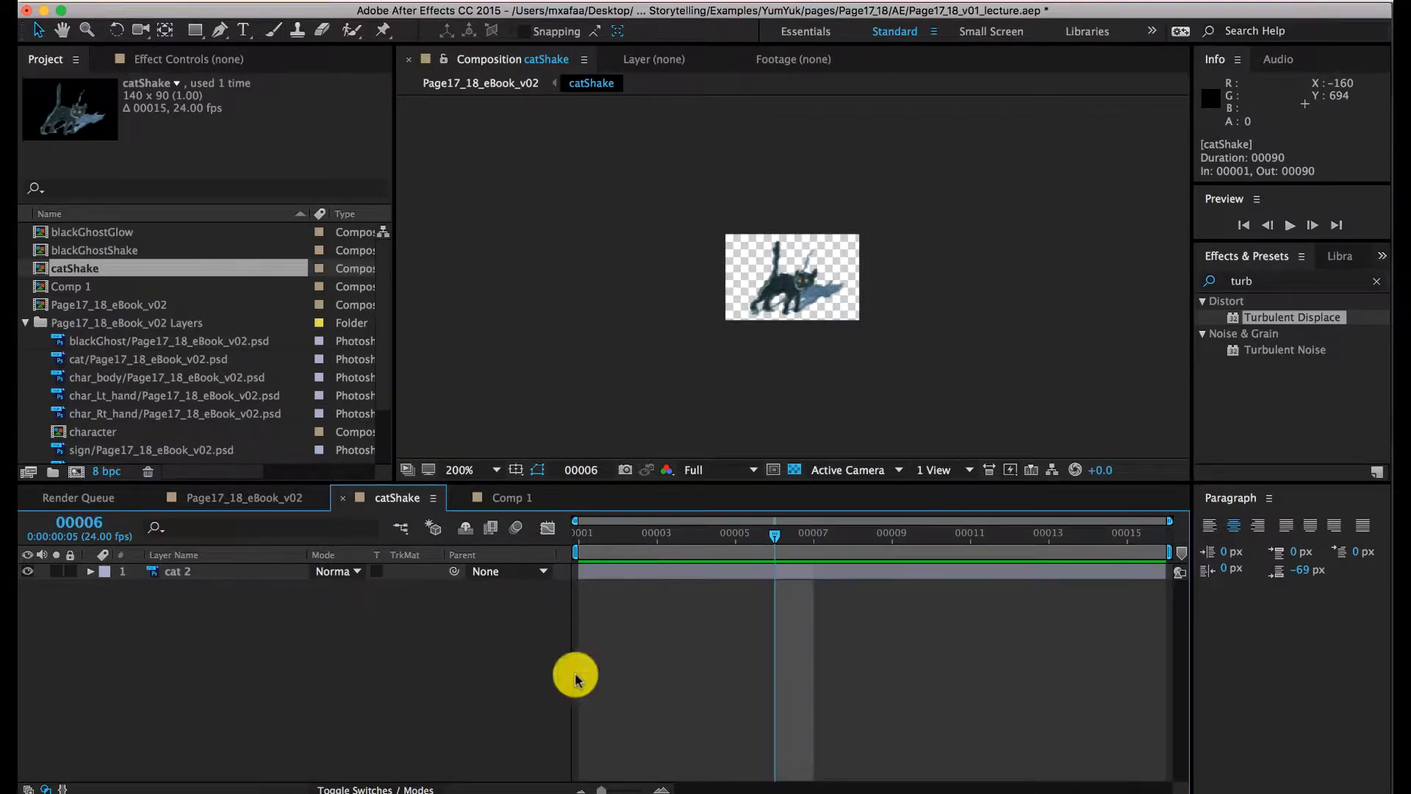
Step: Switch to Finder and check the file details of Page17_18_BG_eBook_v01.jpg and Page17_18_BG_eBook_v02.jpg in the PNG folder
click(291, 789)
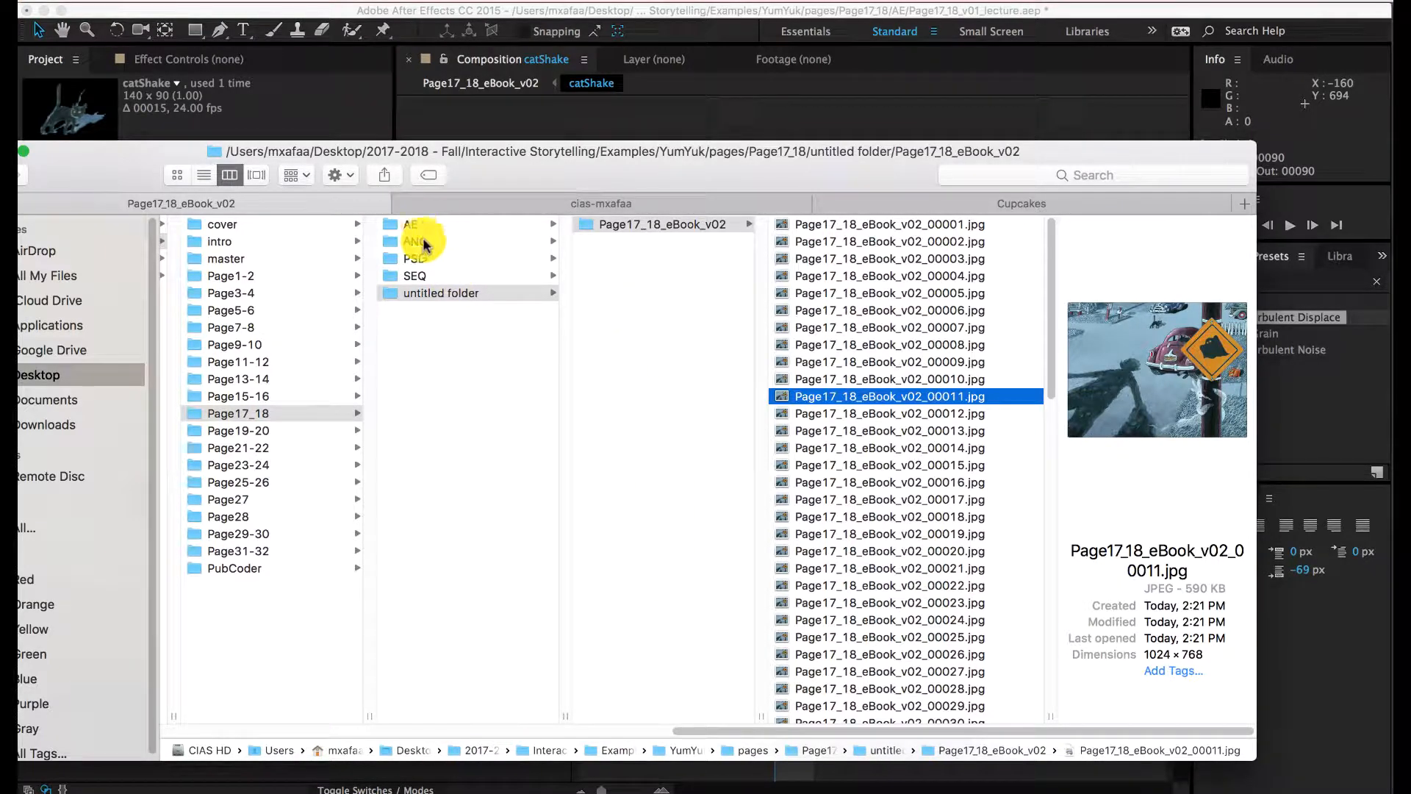
click(439, 258)
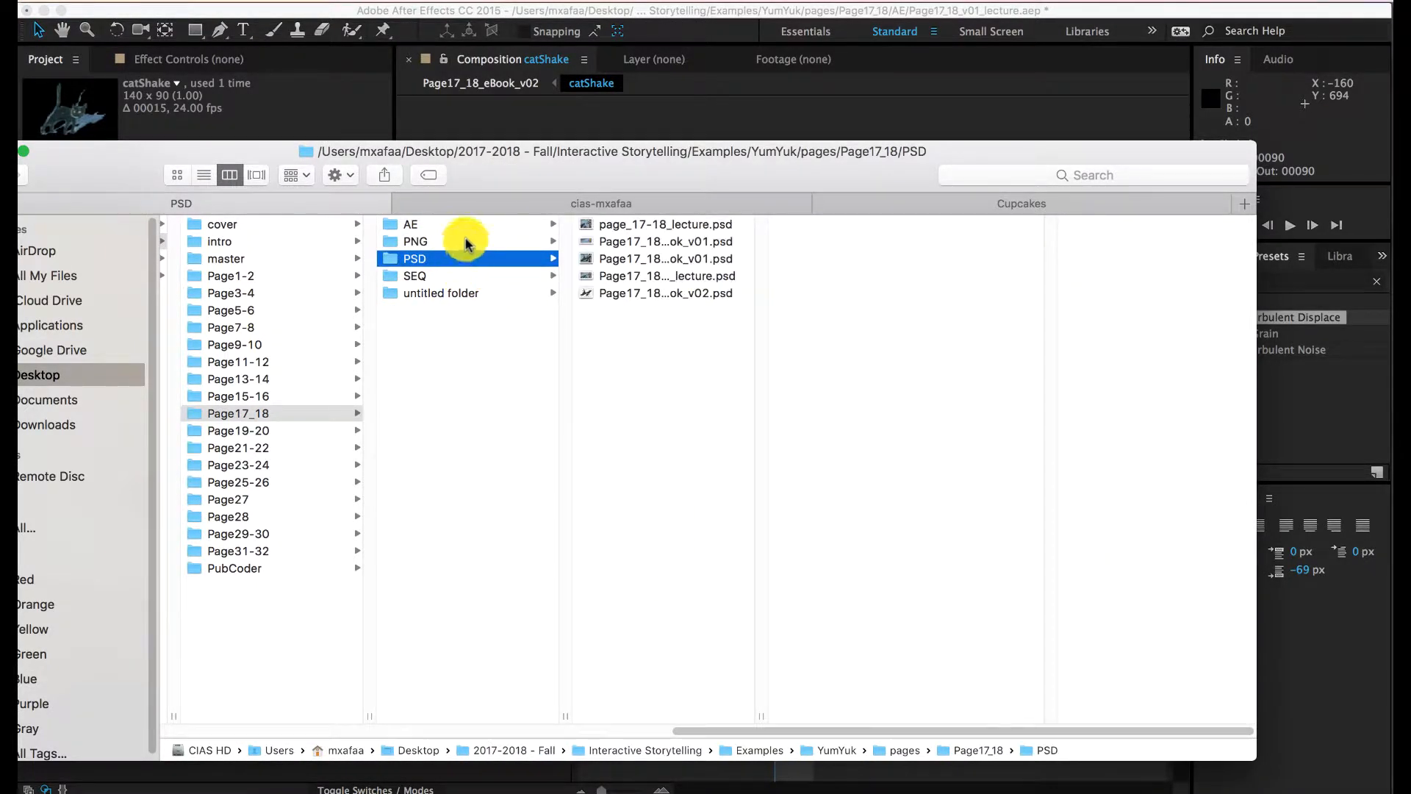
click(466, 240)
click(667, 344)
click(669, 327)
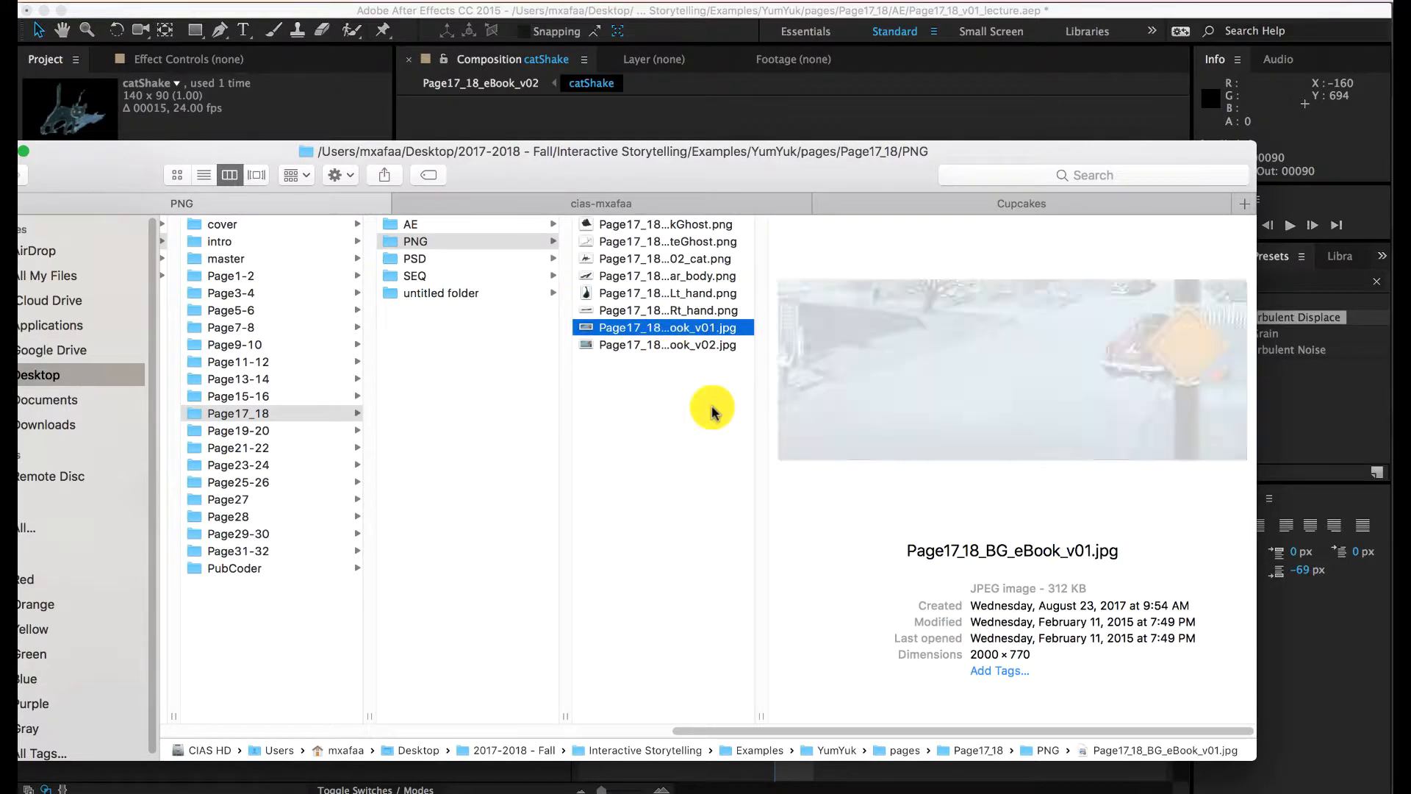
drag(760, 707, 795, 709)
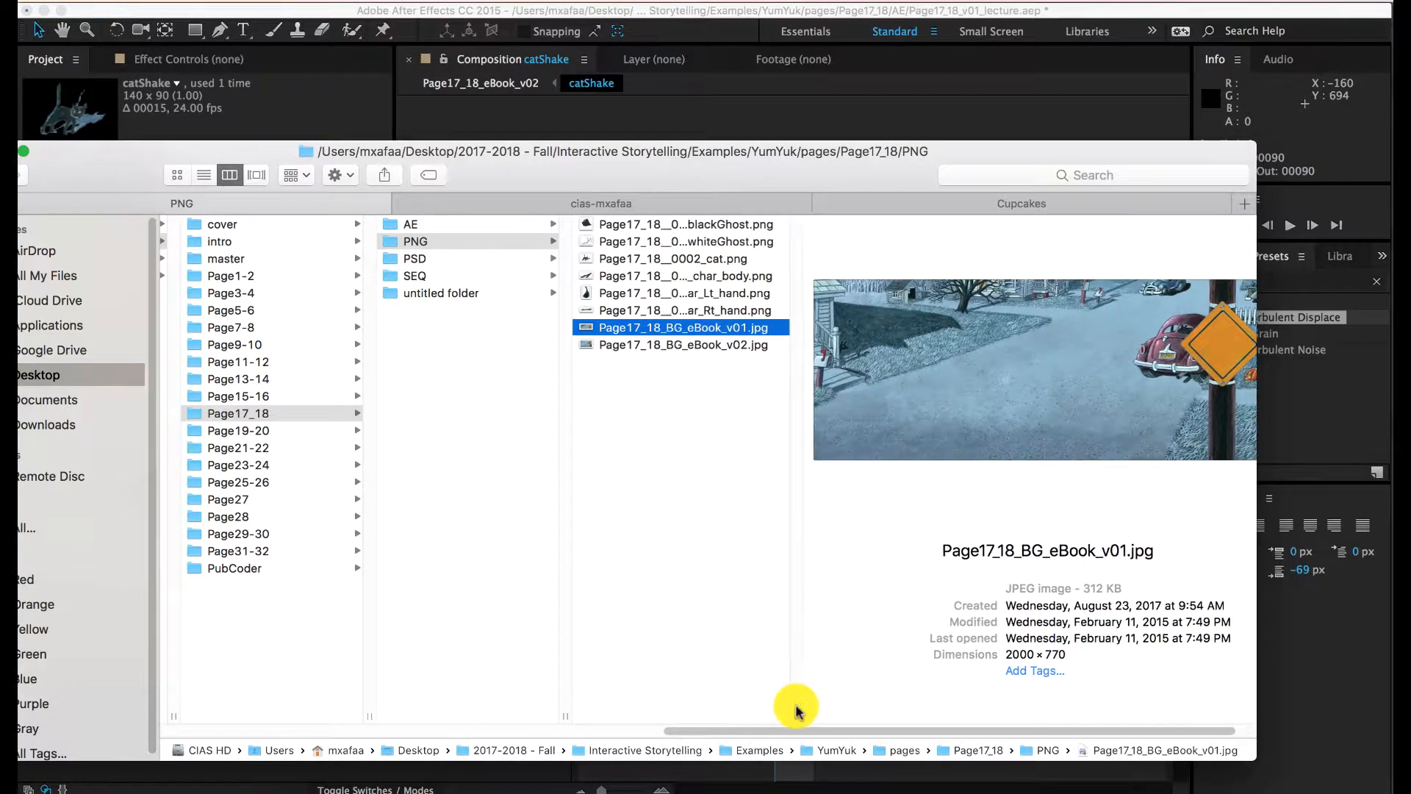
click(701, 345)
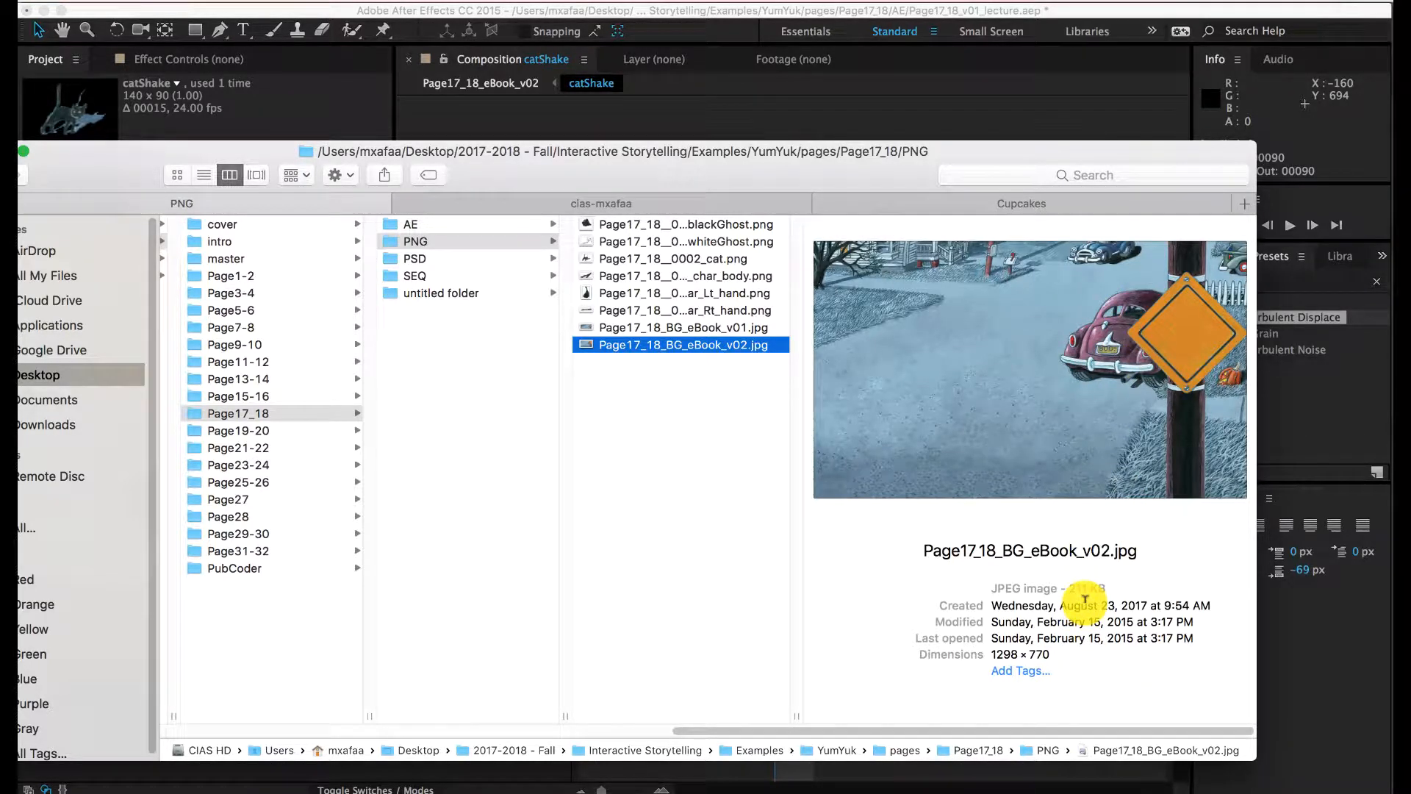
Step: Open the SEQ folder, check the details of blackGhostShake_001.png and look through the rendered sequence files
click(447, 275)
click(657, 225)
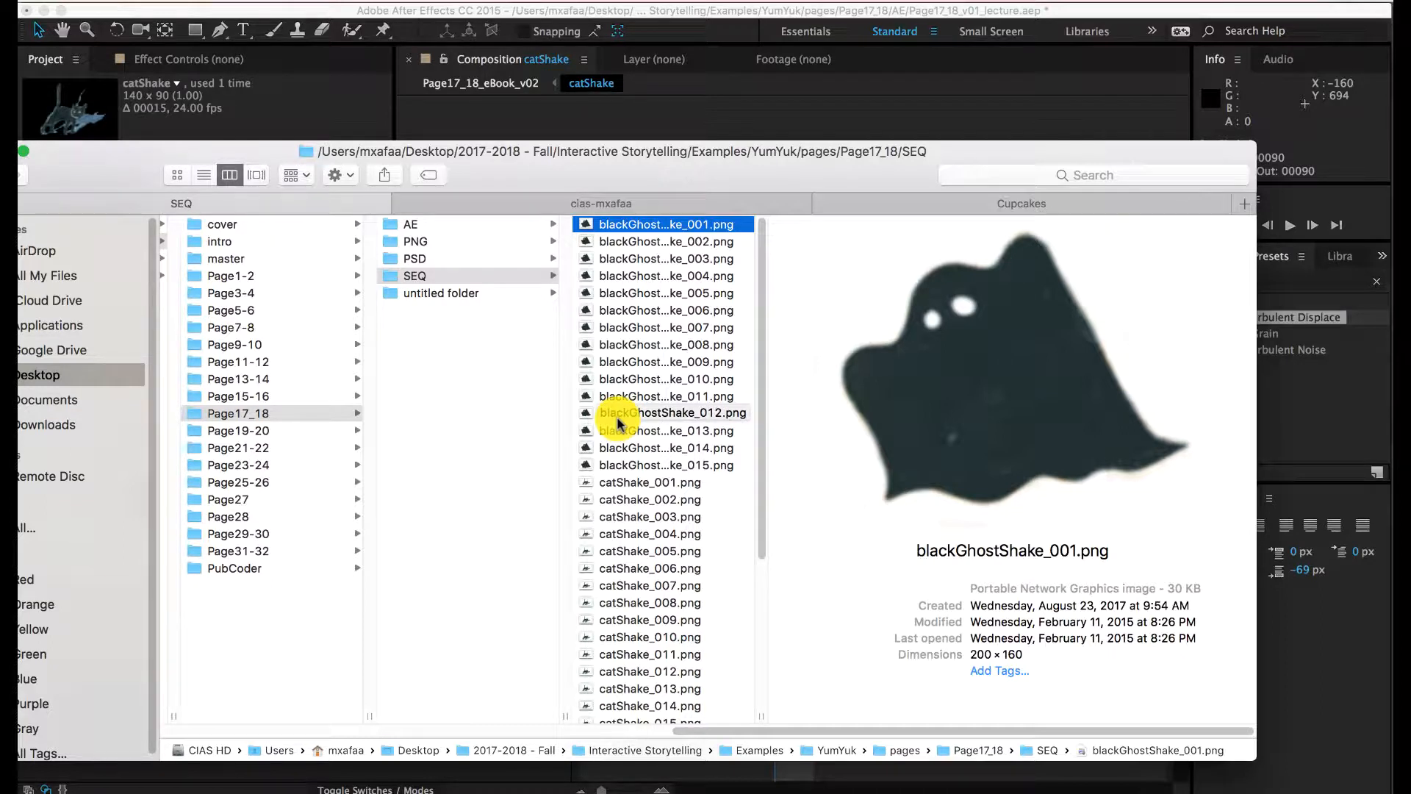
scroll(645, 508, down, 5)
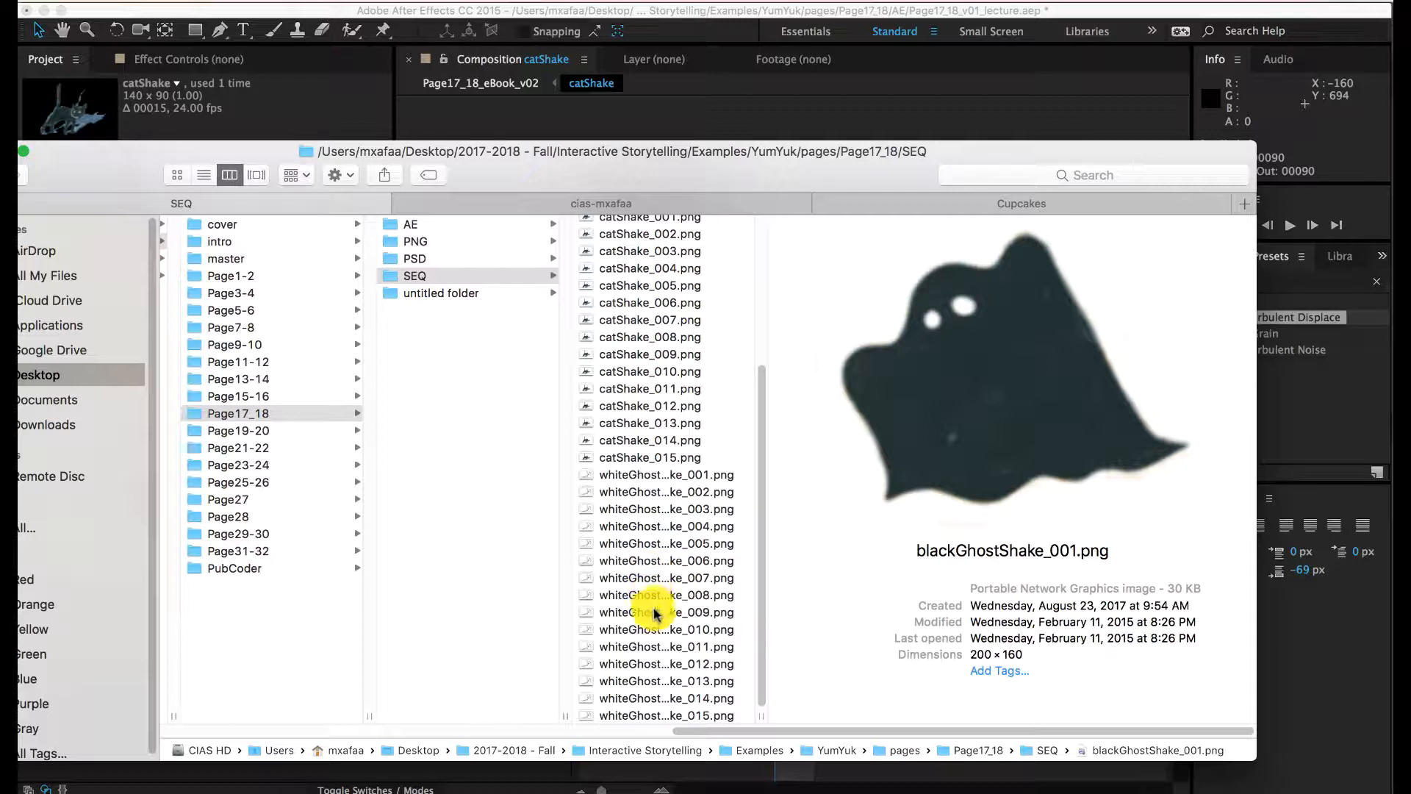
scroll(657, 614, up, 5)
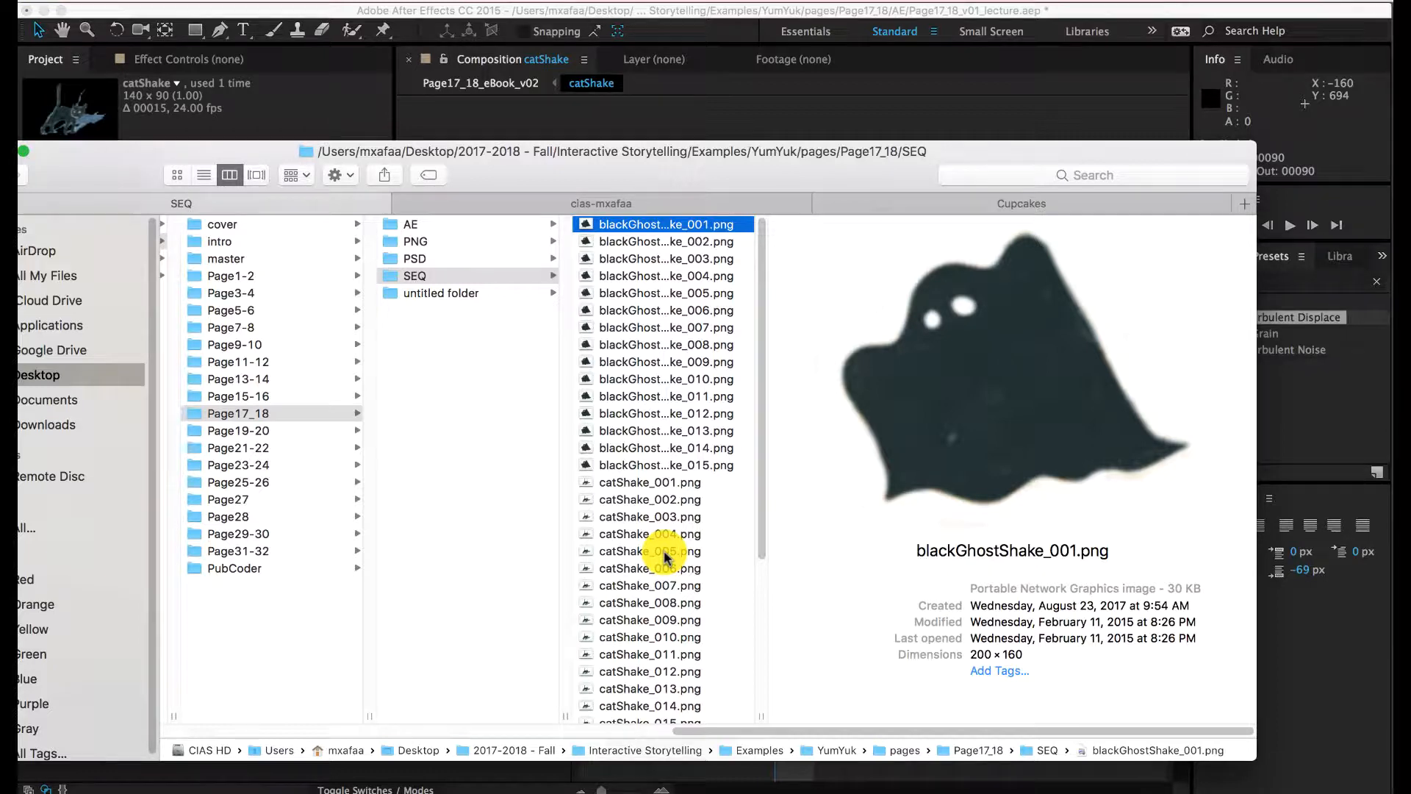
drag(630, 183, 642, 187)
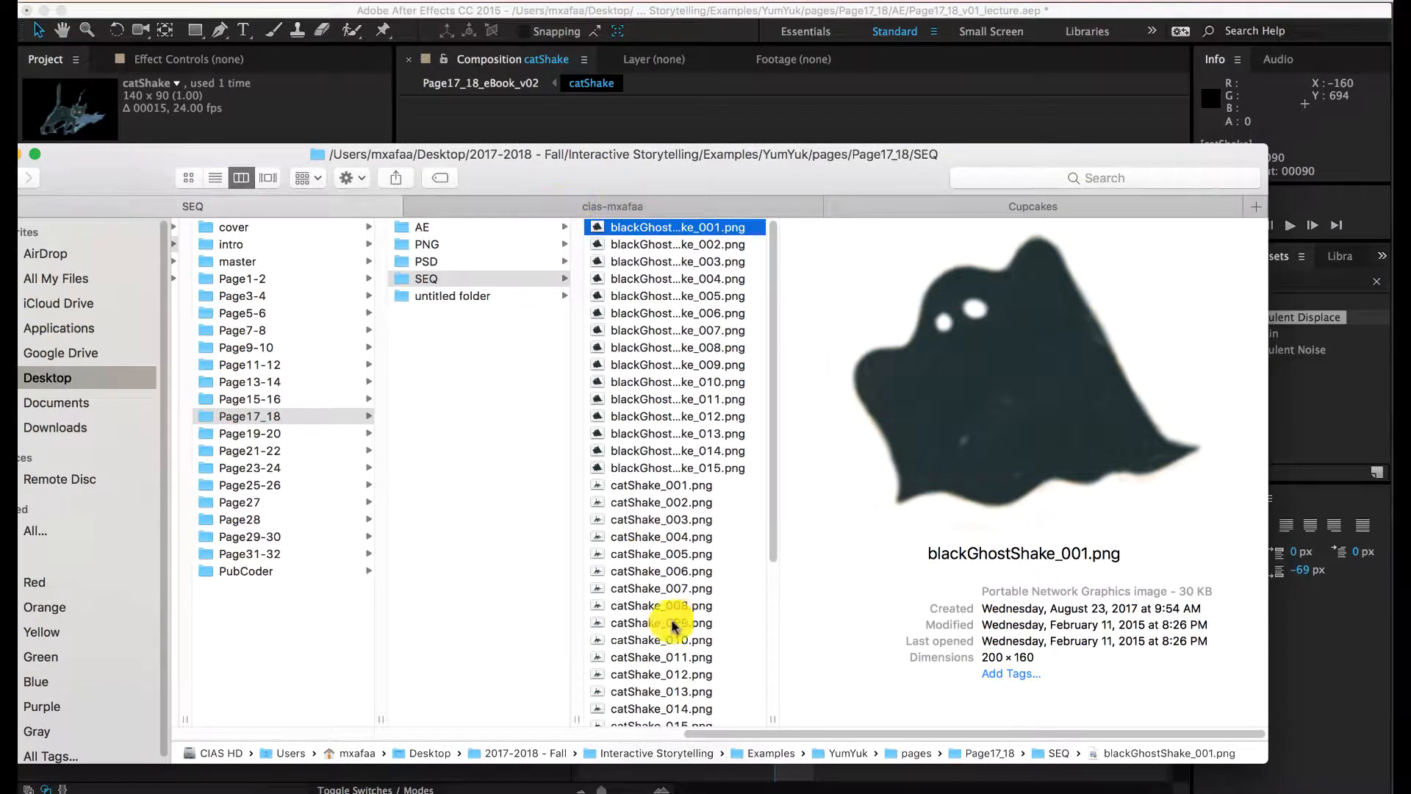
Step: Switch back to After Effects, view the main page composition, then inspect catShake at frame 5 with 400% magnification
click(676, 783)
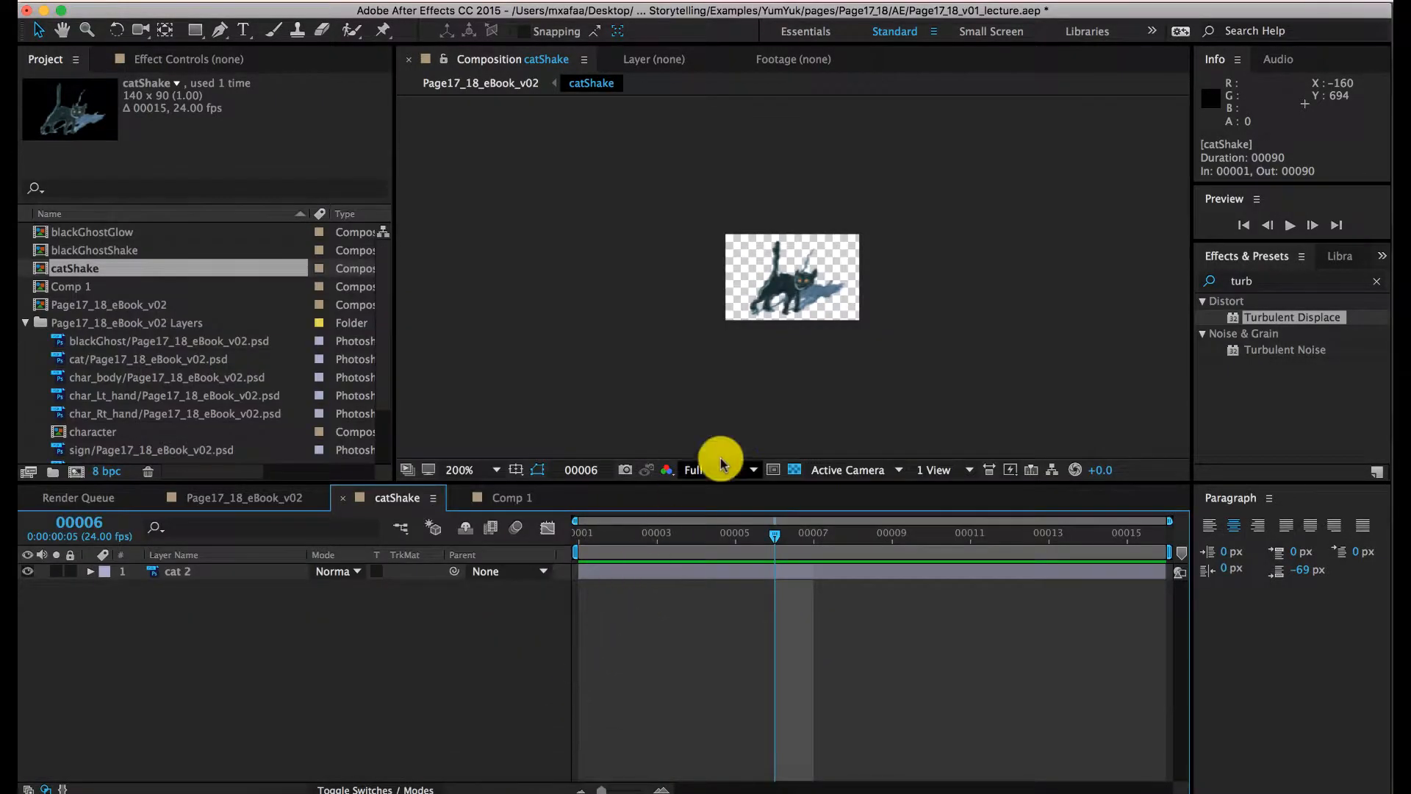
click(231, 497)
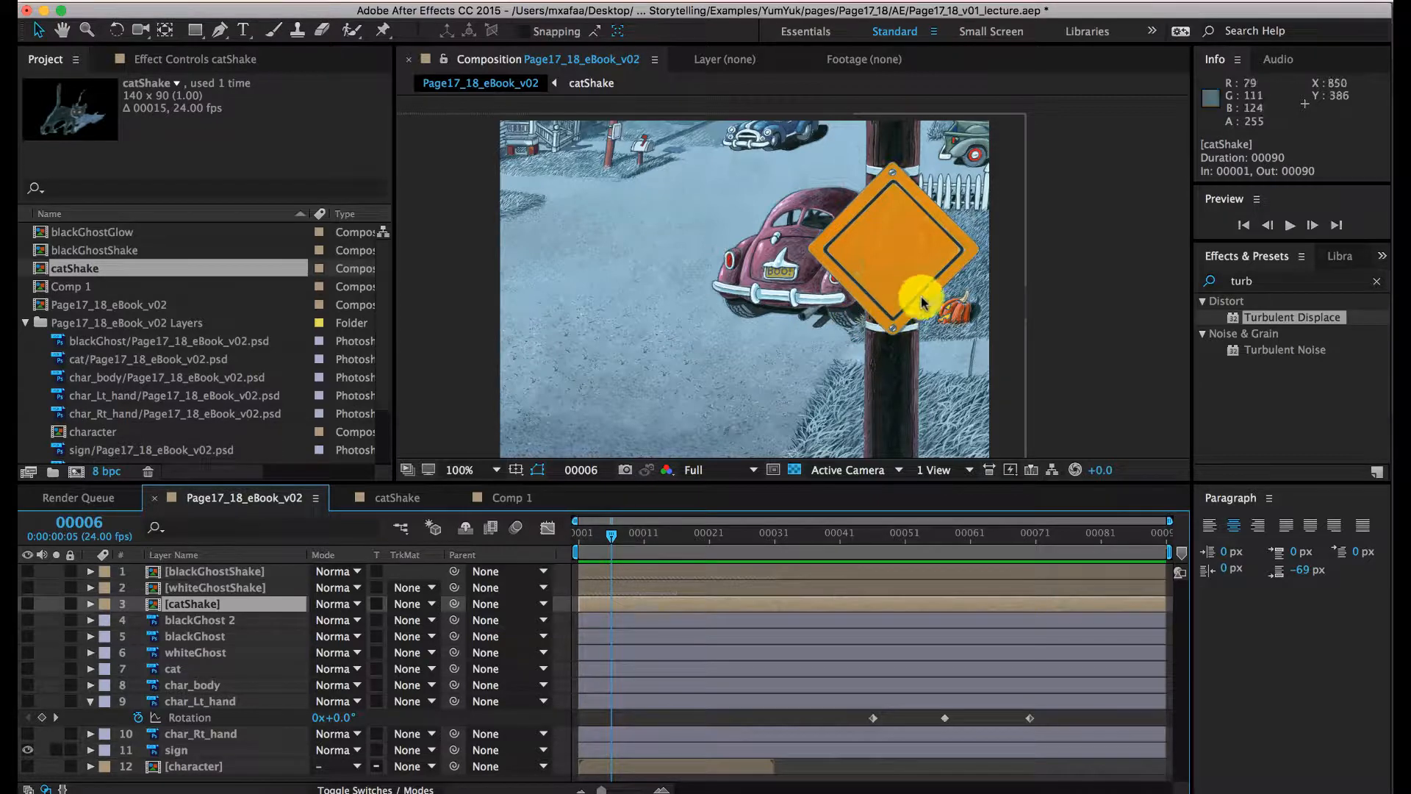
click(382, 504)
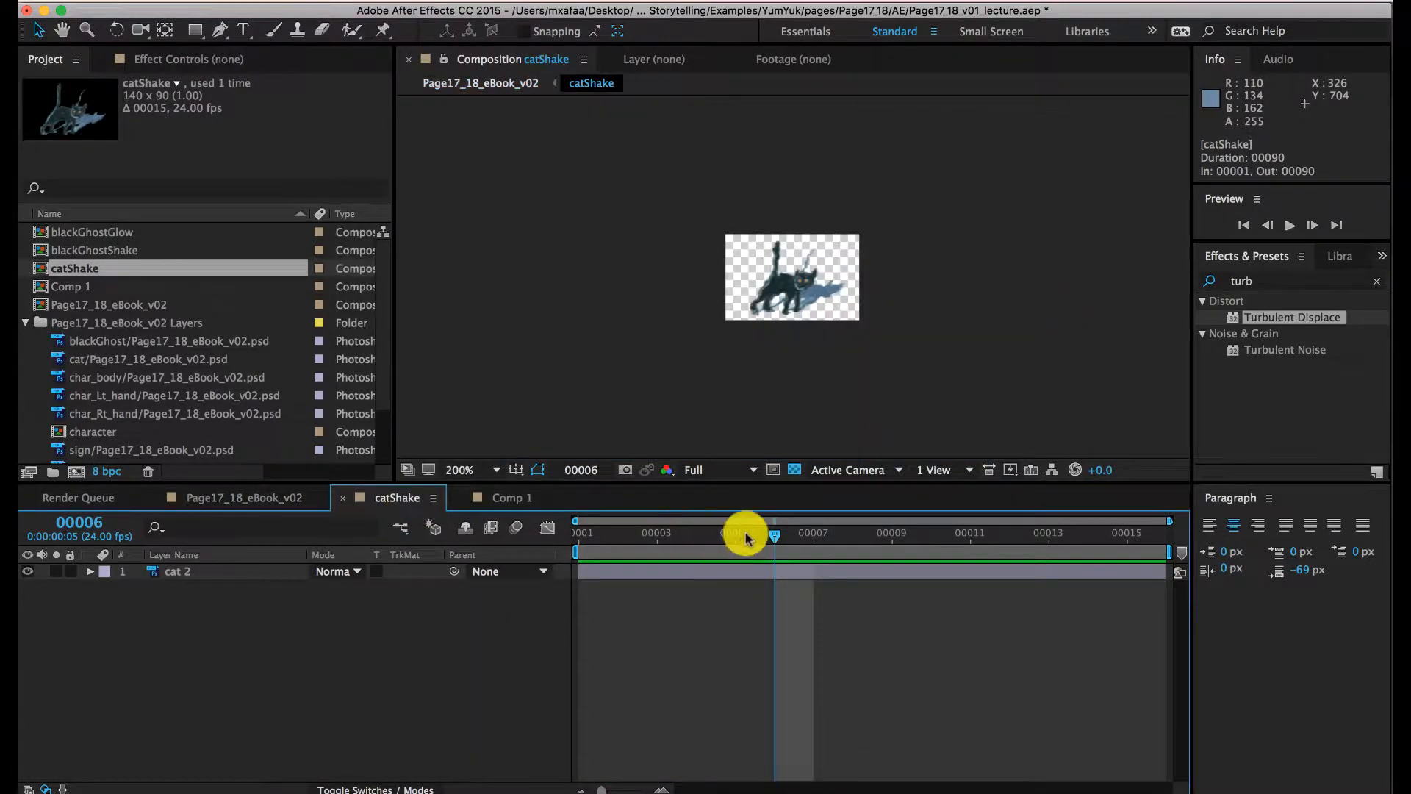
mouse_move(750, 537)
mouse_down()
mouse_move(660, 537)
mouse_move(798, 537)
mouse_move(609, 544)
mouse_move(878, 549)
mouse_move(752, 540)
mouse_up()
scroll(805, 298, up, 1)
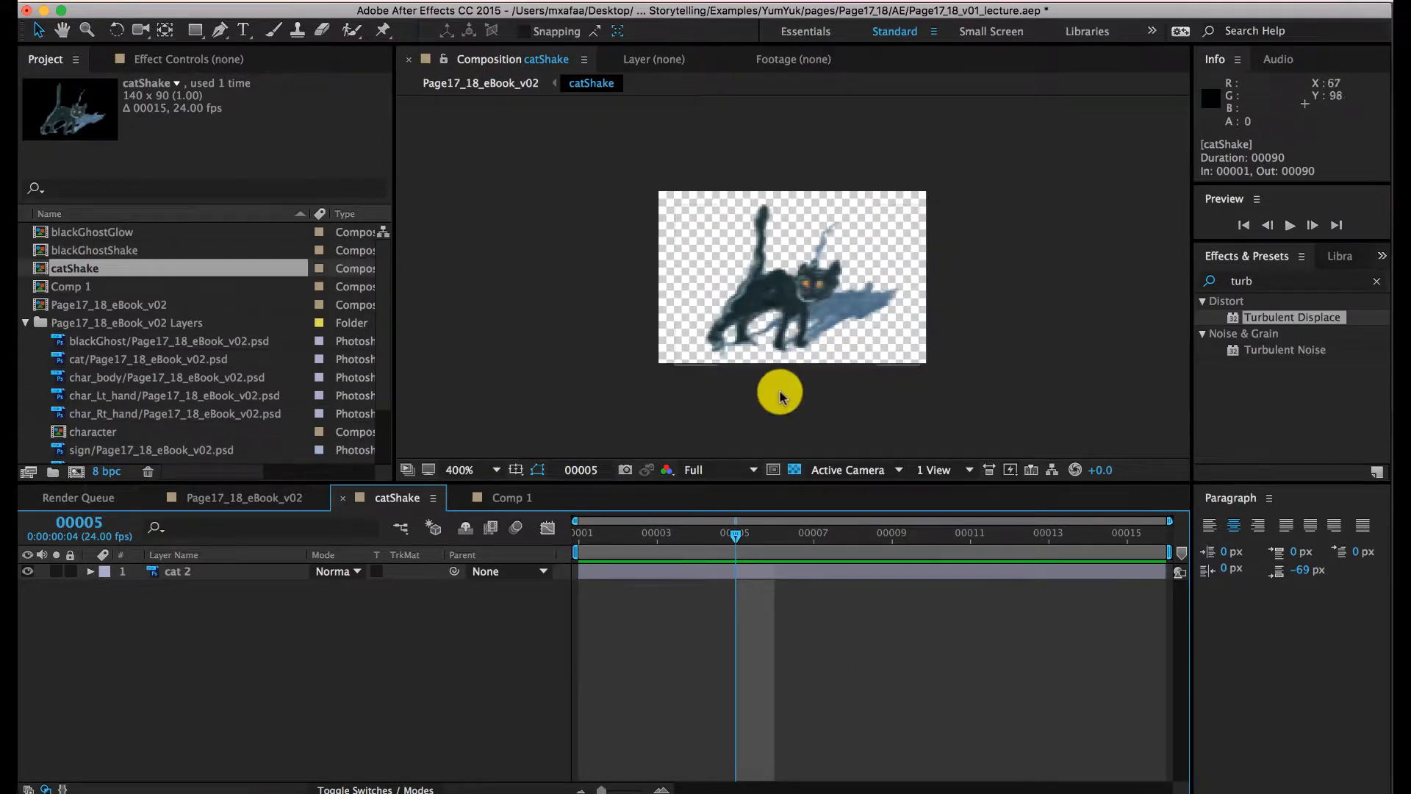
Step: Return to Page17_18_eBook_v02, open the whiteGhostShake composition and scrub it to frame 7
click(221, 497)
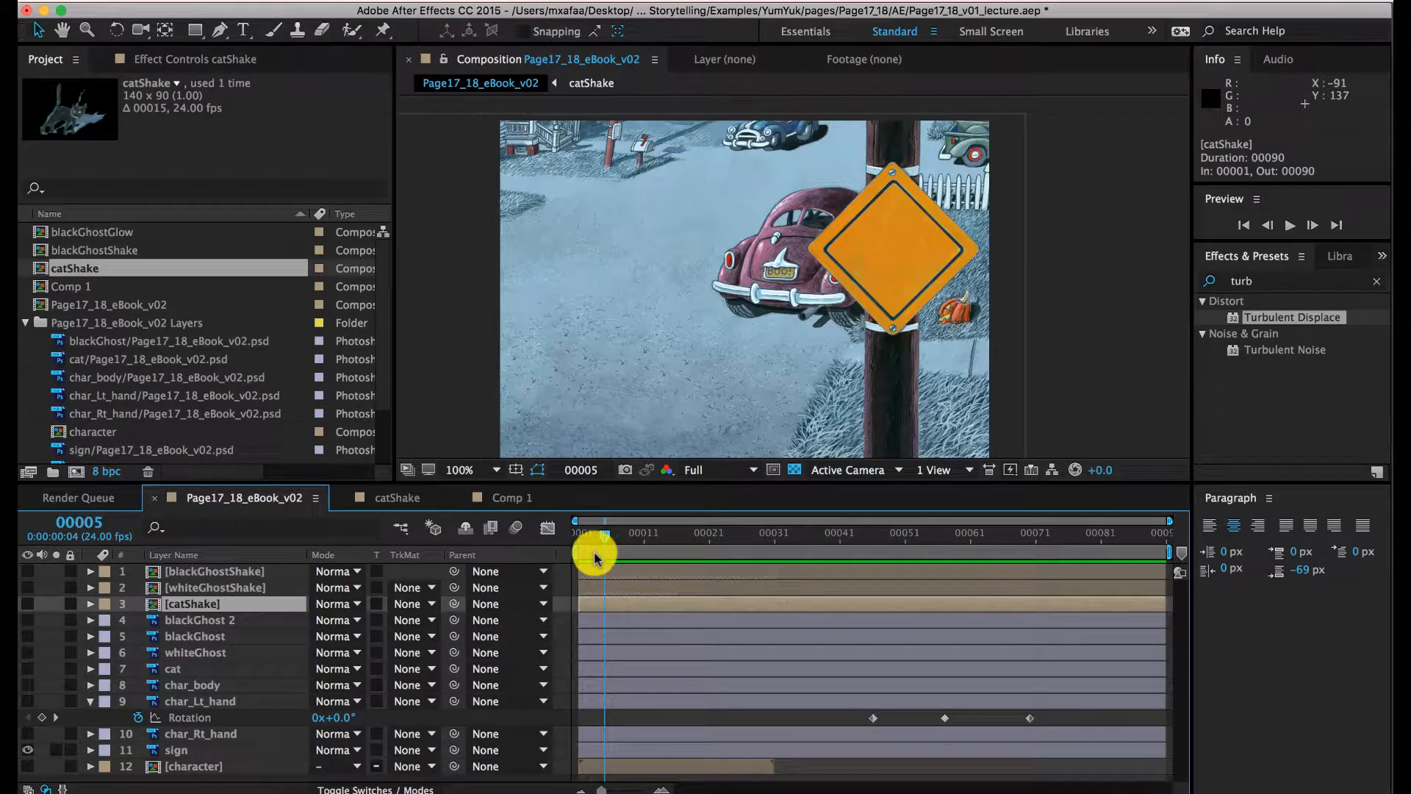
double_click(233, 588)
drag(687, 540, 813, 541)
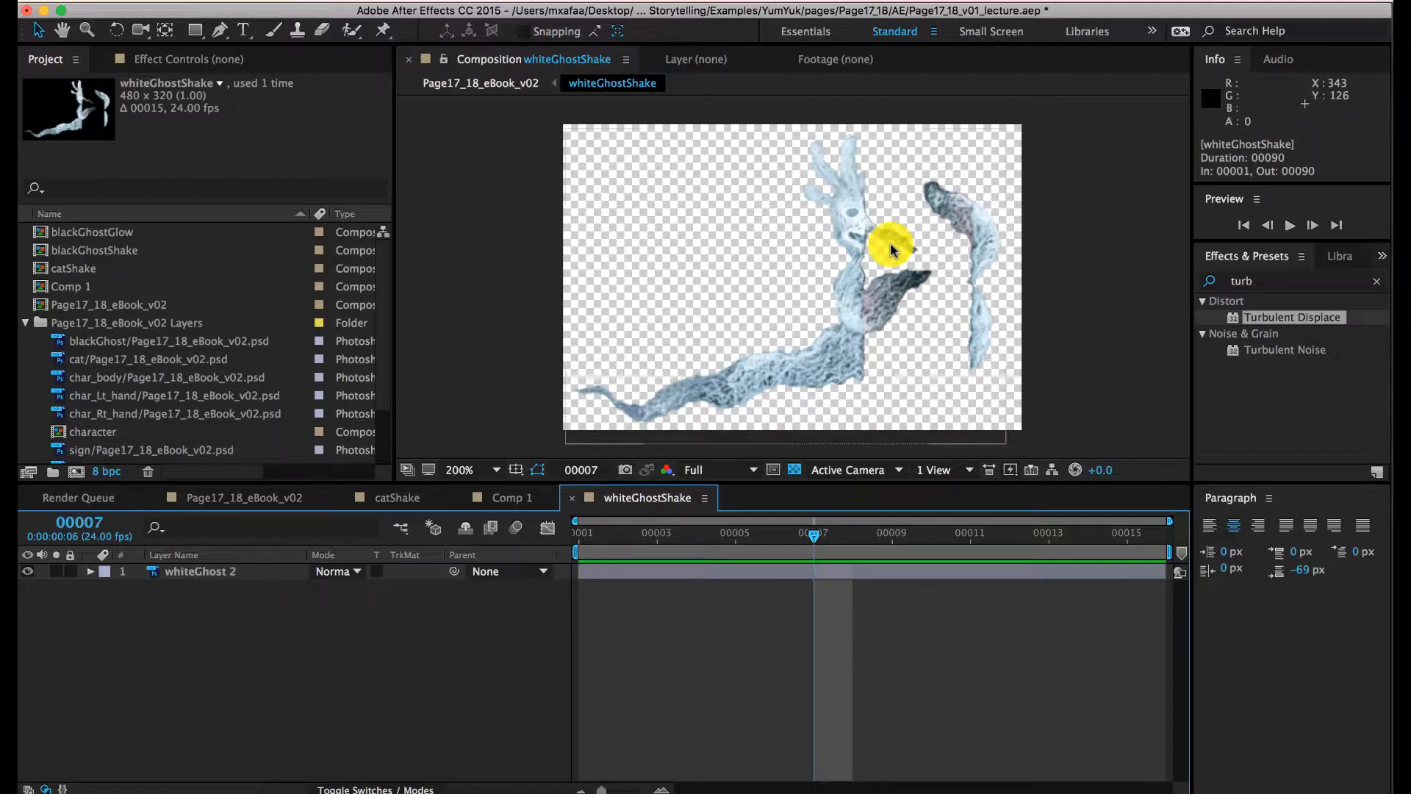
Step: Switch to Finder and compare the contents of Page17_18's SEQ and PNG folders
key(super+Tab)
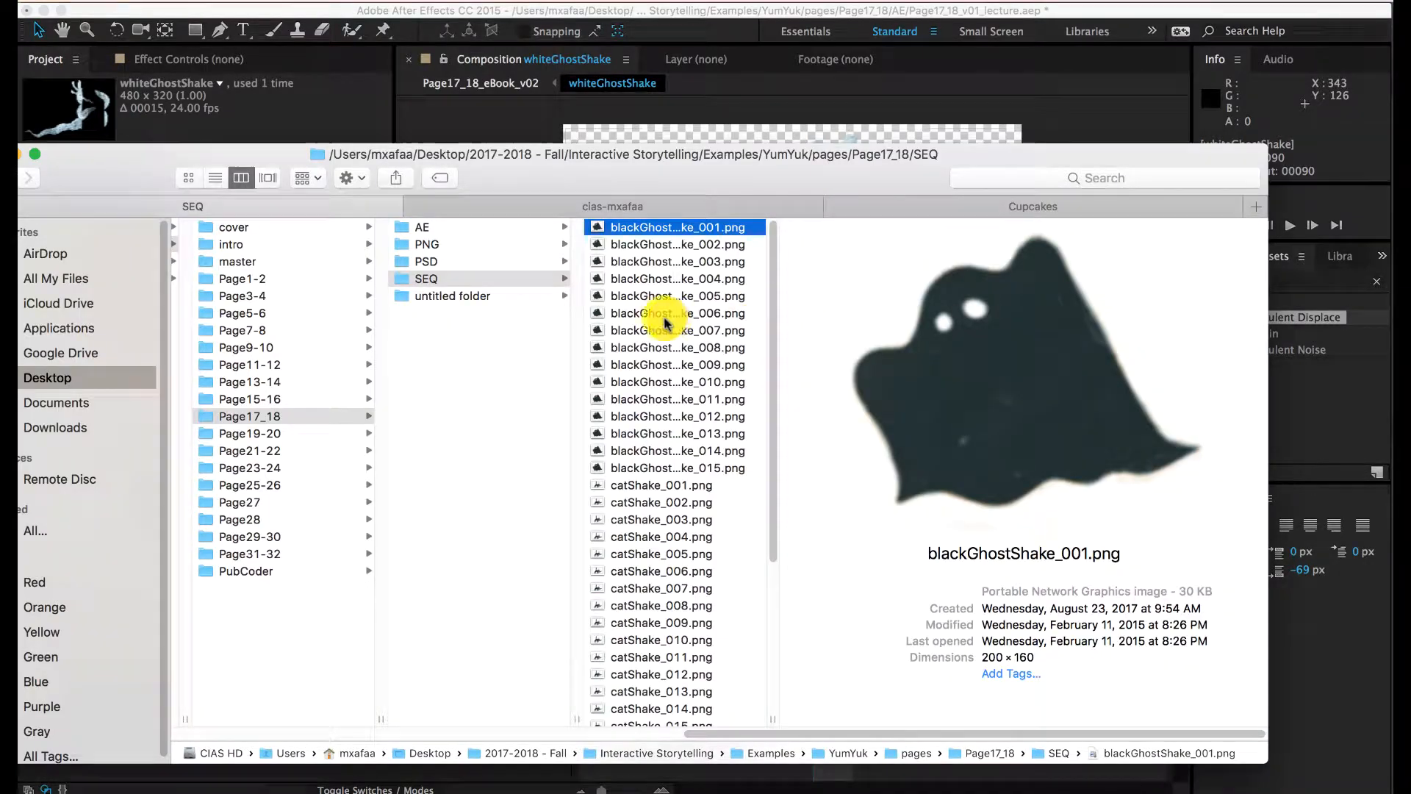
click(430, 277)
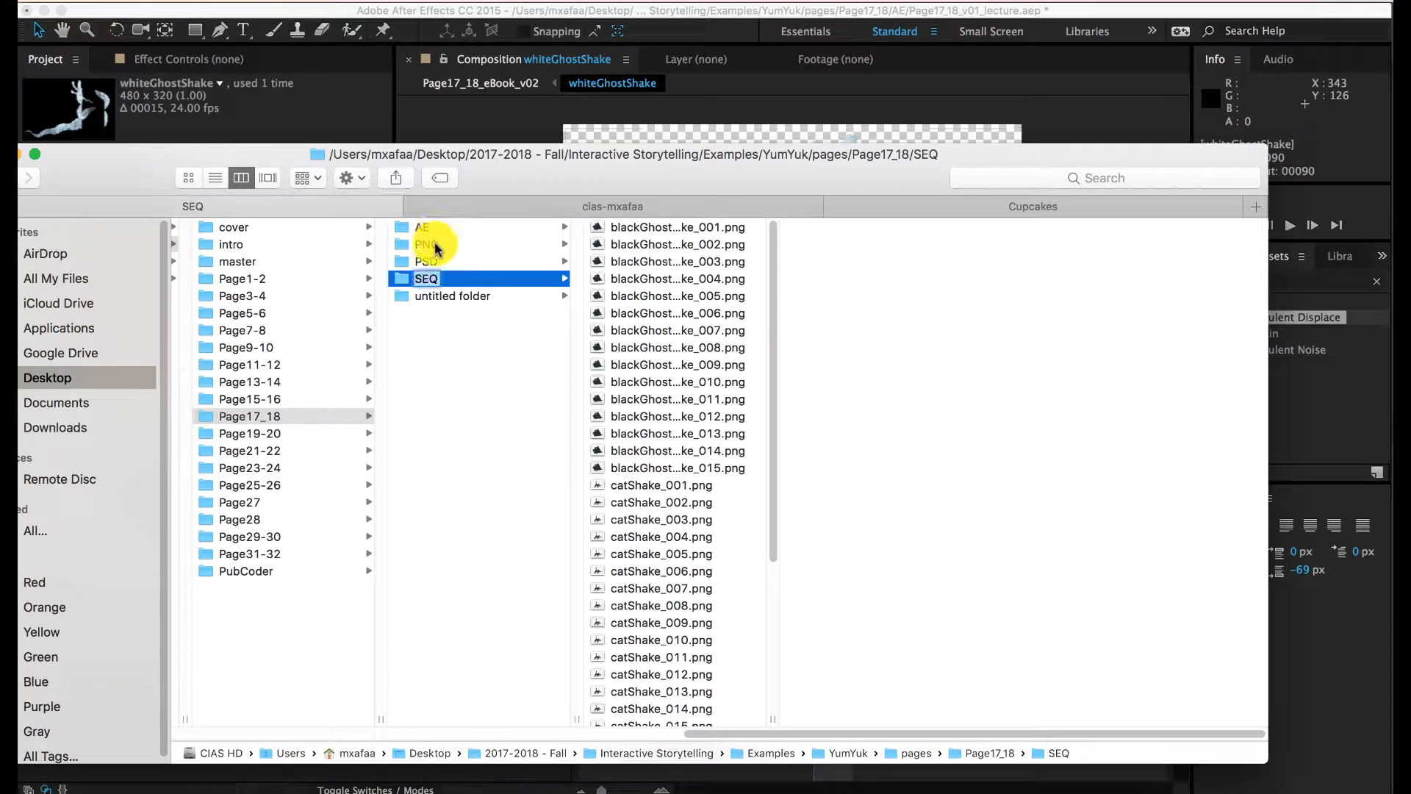
click(430, 244)
click(441, 278)
click(441, 245)
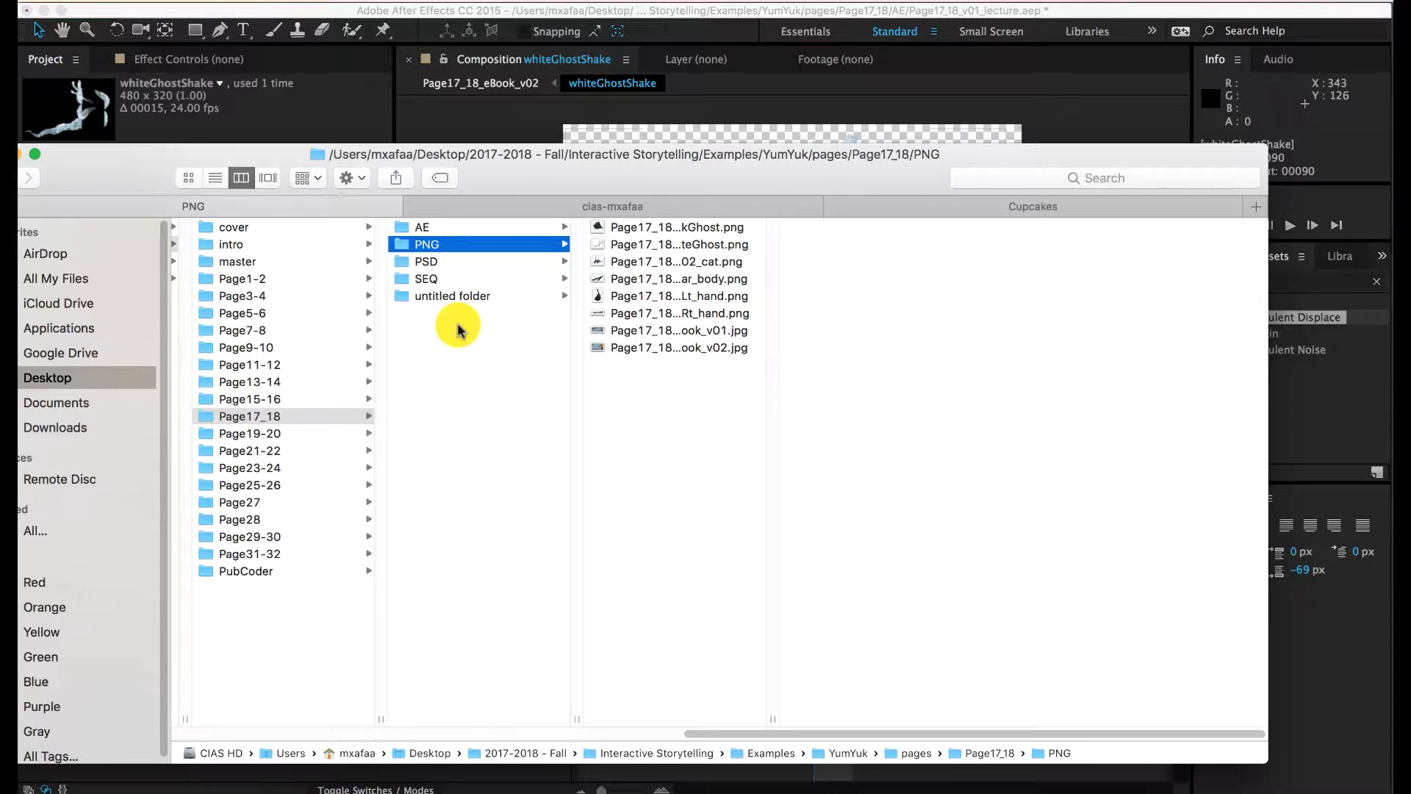
Step: Go up to the pages folder, look into the Page9-10 and Page15-16 folders, and open Page17_18
click(274, 626)
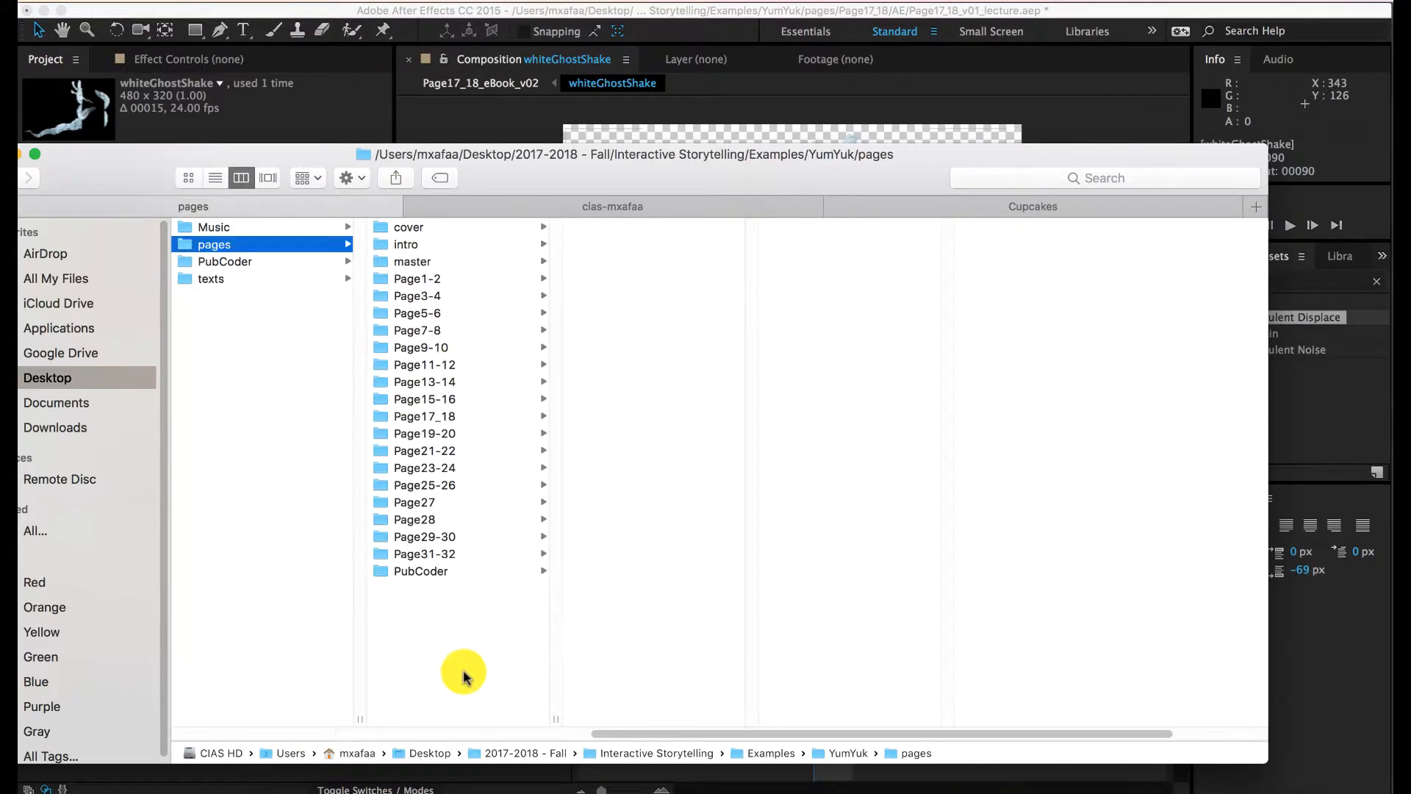
drag(608, 732, 575, 733)
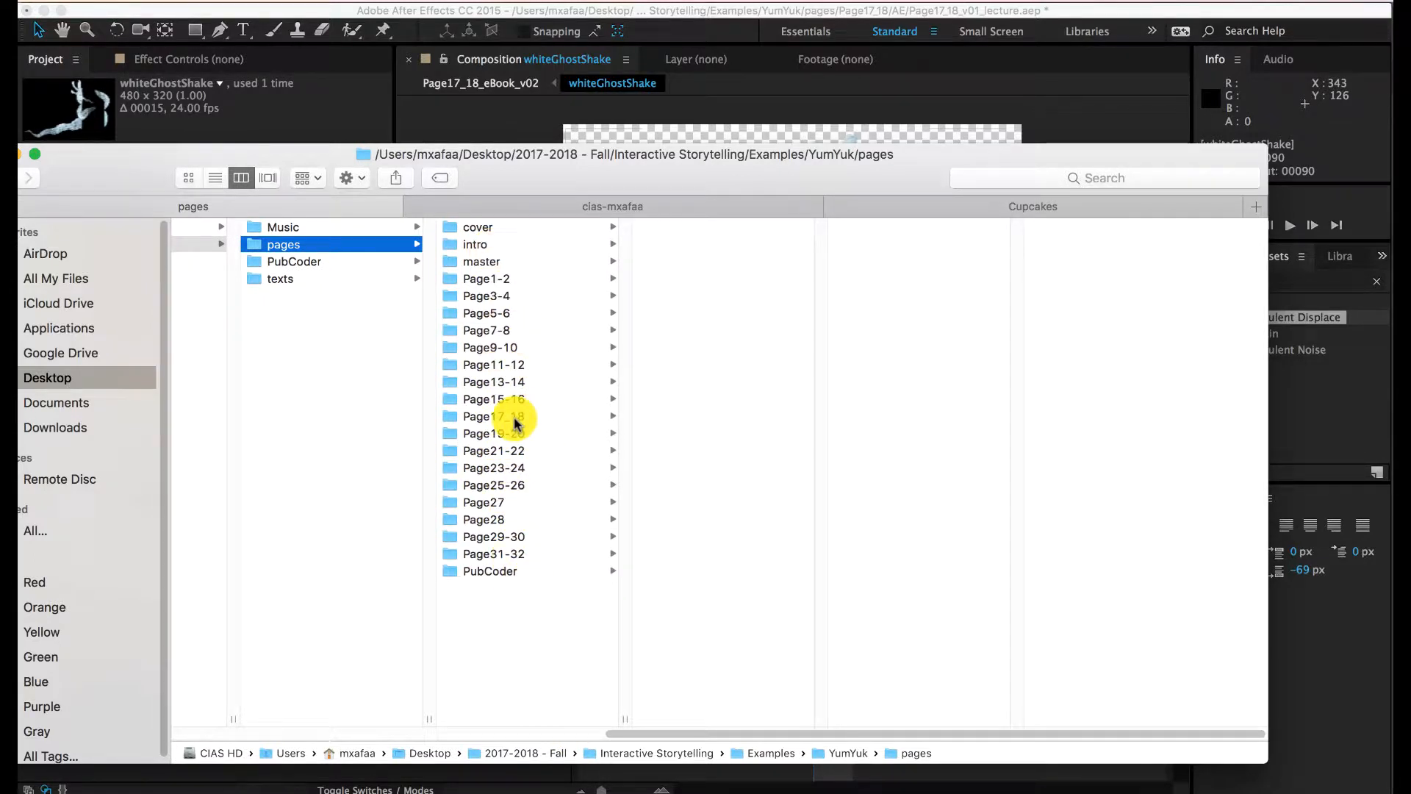
click(513, 350)
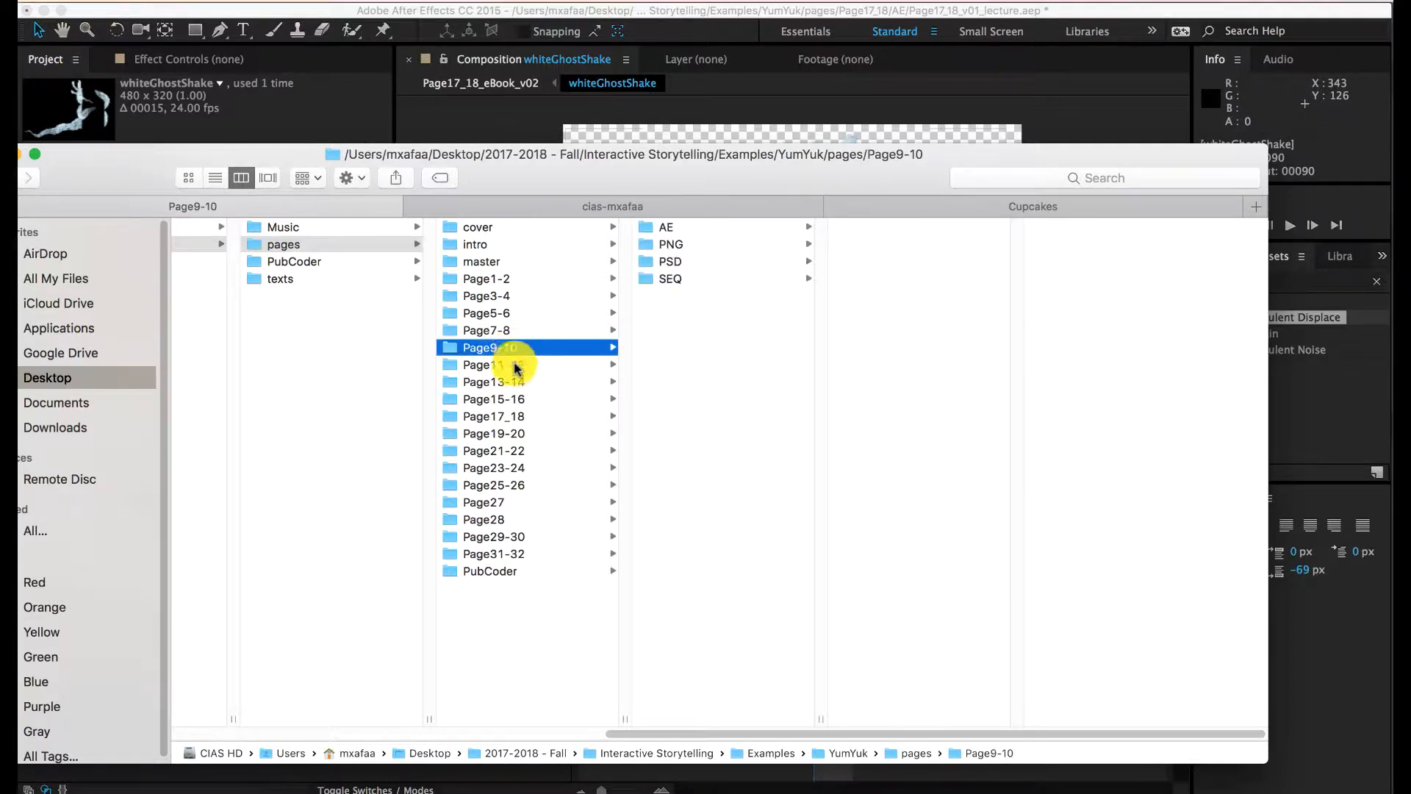
click(517, 399)
click(523, 416)
Step: Look through the SEQ folder of Page17_18 to its end, and view its PSD and PNG folders
click(665, 278)
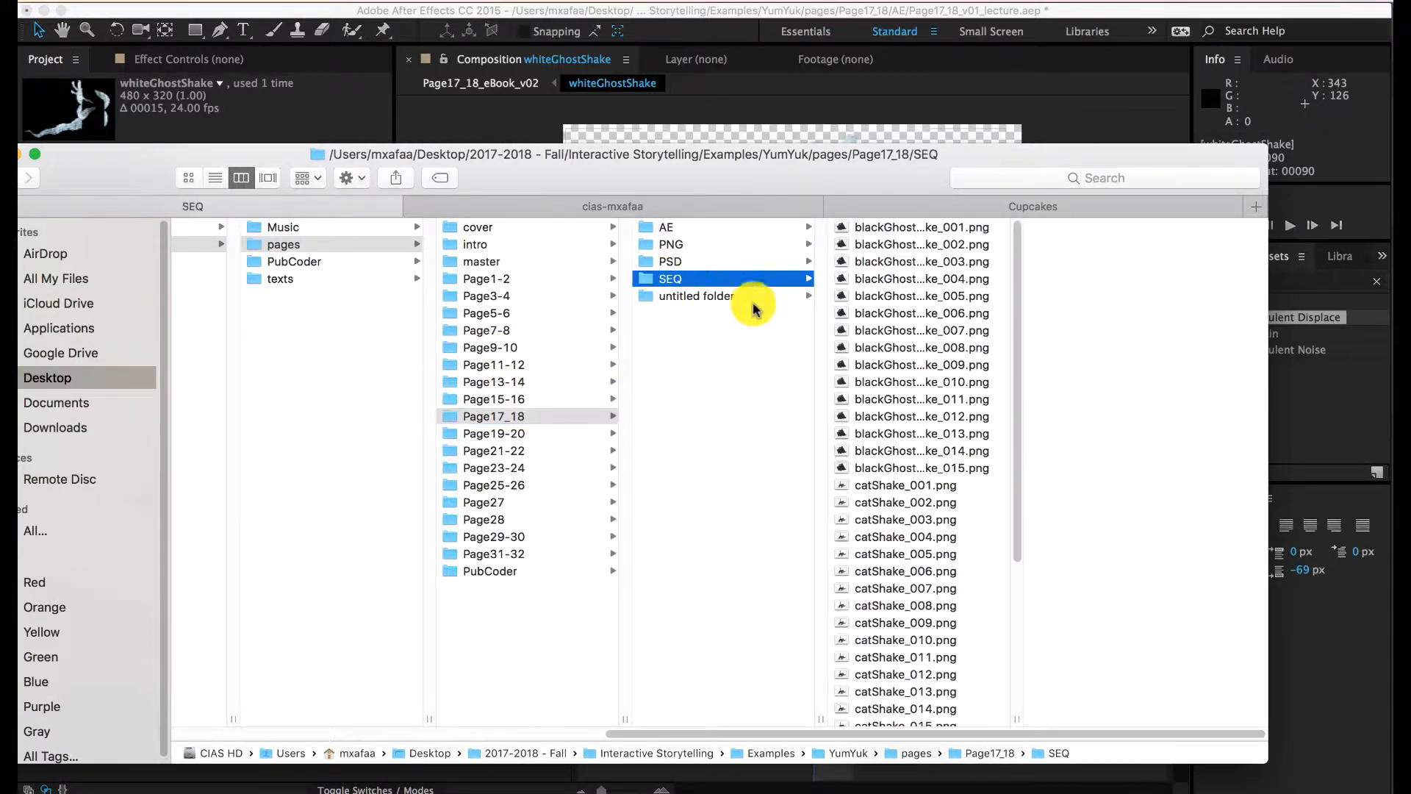
scroll(912, 529, down, 5)
scroll(892, 591, up, 5)
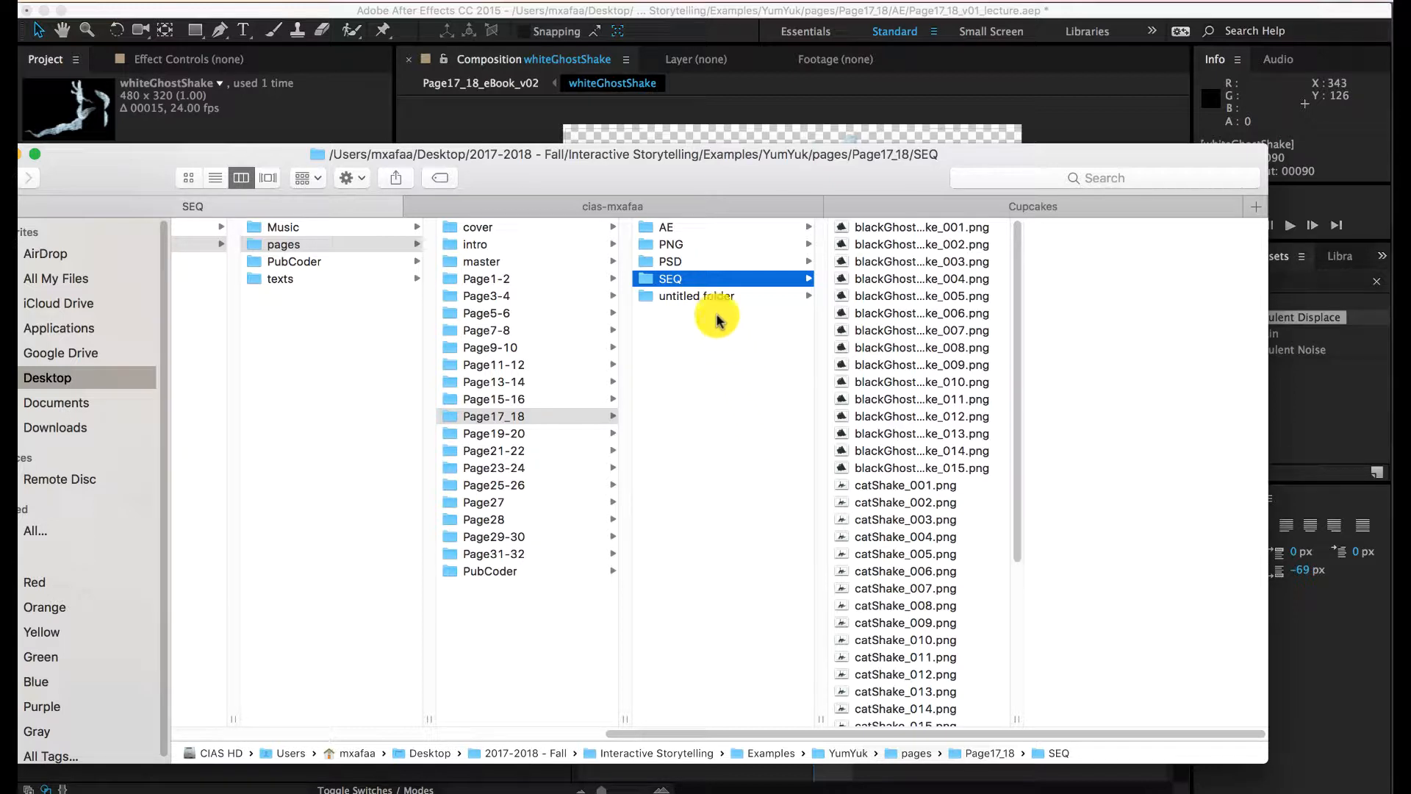
click(752, 264)
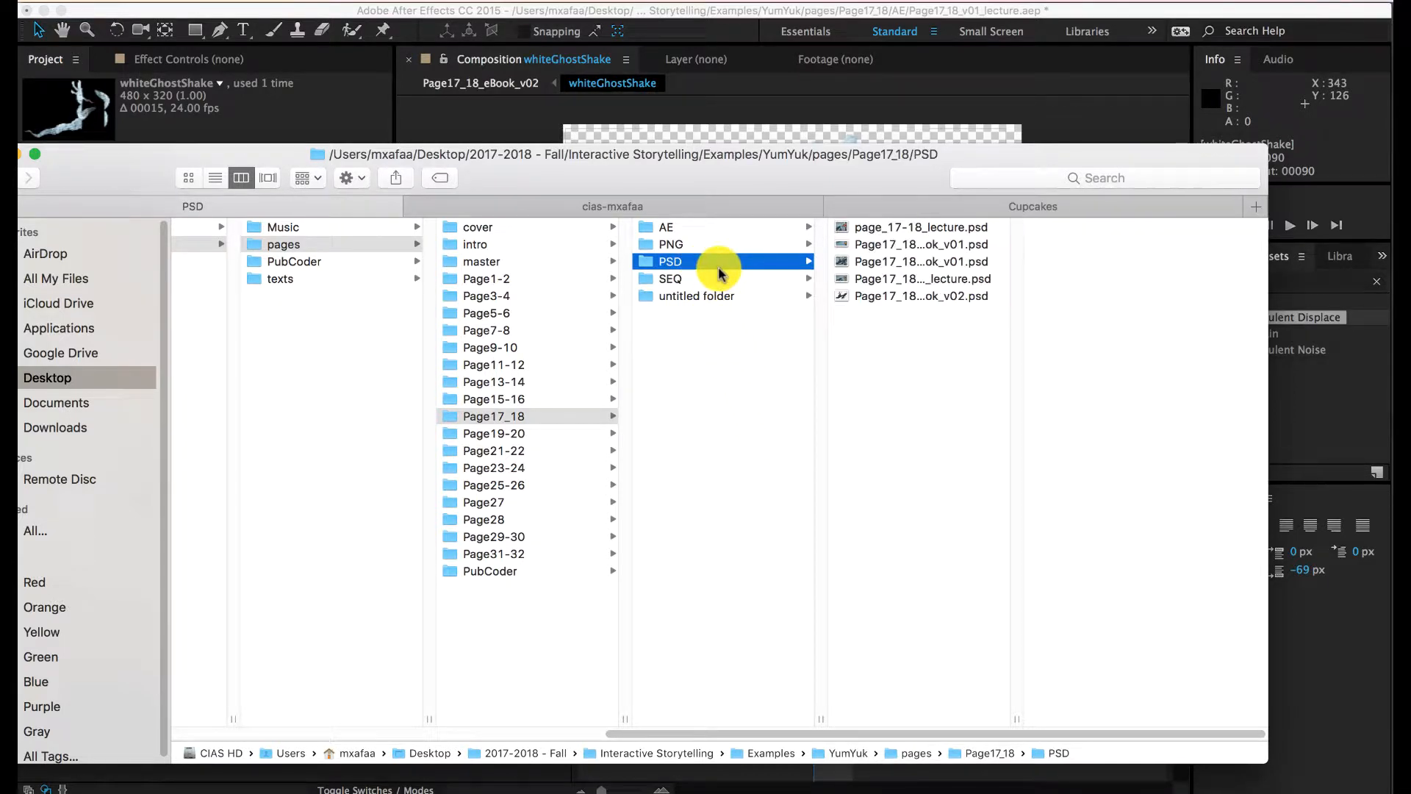
click(710, 250)
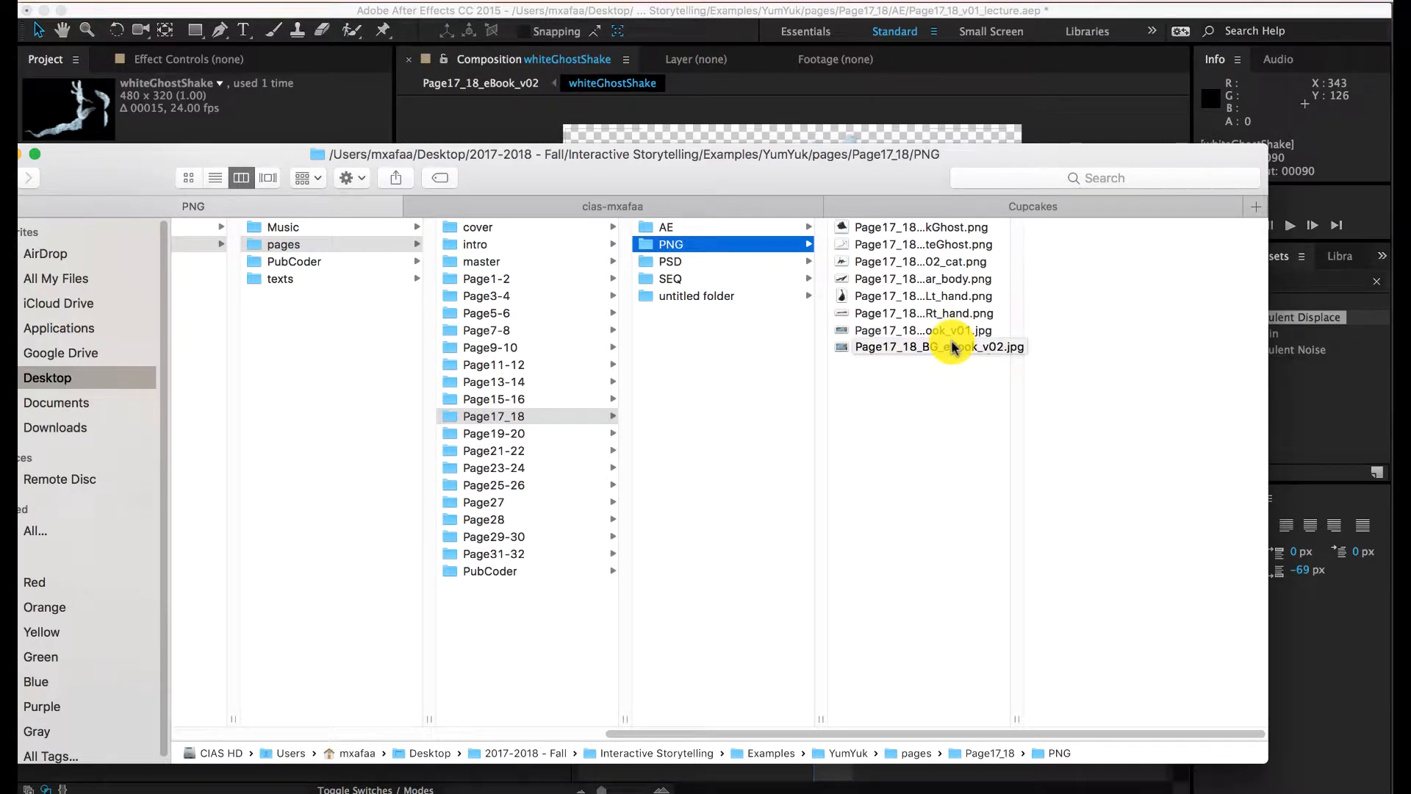
Step: Review the SEQ listing again, look into the AE folder and go back to the Page17_18 folder
click(743, 280)
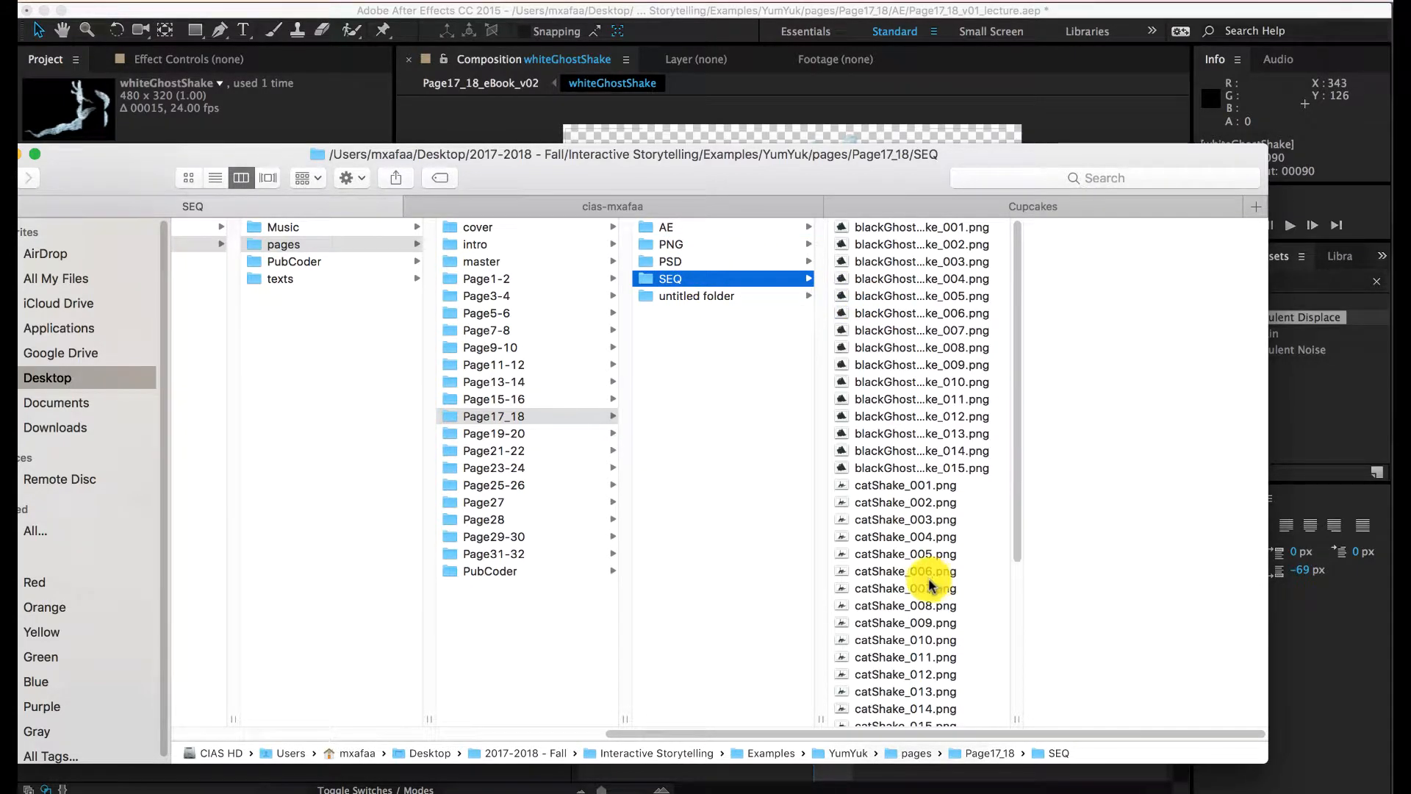
scroll(927, 544, down, 5)
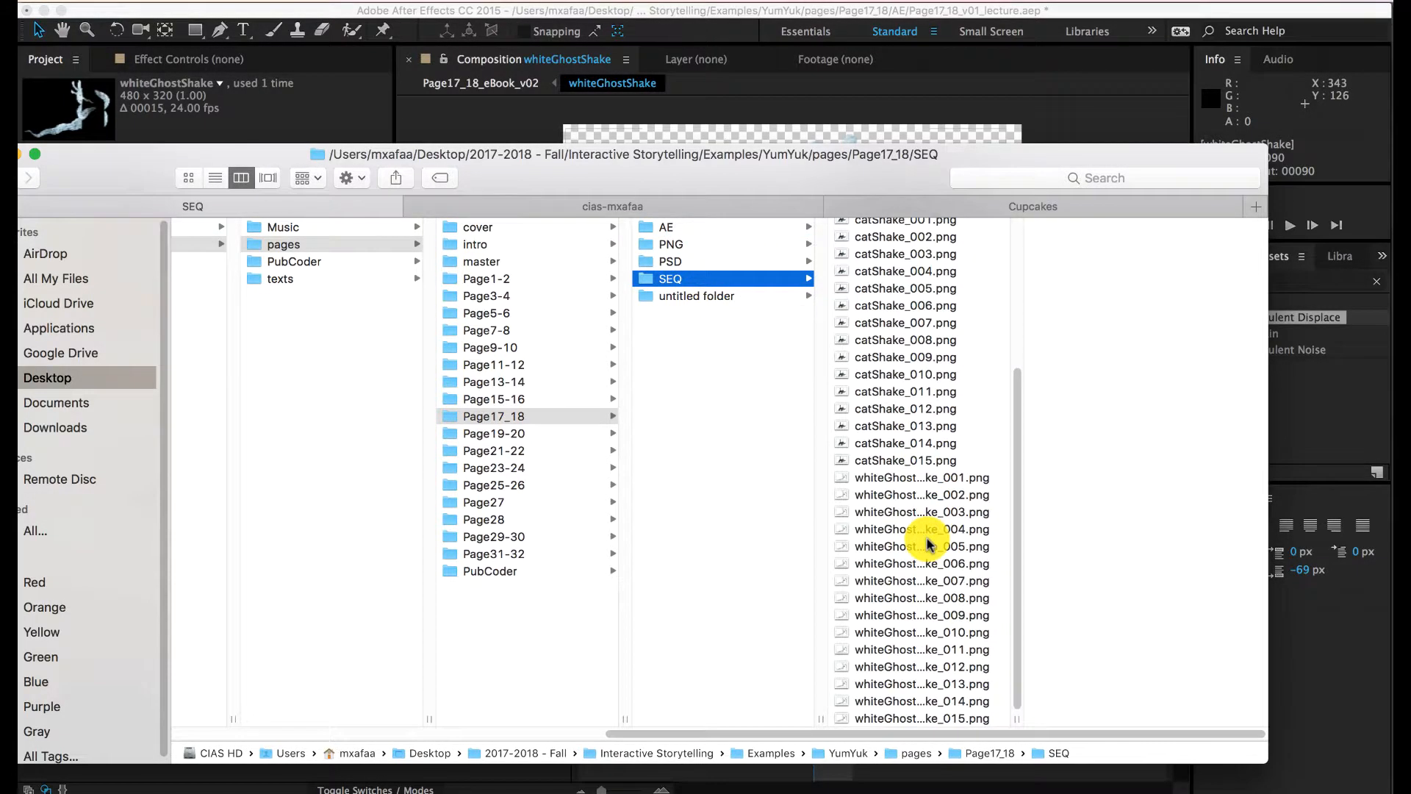
scroll(928, 544, up, 5)
click(704, 229)
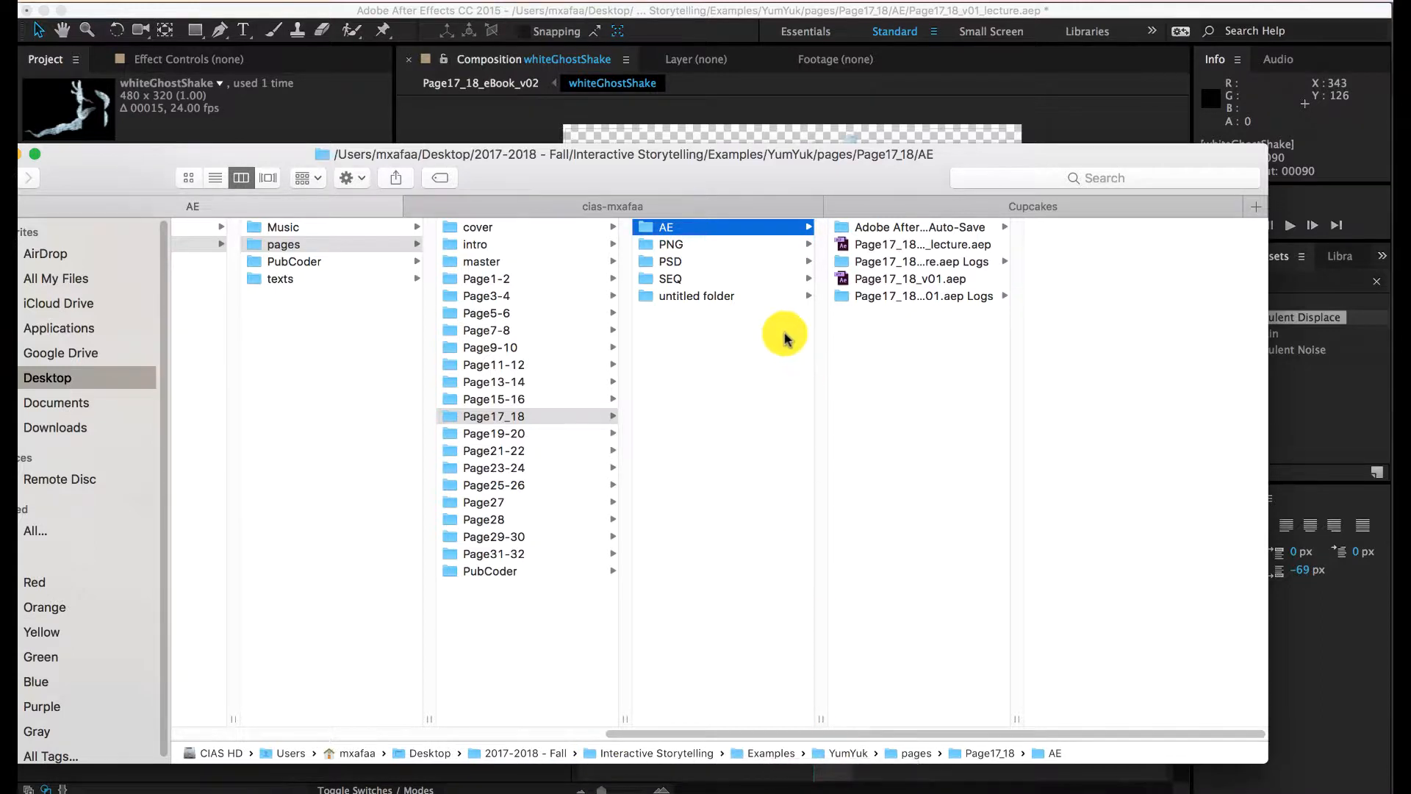
click(533, 416)
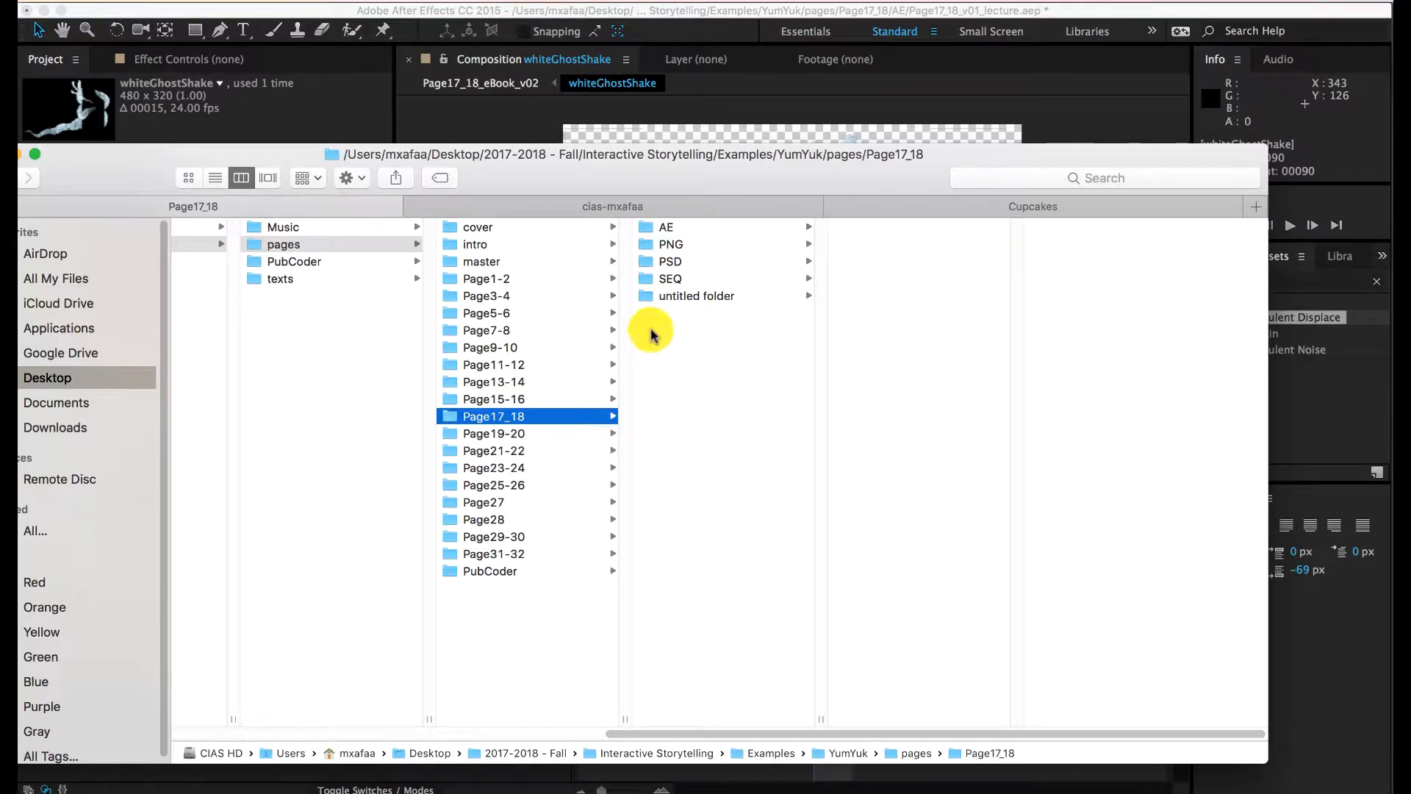
Step: Open Page17_18's PNG folder, widen its column to show full file names, and preview the black and white ghost images
click(675, 244)
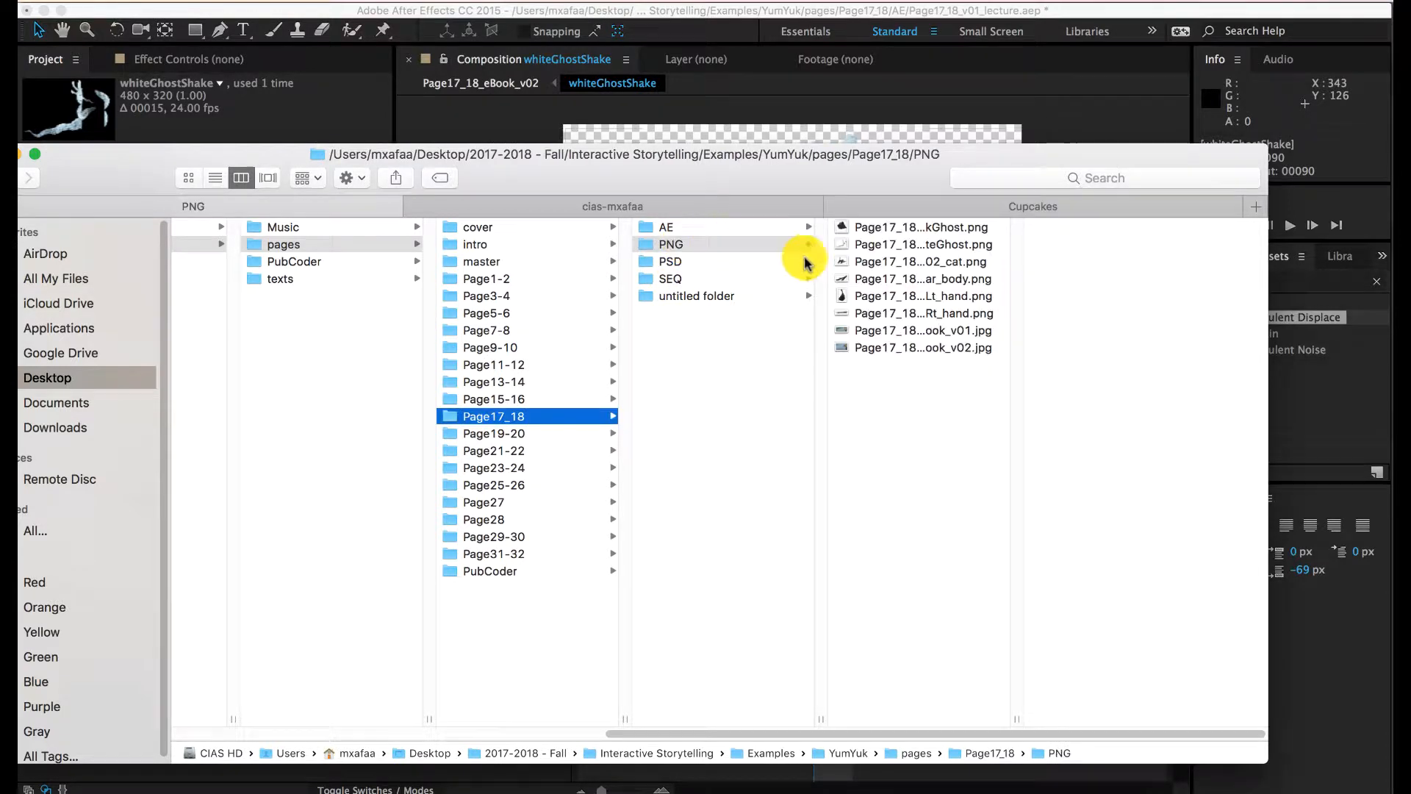
drag(1018, 718, 1103, 718)
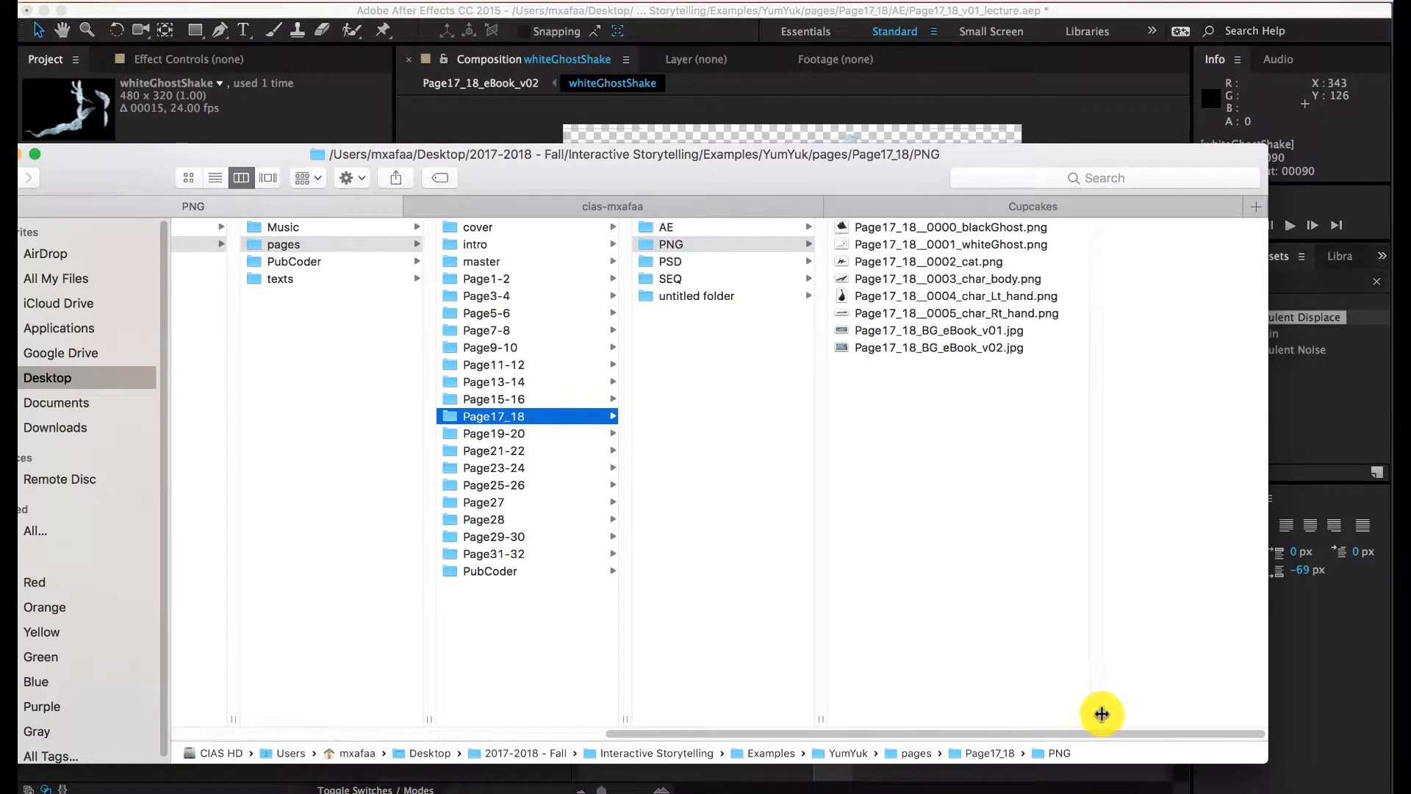
key(super+a)
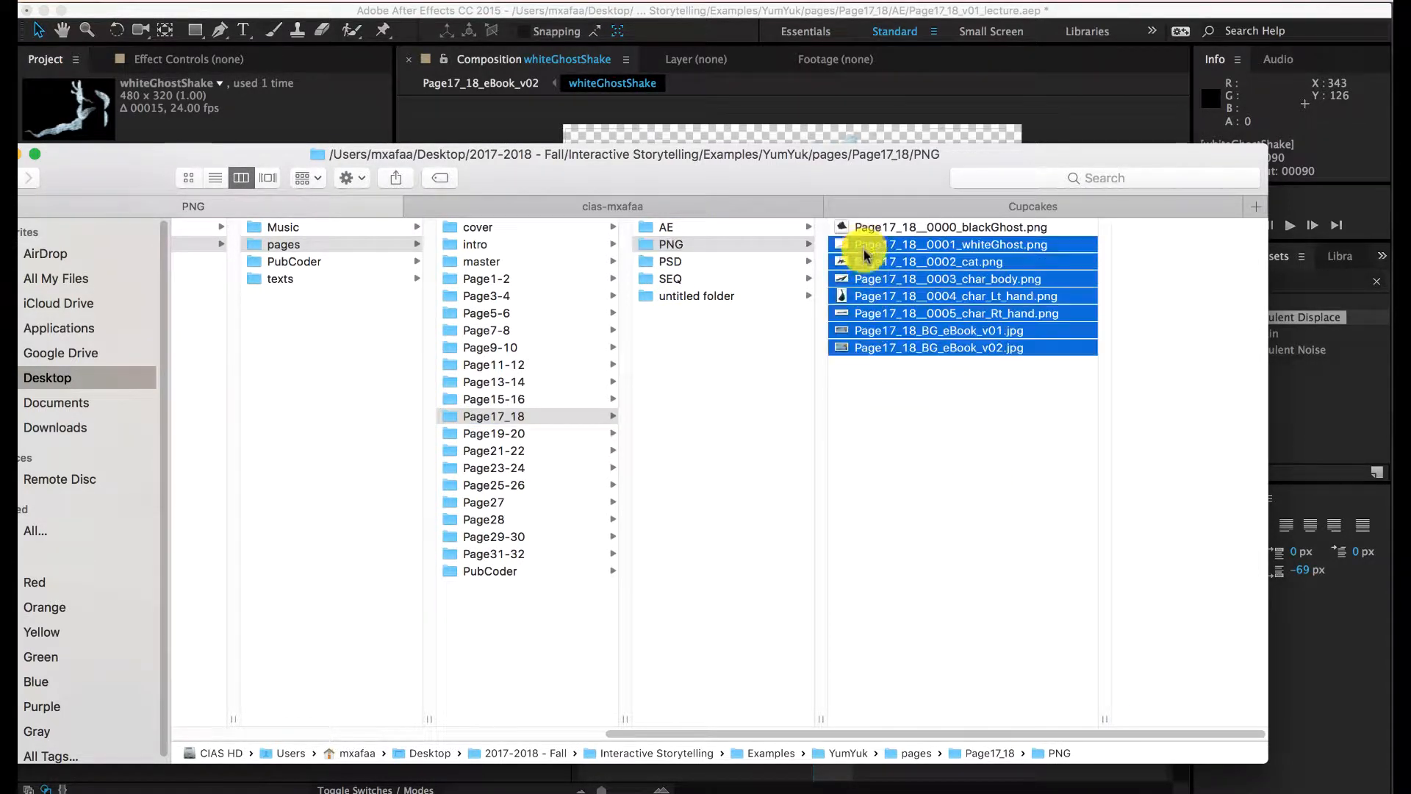
key(space)
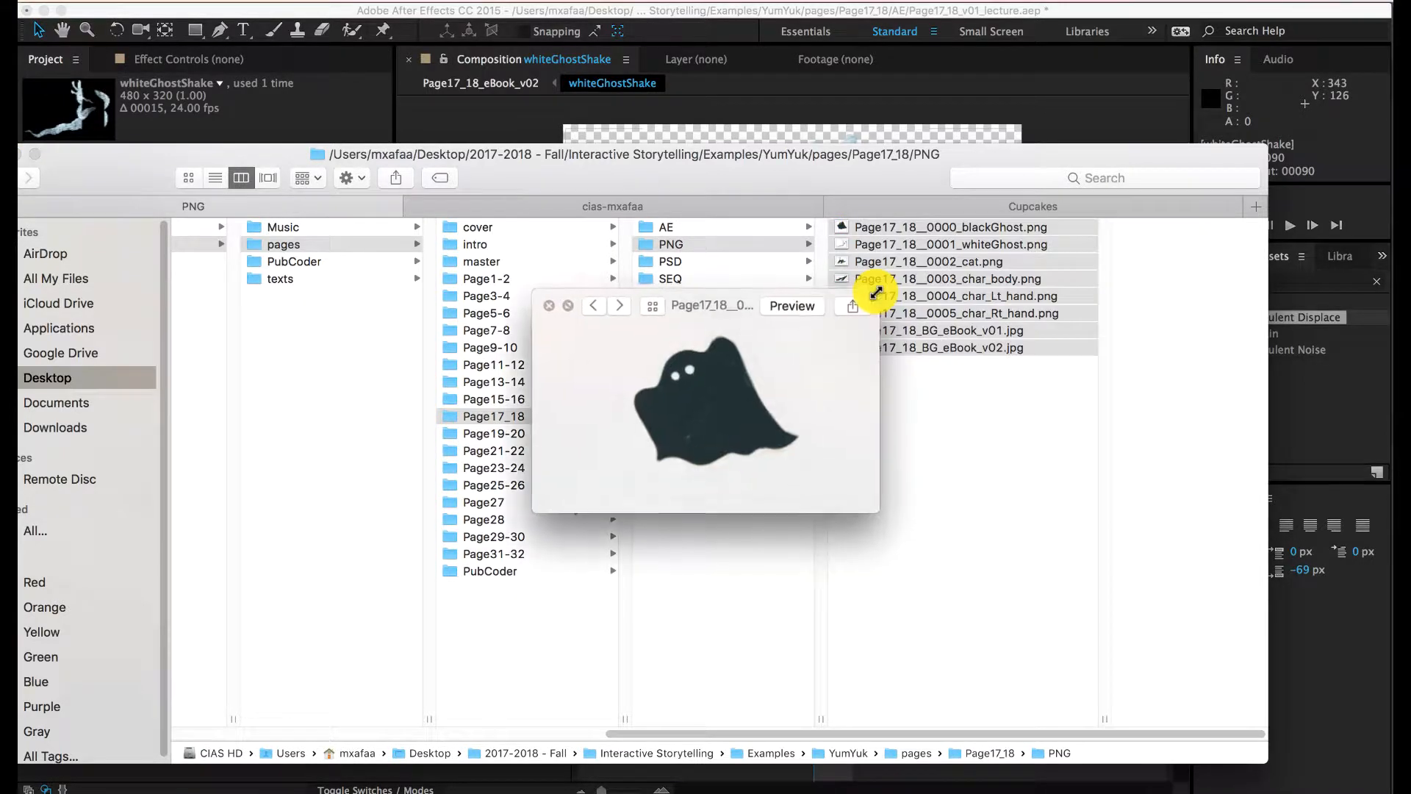
key(Down)
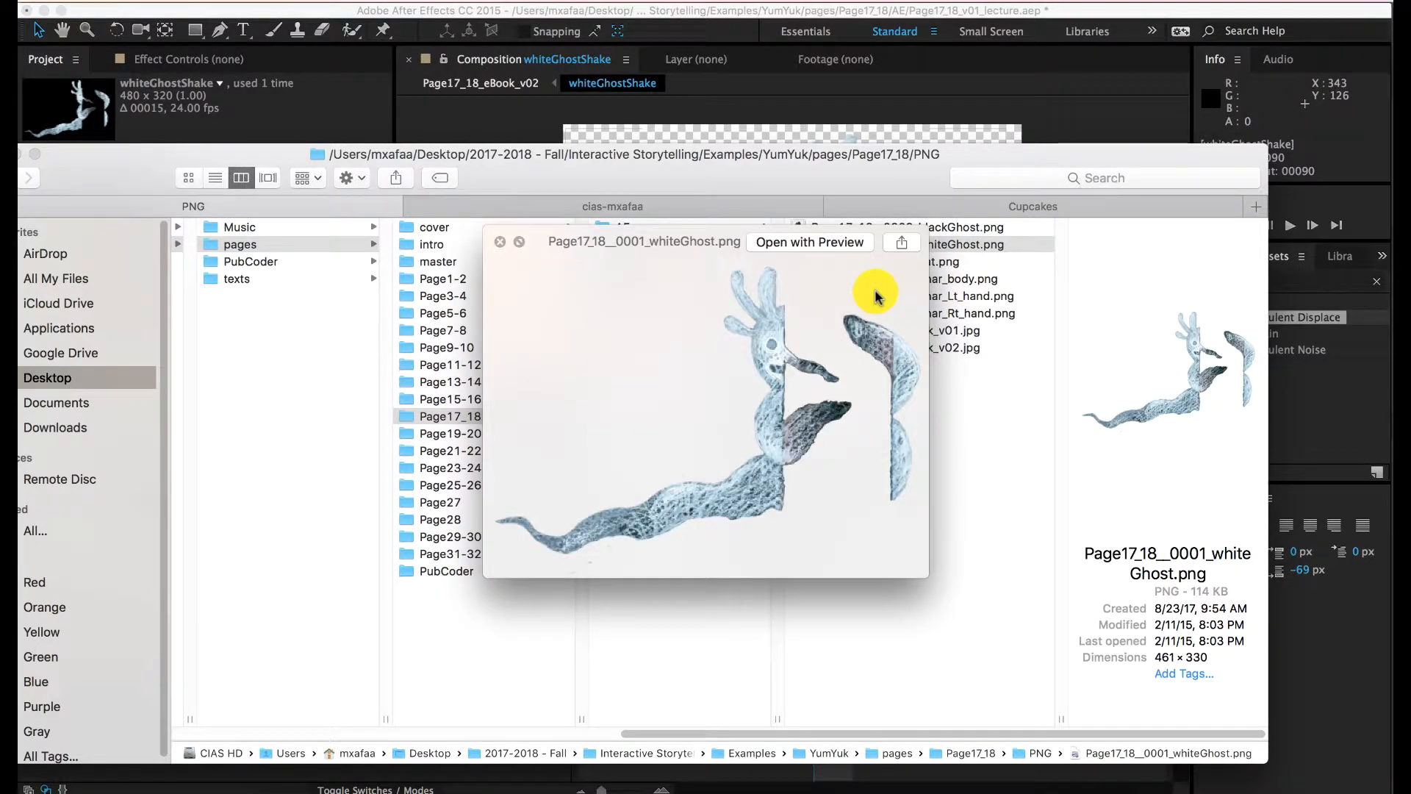
key(Down)
key(Up)
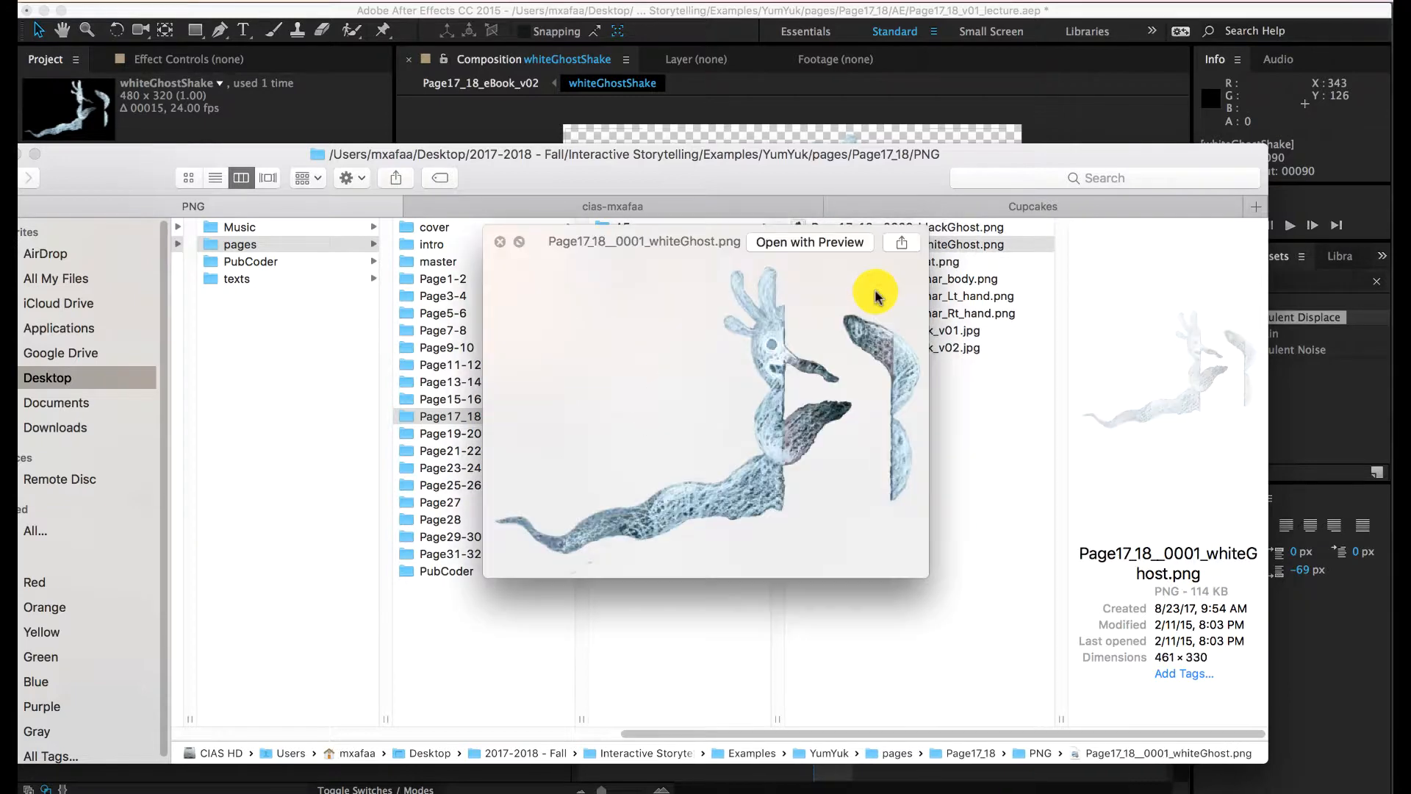
Step: Preview the remaining PNG folder images, including the character body, both hands and the v01 and v02 backgrounds
key(Down)
key(Down)
key(Down)
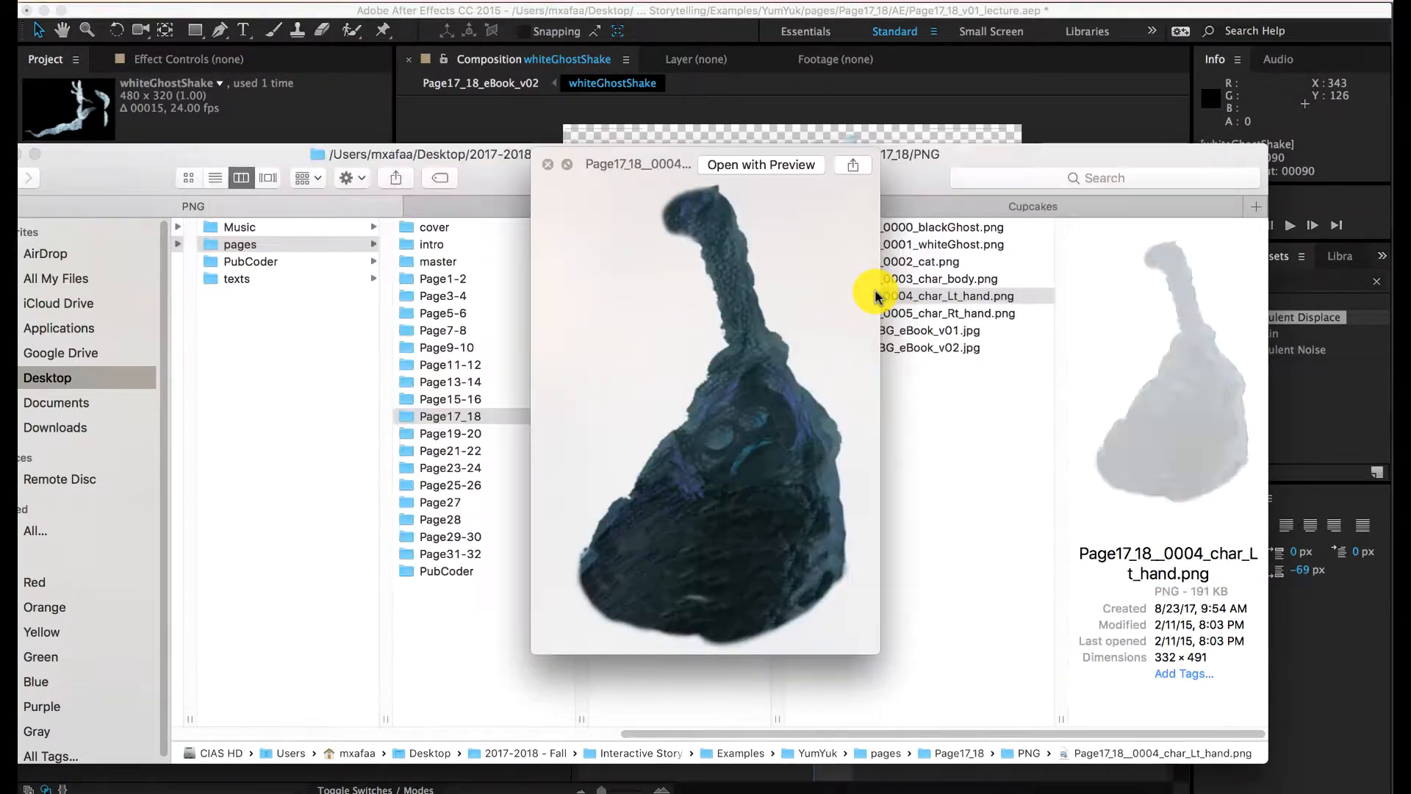
key(Up)
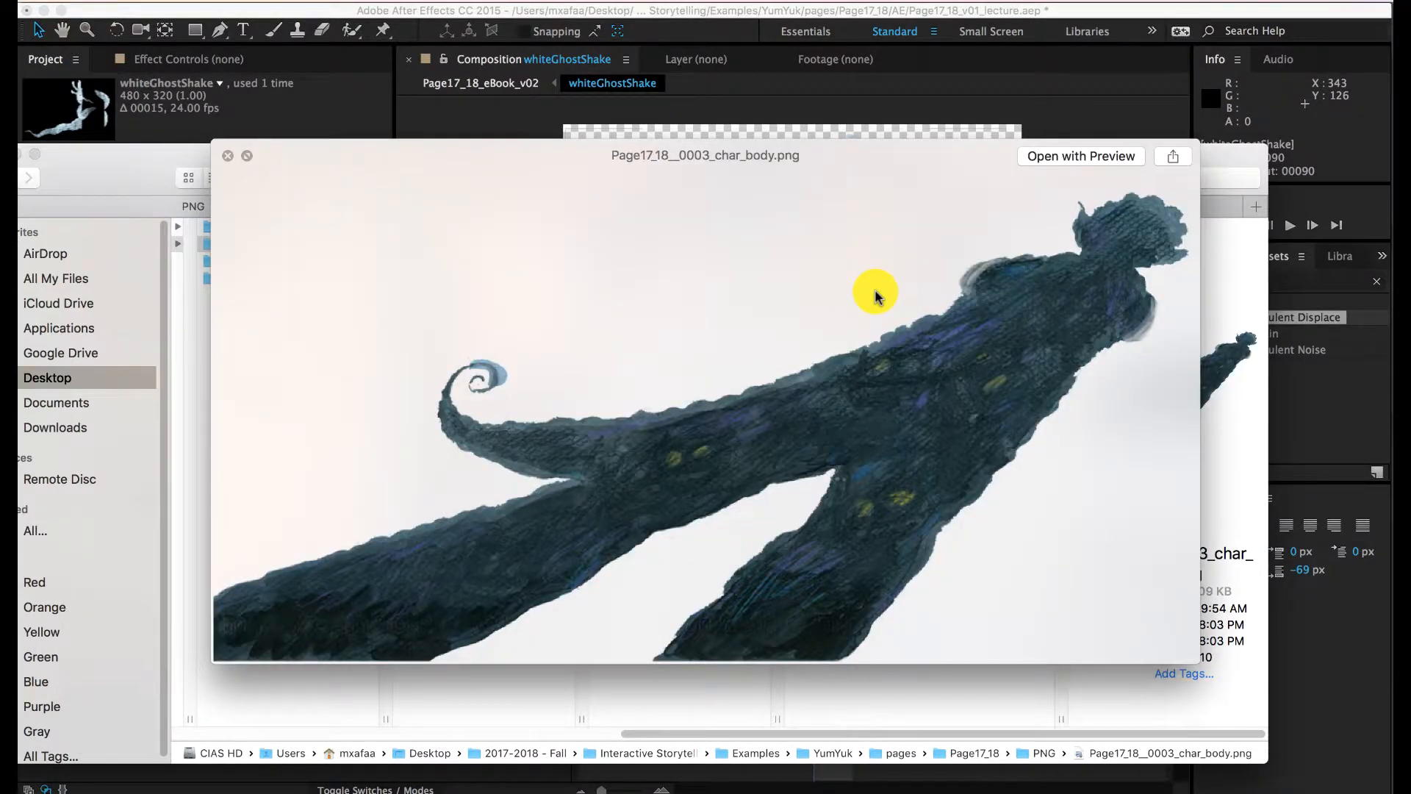
key(Down)
key(Down)
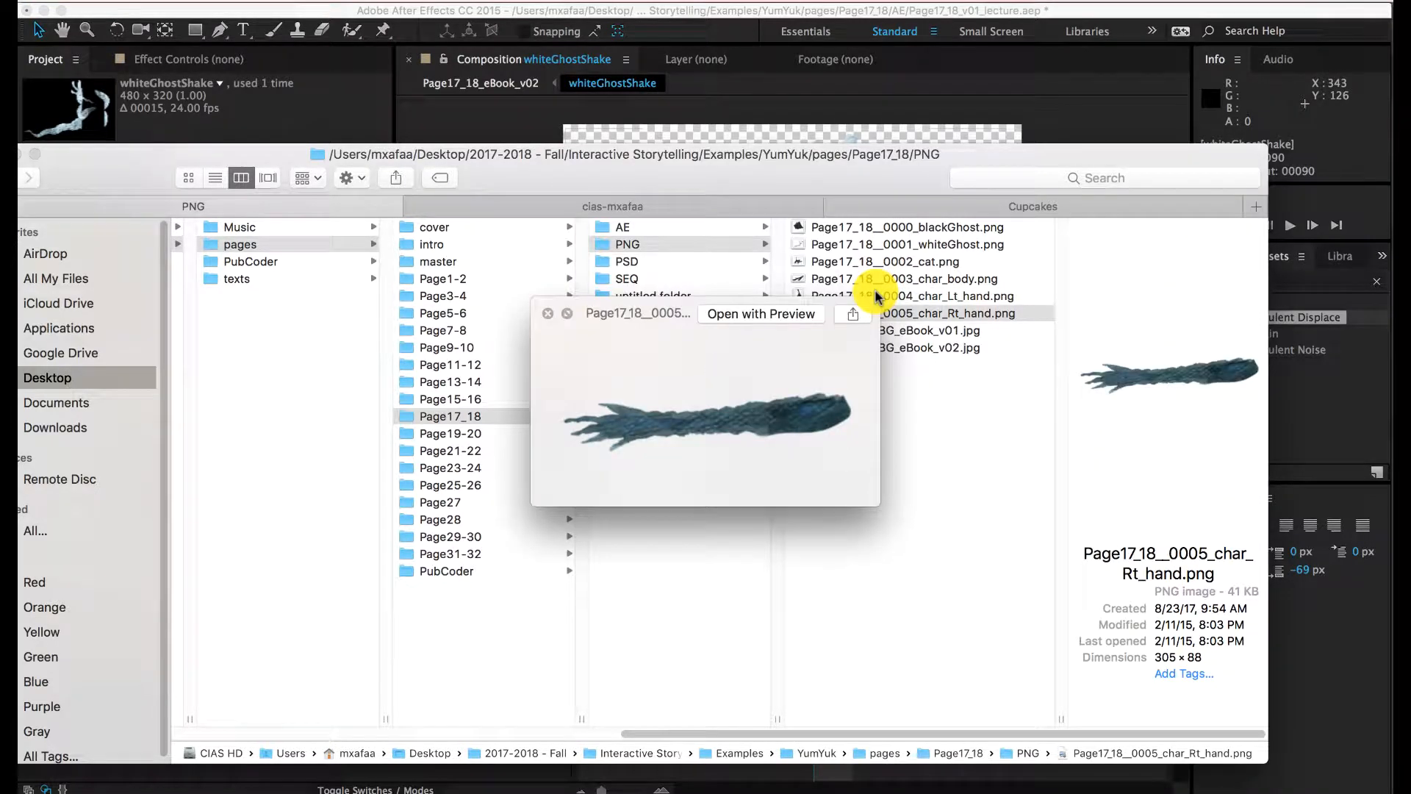
key(Down)
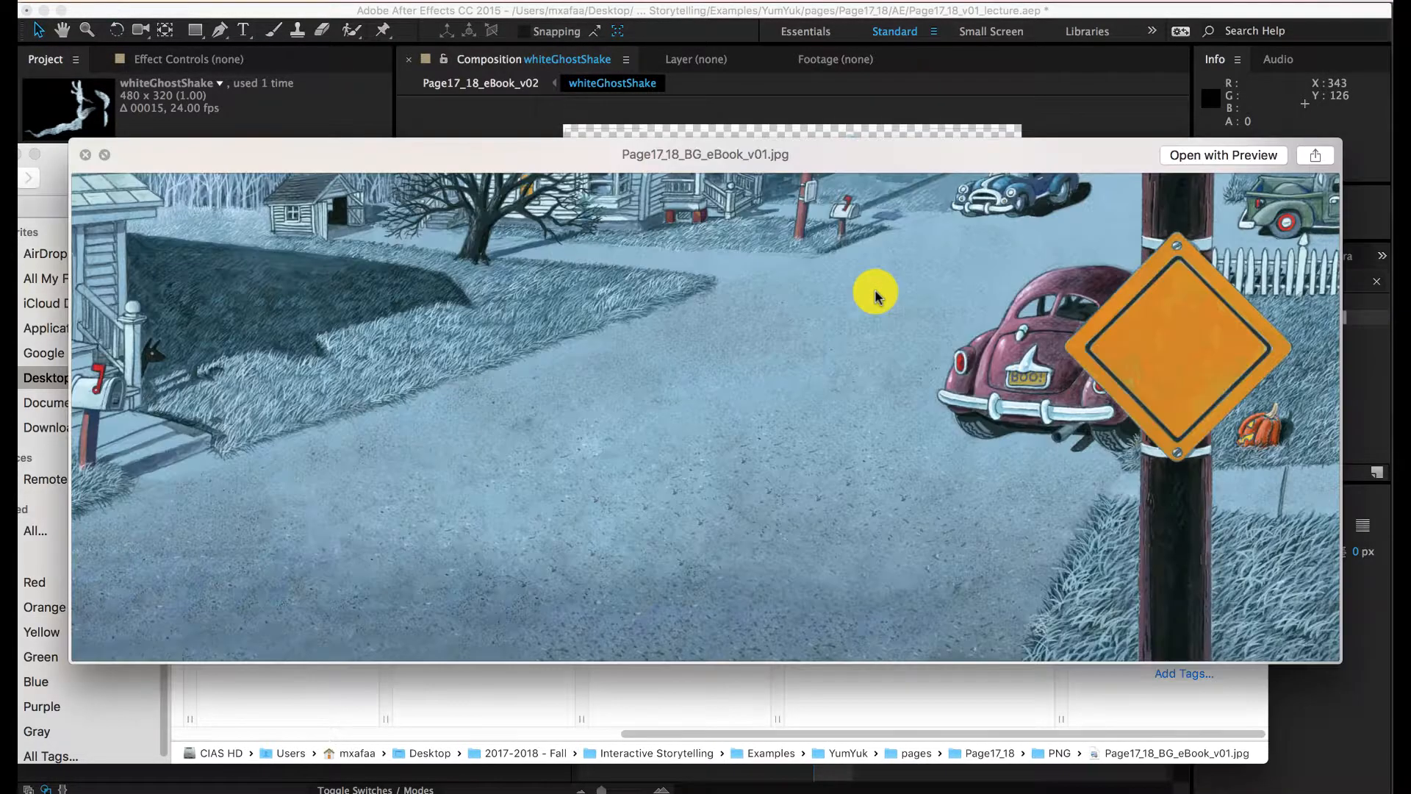
key(Down)
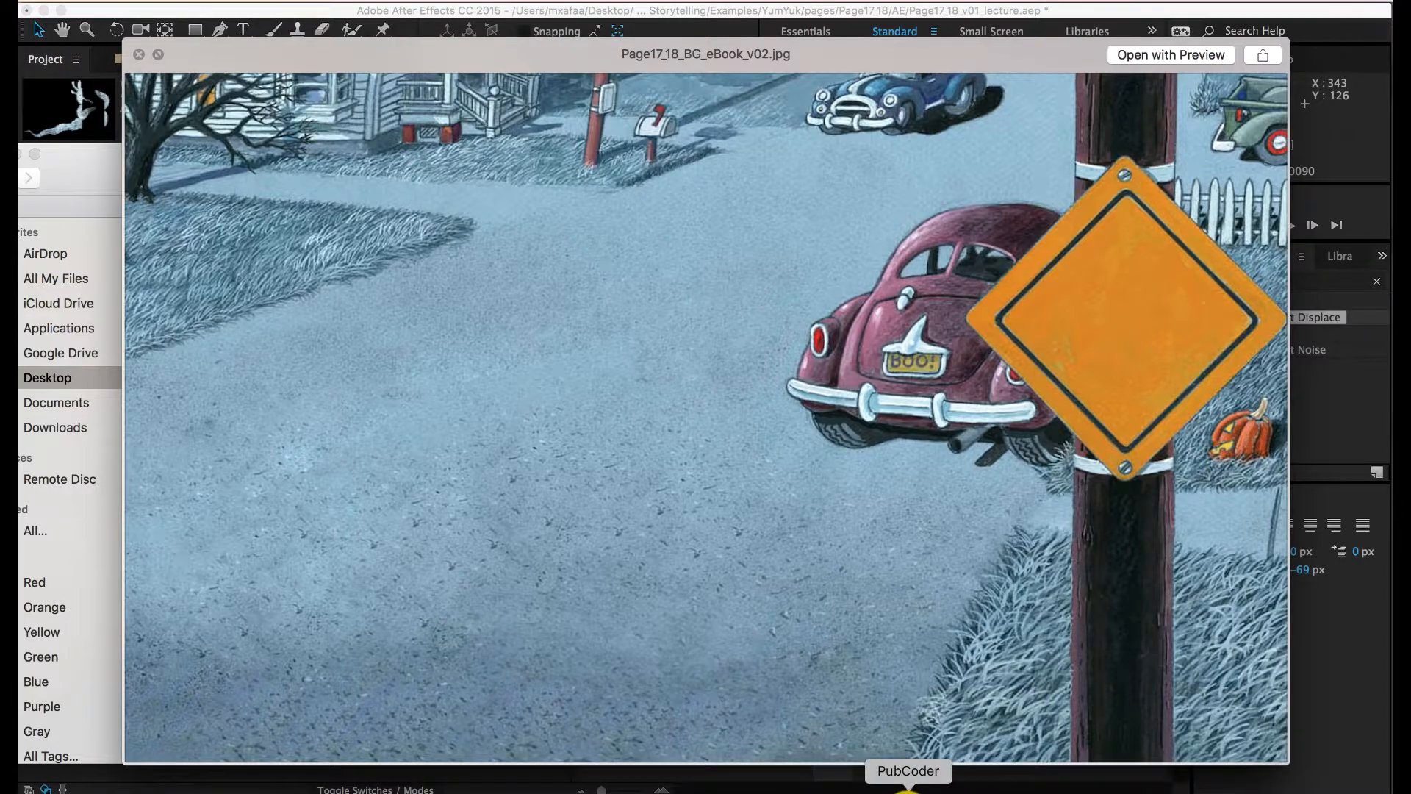
Step: Switch to PubCoder and remove all existing image assets from the Page17-18_lecture project
click(912, 788)
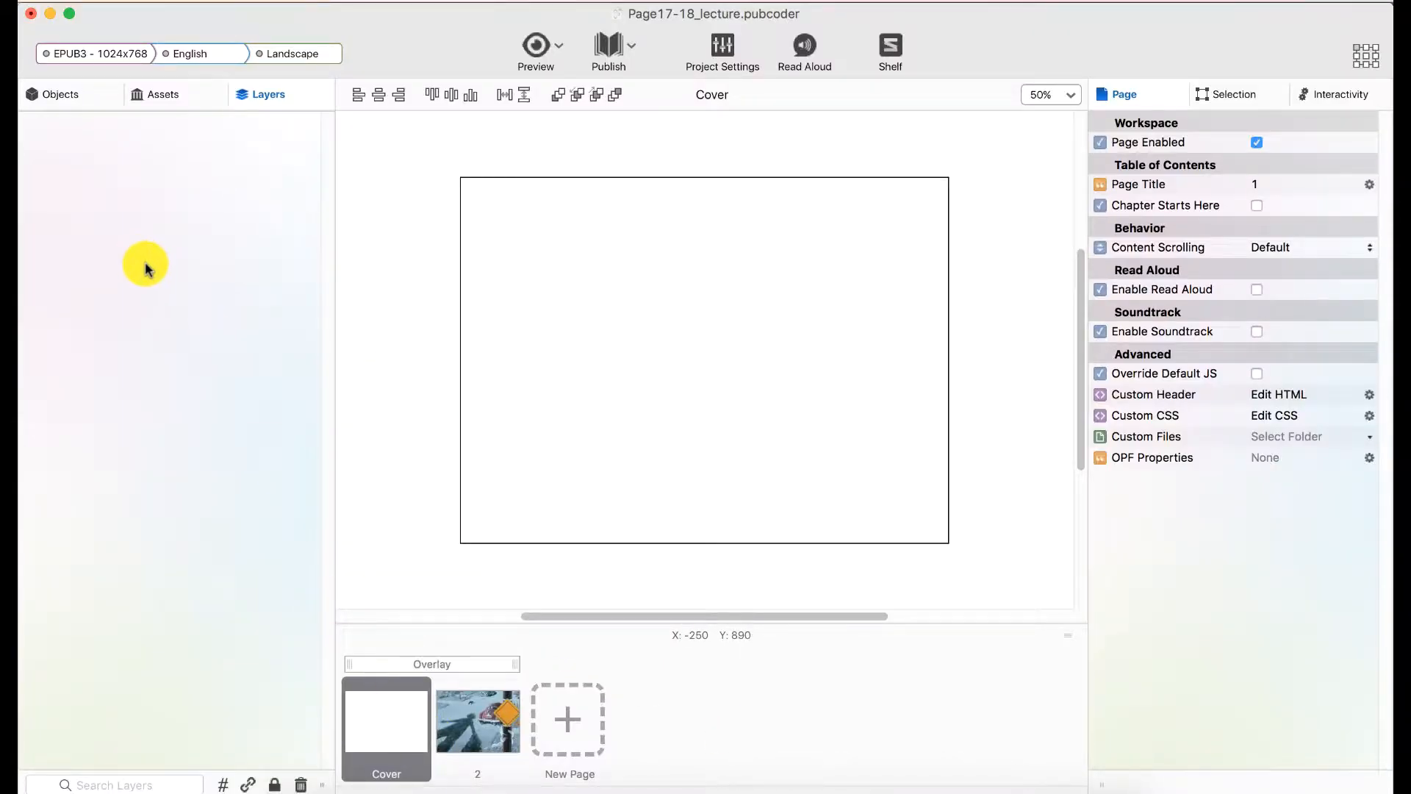
click(174, 95)
click(144, 288)
scroll(161, 592, down, 5)
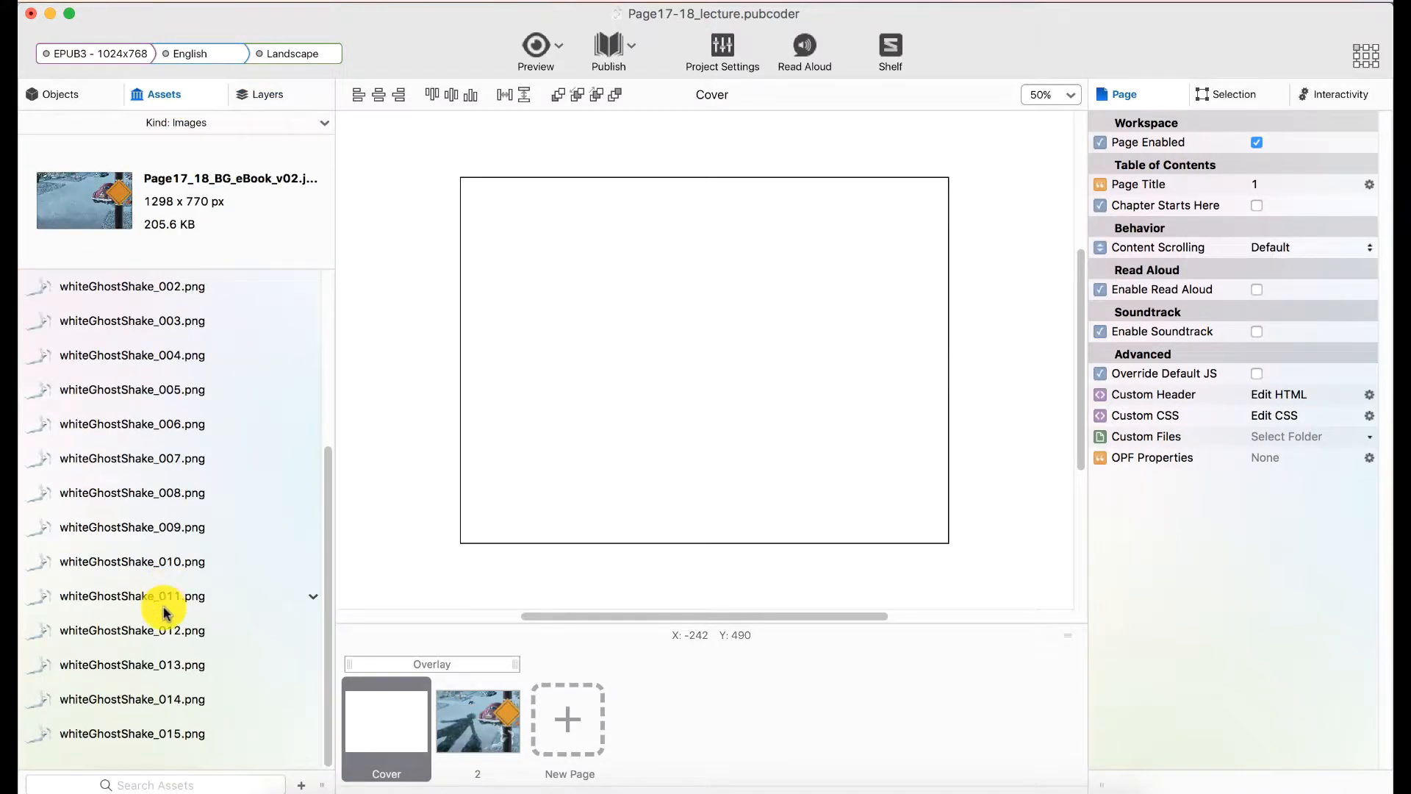
shift+click(145, 740)
key(BackSpace)
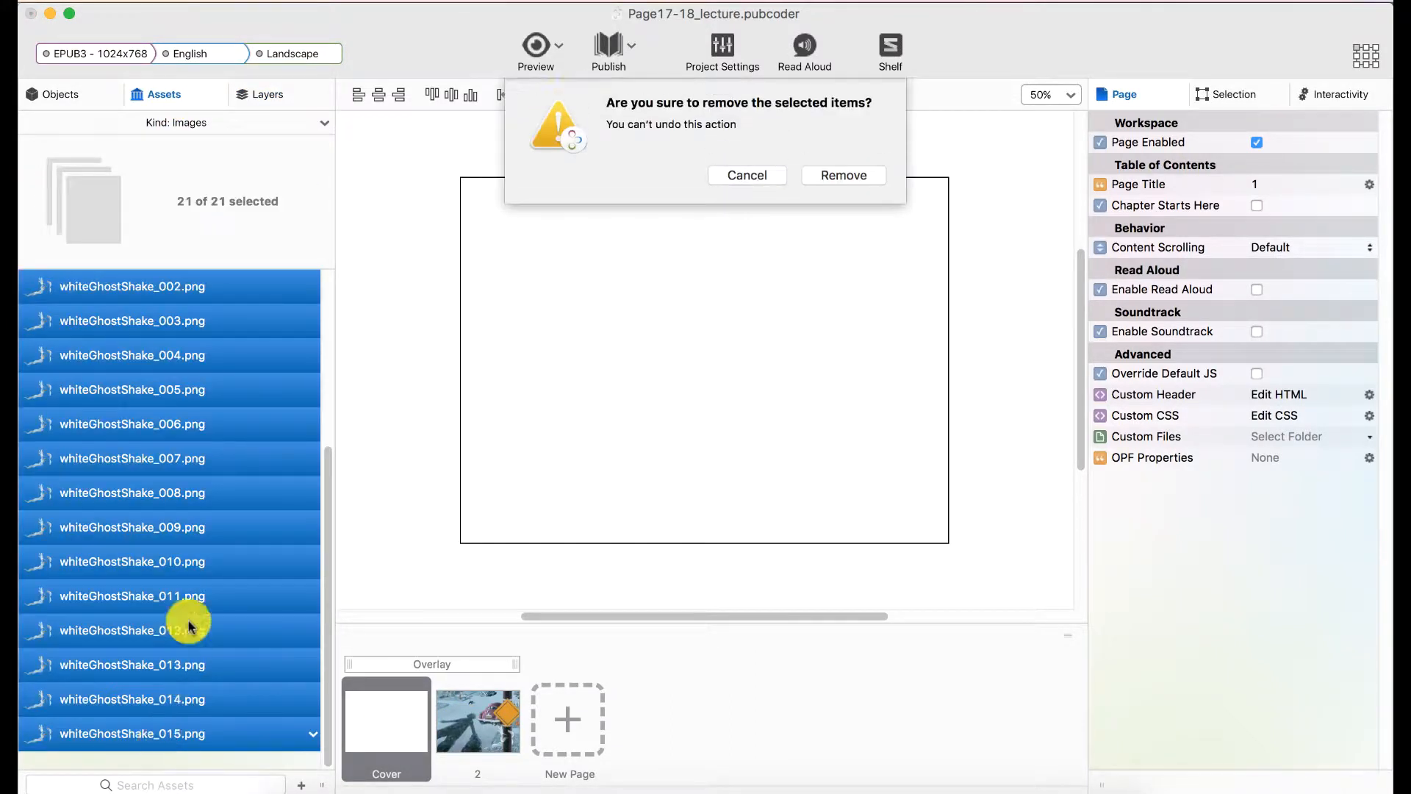
click(821, 180)
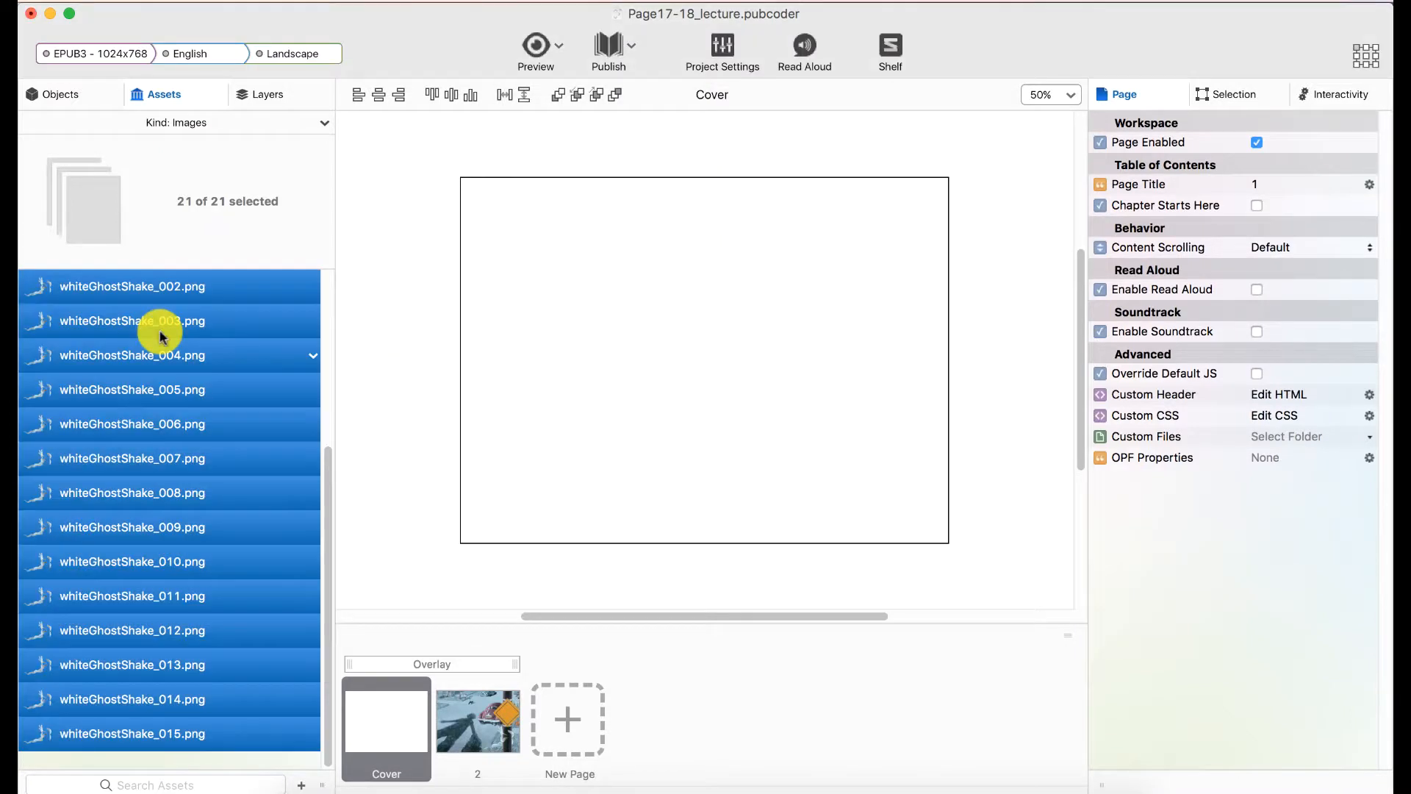
Step: Delete all layers from page 2, including Animation 1 and the image objects
click(266, 98)
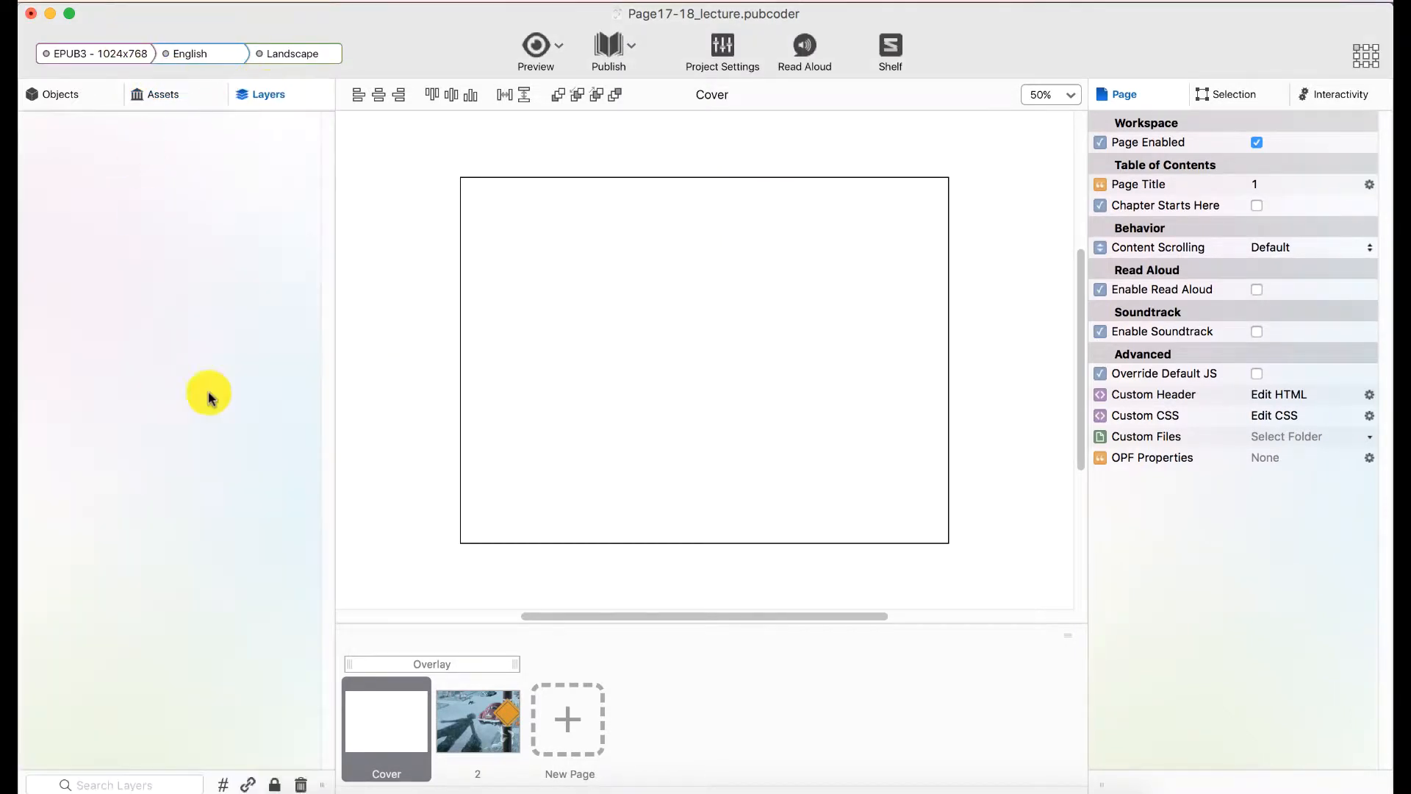
click(470, 722)
key(super+a)
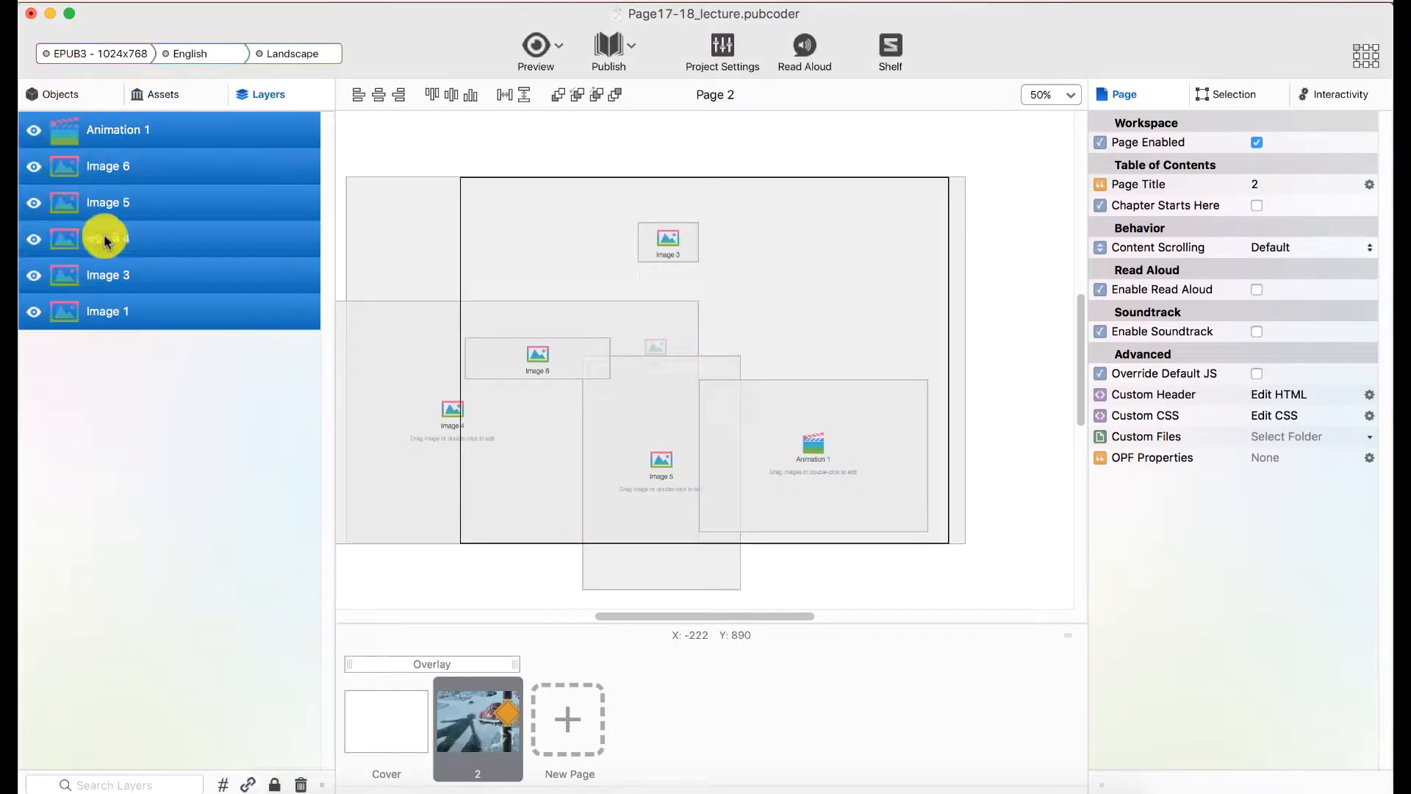
key(BackSpace)
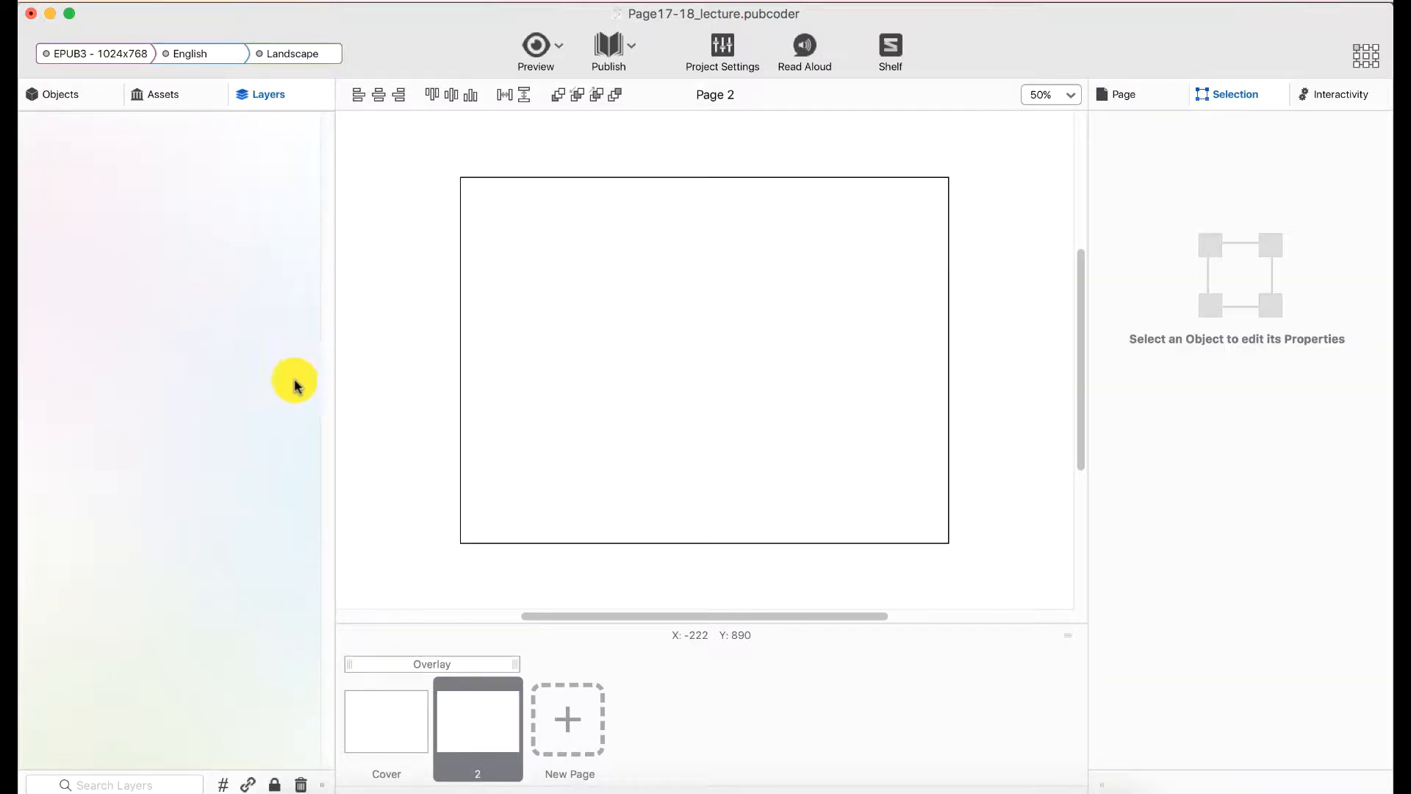
Step: Start importing image assets from disk and browse to the PNG folder of Page17_18
click(163, 94)
click(193, 486)
click(287, 430)
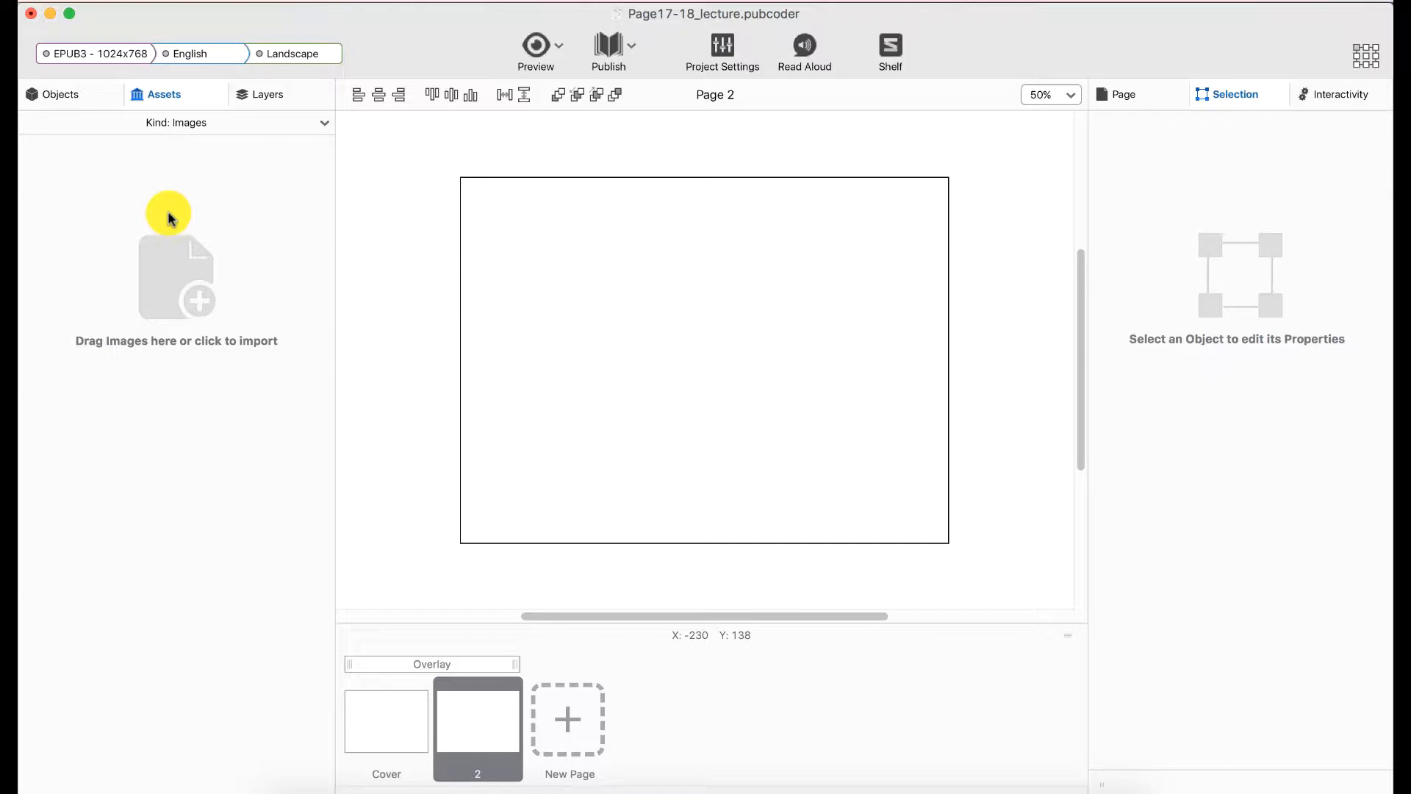
click(189, 296)
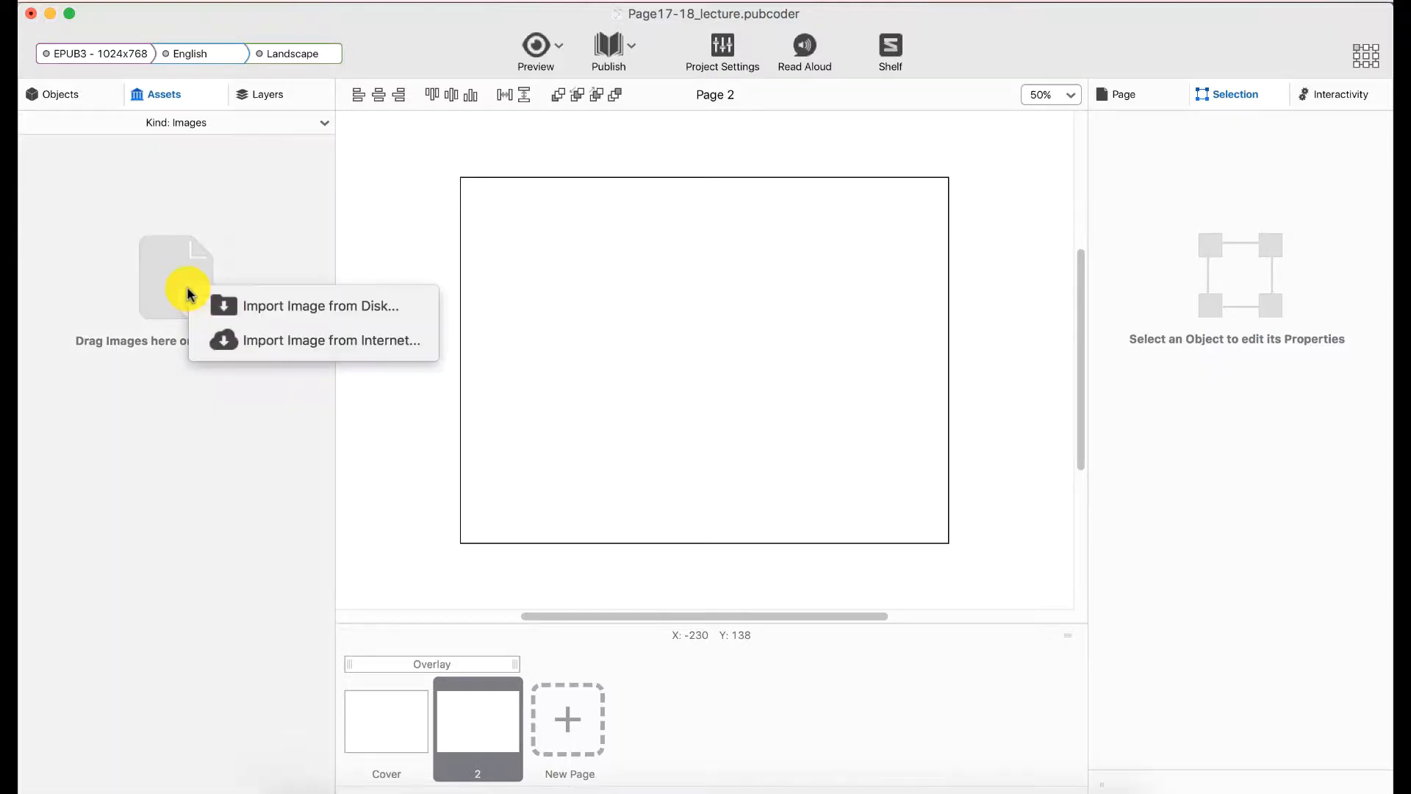
click(285, 308)
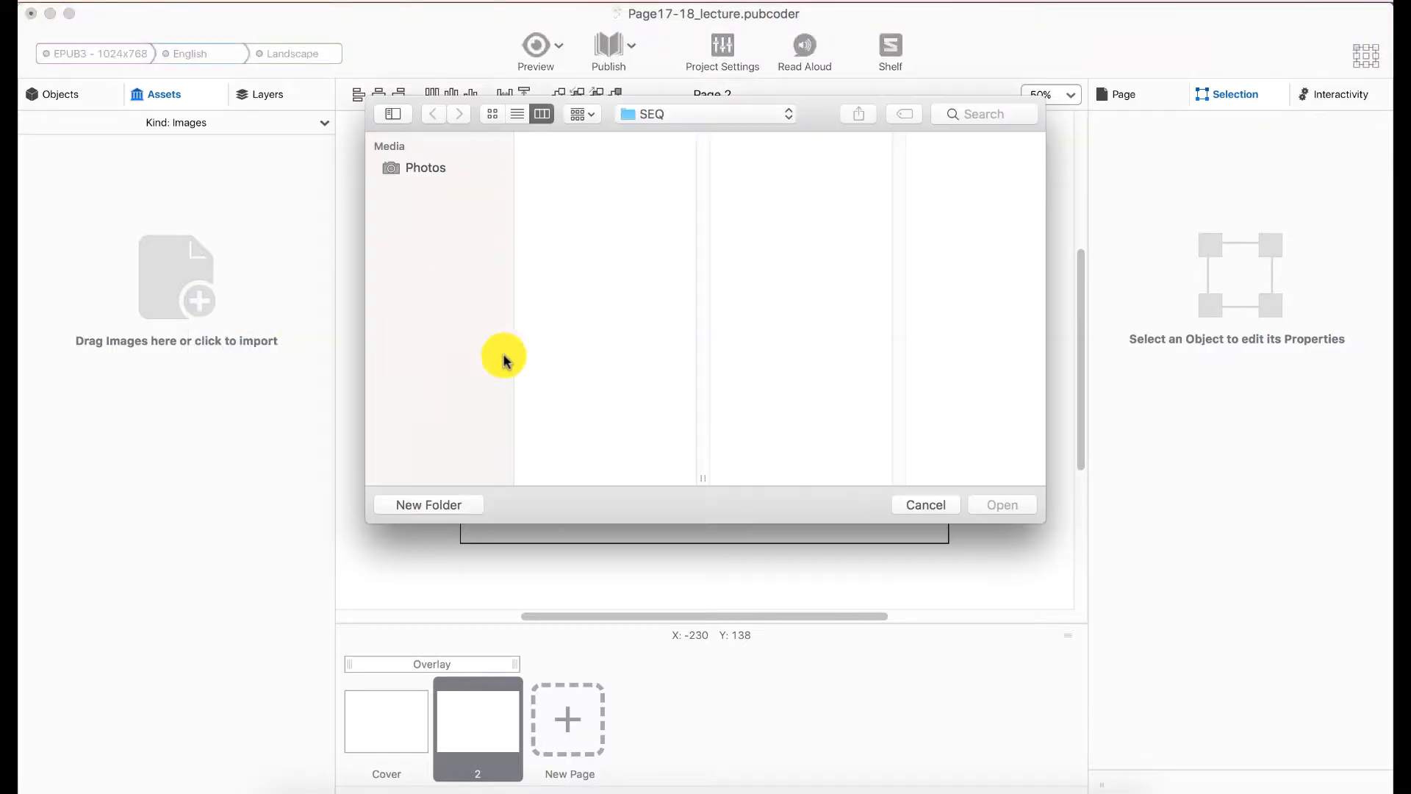
click(705, 114)
click(686, 152)
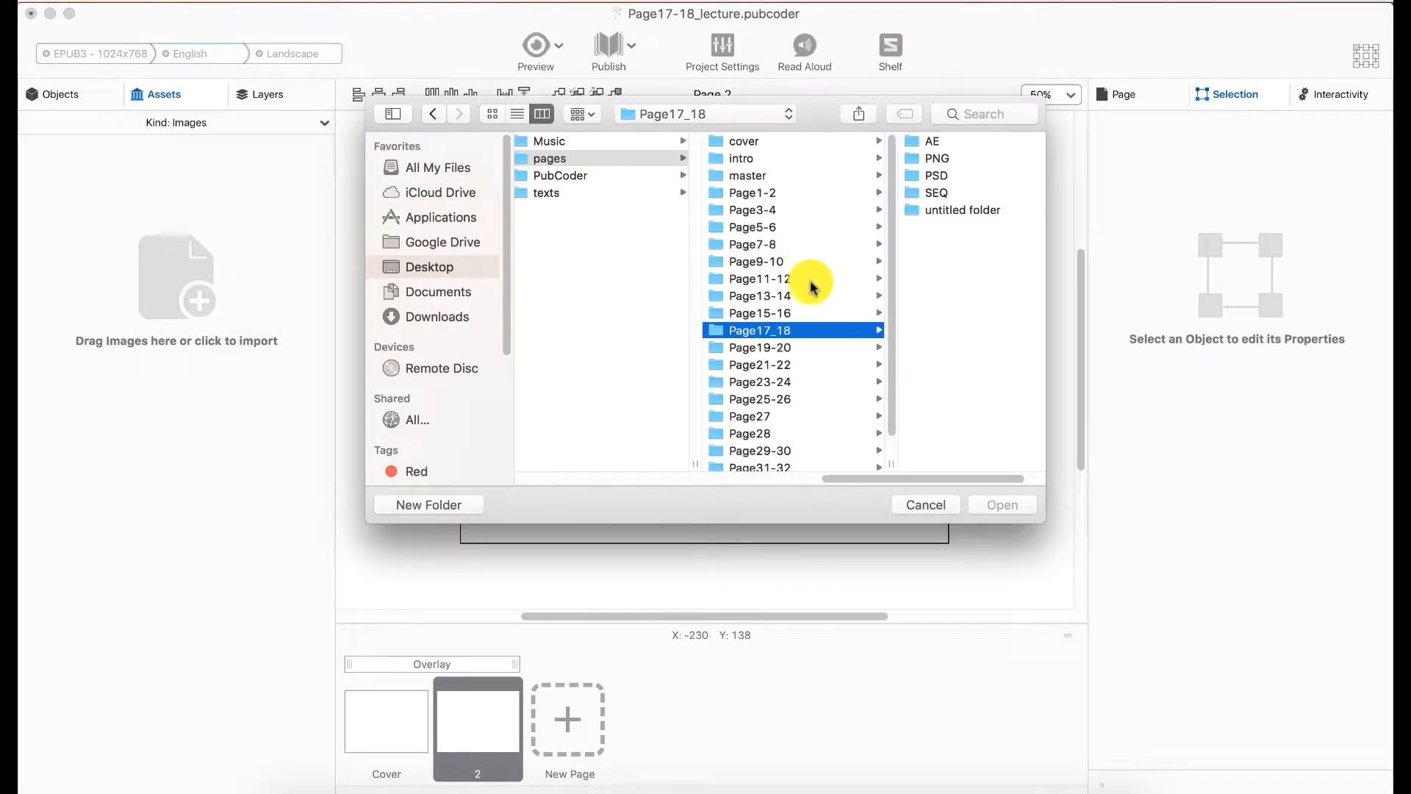
click(932, 158)
Step: Import Page17_18_BG_eBook_v02.jpg and the blackGhost, whiteGhost, cat, char_body, char_Lt_hand and char_Rt_hand PNG files as assets
click(923, 262)
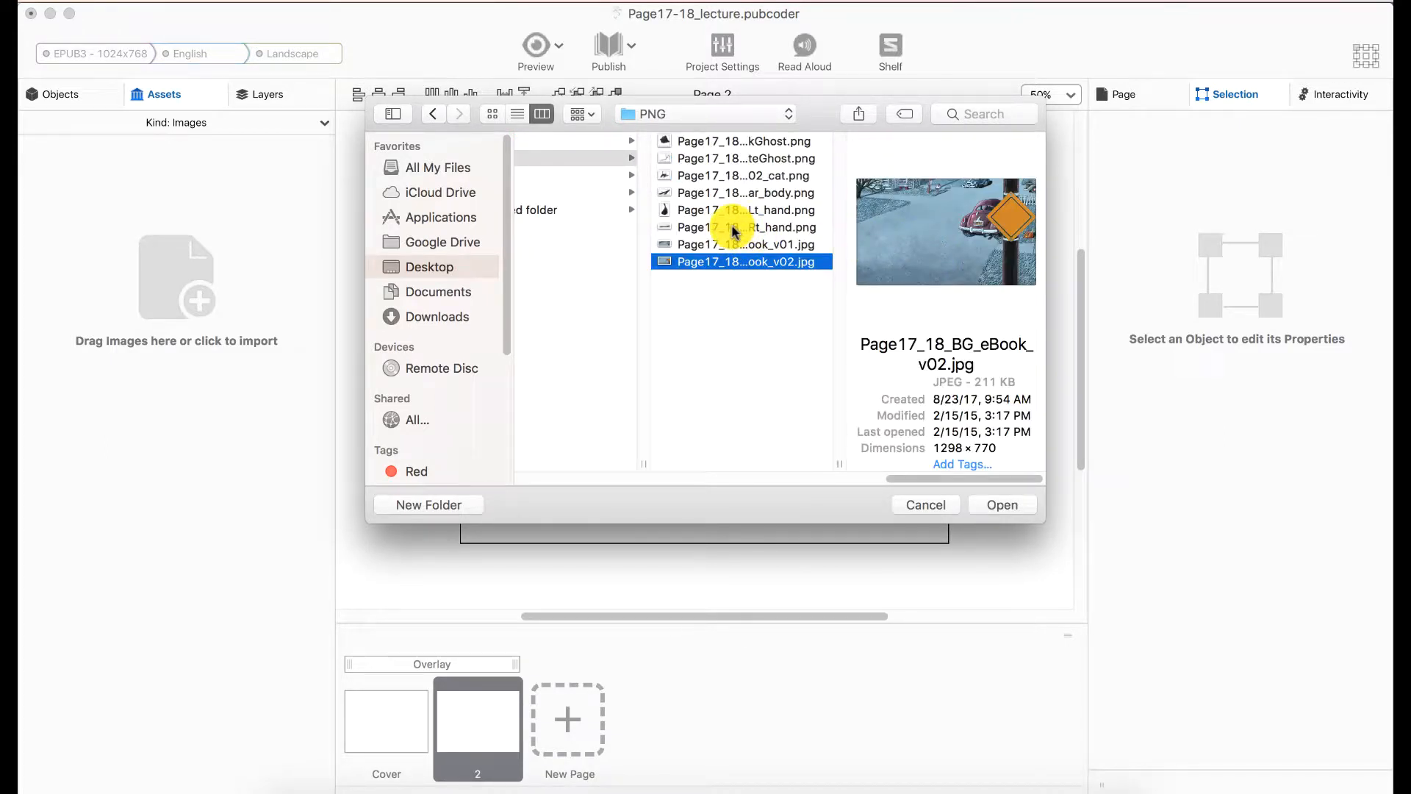
super+click(750, 231)
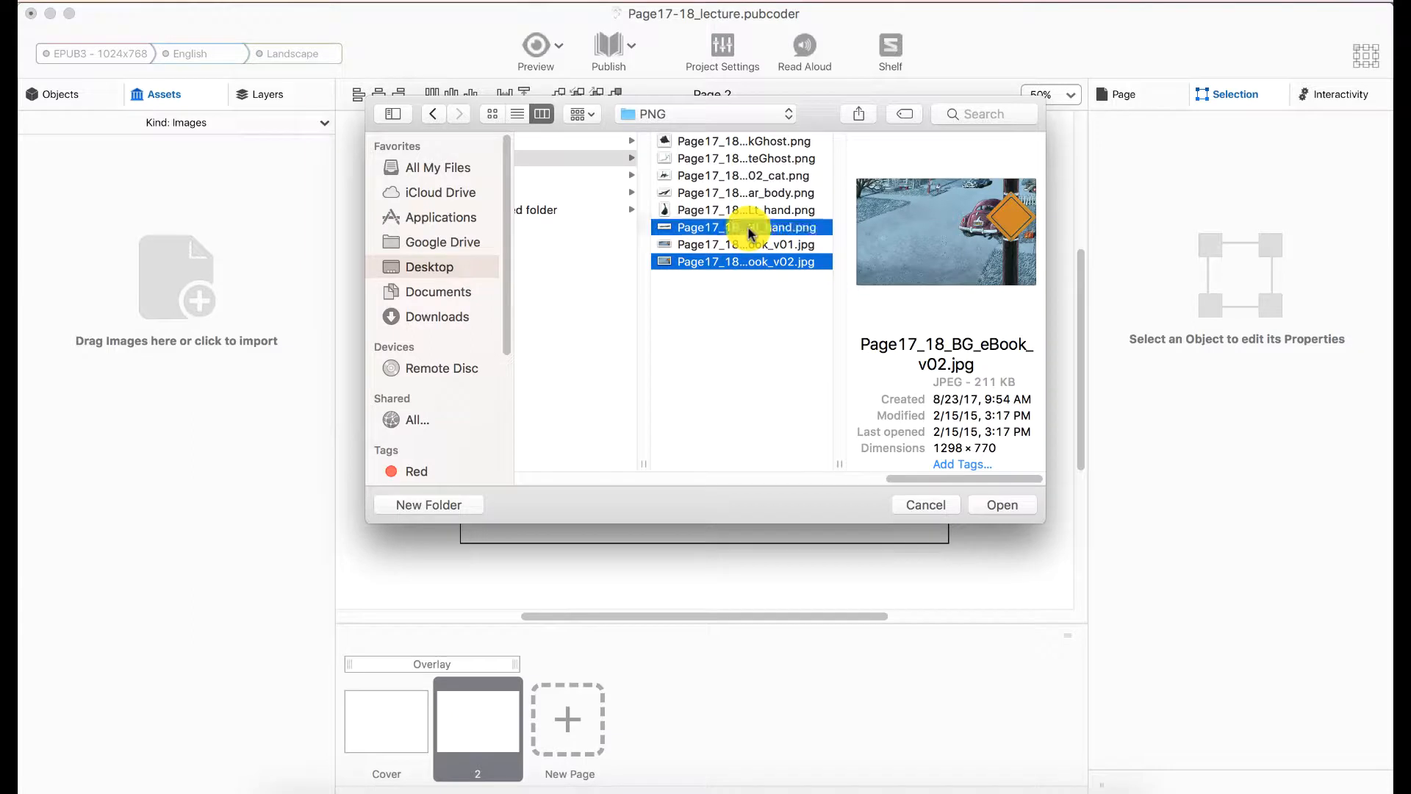
shift+click(741, 193)
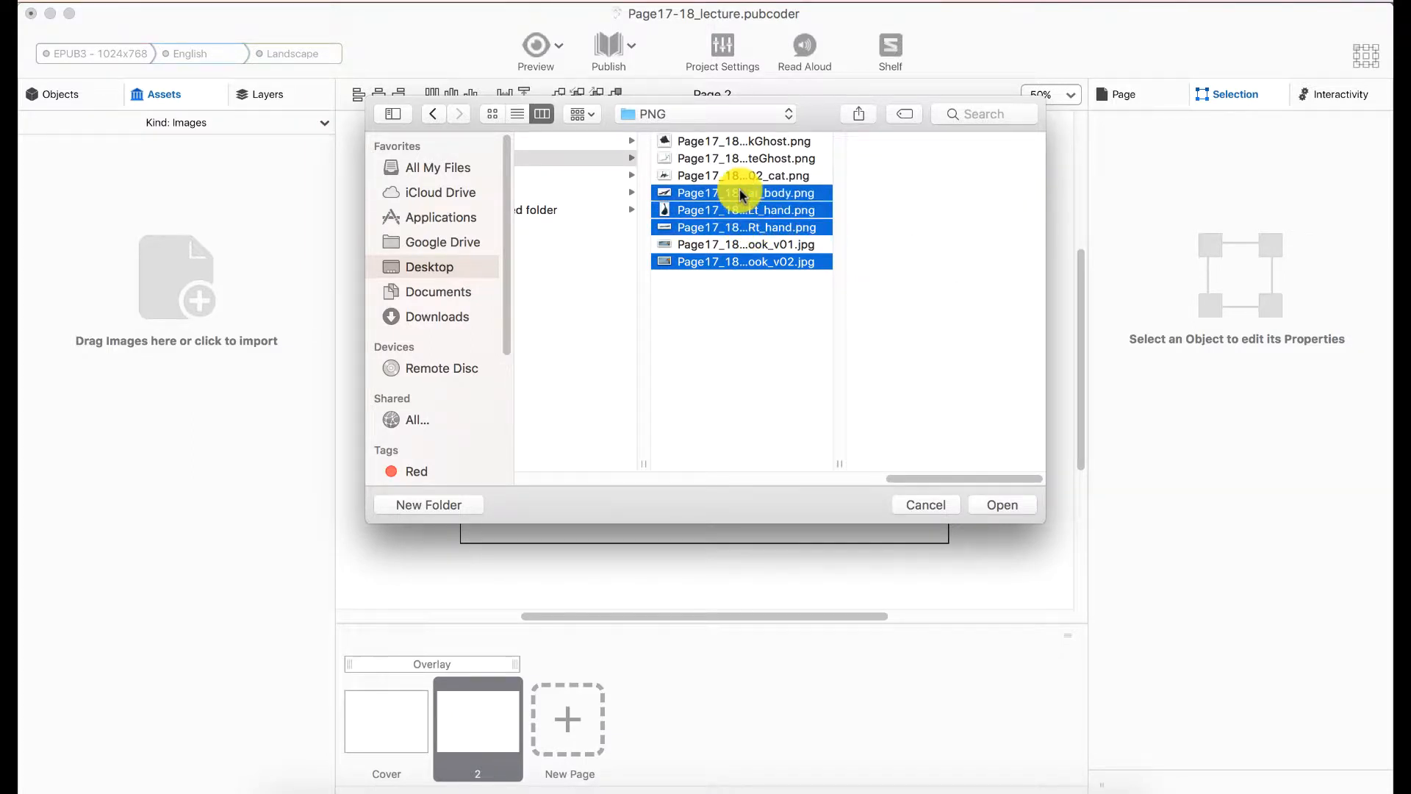
super+click(743, 178)
super+click(744, 159)
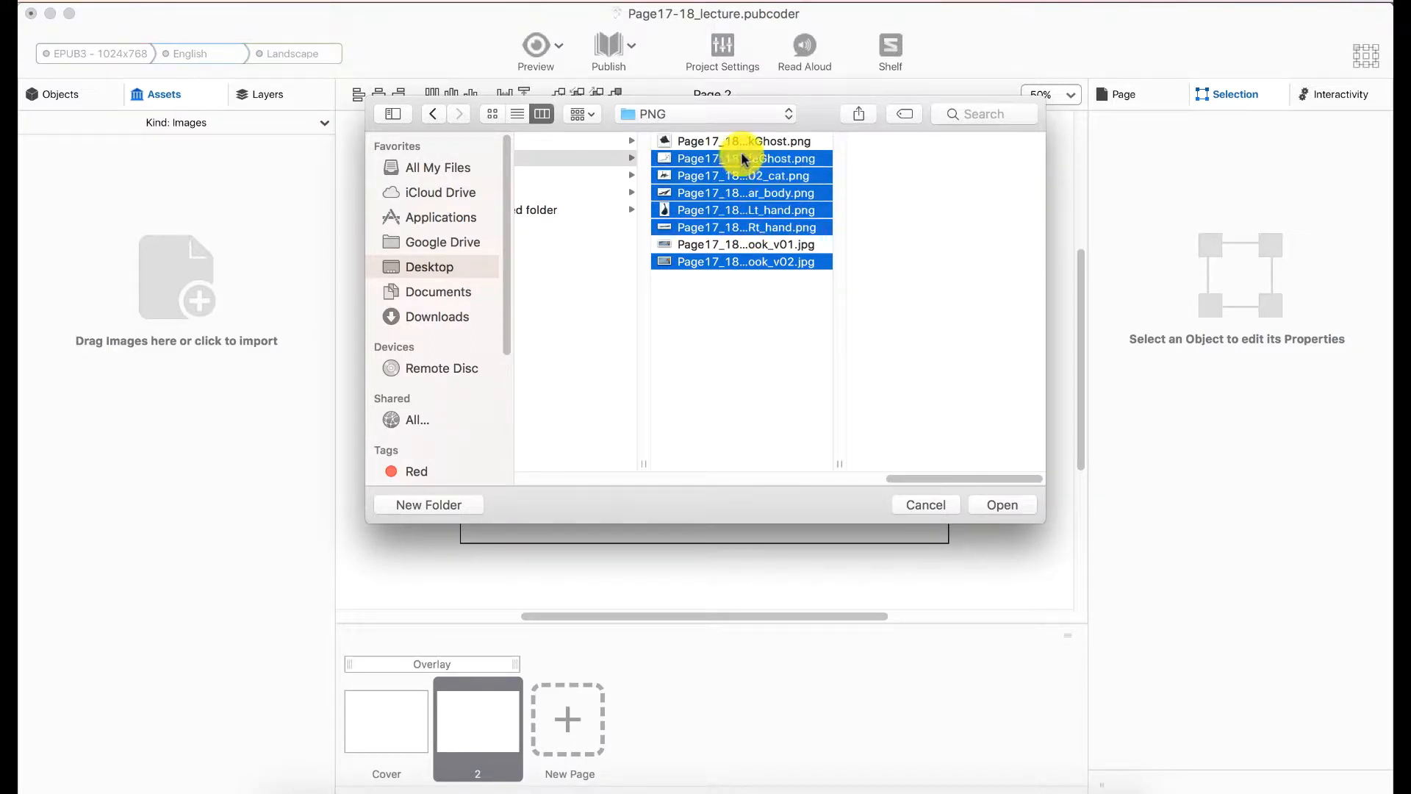
super+click(743, 143)
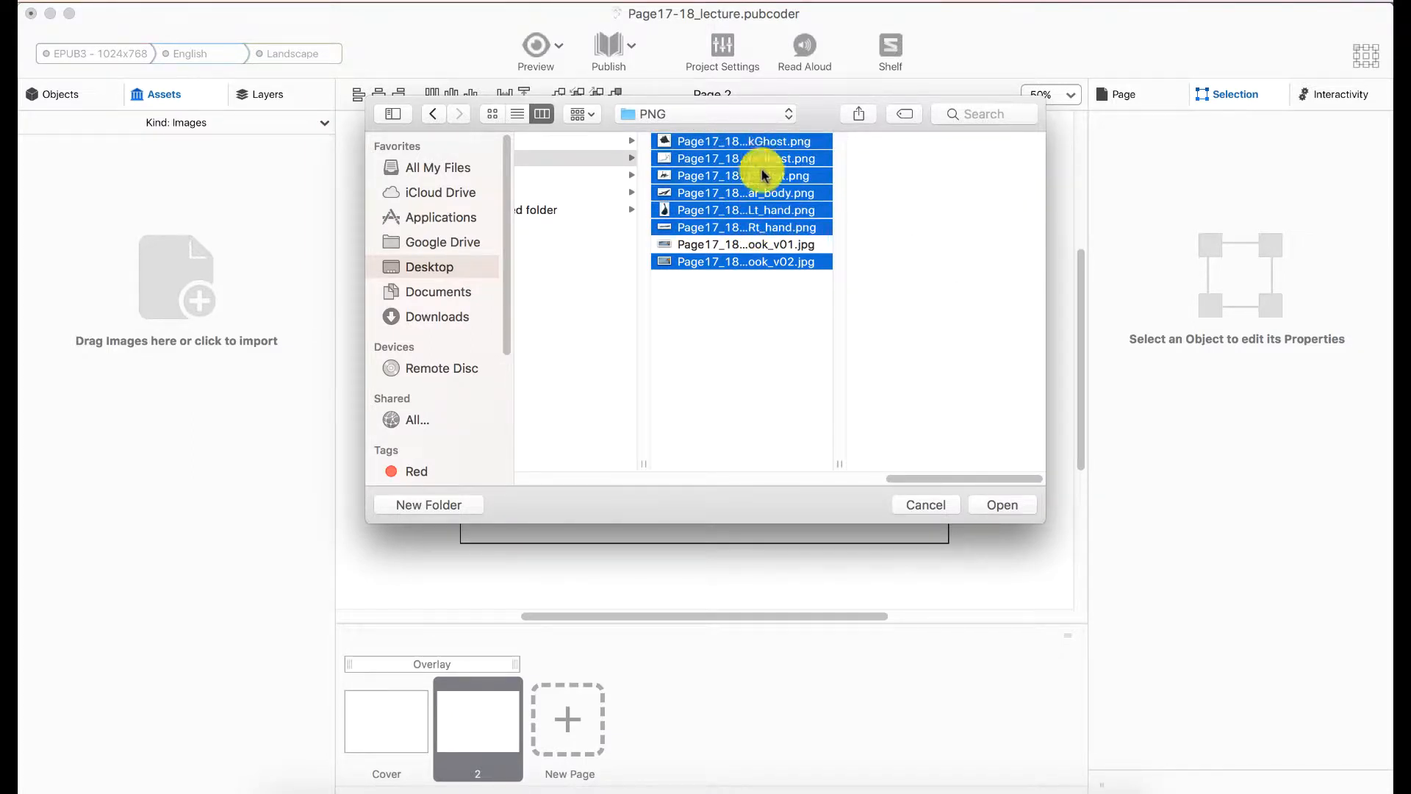
click(1005, 504)
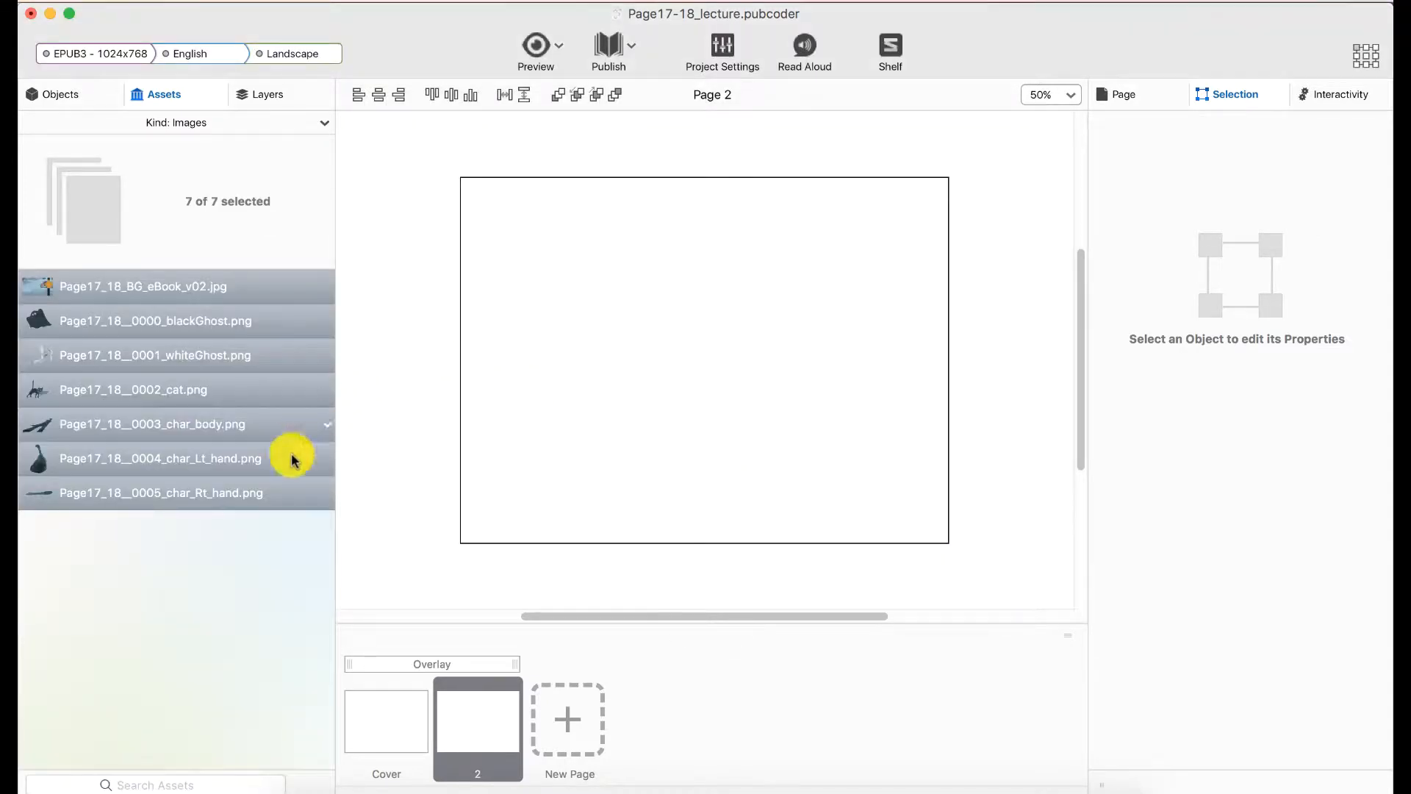
click(173, 565)
Step: Place the Page17_18_BG_eBook_v02.jpg background on page 2 at about X 222 px, Y 174 px
click(122, 287)
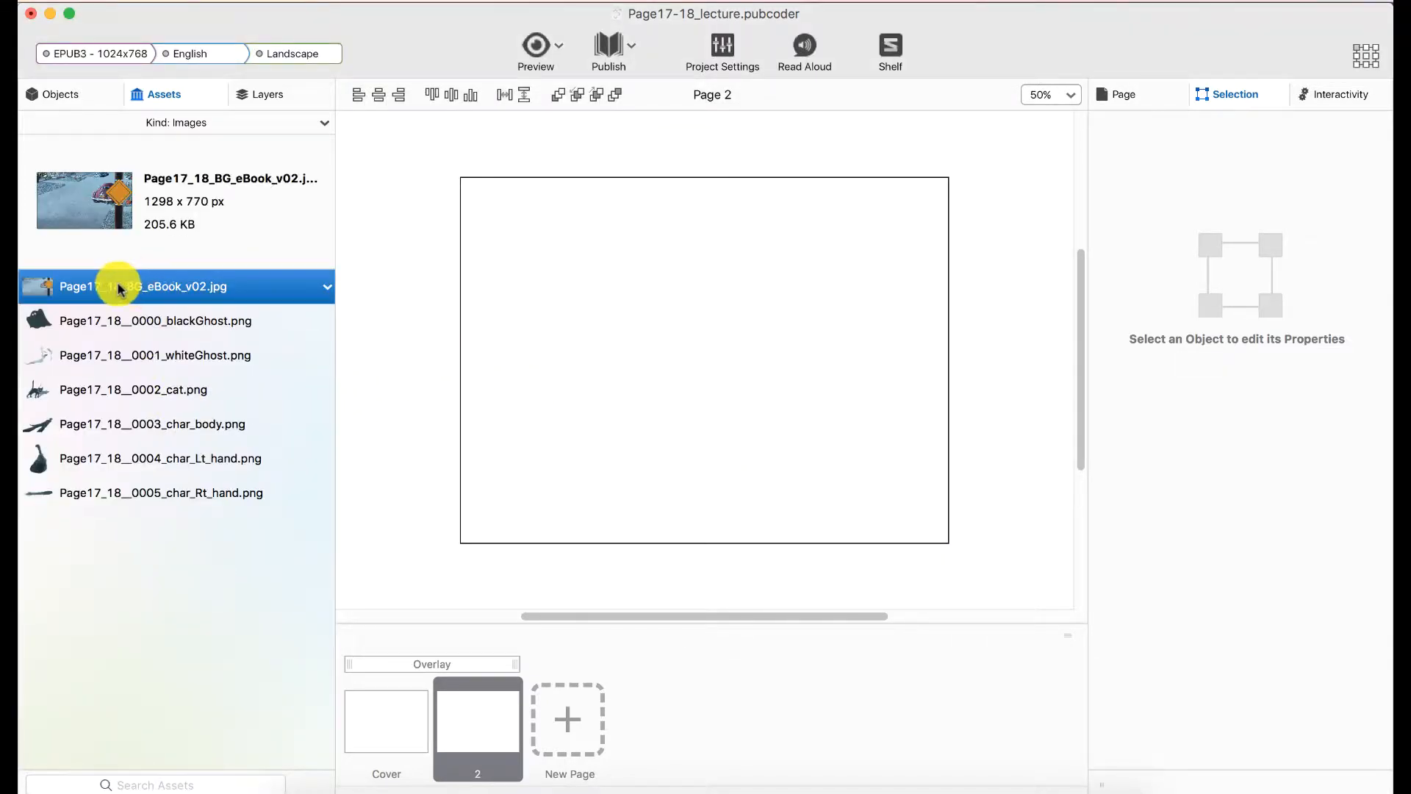
drag(118, 287, 750, 379)
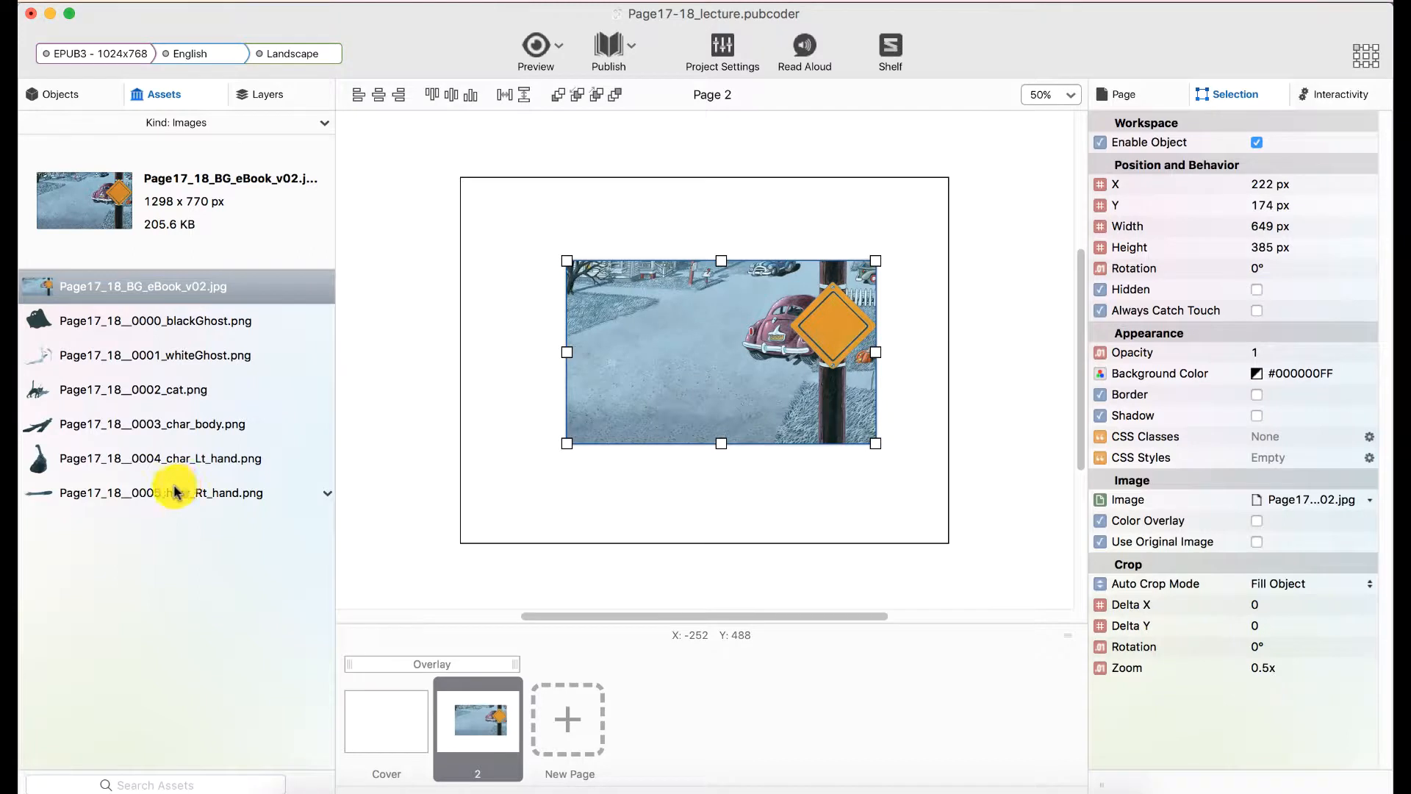
click(159, 587)
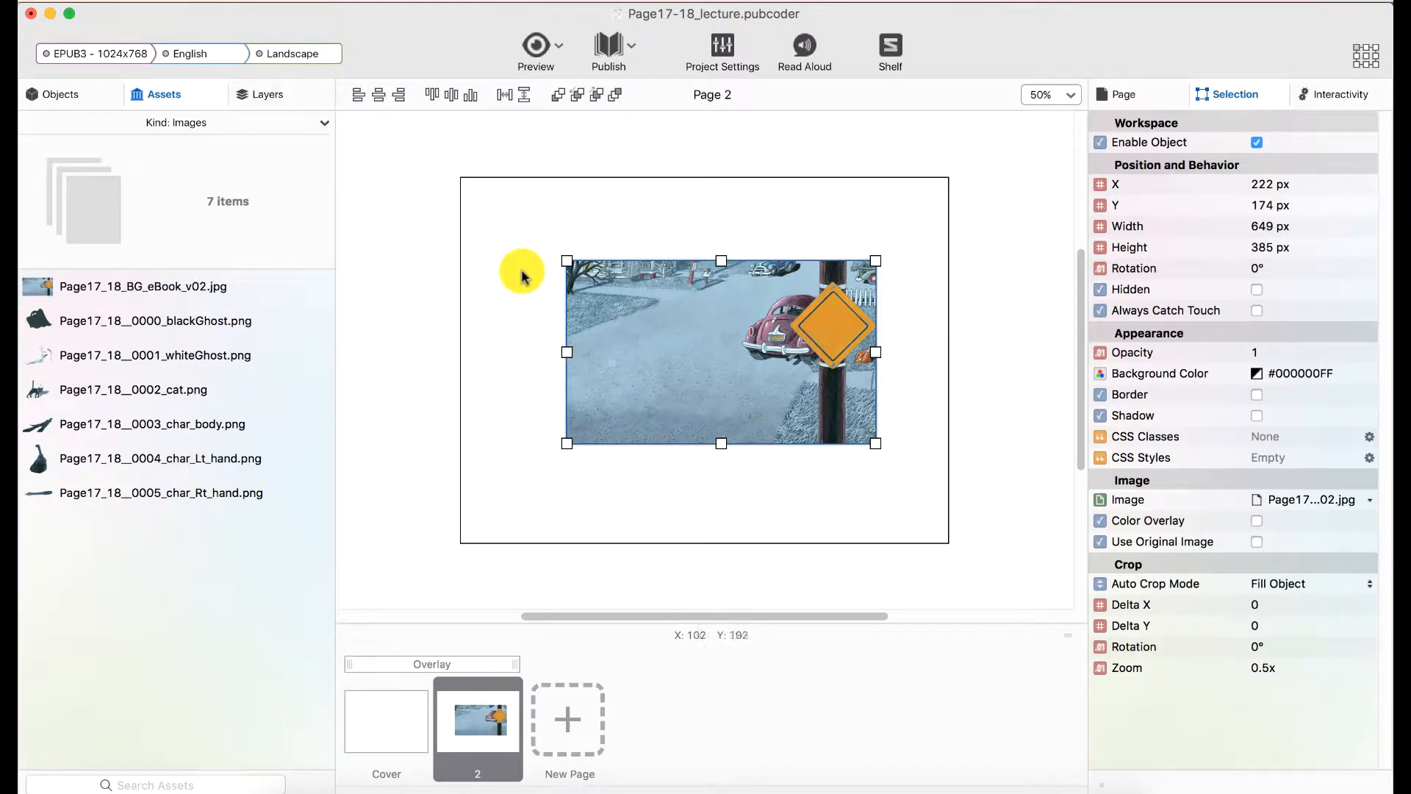
Step: Compare the placed background's layer on page 2 with the project's list of imported image assets
click(269, 96)
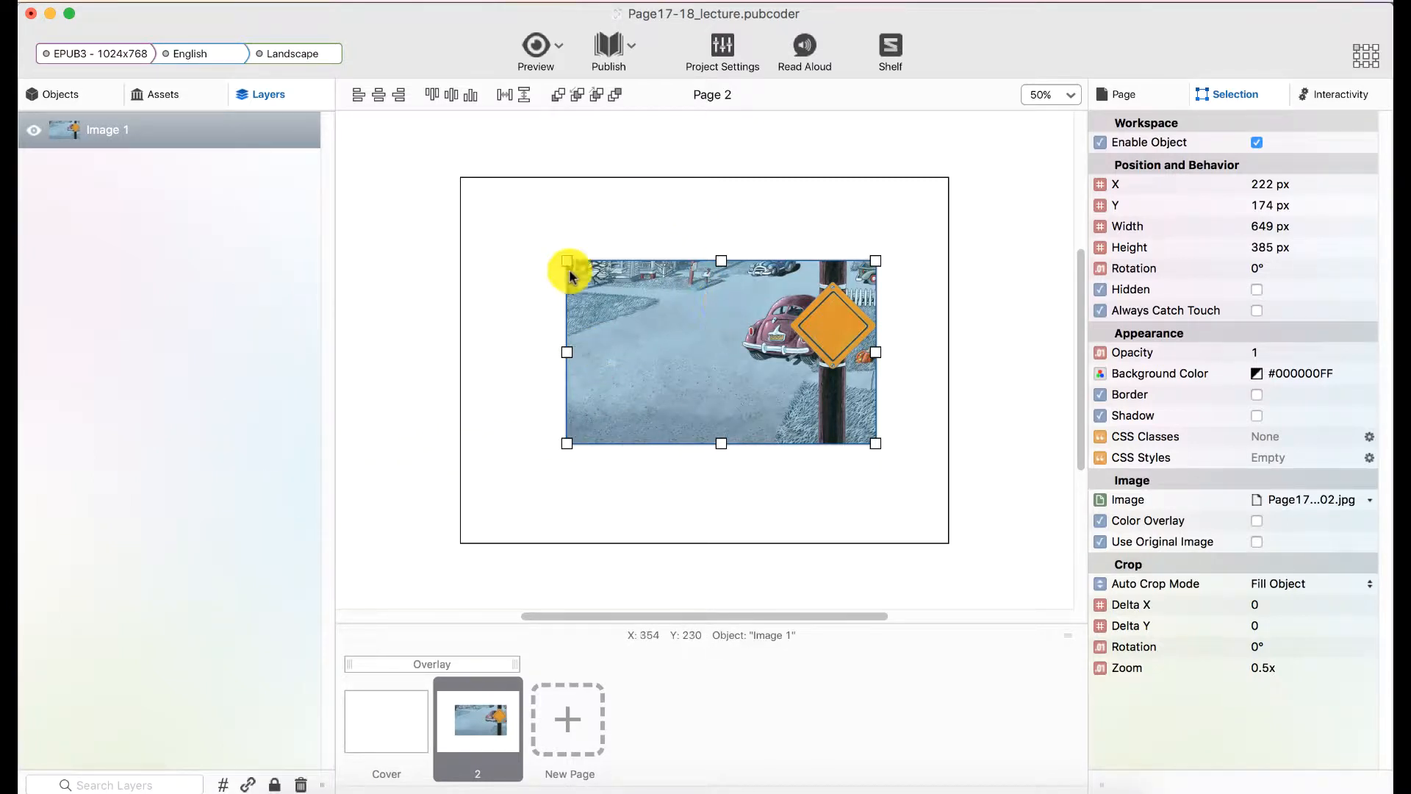
click(253, 102)
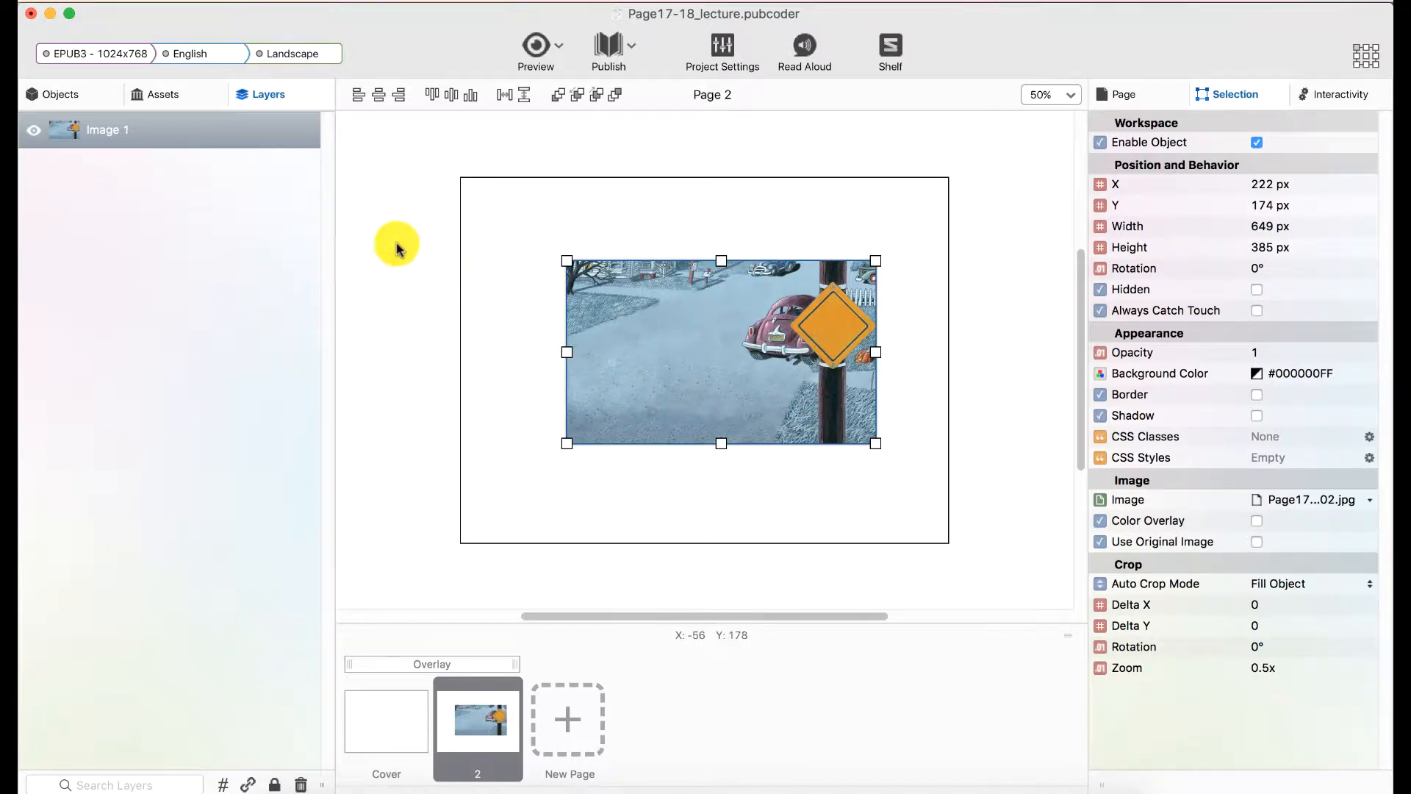
click(185, 91)
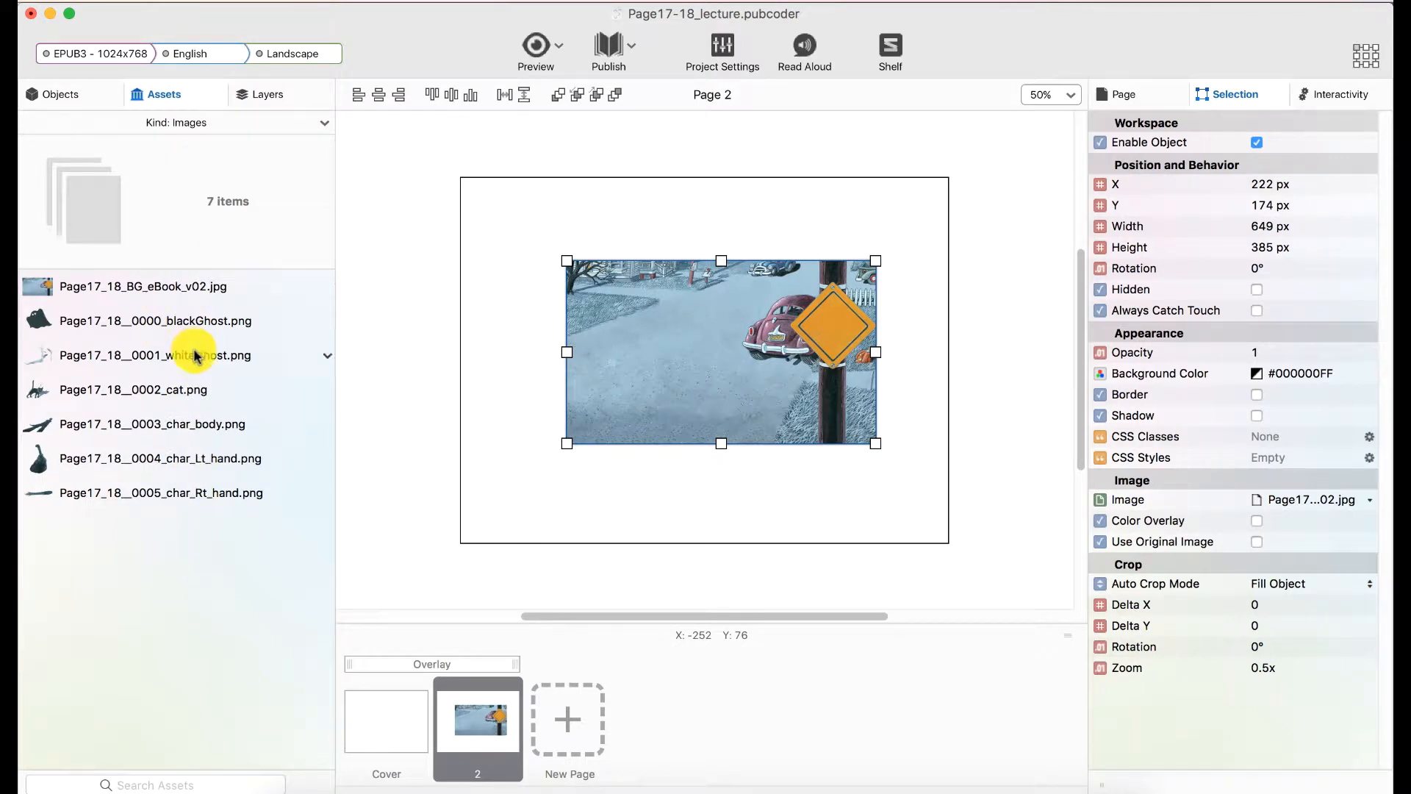
click(271, 93)
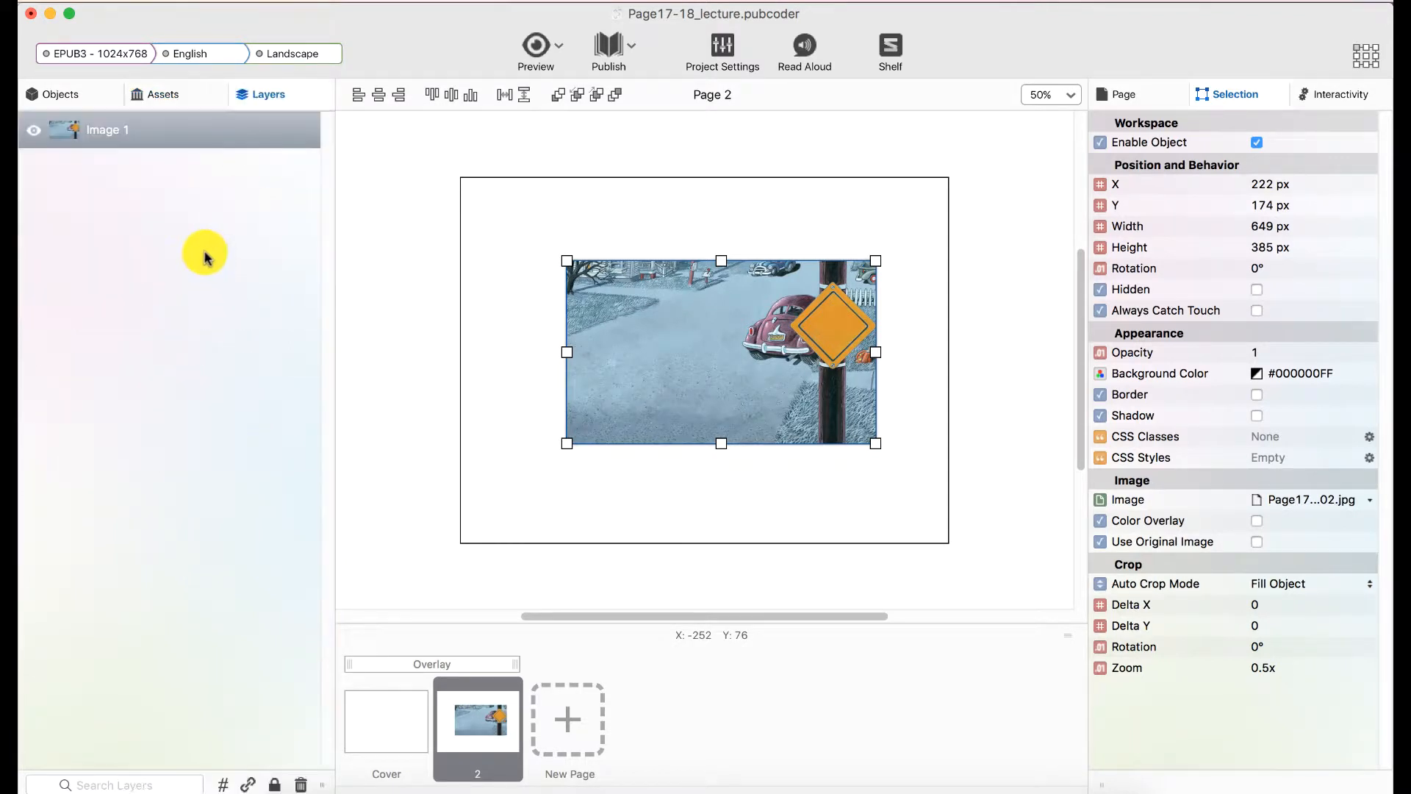
Step: Reposition the background image on page 2 at about X 226 px, Y 178 px
click(177, 93)
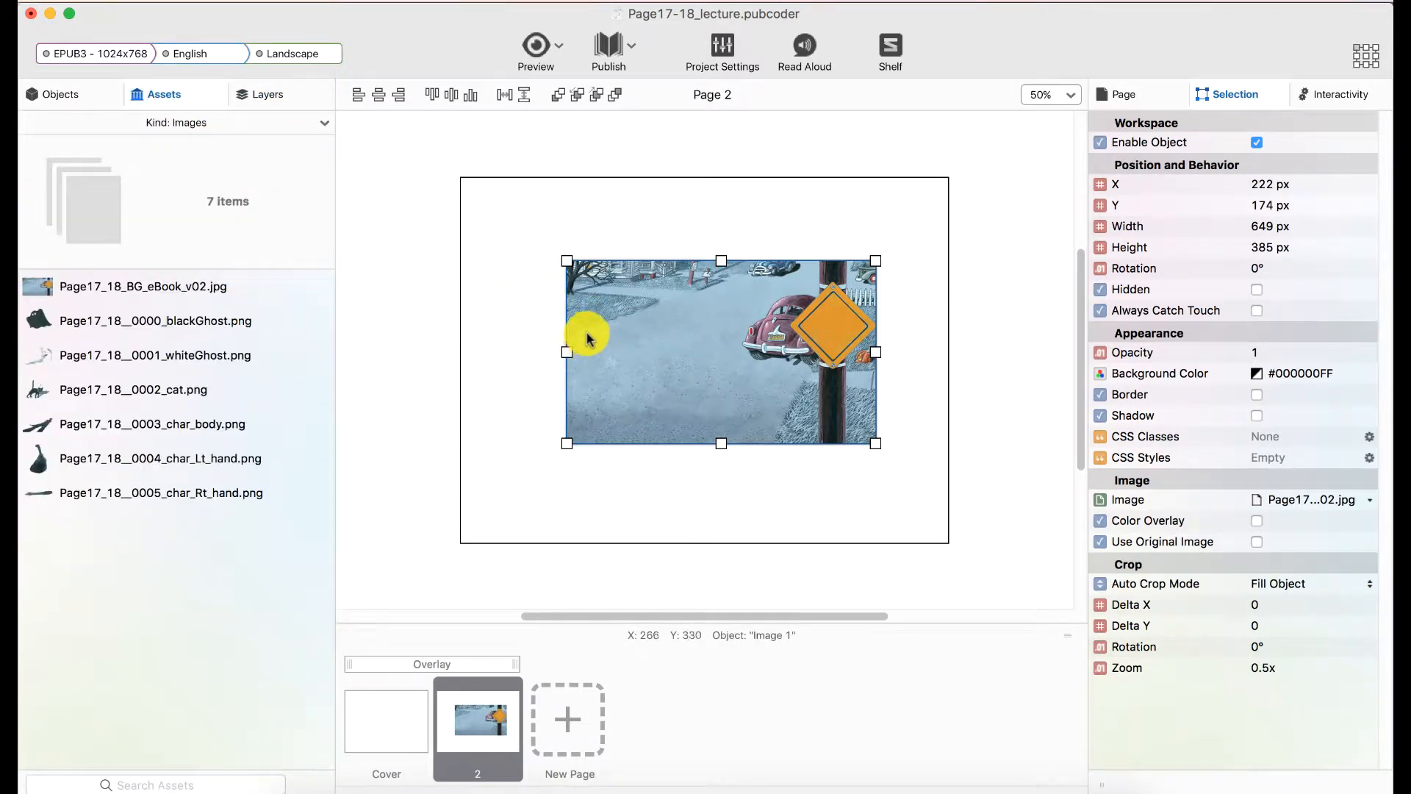
click(488, 302)
click(624, 321)
drag(630, 289, 665, 327)
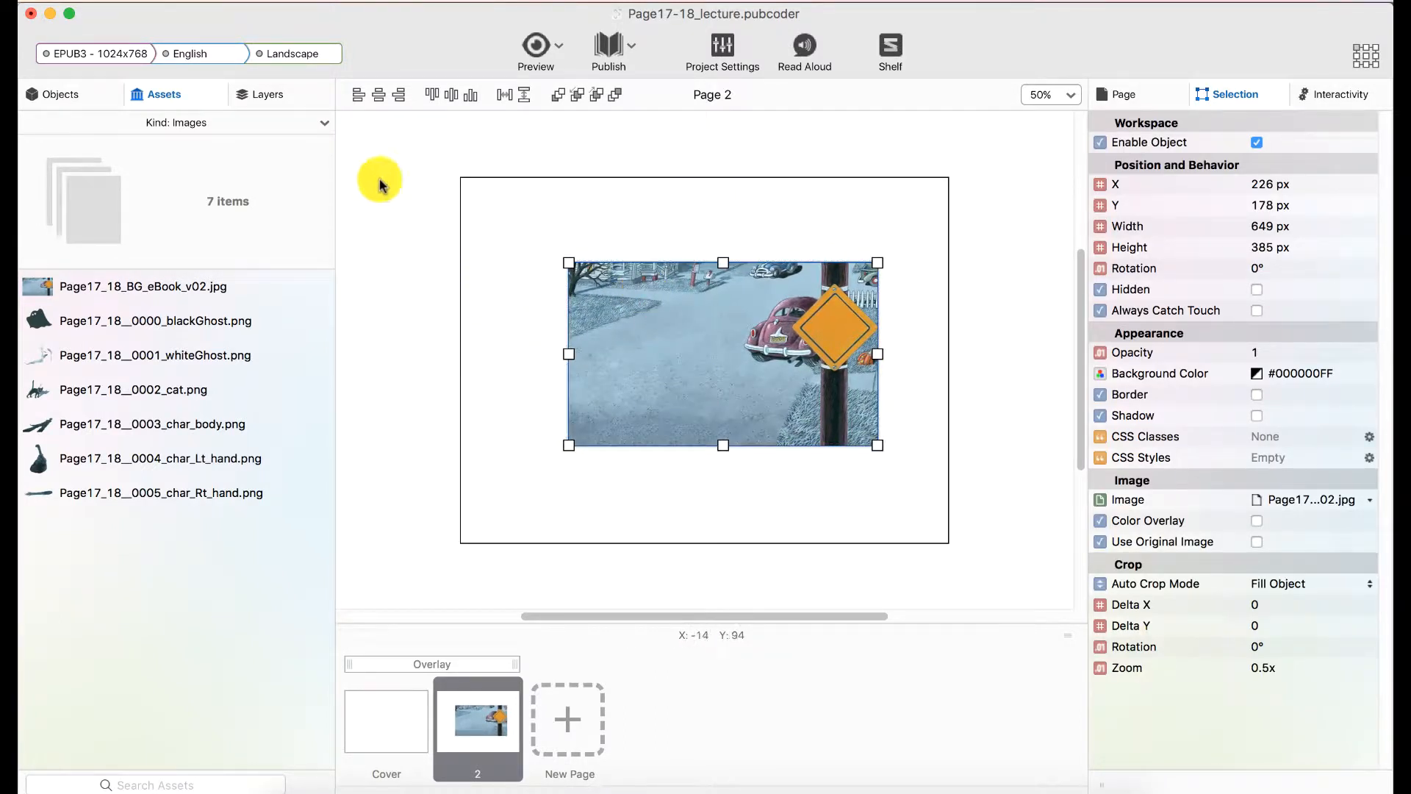
Step: Compare page 2's layer list with the imported image assets, and examine the properties of the background image
click(262, 89)
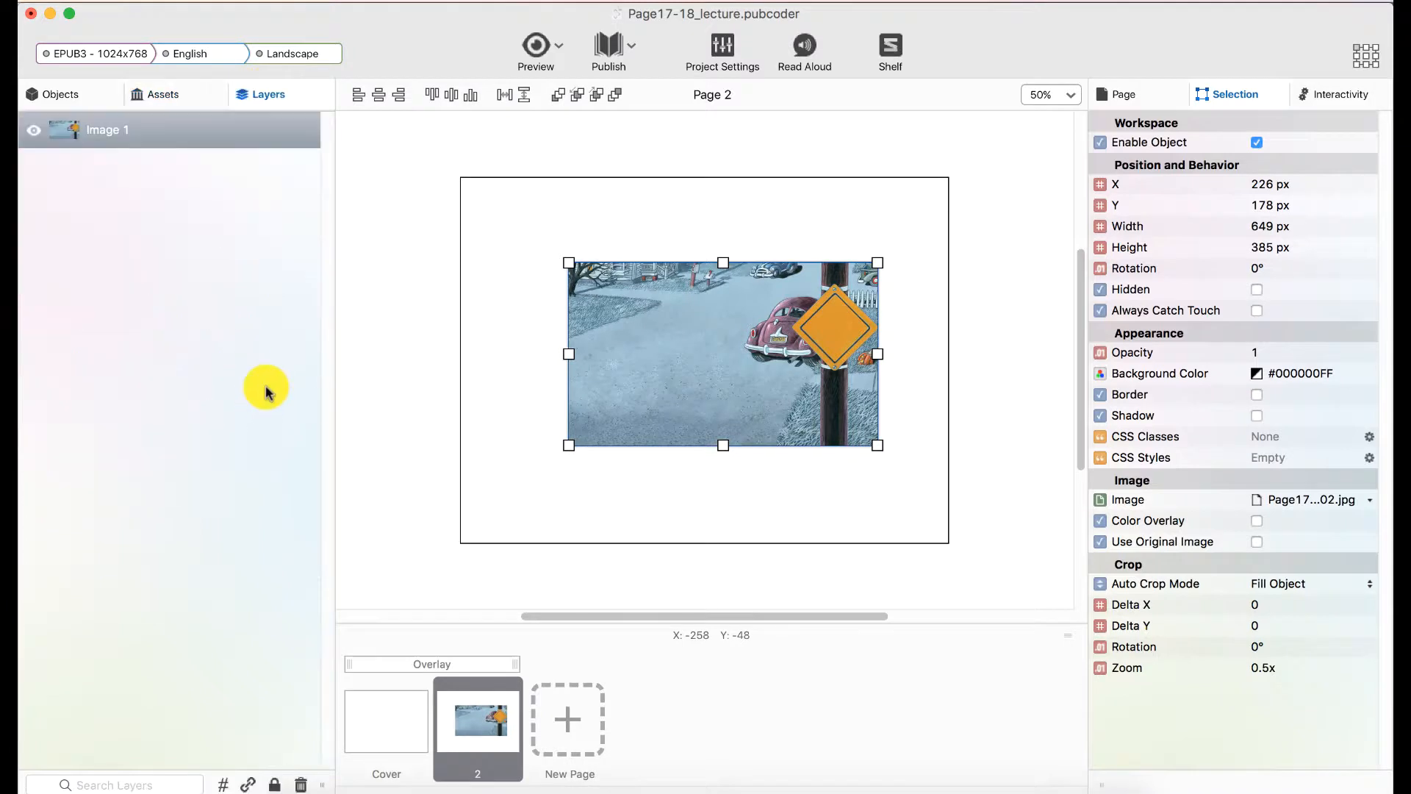
click(155, 94)
click(515, 345)
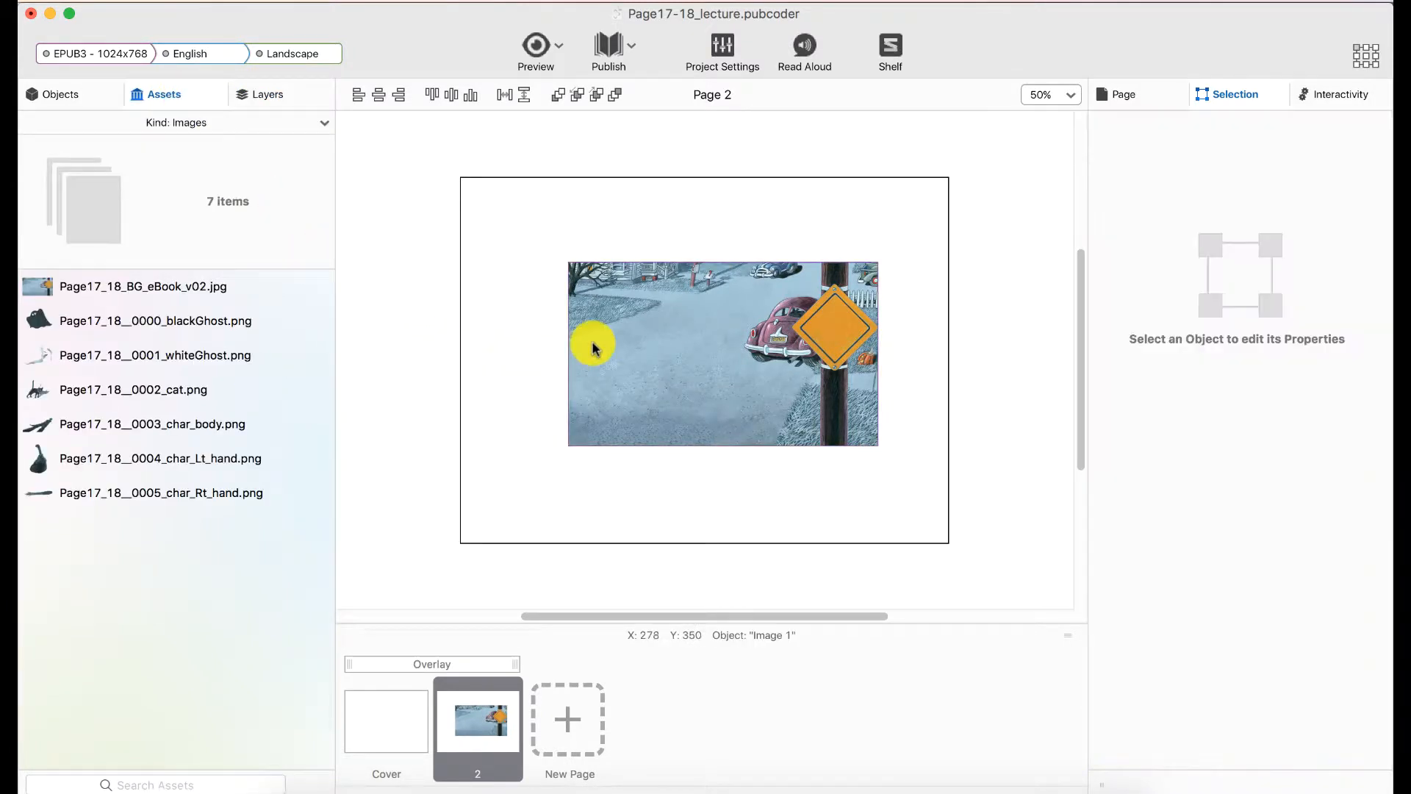
click(594, 348)
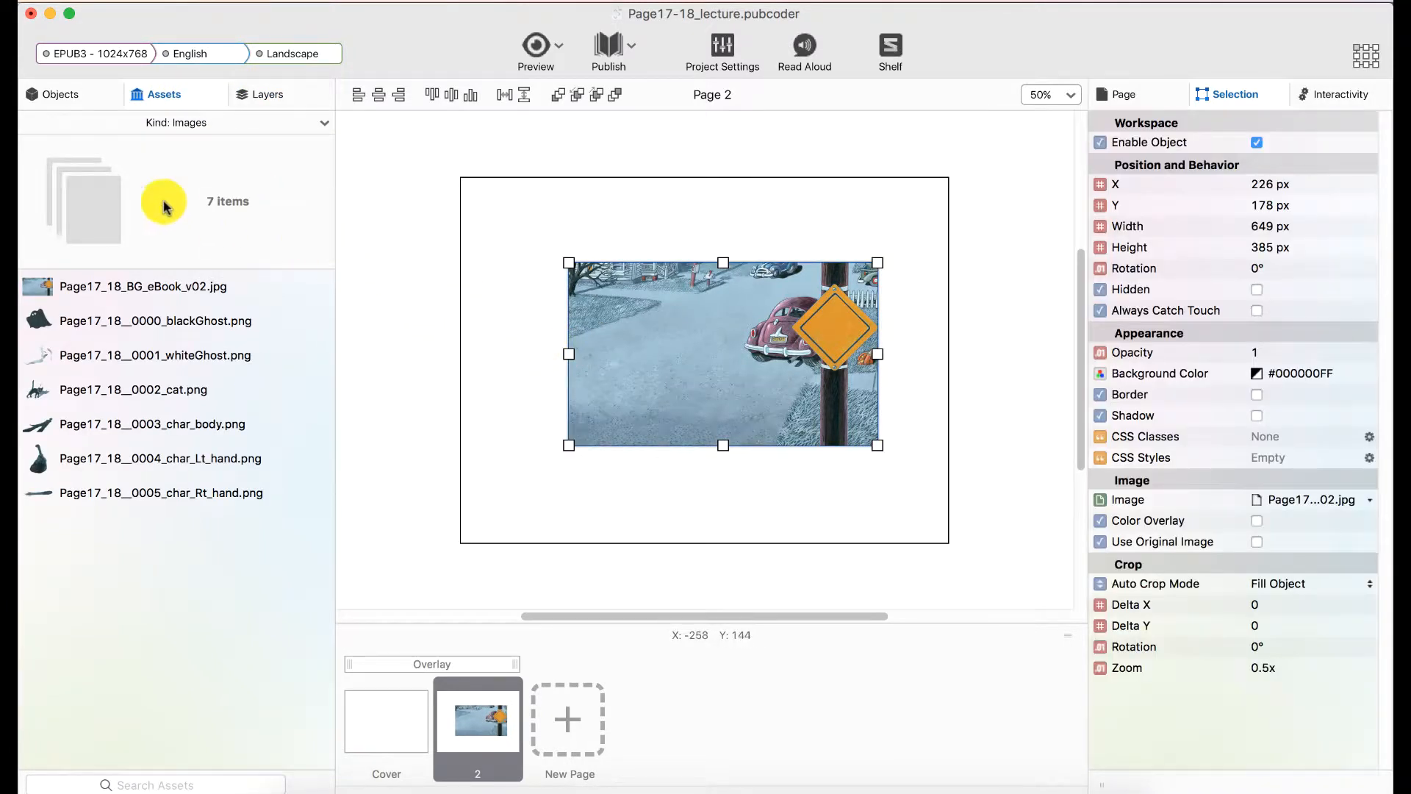
click(73, 91)
click(132, 94)
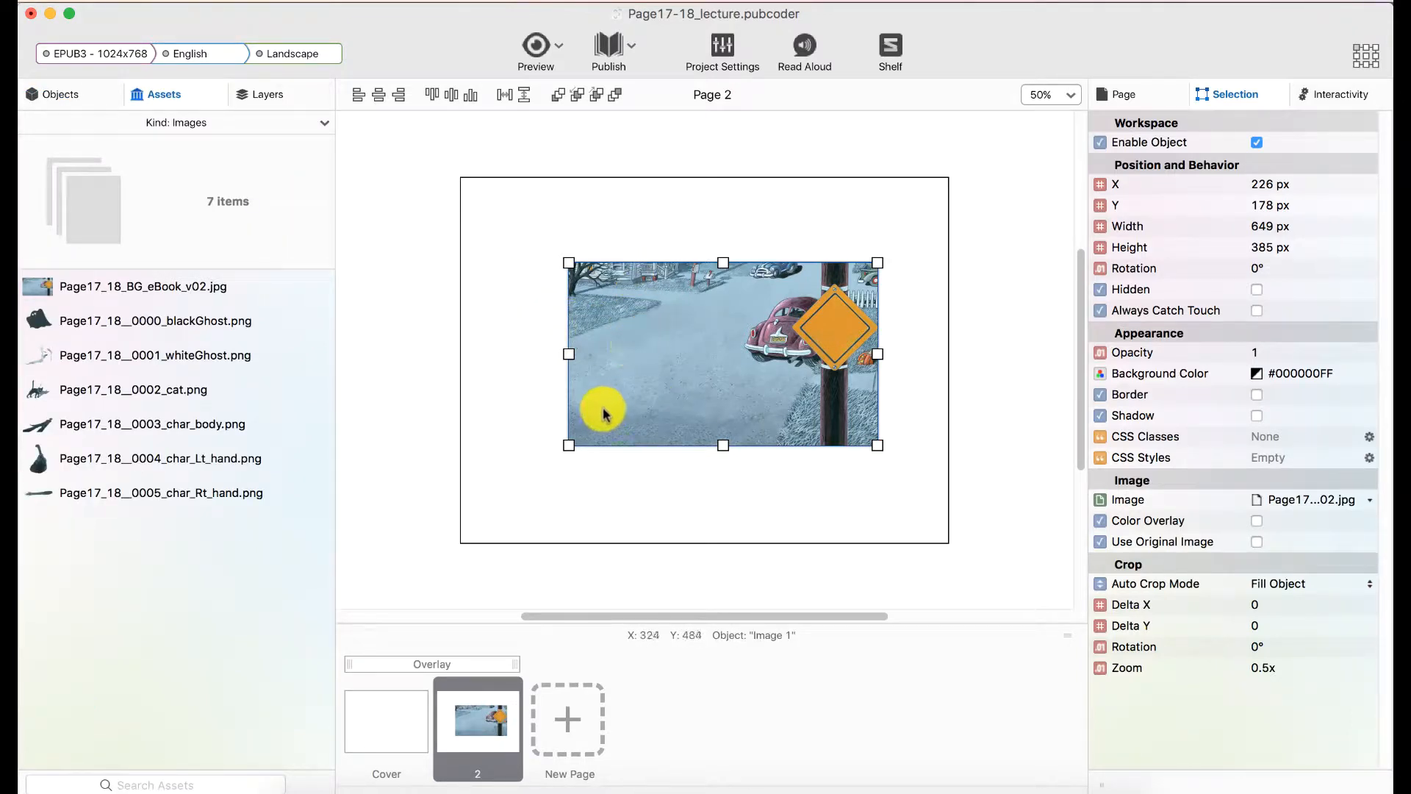
click(488, 394)
click(721, 358)
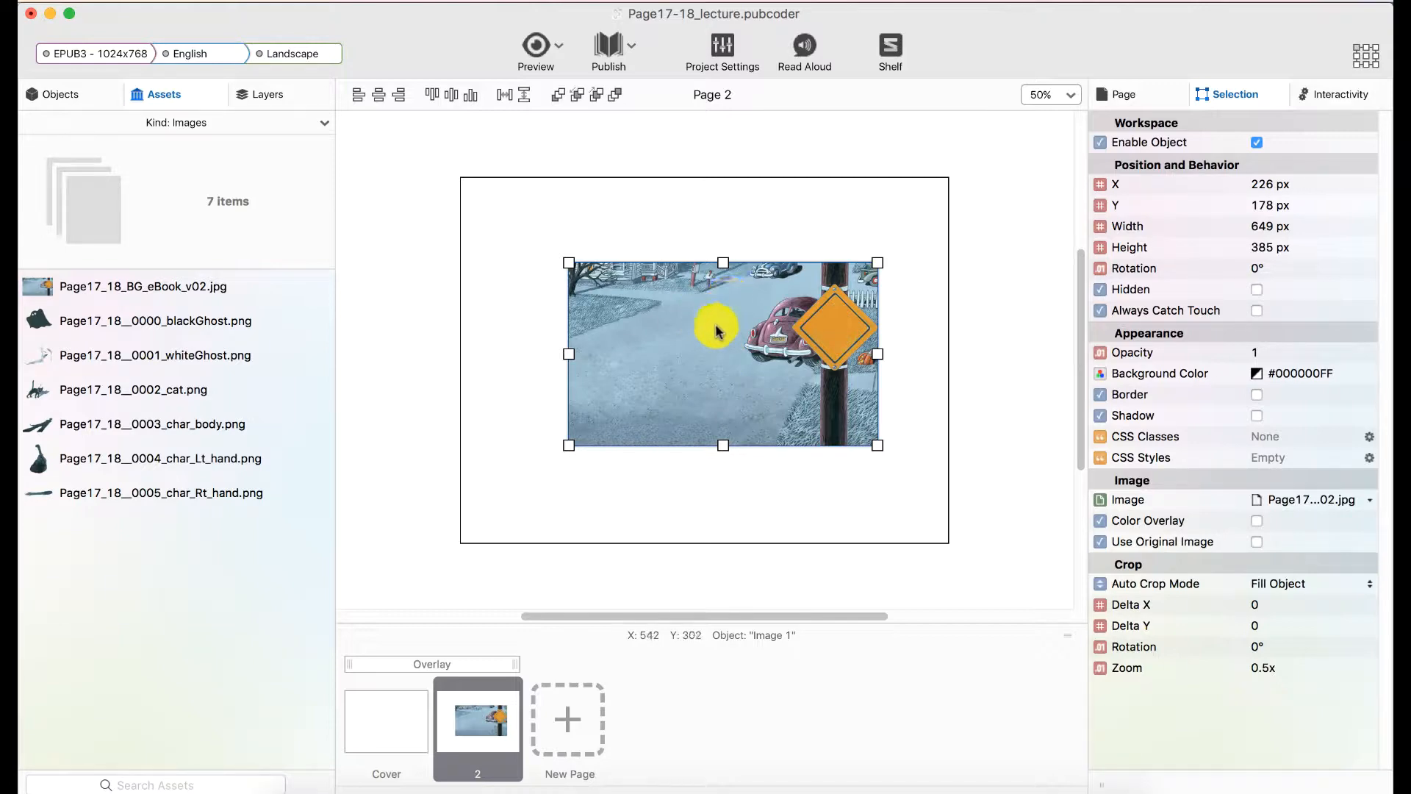
Step: Switch to Finder to check the pixel dimensions of Page17_18_BG_eBook_v02.jpg, and return to PubCoder
key(super+Tab)
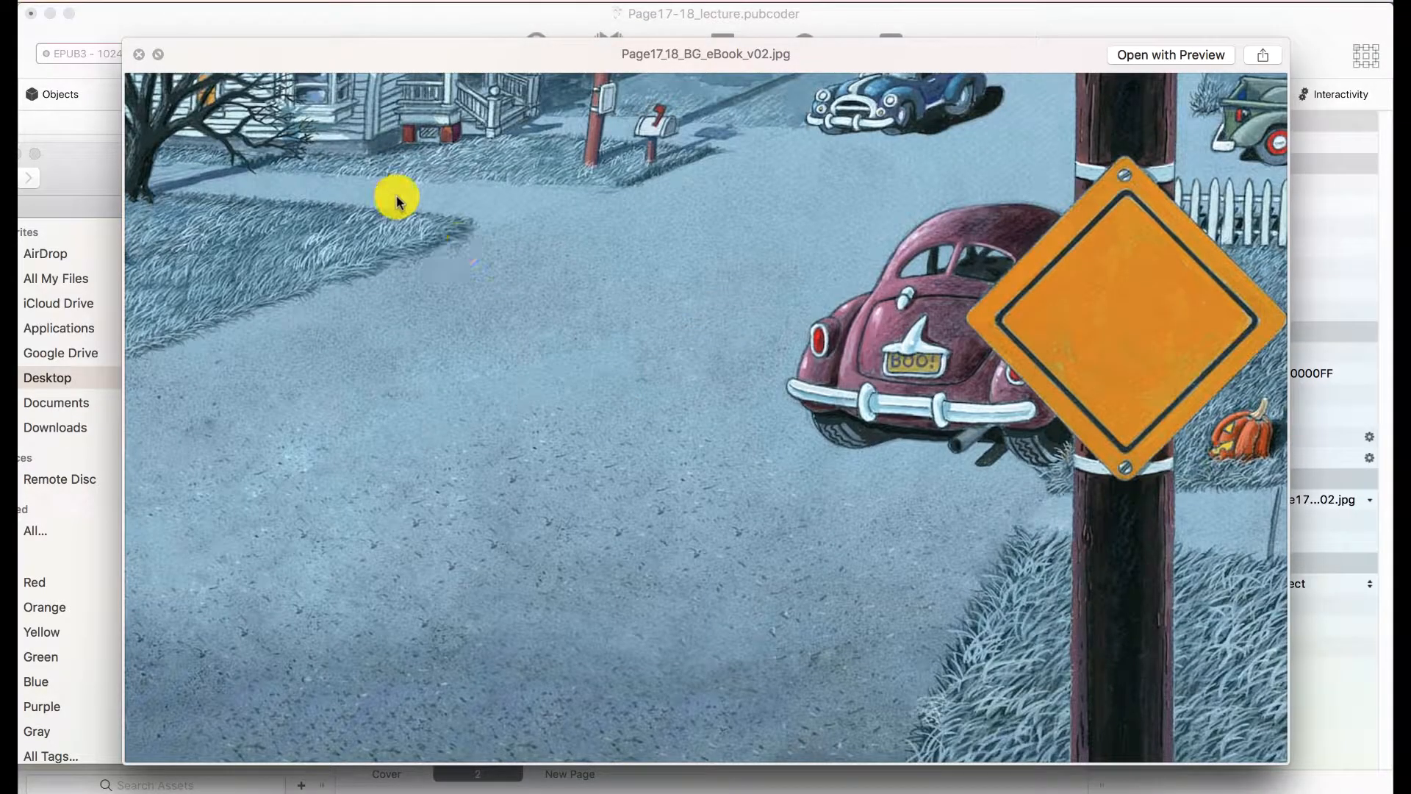
click(149, 58)
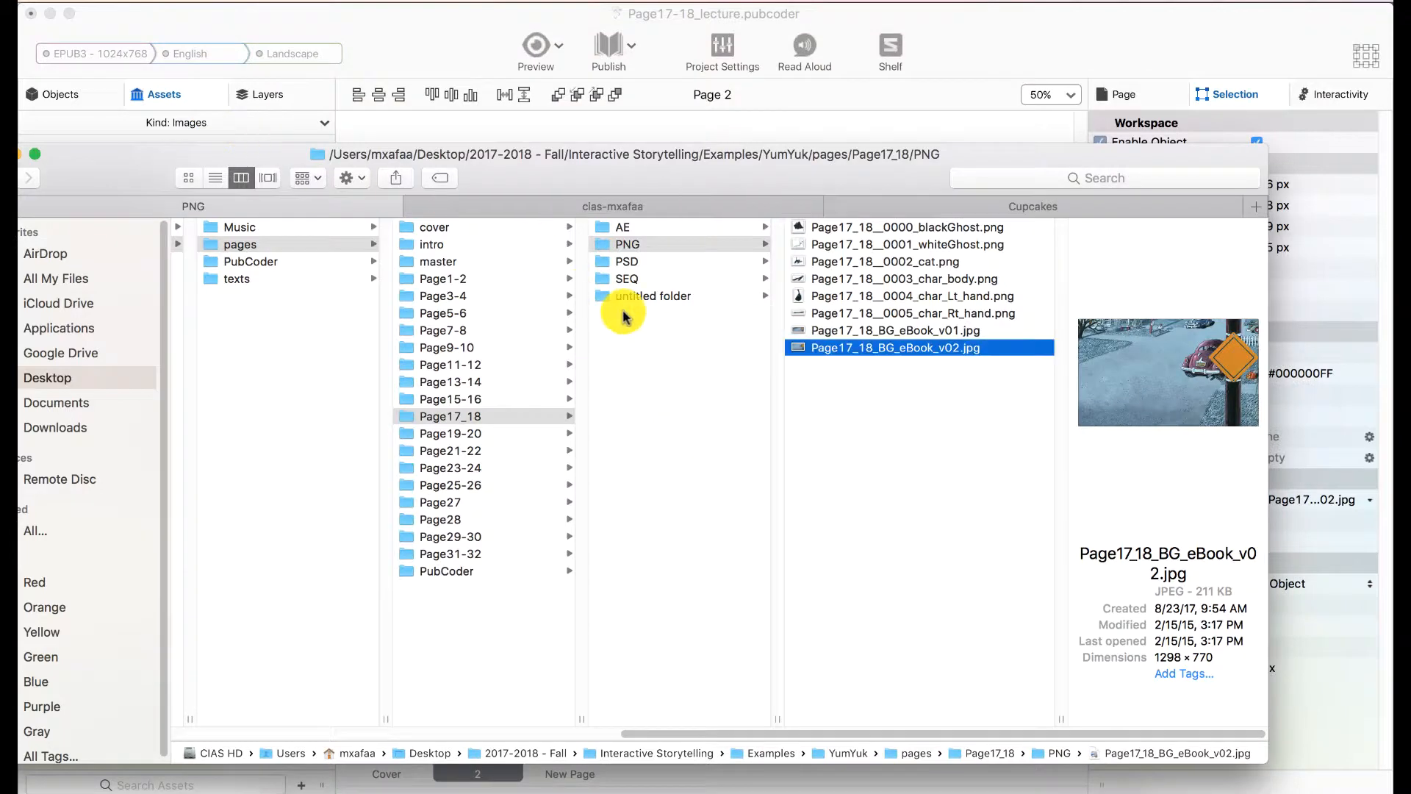
key(super+Tab)
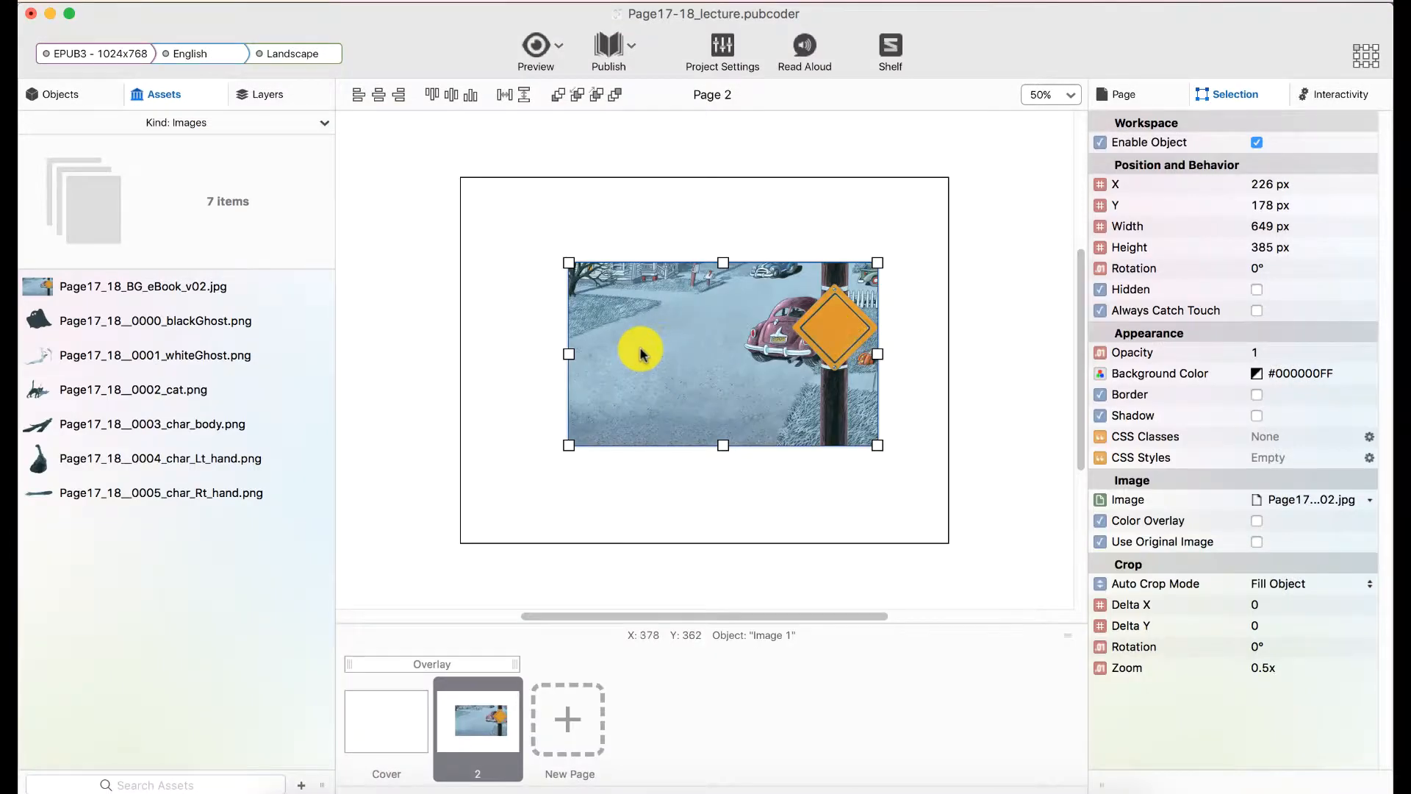
Step: Reposition the background image on page 2 at about X 212 px, Y 191 px
drag(668, 365, 647, 370)
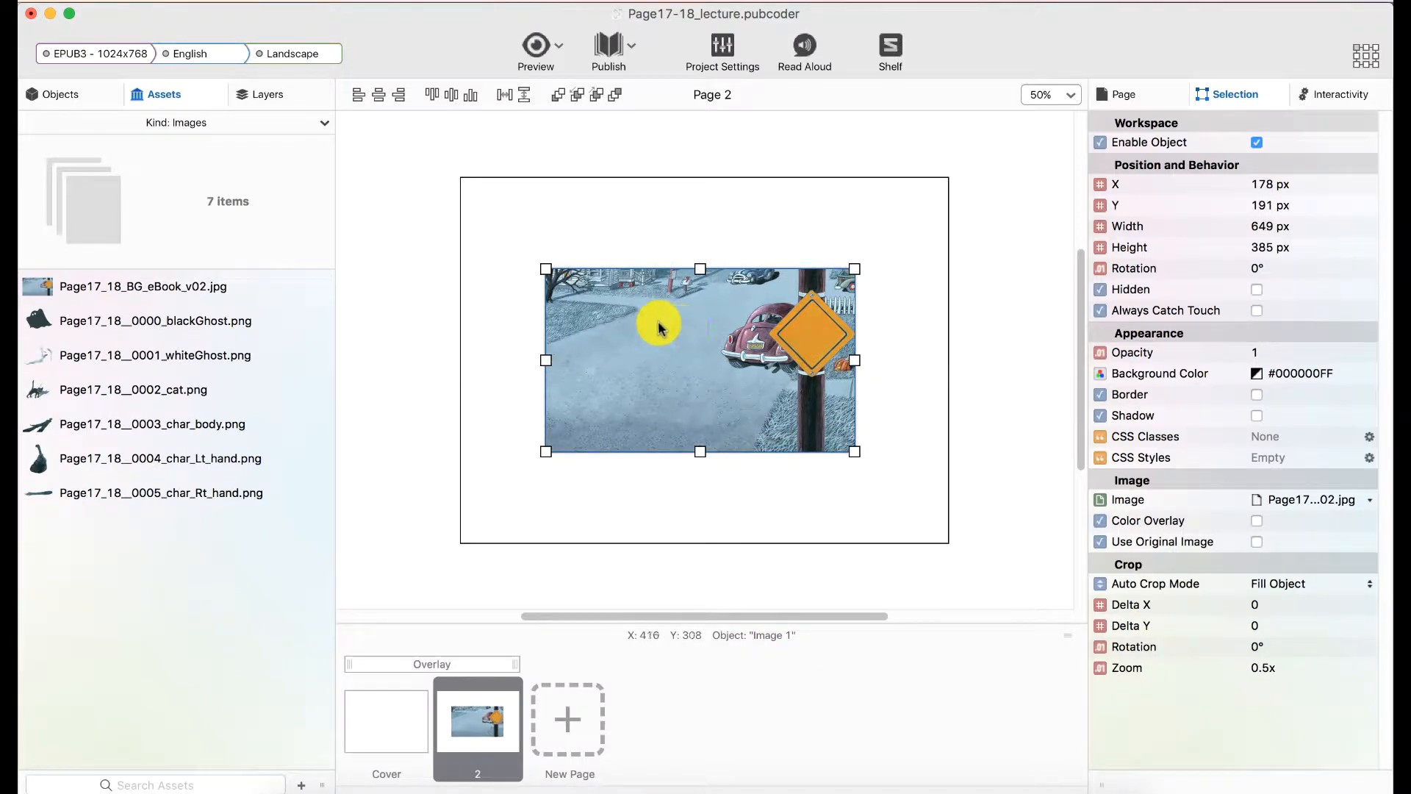
mouse_move(657, 340)
mouse_down()
mouse_move(687, 372)
mouse_move(662, 334)
mouse_move(658, 349)
mouse_up()
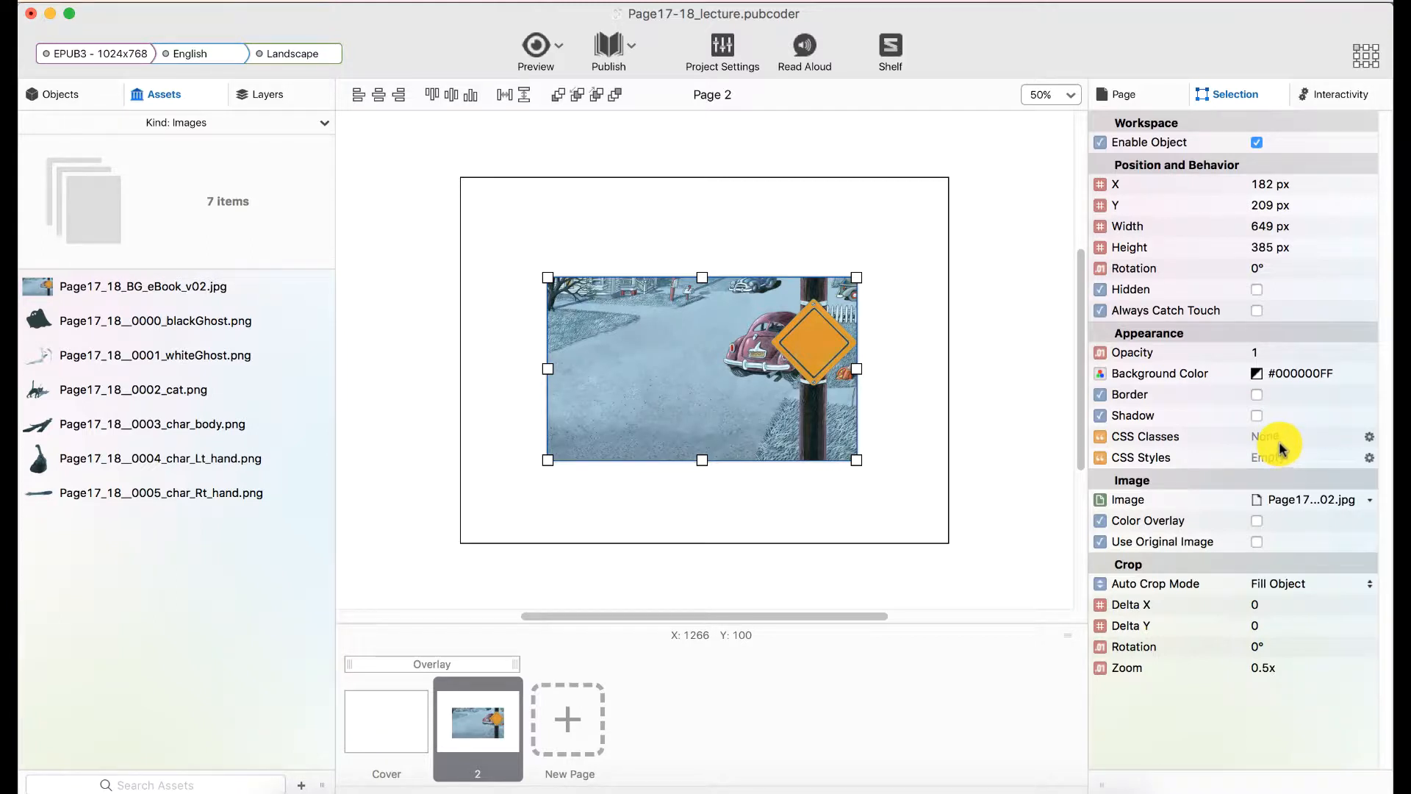
click(839, 229)
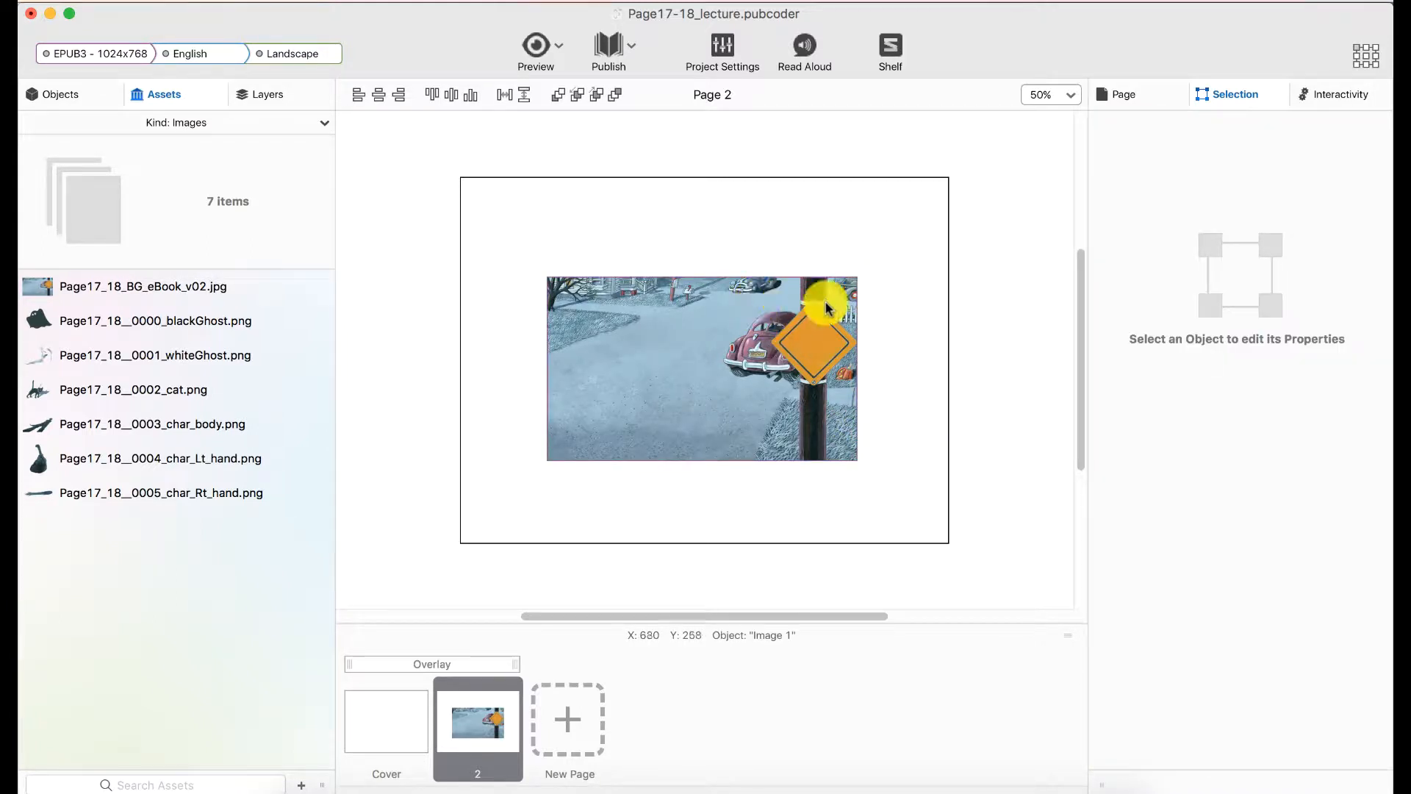
click(669, 361)
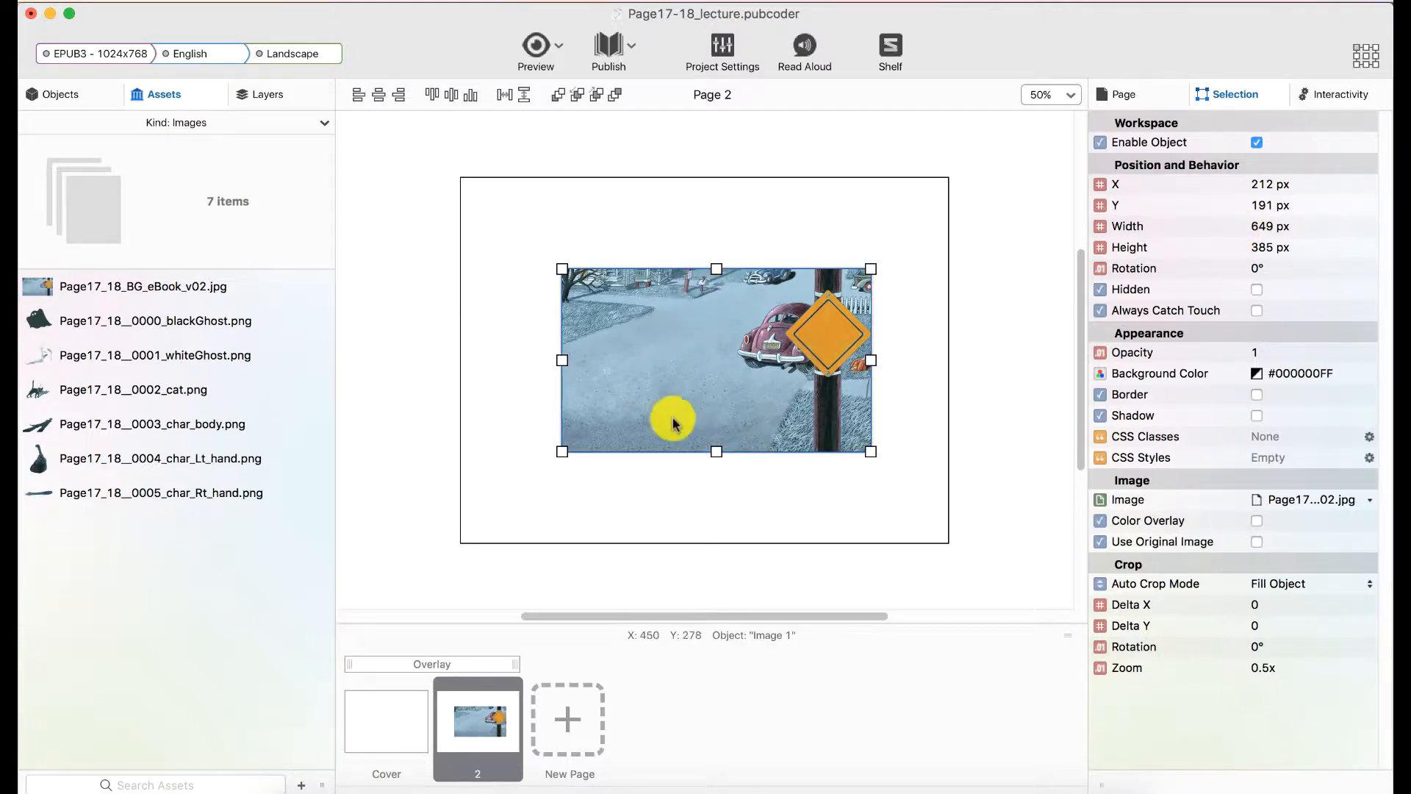
Step: Resize the background image on page 2 to a width of 1024 px and a height of 768 px
click(1280, 224)
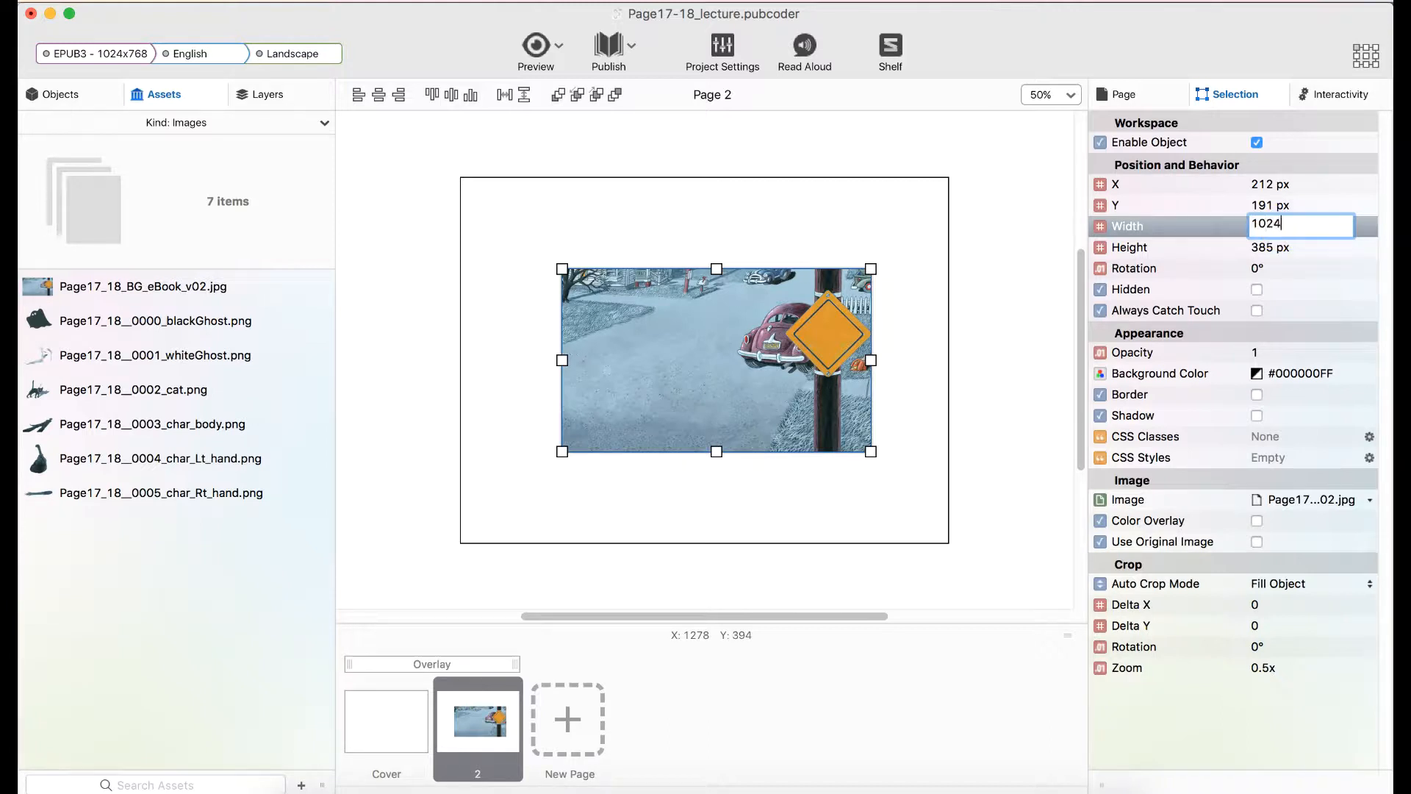
key(Tab)
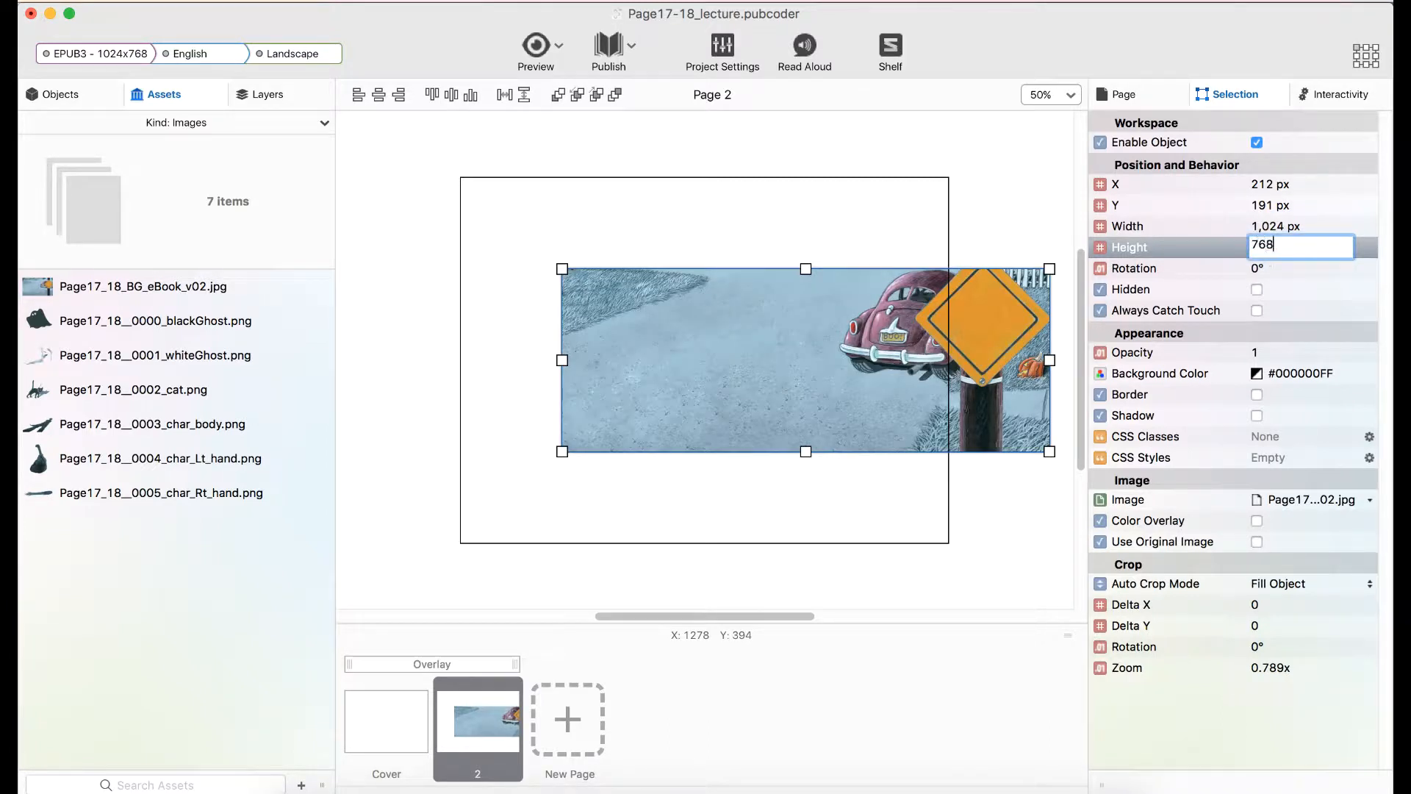
key(Return)
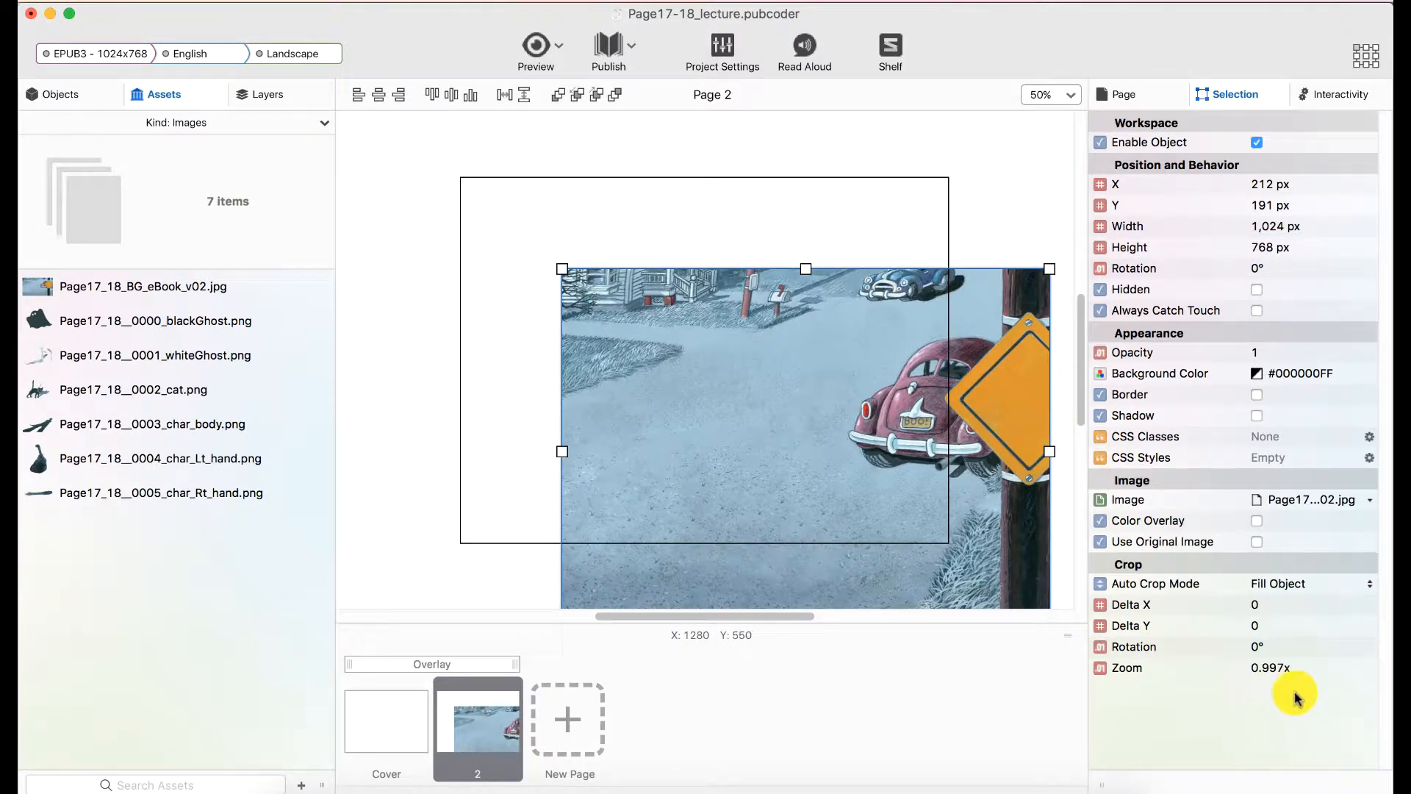
Step: Set the background image's crop zoom to 1x and align it with the page at X 0 px, Y 0 px
click(1263, 647)
double_click(1271, 658)
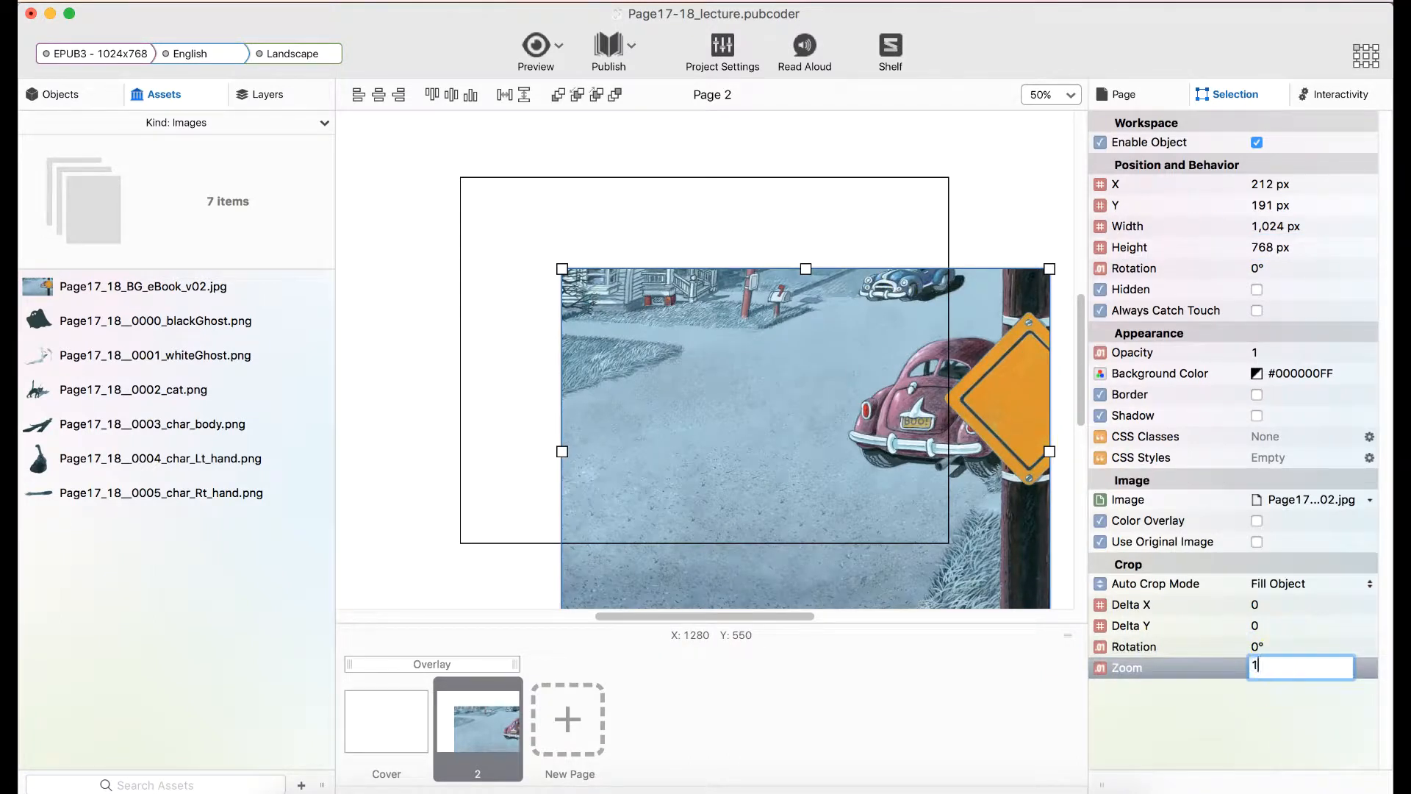
key(Return)
drag(809, 431, 789, 402)
click(987, 267)
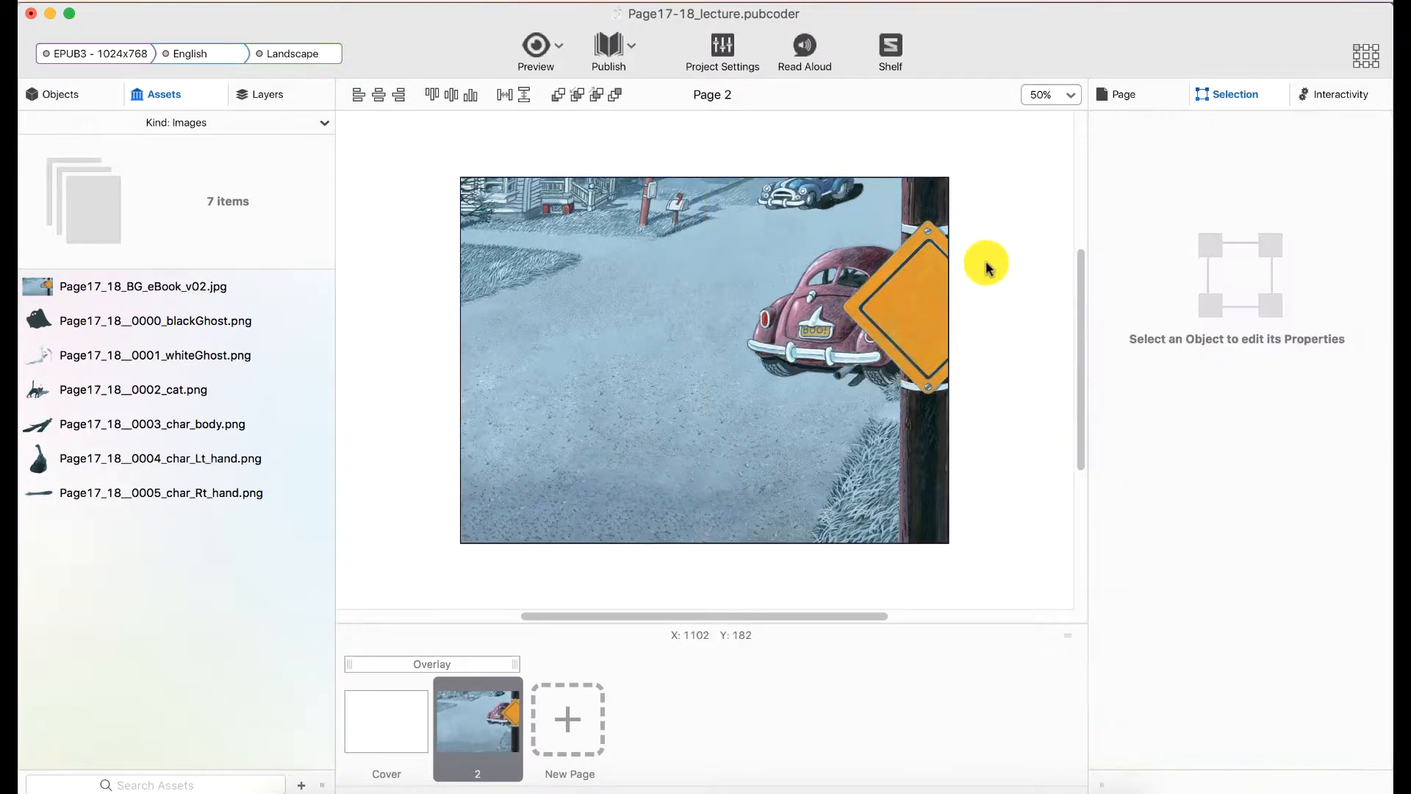
Step: Offset the background image from the page corner by setting X to 20 px and Y to 10 px
click(891, 262)
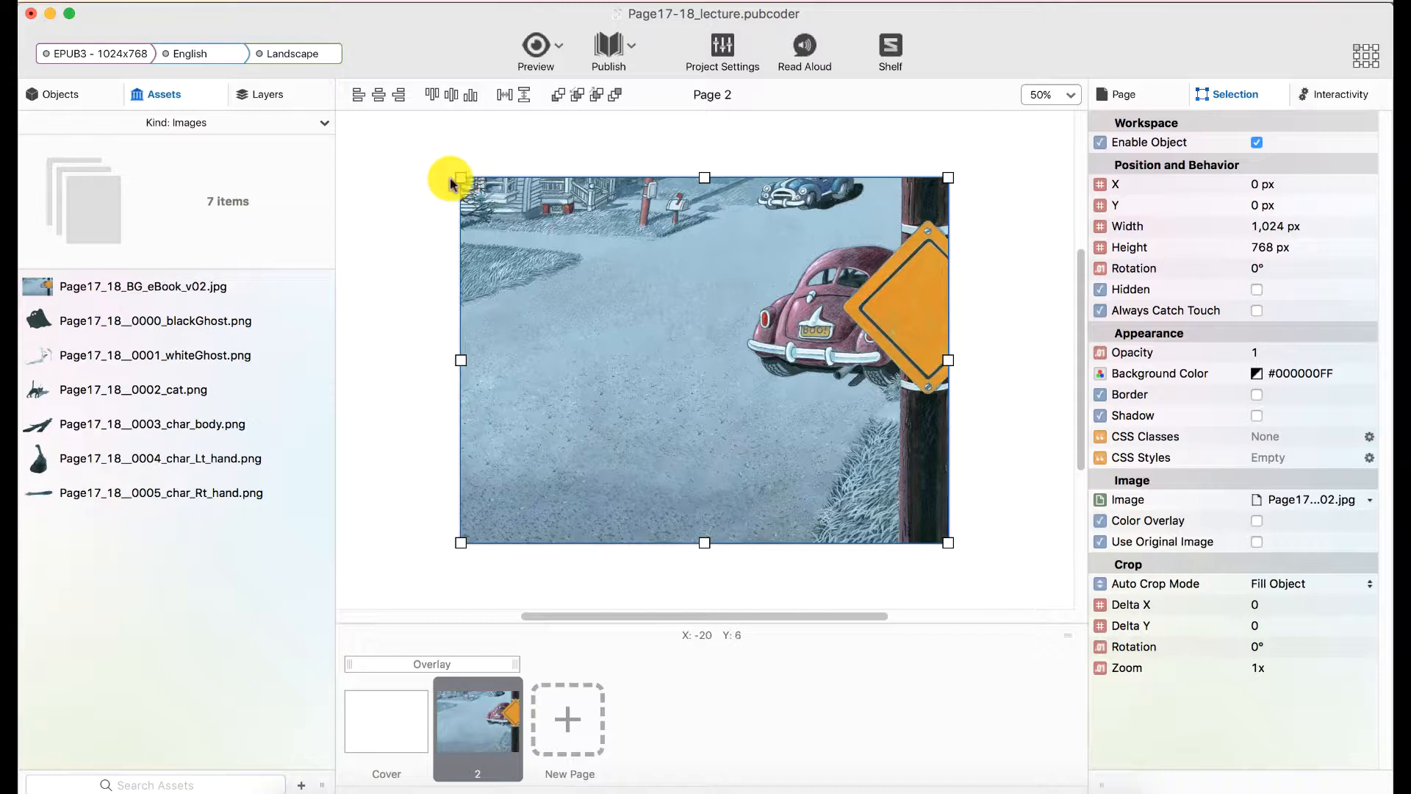
click(1257, 189)
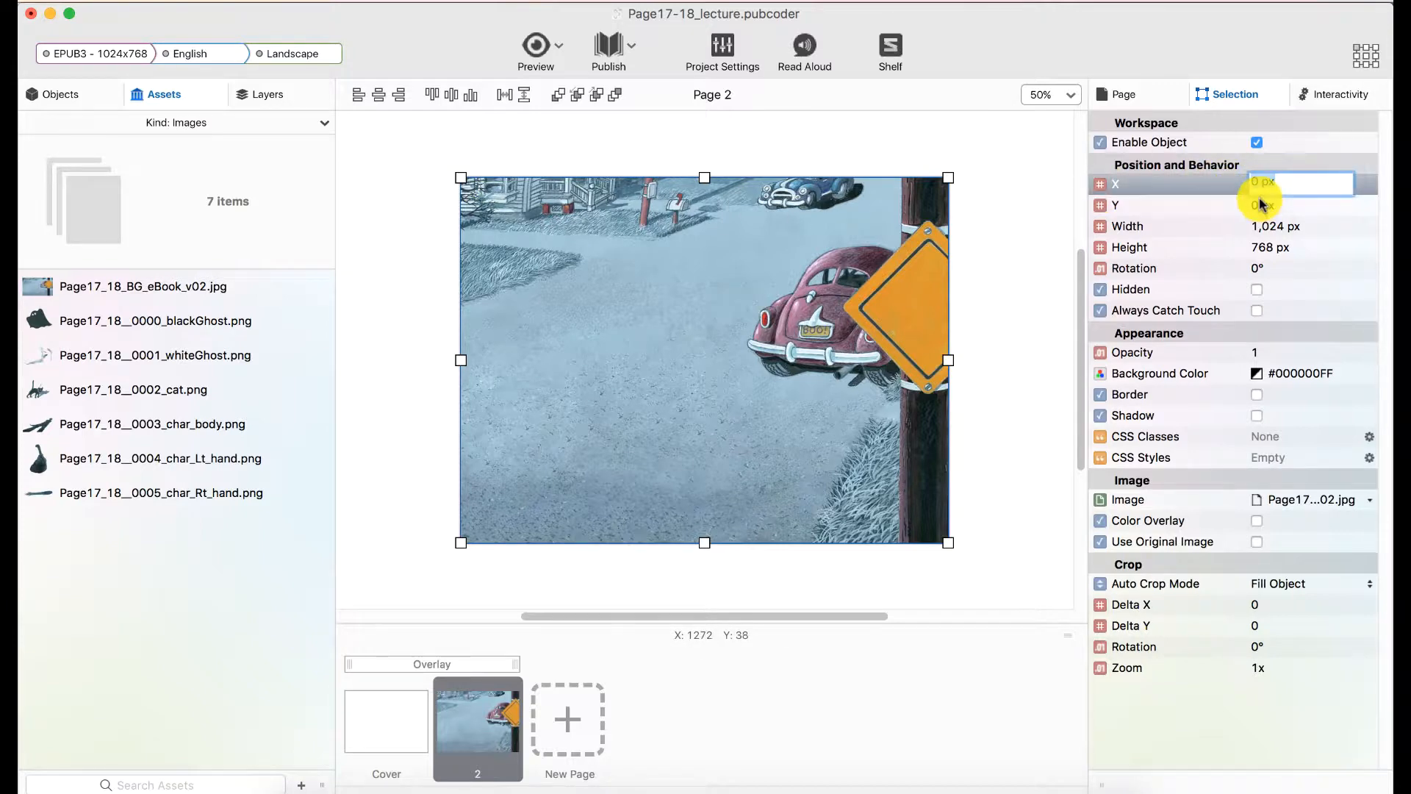
key(Return)
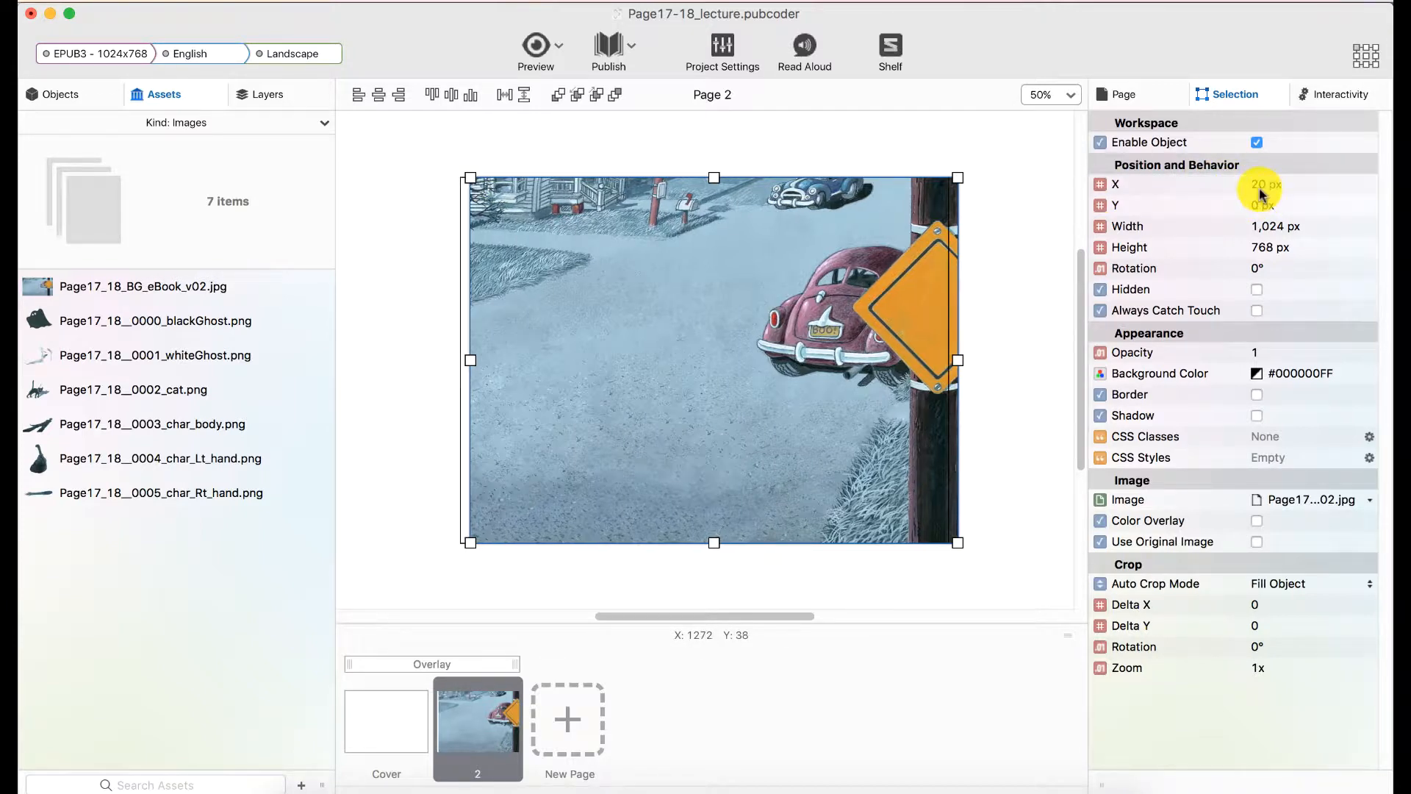
click(1264, 203)
text(10)
key(Return)
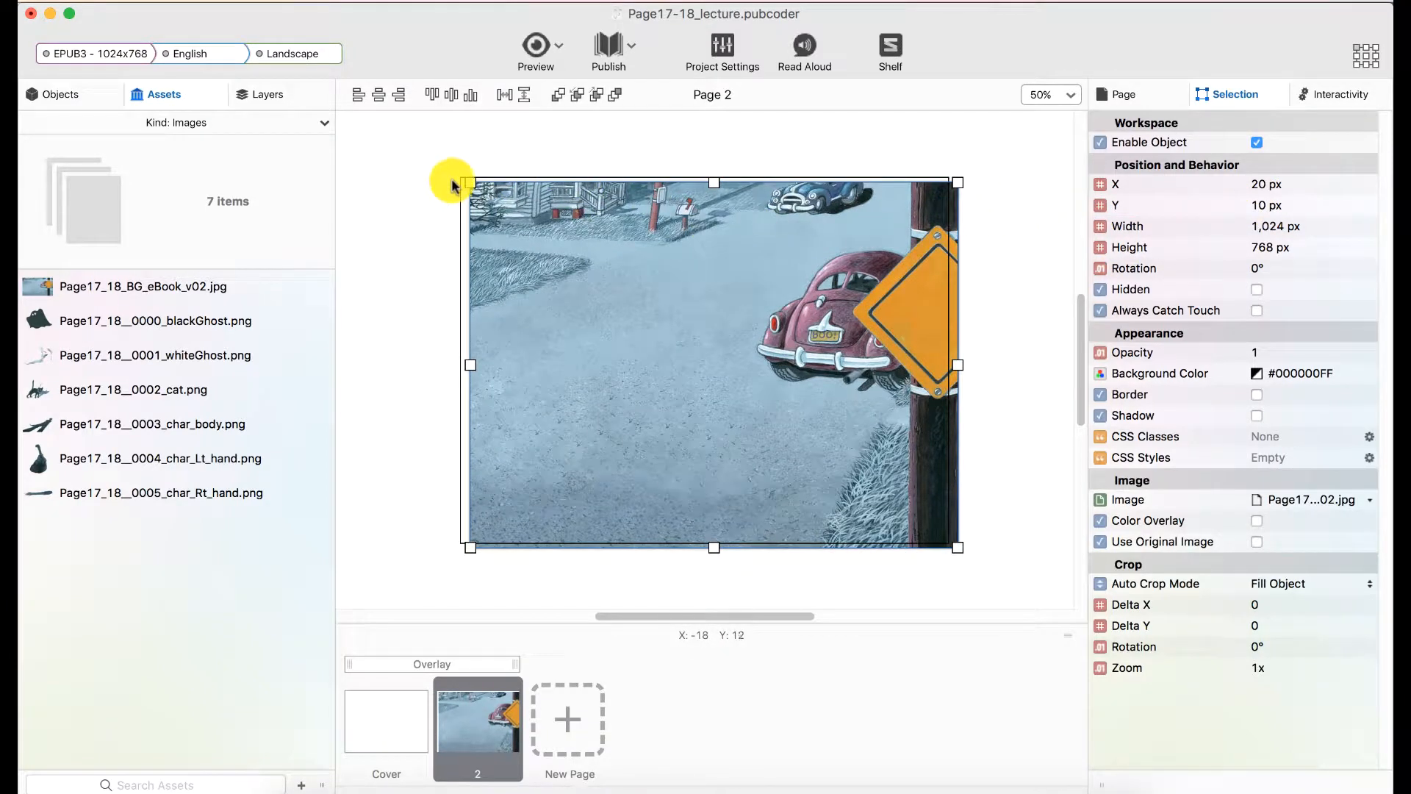
Step: Set the background image's position to X 0 px, Y 0 px and deselect it
click(1266, 181)
text(0)
click(1272, 206)
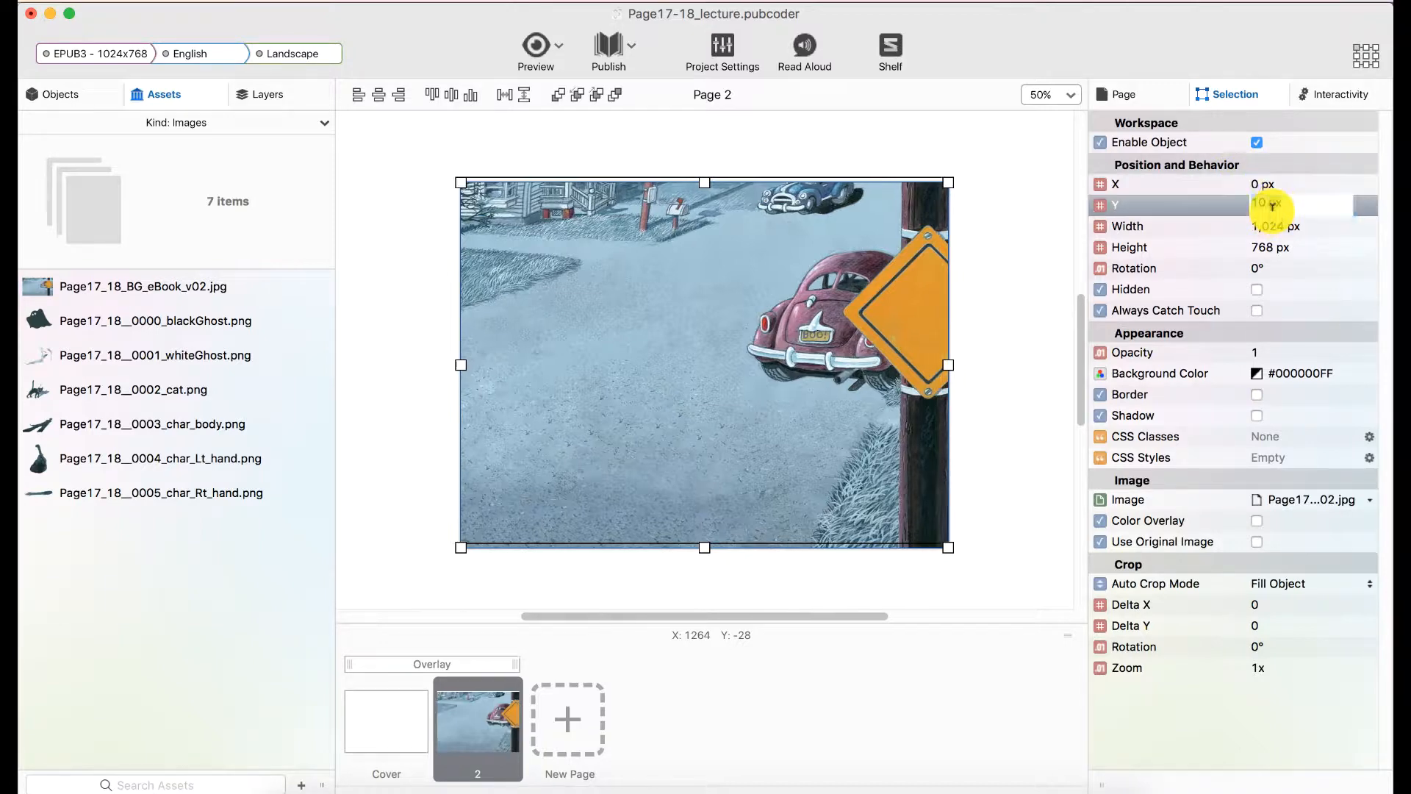
text(0)
key(Return)
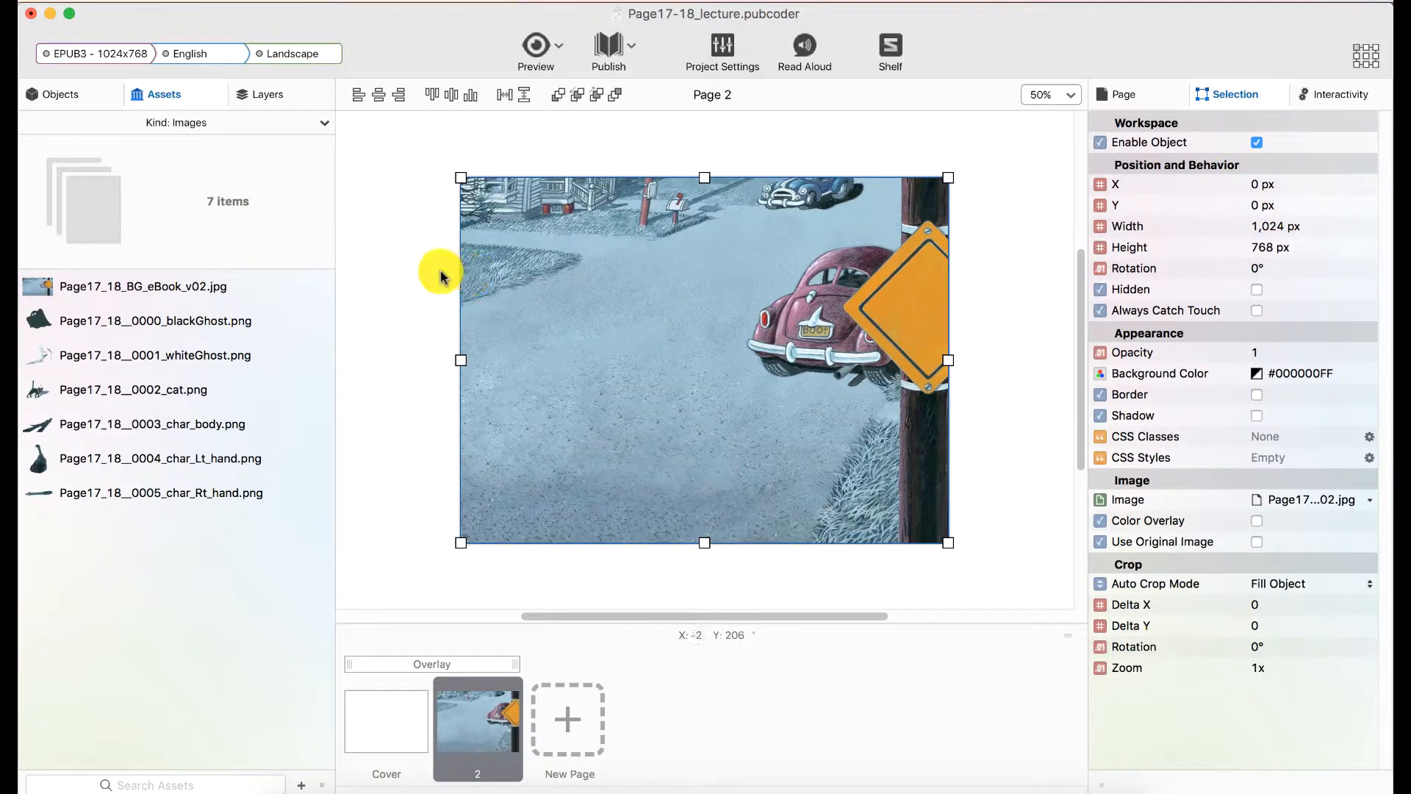
click(453, 299)
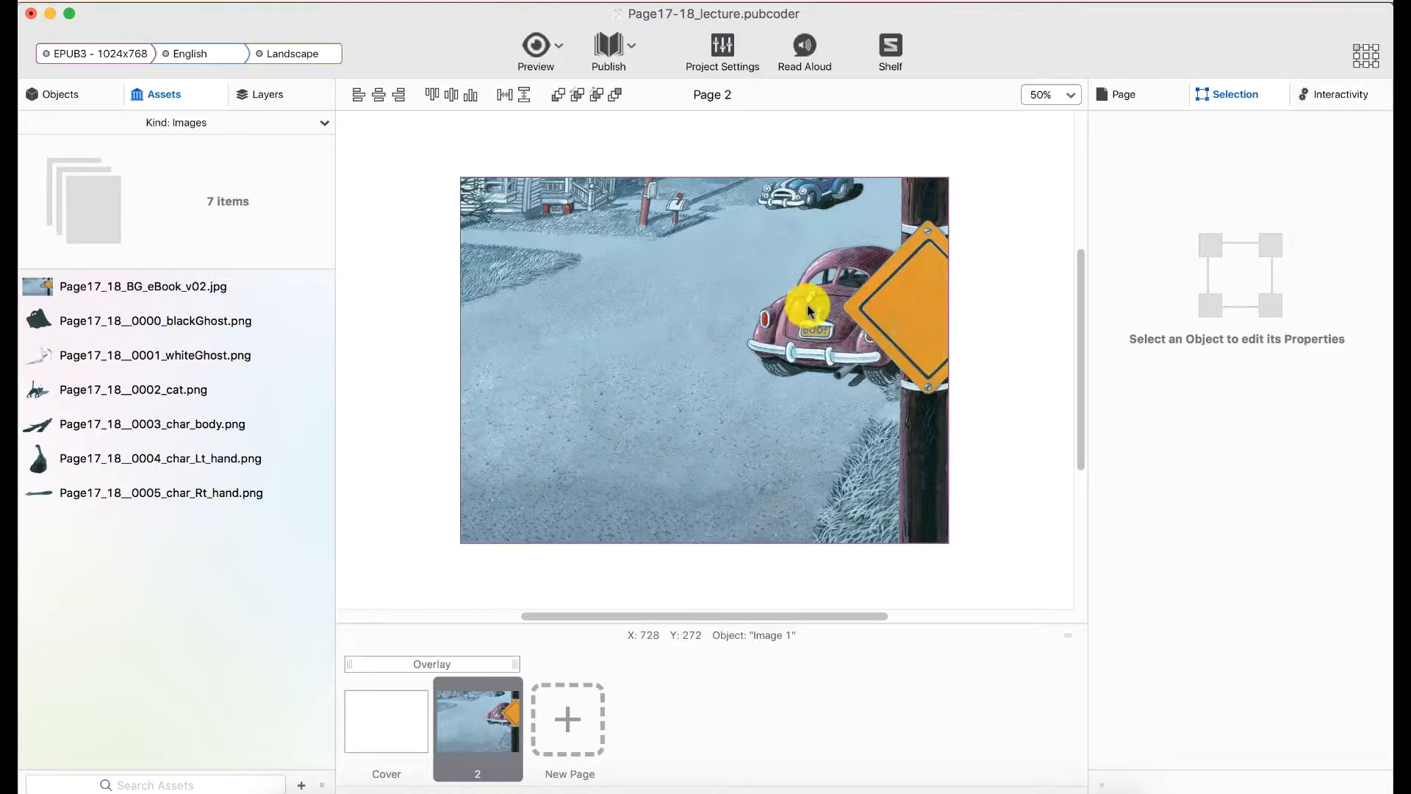
Step: Try to place the char_body, char_Lt_hand and char_Rt_hand assets together directly over the background, and undo the placement
click(136, 460)
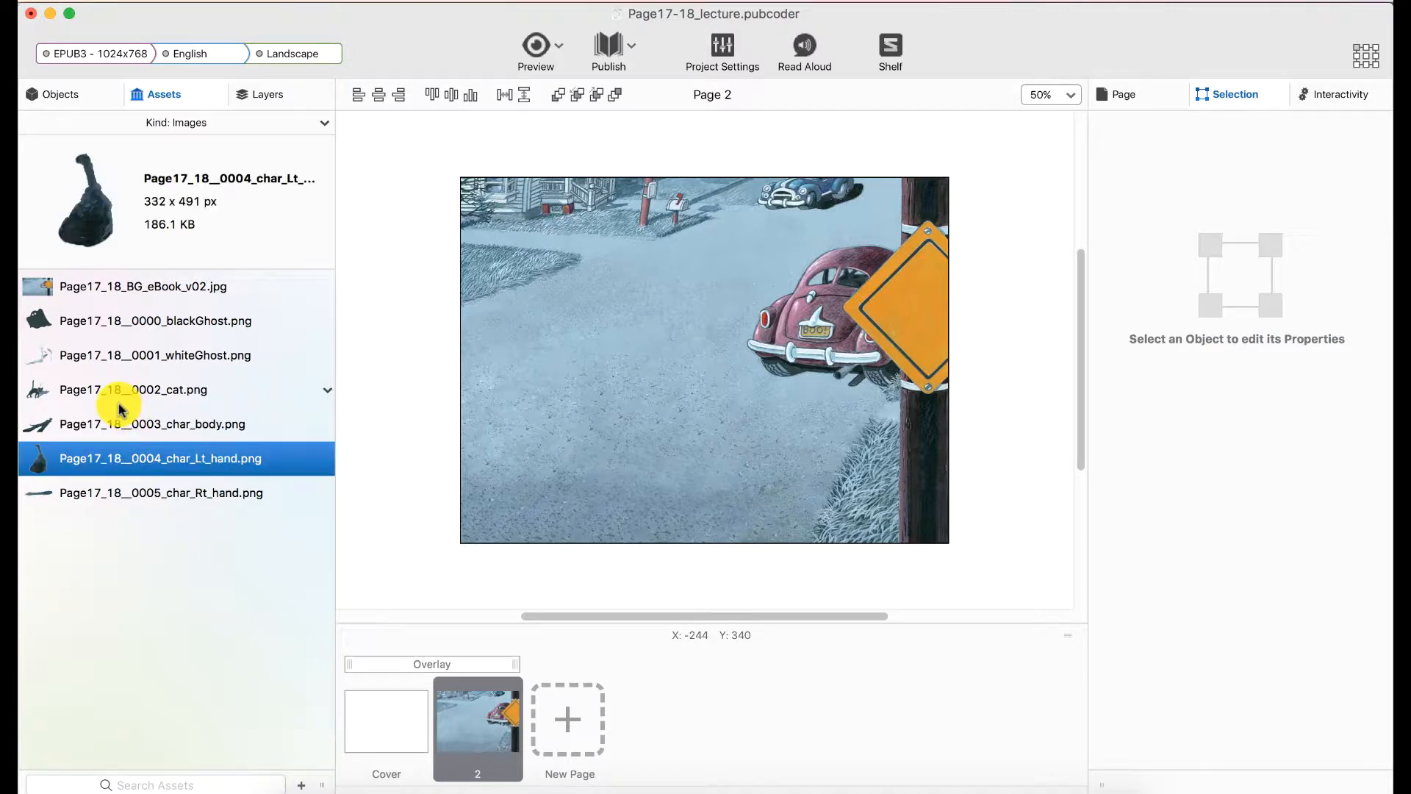
shift+click(110, 425)
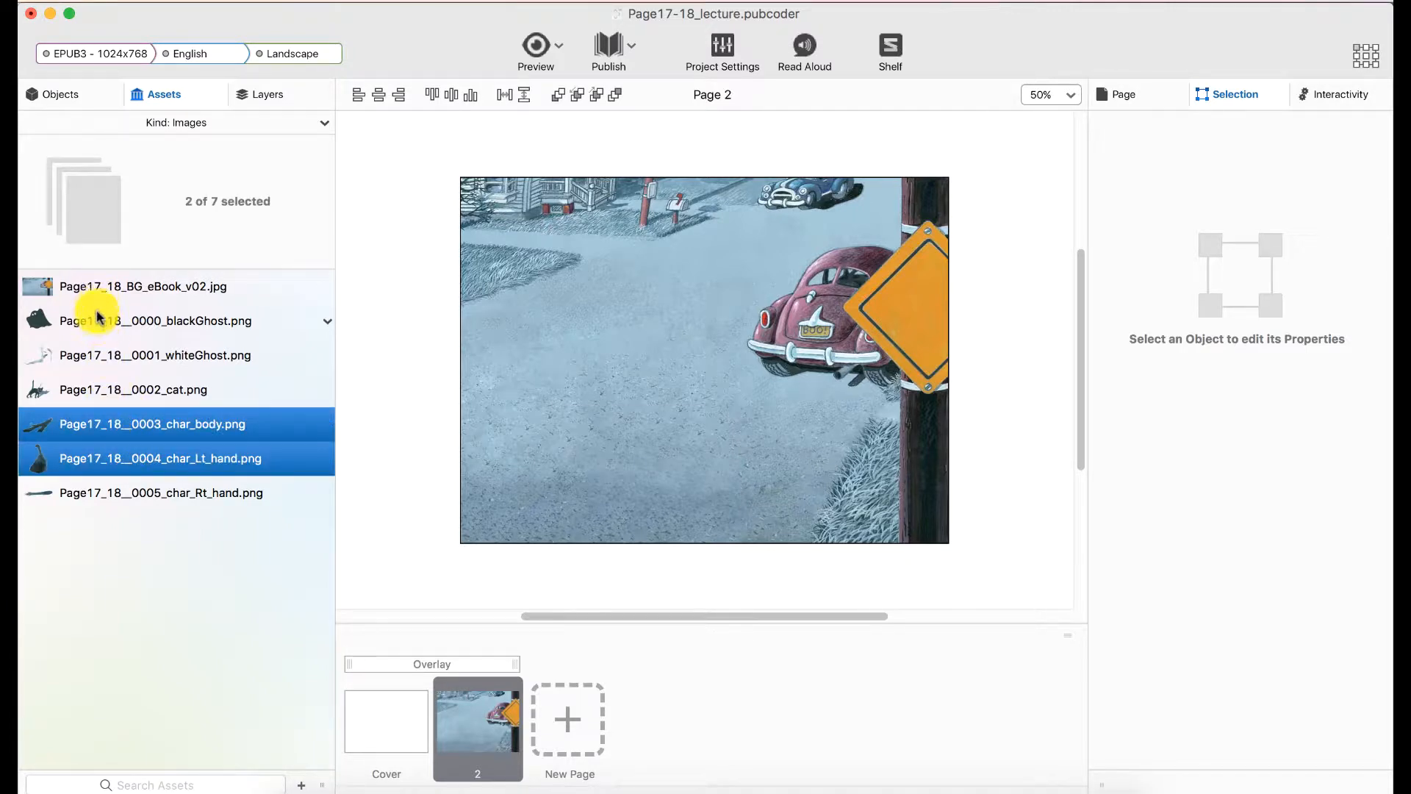
shift+click(98, 493)
drag(104, 423, 596, 422)
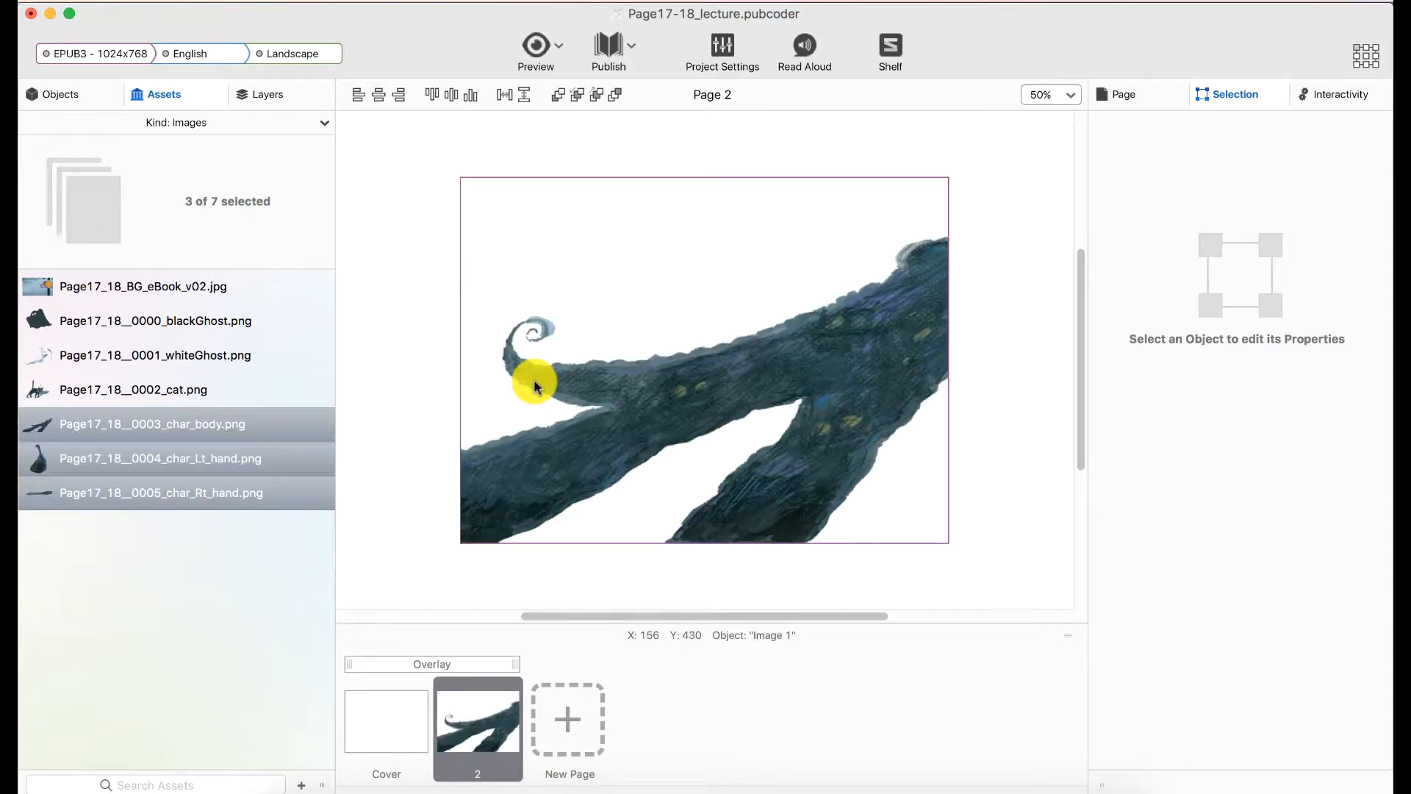
key(super+z)
Step: Place the char_body, char_Lt_hand and char_Rt_hand images in the empty workspace above page 2 and spread them apart
scroll(436, 434, up, 5)
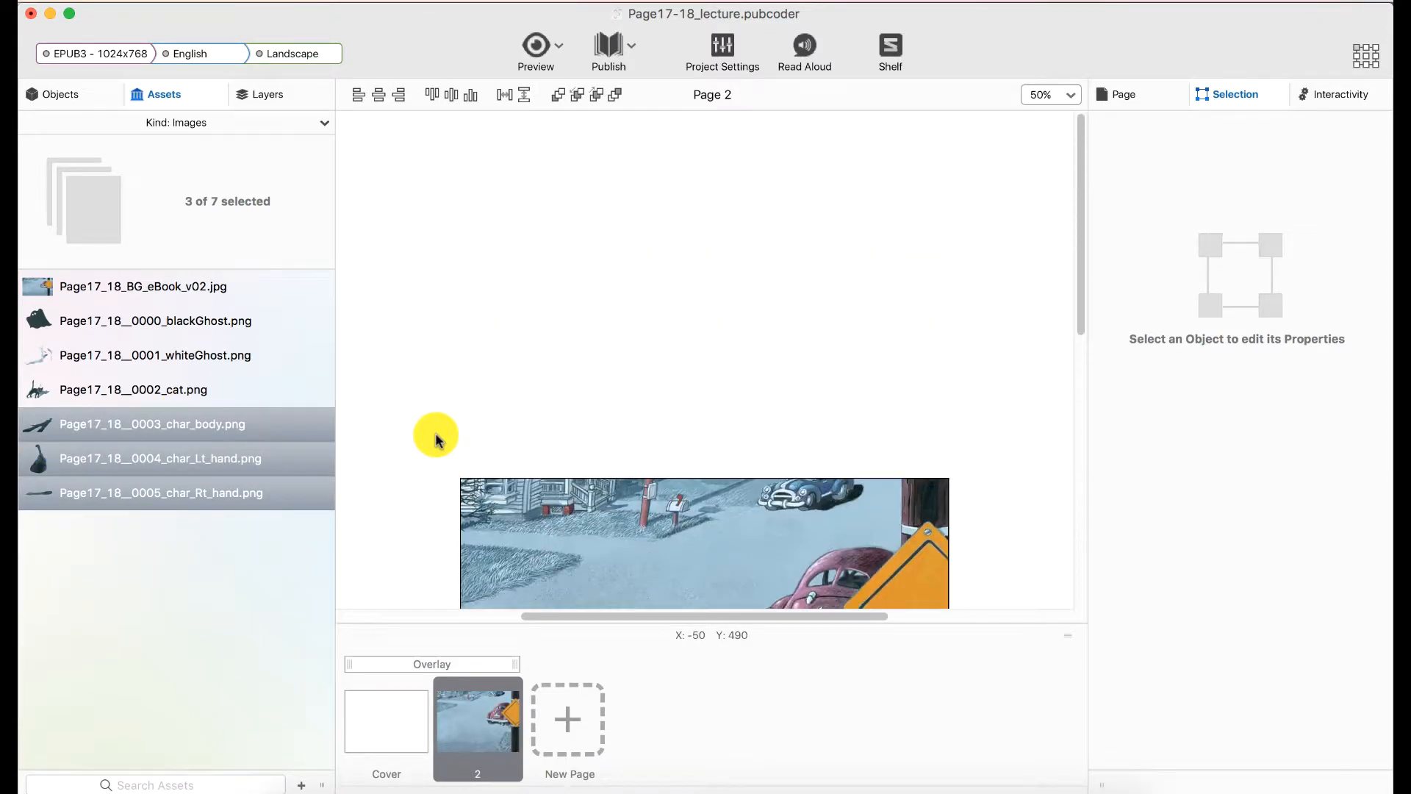
drag(120, 423, 511, 353)
click(506, 373)
drag(503, 304, 695, 352)
drag(550, 262, 536, 361)
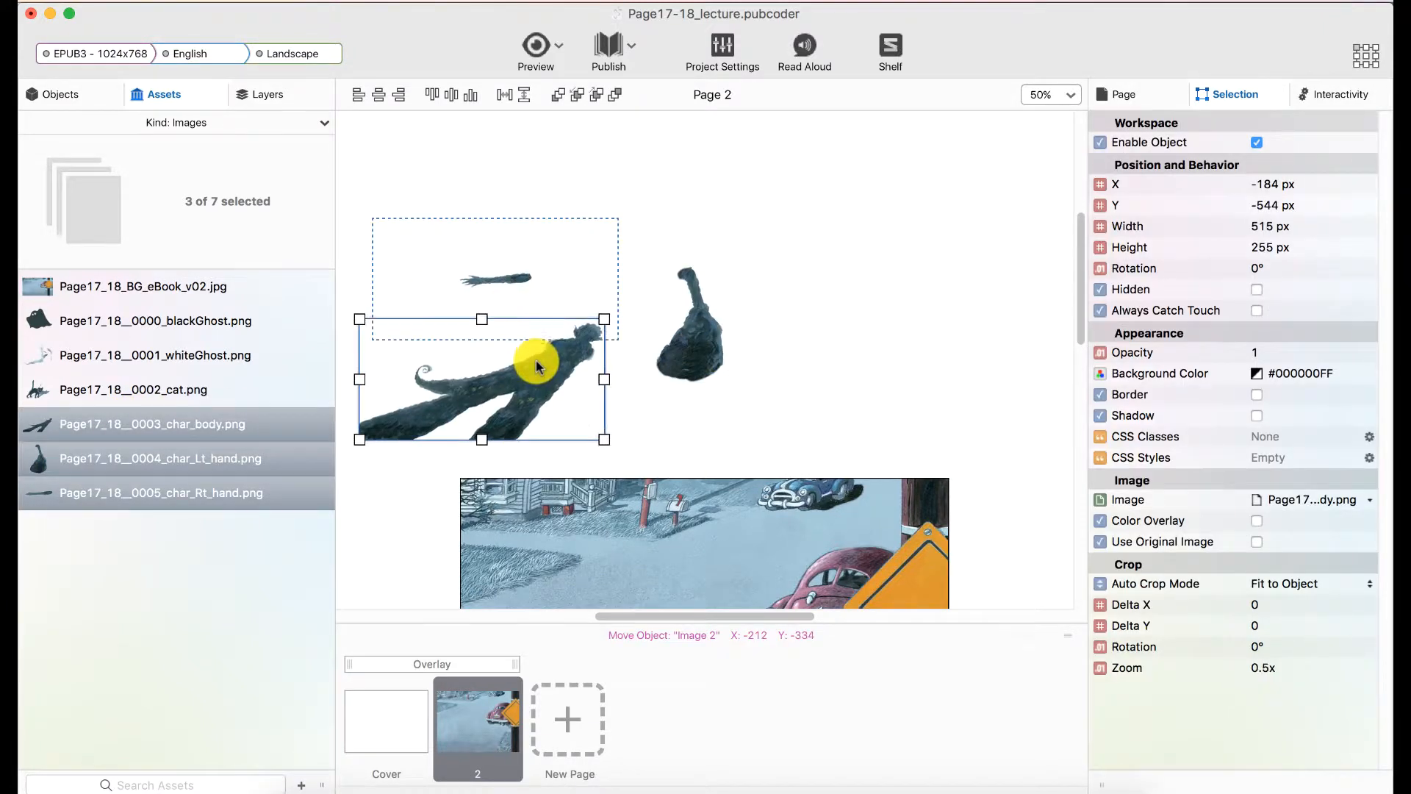
click(491, 278)
drag(491, 277, 480, 254)
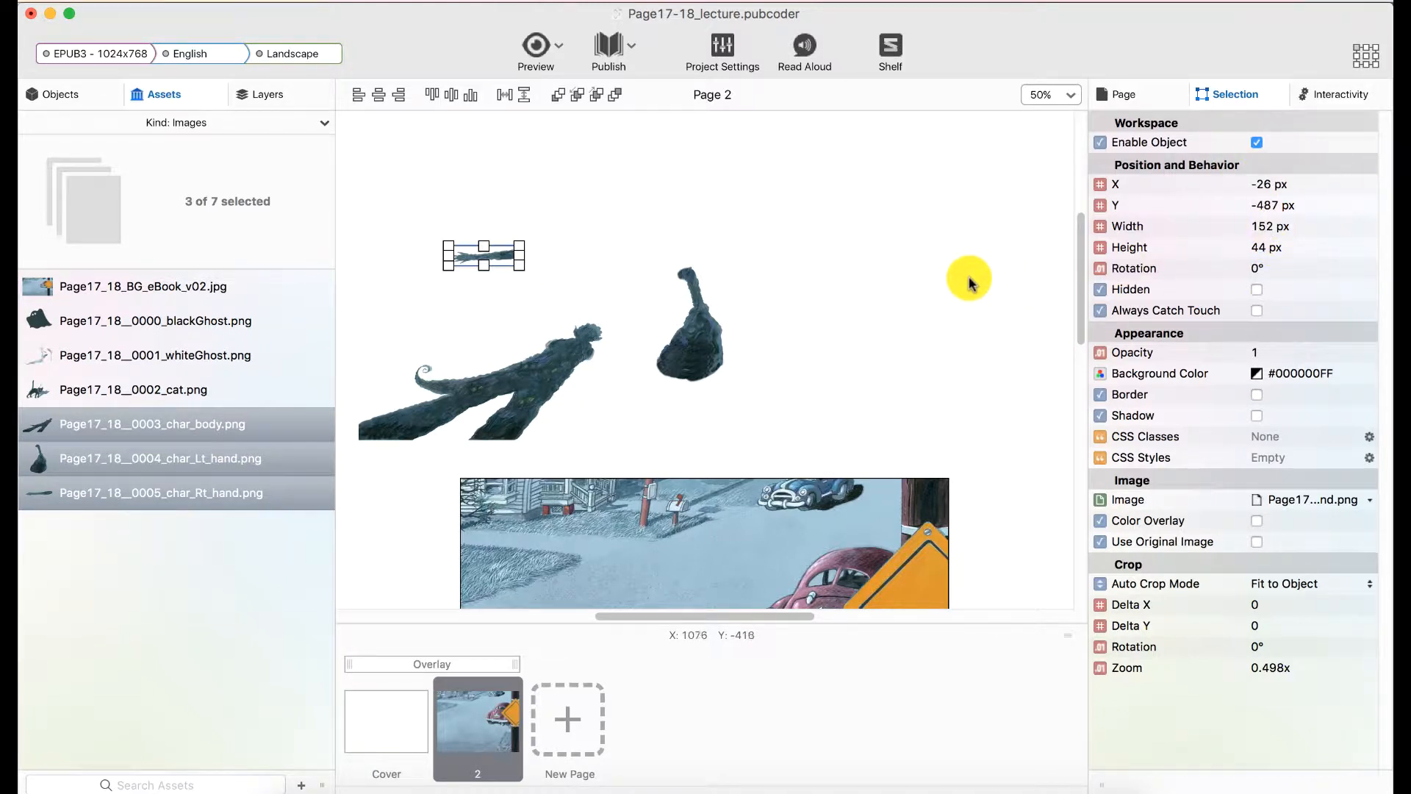
Step: Switch to Finder and examine the previews and dimensions of the whiteGhost, cat and char_body PNG files
key(super+Tab)
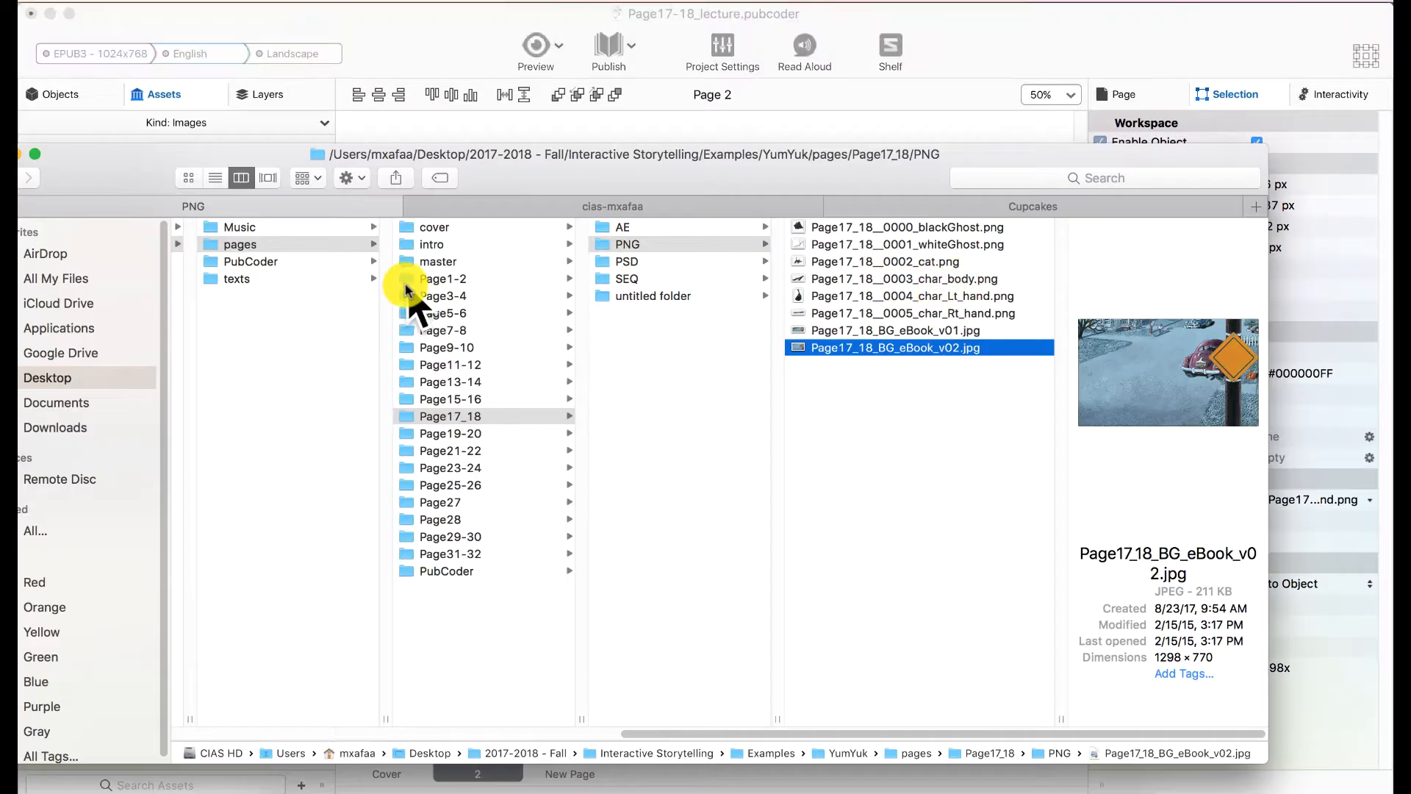
click(901, 424)
click(889, 250)
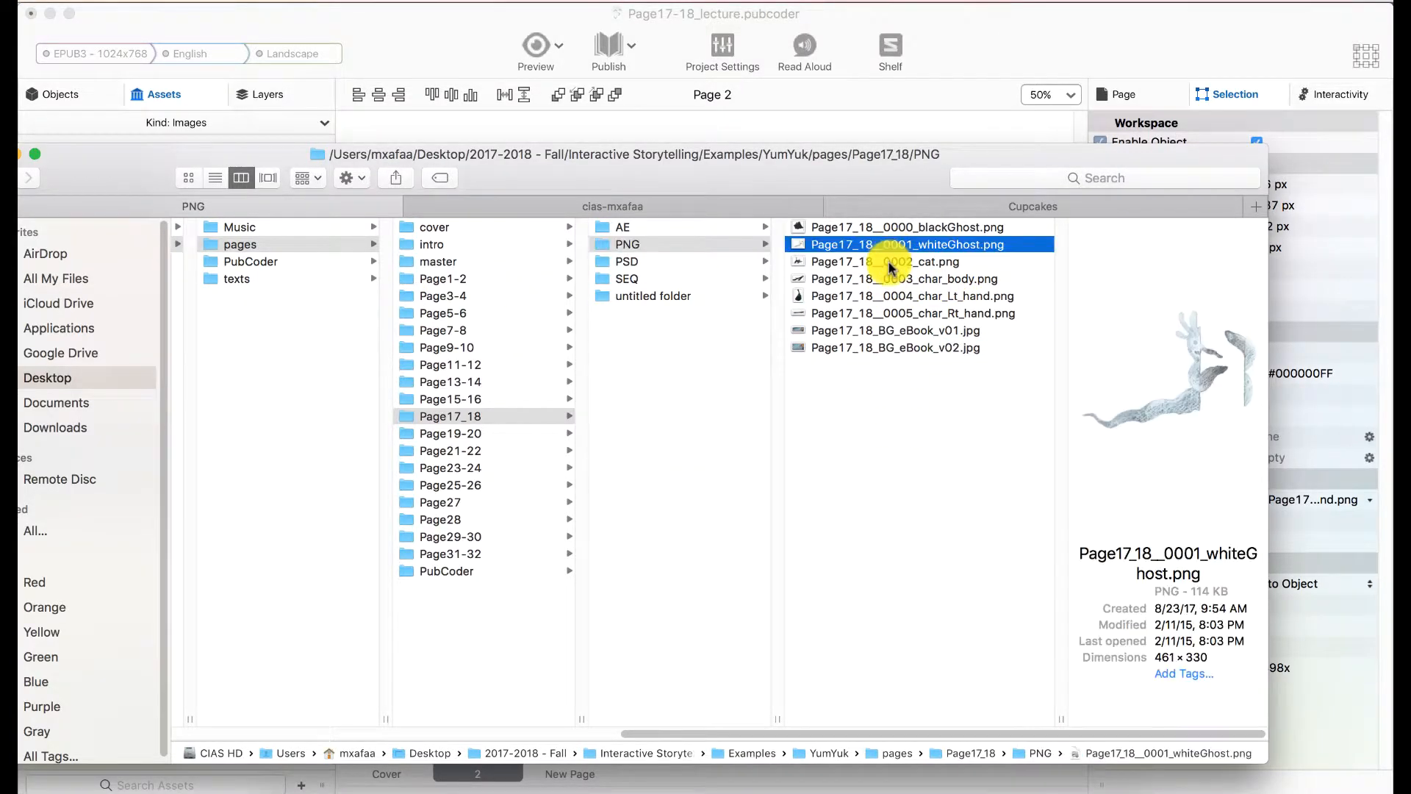
click(890, 262)
click(887, 281)
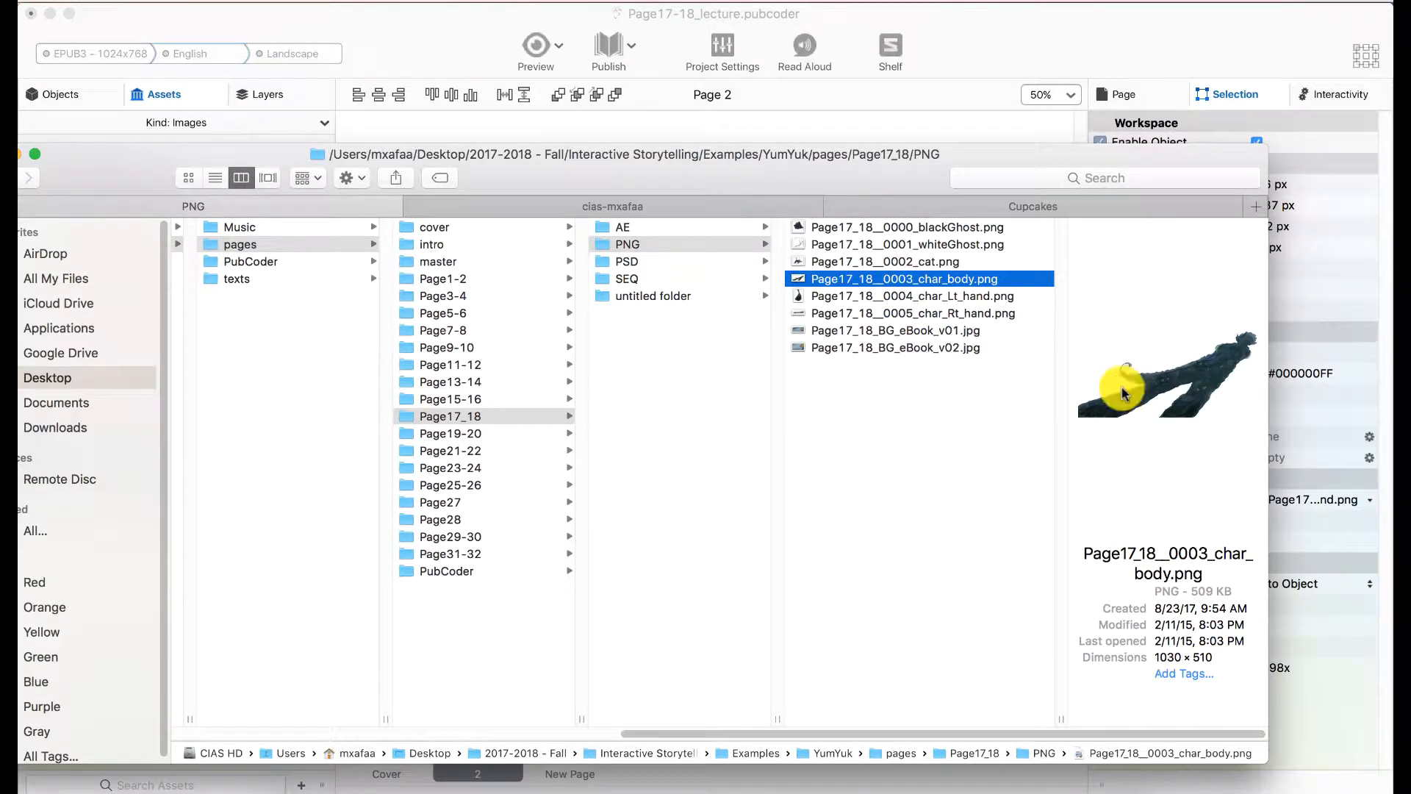
Step: Switch back to PubCoder and set the char_body image's size to 1030 px wide and 510 px high
key(super+Tab)
click(1274, 223)
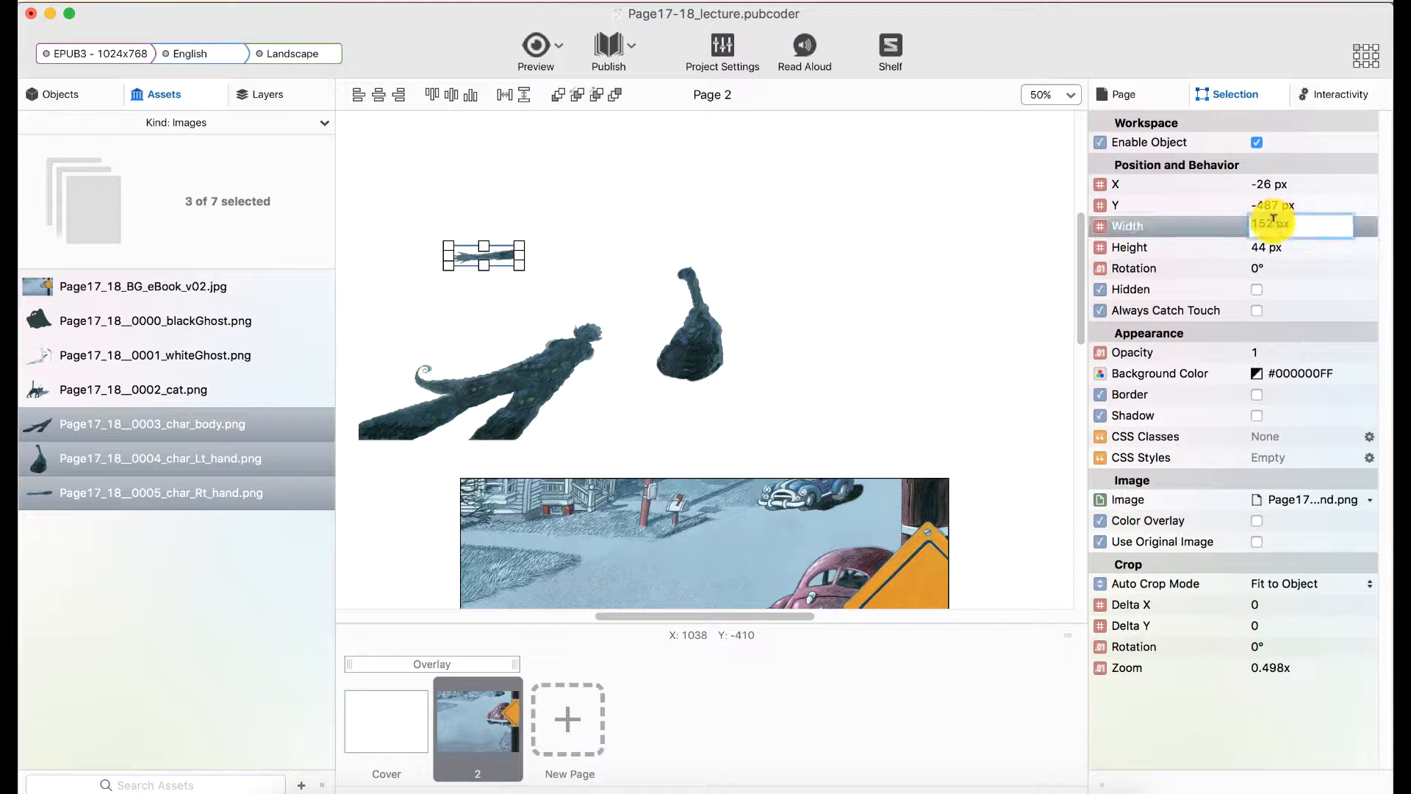
click(579, 348)
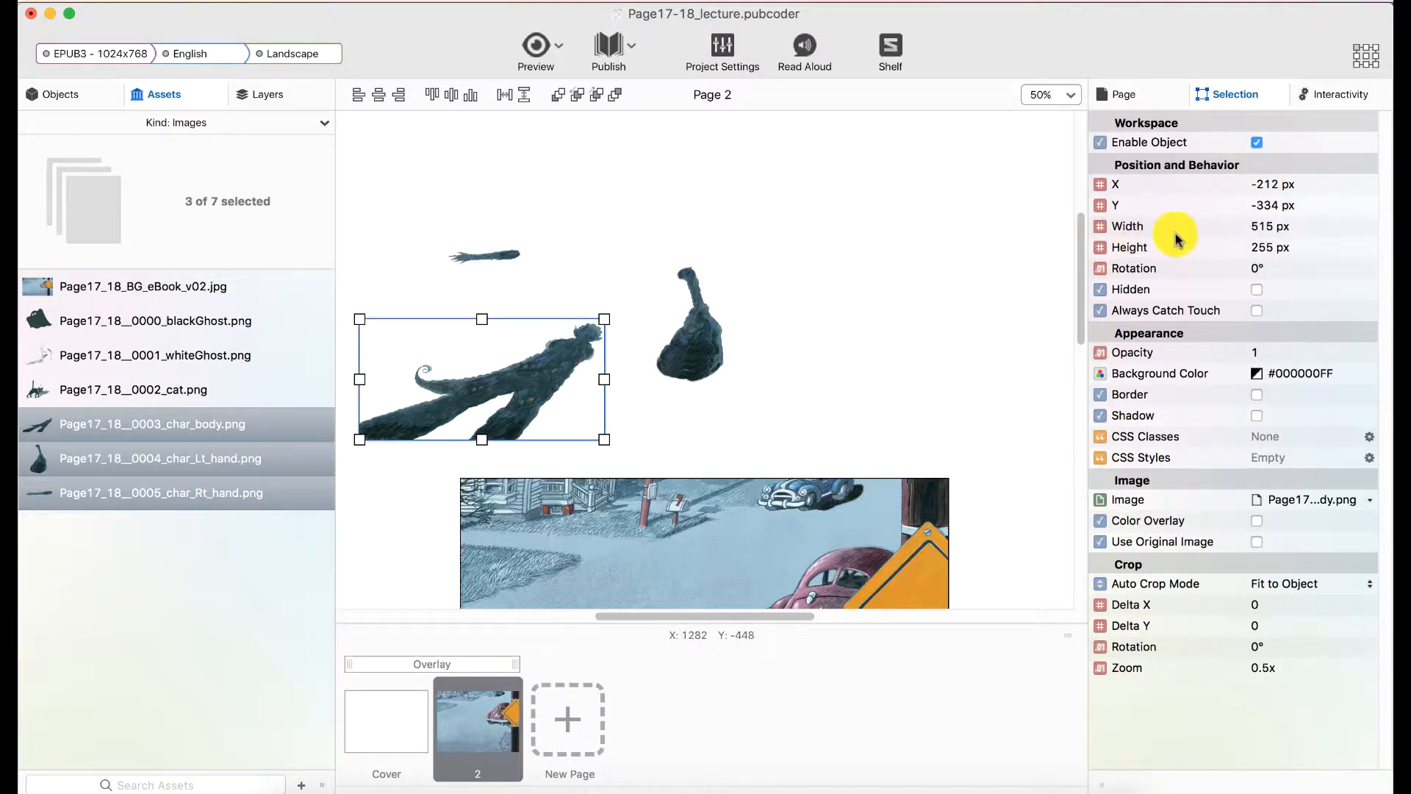
click(1301, 217)
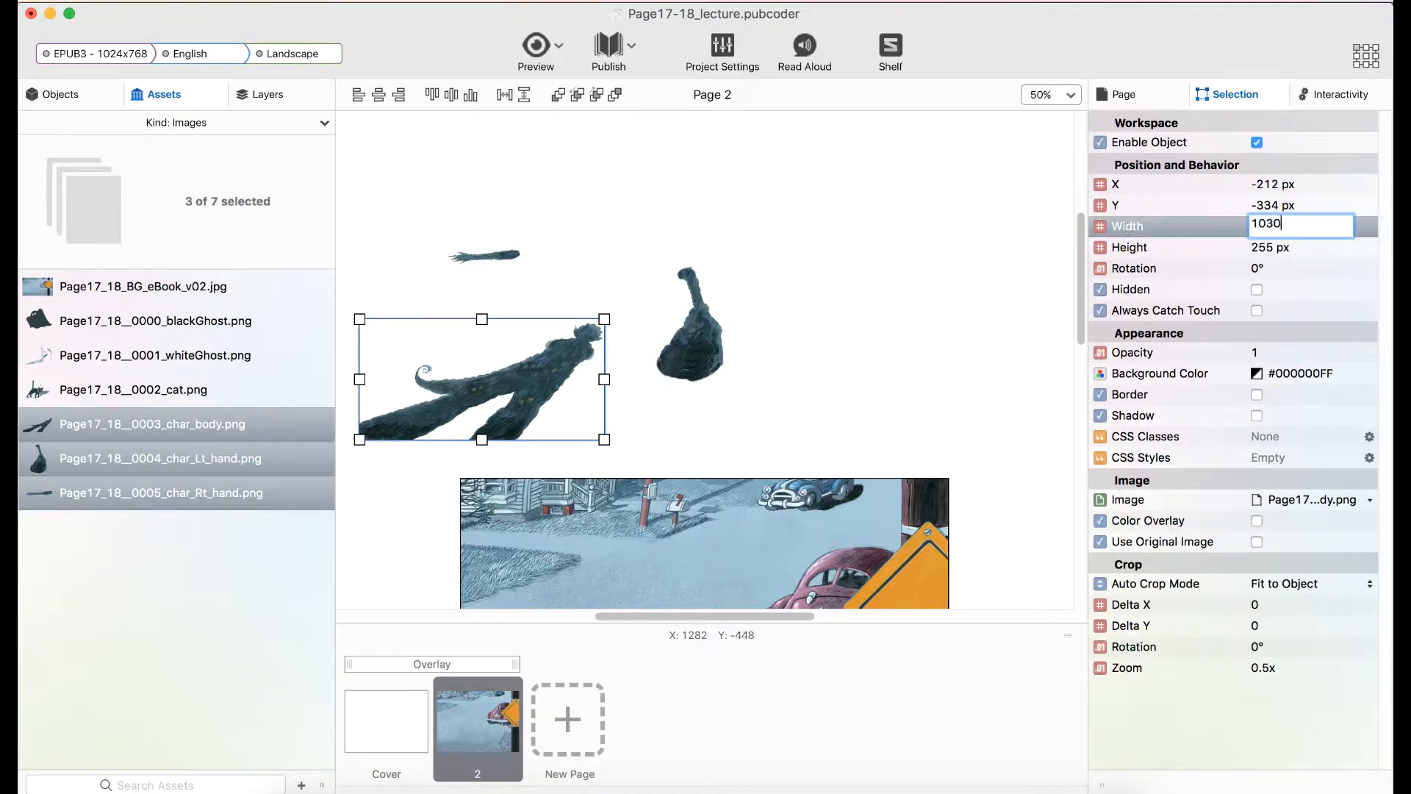
key(Tab)
text(510)
key(Return)
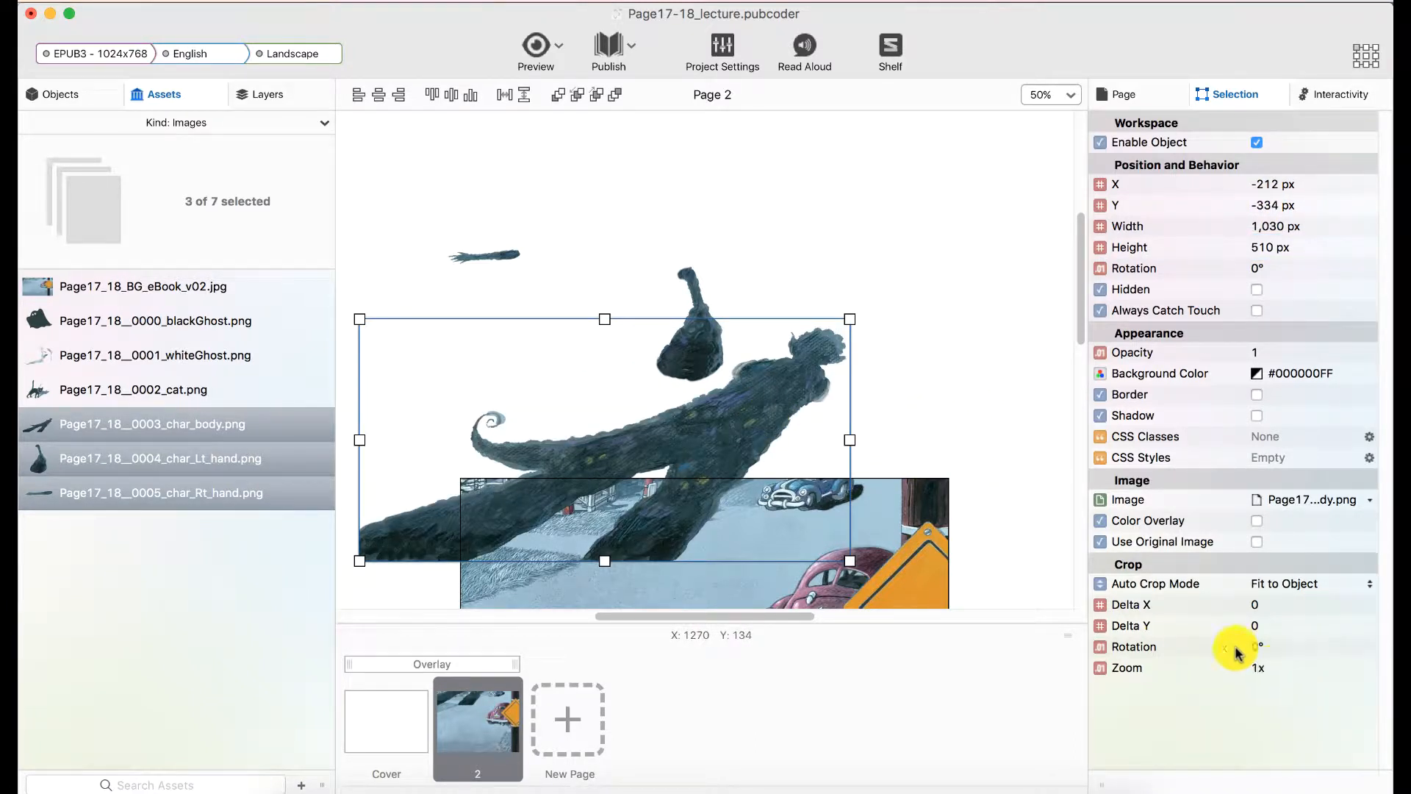
Step: Try to enlarge the char_Lt_hand image by setting its crop zoom to 1, and move it clear of the body
click(704, 298)
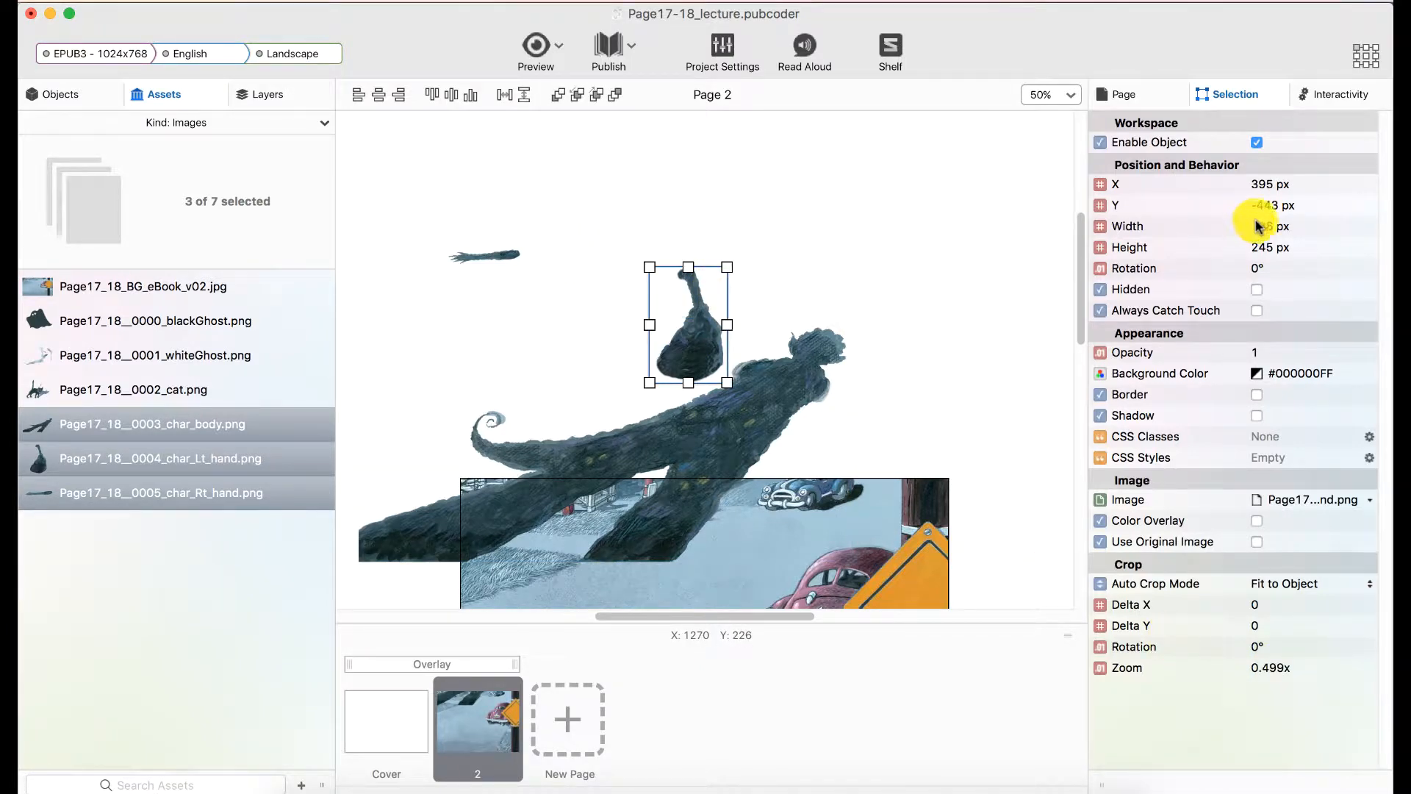
click(1269, 662)
text(1)
key(Return)
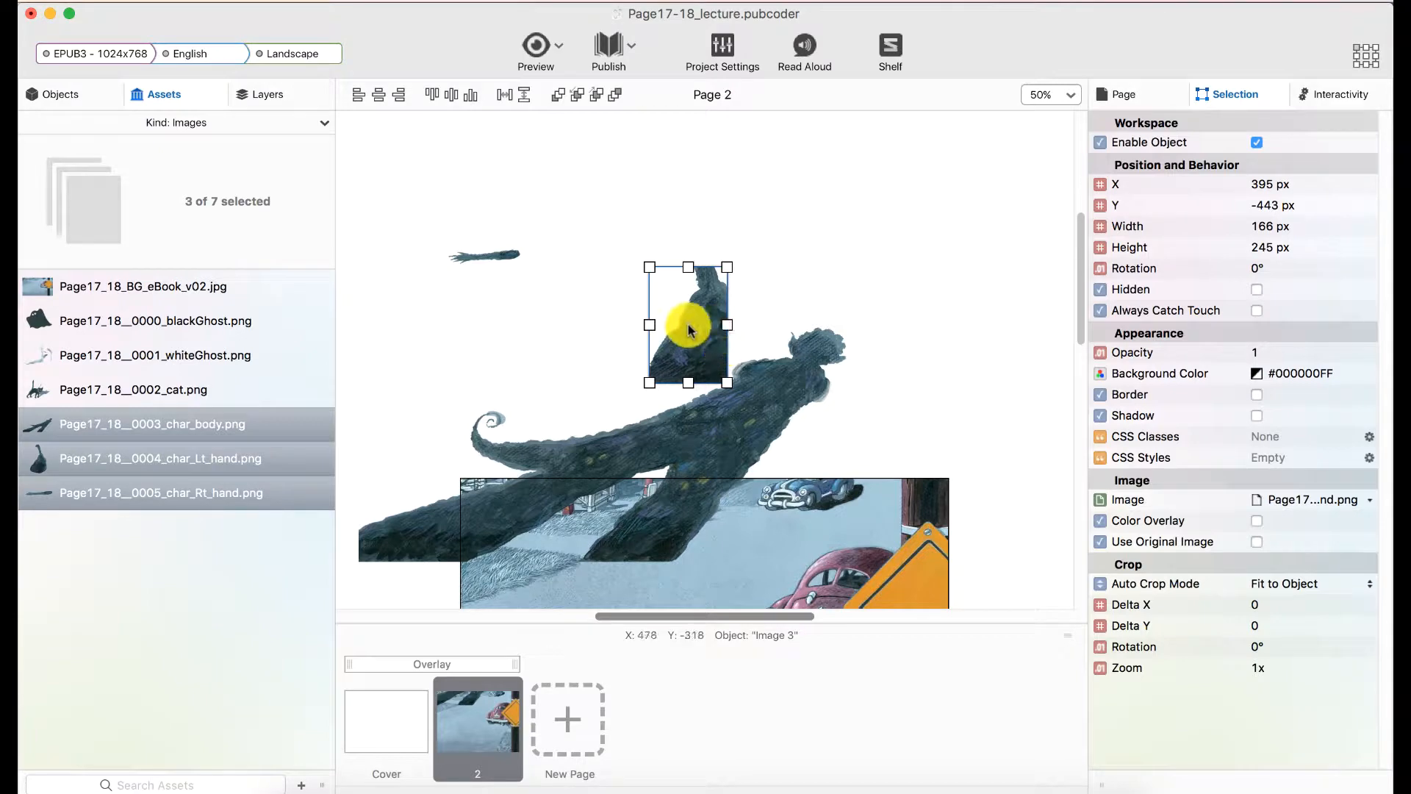
drag(682, 316, 630, 264)
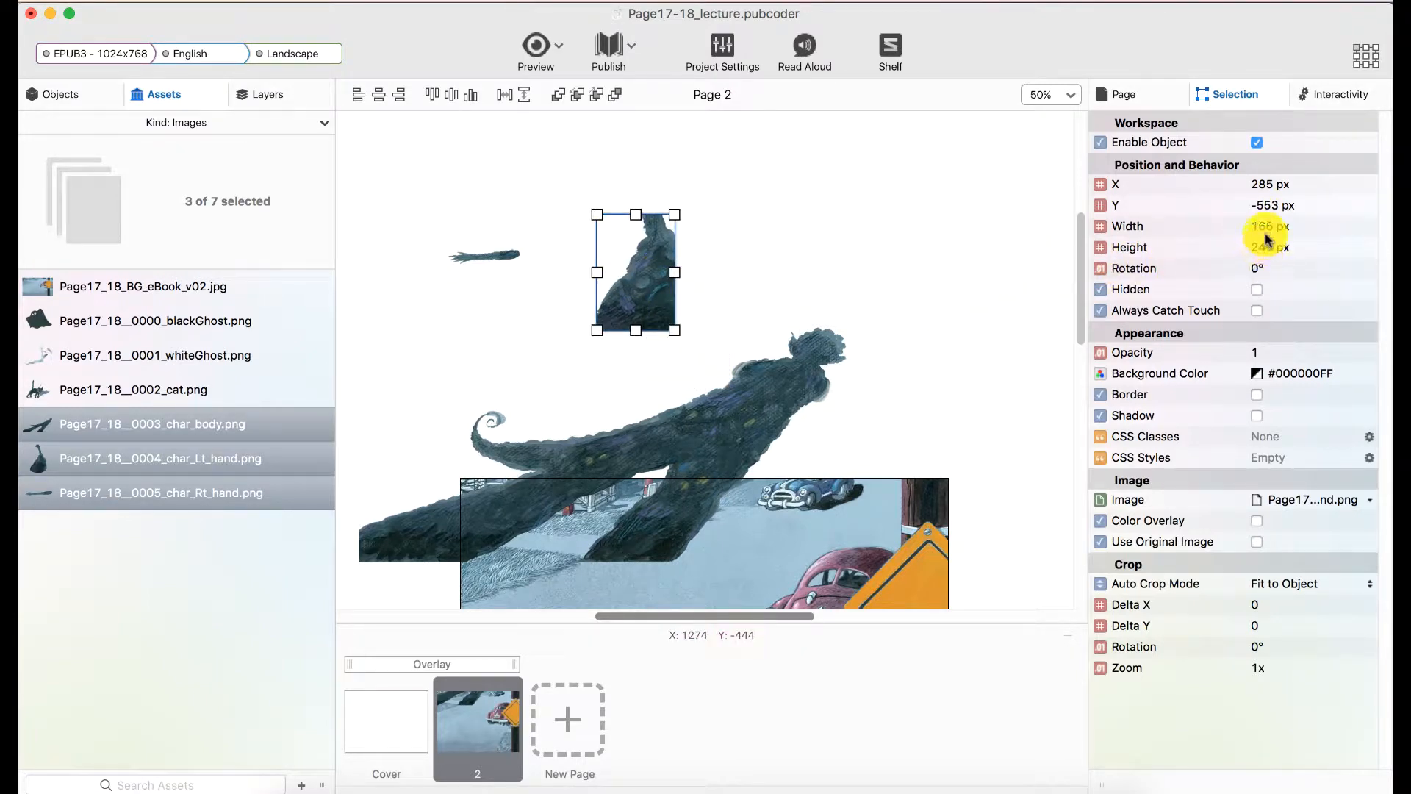
Step: Check the char_Lt_hand file's dimensions in Finder, set its image in PubCoder to 332 × 491 px, and place it at the body's shoulder
key(super+Tab)
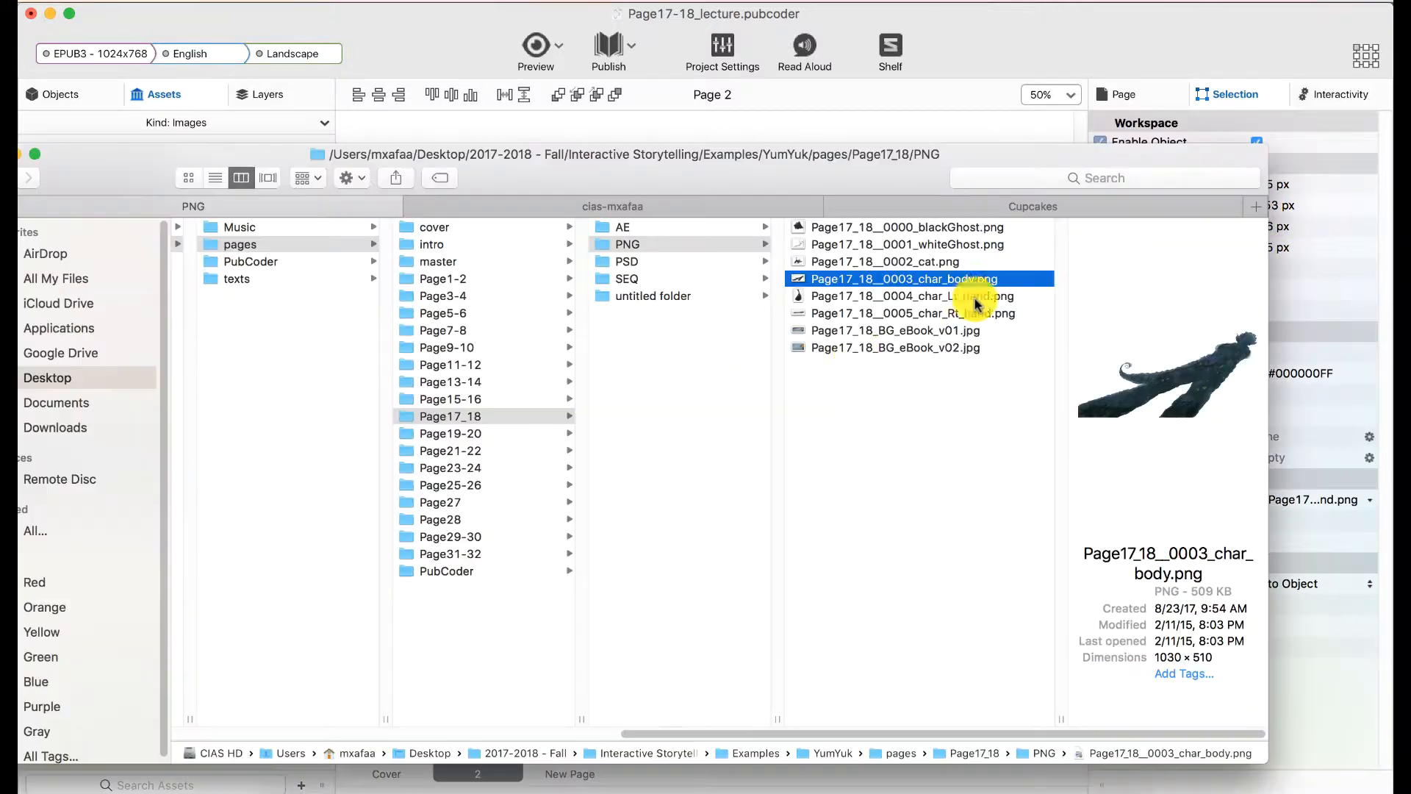
click(834, 300)
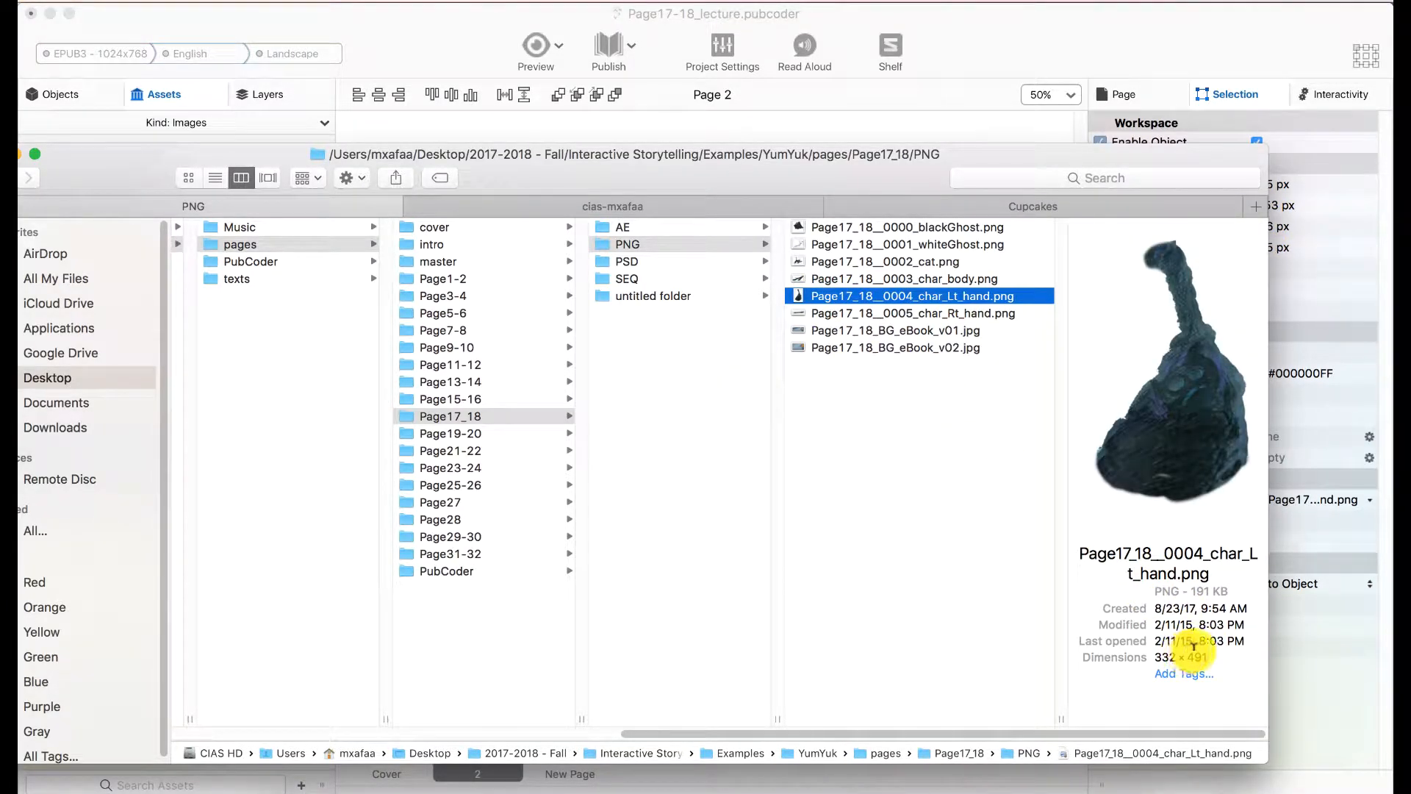
key(super+Tab)
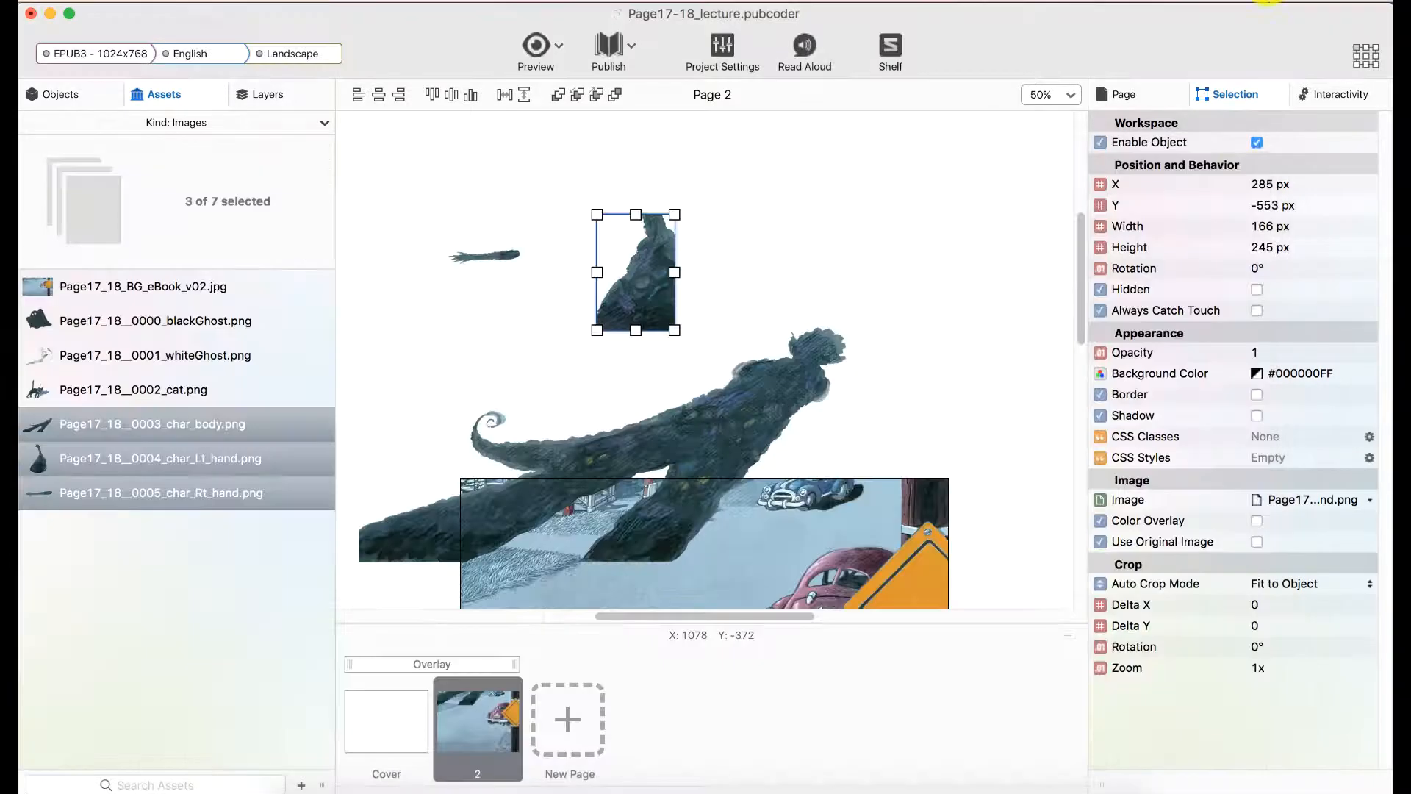
click(1276, 225)
key(Tab)
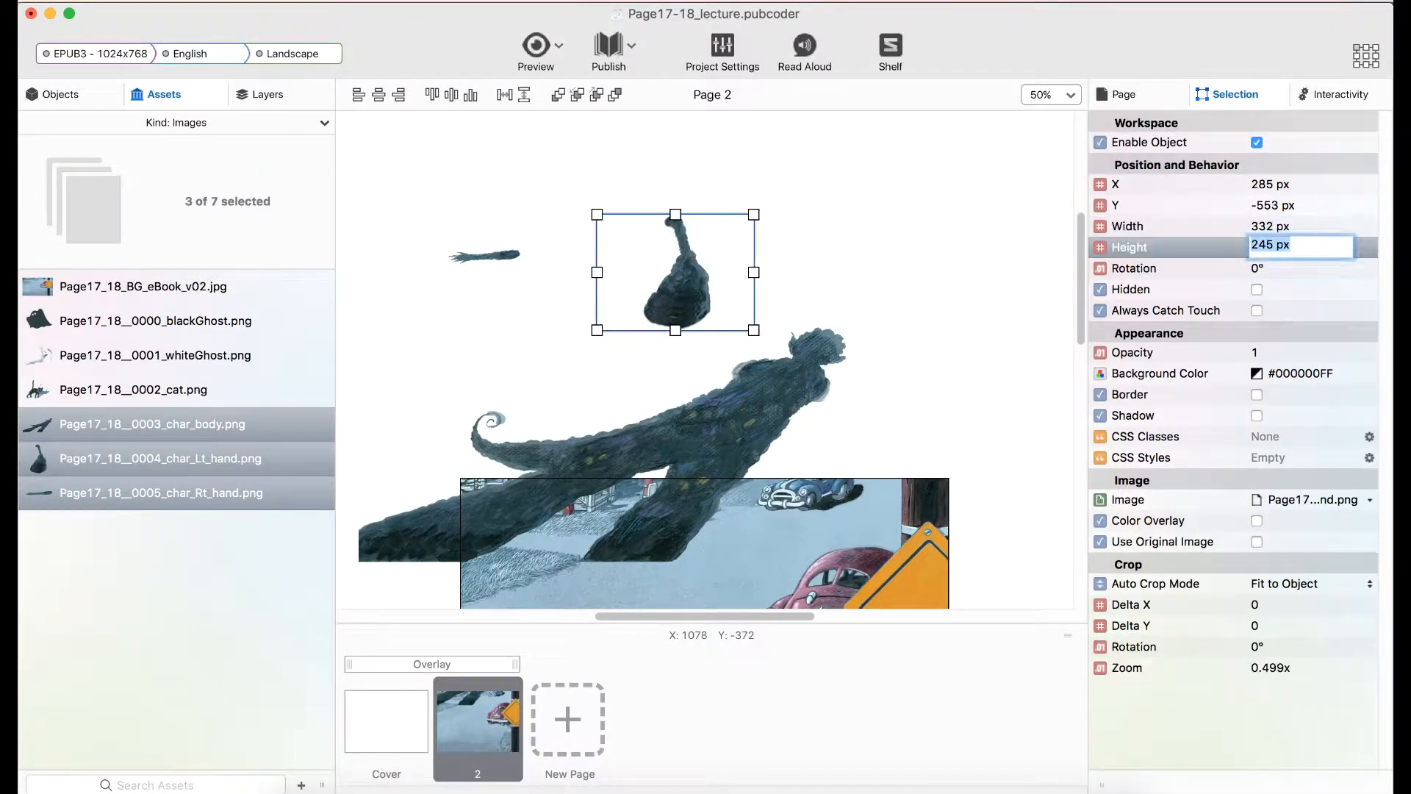
text(491)
key(Return)
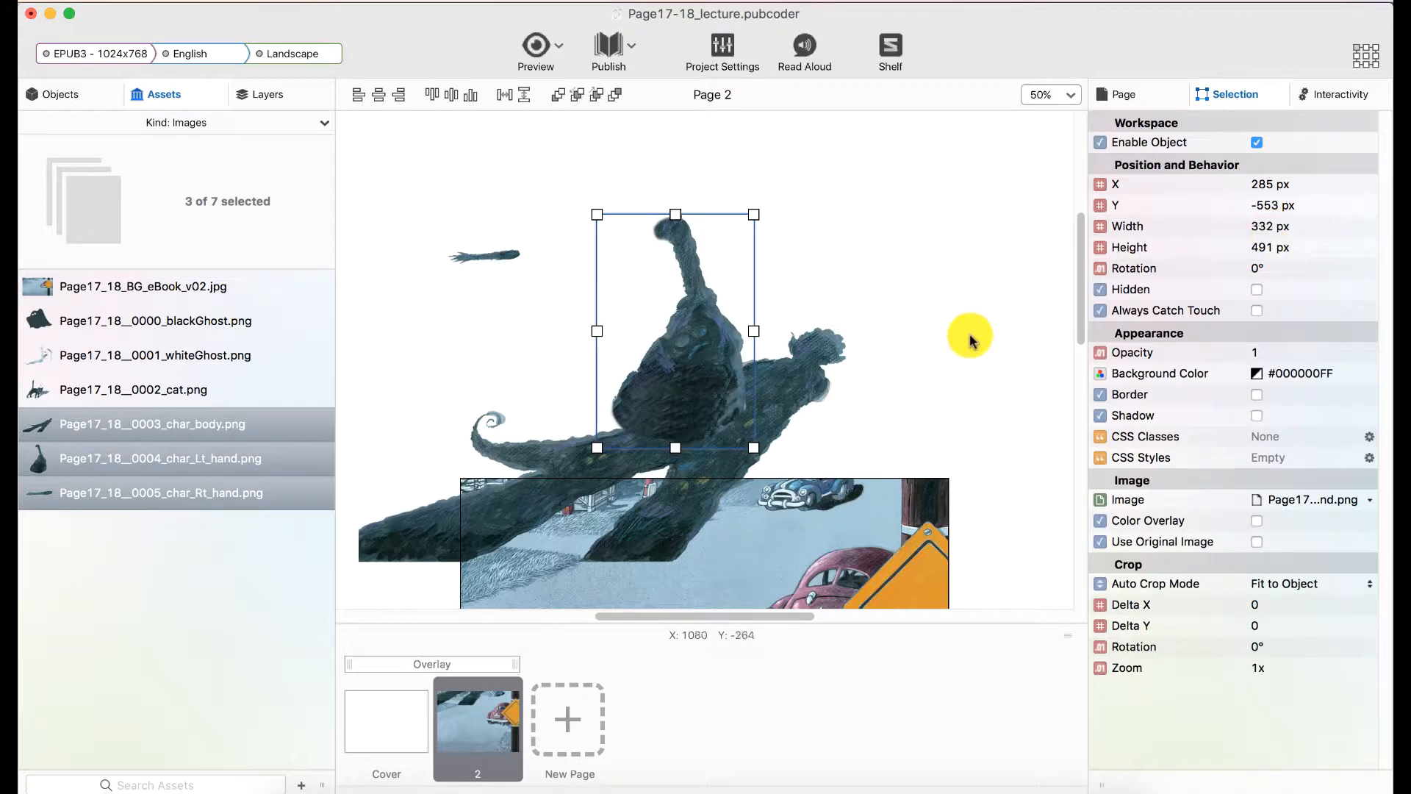
drag(721, 353, 859, 528)
Step: Set the char_Rt_hand image's width to 304 px, its height to 88 px and its crop zoom to 1
click(505, 258)
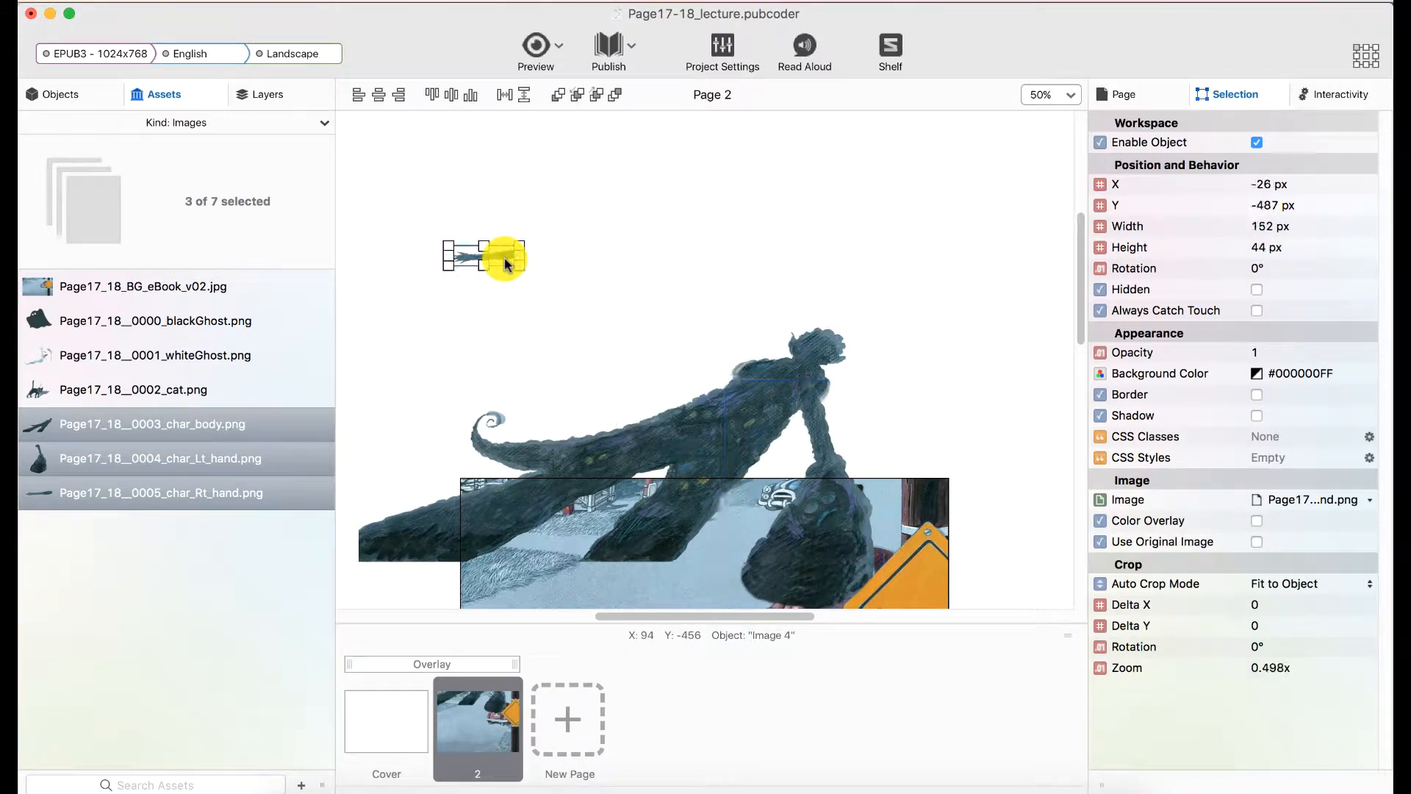
key(super+Tab)
key(super+Tab)
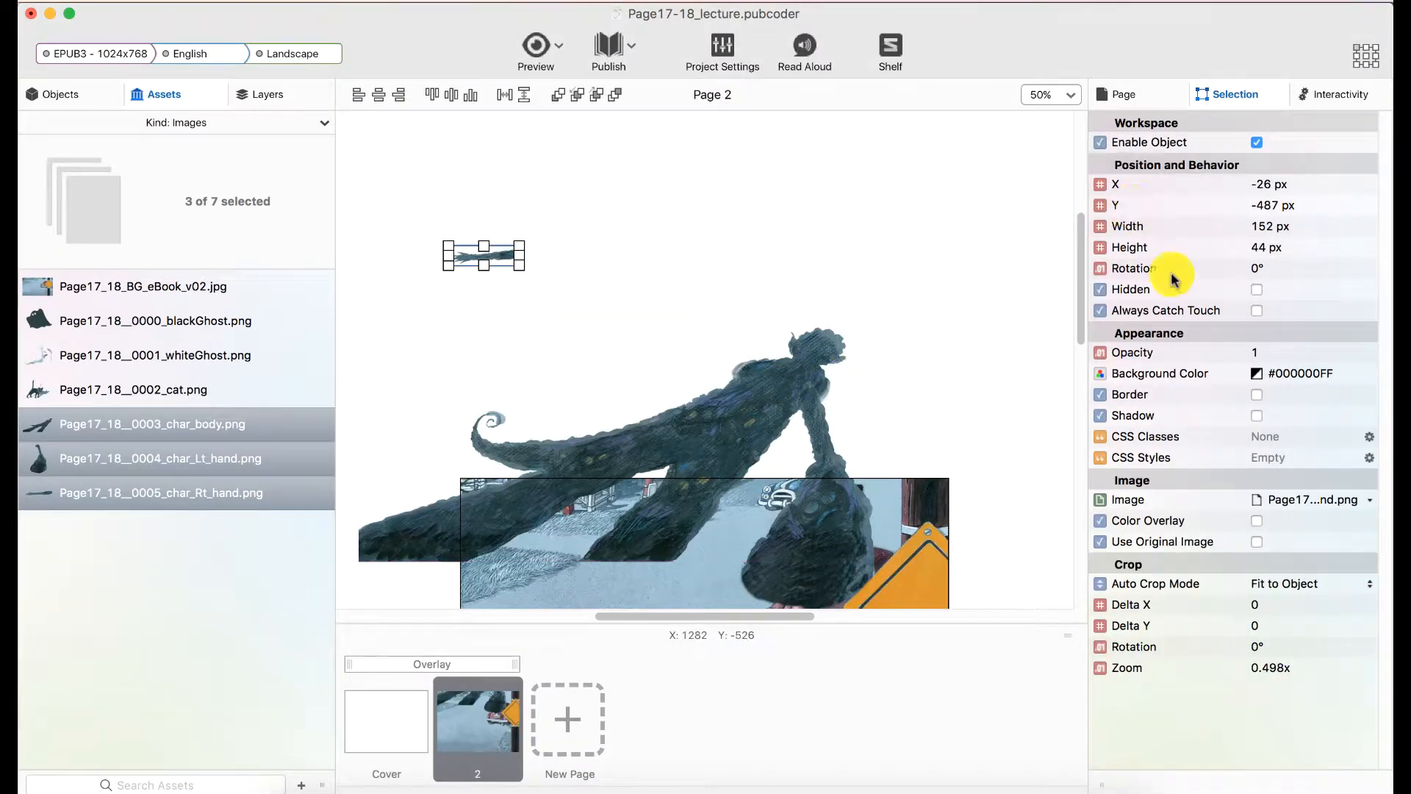
click(1270, 224)
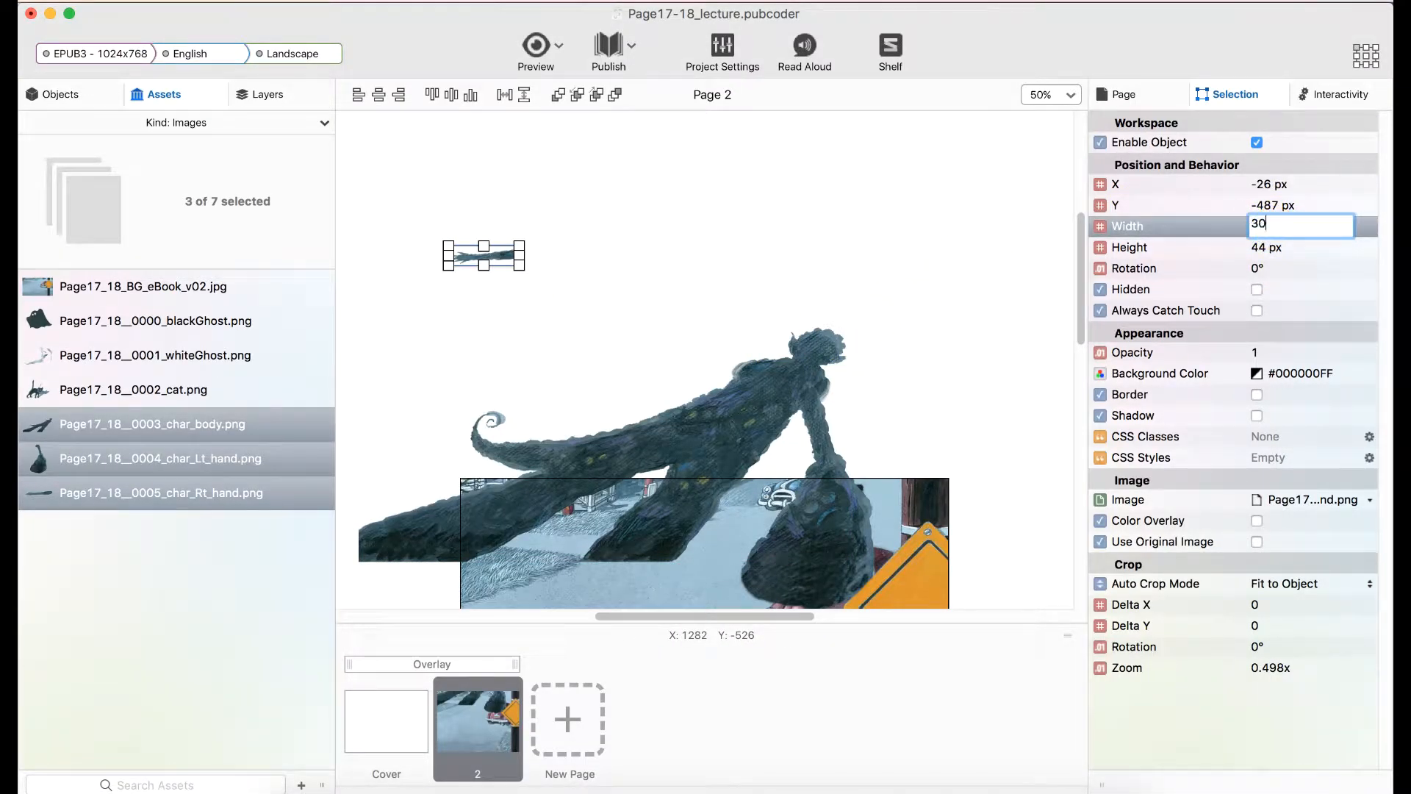
key(Tab)
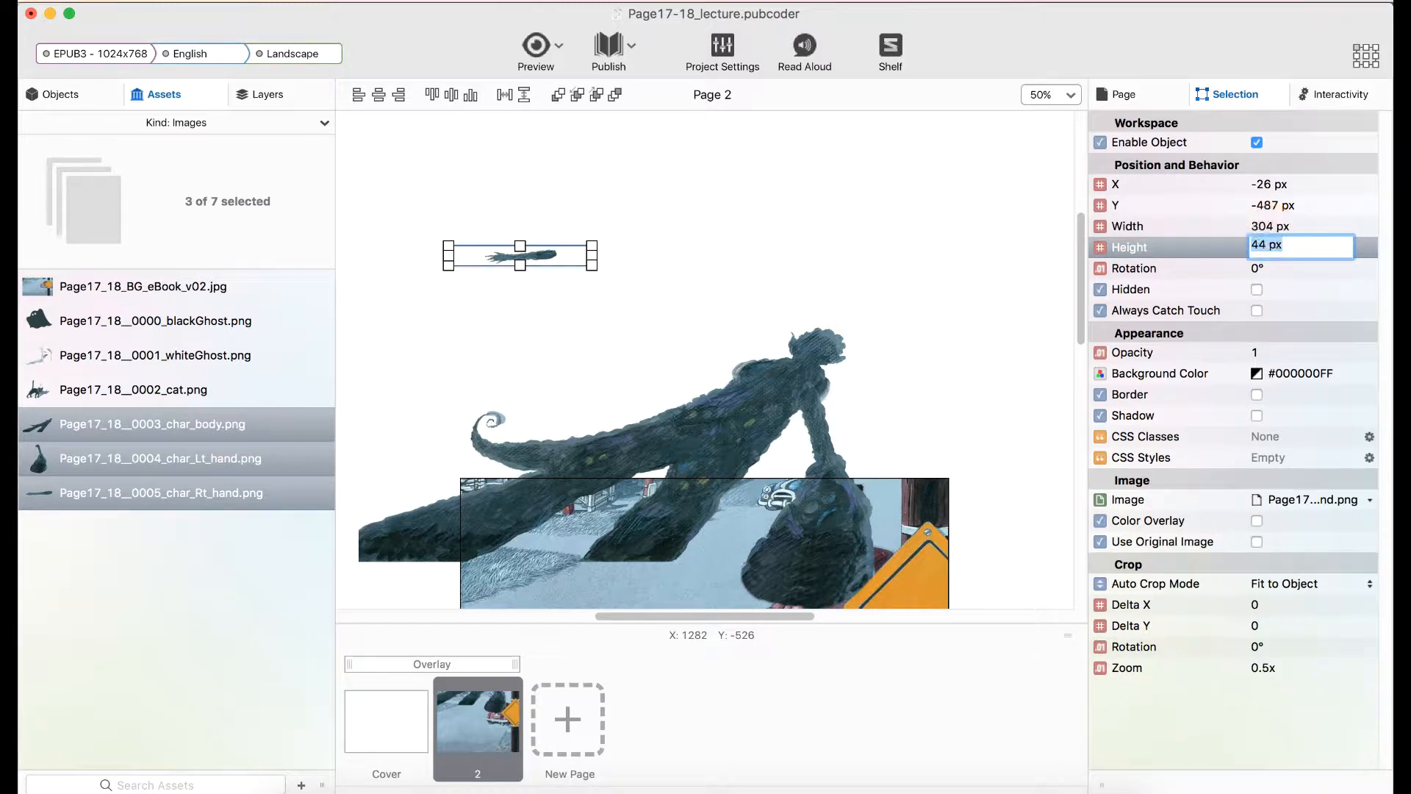
text(88)
key(Return)
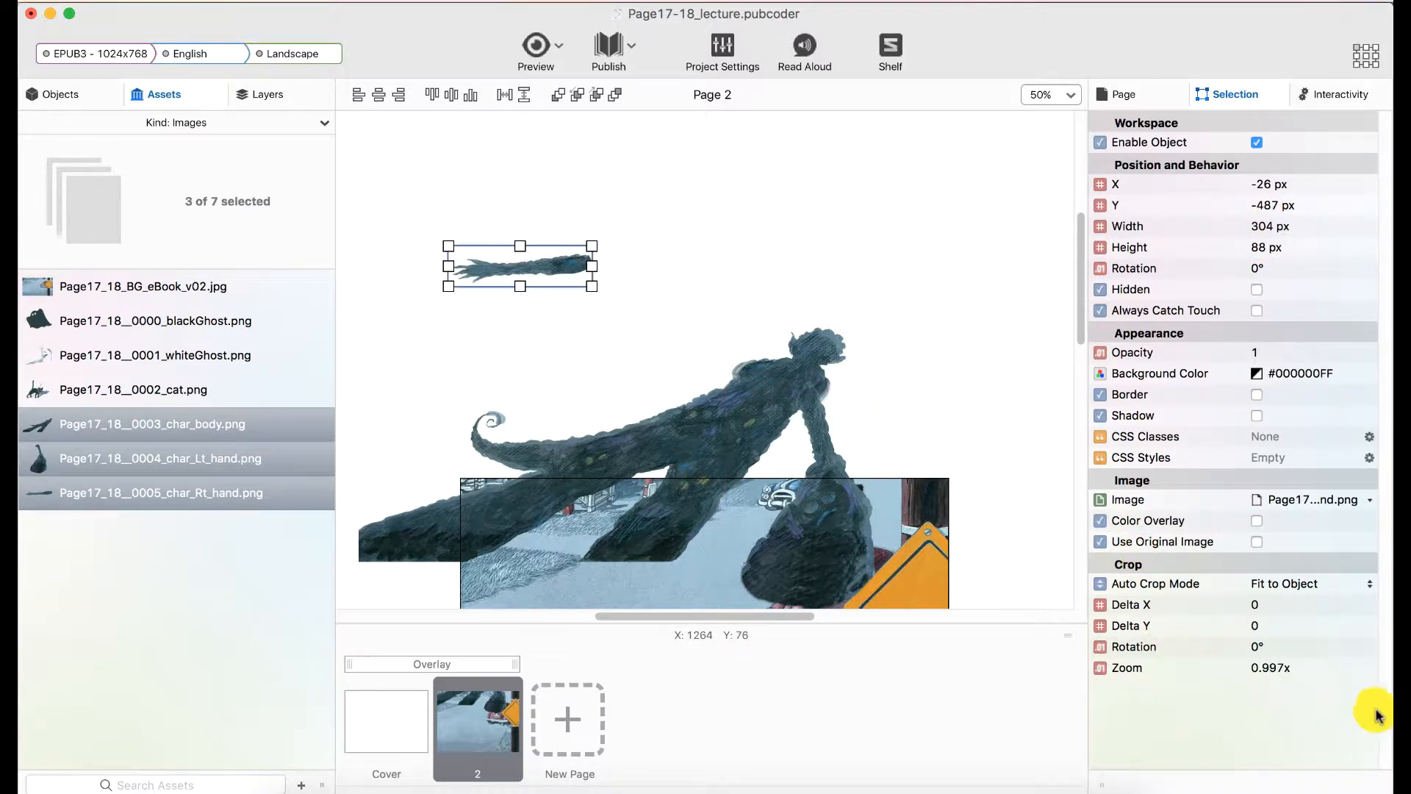
click(1292, 666)
text(1)
key(Return)
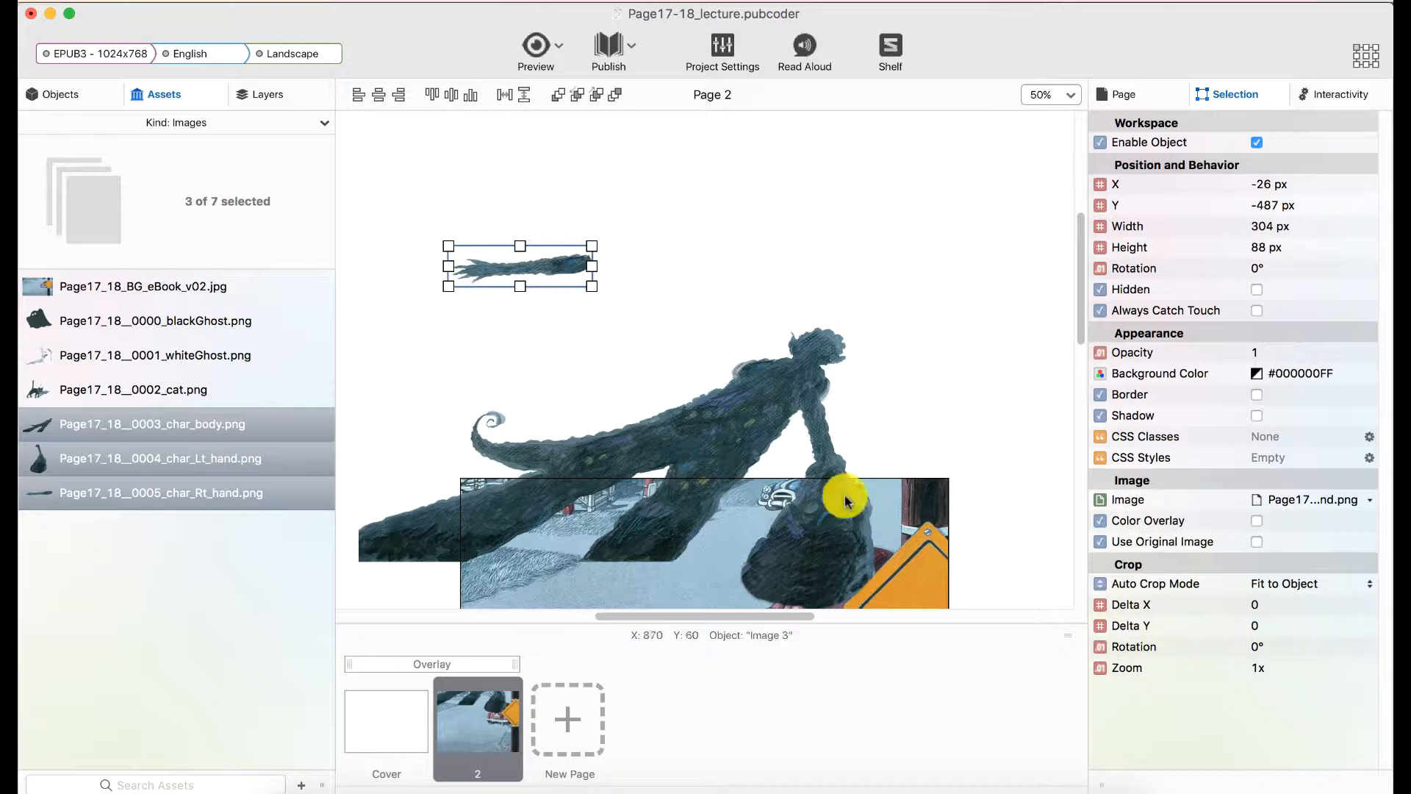
Step: Move the body onto the page, with the left hand at about X 331, Y 287 px and the right hand at about X 40, Y 235 px
scroll(774, 475, down, 2)
scroll(750, 441, down, 5)
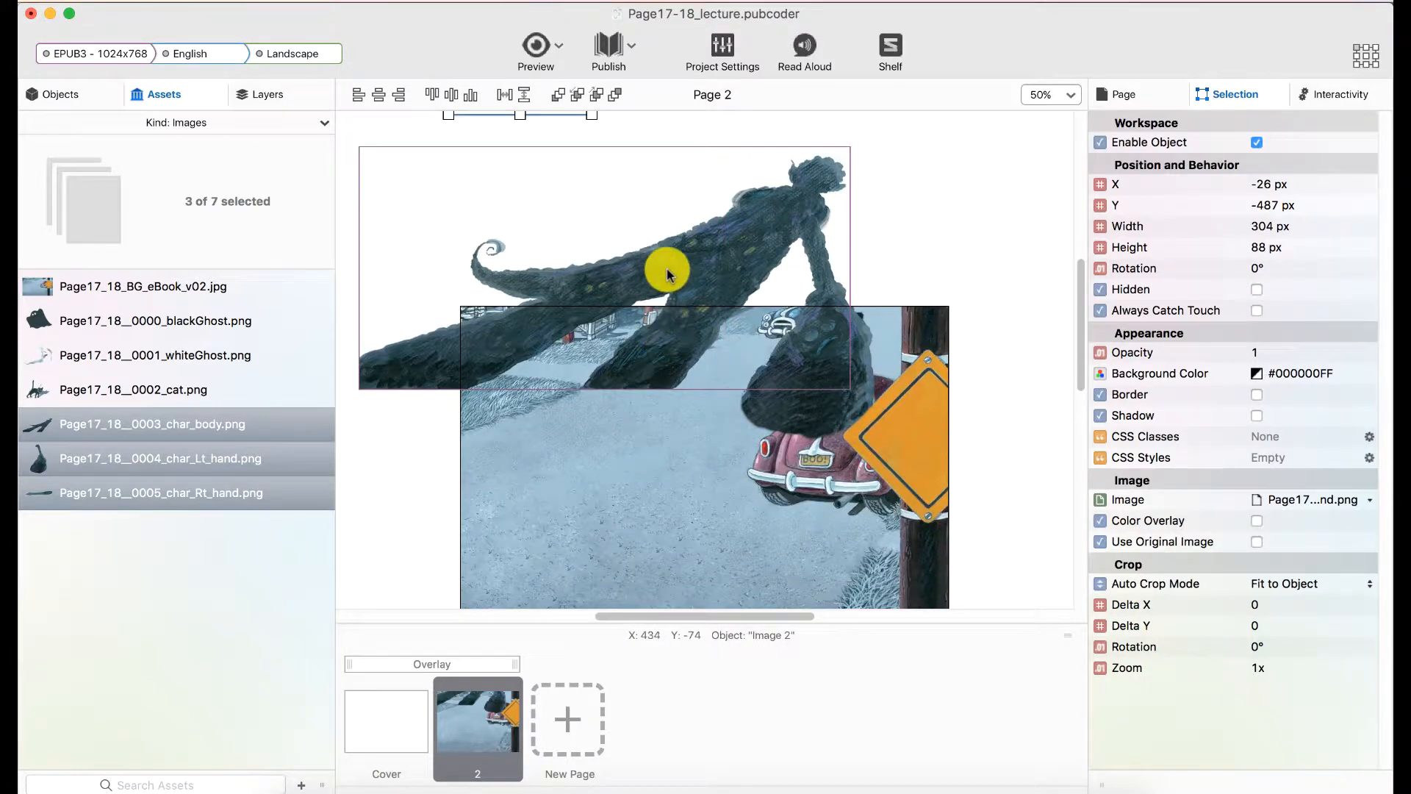
drag(662, 267, 595, 488)
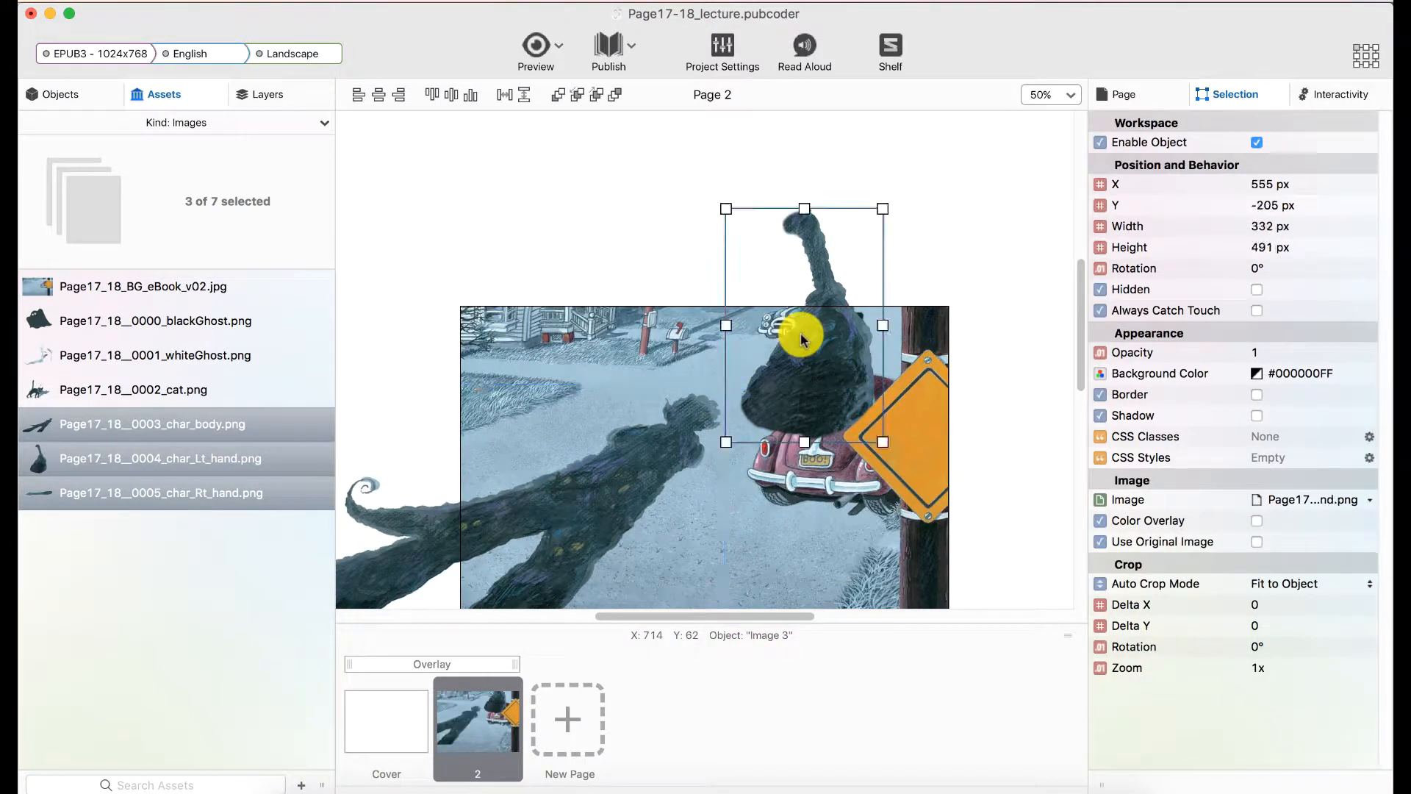
drag(803, 324, 577, 432)
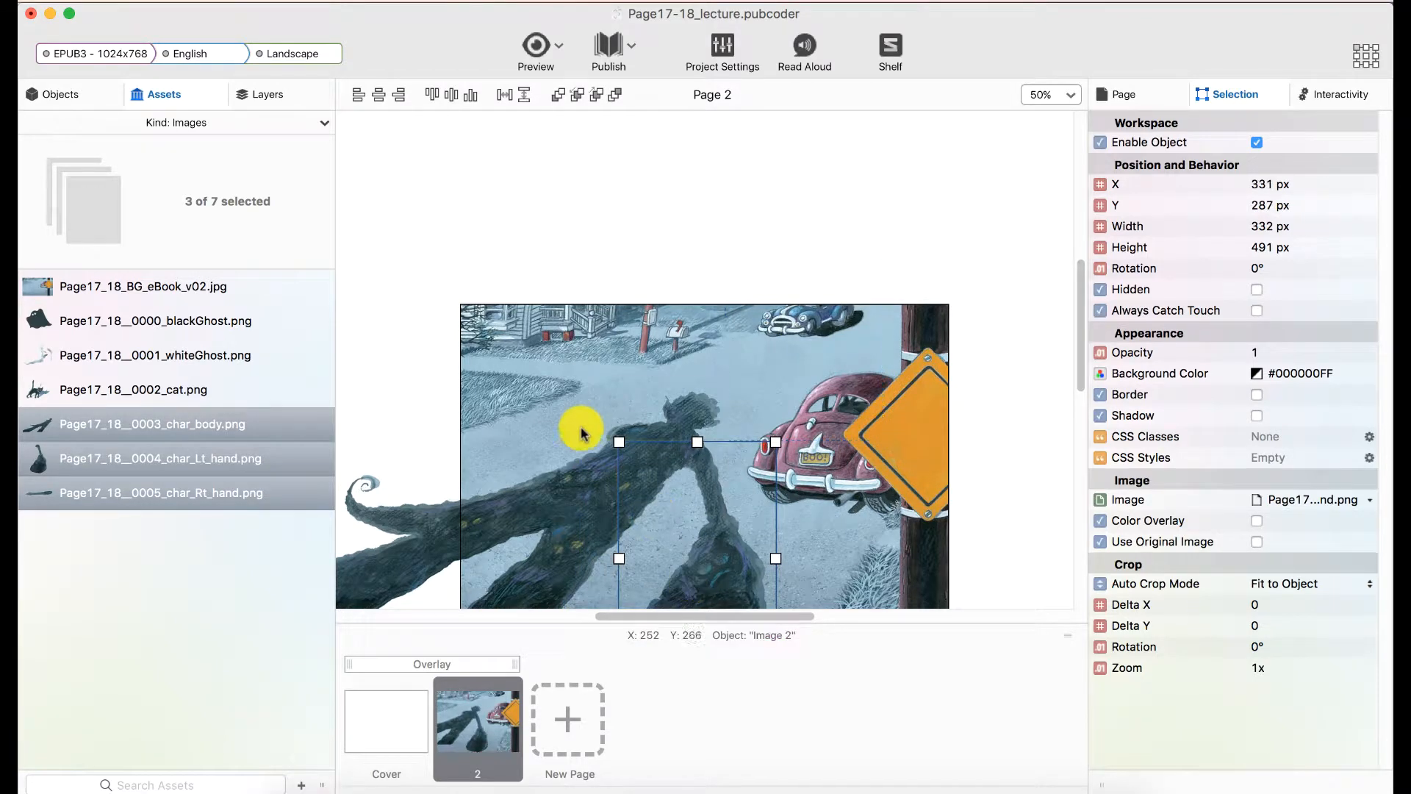
scroll(577, 431, up, 4)
drag(561, 214, 591, 565)
scroll(593, 568, down, 5)
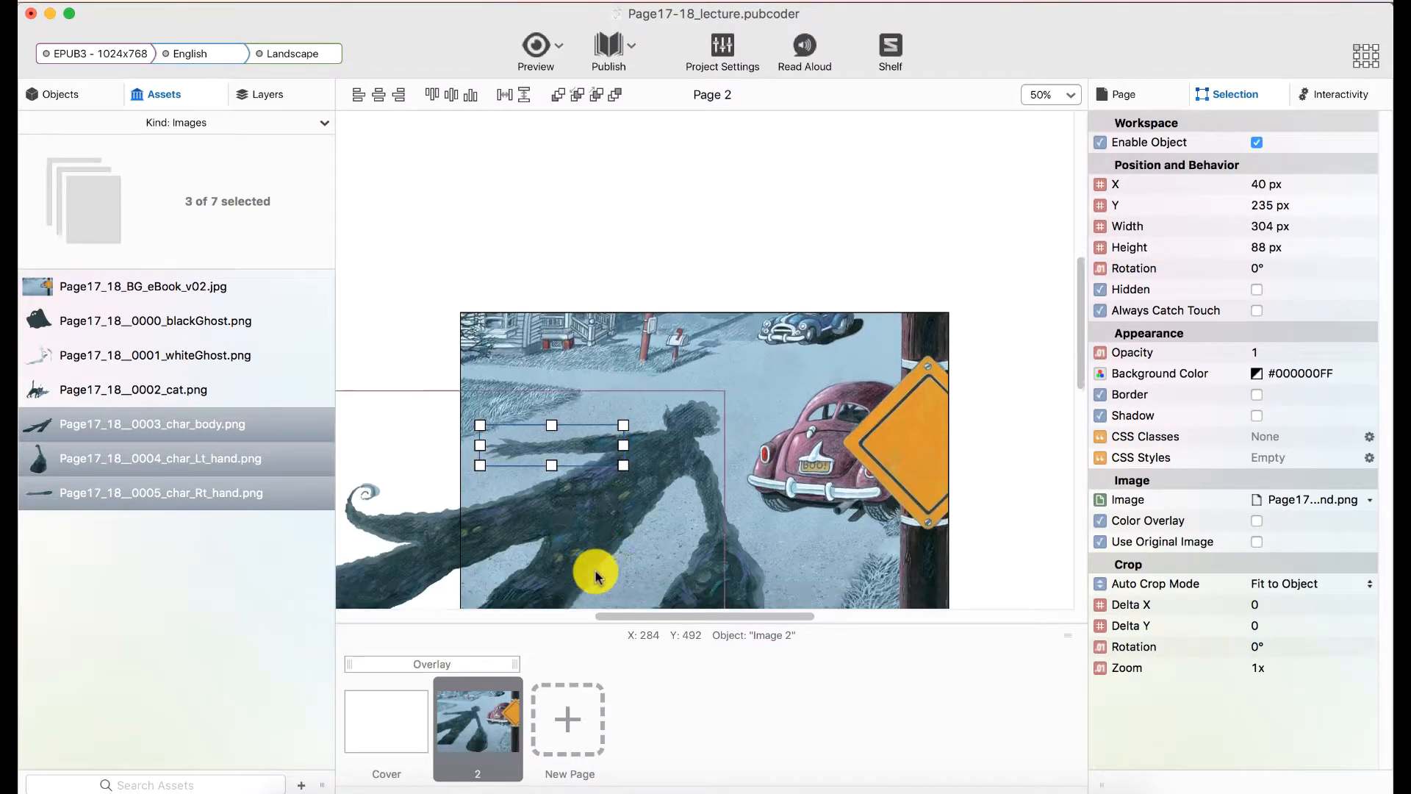
Step: Place the cat and whiteGhost images in the empty workspace above page 2
click(189, 389)
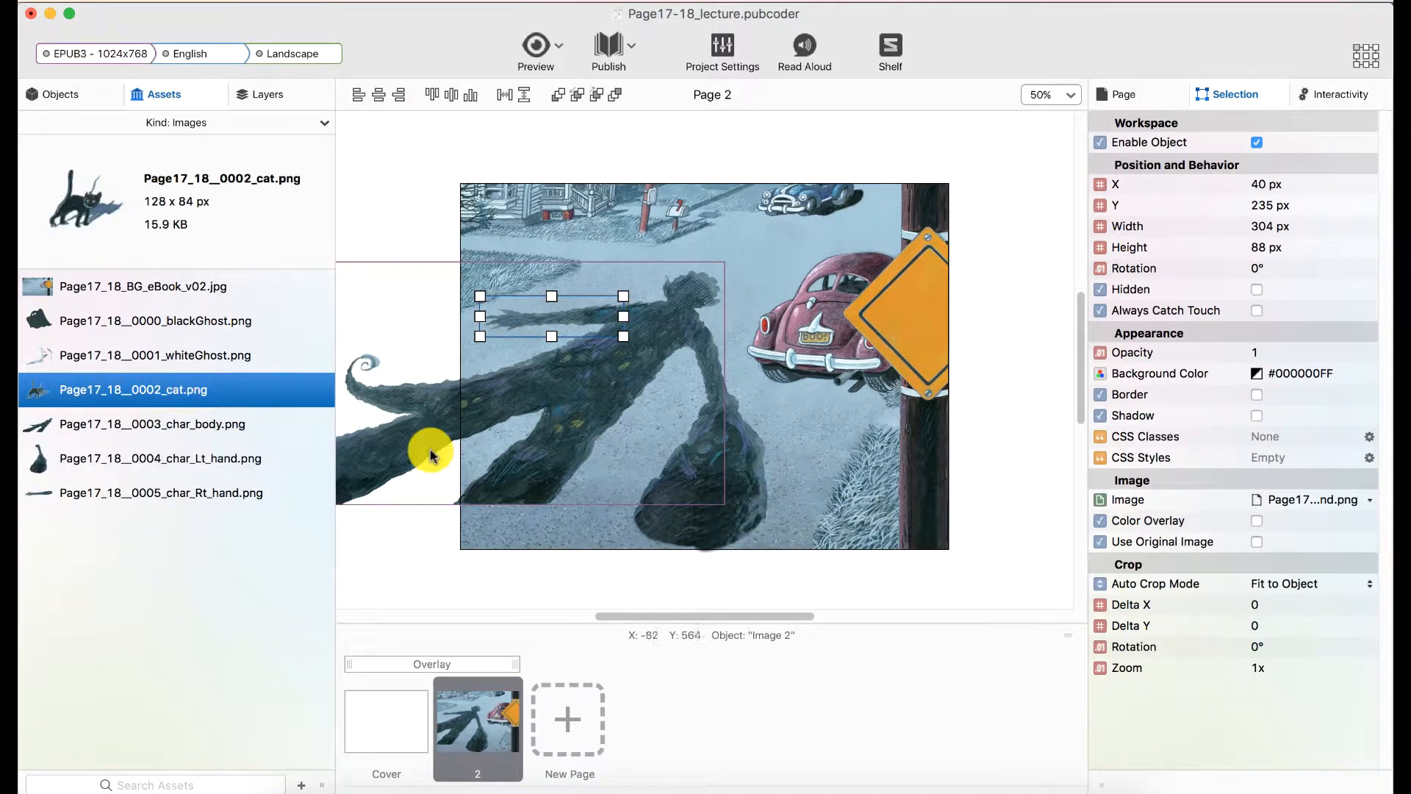
scroll(430, 456, up, 2)
click(340, 252)
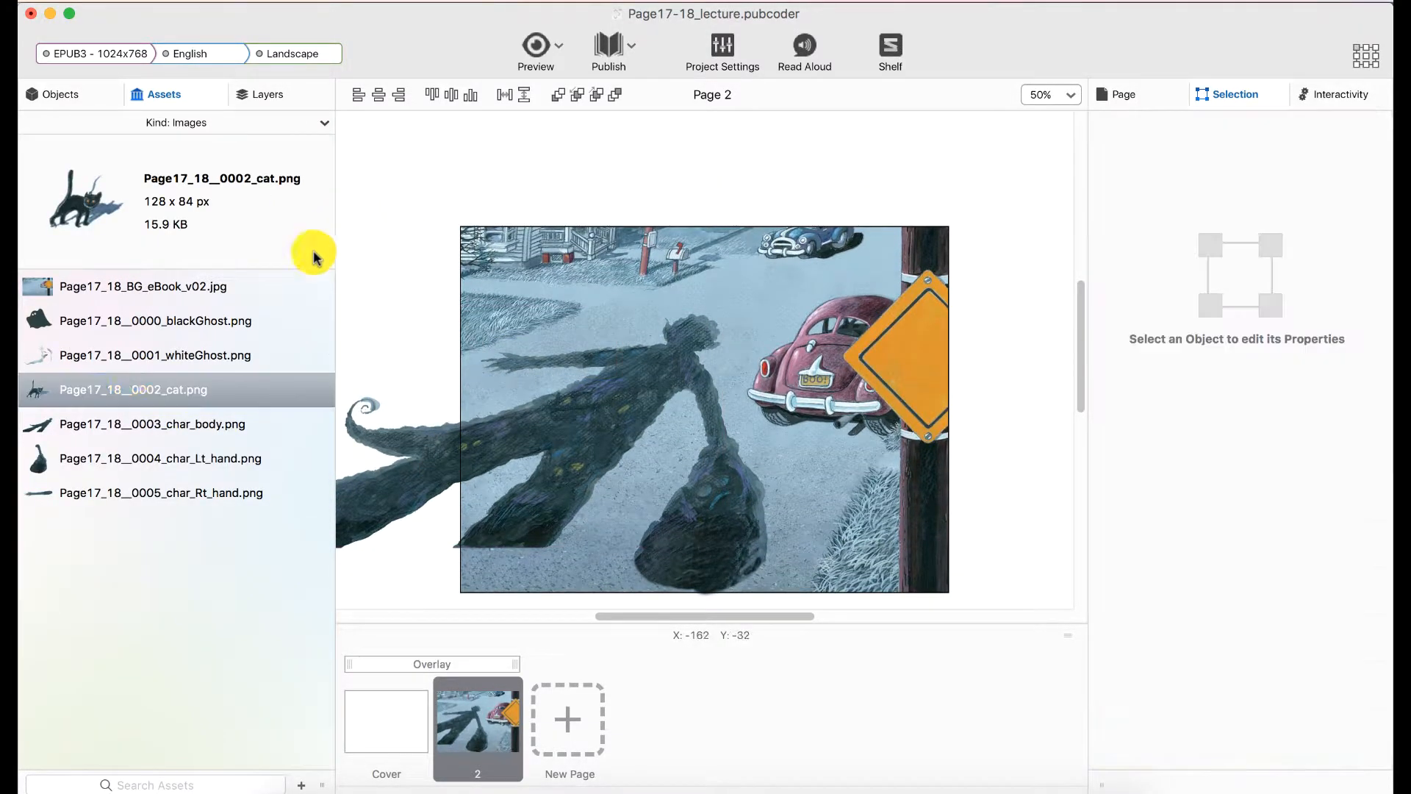
click(118, 391)
drag(114, 397, 422, 144)
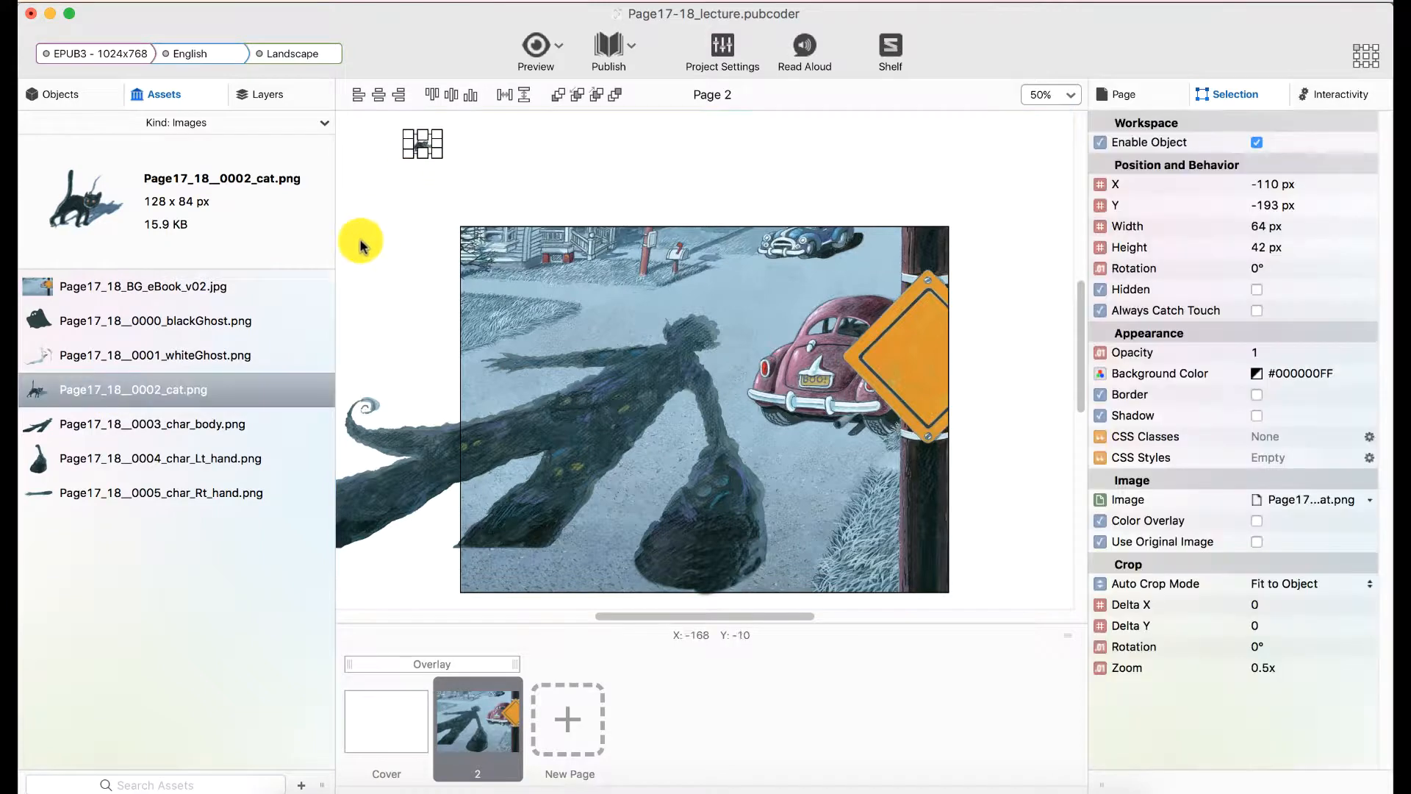
click(160, 358)
drag(160, 358, 496, 157)
Step: Place the blackGhost image on the yellow road sign and move the white ghost to the lower part of the pole
click(157, 321)
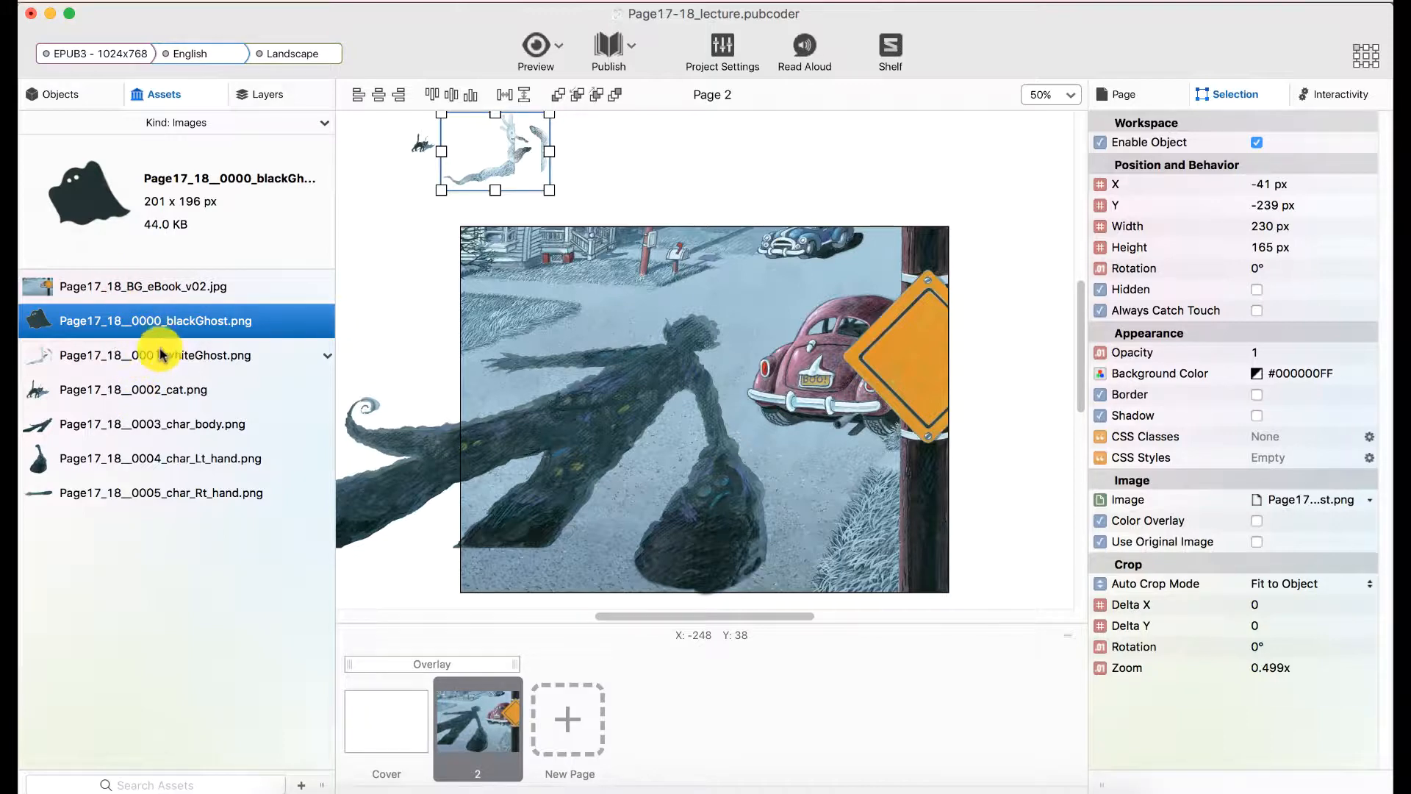
drag(115, 320, 921, 360)
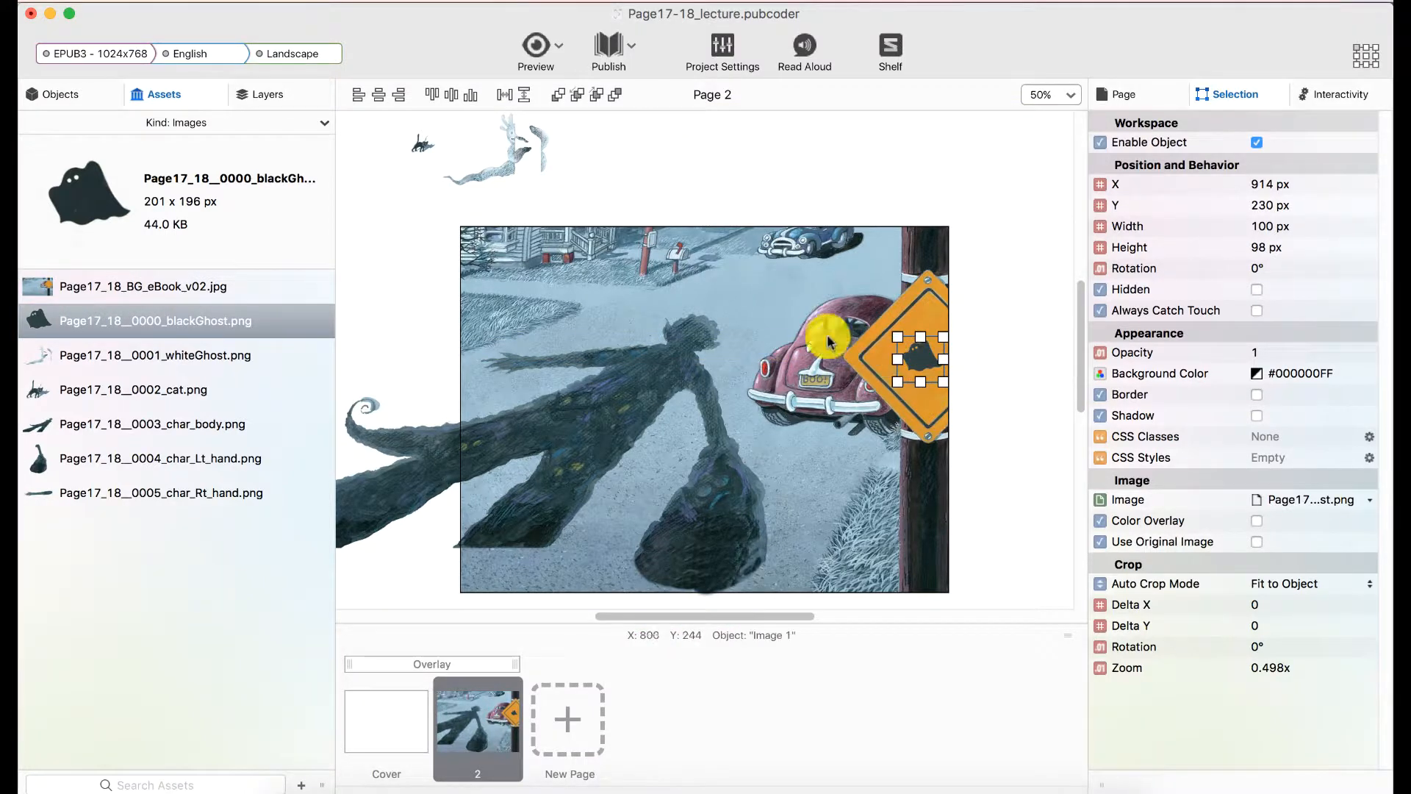
drag(504, 125, 920, 529)
Step: Move the cat onto the street just above the shadow character's head and deselect it
click(424, 151)
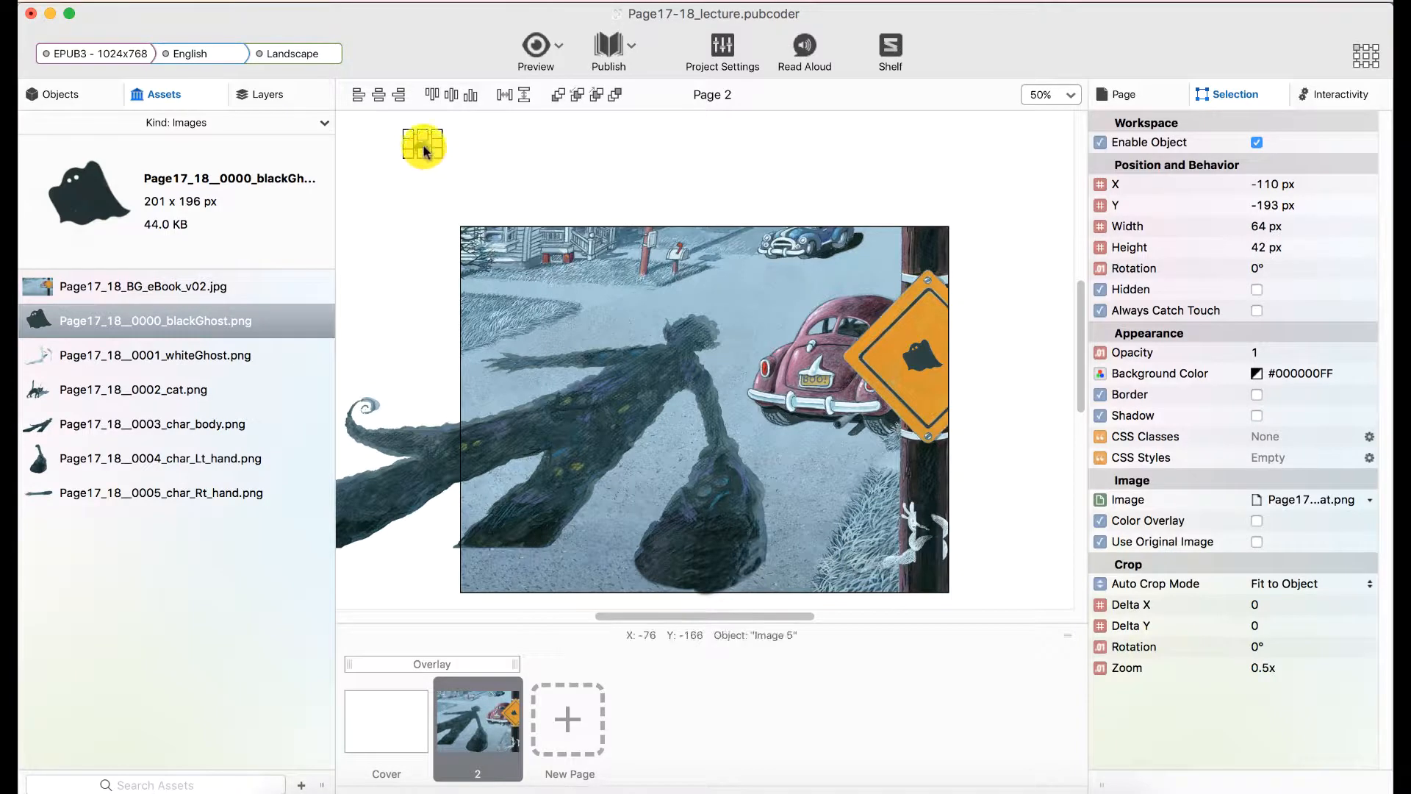
drag(424, 151, 649, 307)
click(519, 185)
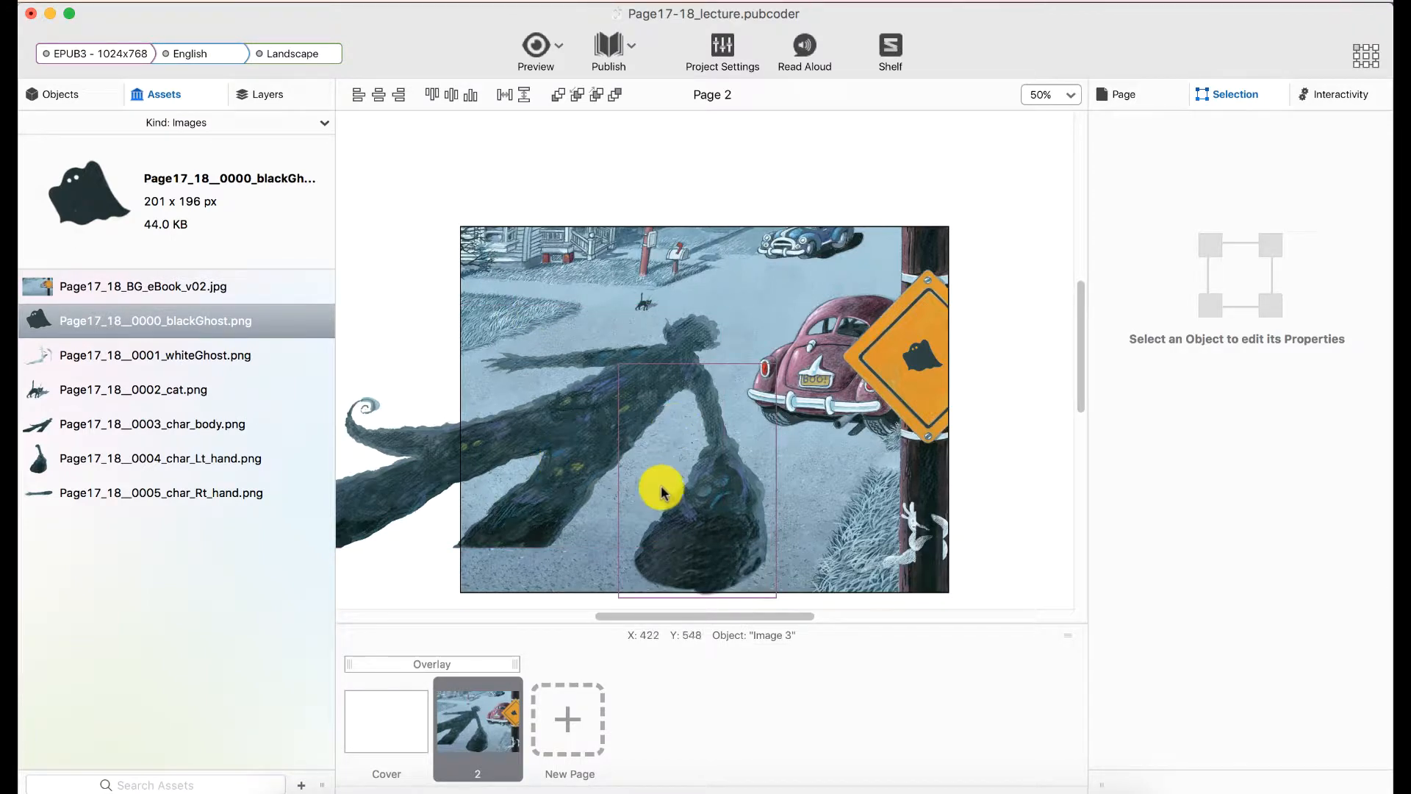
scroll(660, 484, down, 3)
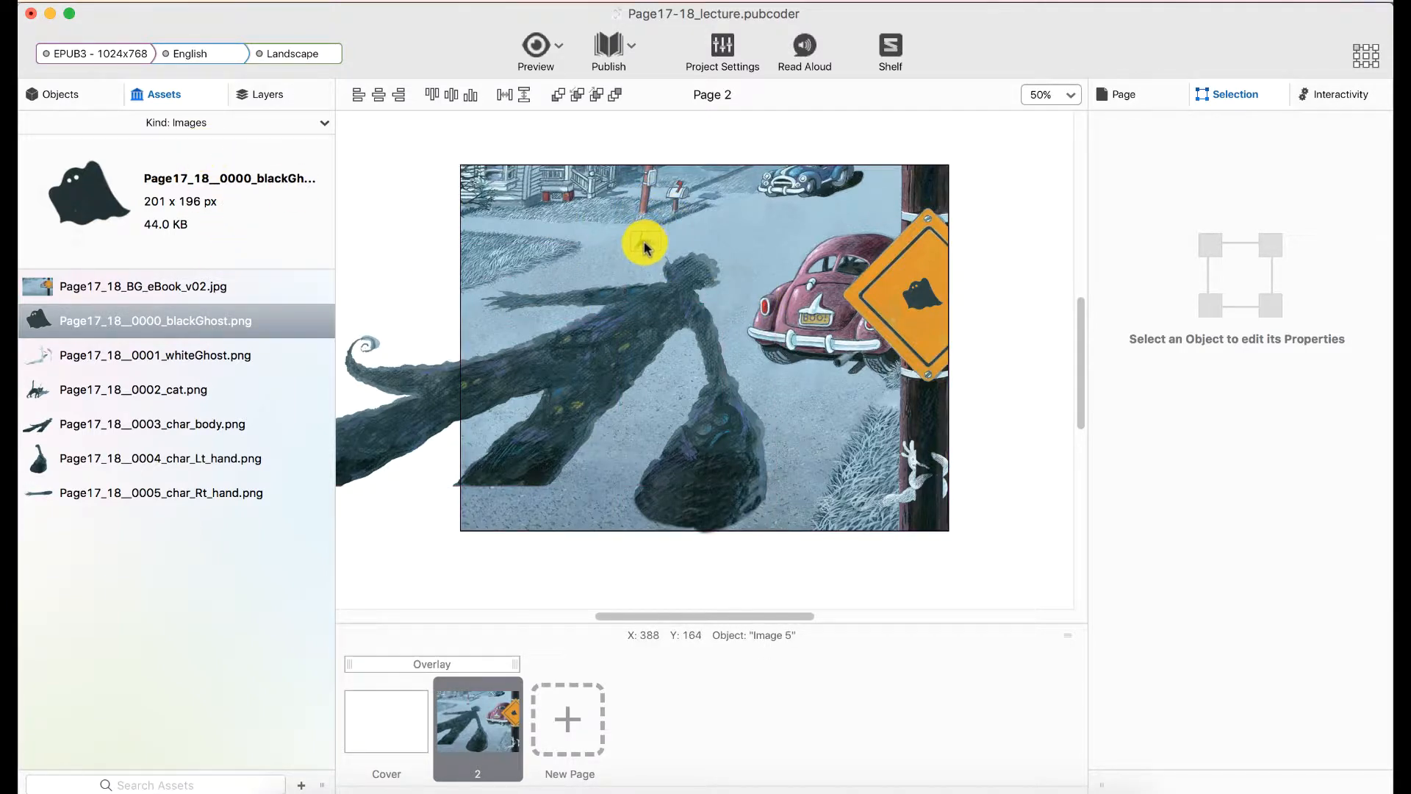
Step: Switch to Finder, preview the blackGhostShake PNG frames in the Page17_18 SEQ folder one after another, and return to PubCoder
click(287, 784)
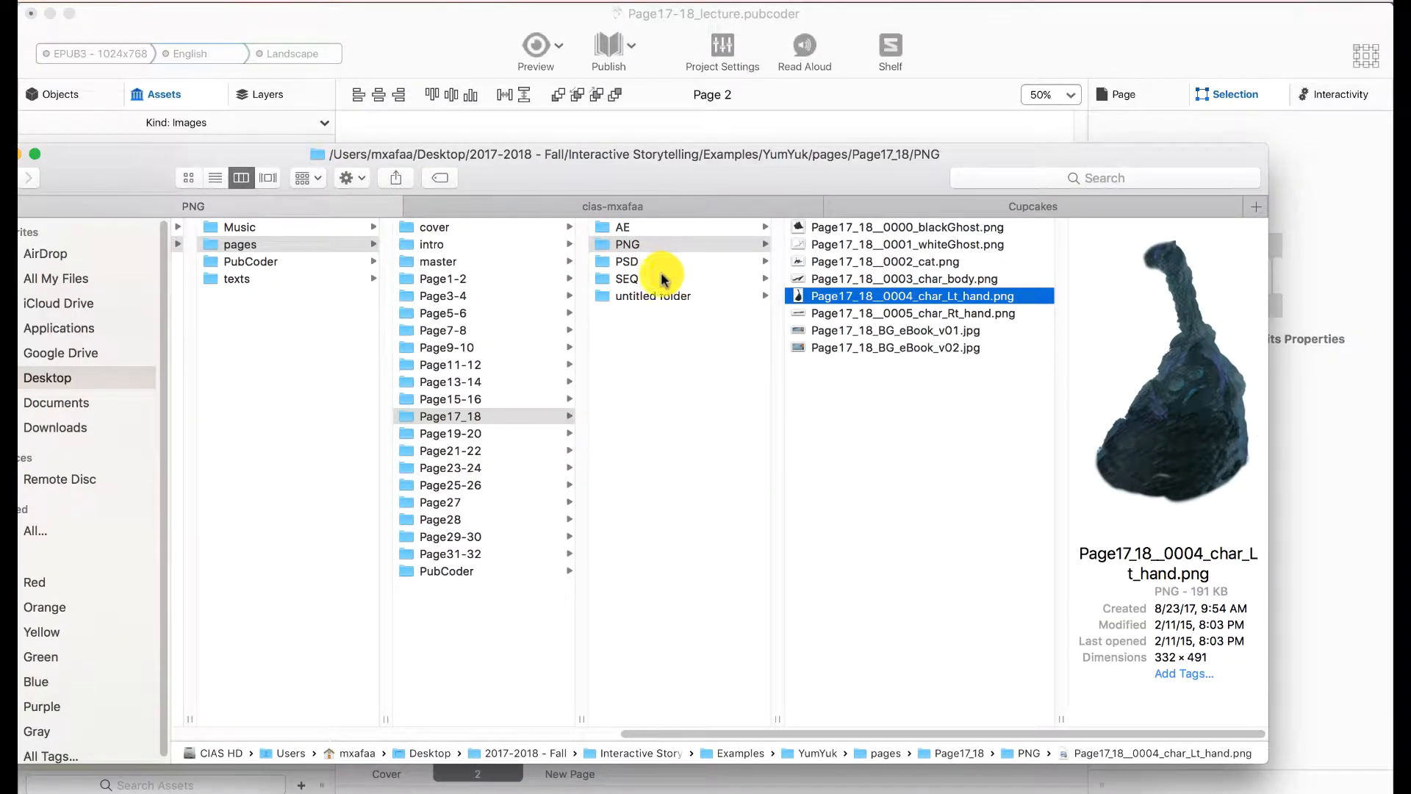
click(647, 278)
click(816, 229)
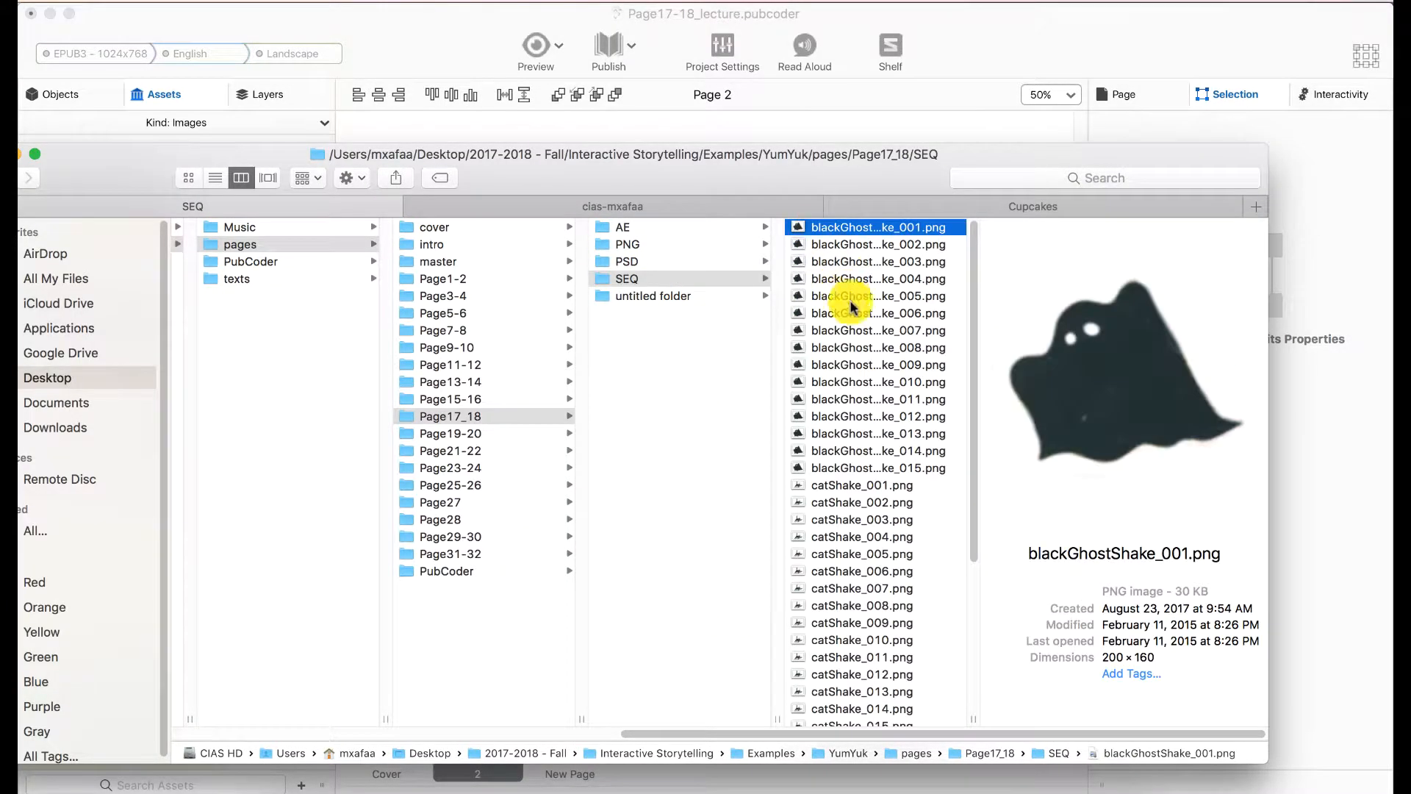
key(space)
key(Down)
key(Down)
key(Down)
key(Down)
key(Down)
key(Down)
key(Down)
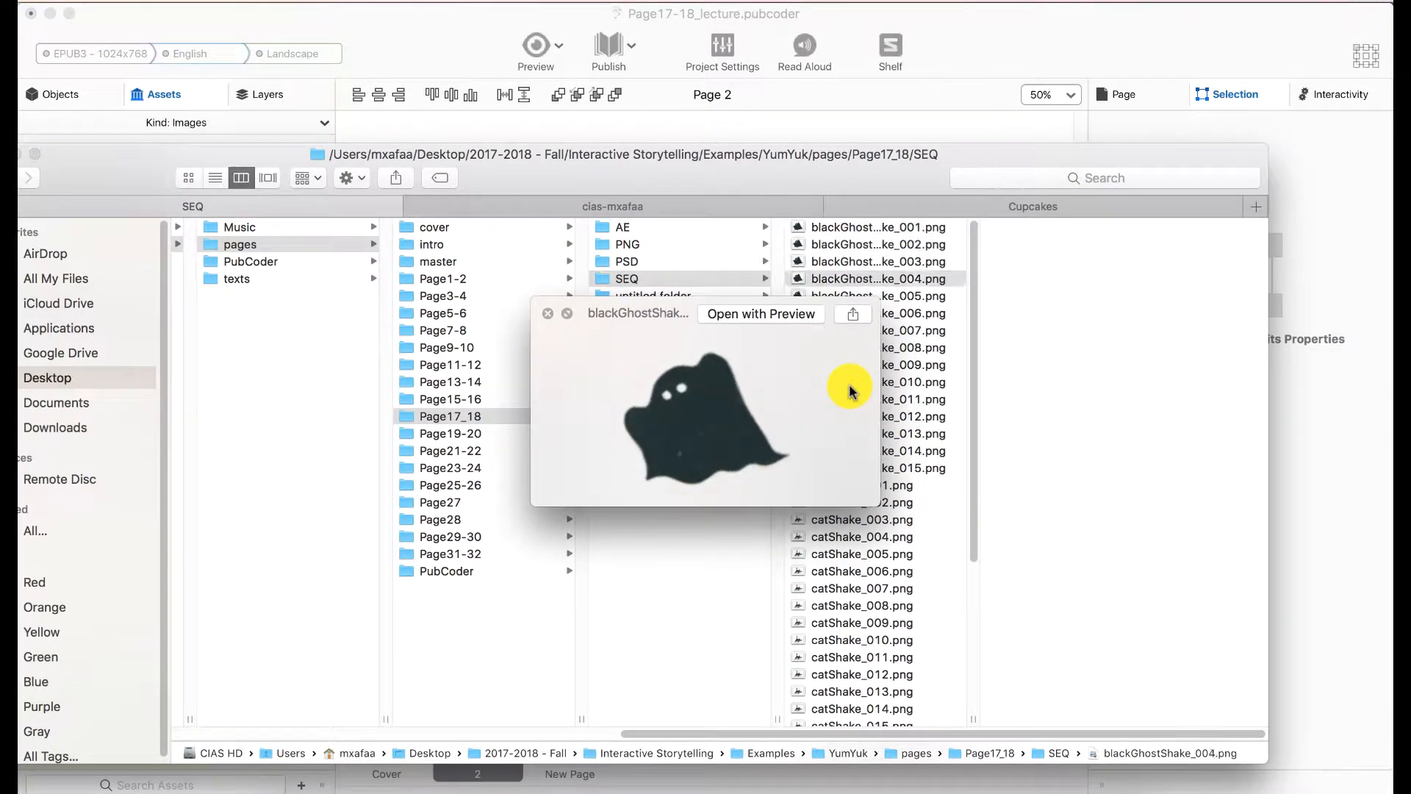
key(Down)
key(Down)
key(Down)
key(Down)
key(Down)
key(Down)
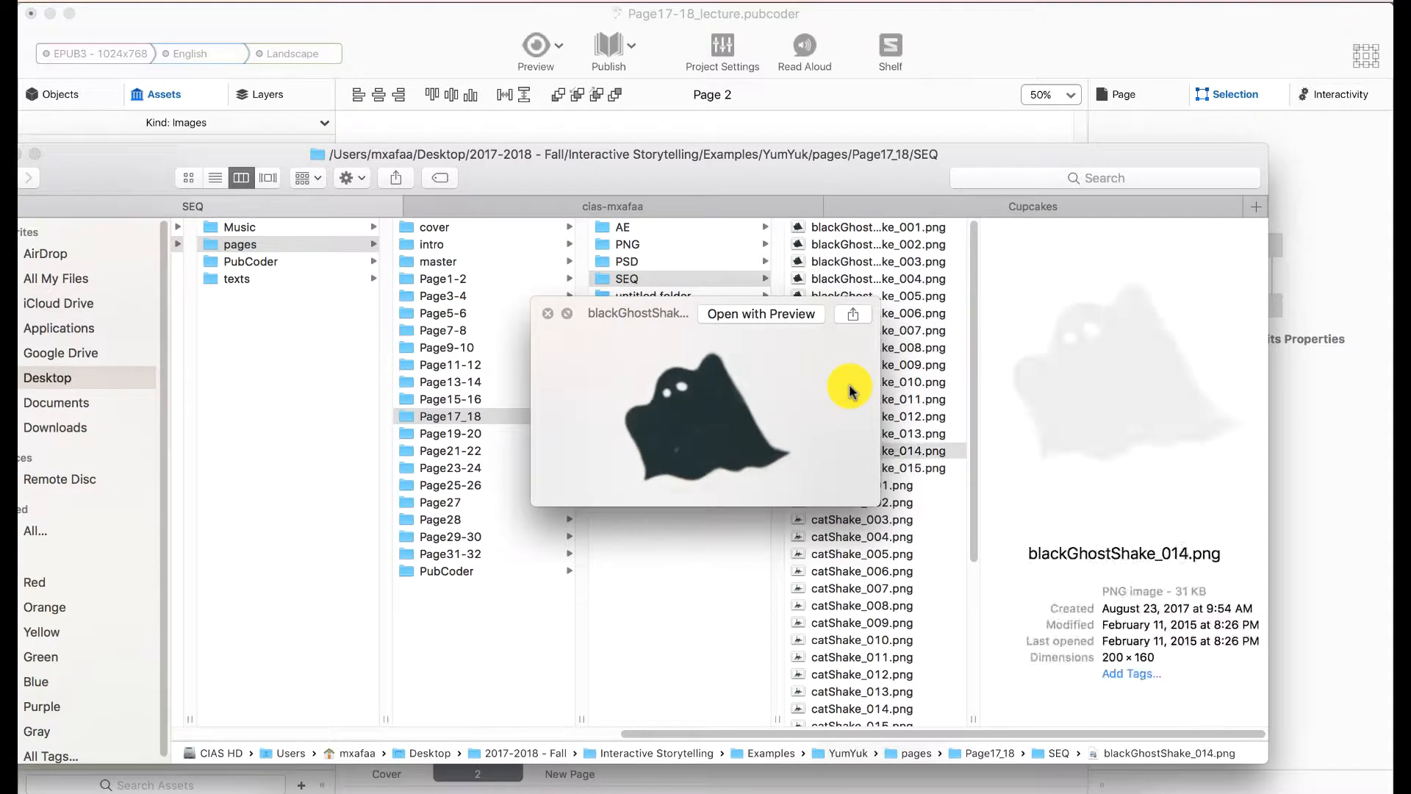
key(Up)
key(Up)
key(Up)
key(super+Tab)
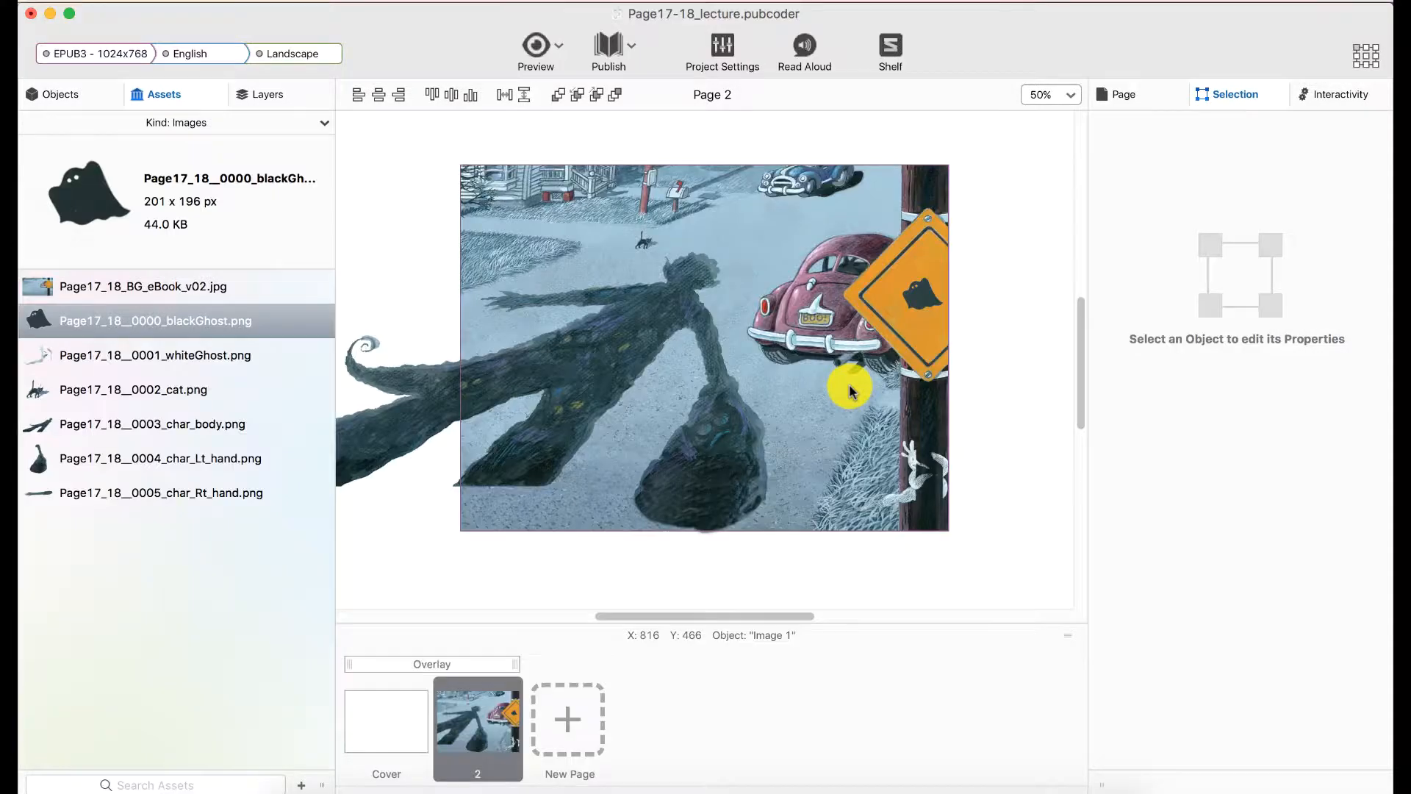
click(71, 96)
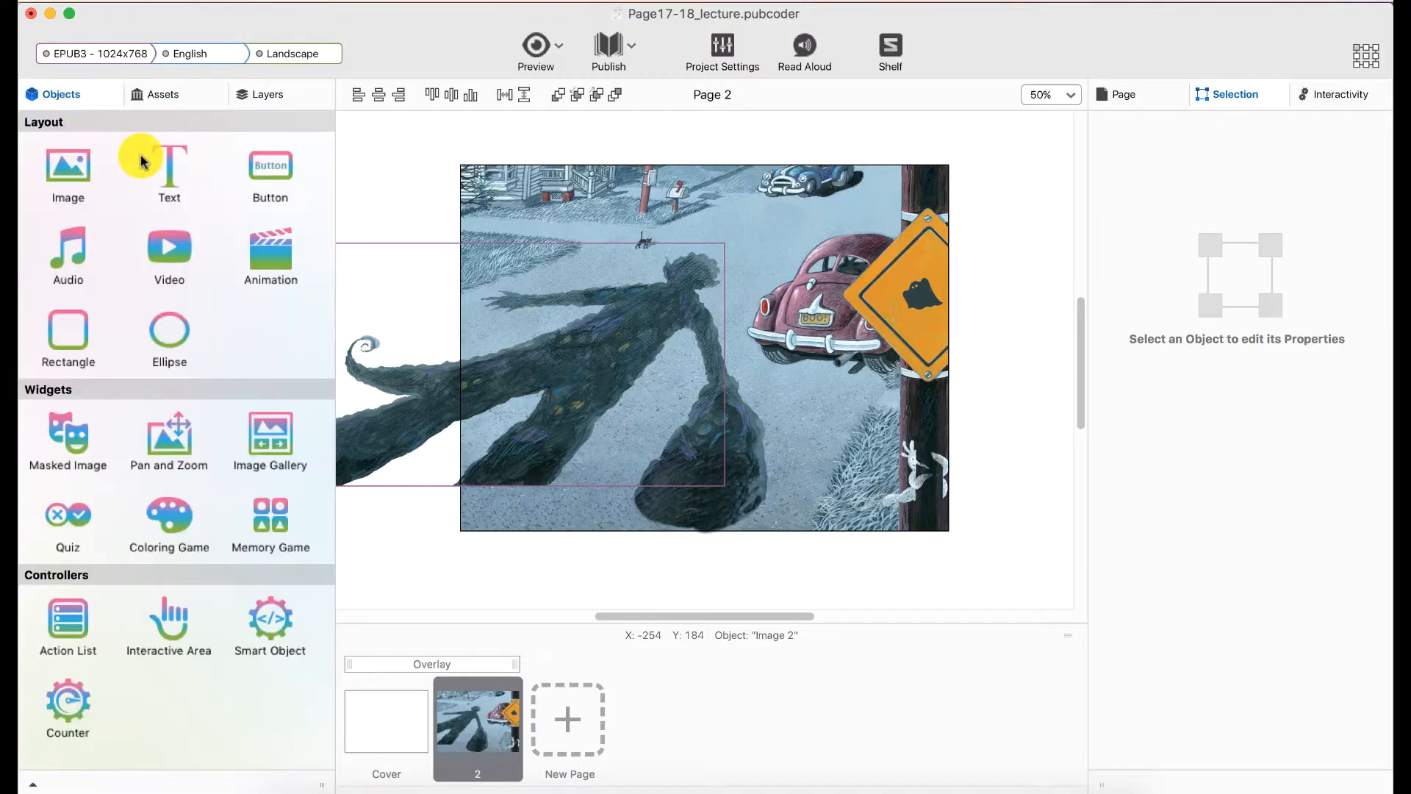
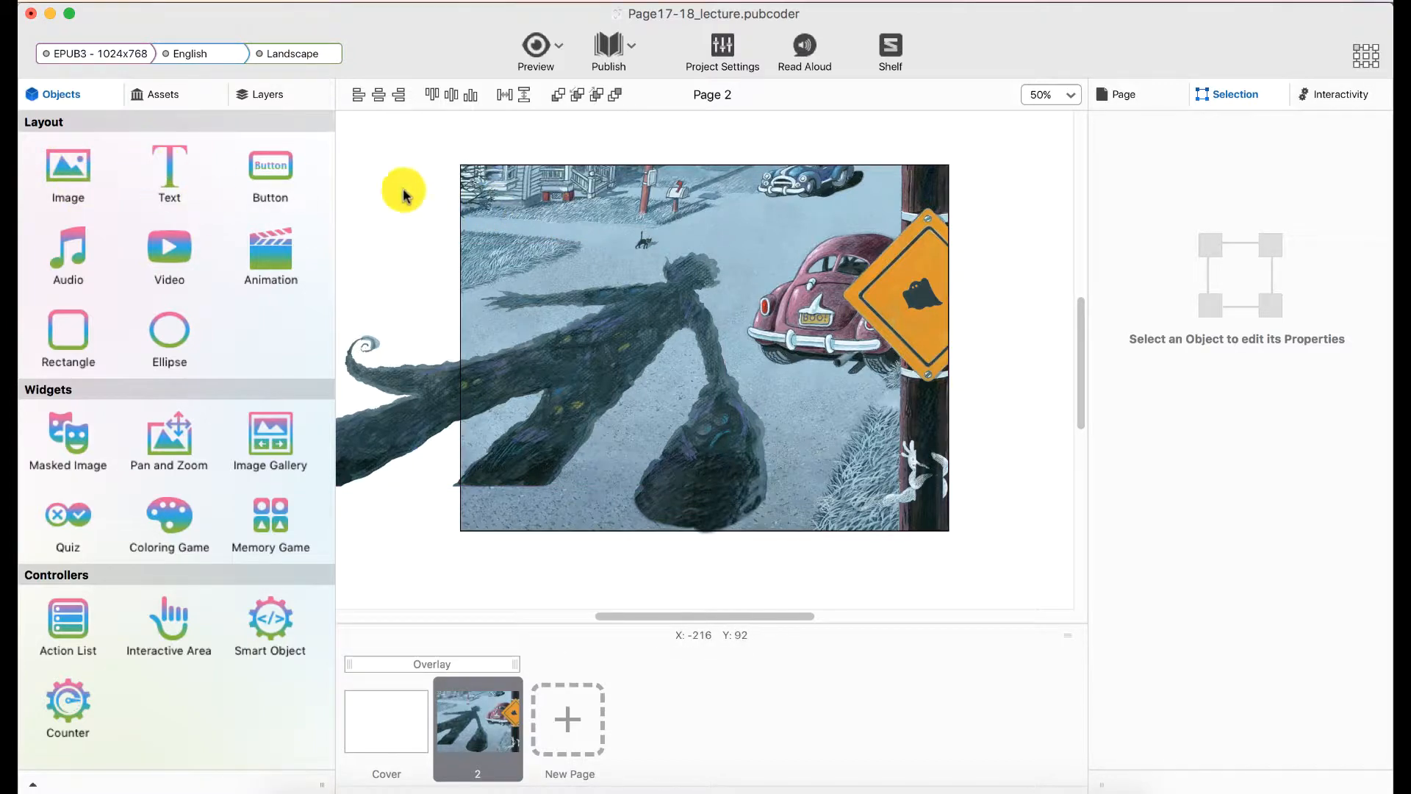
drag(85, 171, 407, 178)
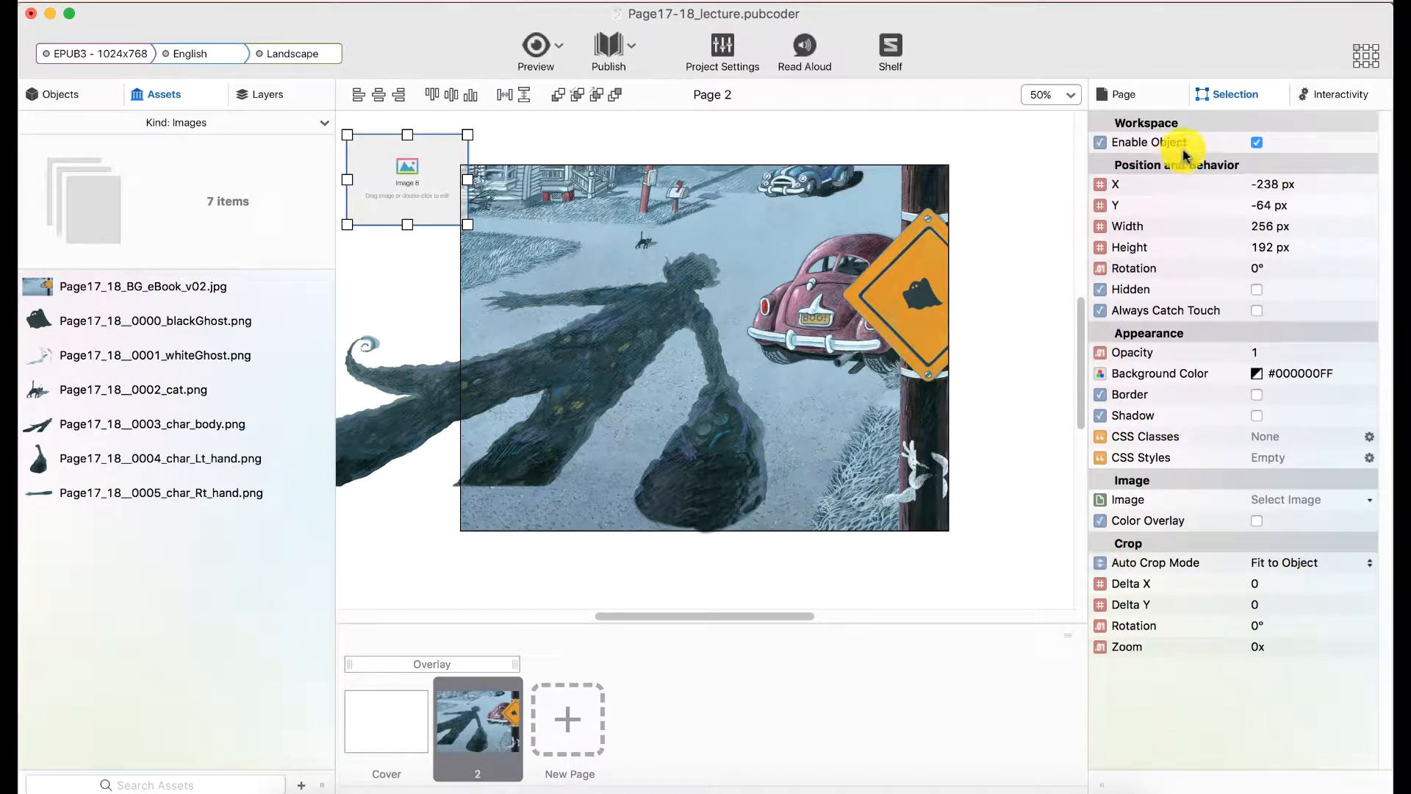
click(1291, 507)
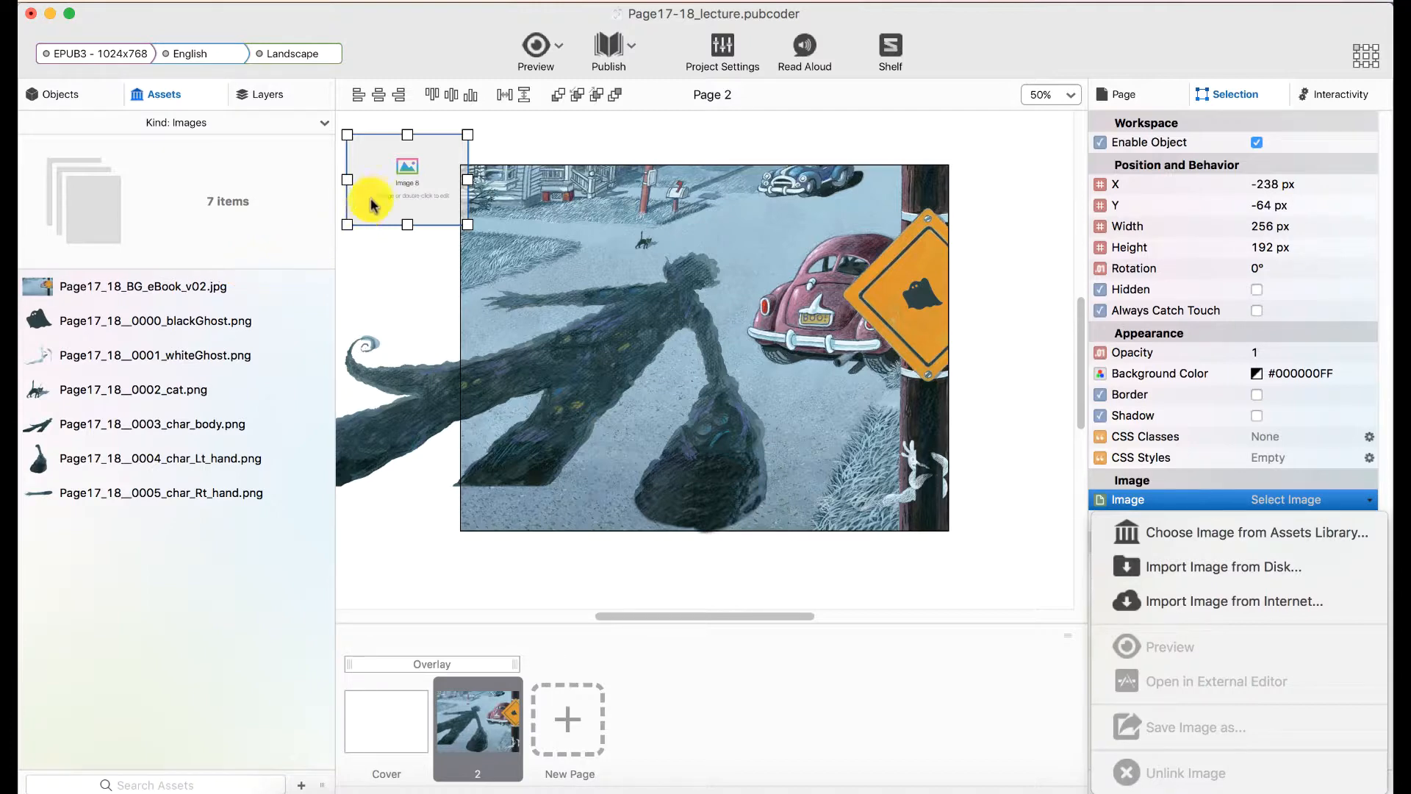
click(404, 171)
click(404, 170)
key(Delete)
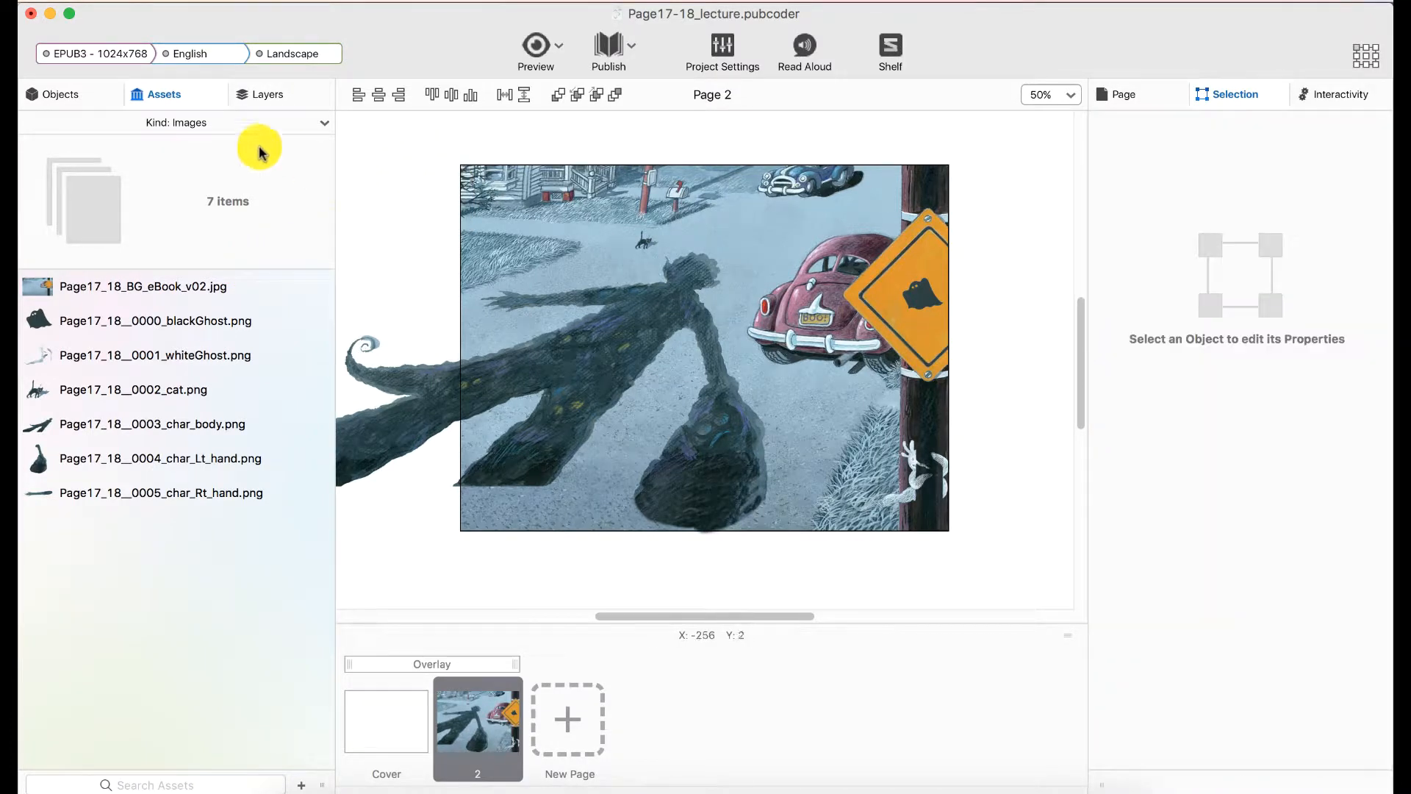
Step: Draw an Animation object about 344 by 234 px over the upper-left corner of page 2
click(57, 94)
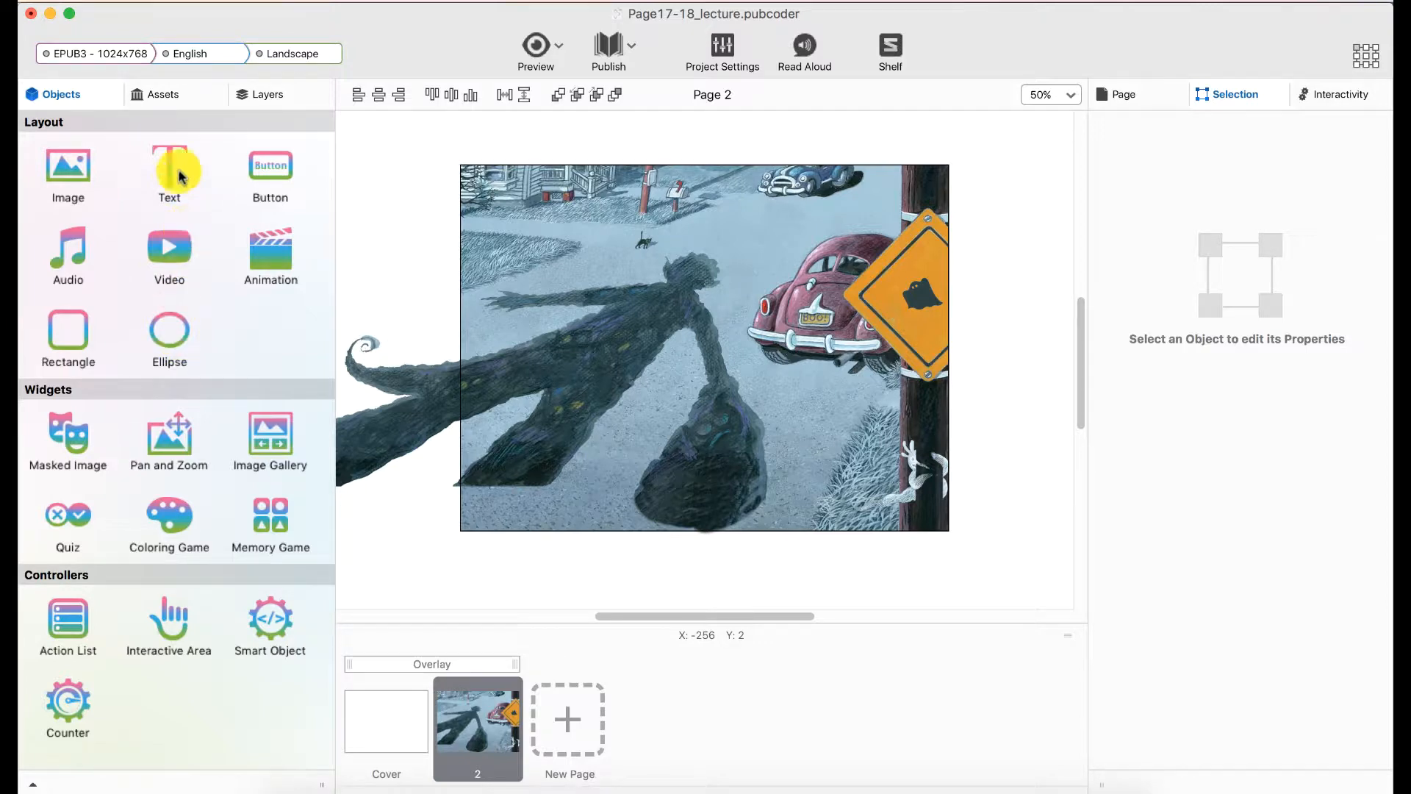
scroll(404, 300, up, 2)
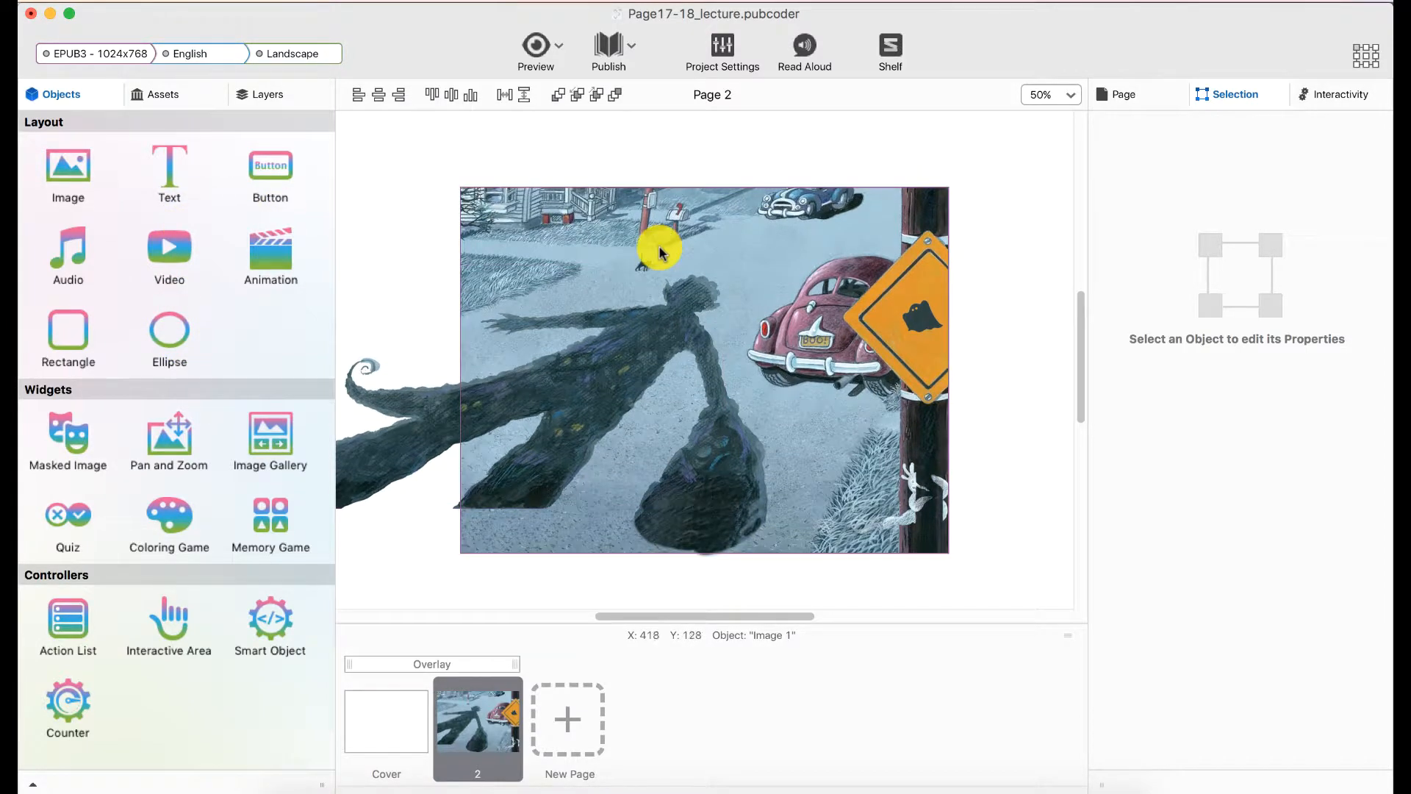
click(595, 432)
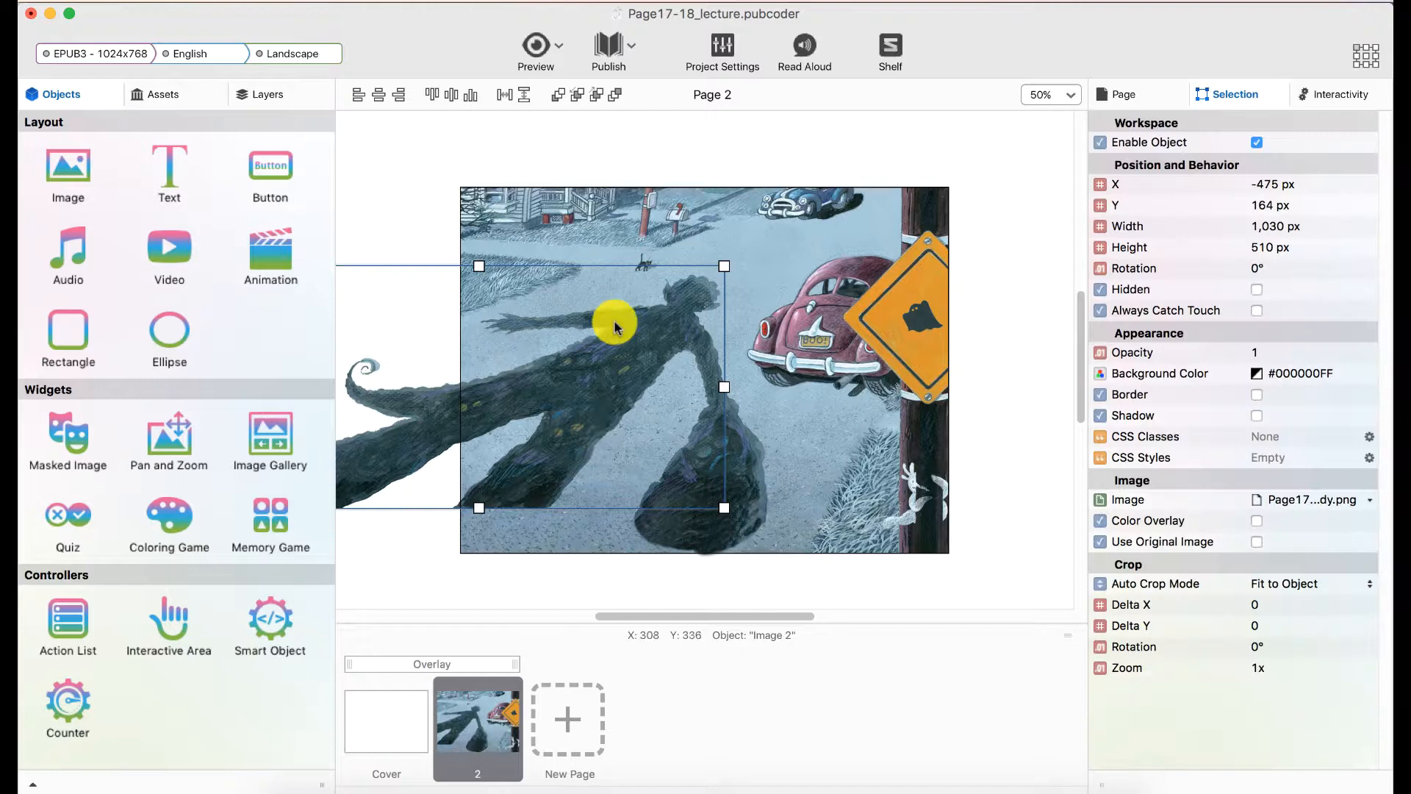
click(647, 257)
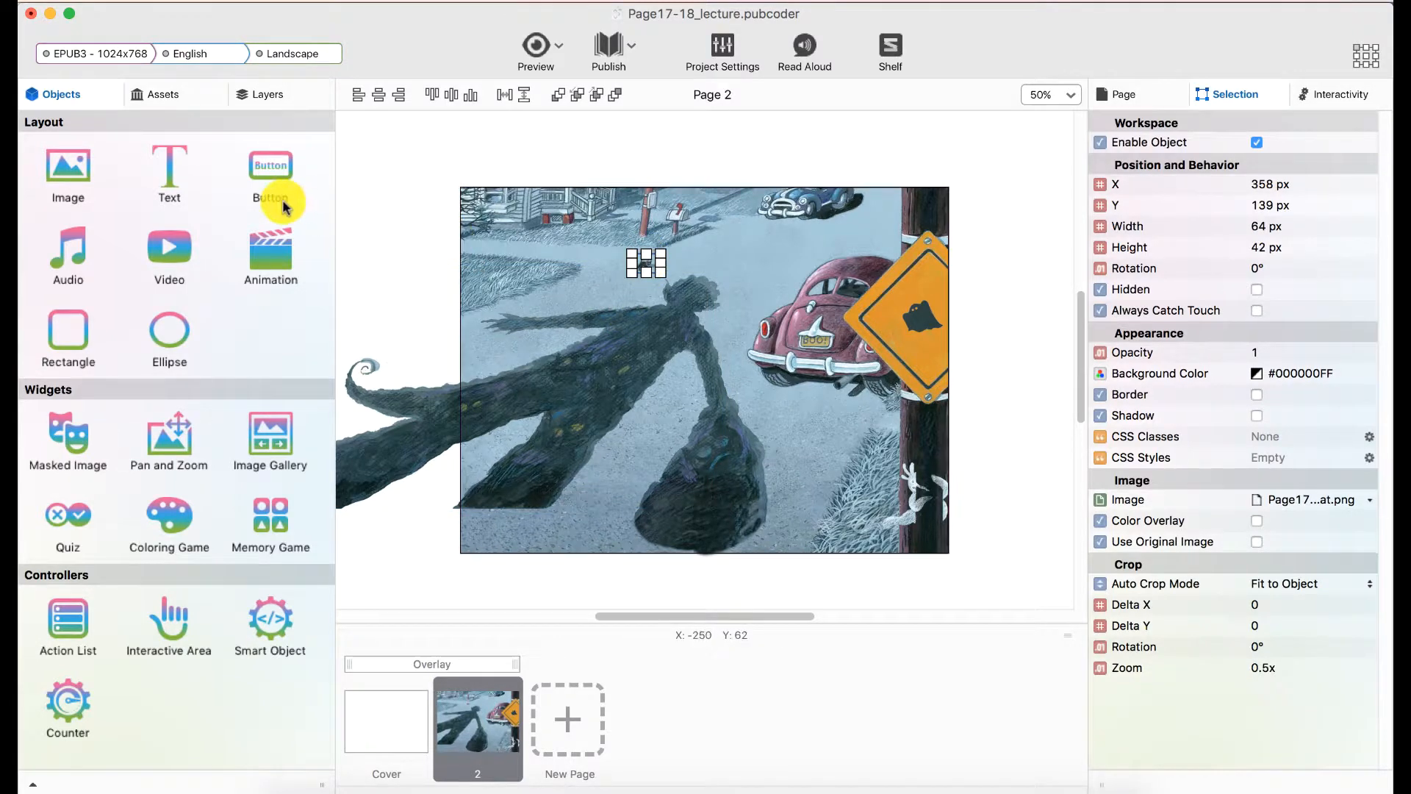
click(266, 261)
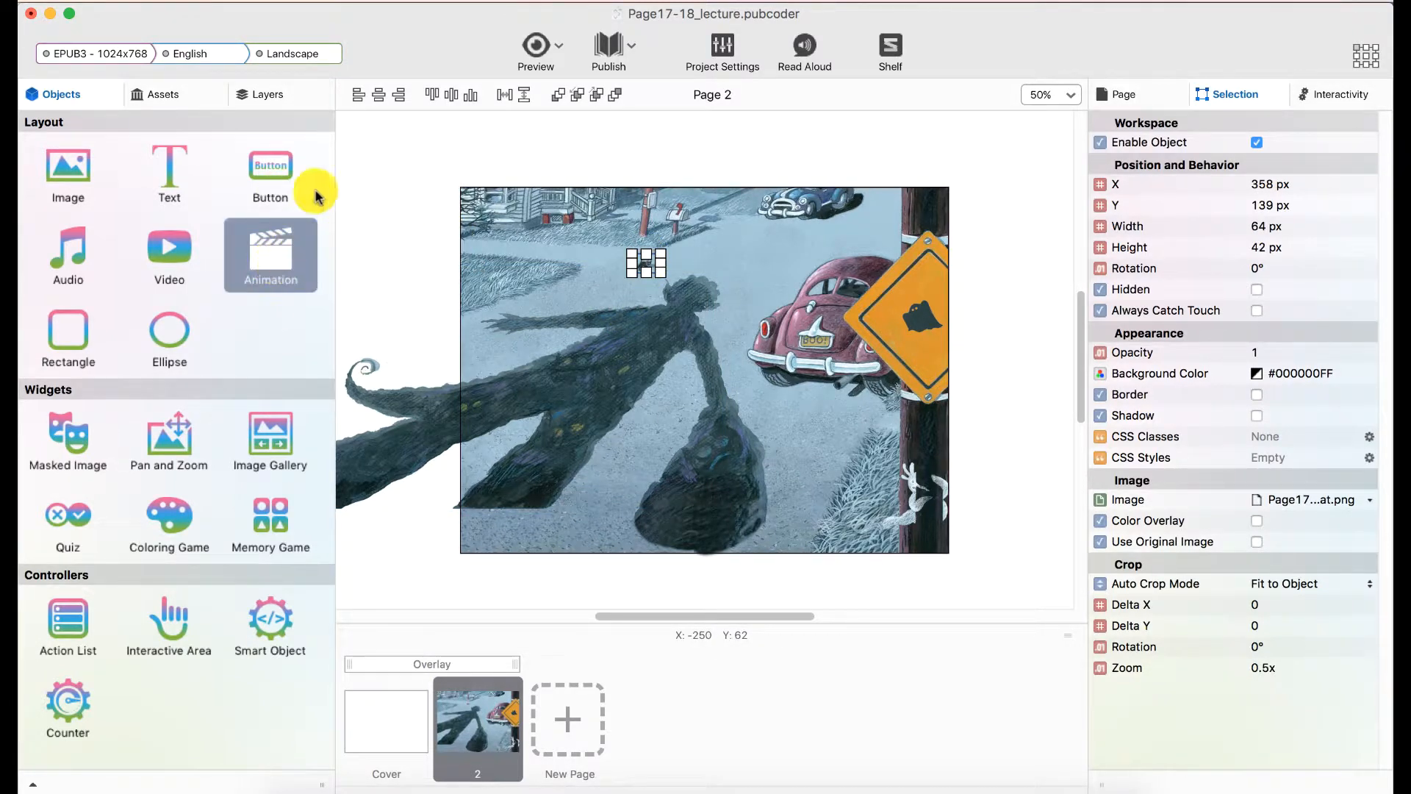
drag(357, 139, 520, 255)
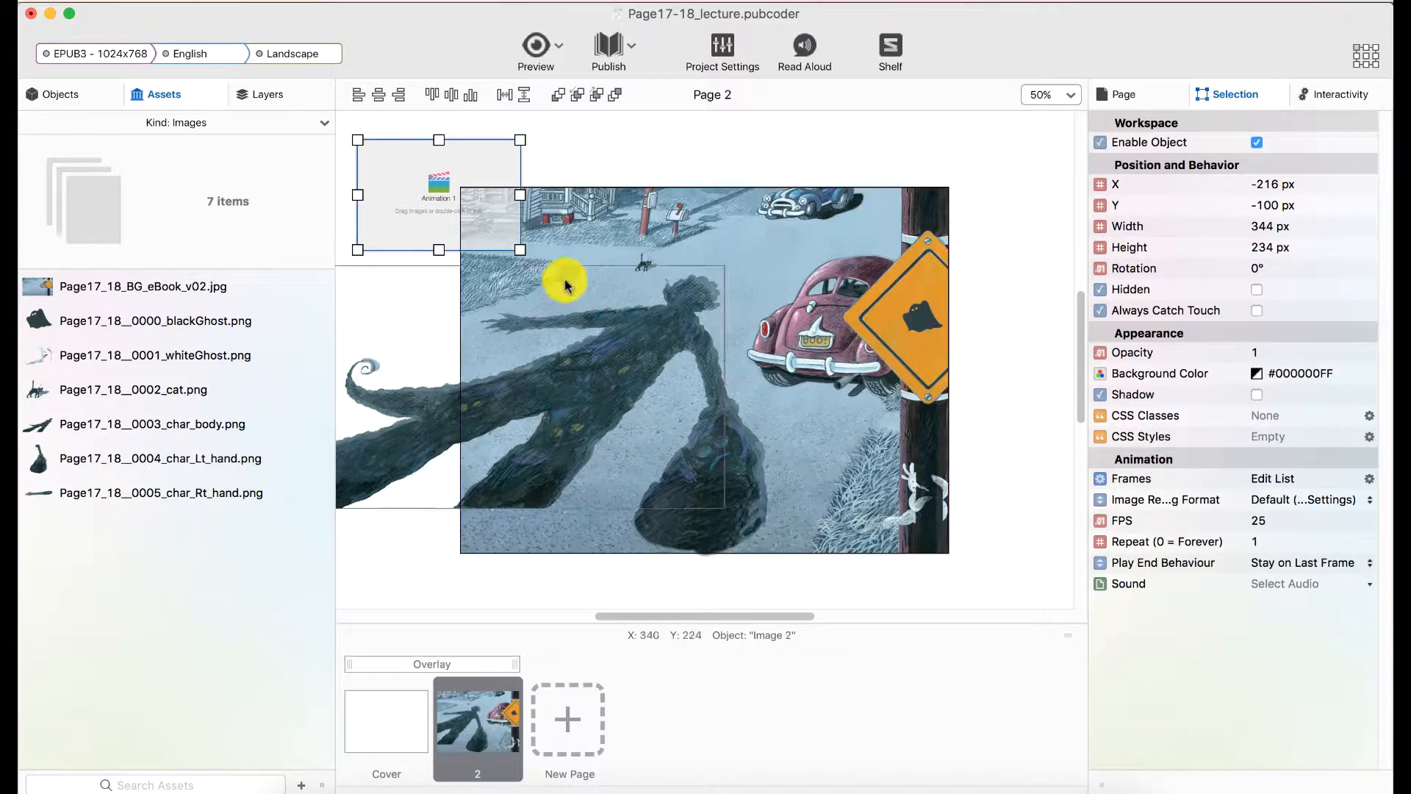
Step: Switch to Finder, close the preview, check the pixel dimensions of blackGhostShake_005.png, and return to PubCoder
key(super+Tab)
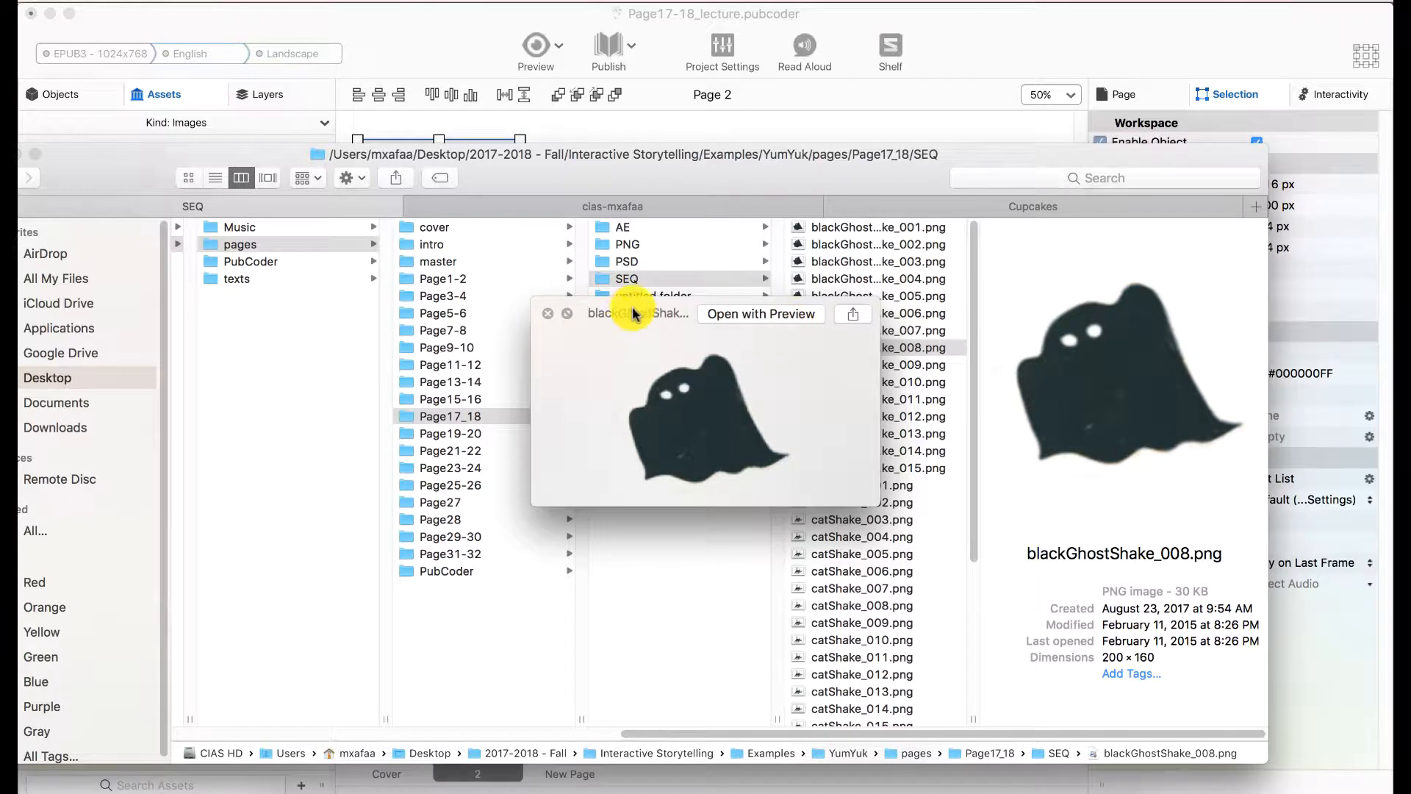
drag(566, 313, 501, 325)
key(space)
click(813, 294)
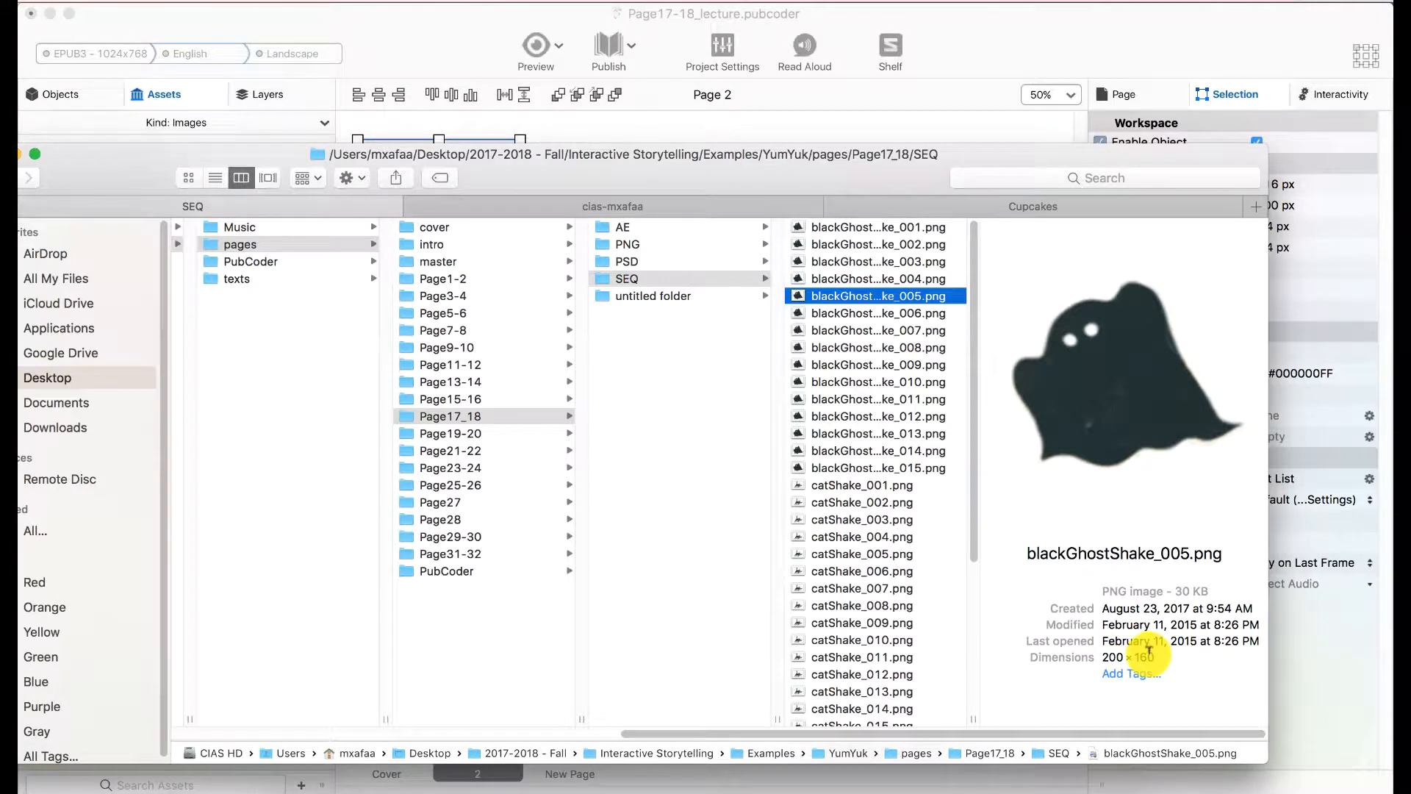
key(super+Tab)
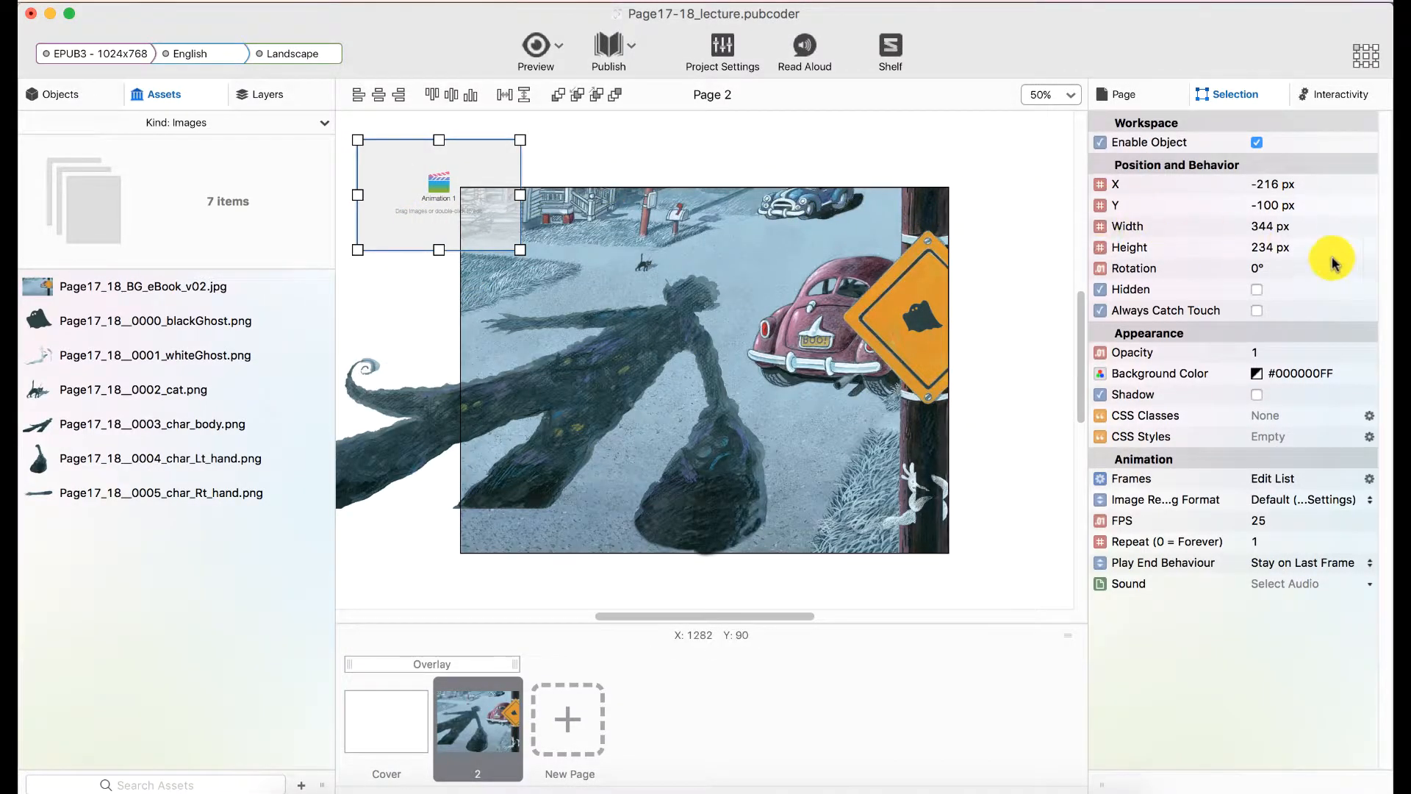
Step: Set the animation object's width to 200 px and height to 160 px, then move it to about X -116, Y 101
click(1295, 221)
text(200)
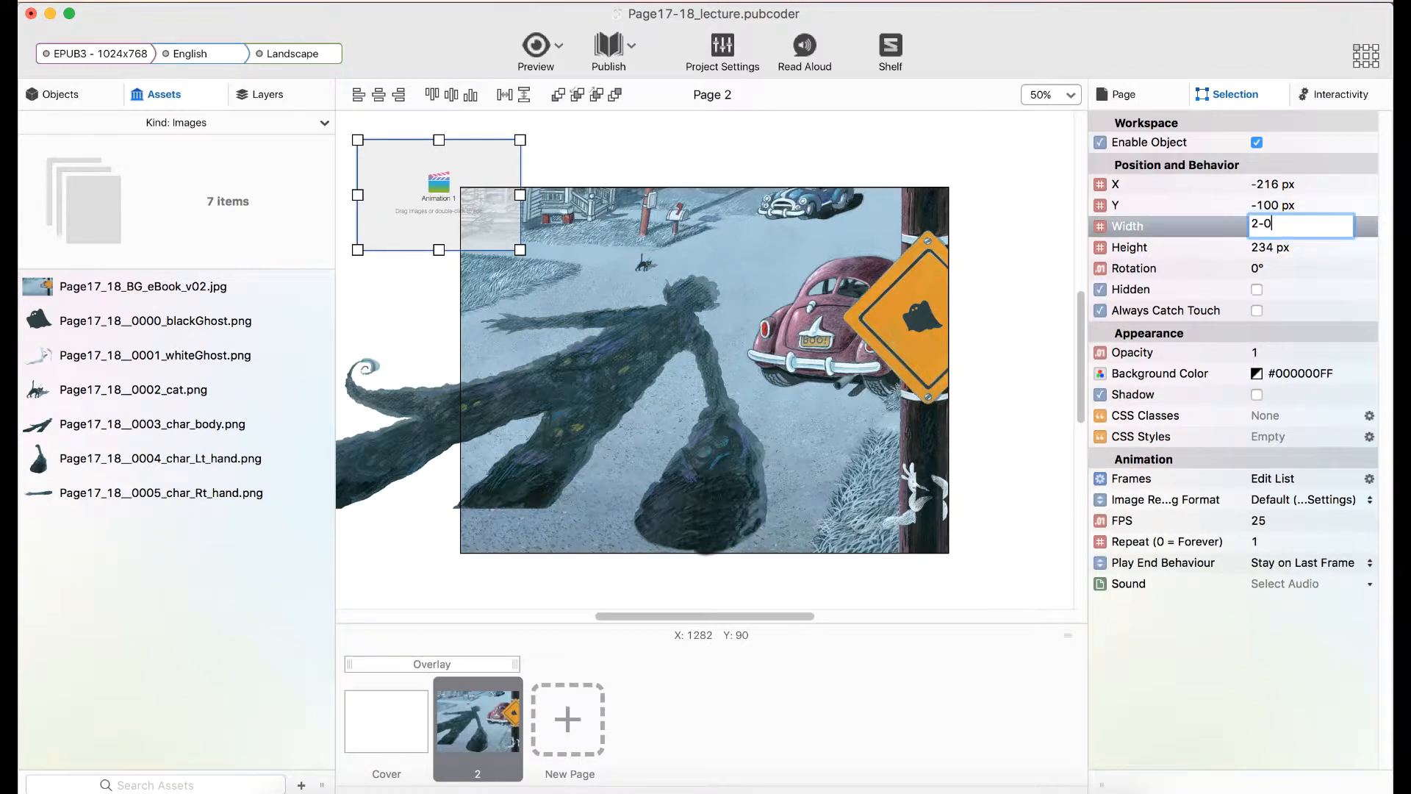
key(Tab)
text(16)
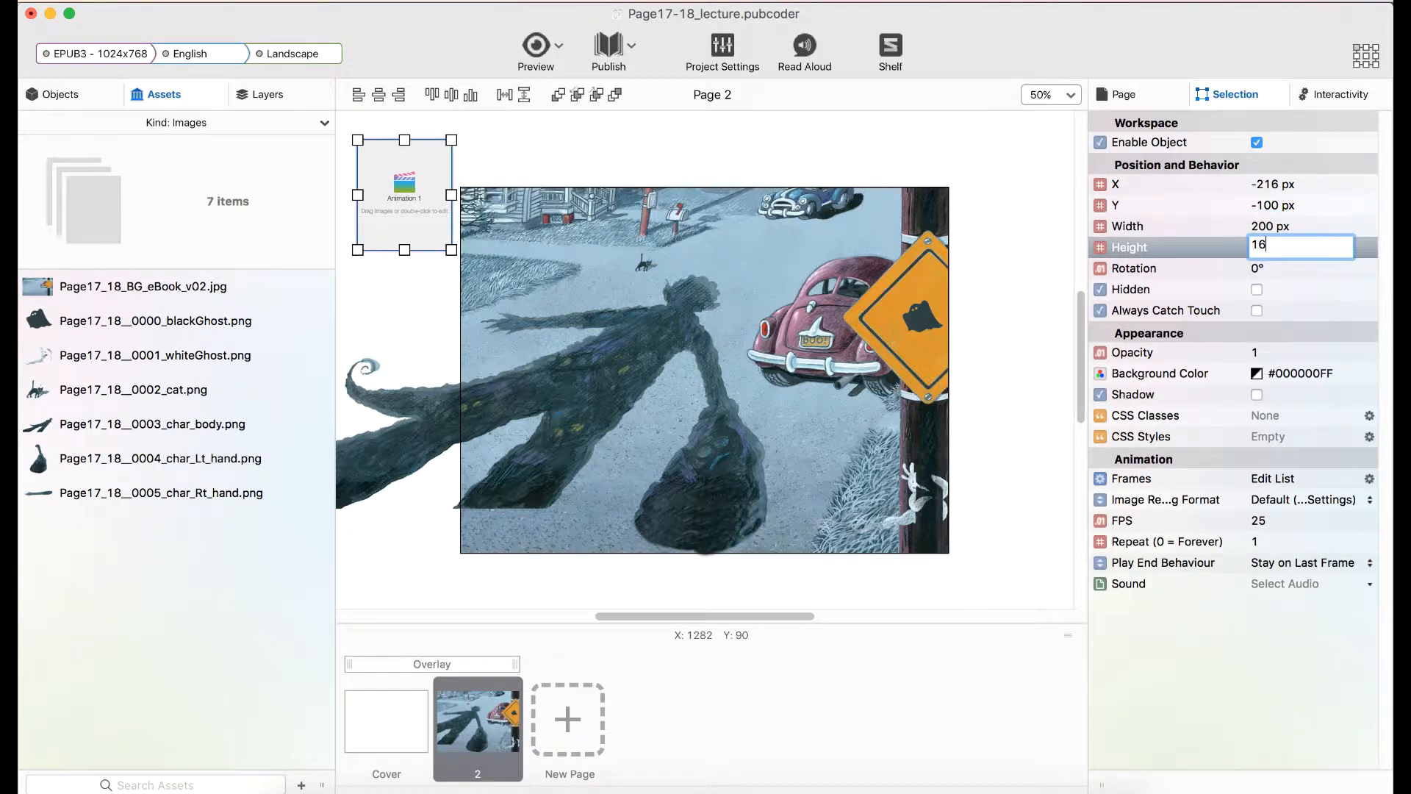
text(0)
key(Return)
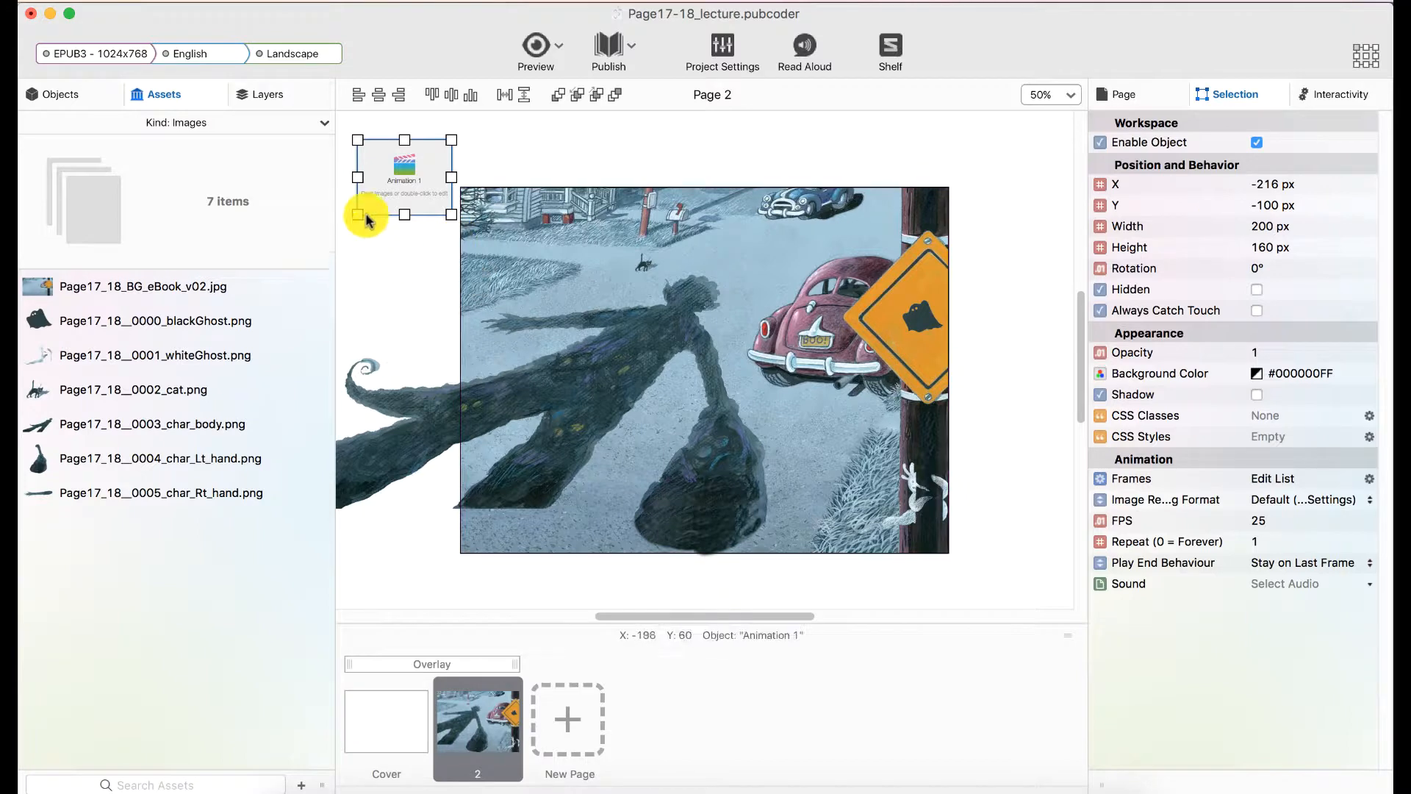
drag(402, 187, 449, 283)
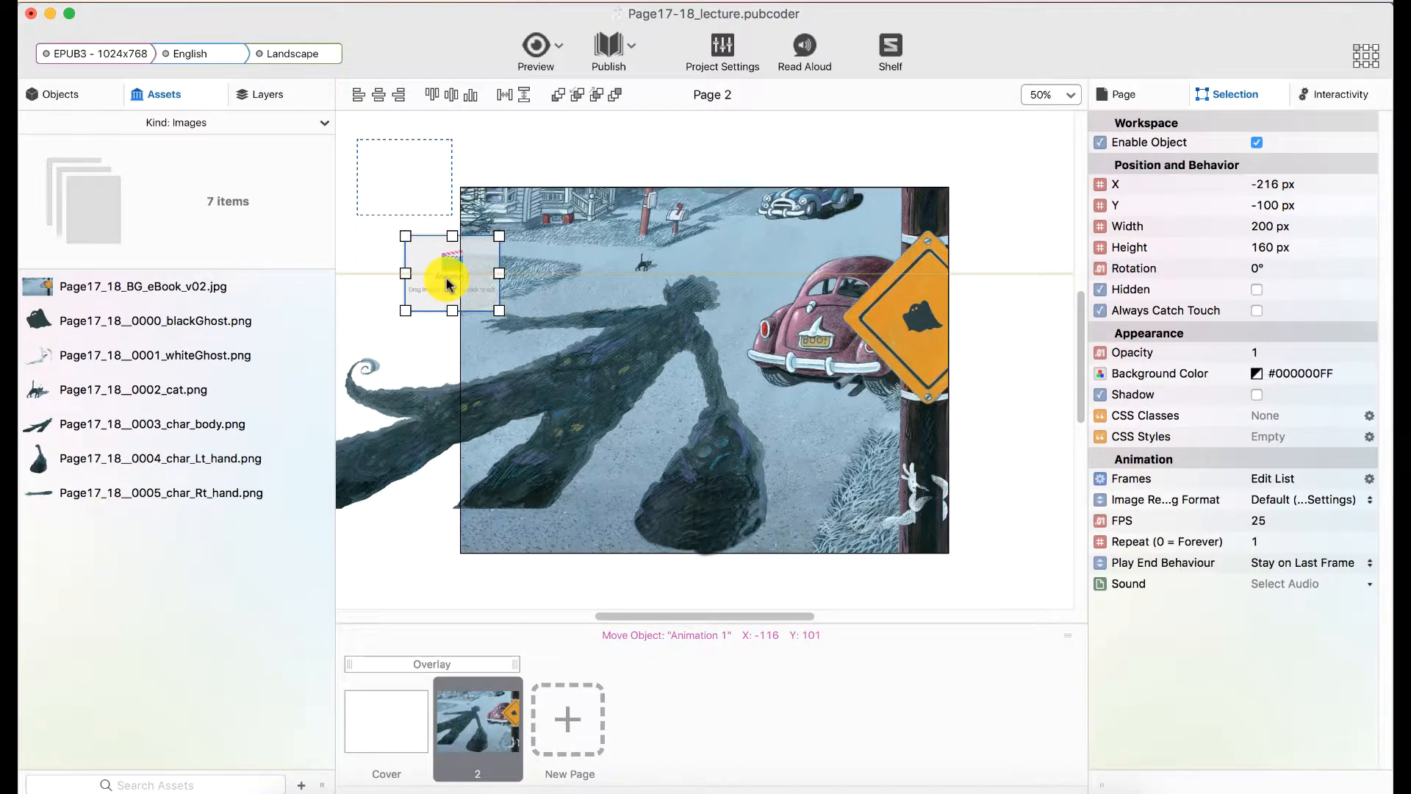
drag(447, 283, 446, 283)
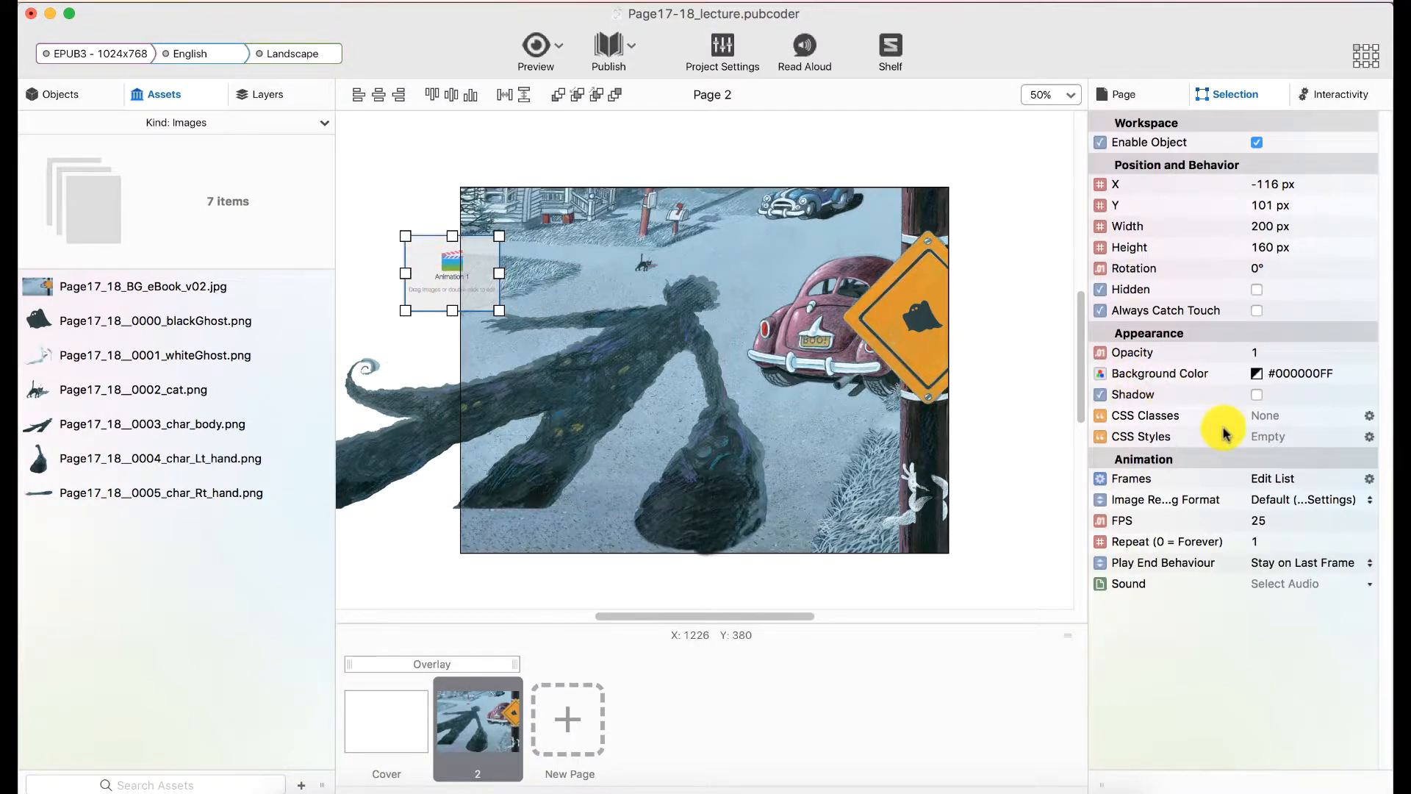
Step: Open the animation's frame list and import blackGhostShake_001.png through blackGhostShake_015.png from the Page17_18 SEQ folder on disk
click(1305, 482)
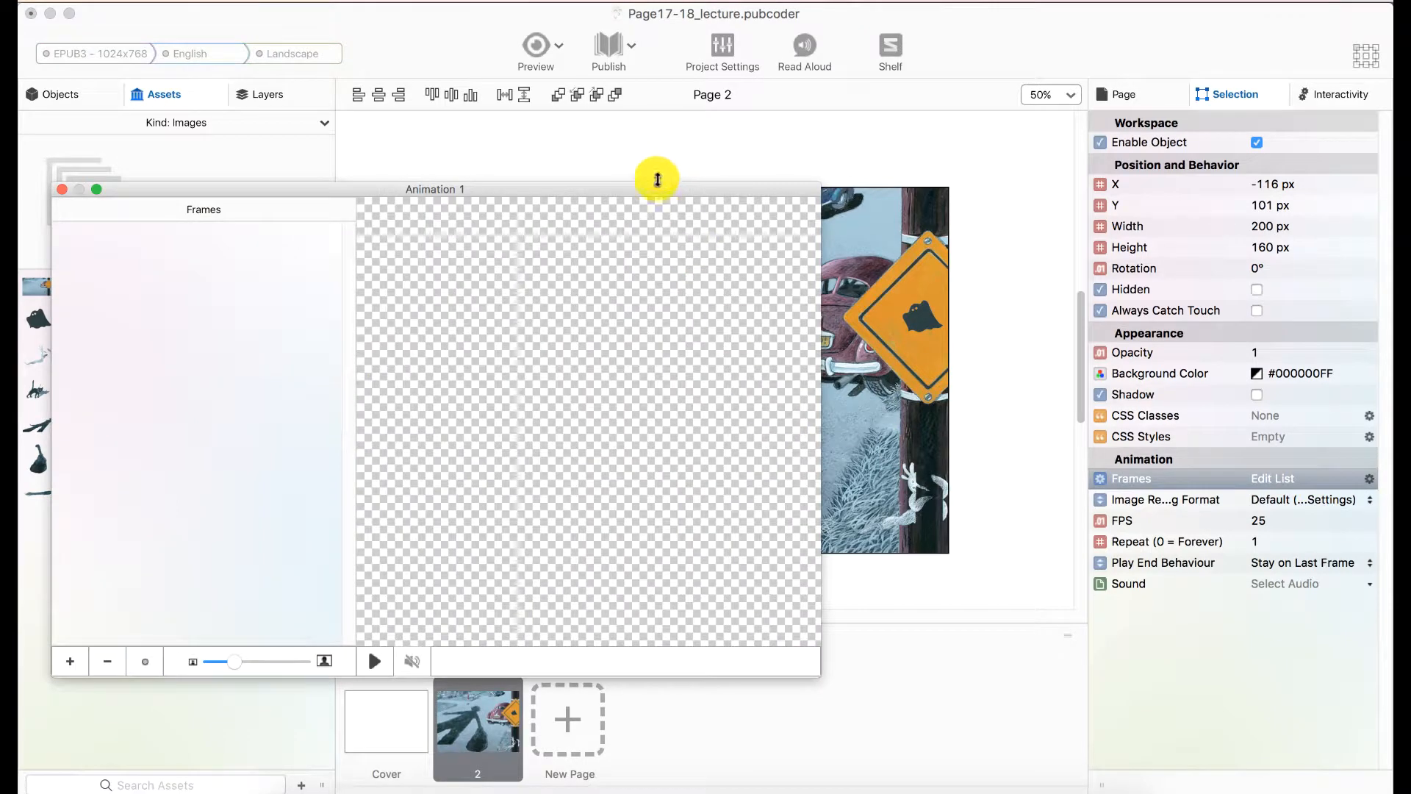
drag(650, 190, 893, 208)
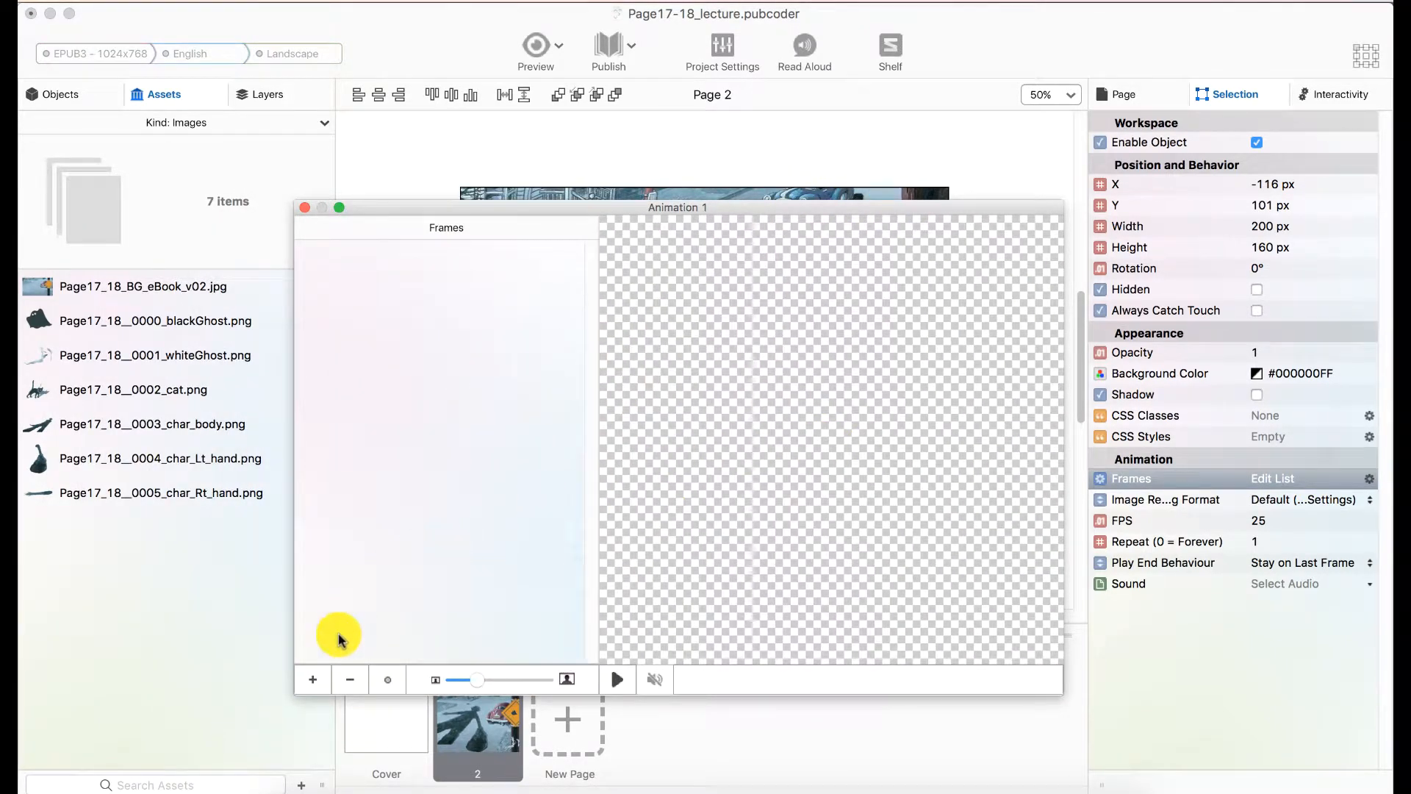
click(318, 680)
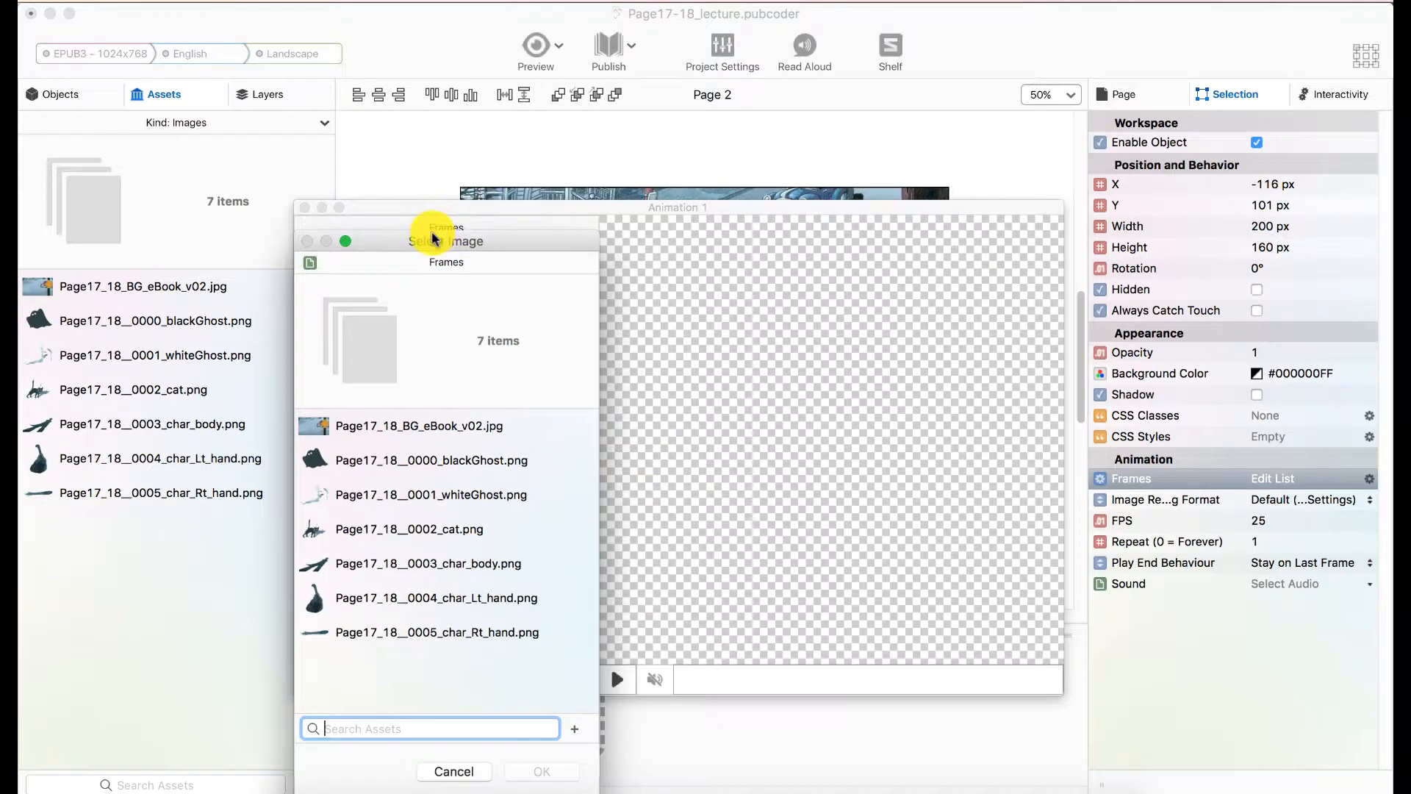
drag(437, 227, 332, 152)
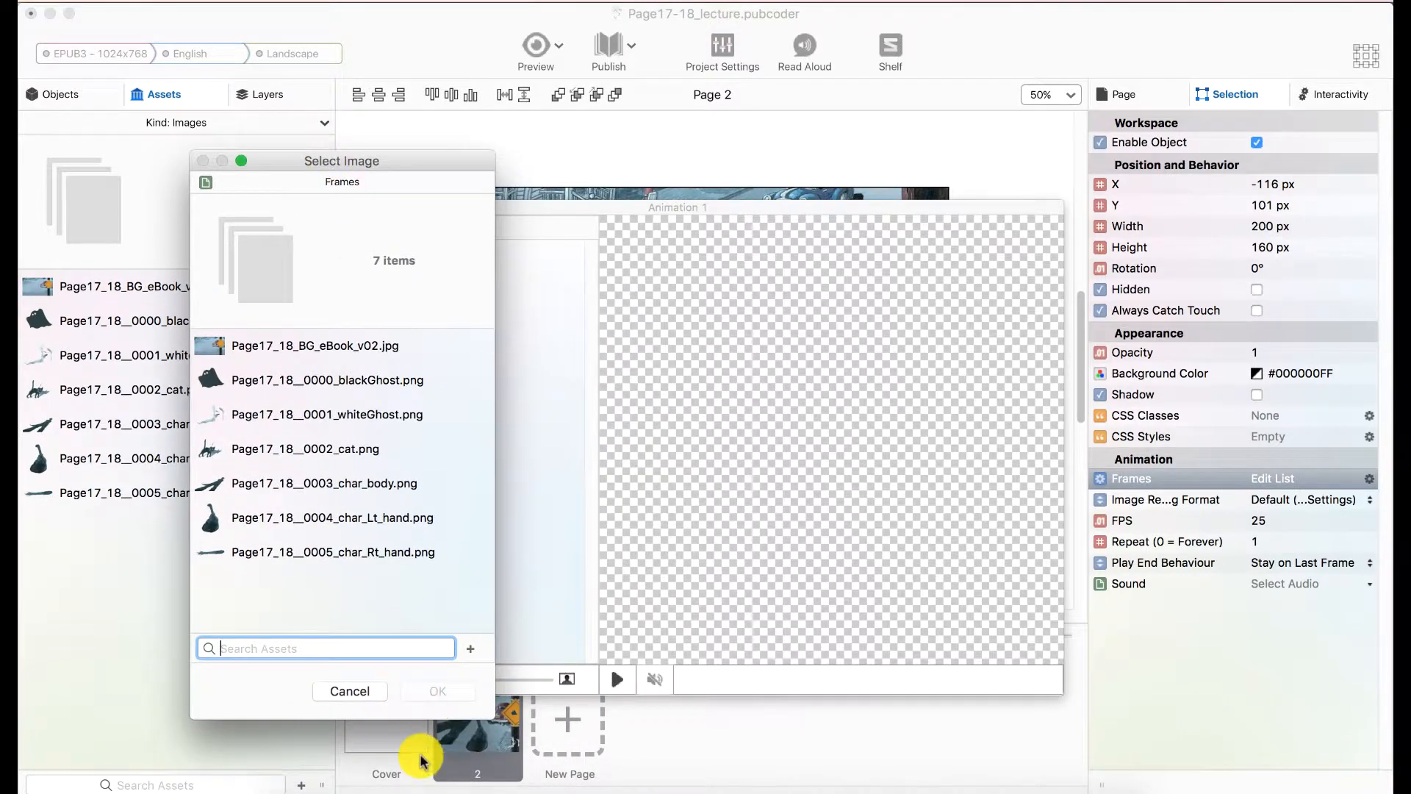
click(470, 648)
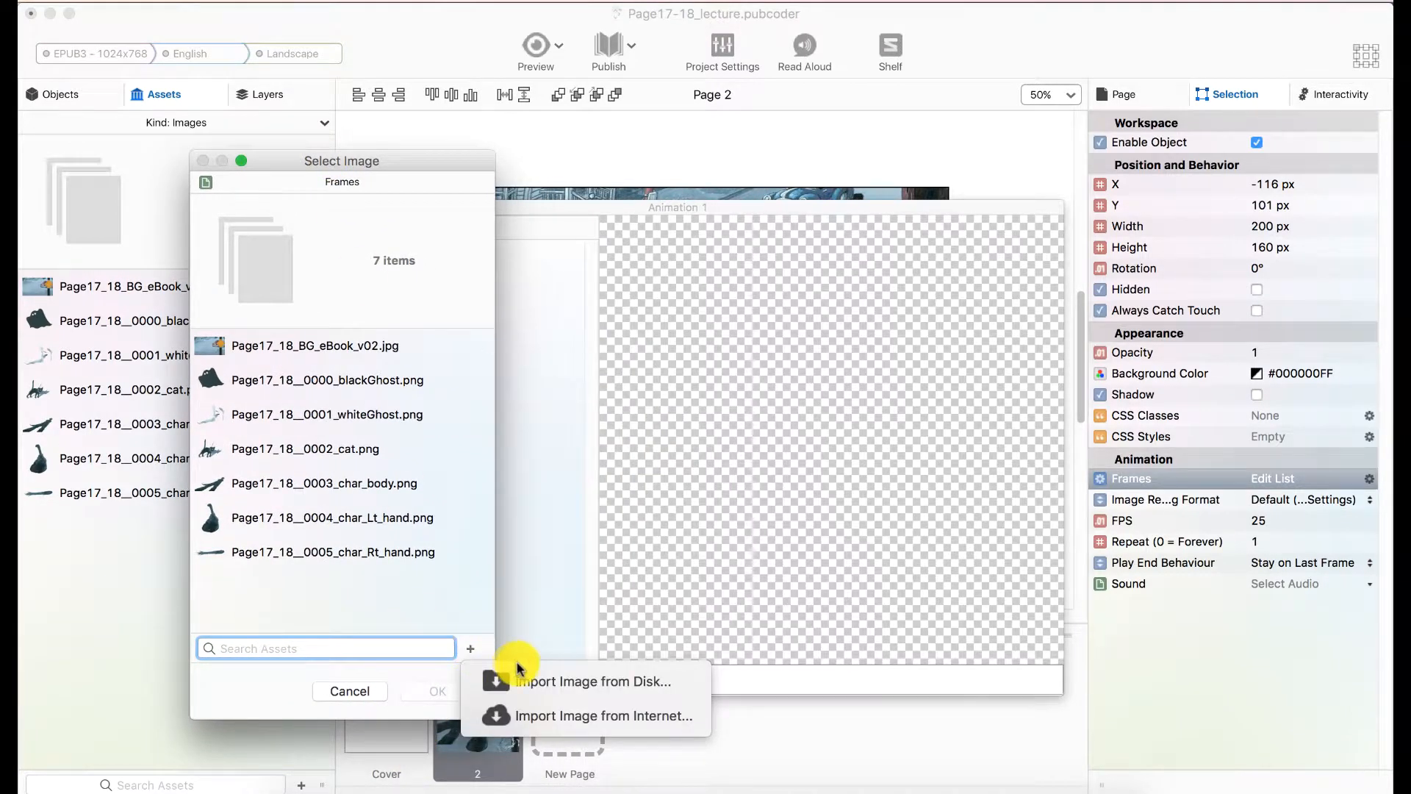
click(547, 678)
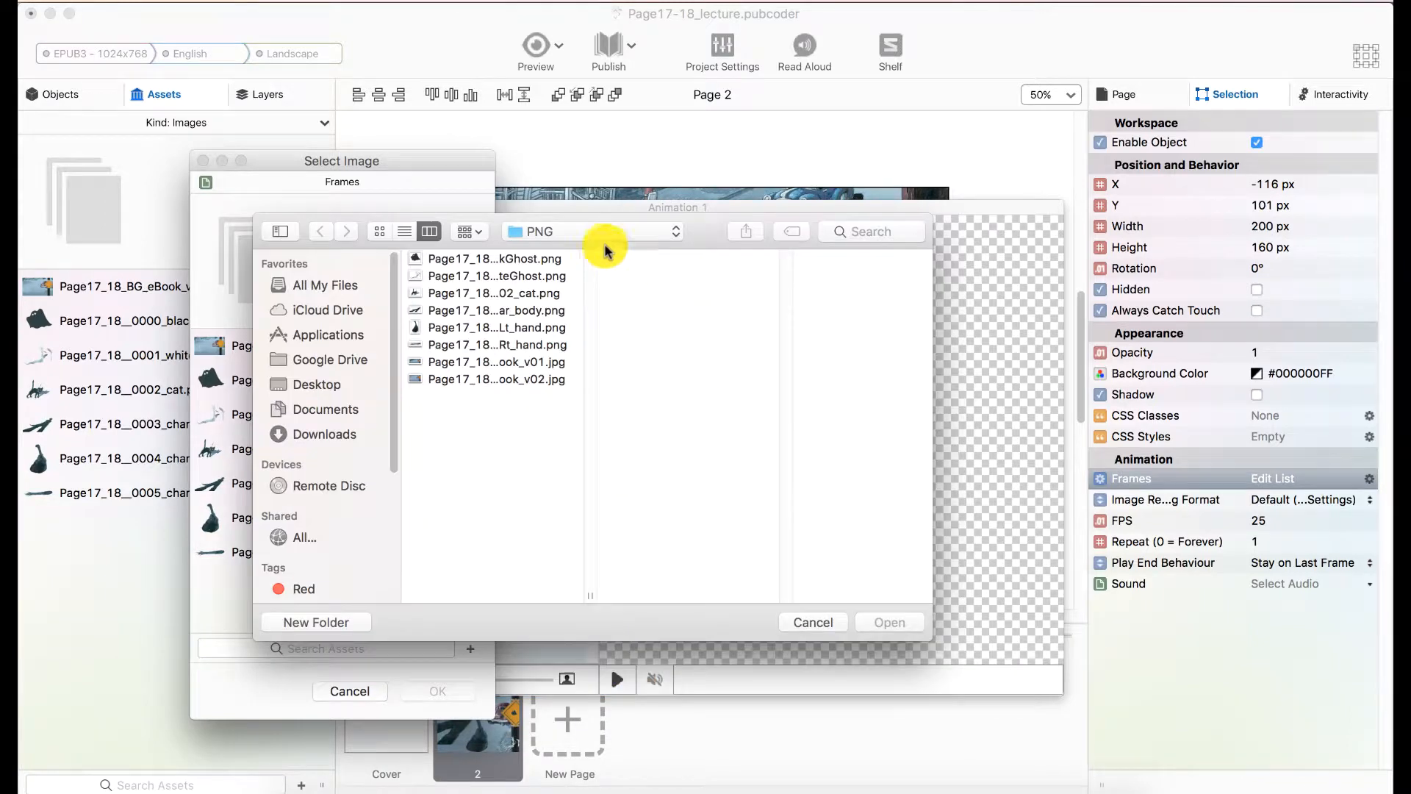
click(661, 231)
click(598, 245)
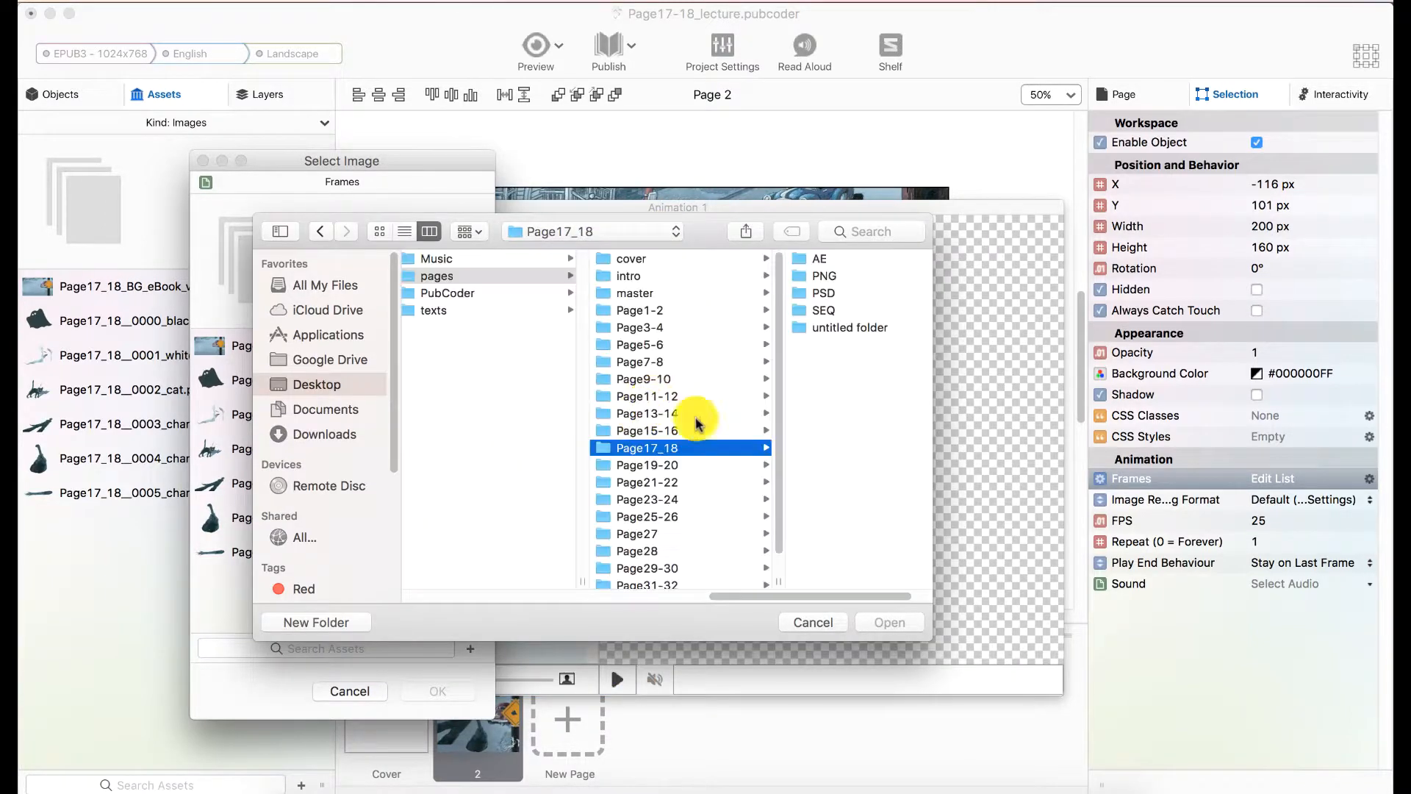
click(818, 314)
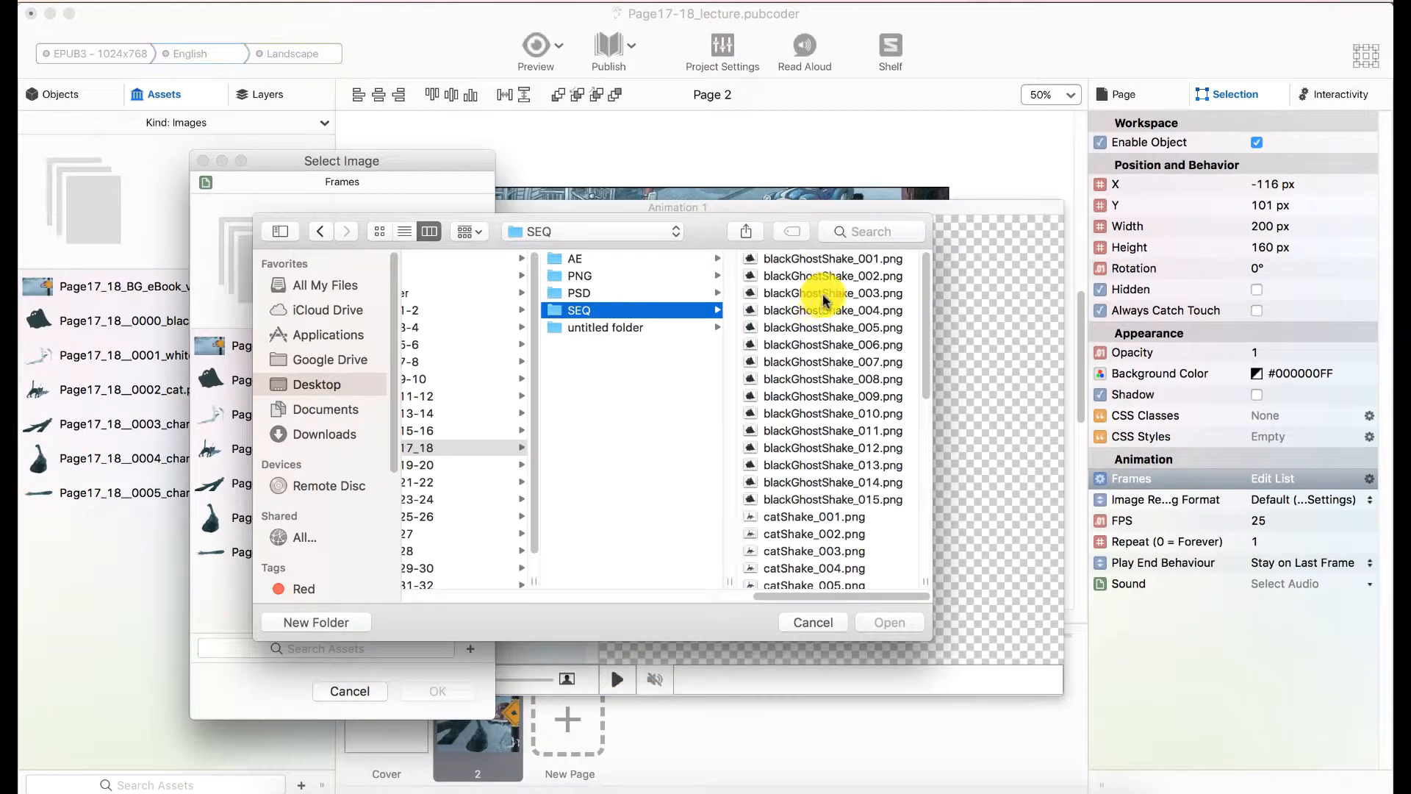
click(813, 266)
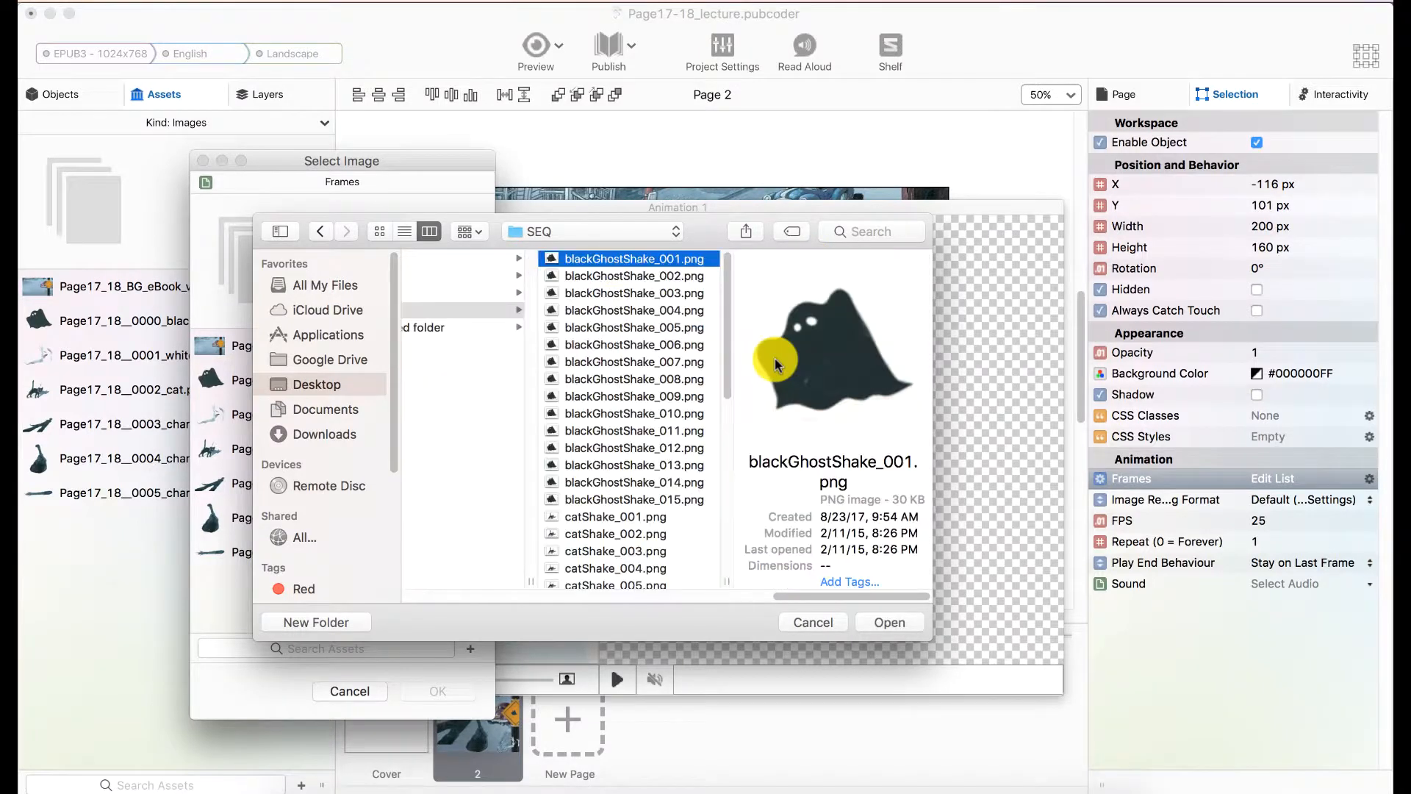
shift+click(661, 501)
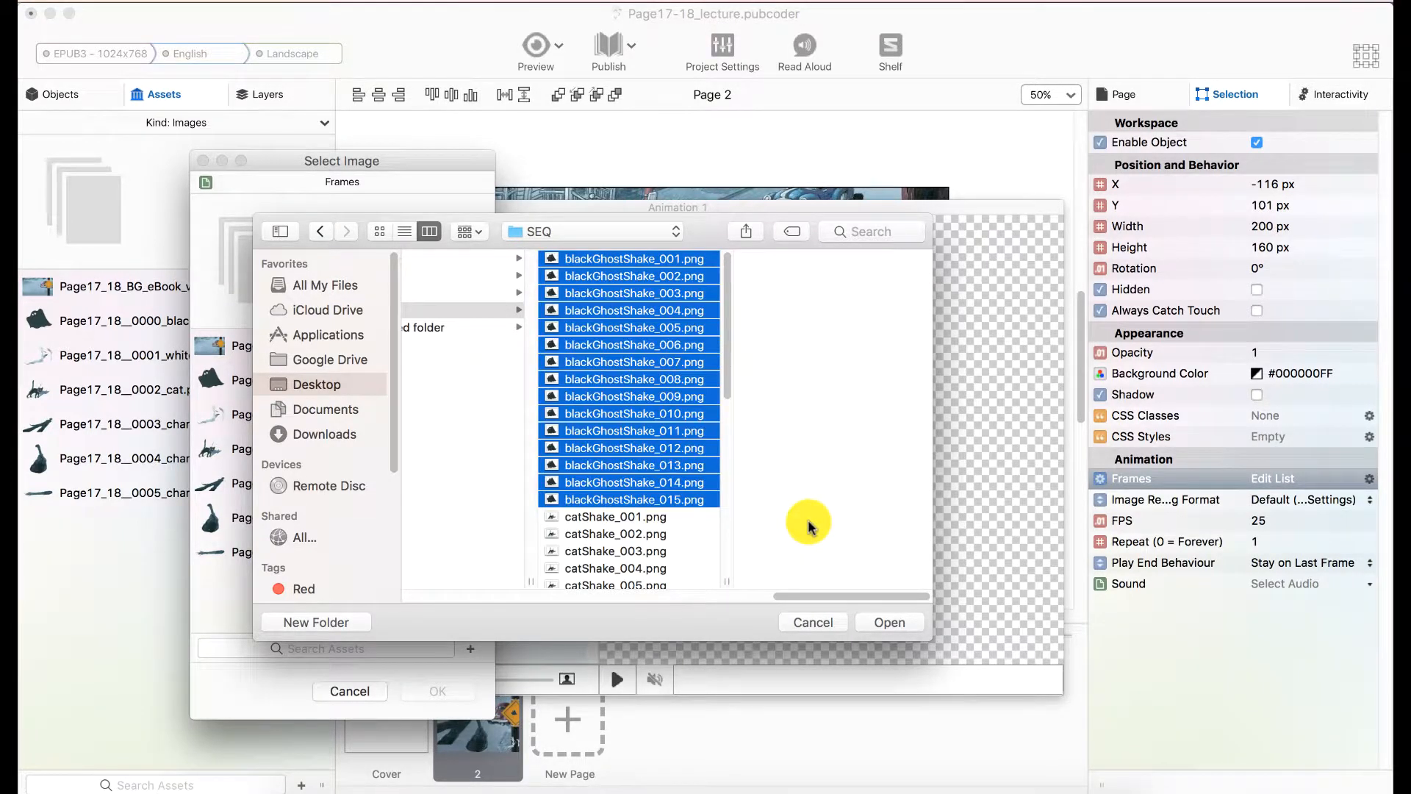
click(880, 625)
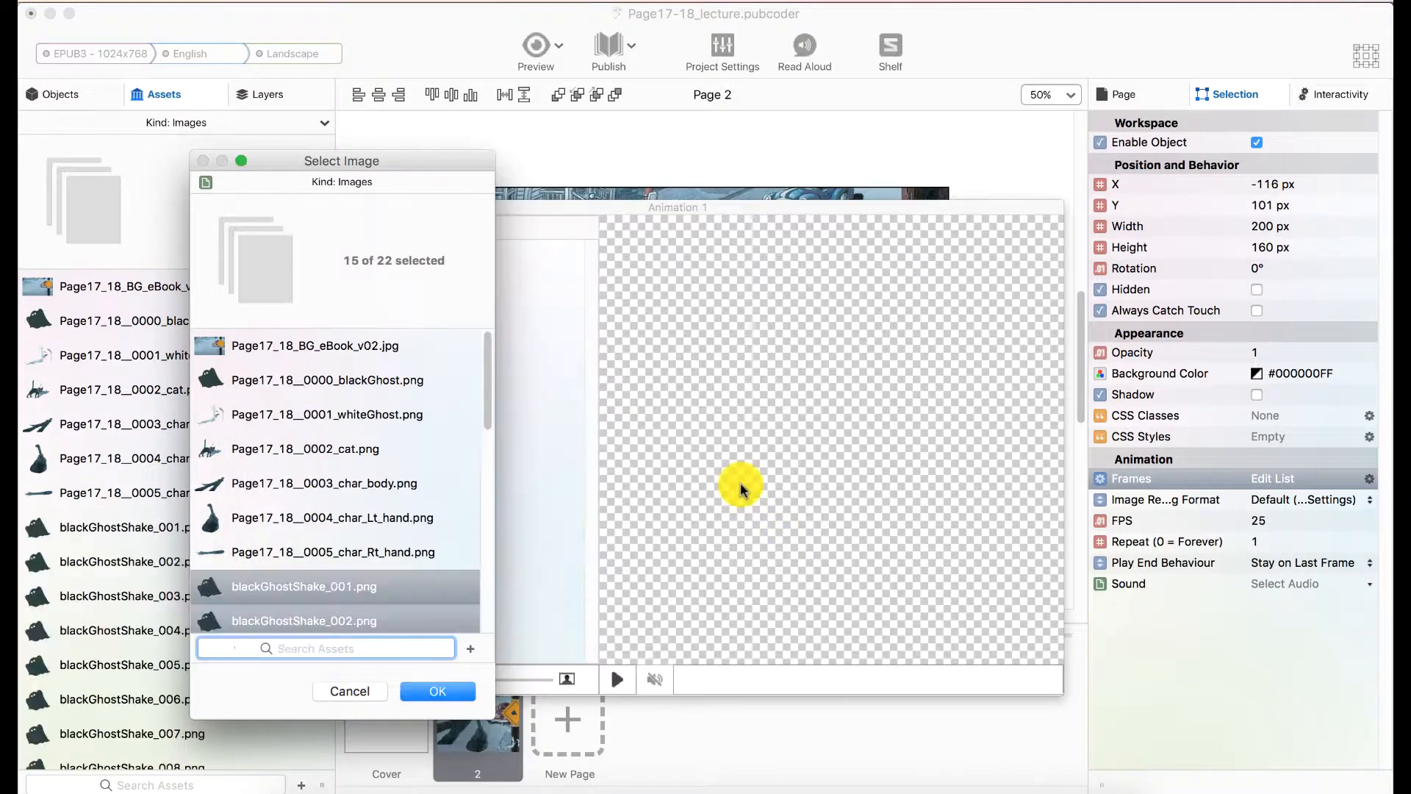
Step: Add all the selected blackGhostShake images as the animation's frames and play the sequence
scroll(382, 588, down, 1)
scroll(382, 588, down, 5)
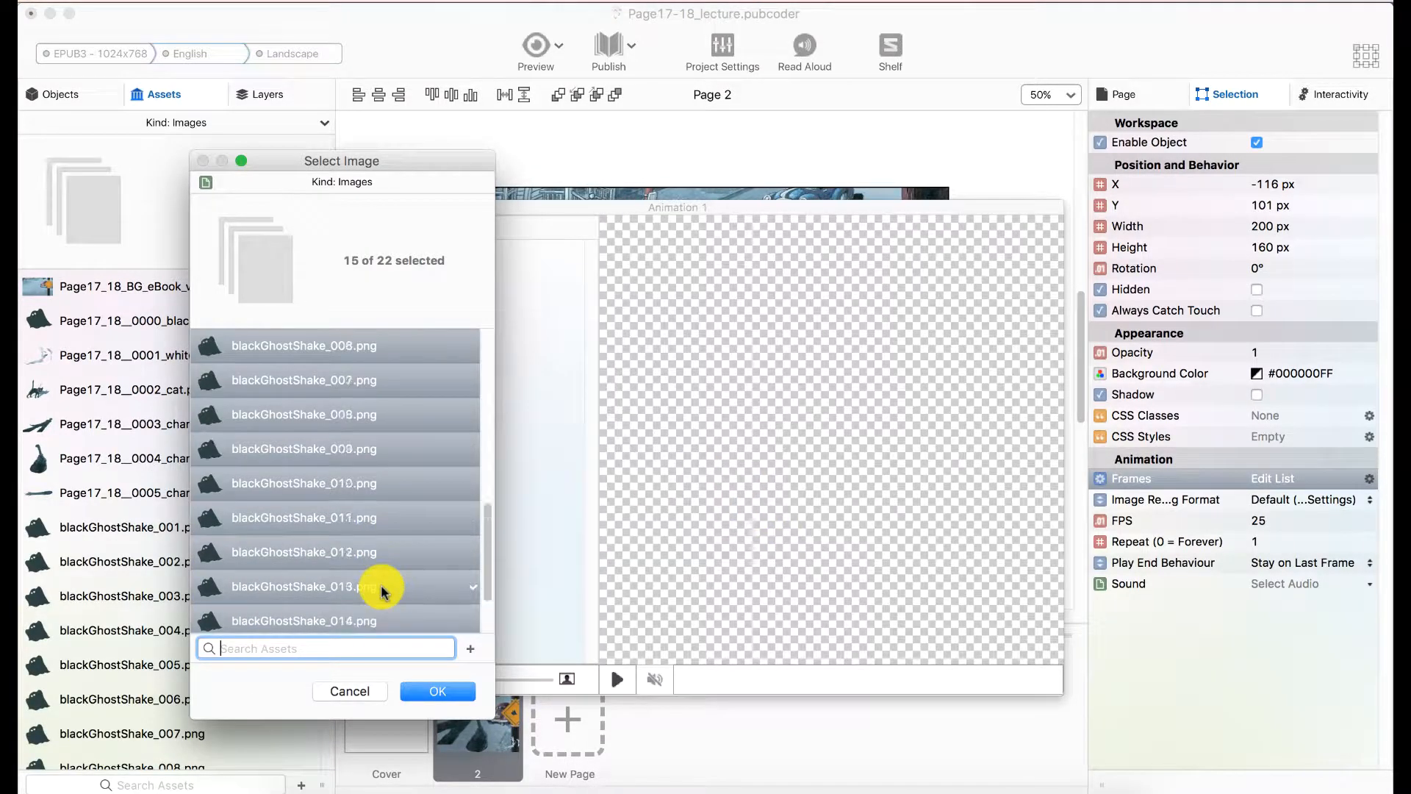
scroll(372, 586, up, 4)
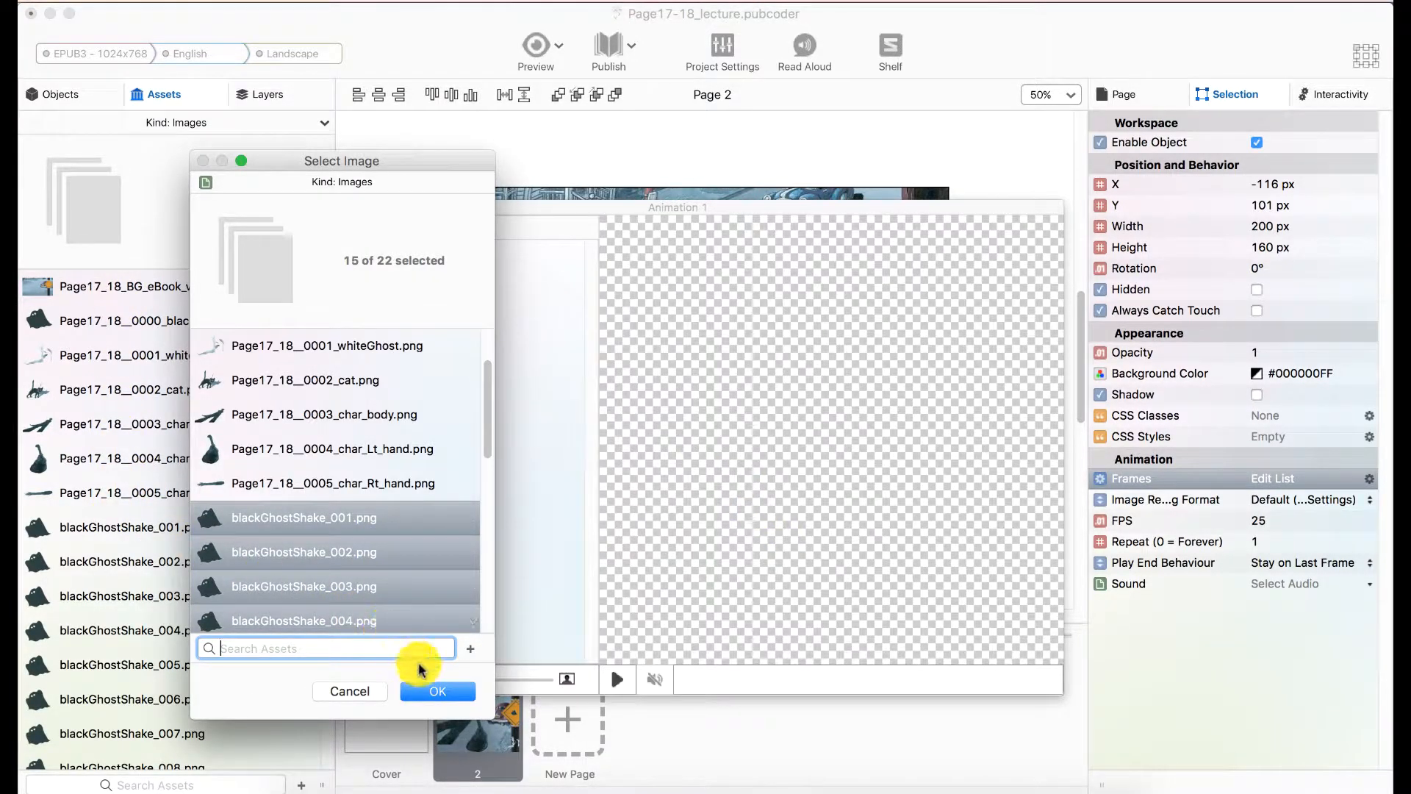
click(434, 695)
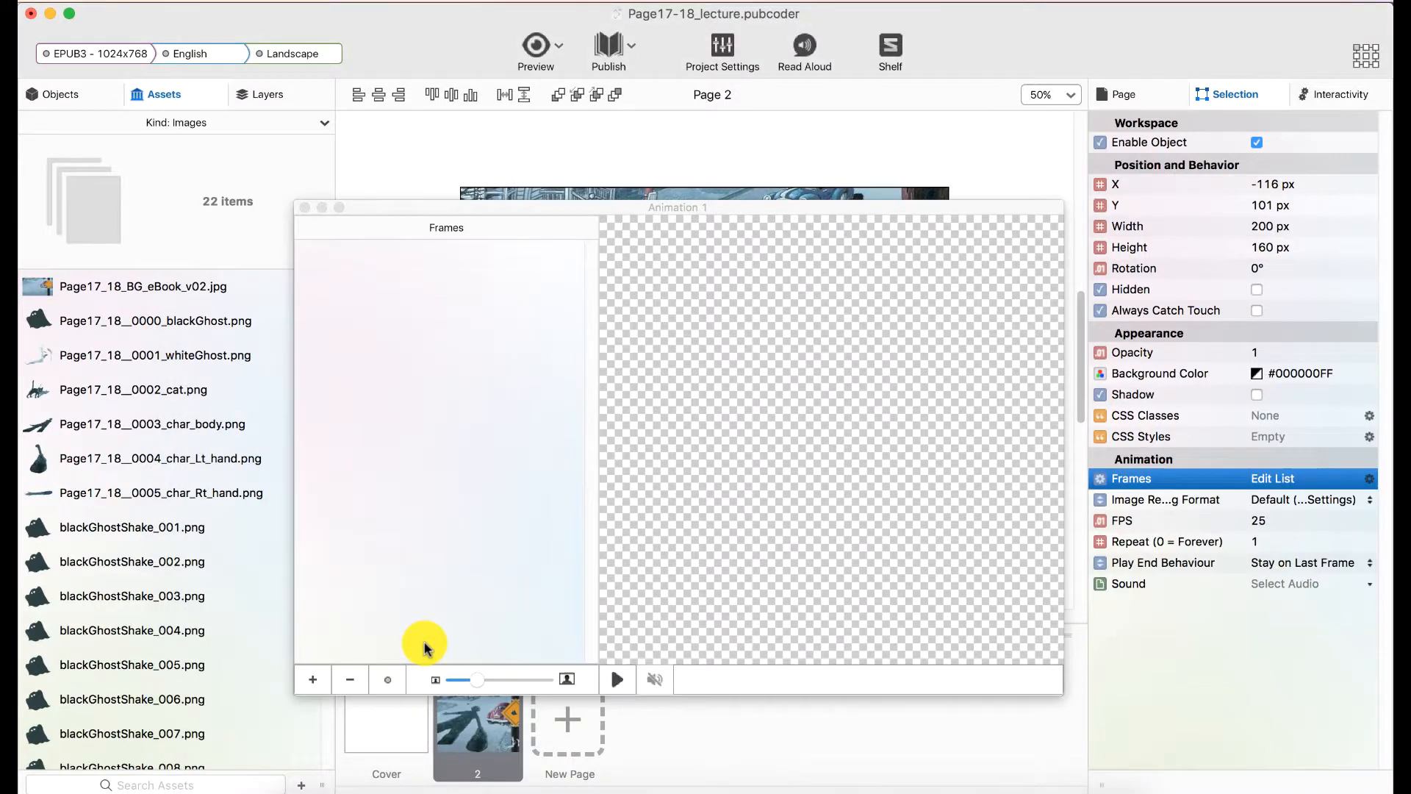
drag(535, 213, 501, 191)
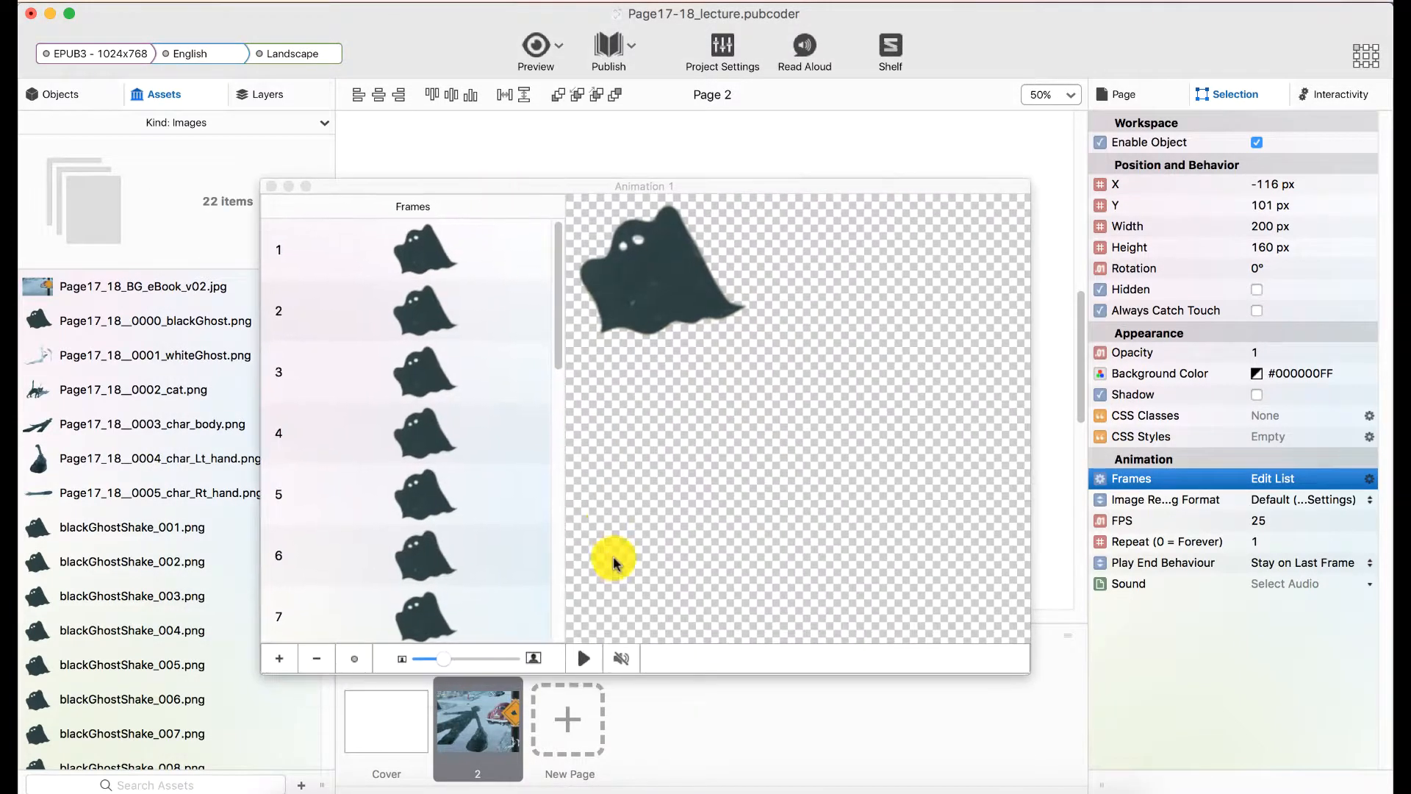
click(584, 660)
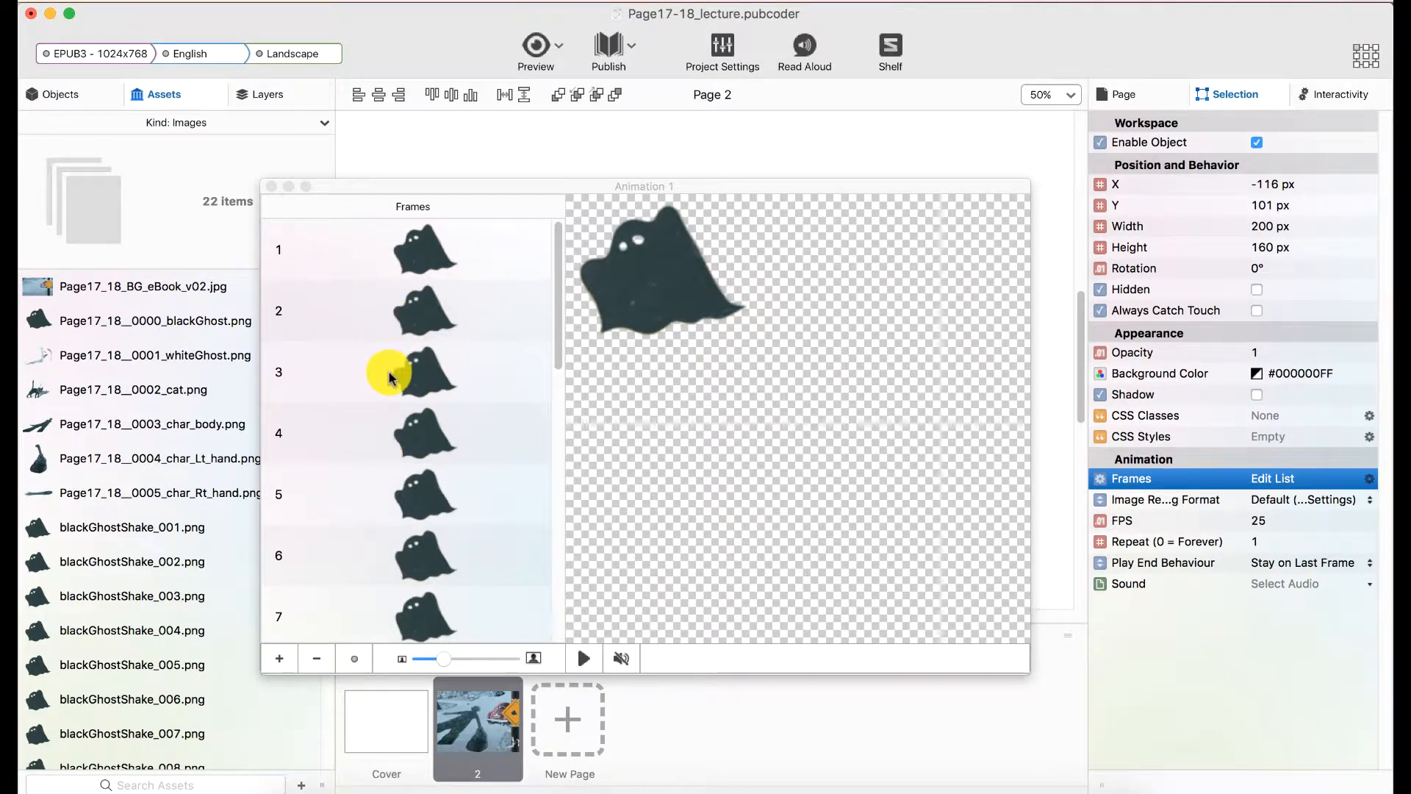
Step: Close the animation's frame list and move the ghost animation onto the yellow road sign at about X 892, Y 192
click(271, 186)
drag(452, 283, 927, 325)
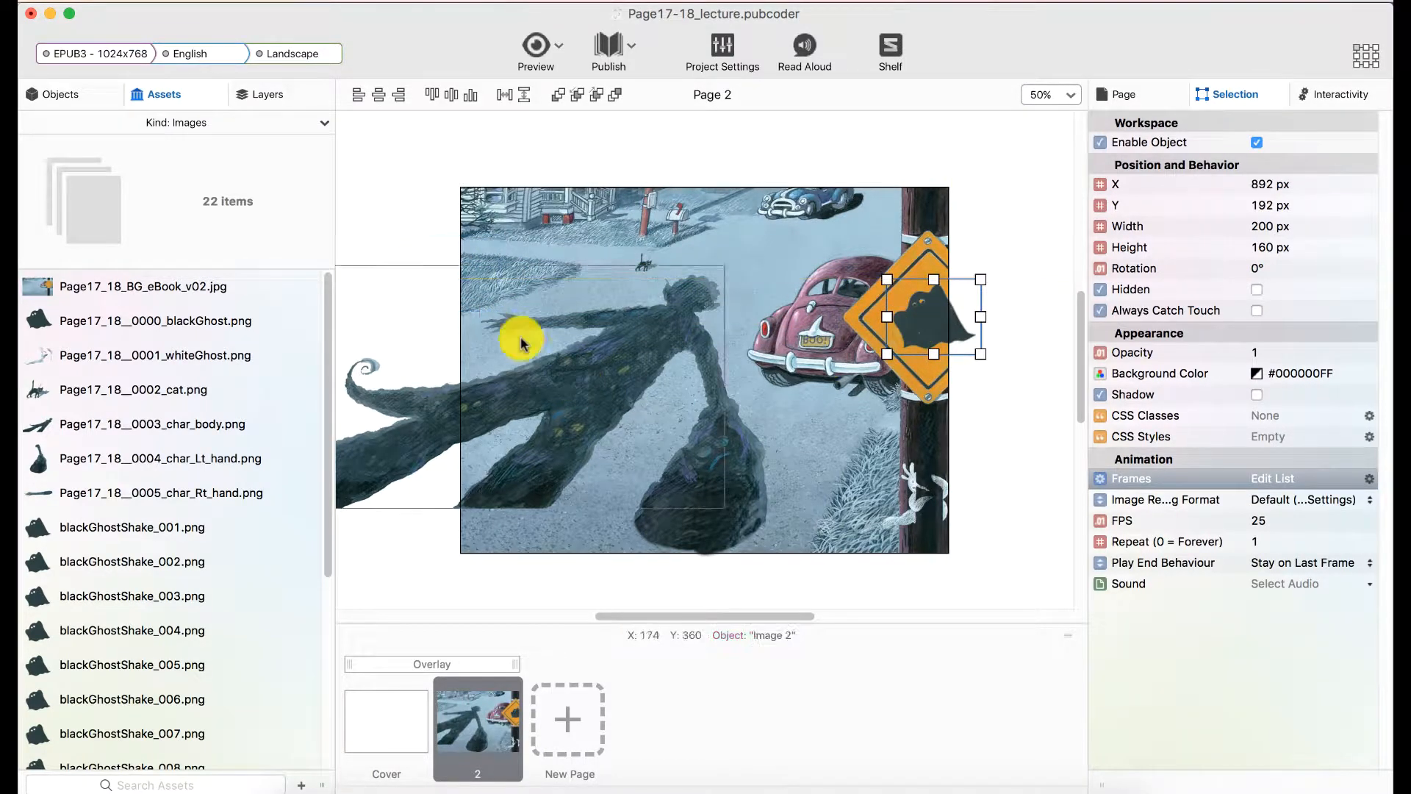
Step: Remove the static ghost image Page17_18__0000_blackGhost.png from the assets library and confirm the removal
click(269, 94)
click(116, 167)
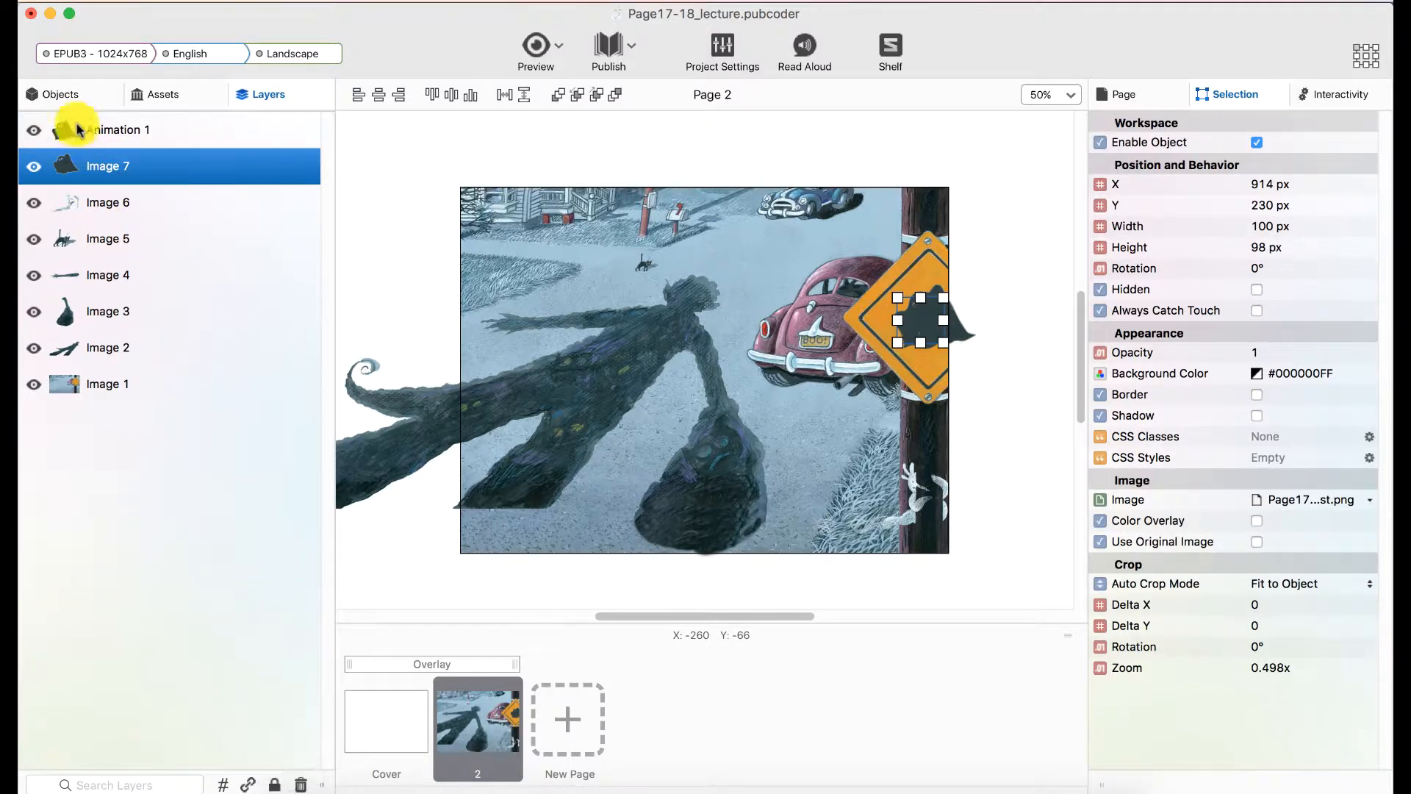
click(72, 94)
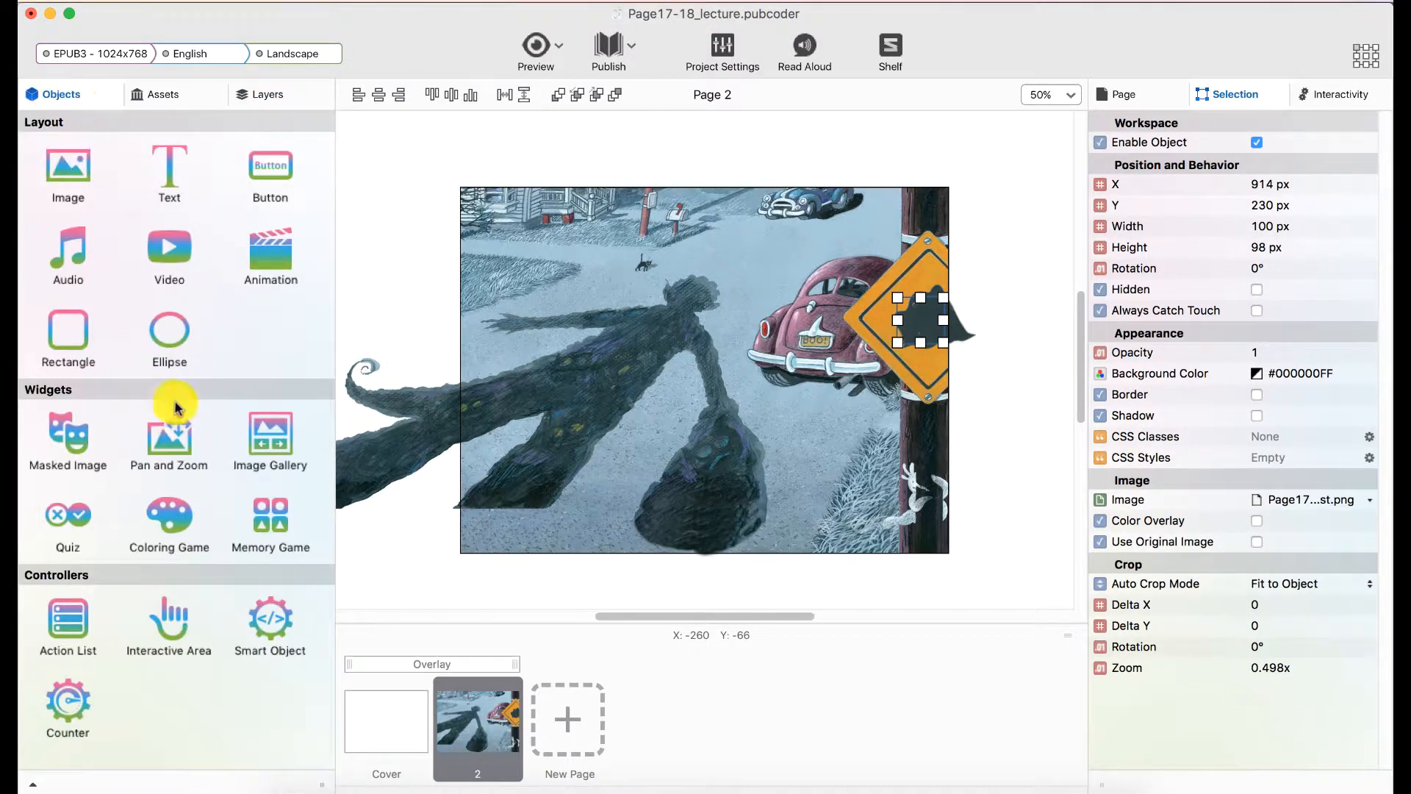
click(157, 94)
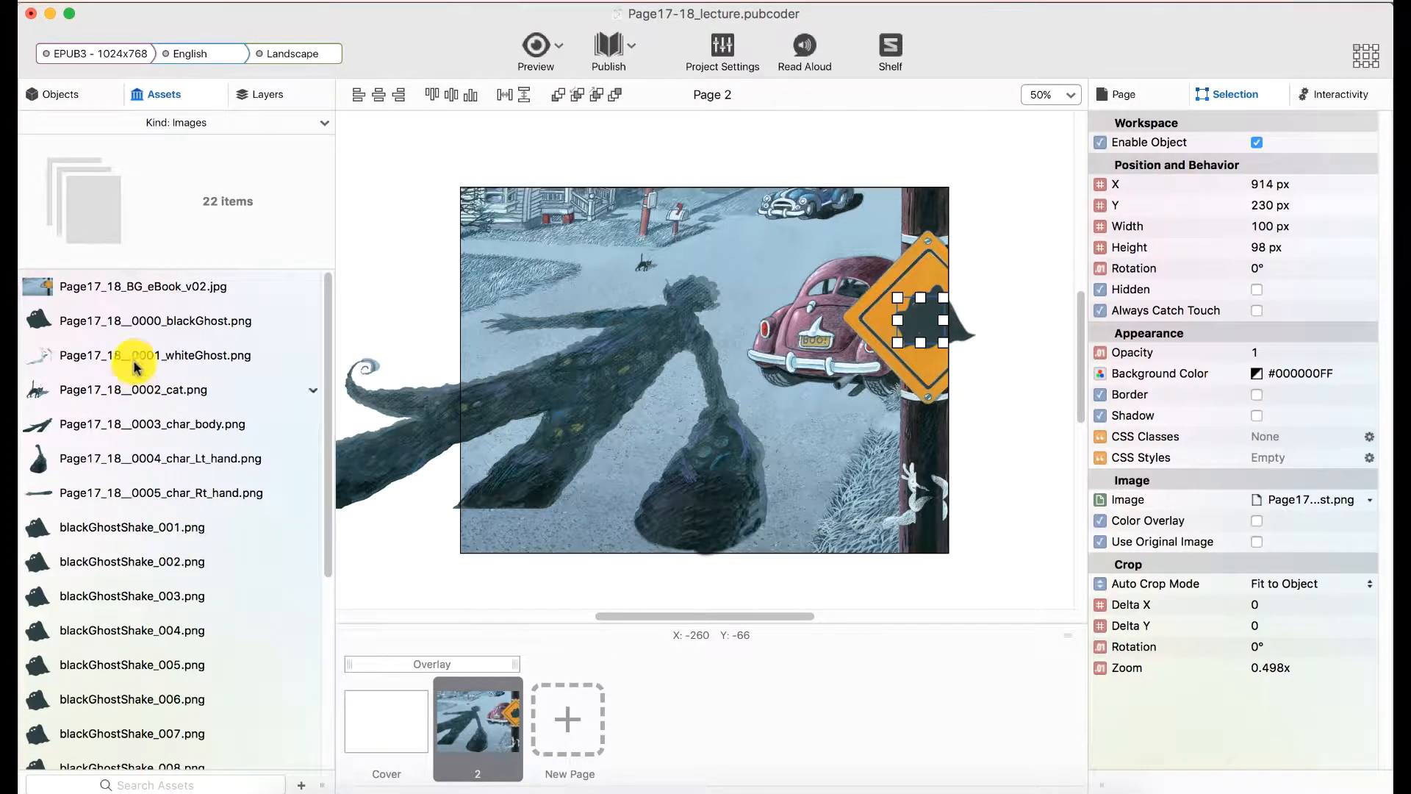
click(137, 326)
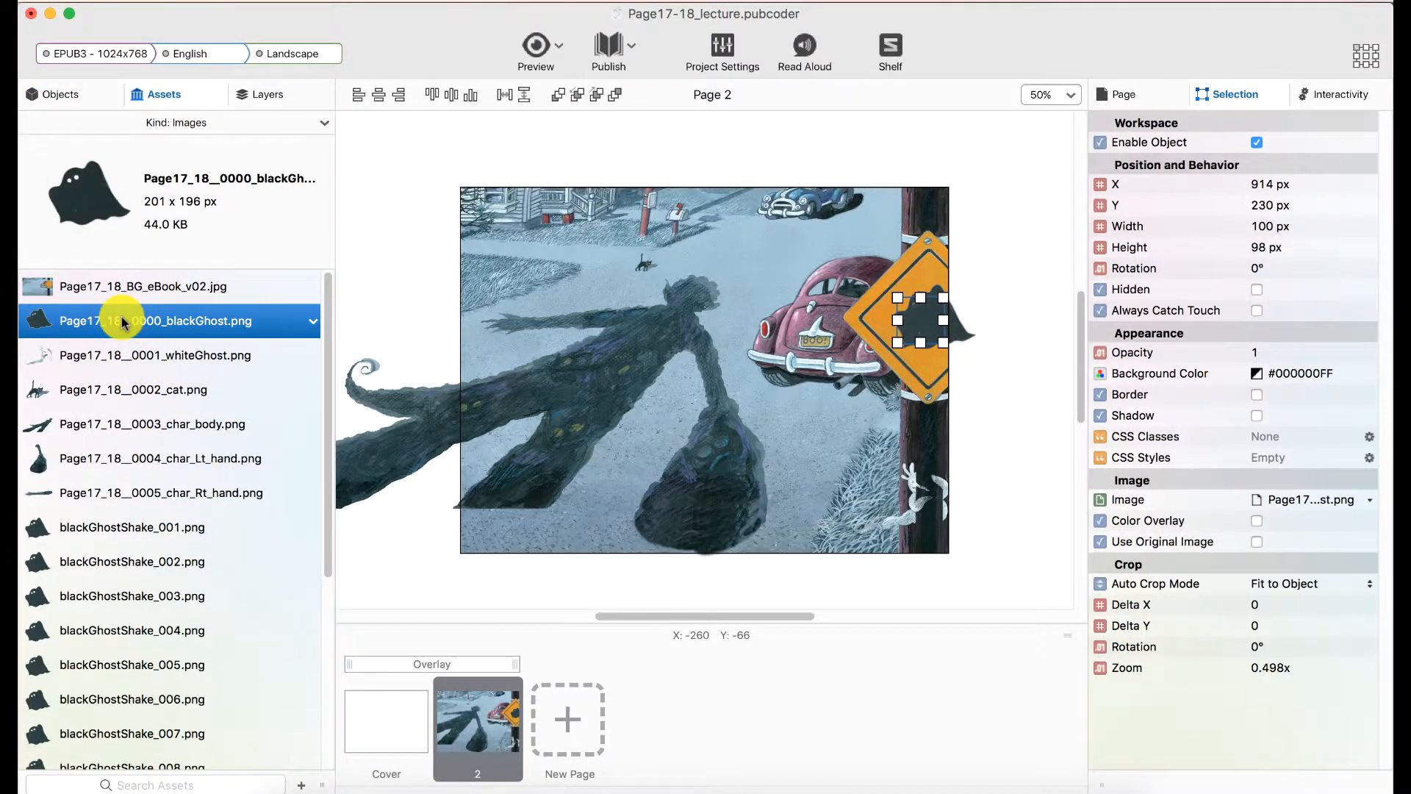
right_click(122, 323)
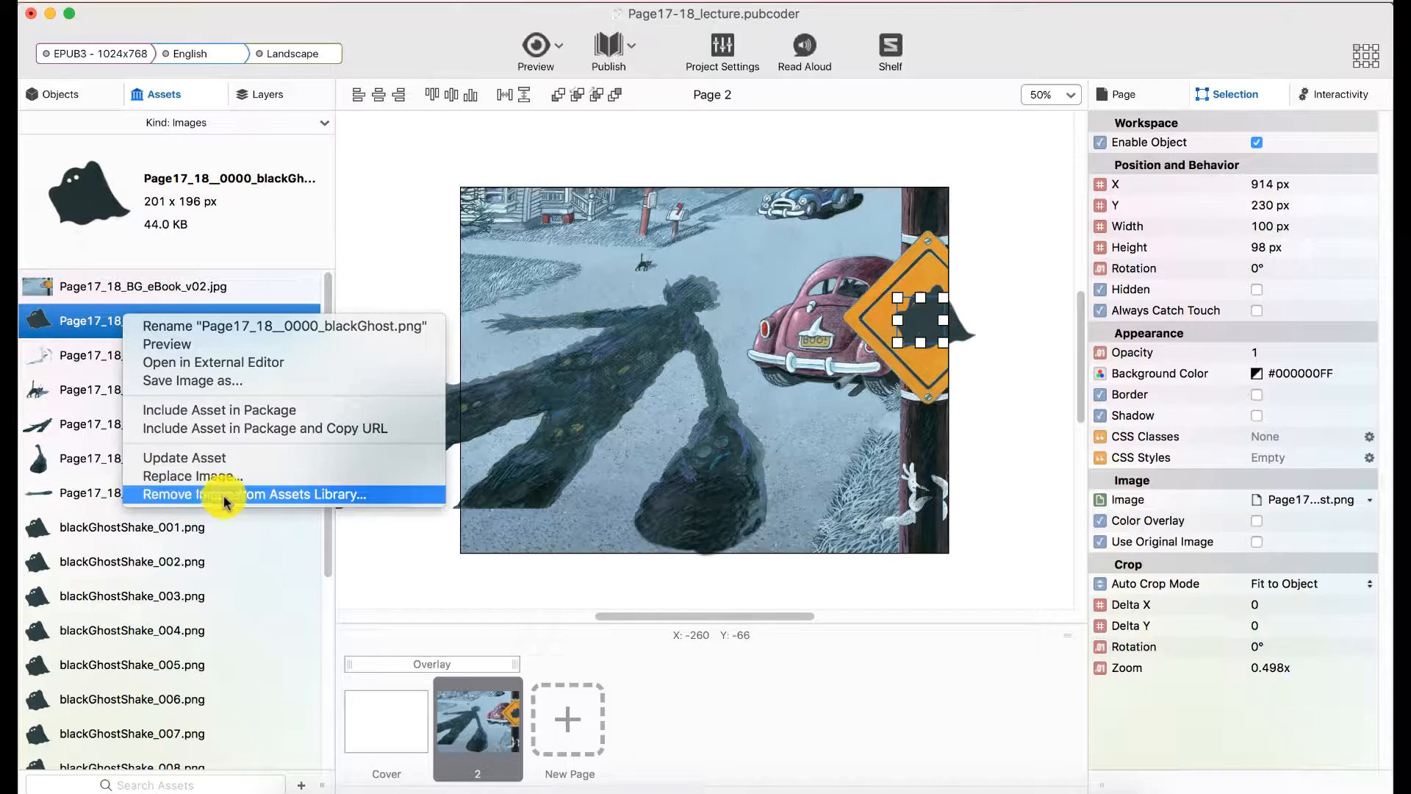
click(177, 495)
click(823, 184)
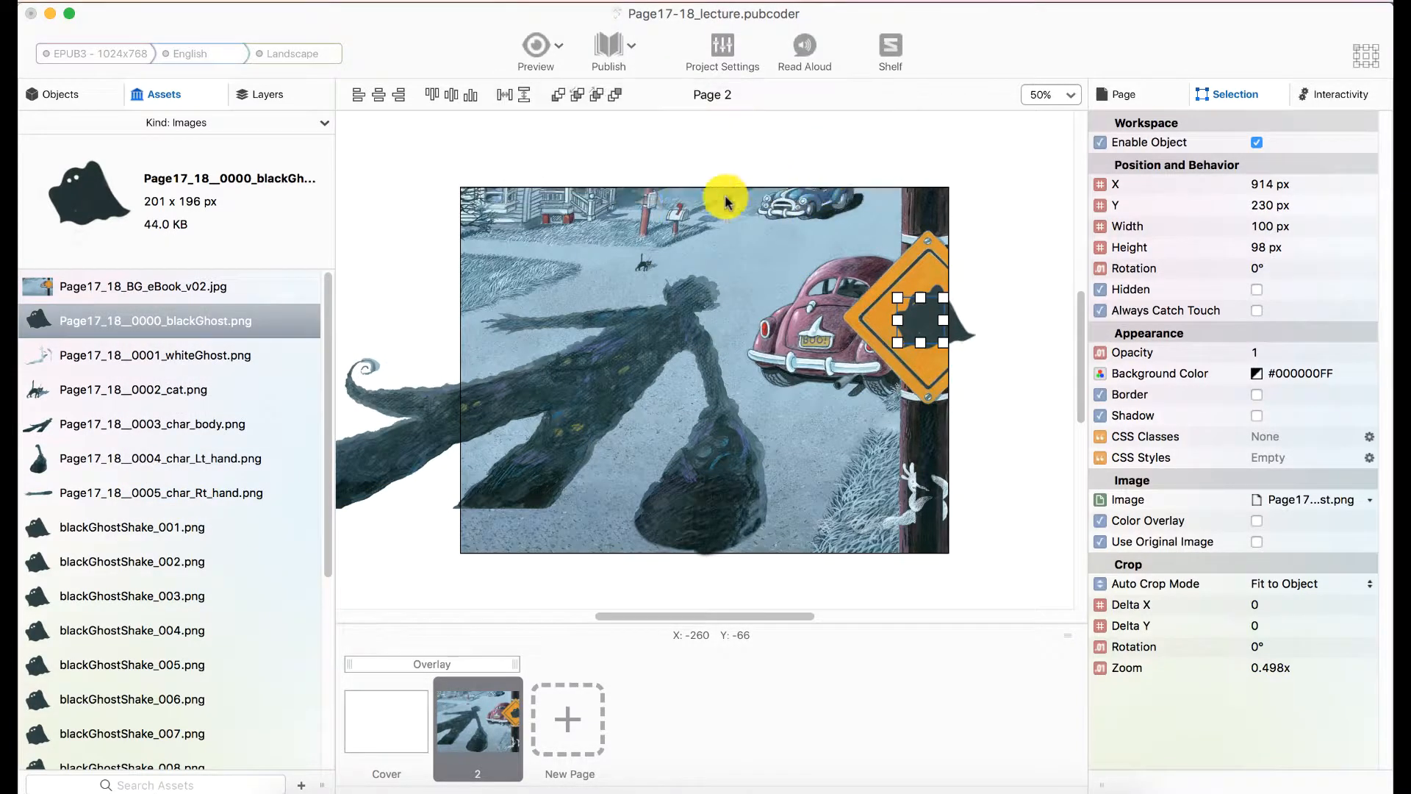
Step: Delete the Image 7 layer that held the static black ghost
click(268, 94)
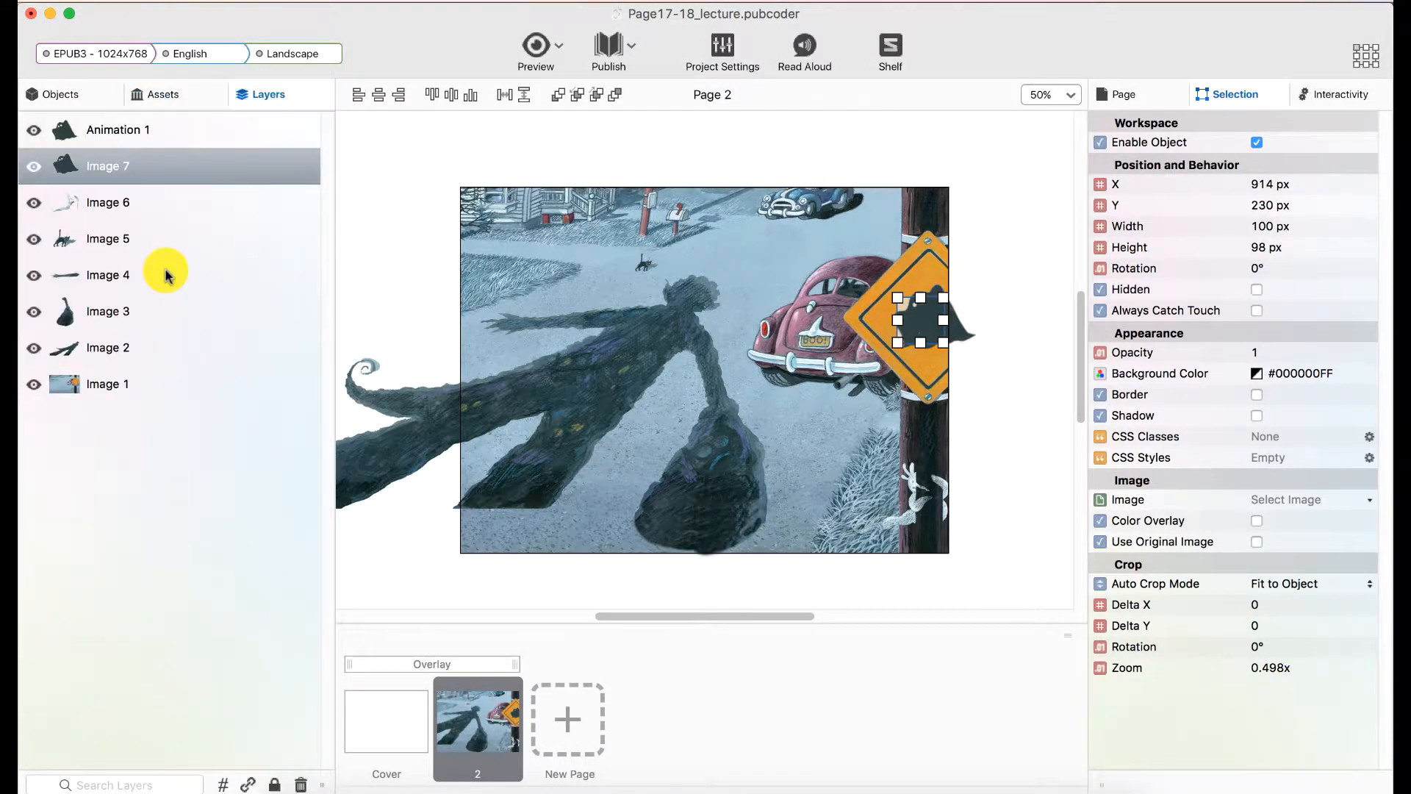
click(105, 169)
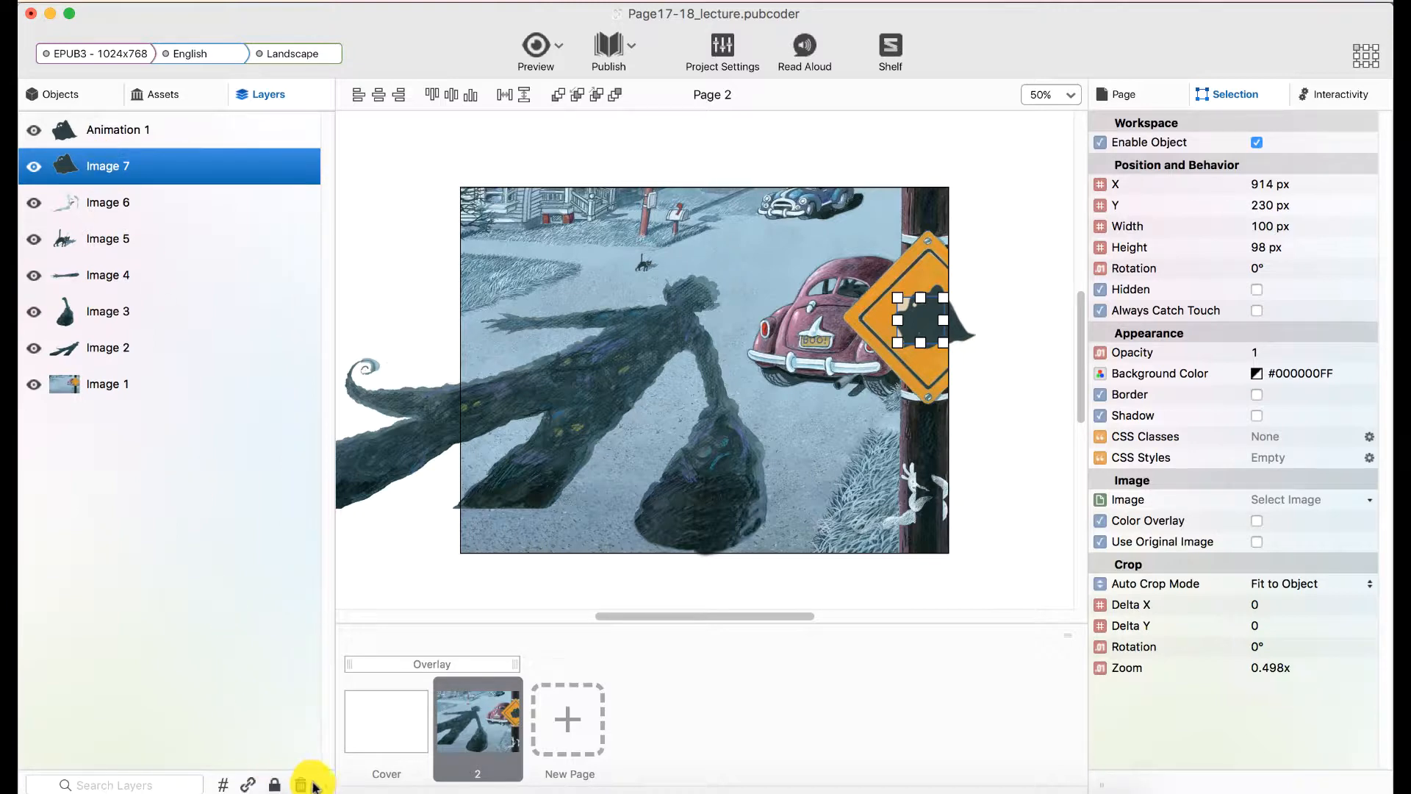
click(302, 785)
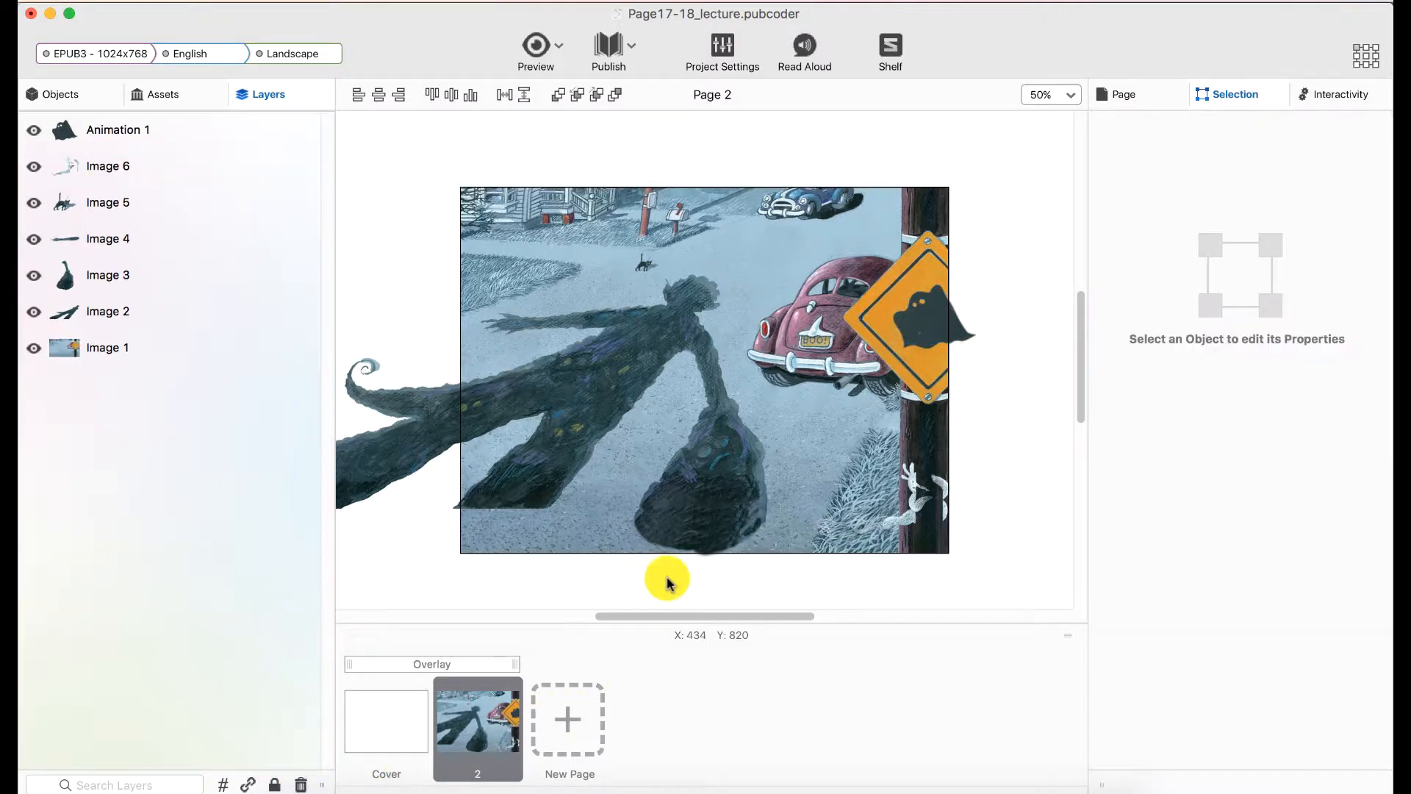
Step: Set the frame rate of the black ghost animation on the road sign to 24 FPS
click(111, 128)
drag(911, 332, 917, 332)
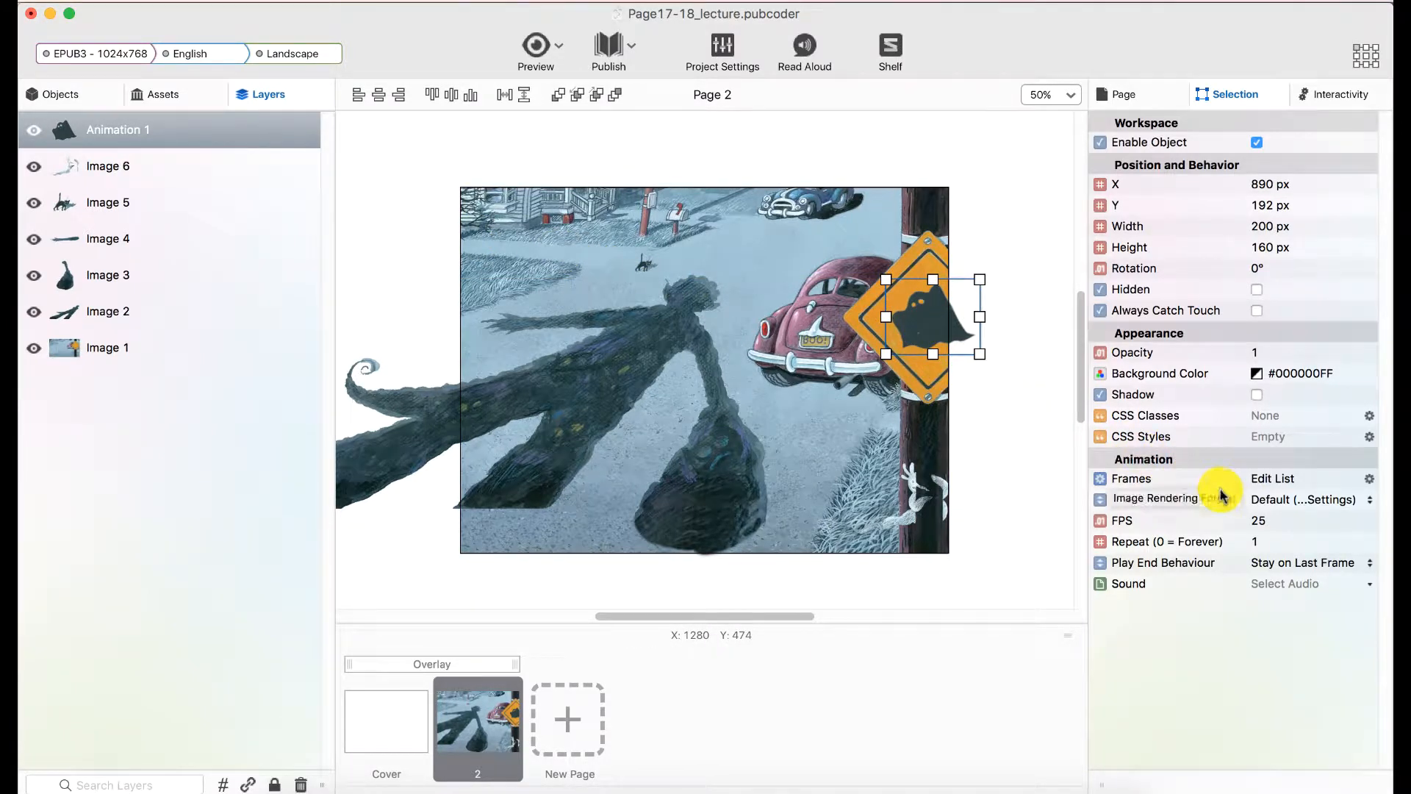
click(1270, 522)
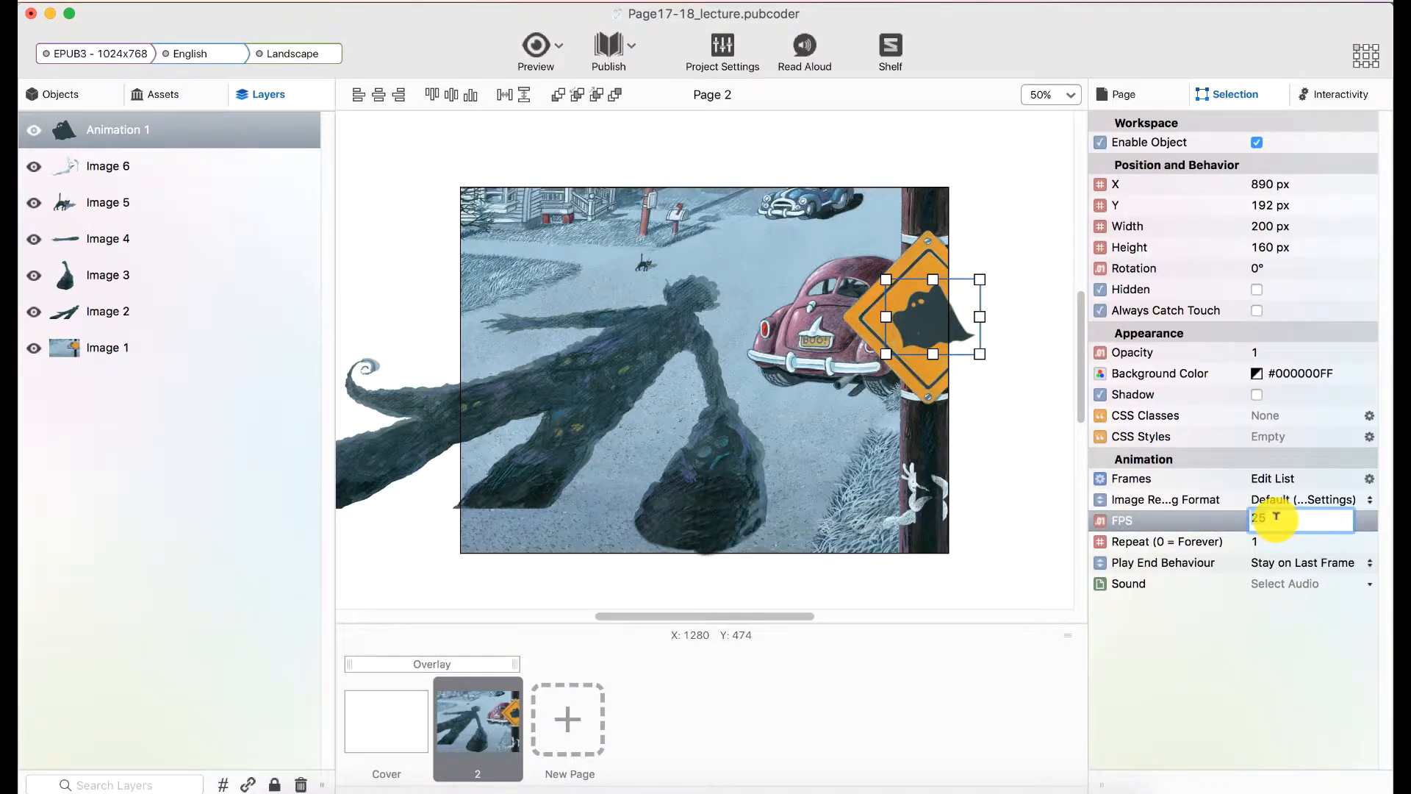
text(2)
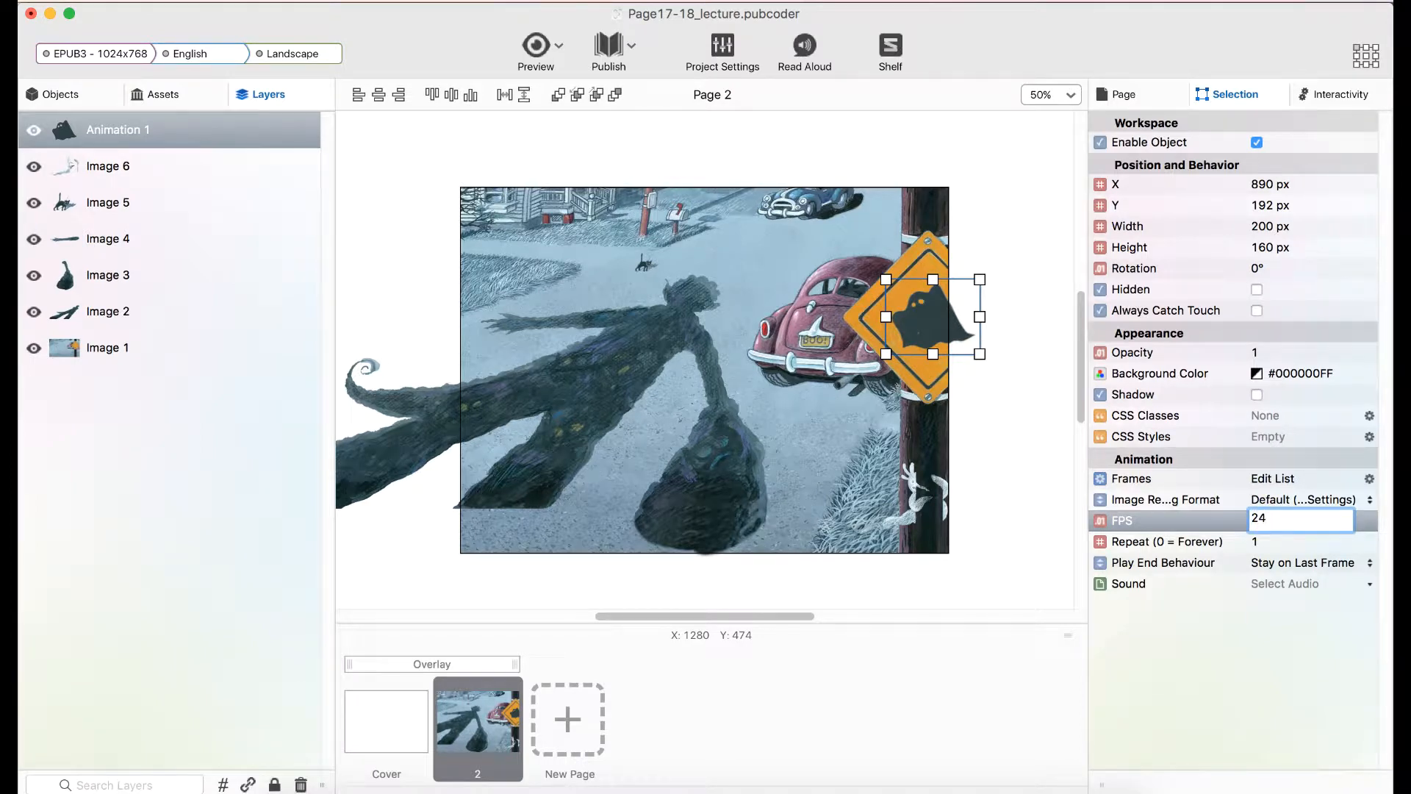
key(Return)
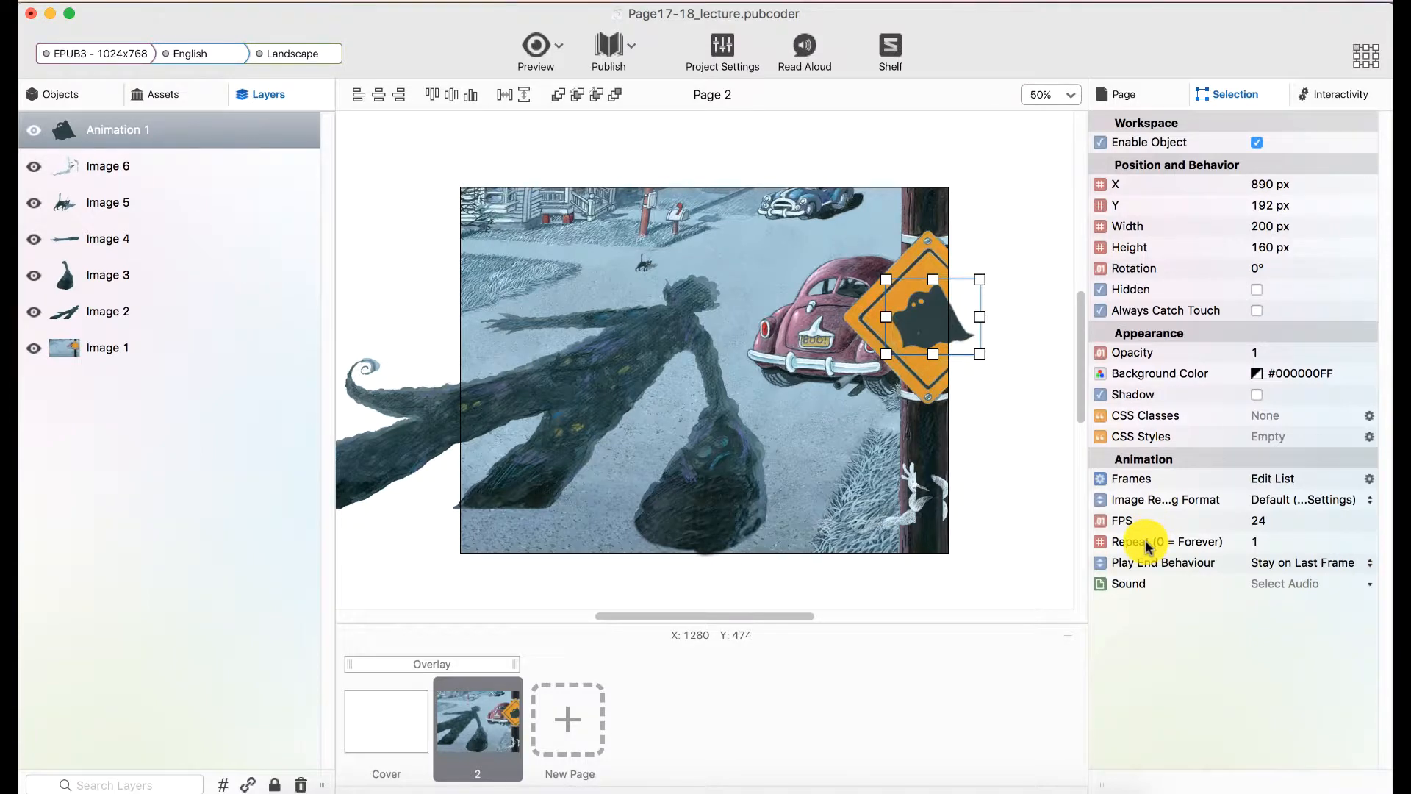
Step: Try repeat counts of 3, 10 and 0 (forever) for the black ghost animation
double_click(1260, 544)
text(3)
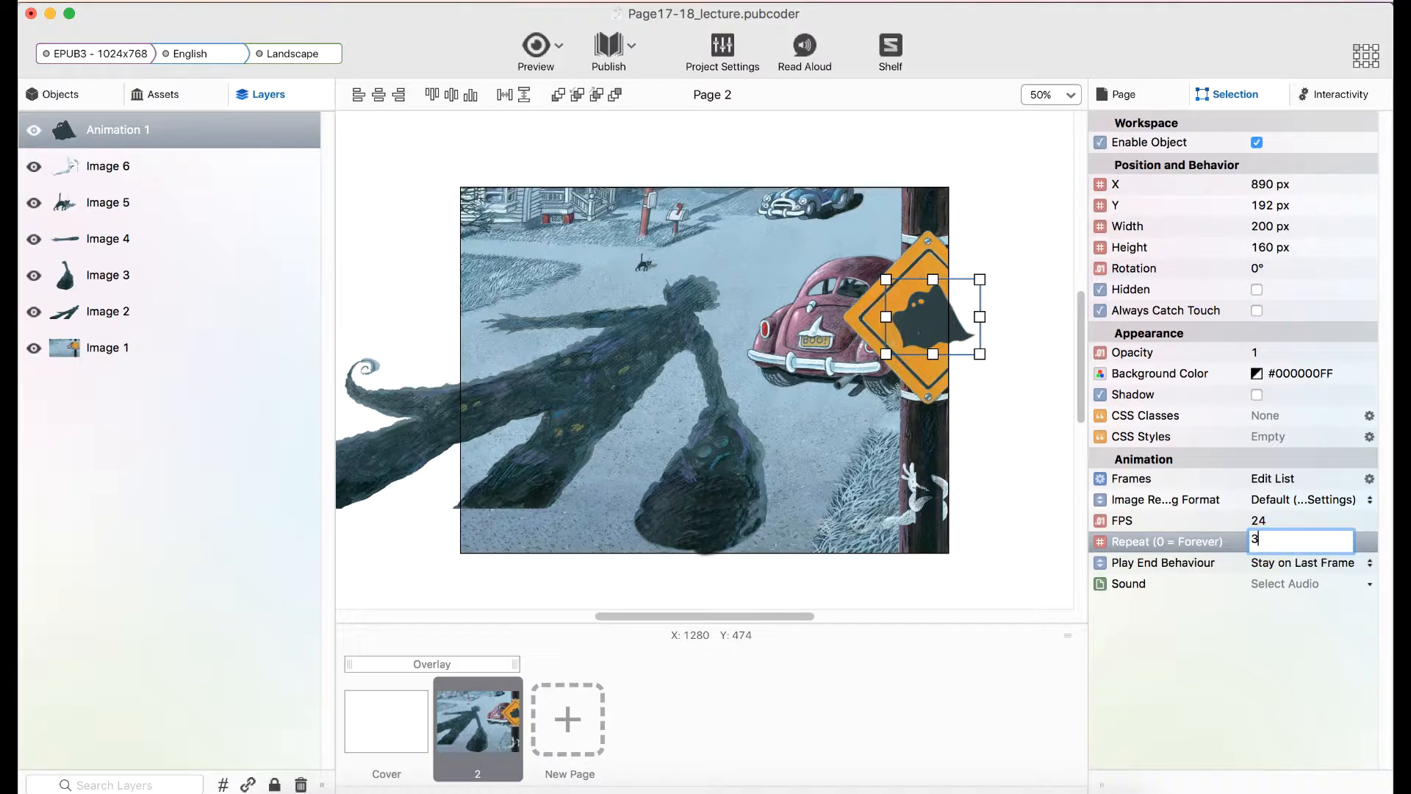
key(Return)
double_click(1256, 541)
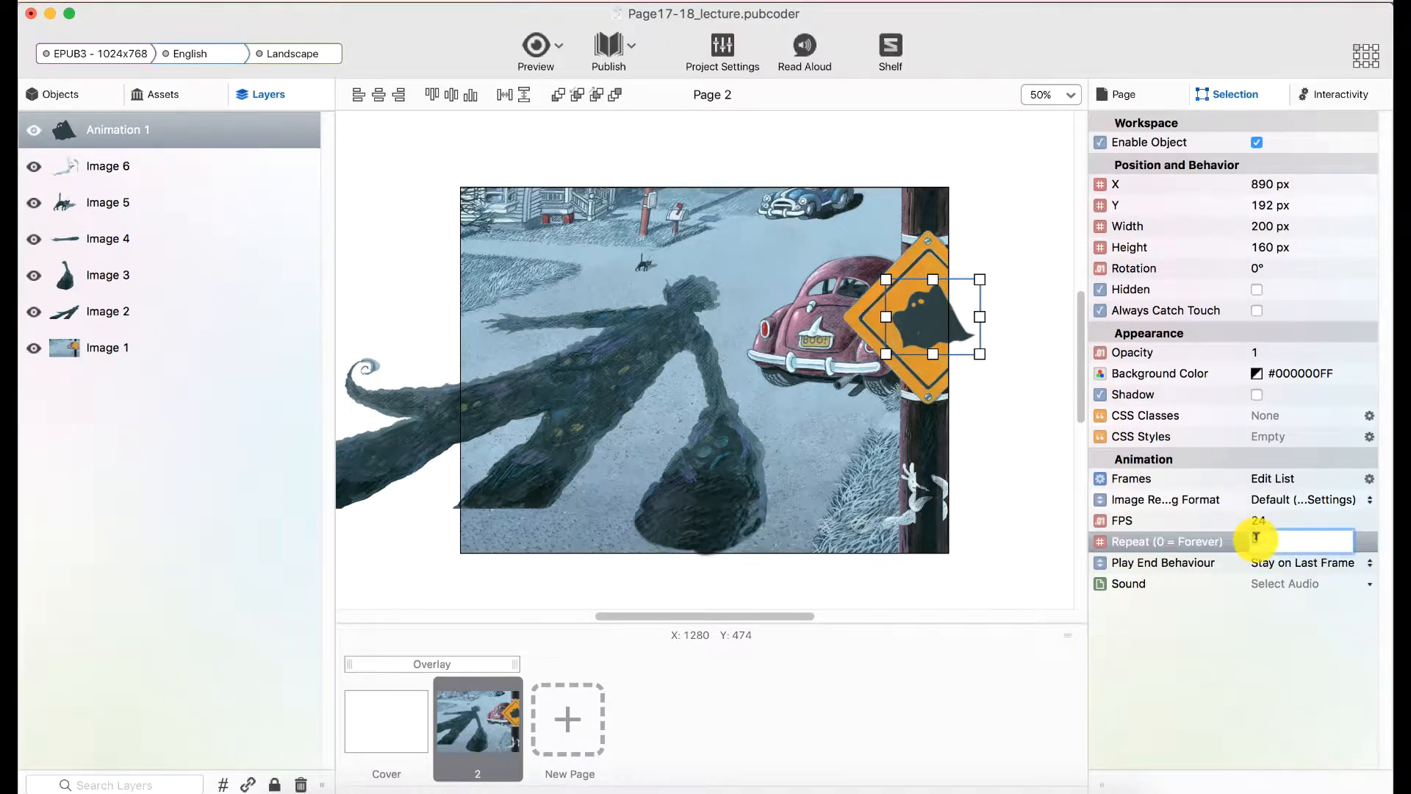
text(10)
key(Return)
double_click(1260, 542)
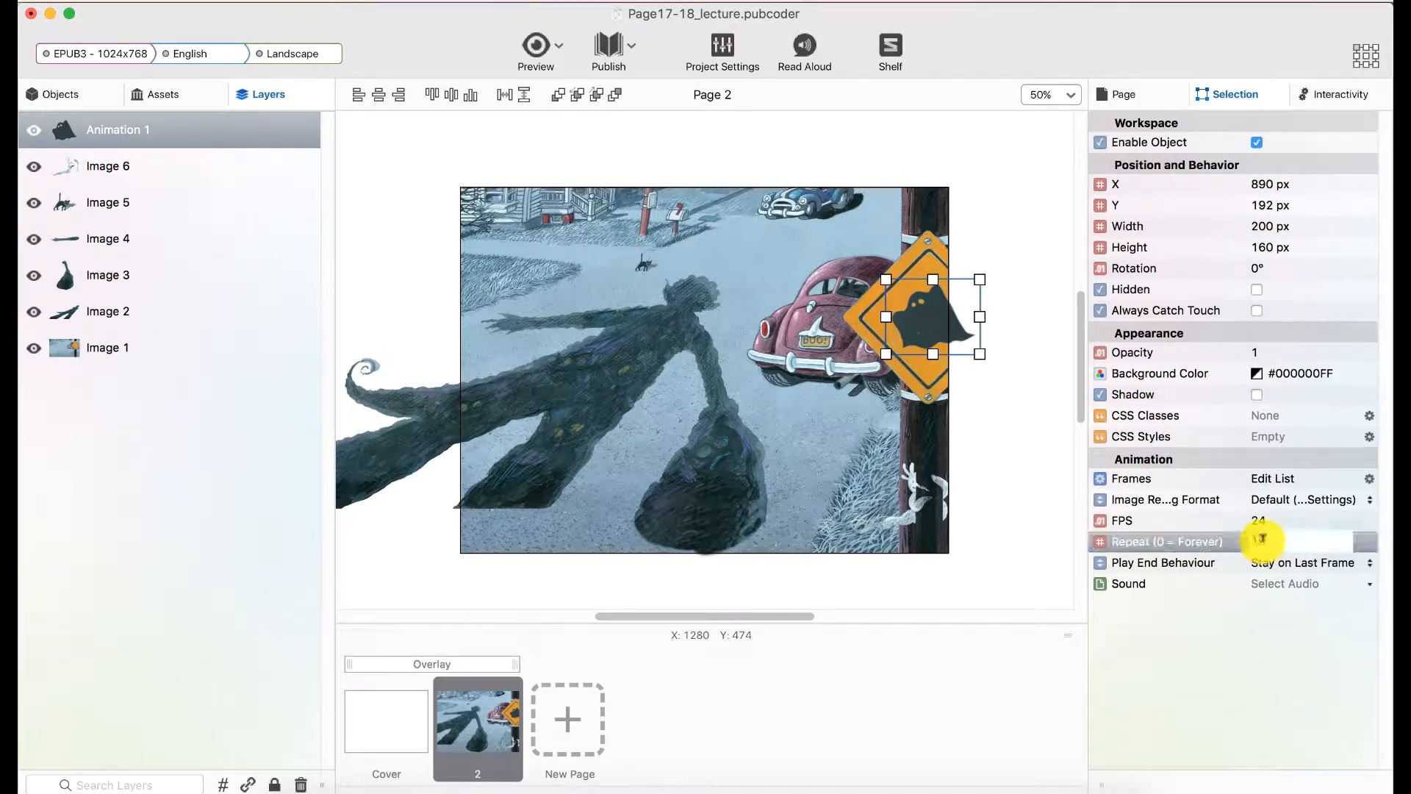
text(0)
key(Return)
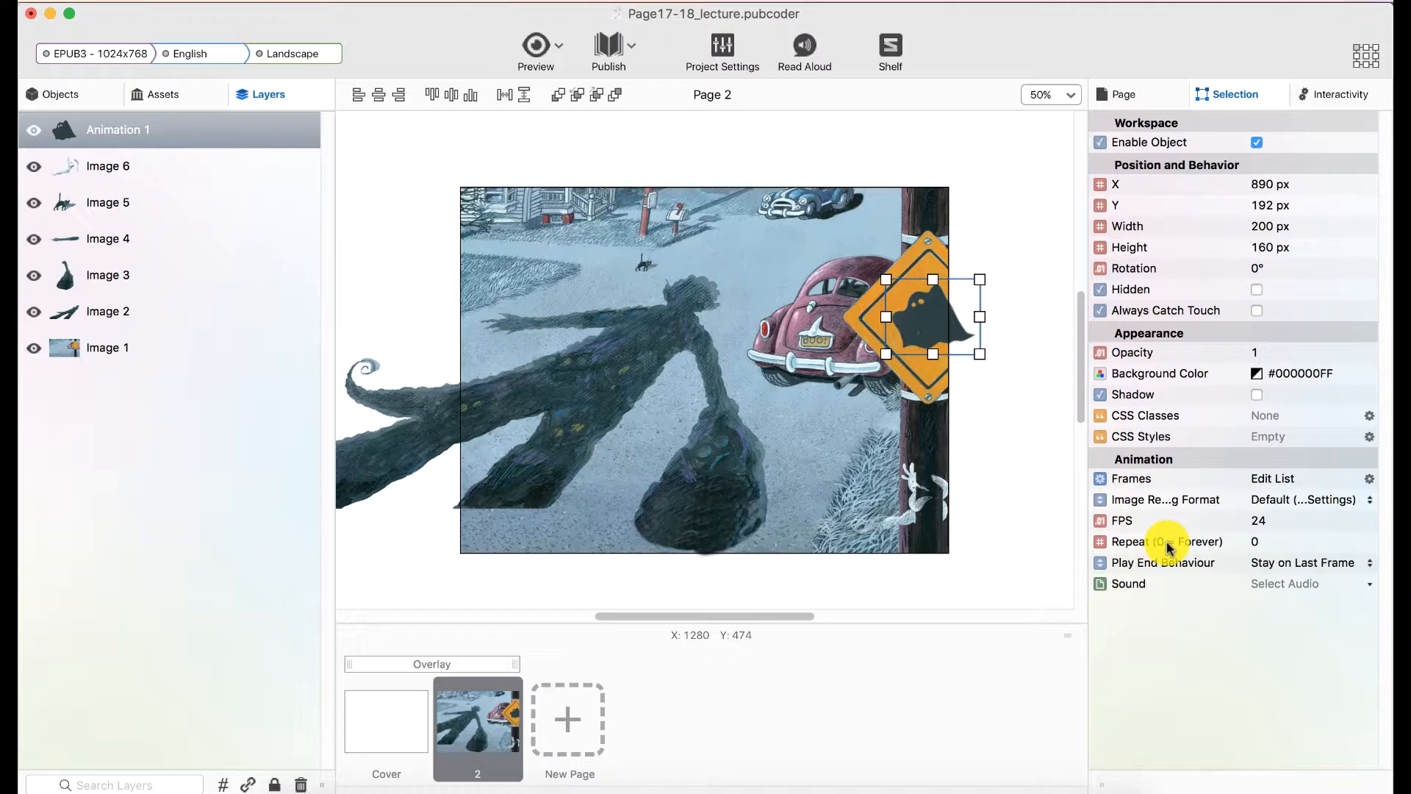
Step: Set the black ghost animation's repeat count to 2
click(1303, 544)
text(2)
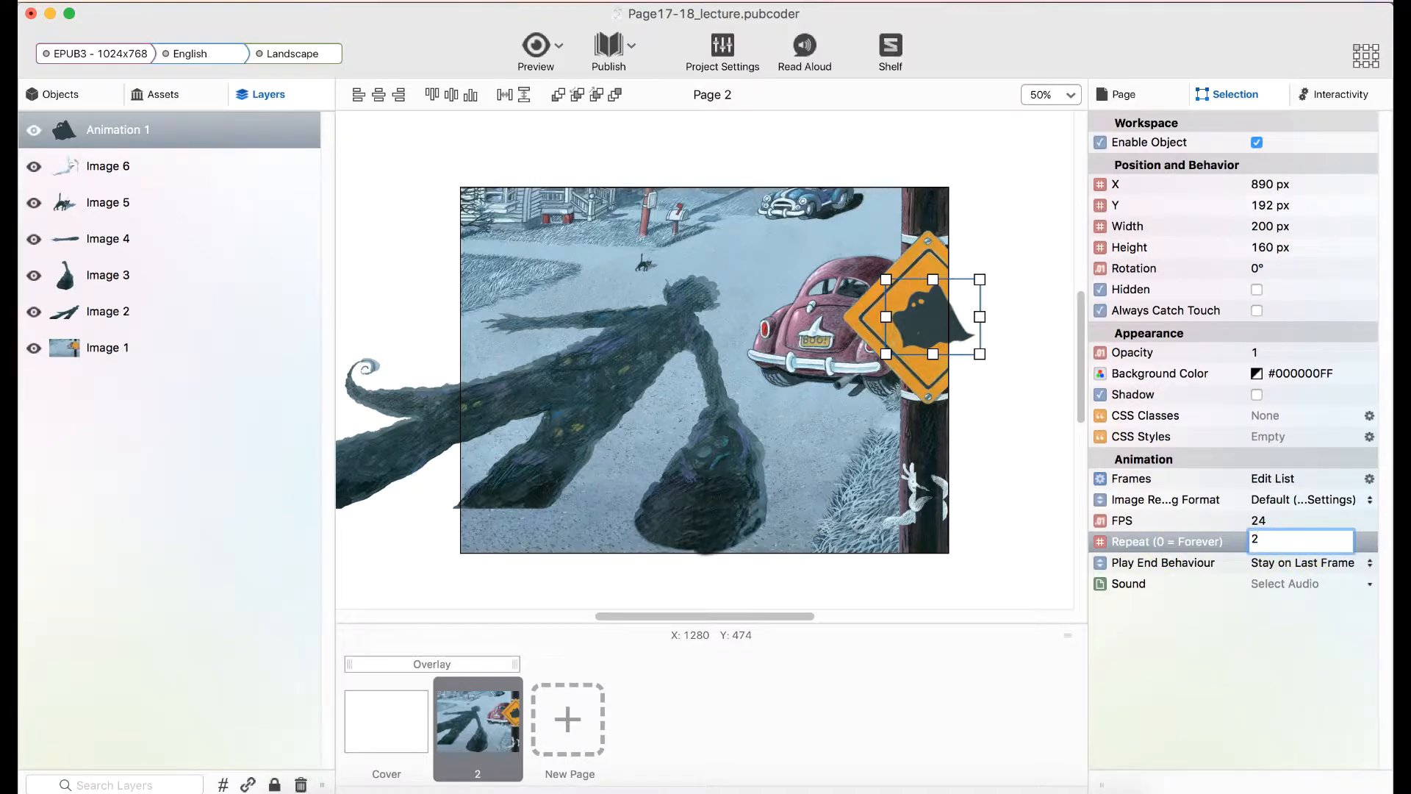
key(Return)
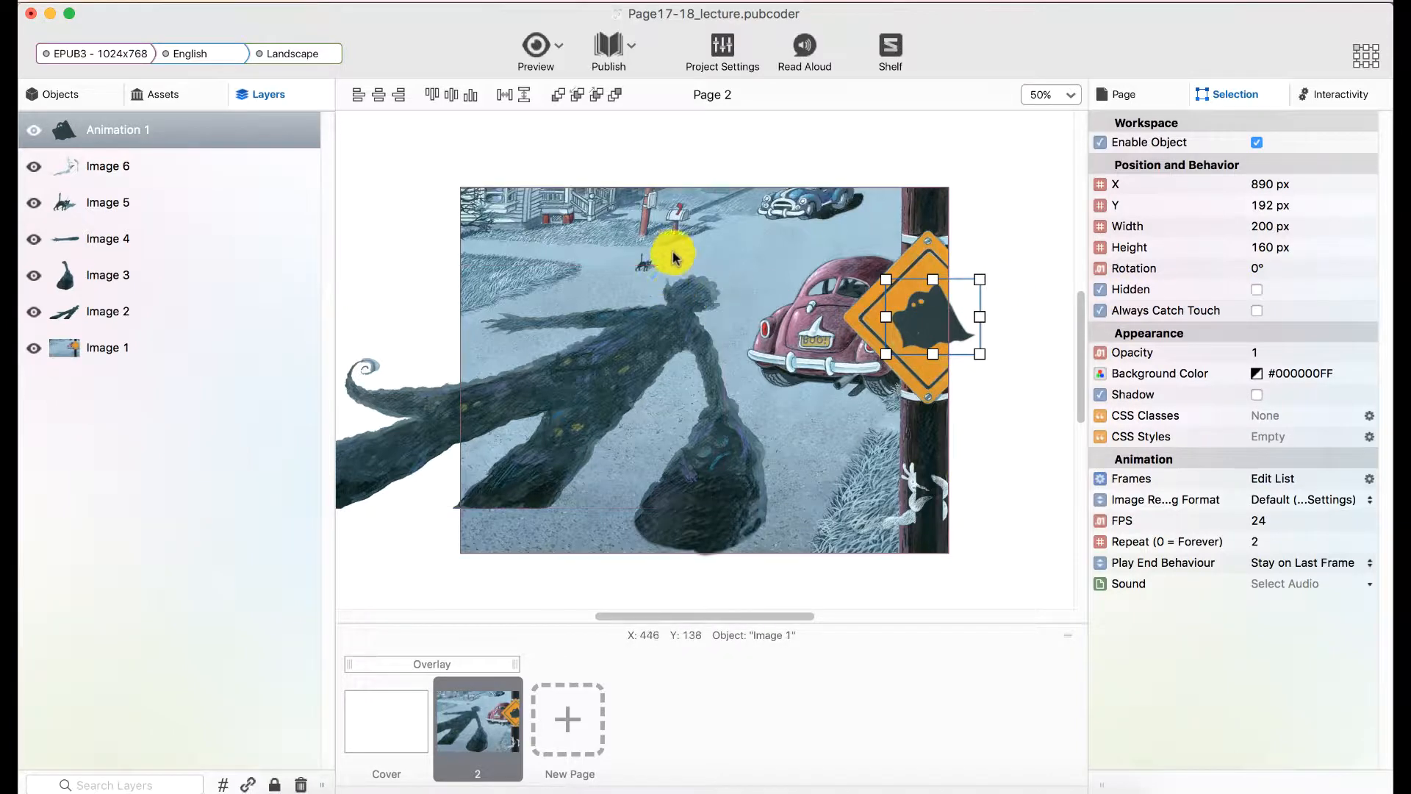
Step: Delete the static cat image and place a new animation object, about 228 × 198 px, near the page's upper-left corner
click(648, 262)
key(Delete)
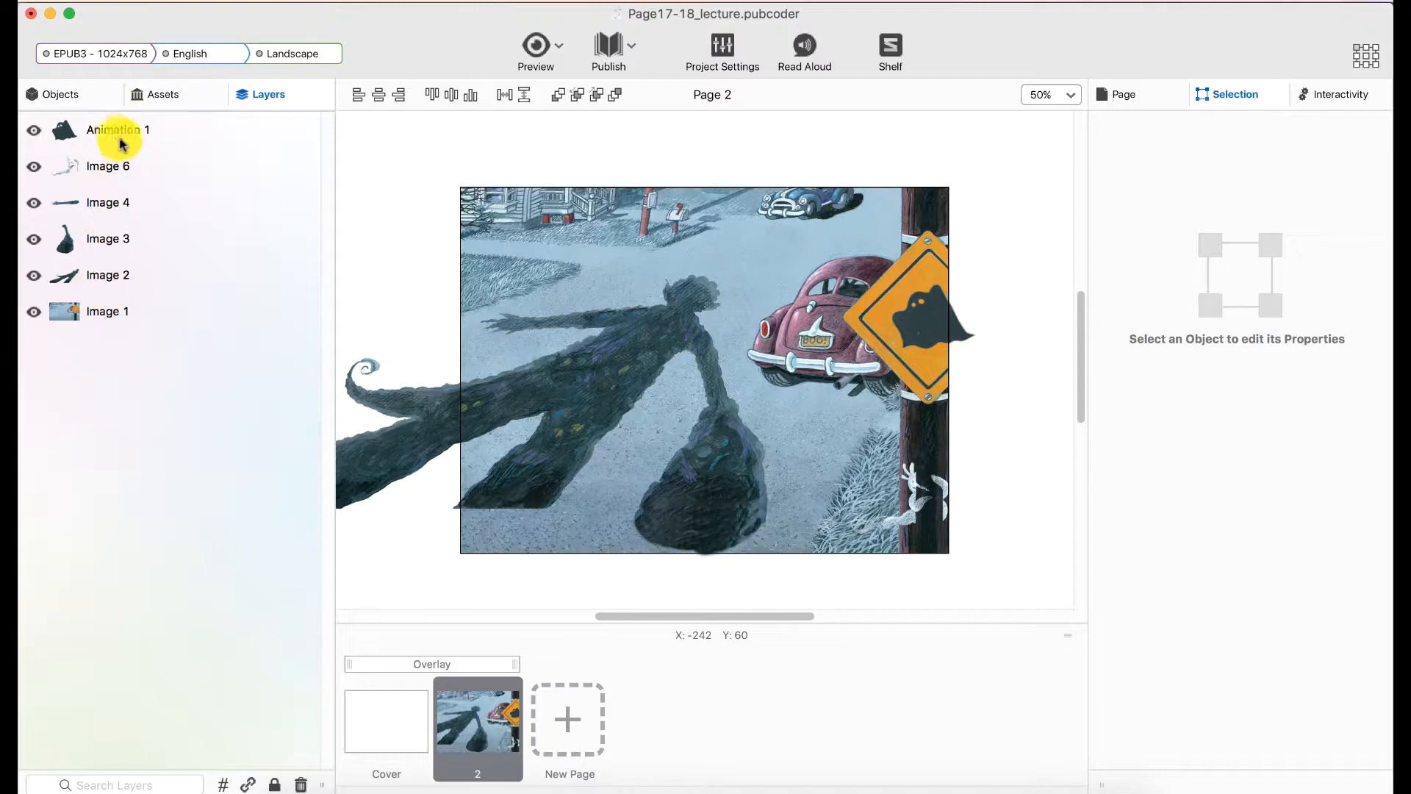
click(72, 94)
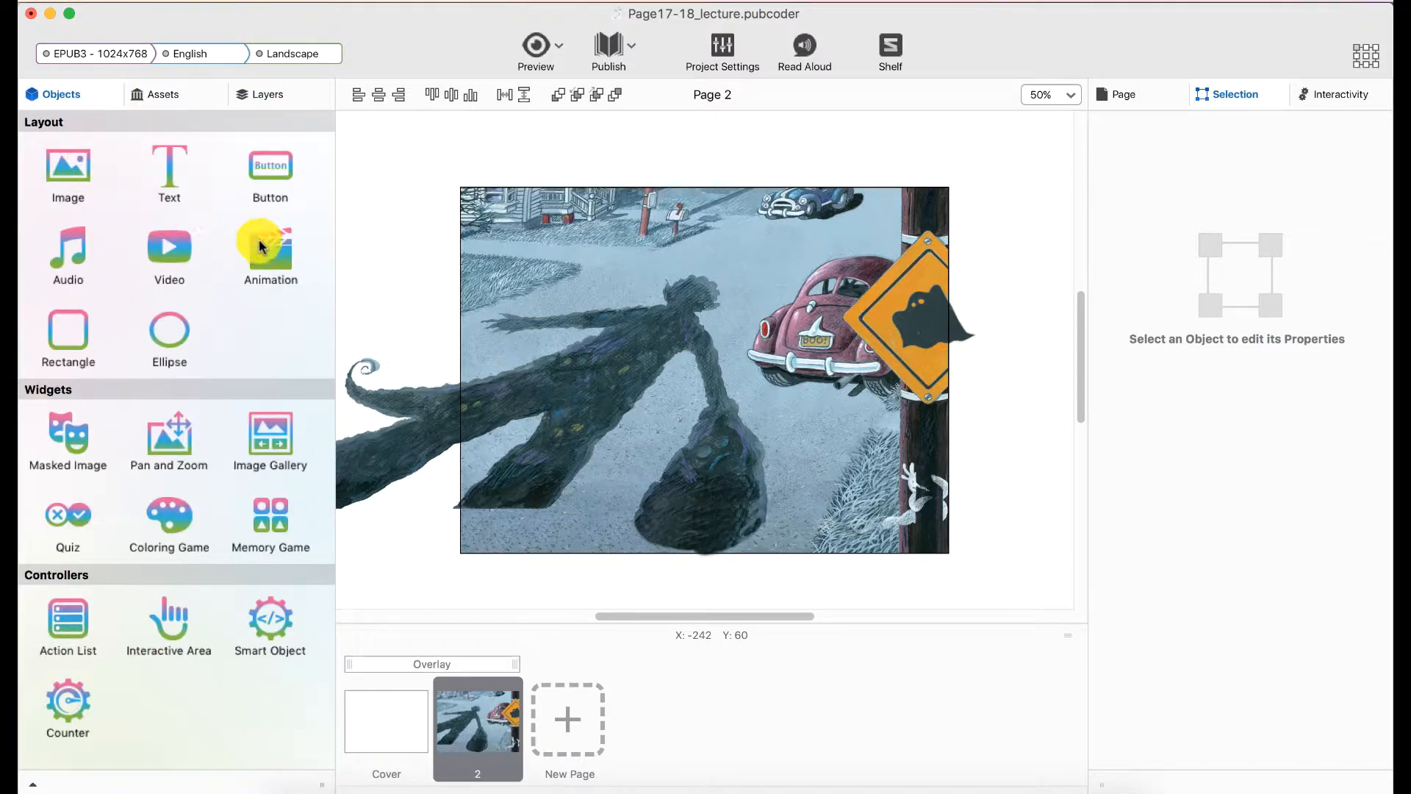
click(259, 273)
drag(516, 212, 625, 312)
Step: Switch to Finder and check the pixel dimensions of catShake_001.png in the SEQ folder
double_click(556, 250)
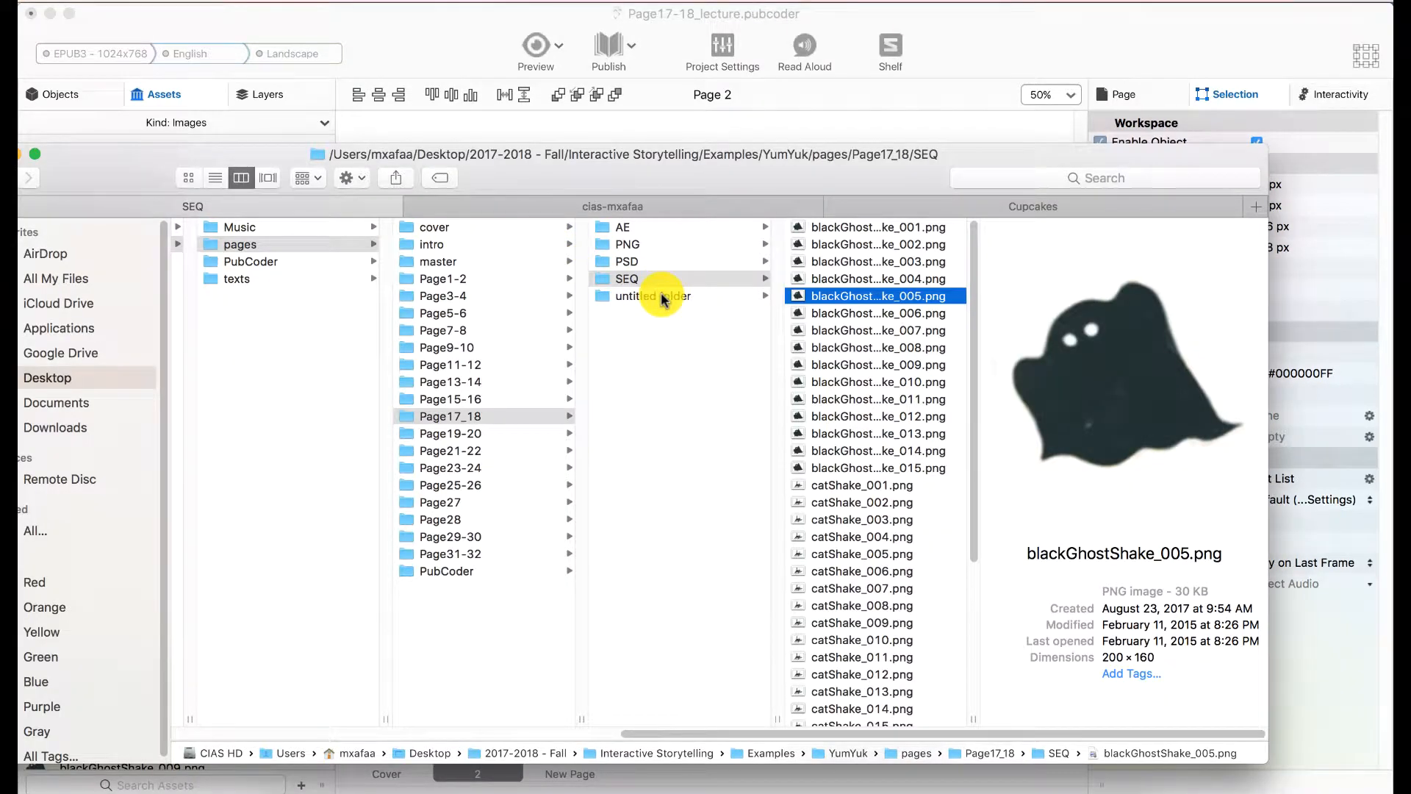
click(841, 486)
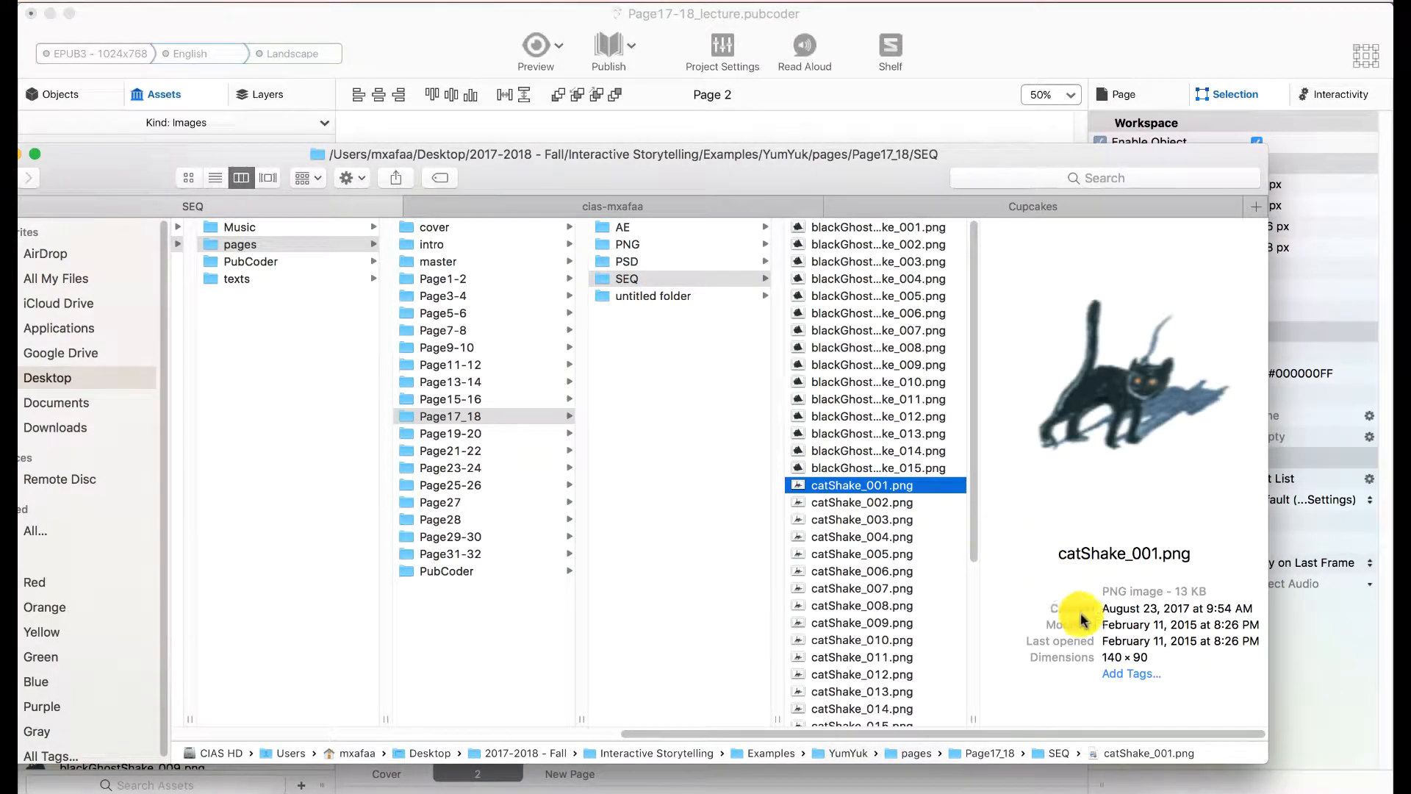
key(super+Tab)
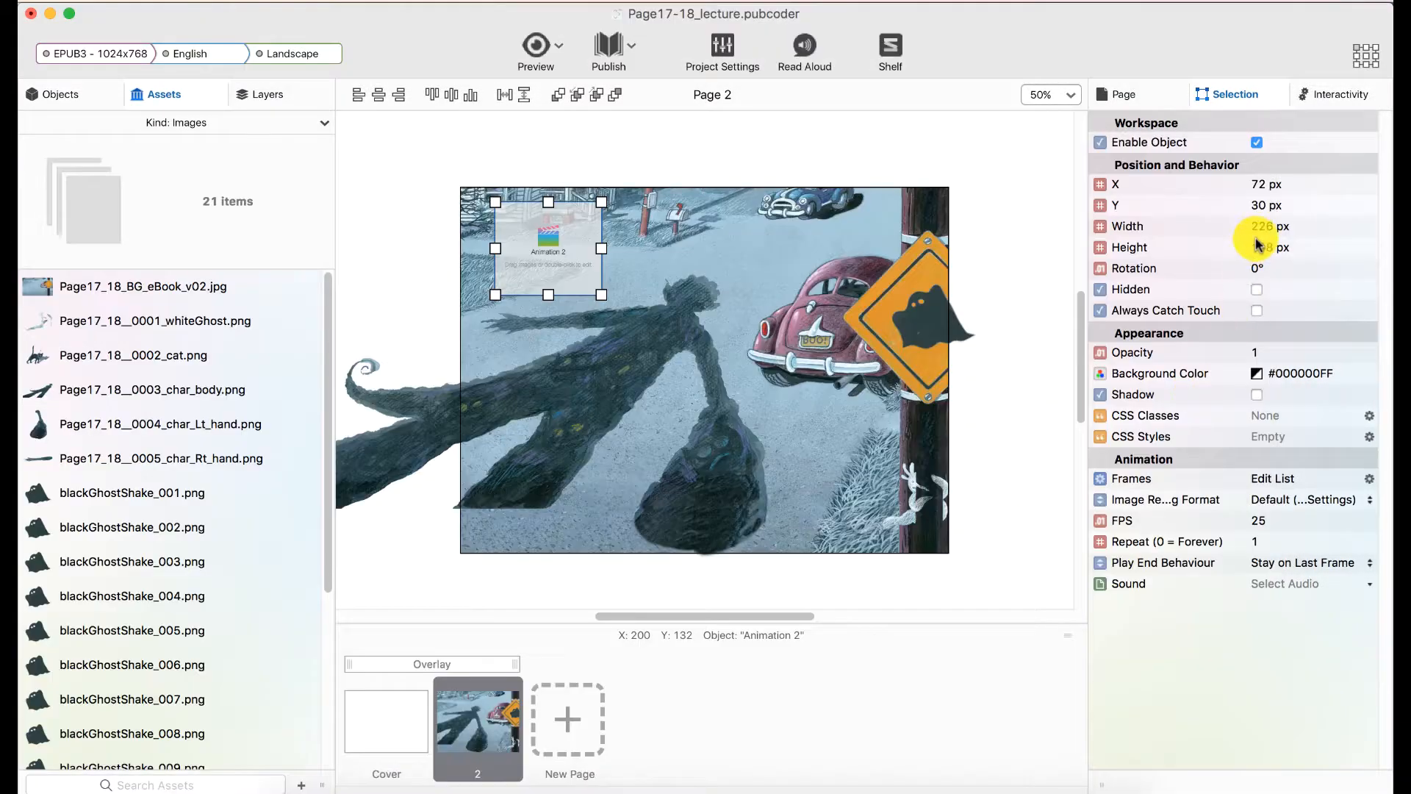
Step: In PubCoder, set the new animation object's width to 140 px and height to 90 px
double_click(1264, 224)
text(14)
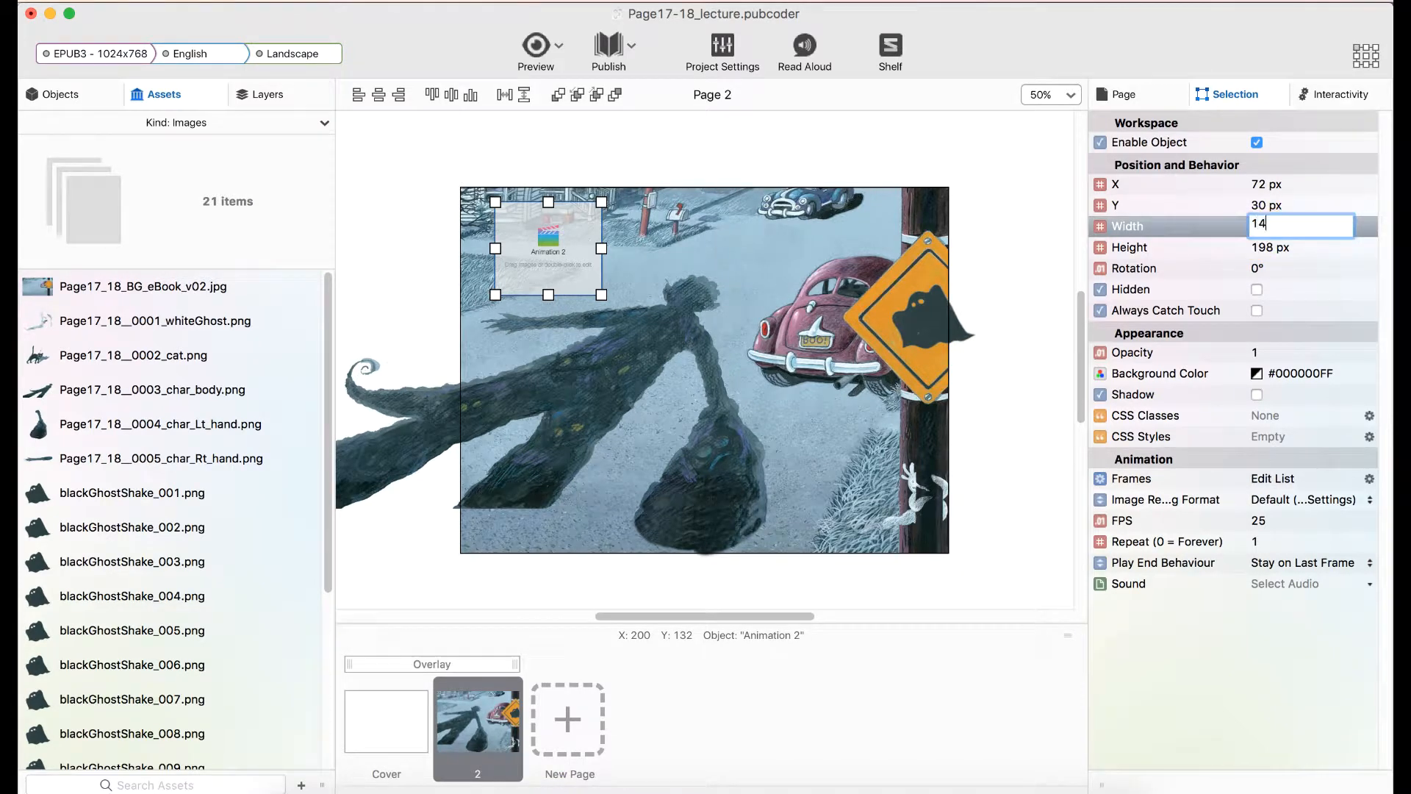
text(0)
key(Tab)
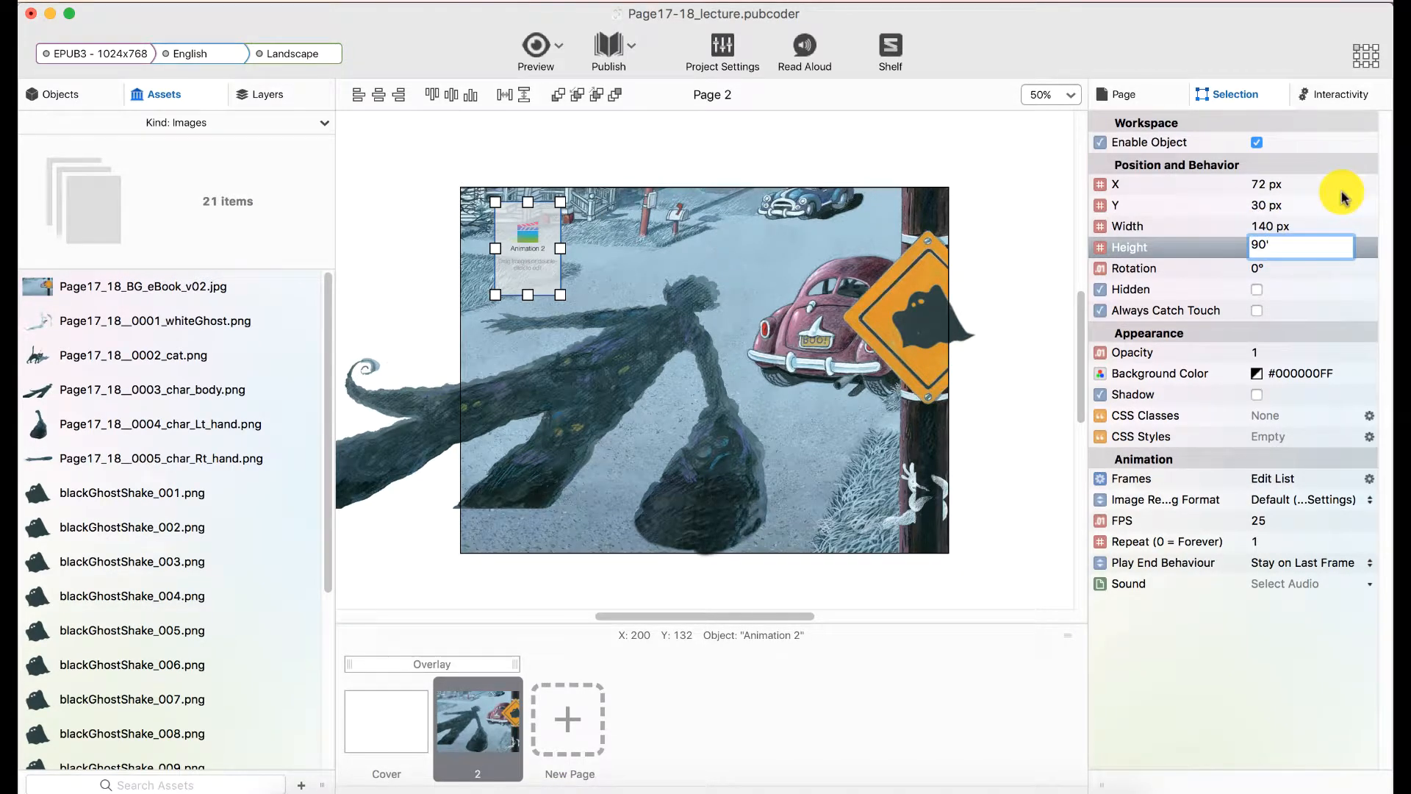
click(1282, 227)
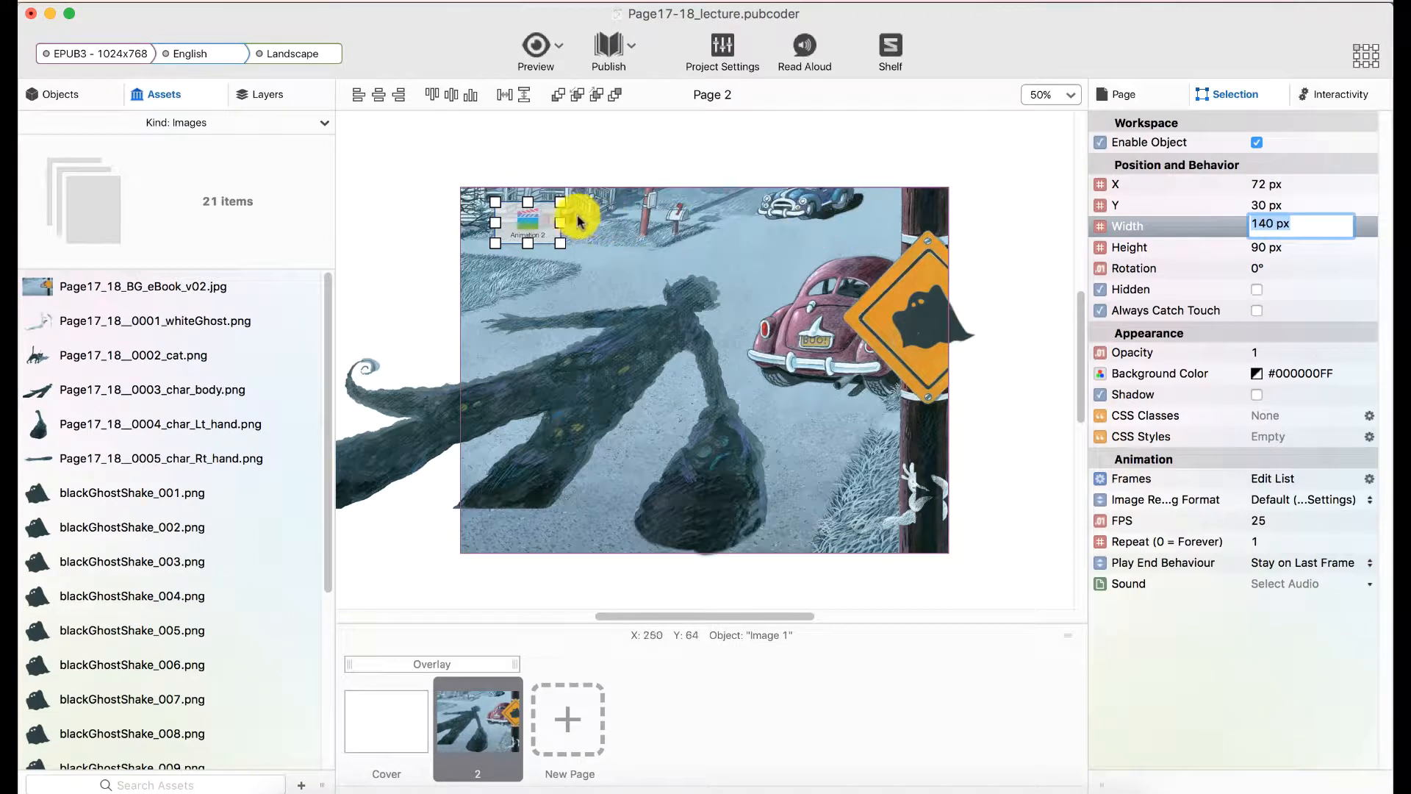
click(554, 221)
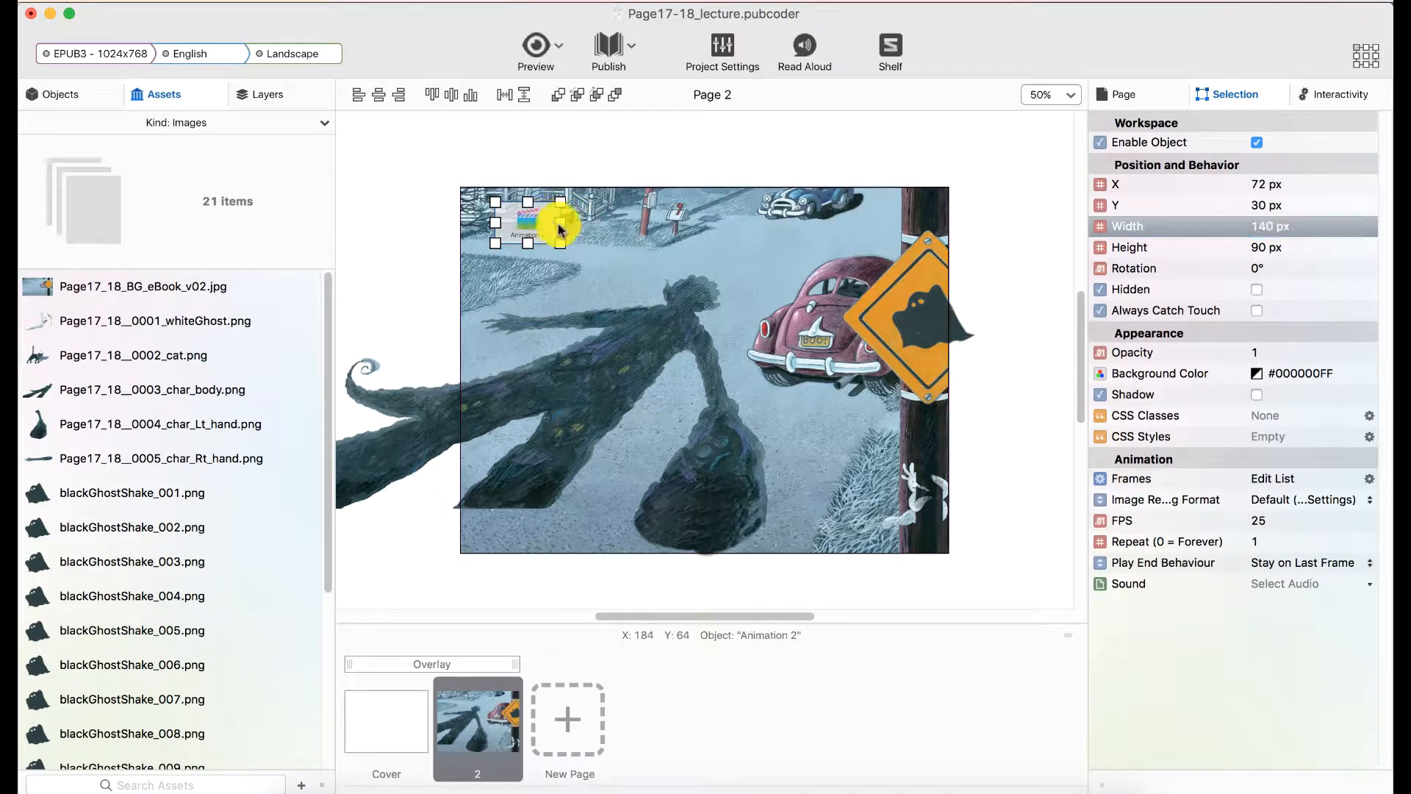
Step: Import catShake_001.png through catShake_015.png from the SEQ folder as the new animation's frames and preview the playback
click(1285, 480)
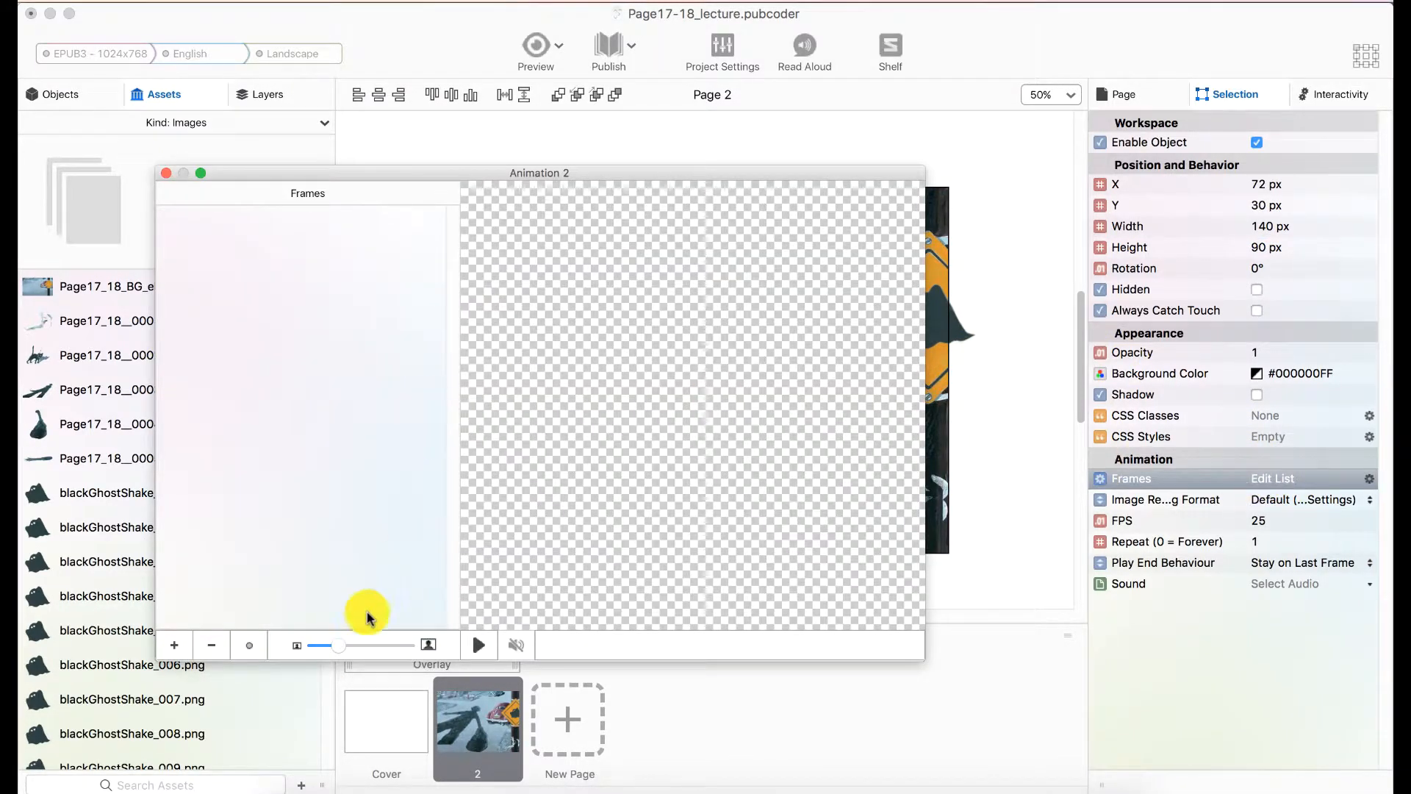
click(176, 650)
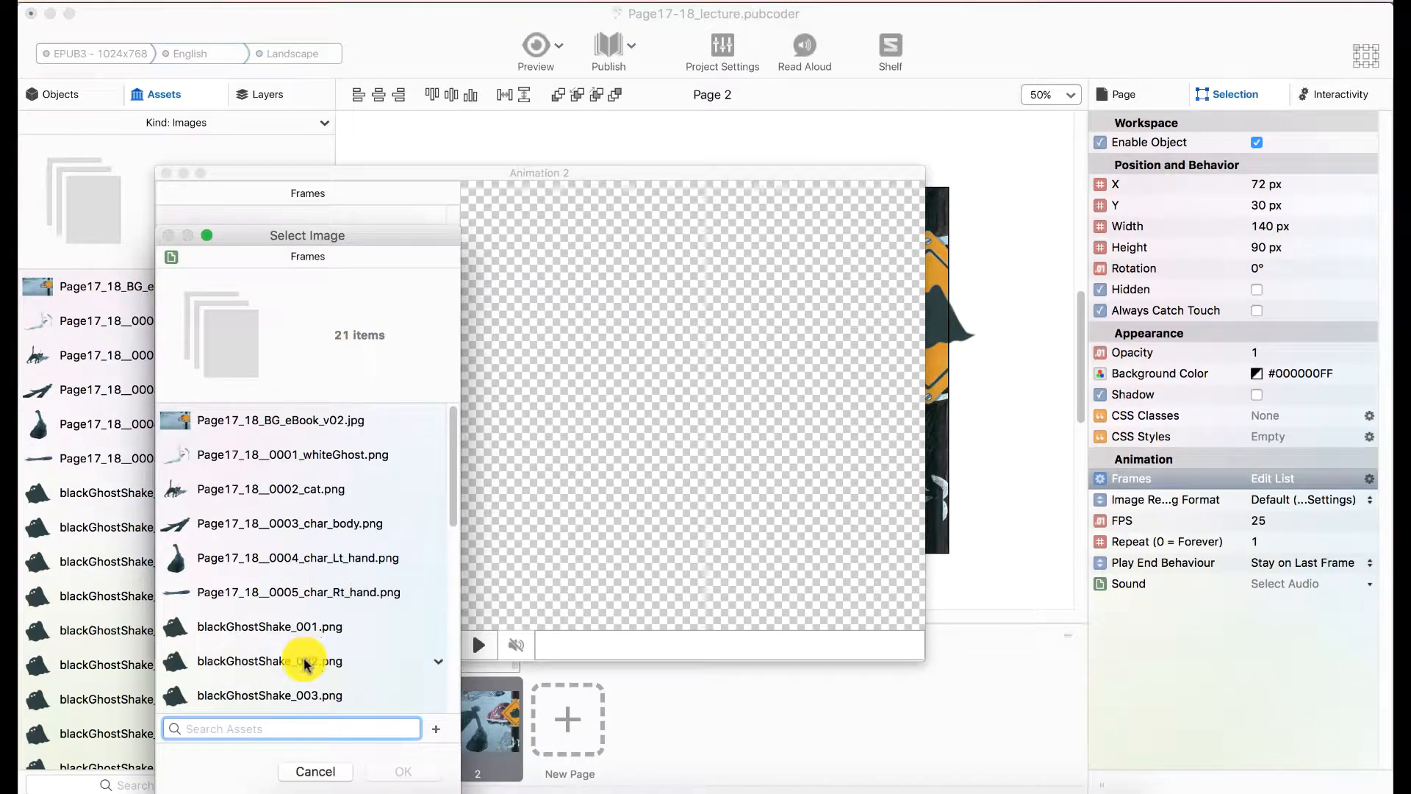
click(434, 730)
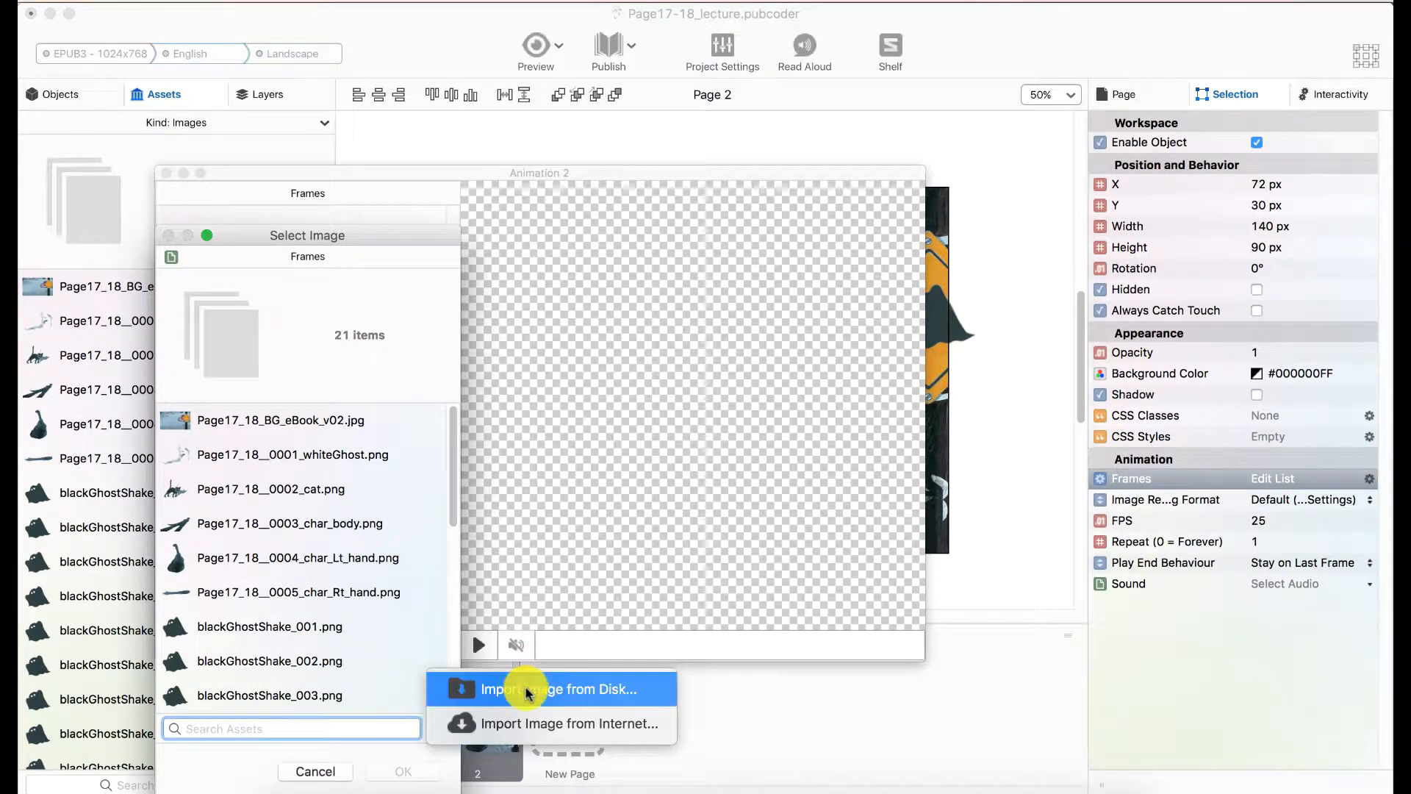
click(511, 682)
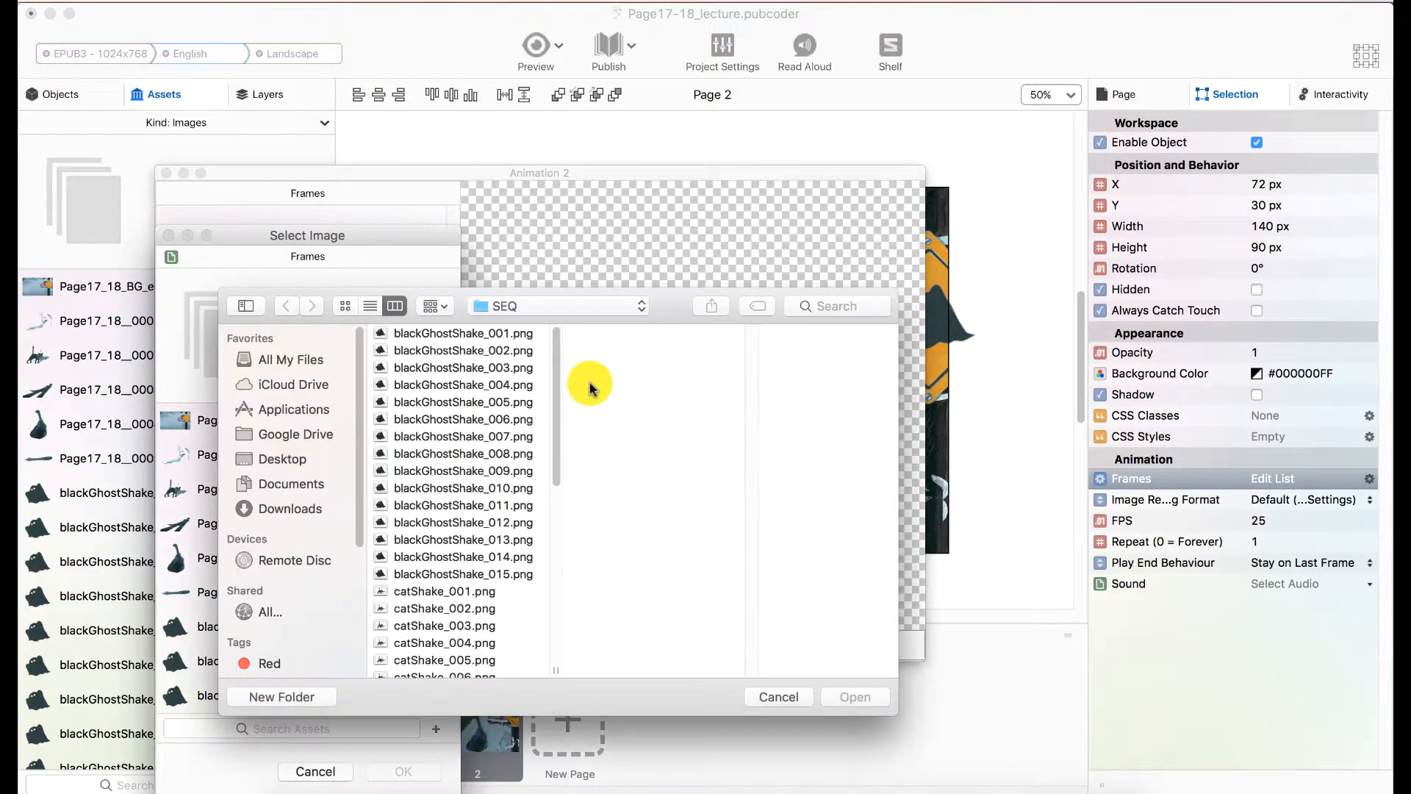
click(445, 591)
scroll(458, 524, down, 5)
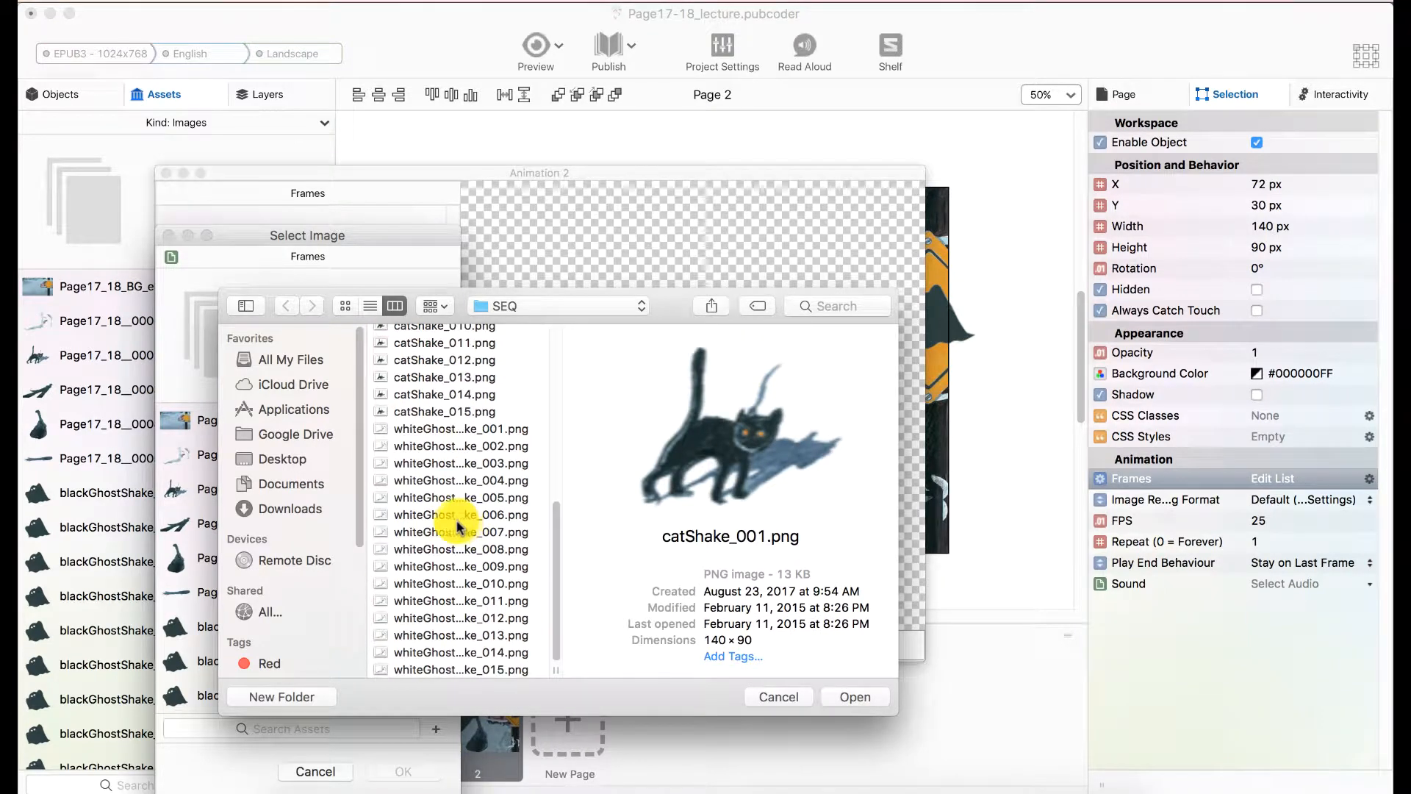
shift+click(454, 416)
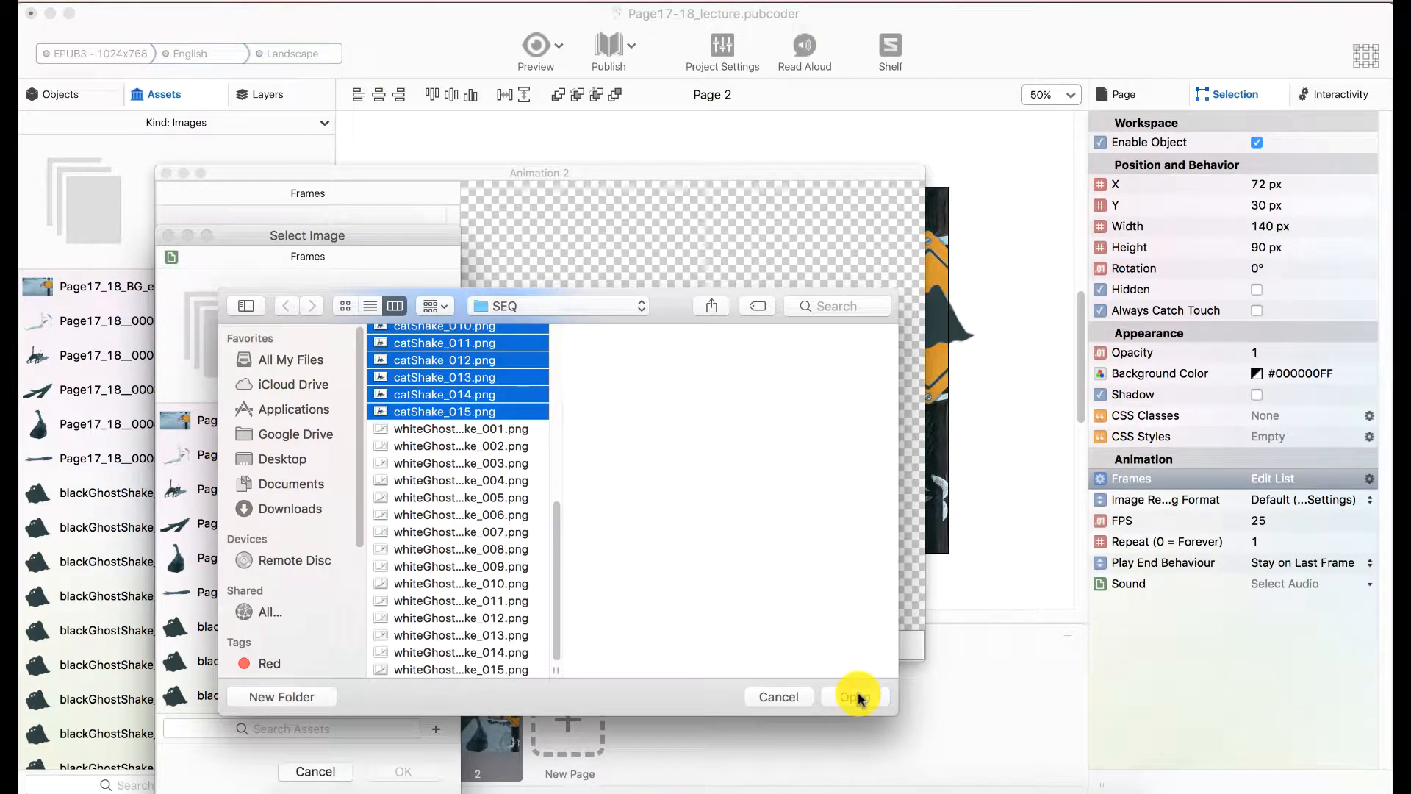
key(Return)
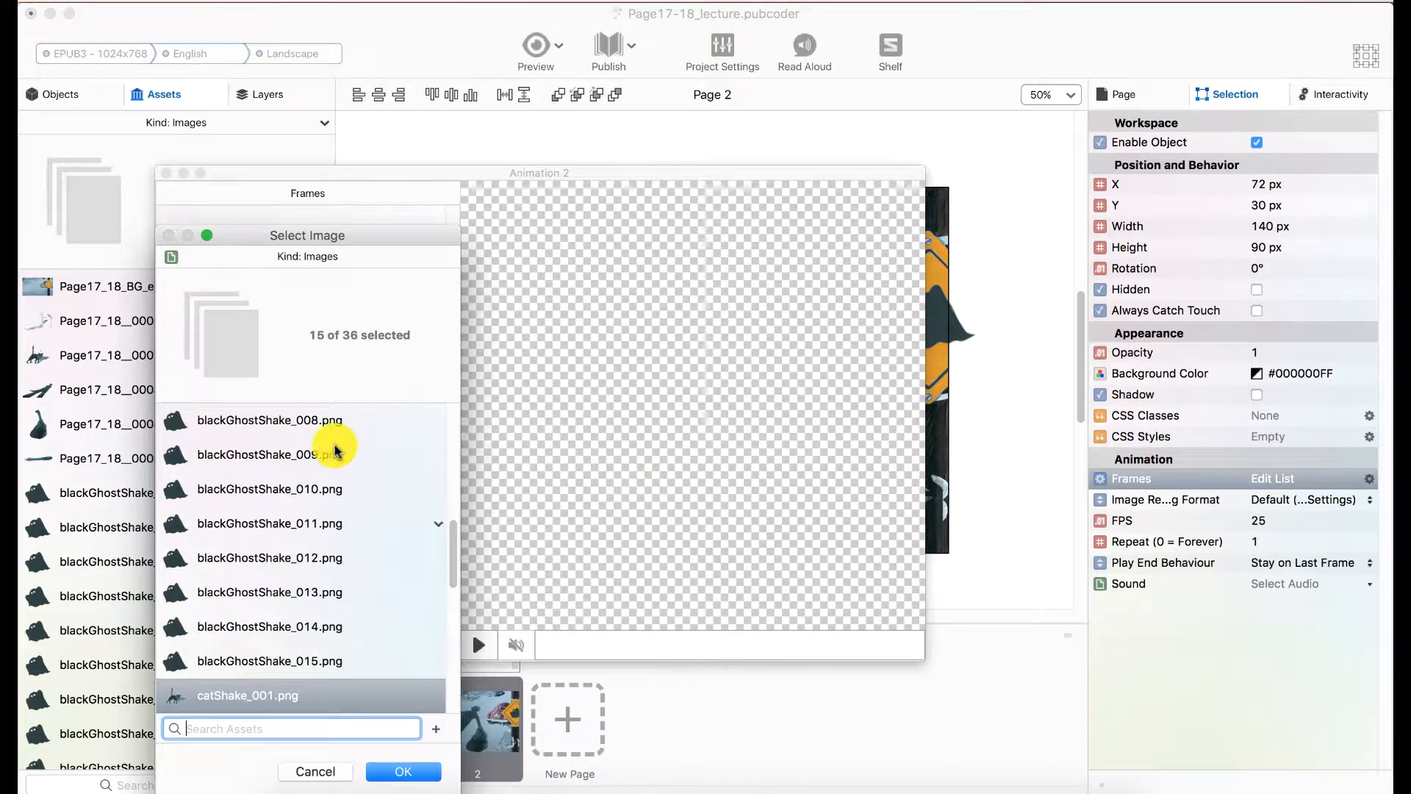
click(378, 772)
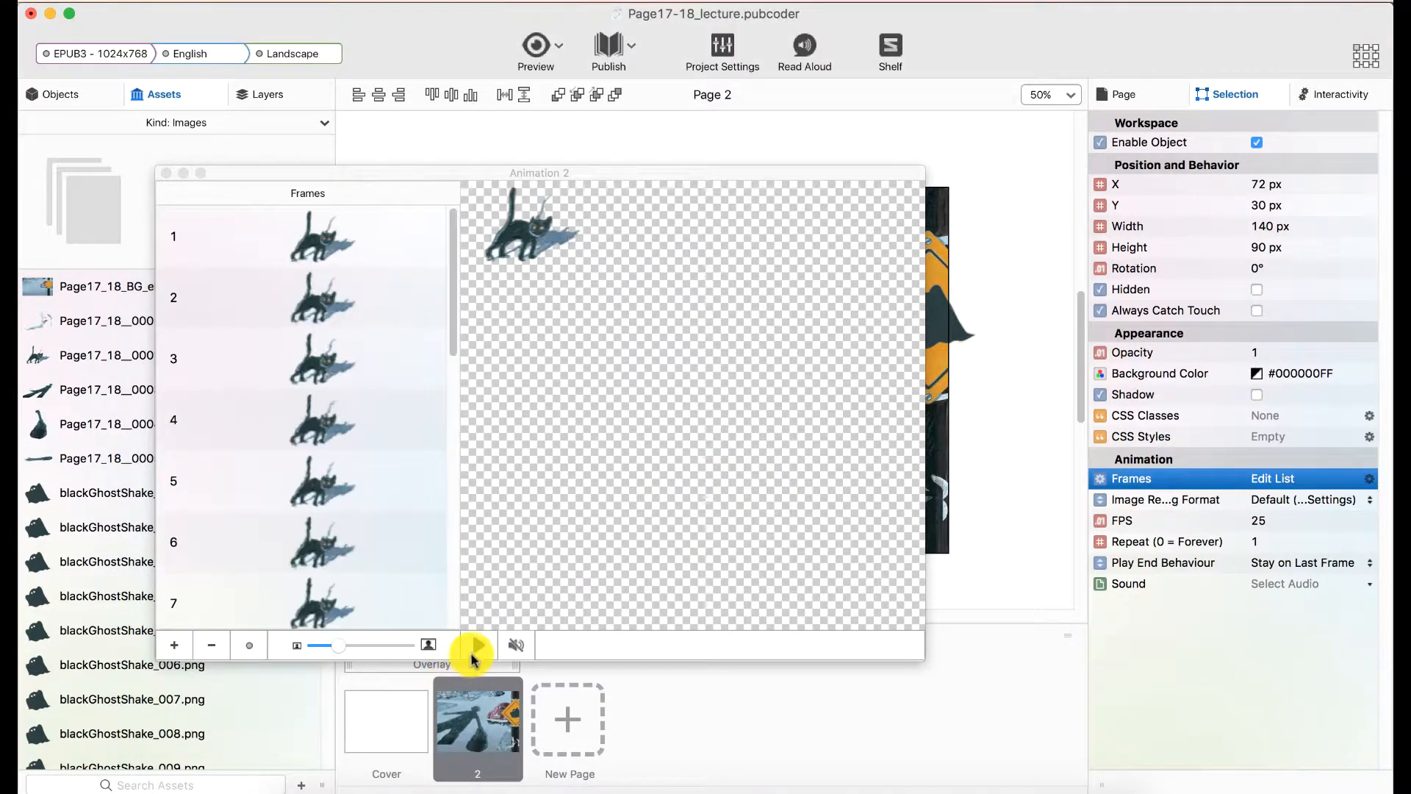
click(477, 647)
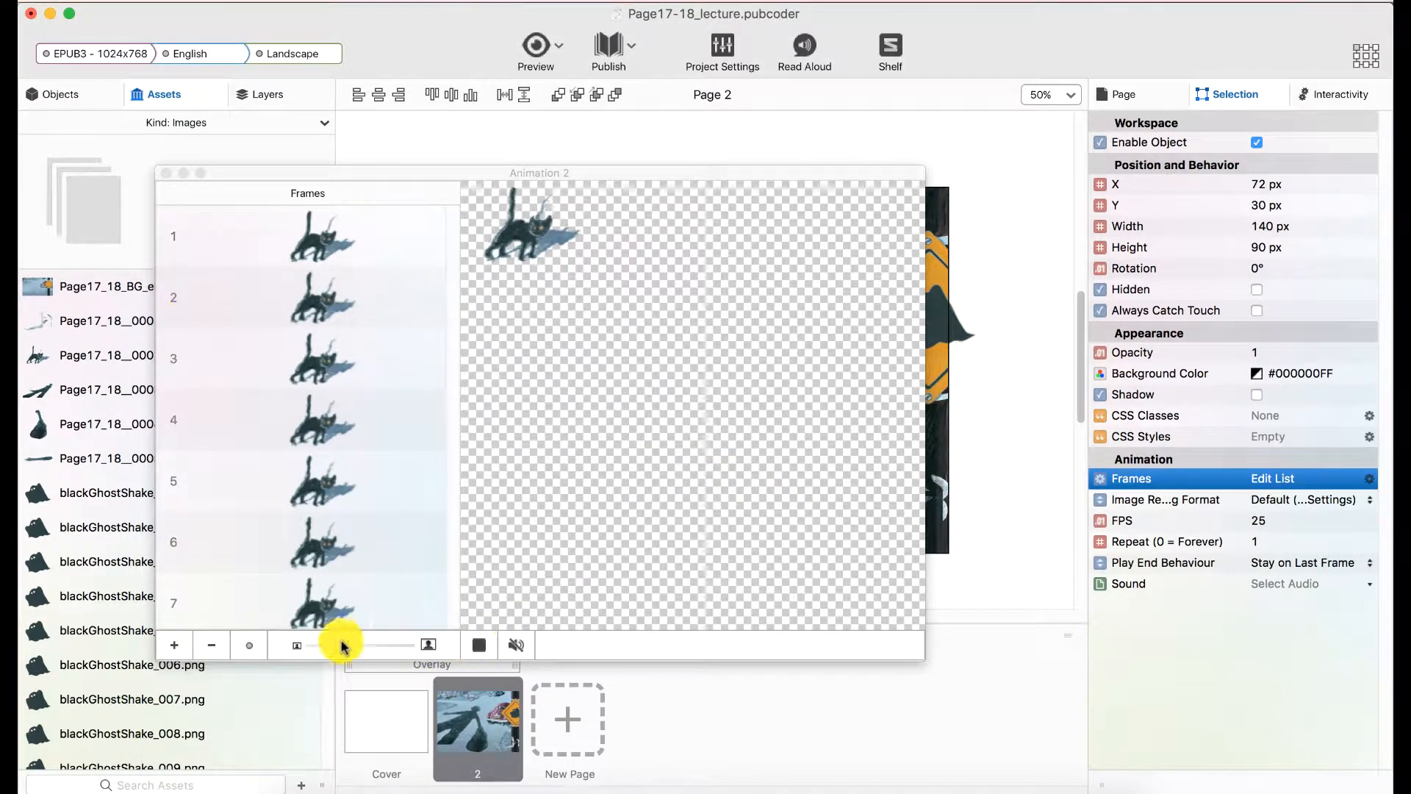
click(168, 177)
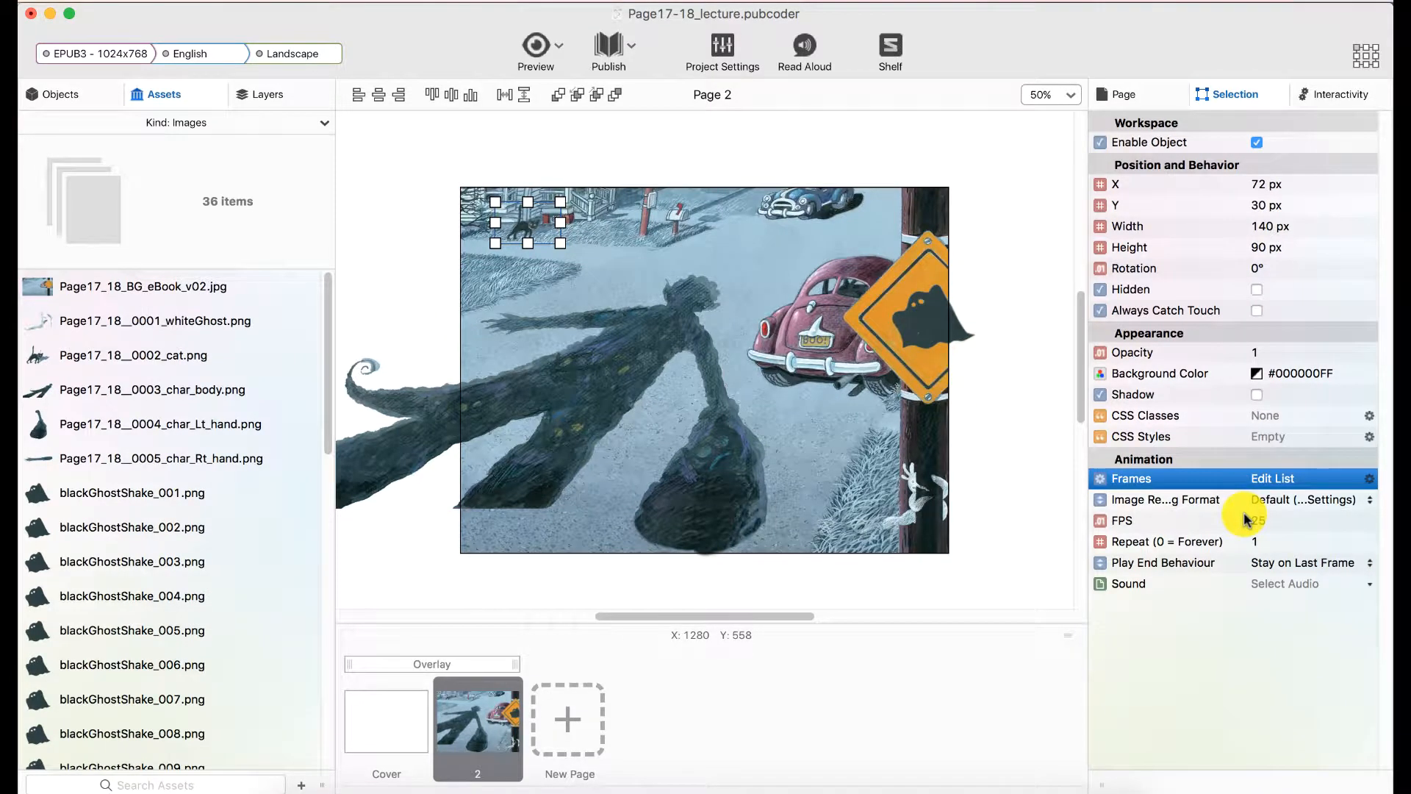
Step: Set the cat animation to 24 FPS and move it to about X 316, Y 108 px, above the shadow figure's head
double_click(1266, 520)
text(24)
key(Return)
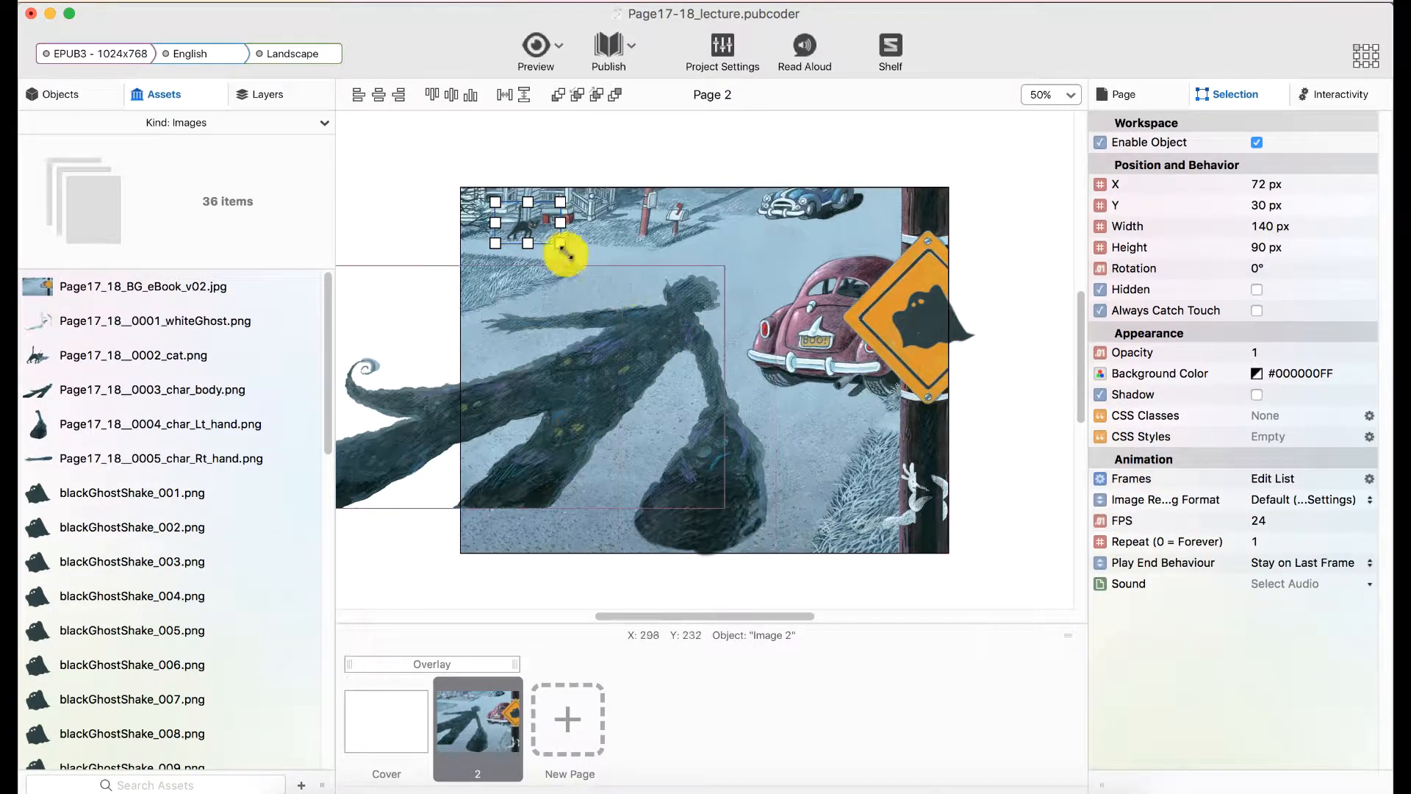
click(268, 94)
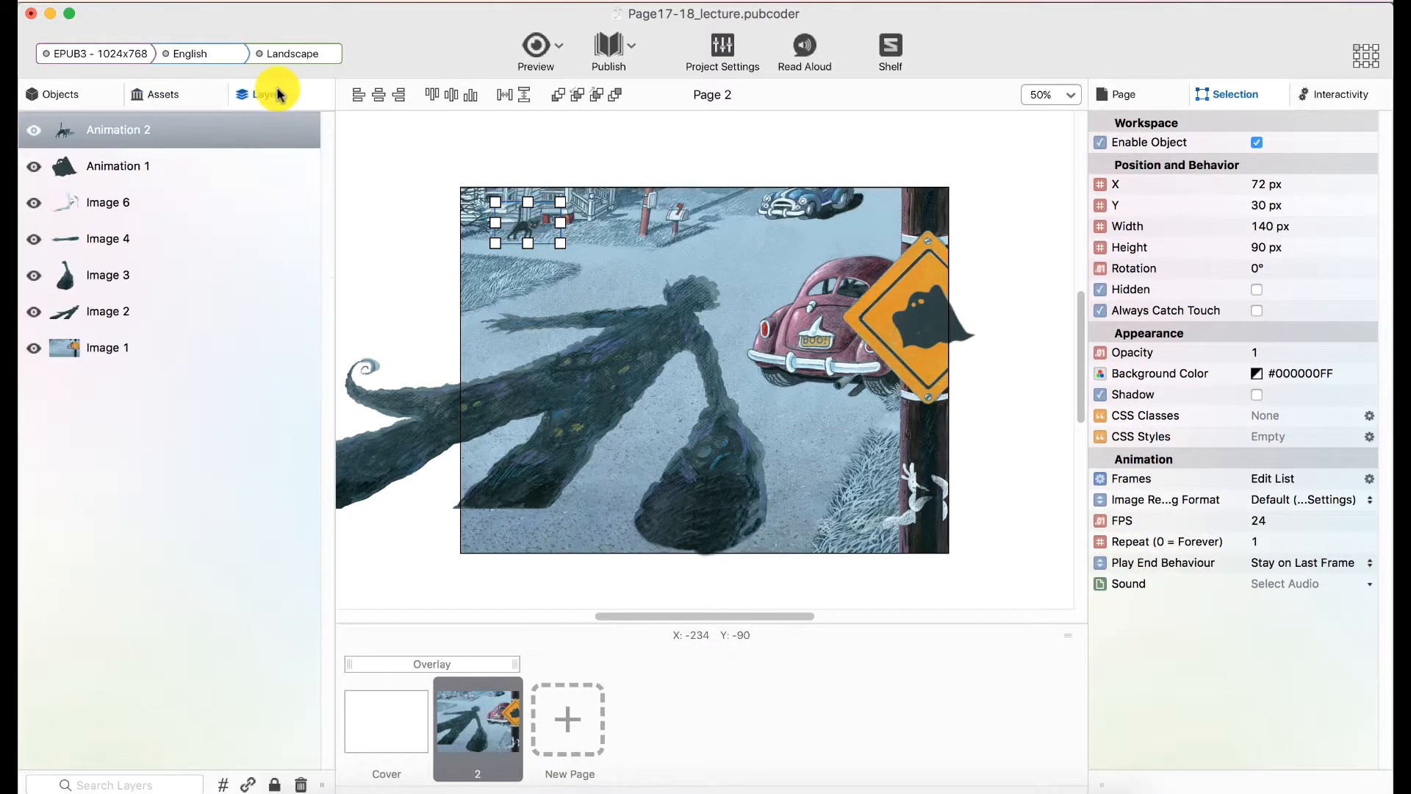
drag(533, 234, 649, 271)
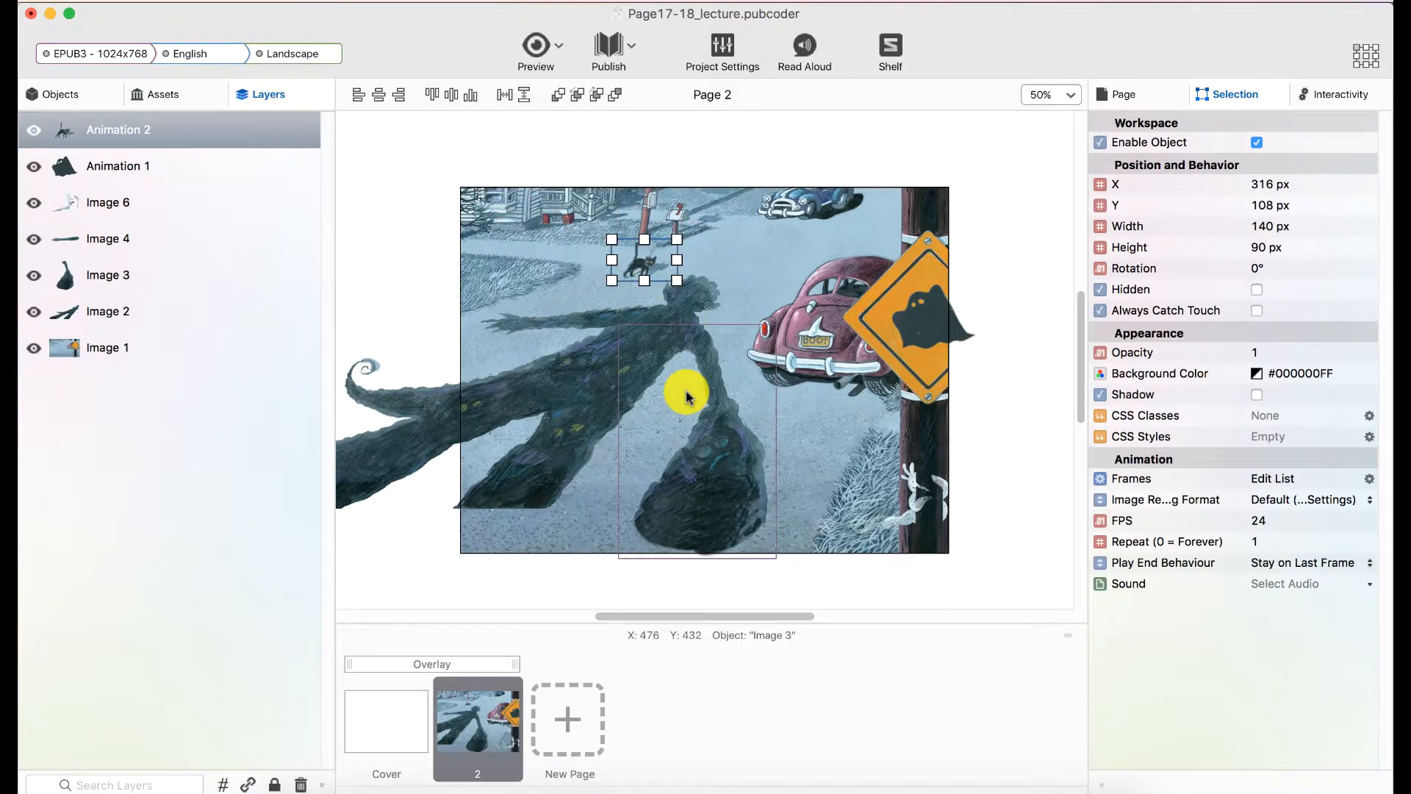
Step: Add a new Animation object over page 2's upper-left corner for the white ghost
click(891, 483)
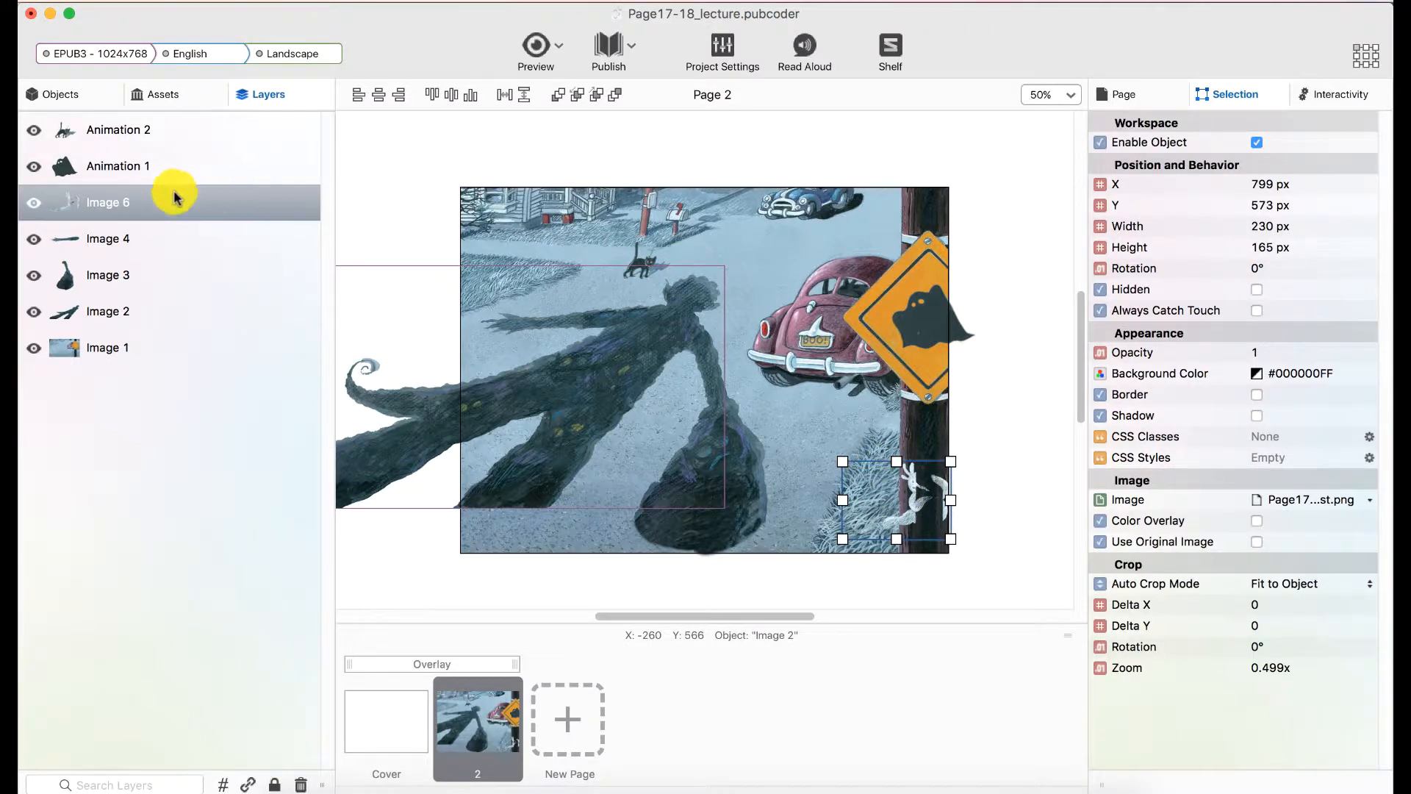
click(64, 96)
drag(271, 254, 537, 263)
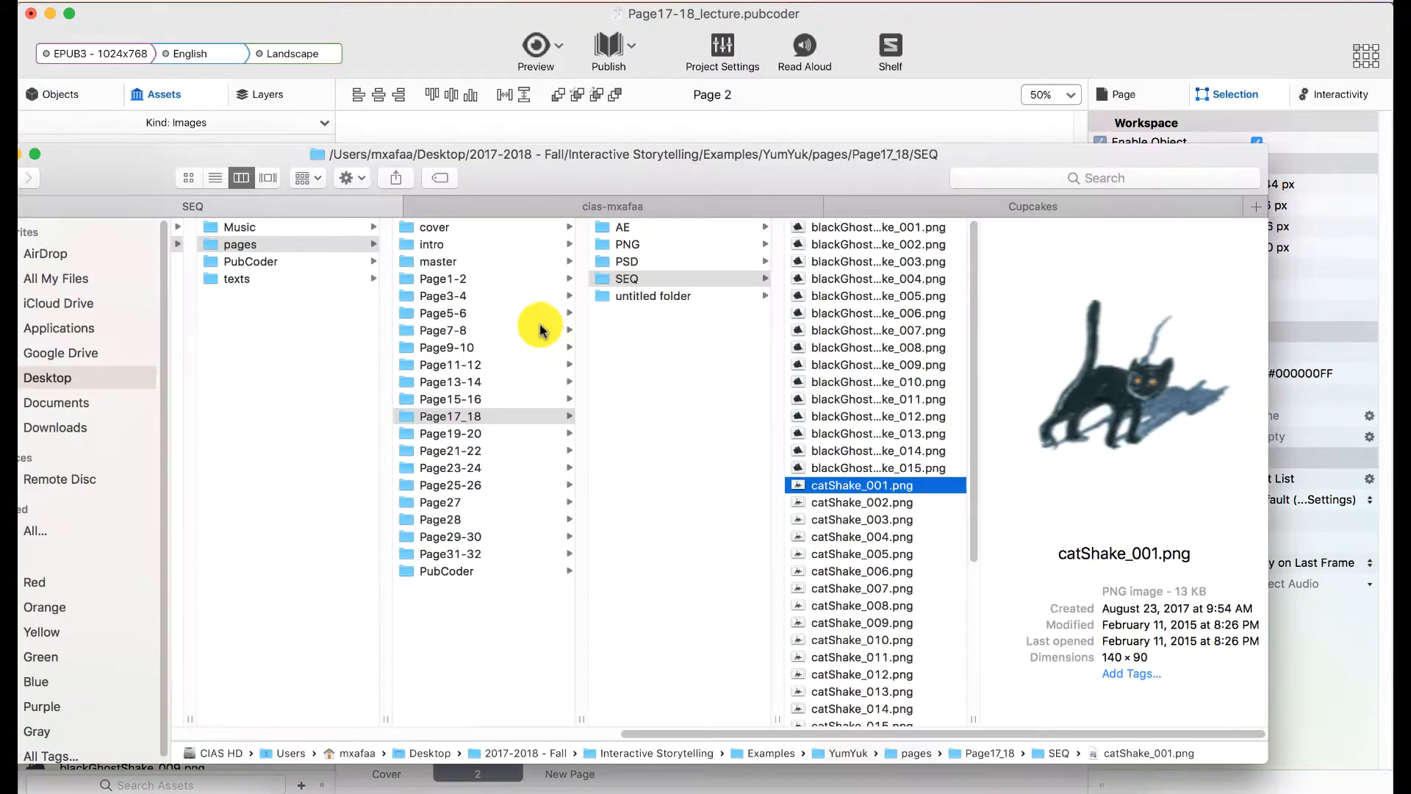
Step: In Finder, check the pixel dimensions of whiteGhostShake_001.png in the SEQ folder and return to PubCoder
scroll(895, 683, down, 7)
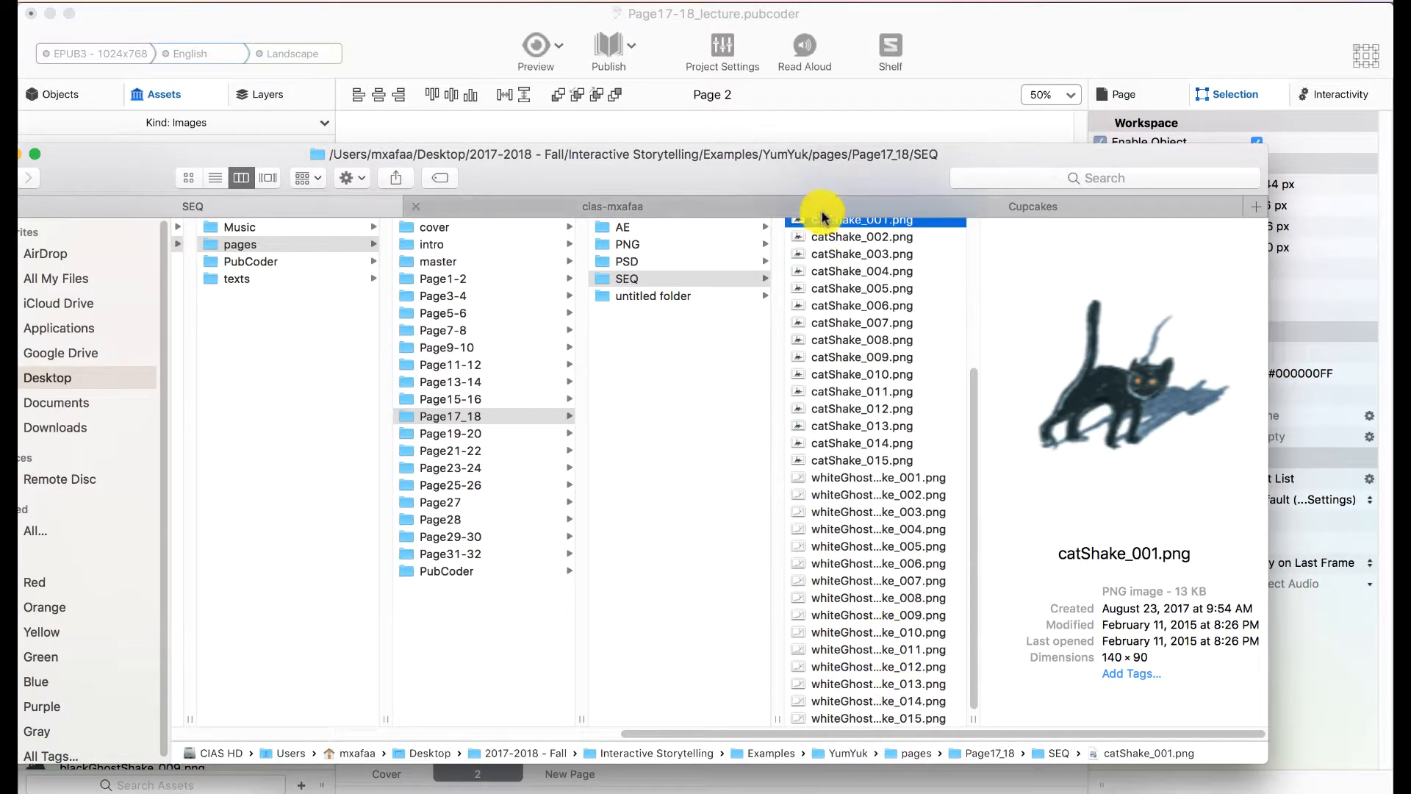
click(878, 480)
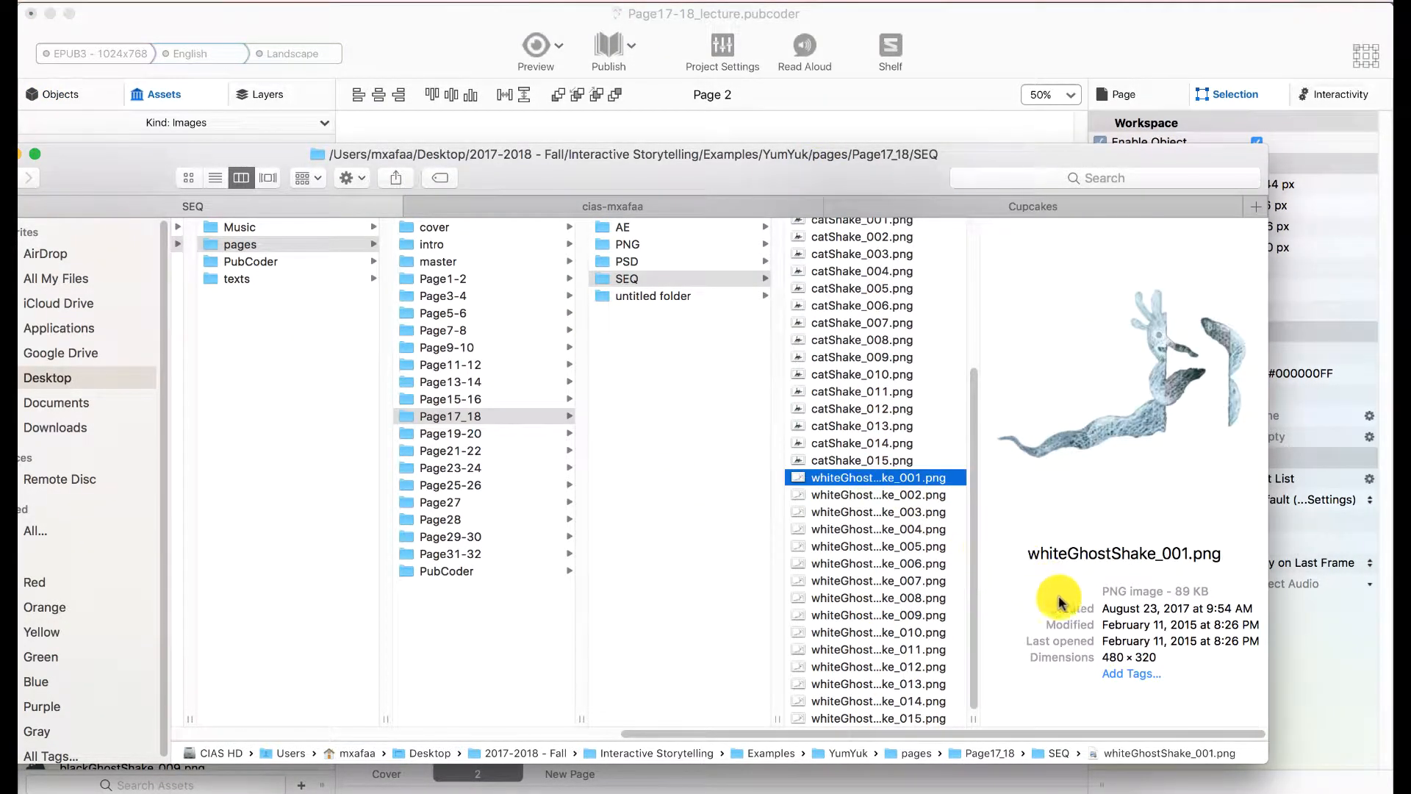
key(Return)
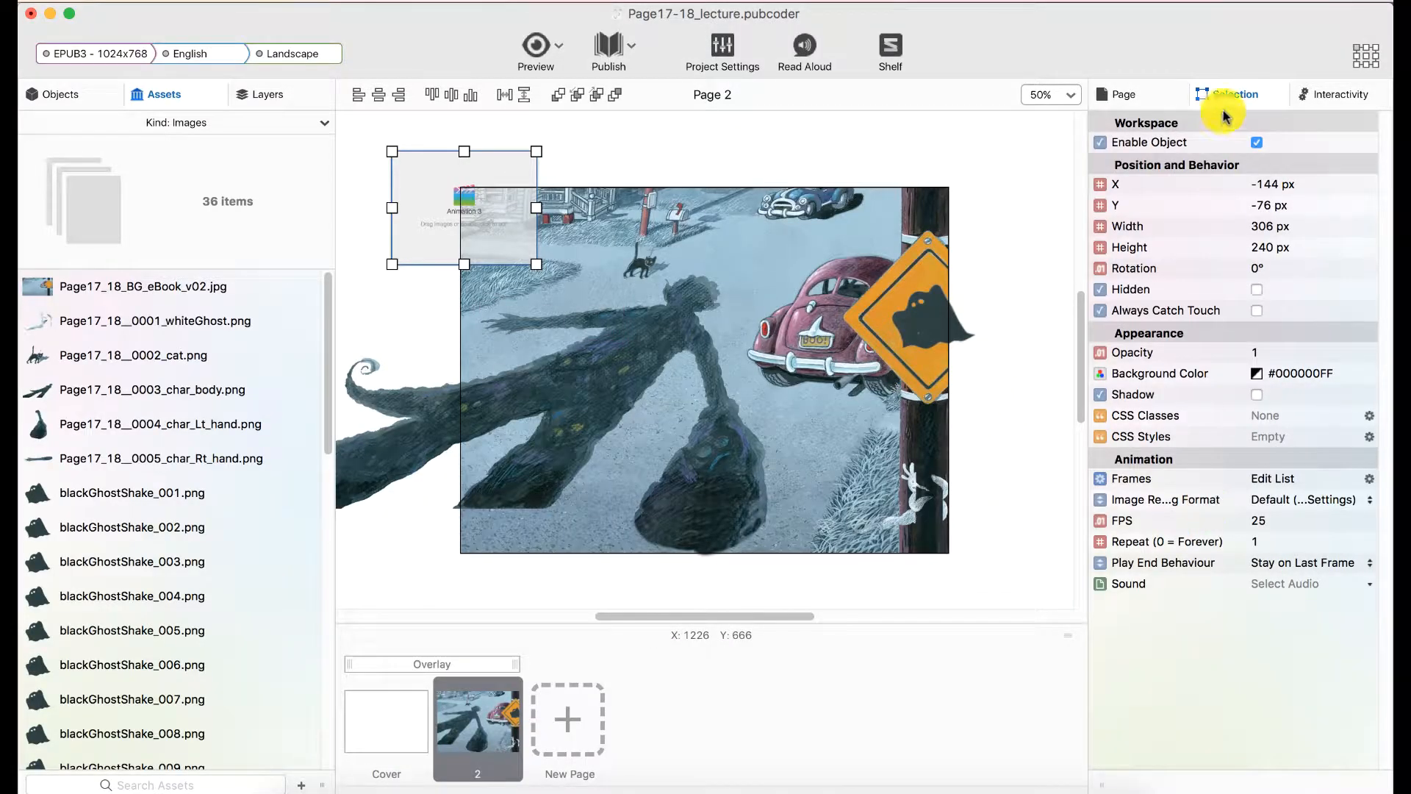
Step: Set the new animation object's width to 480 px, height to 320 px and frame rate to 24 FPS
click(1279, 223)
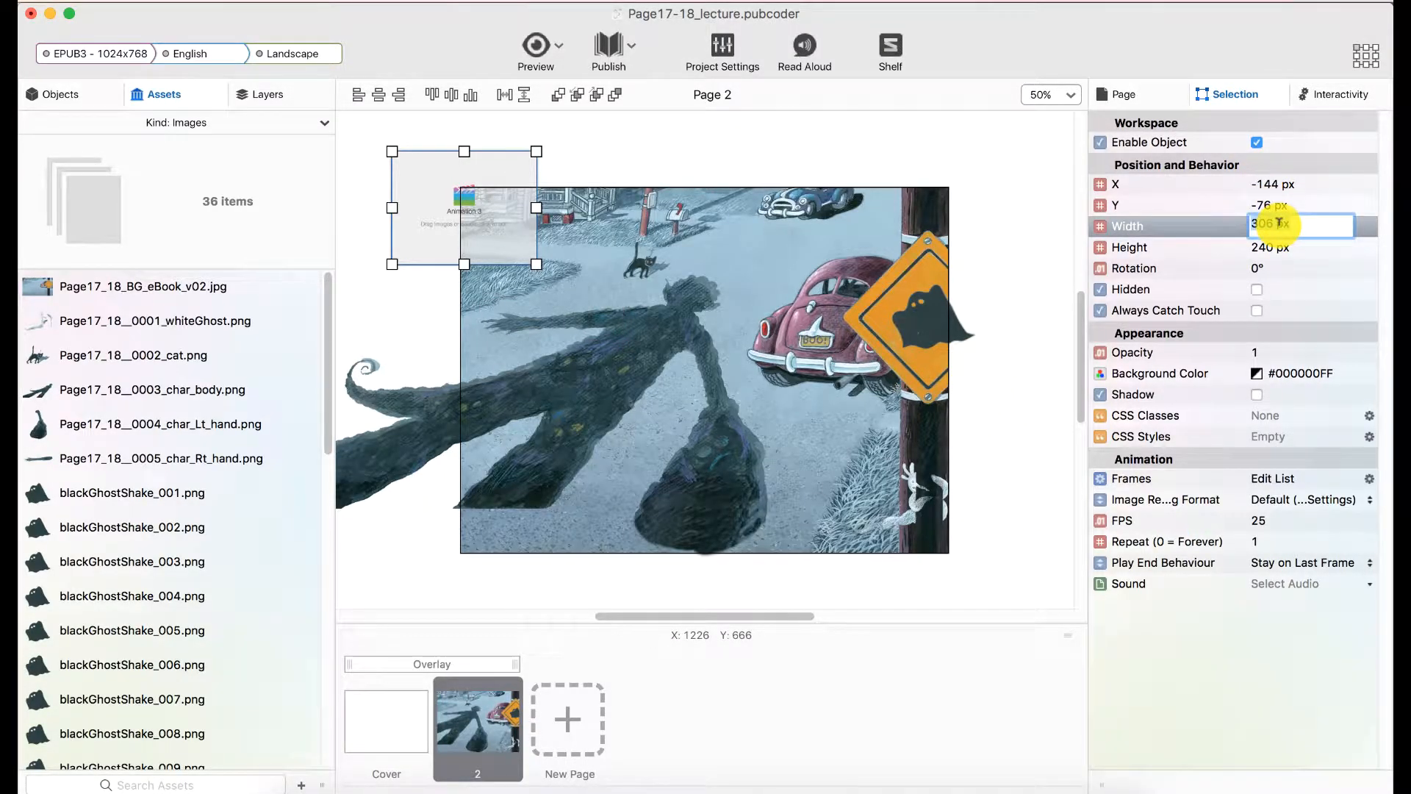
key(Tab)
text(32)
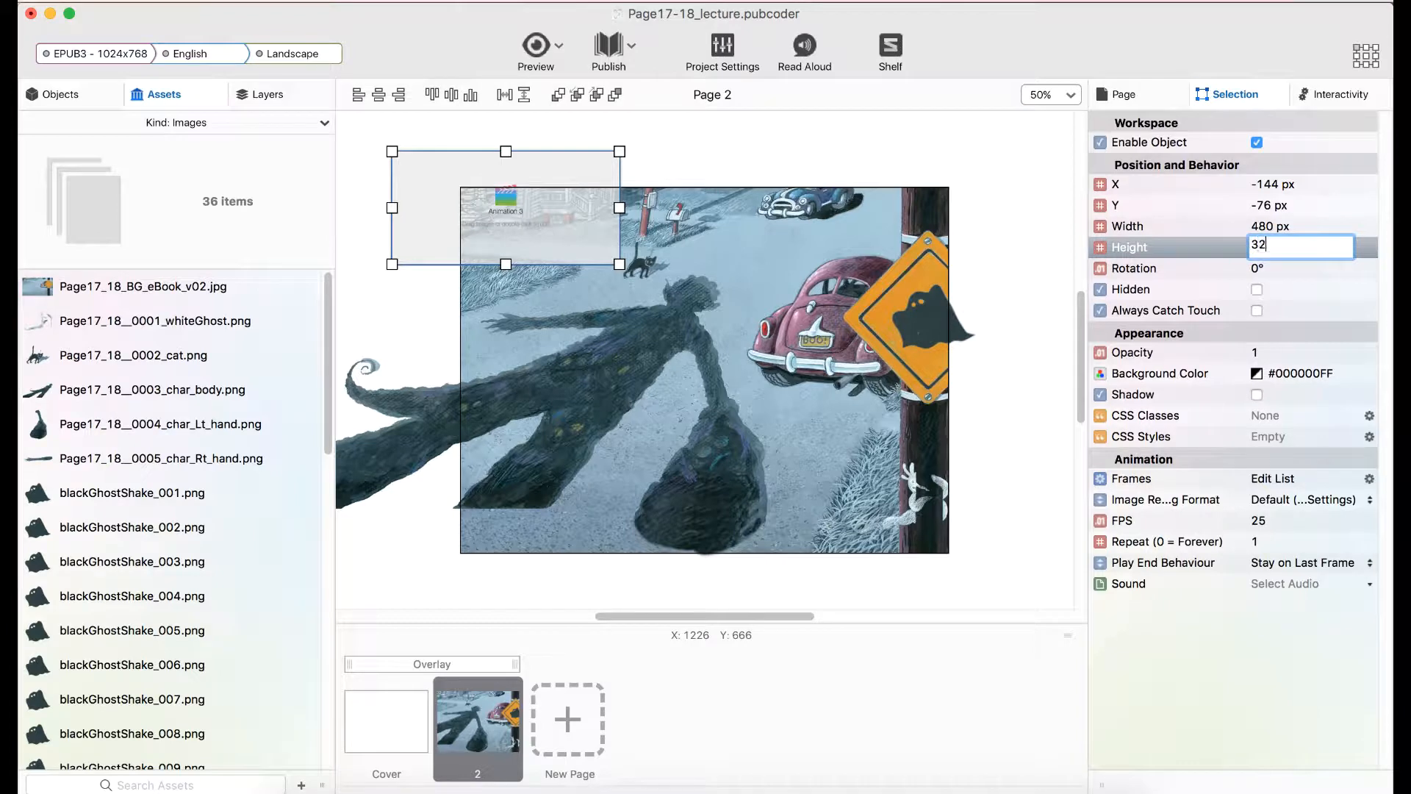
text(0)
key(Return)
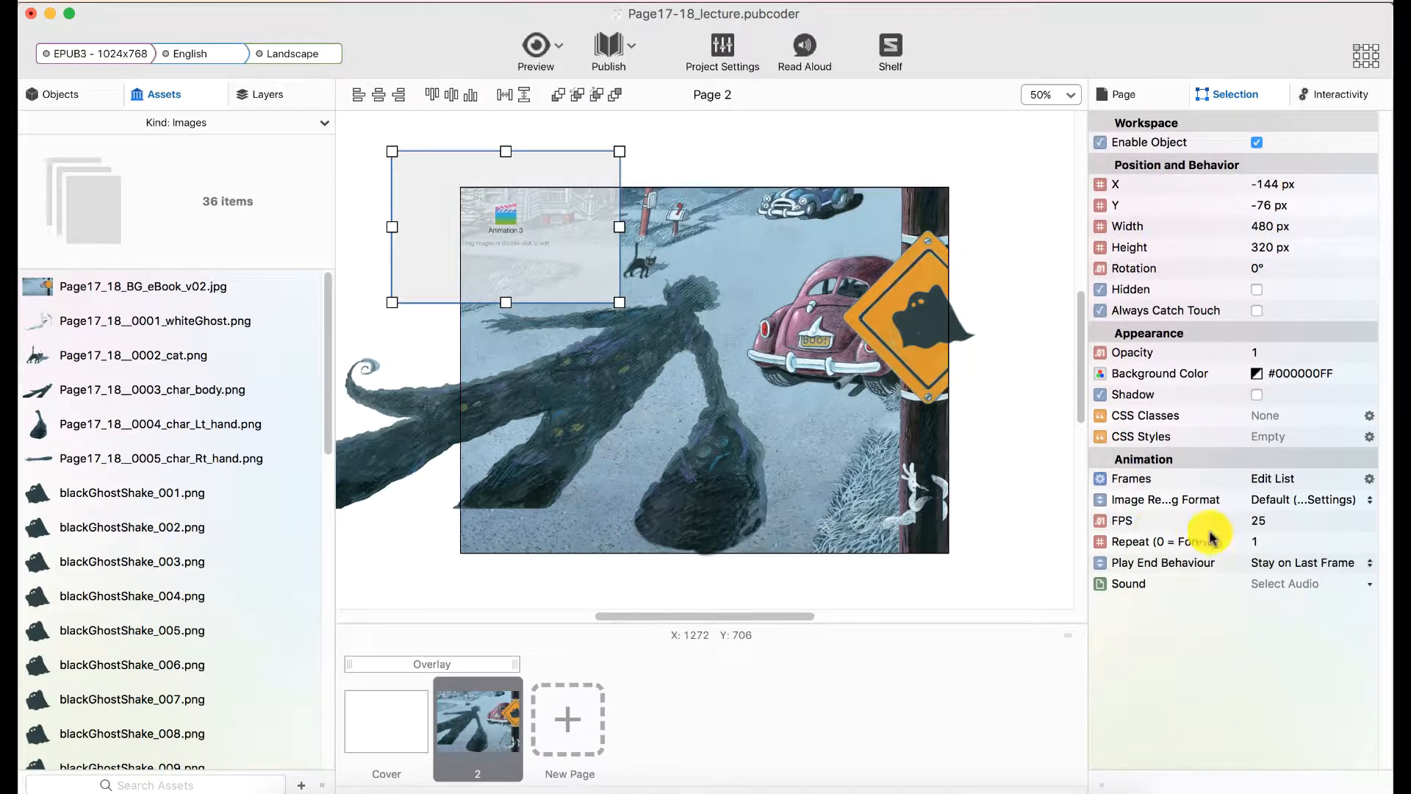
click(1275, 517)
key(Return)
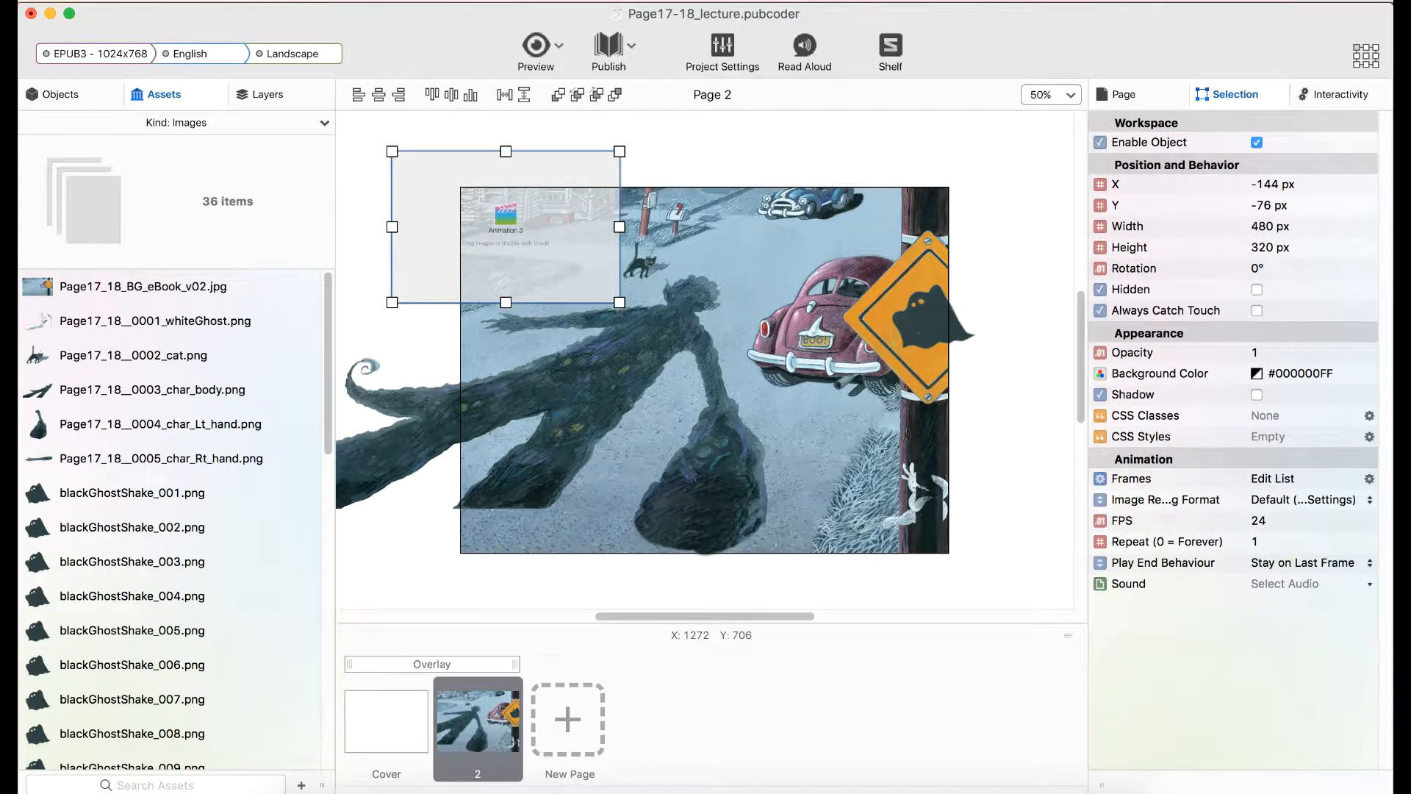
Step: Import whiteGhostShake_001.png through whiteGhostShake_015.png from the SEQ folder as the new animation's frames
click(1304, 500)
click(1301, 501)
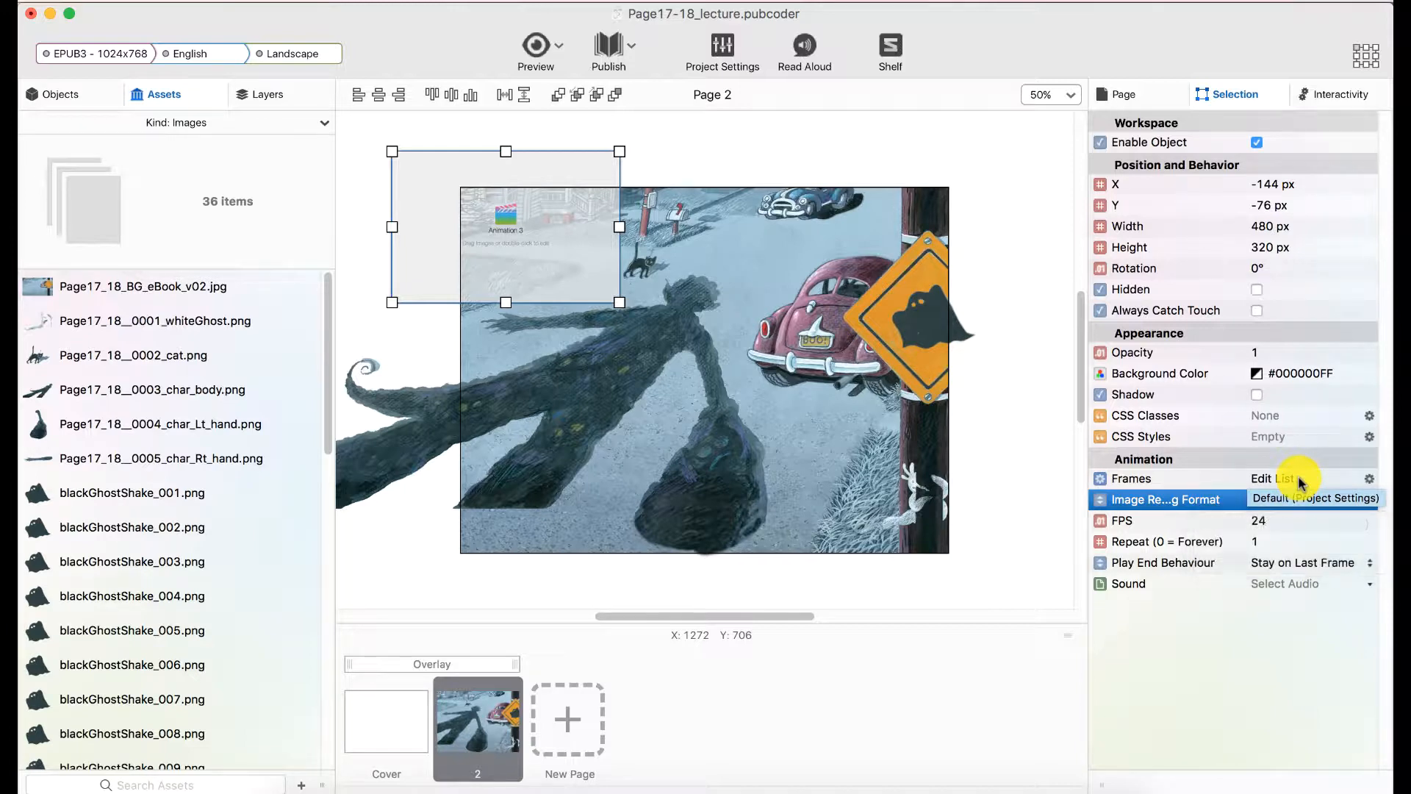
click(1297, 479)
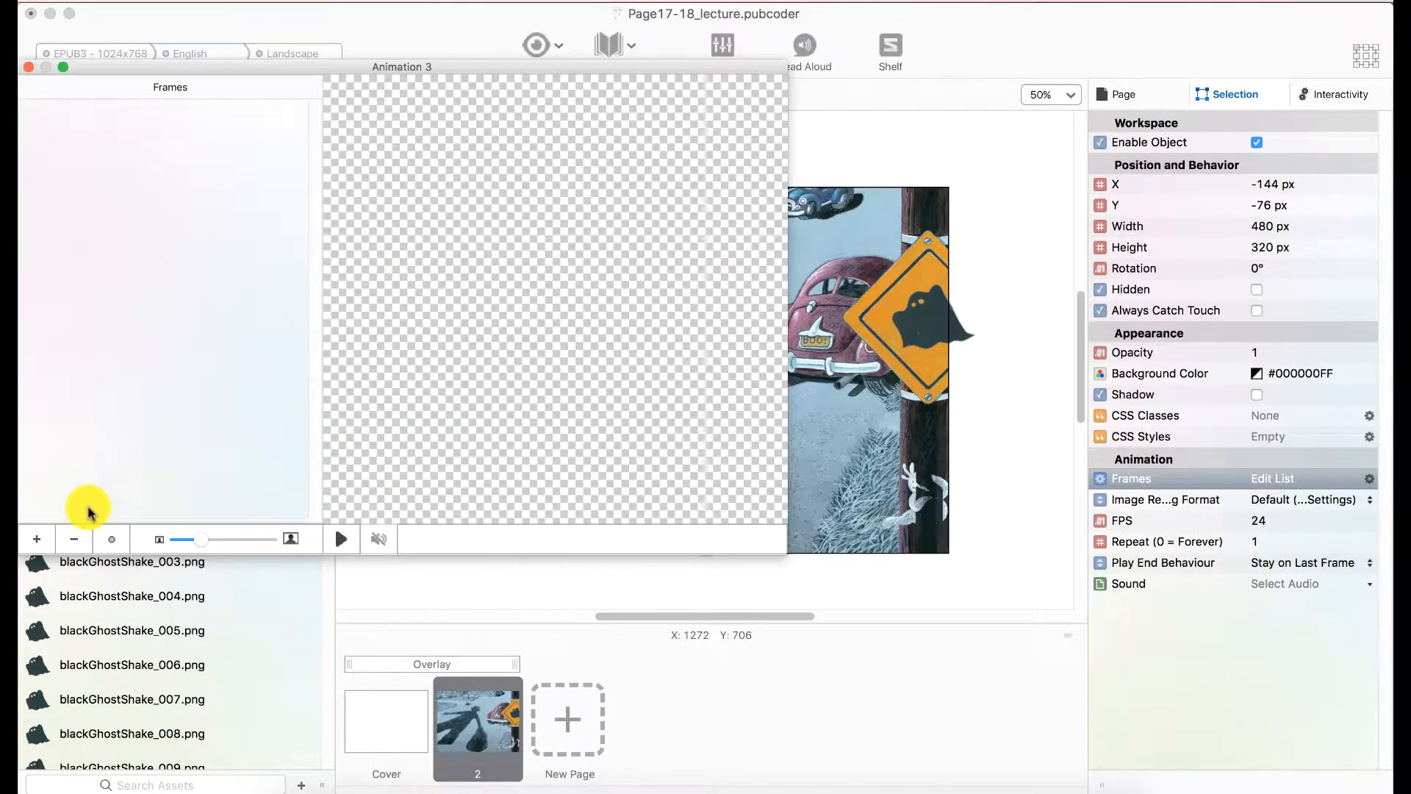
click(37, 539)
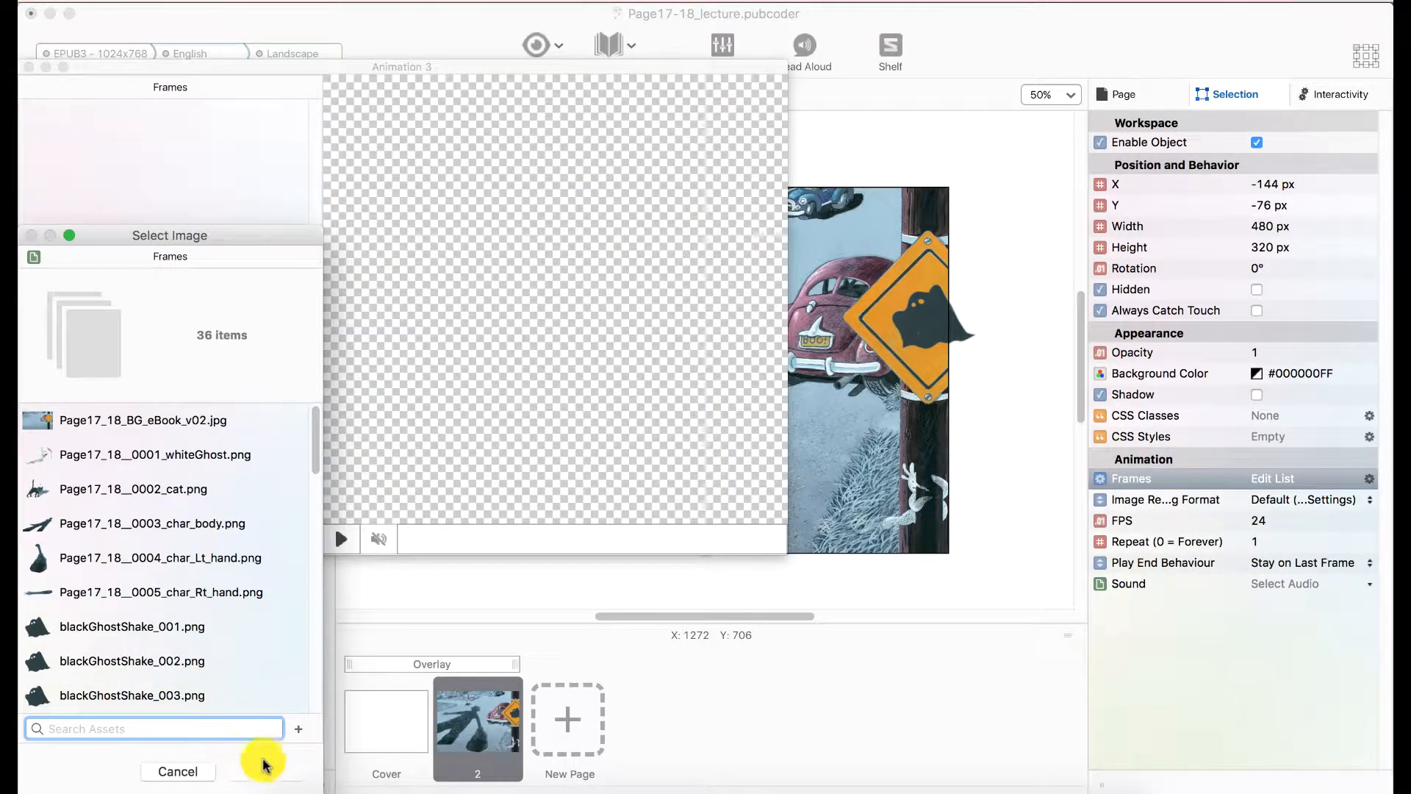
click(306, 728)
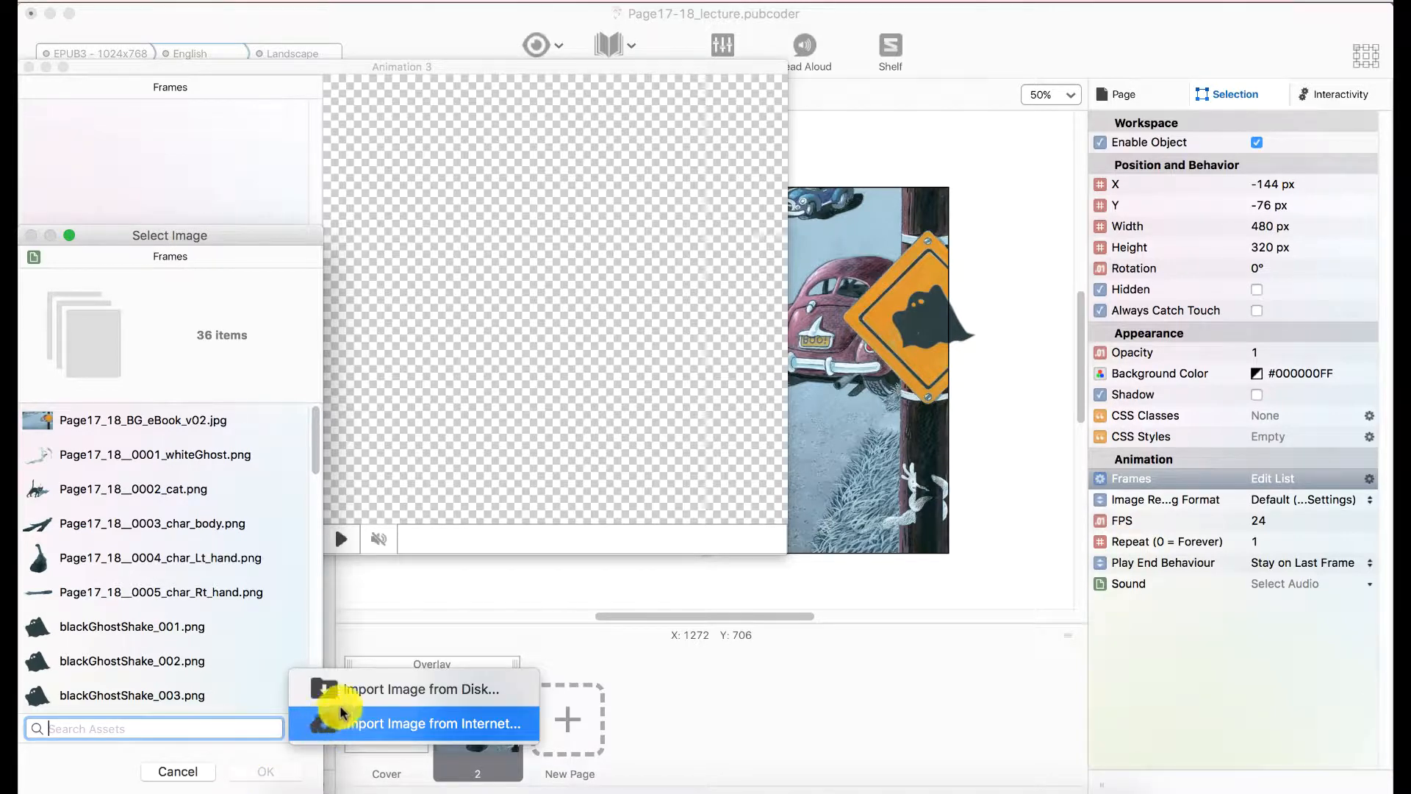
click(324, 685)
scroll(324, 456, down, 10)
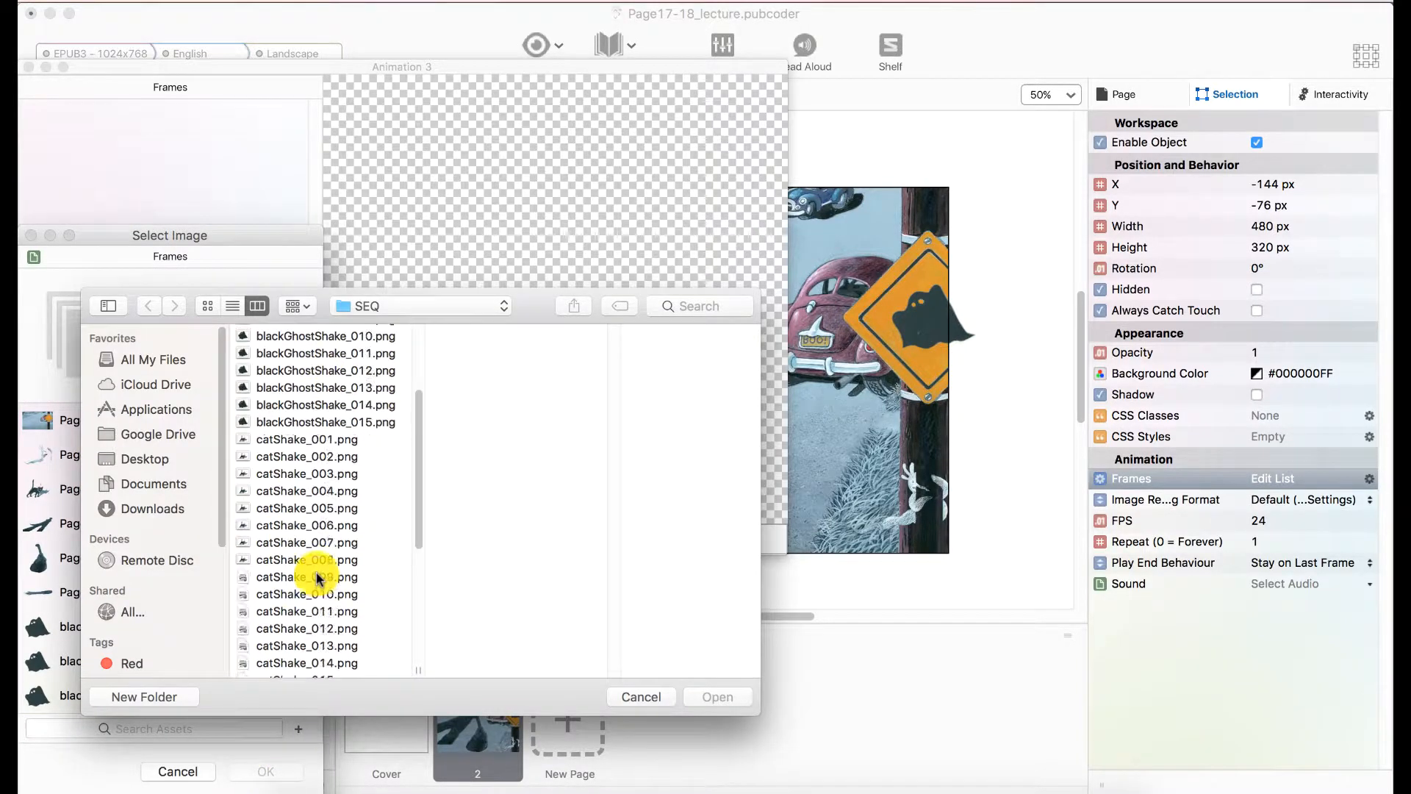
click(321, 430)
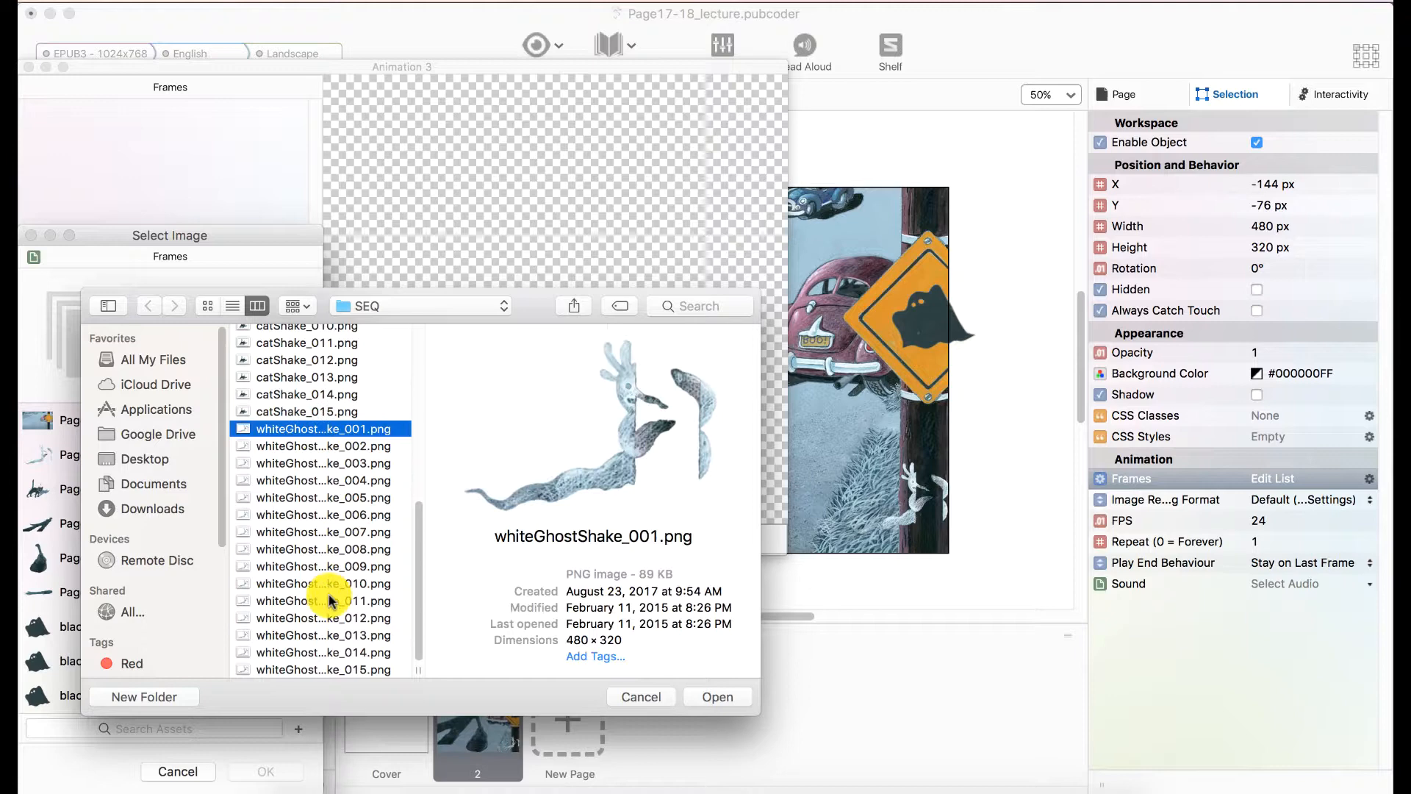
shift+click(334, 670)
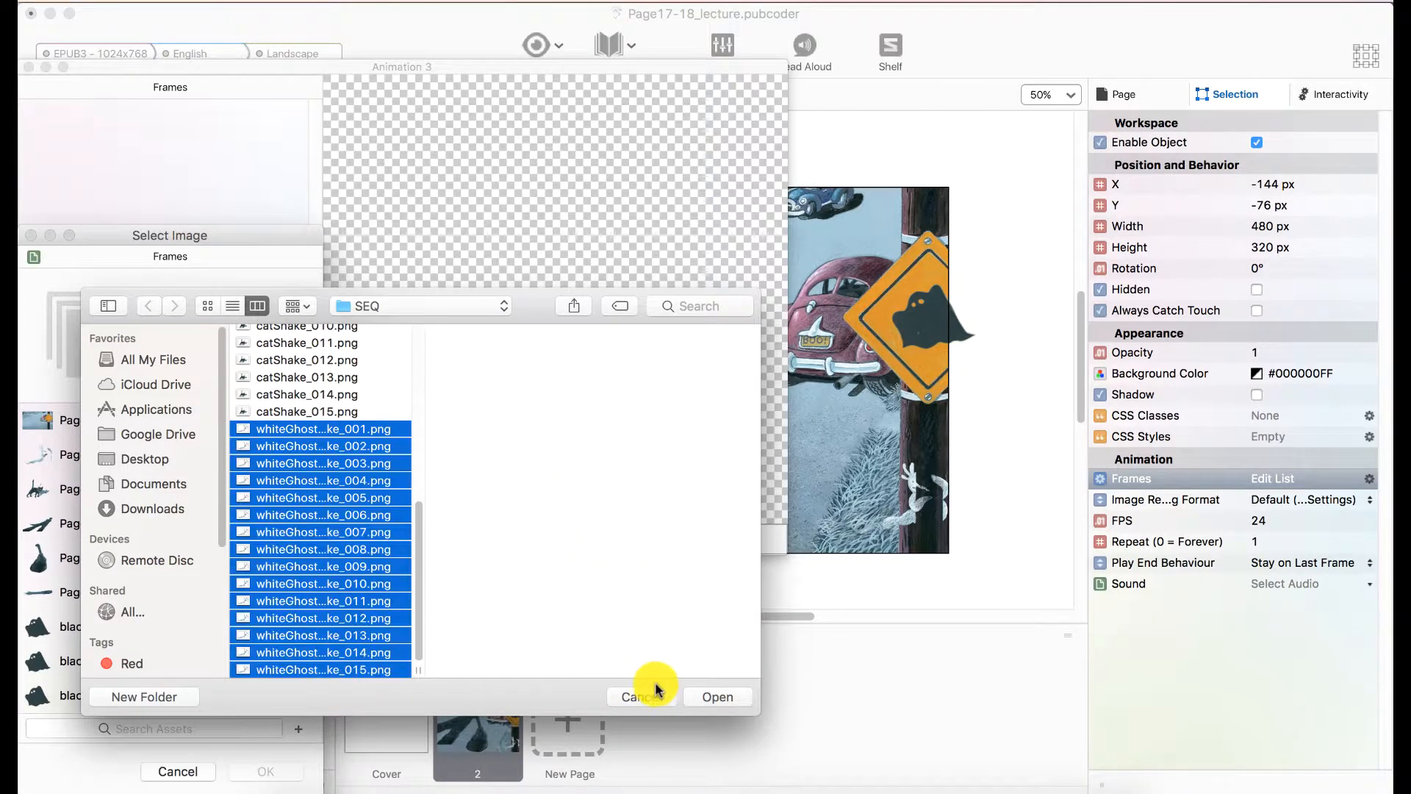
click(692, 685)
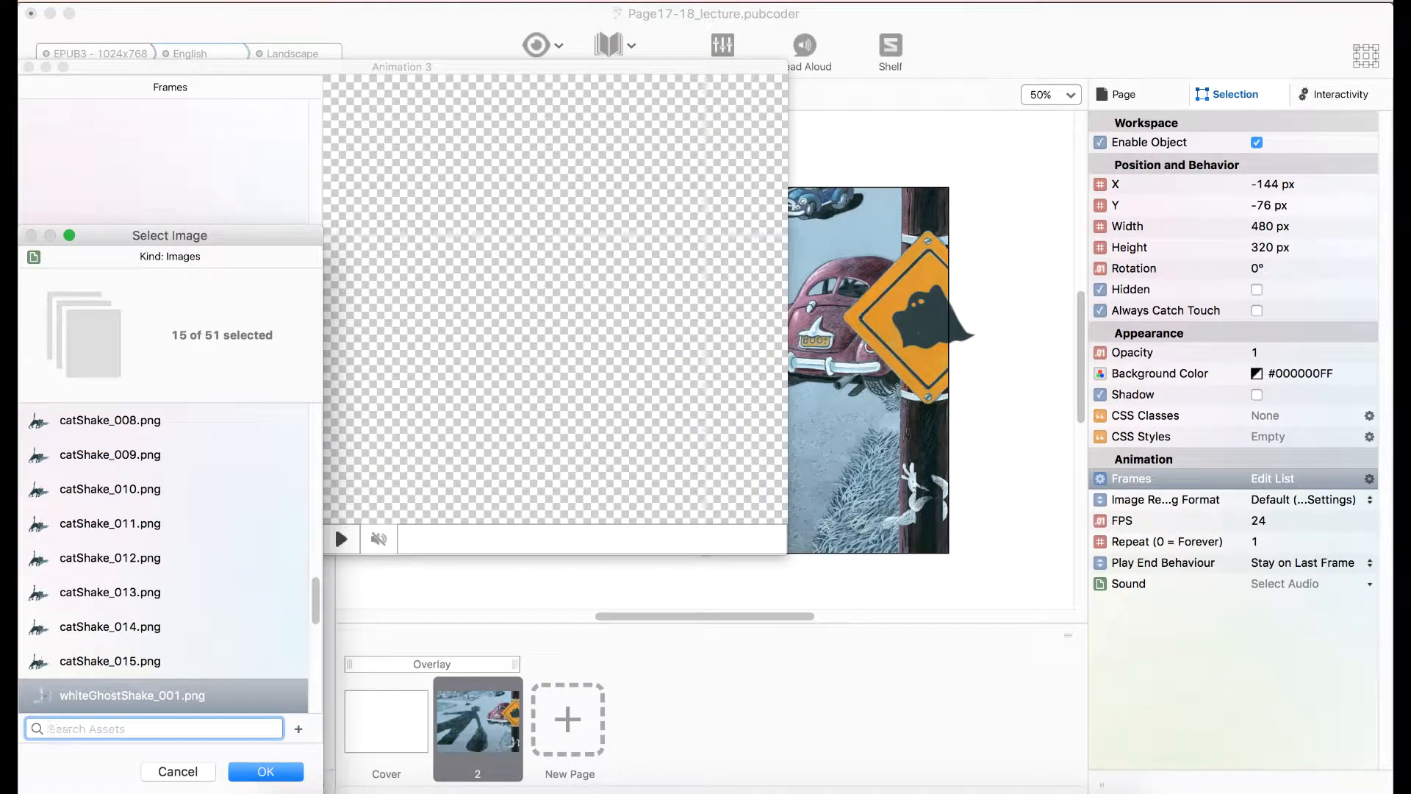
click(266, 772)
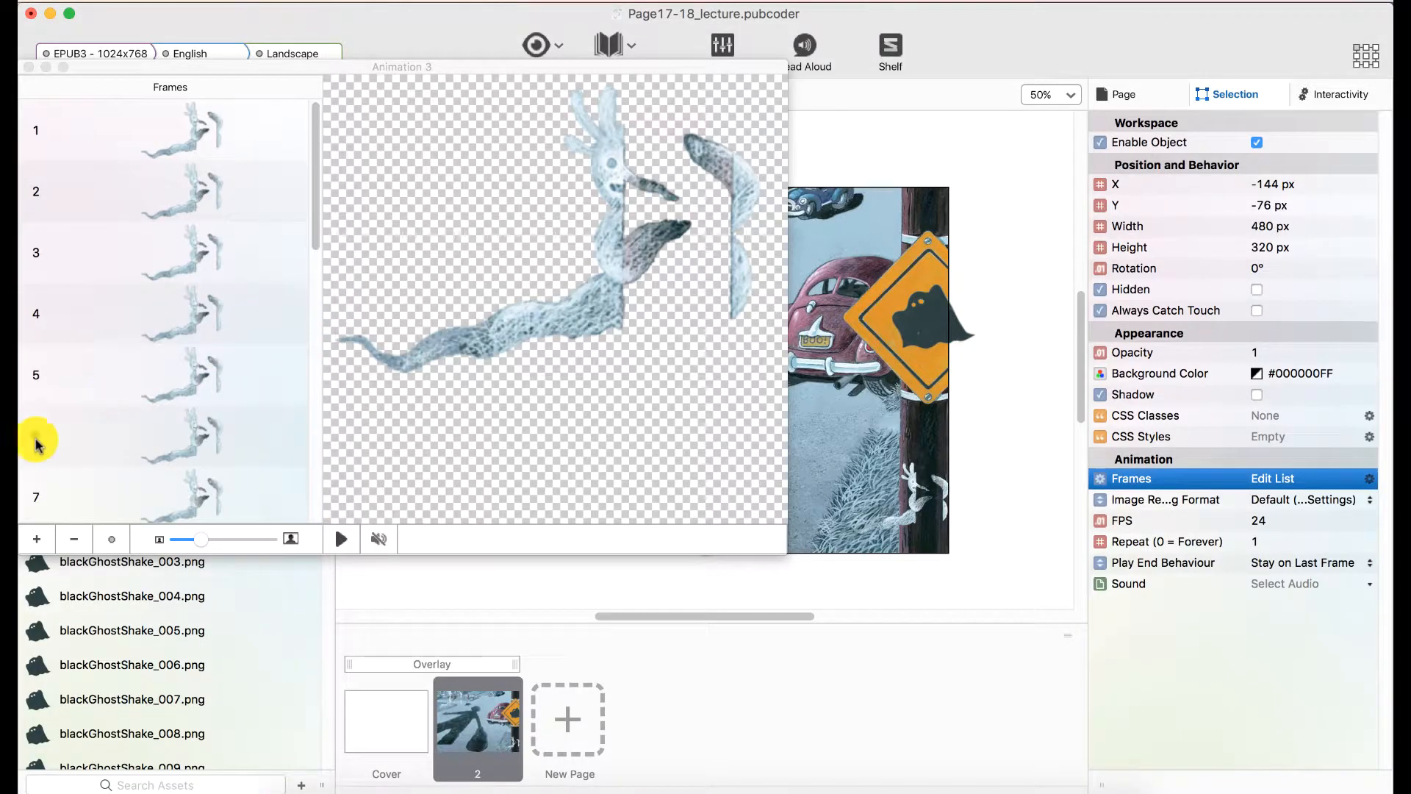
click(29, 67)
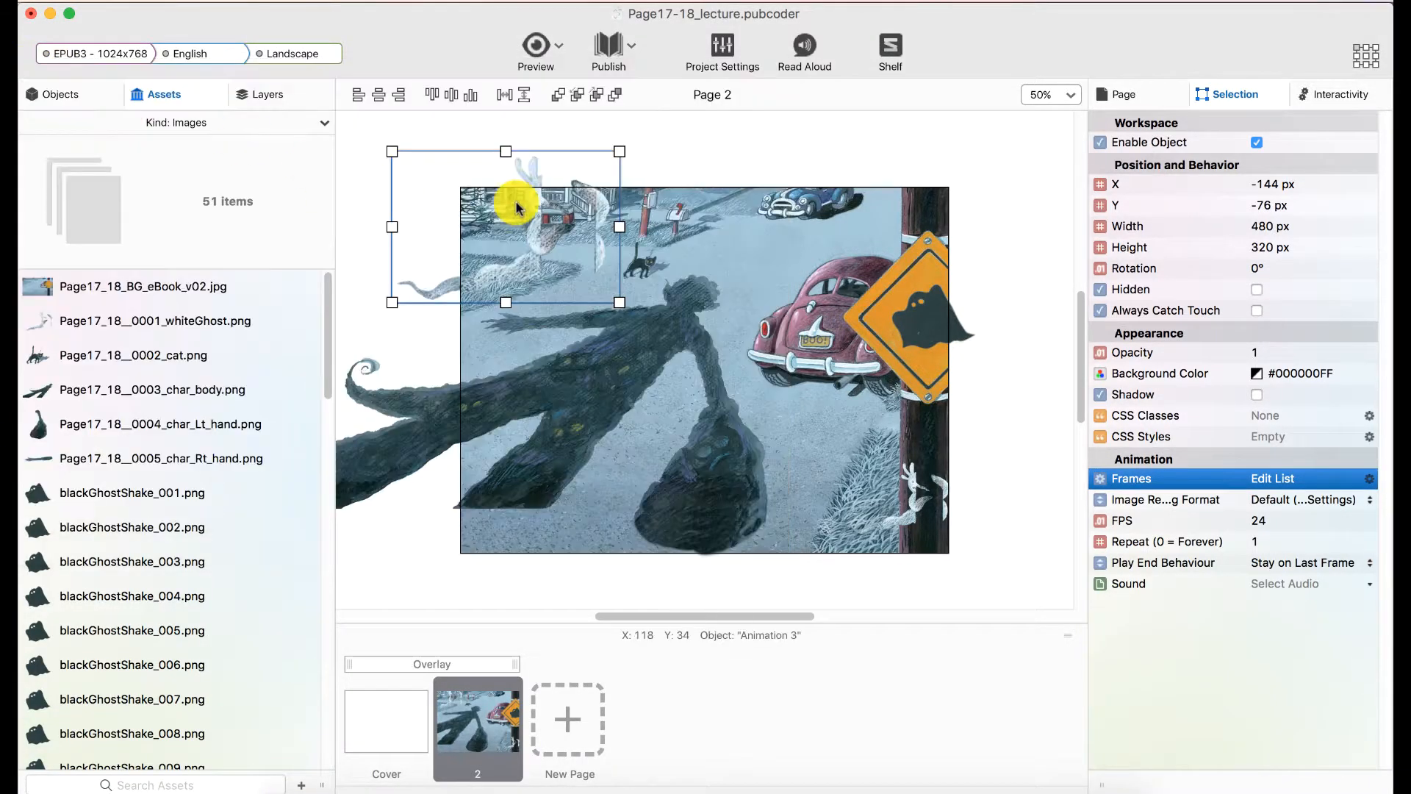
Step: Delete the static white ghost image (Image 6) and move the white ghost animation to X 601, Y 458 px around the pole
click(247, 98)
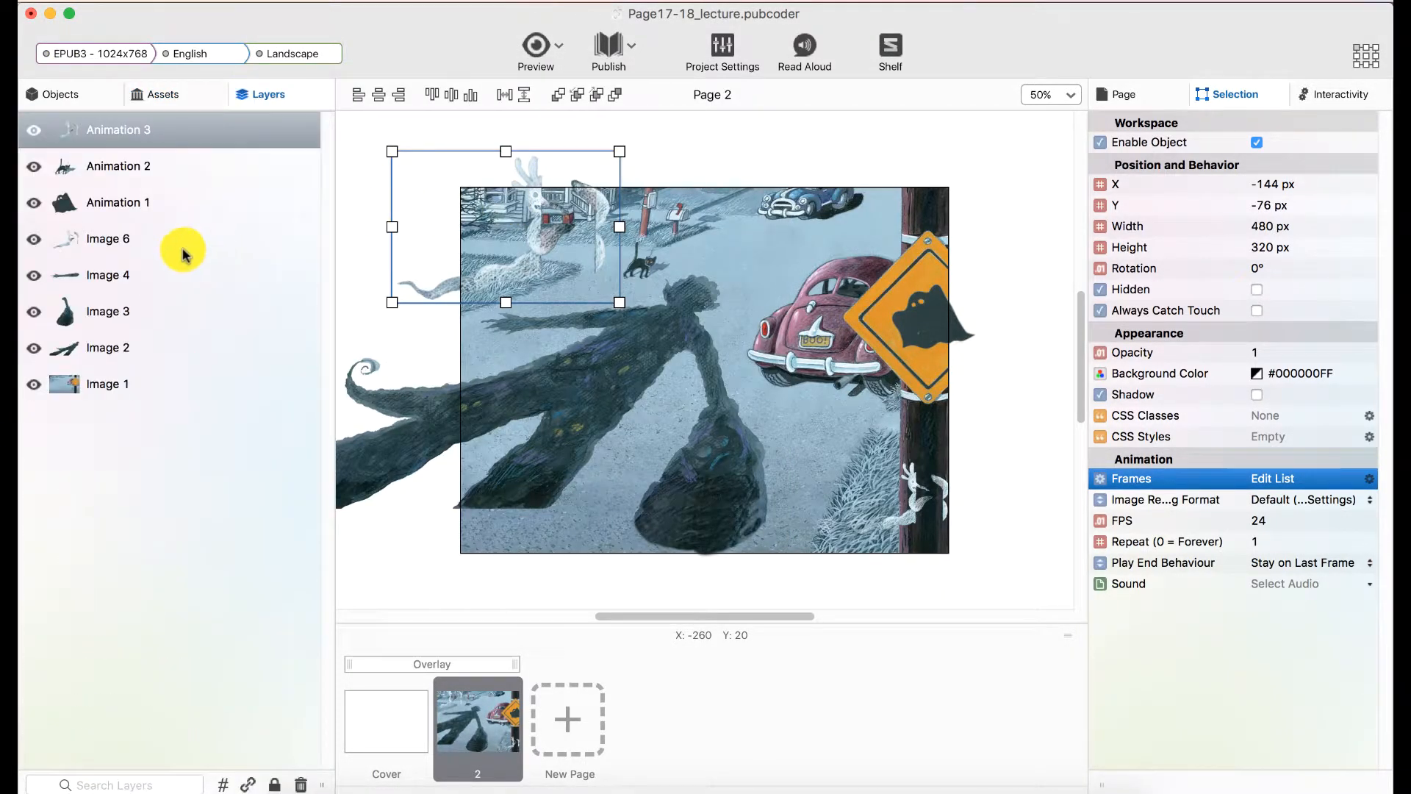
click(120, 130)
drag(525, 287, 761, 577)
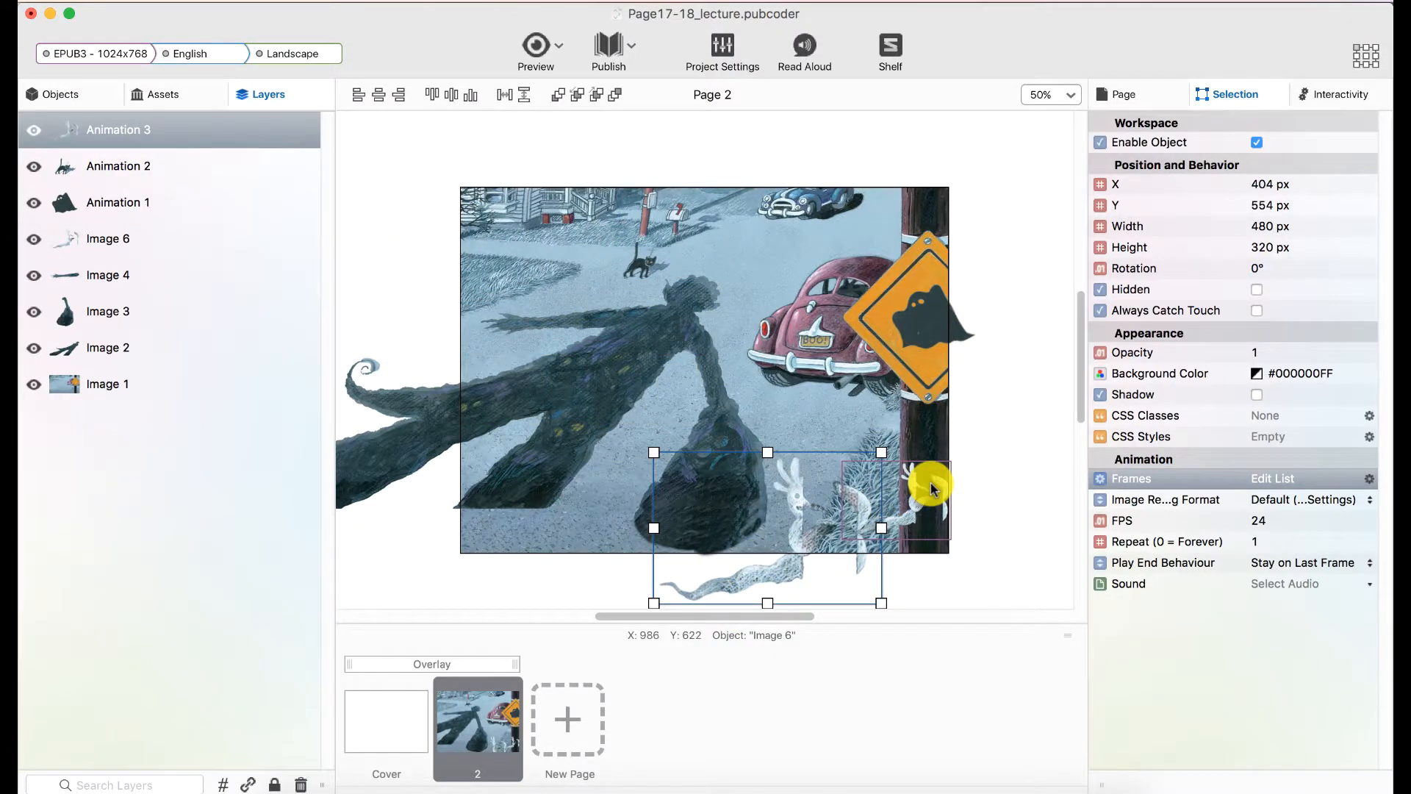
click(938, 492)
key(Delete)
drag(851, 507, 943, 472)
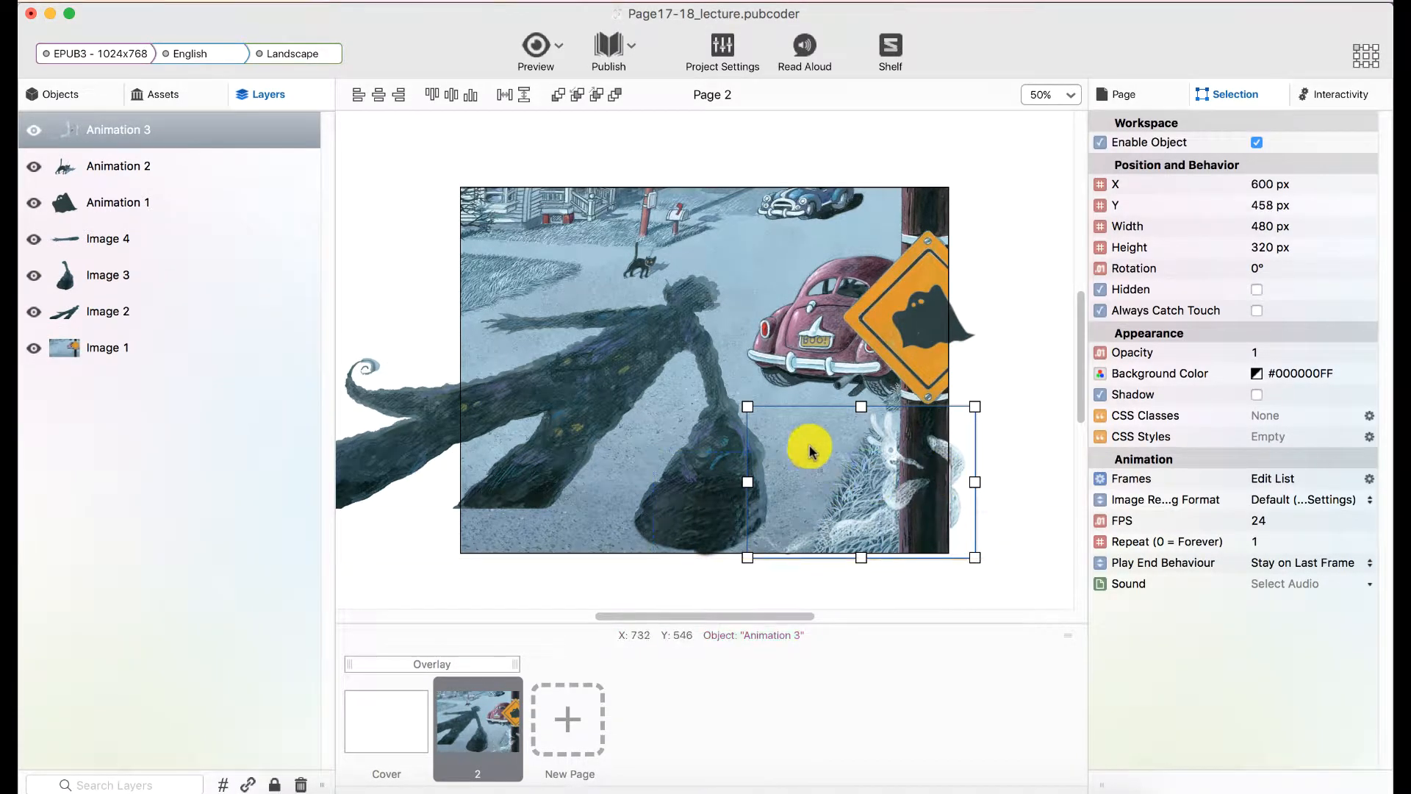
key(Left)
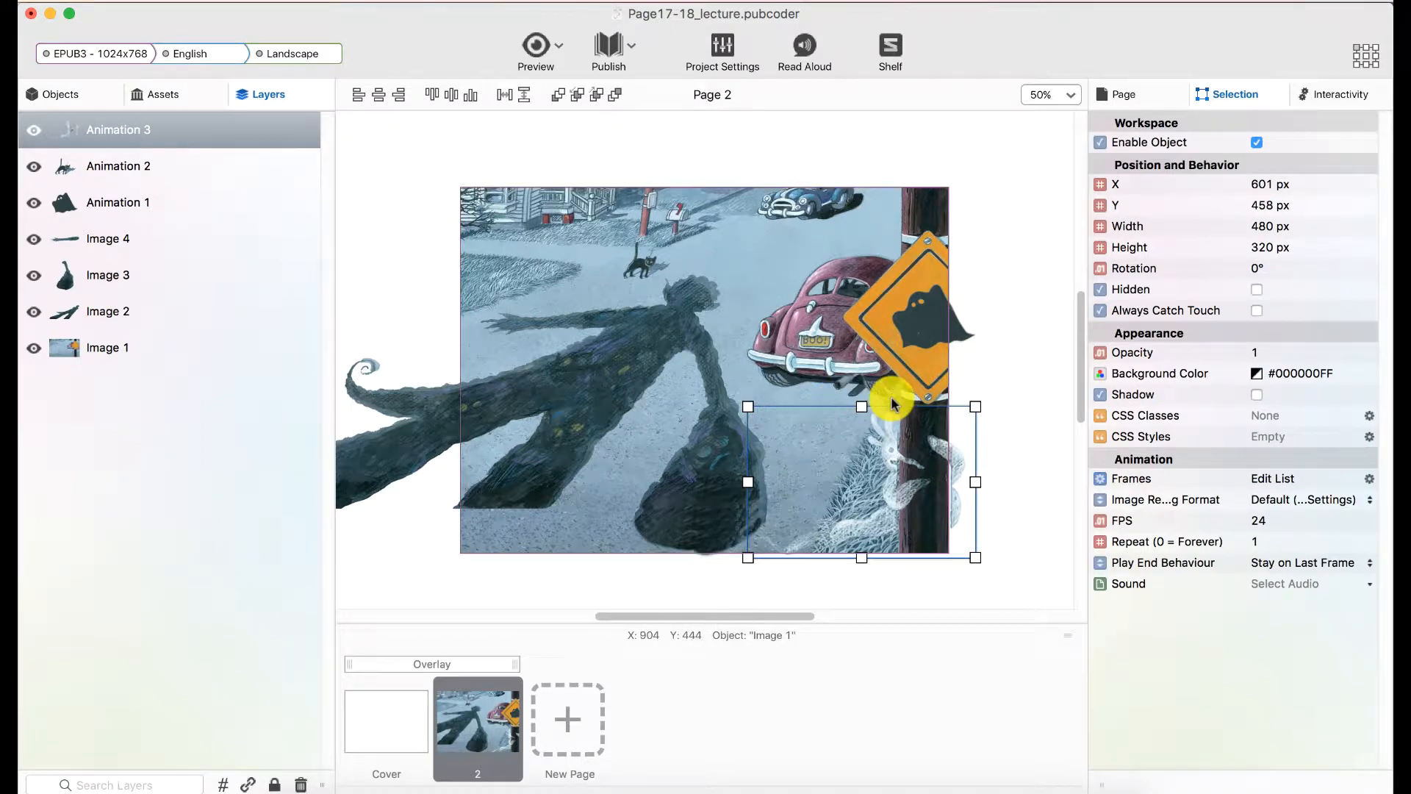
Step: Link the shadow figure's body and hand layers, Image 2, Image 3 and Image 4, together
click(643, 269)
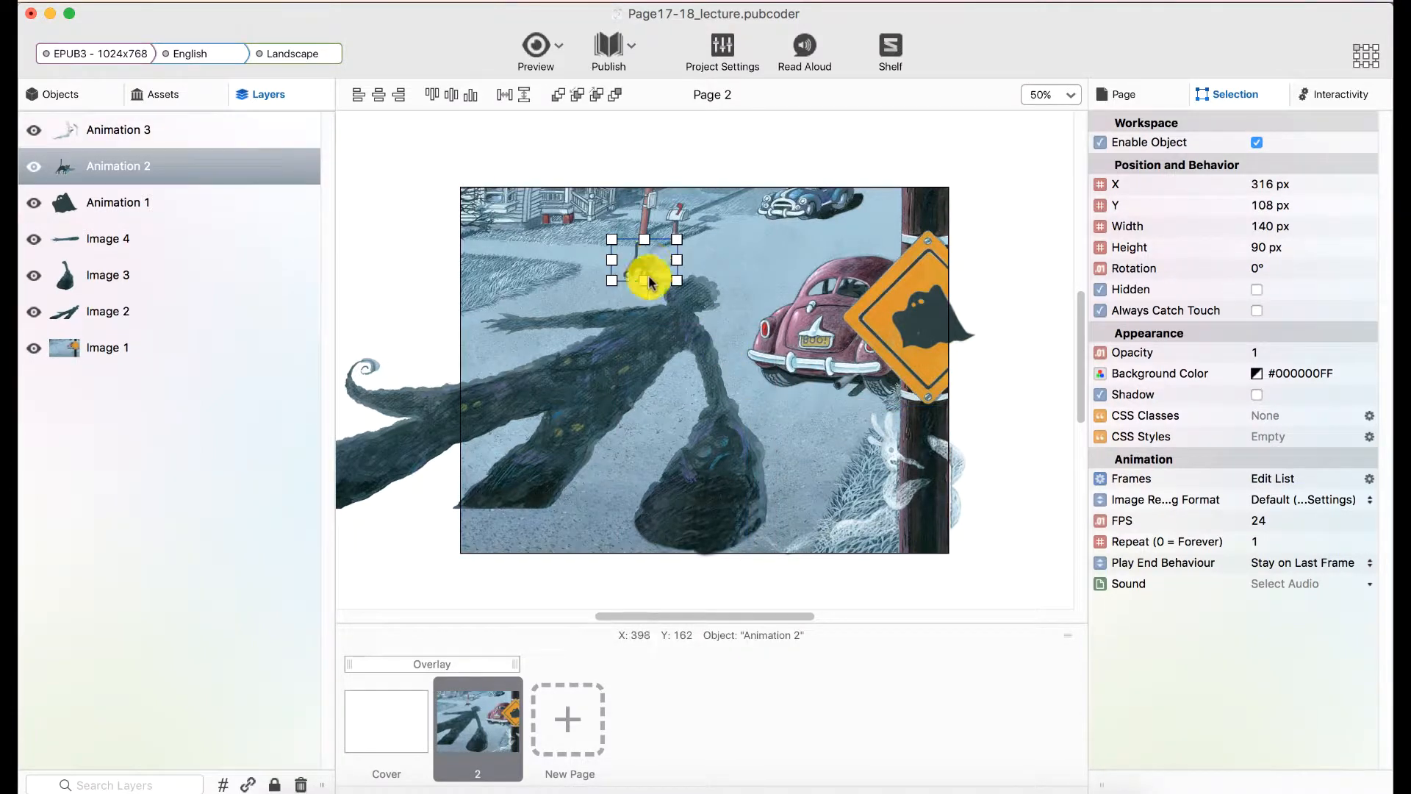
click(583, 377)
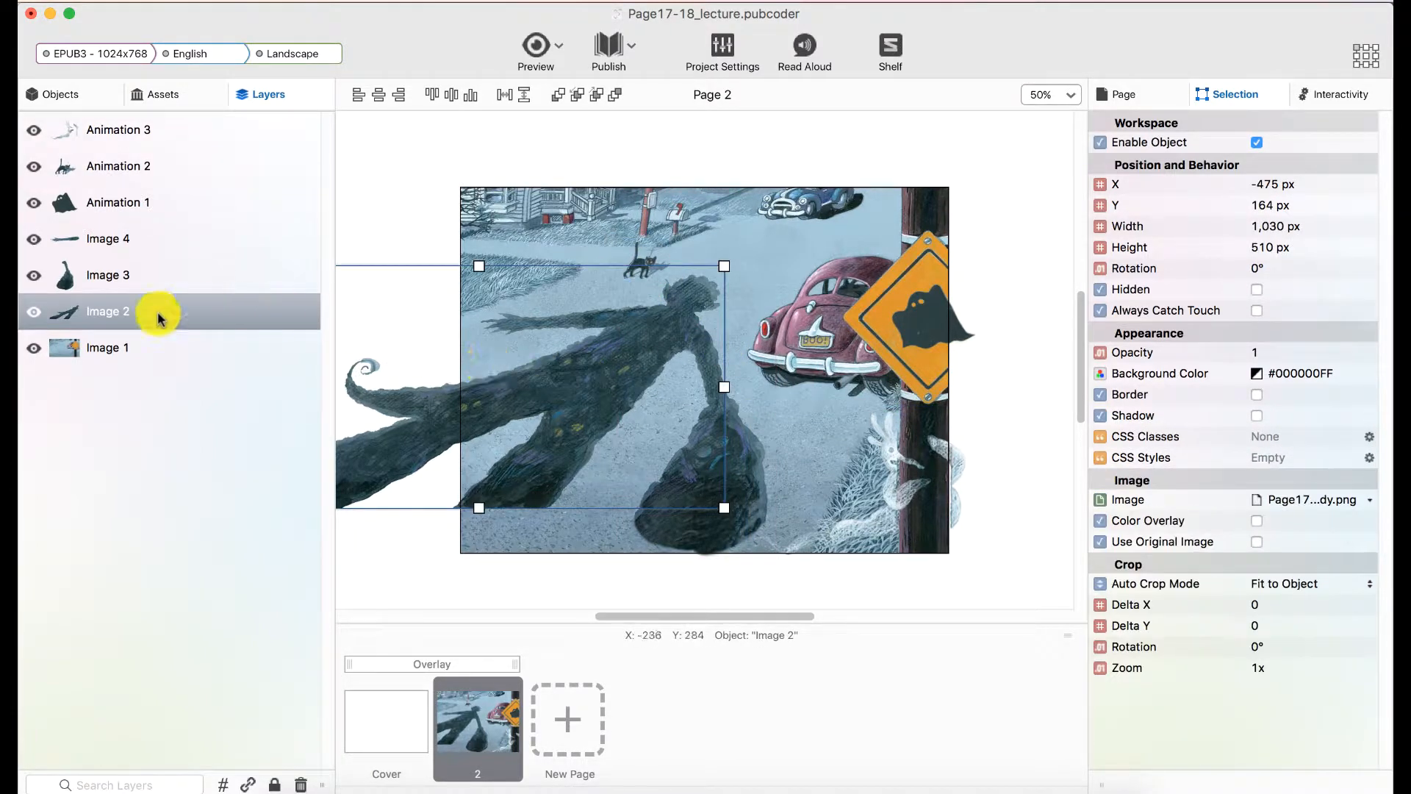
shift+click(109, 243)
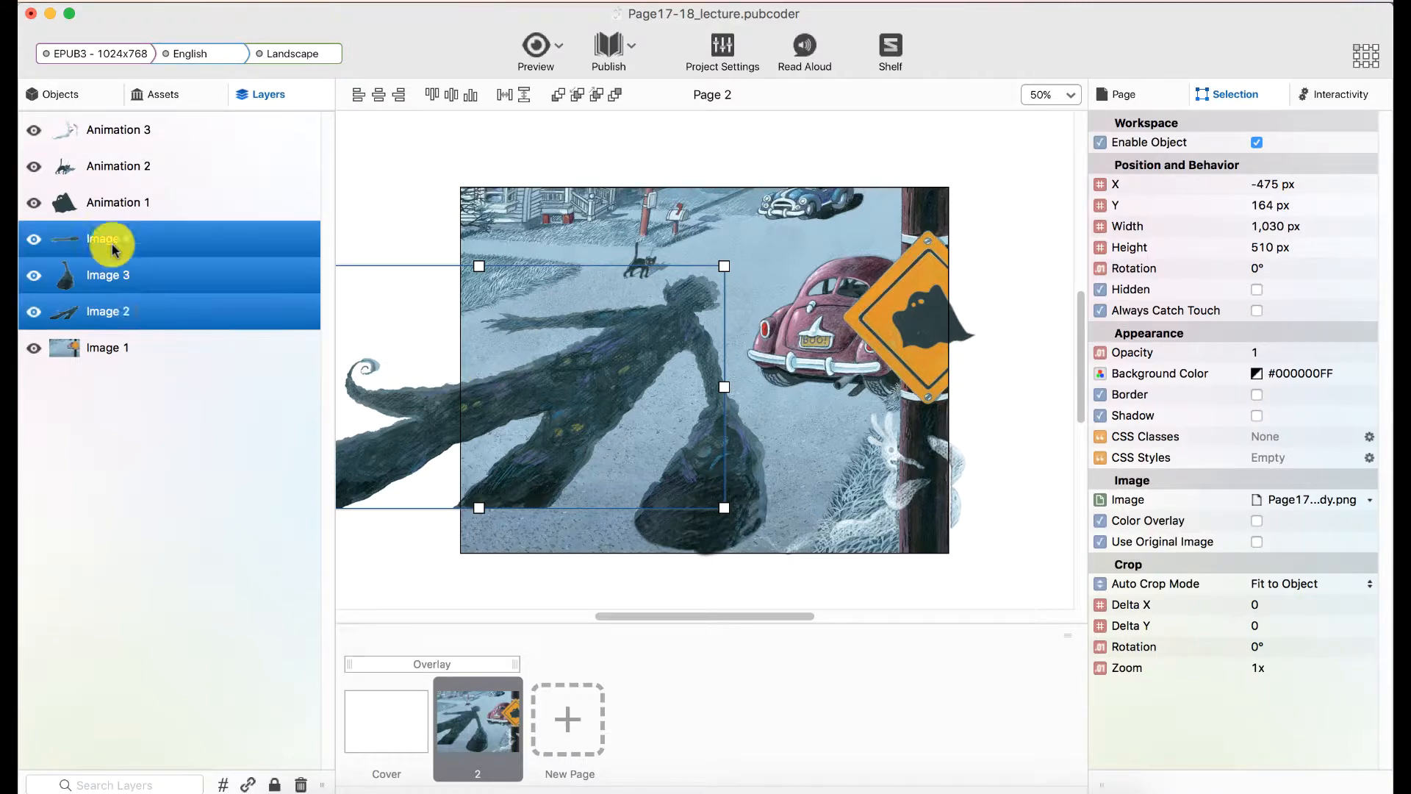
click(248, 785)
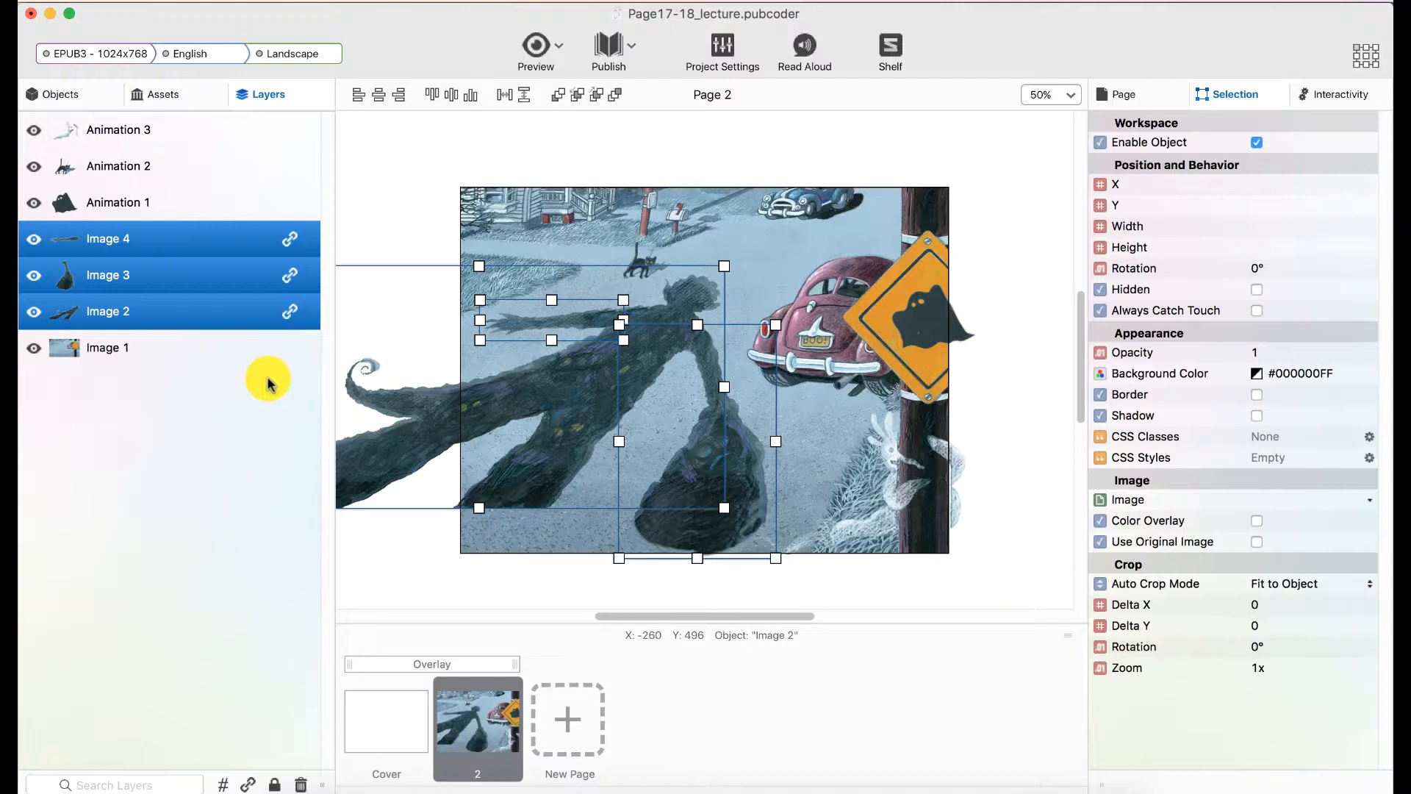
Step: Move the linked shadow figure down the page so its body image sits at about X -469, Y 257 px, and deselect it
click(147, 204)
click(134, 236)
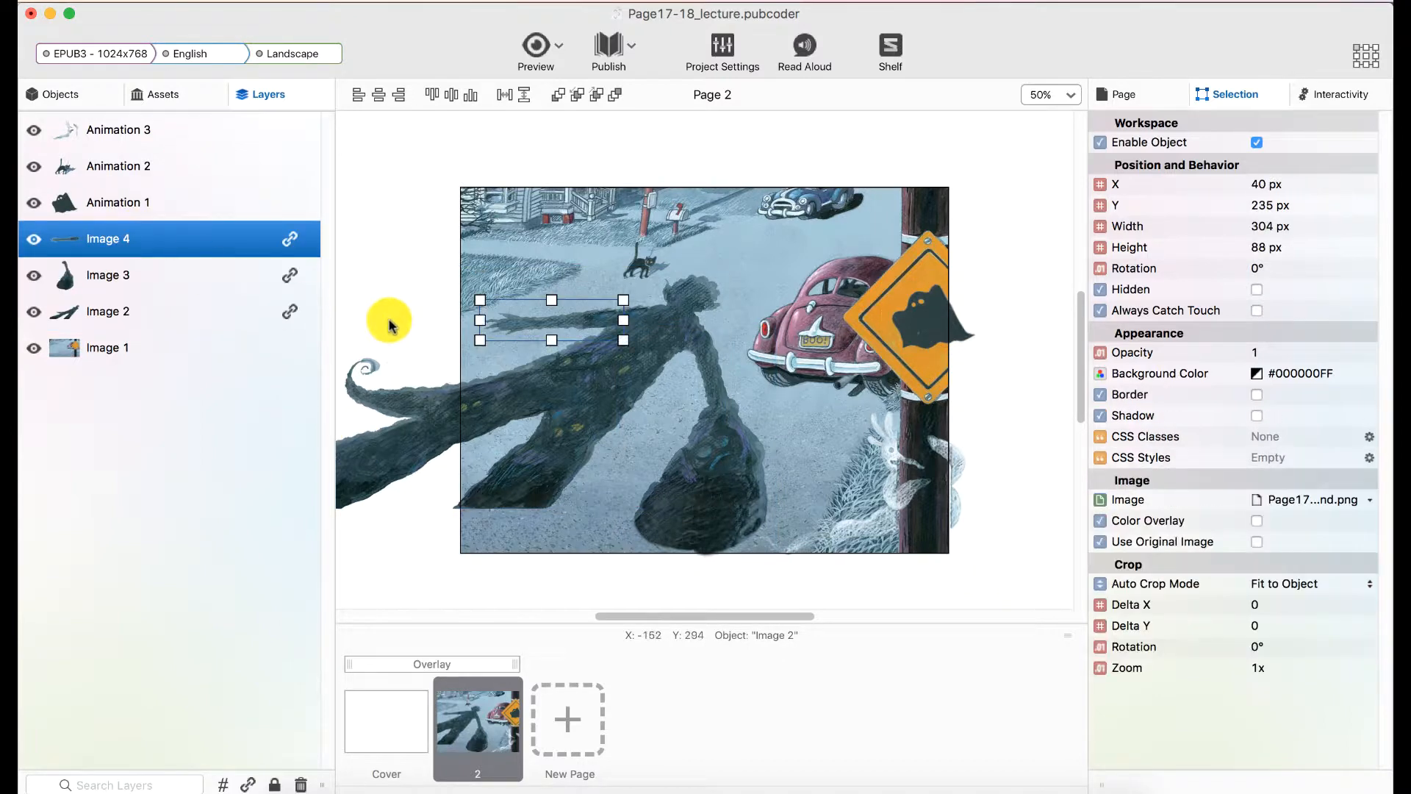
drag(578, 378, 550, 425)
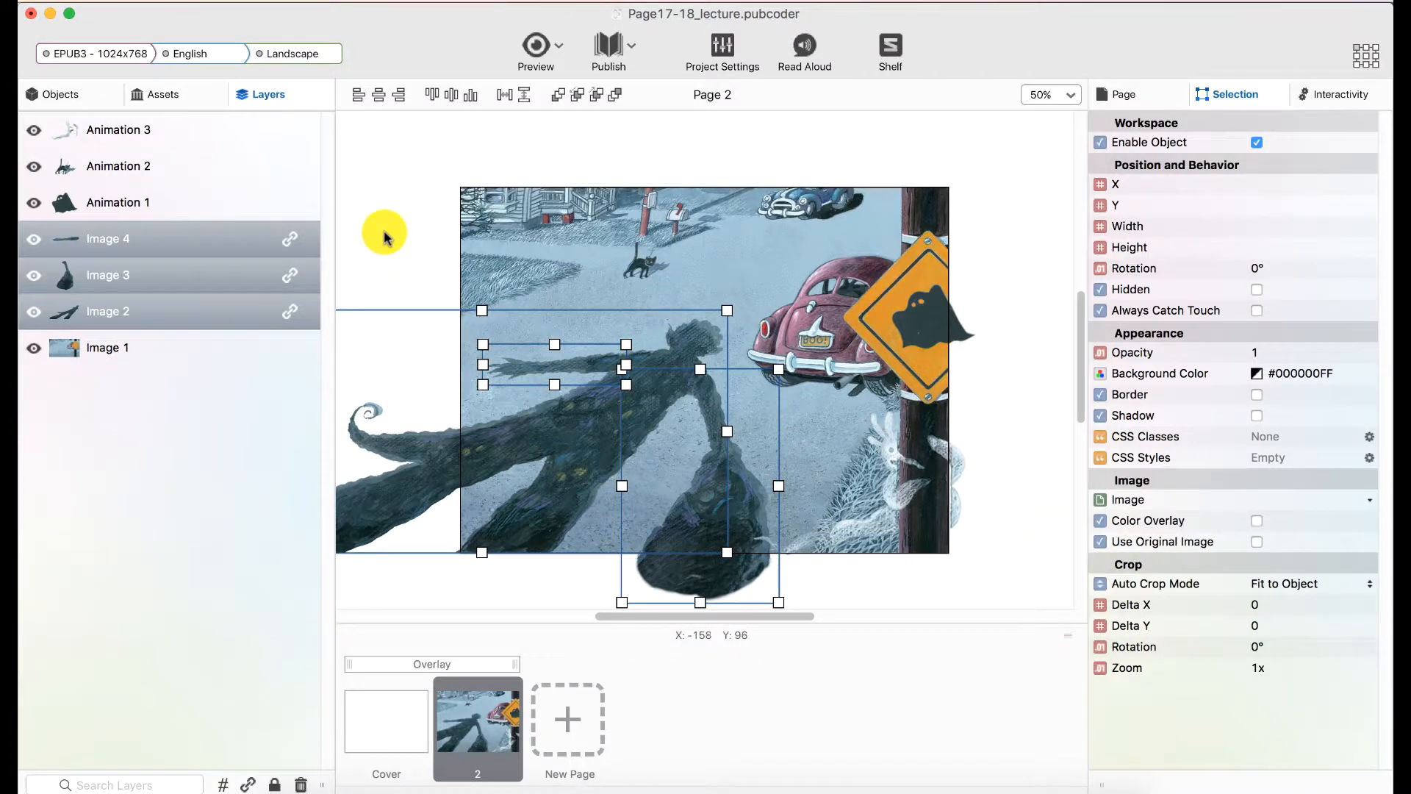
click(378, 230)
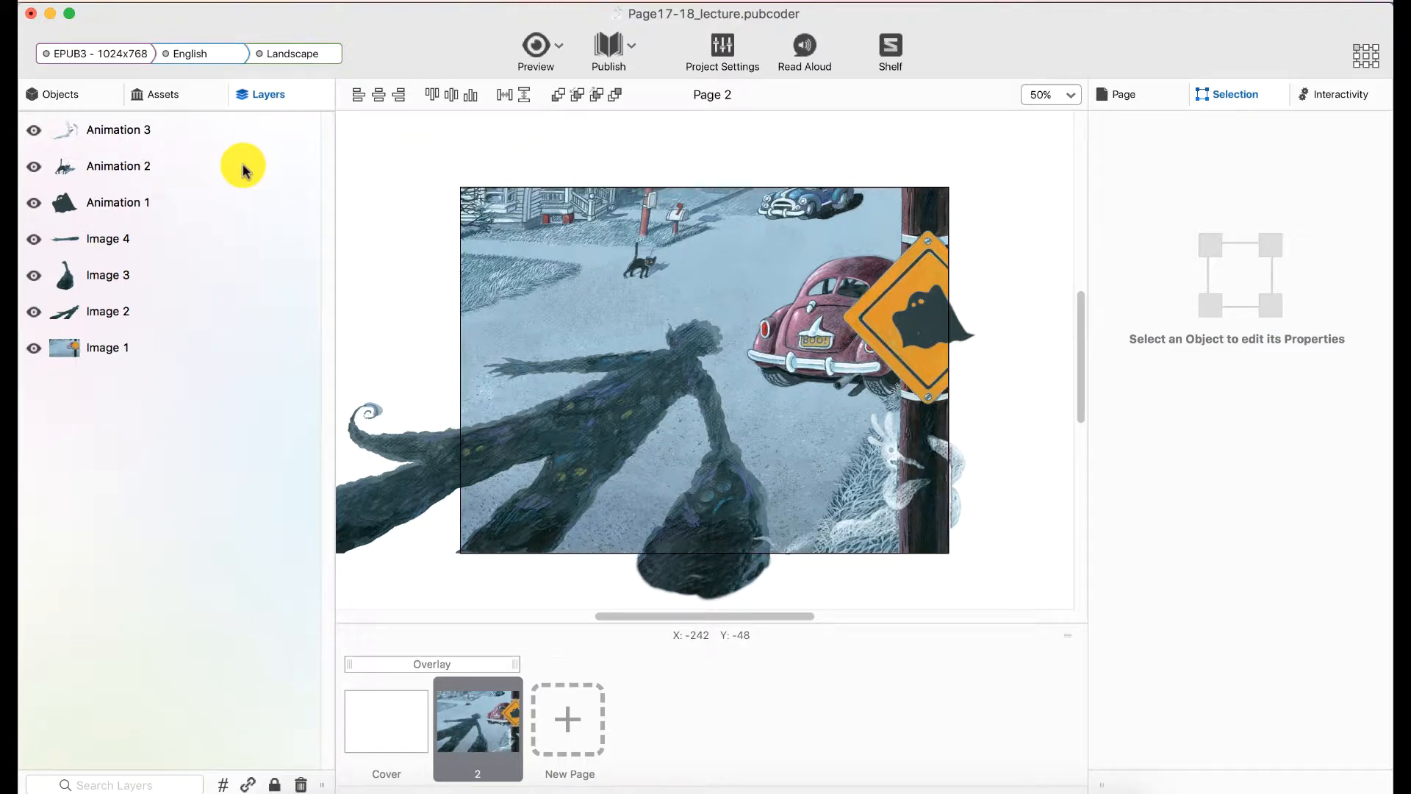
Step: Rename the background layer Image 1 as BG
click(123, 350)
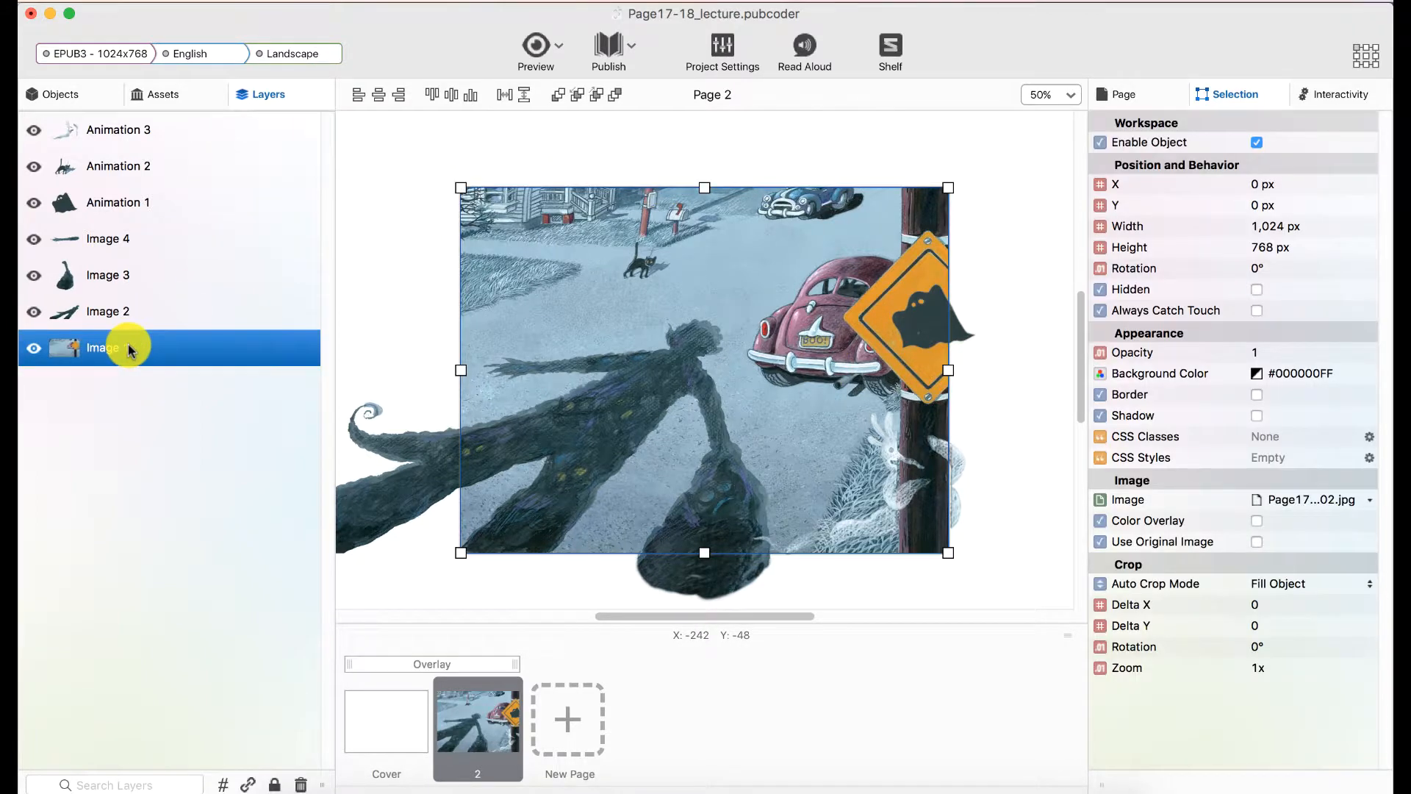
double_click(112, 350)
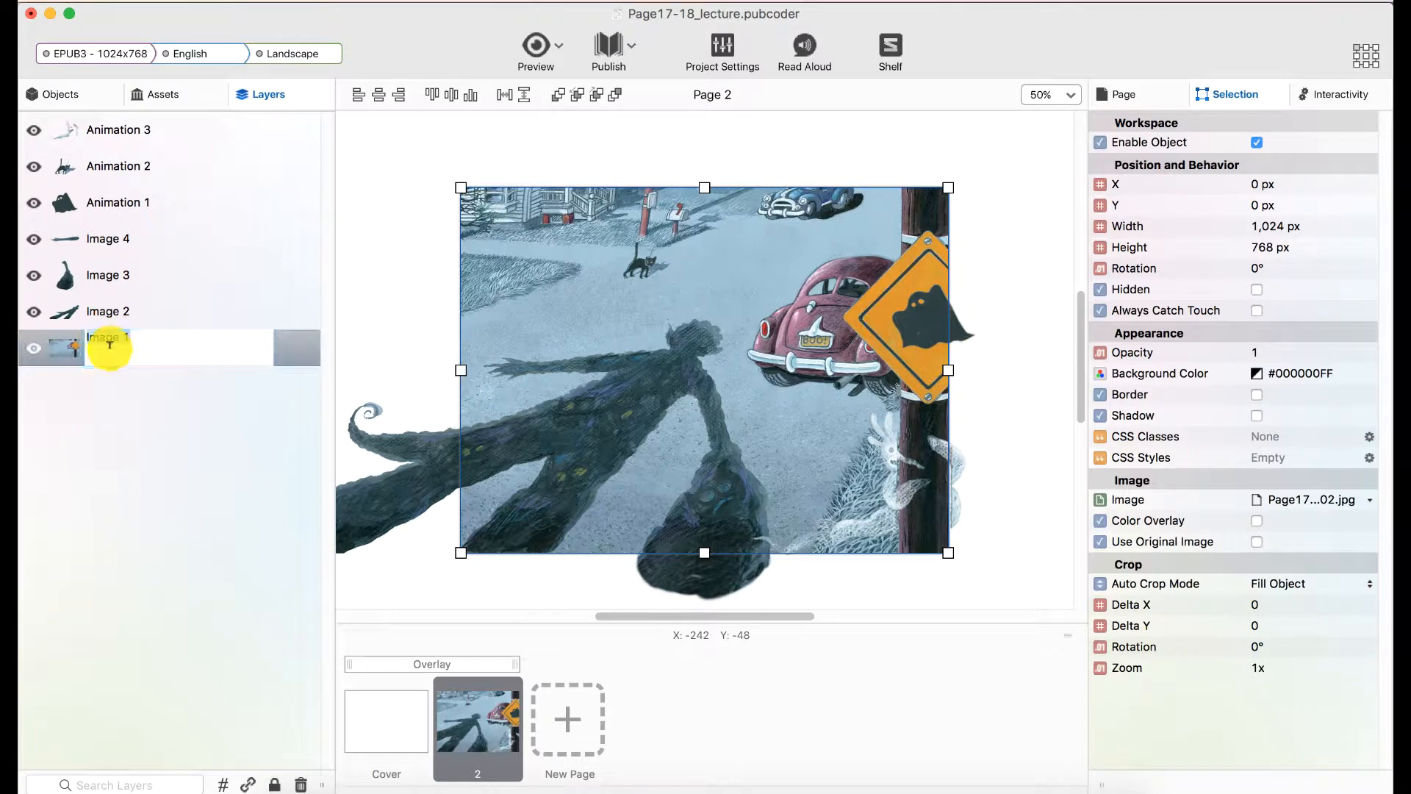
text(BG)
key(Return)
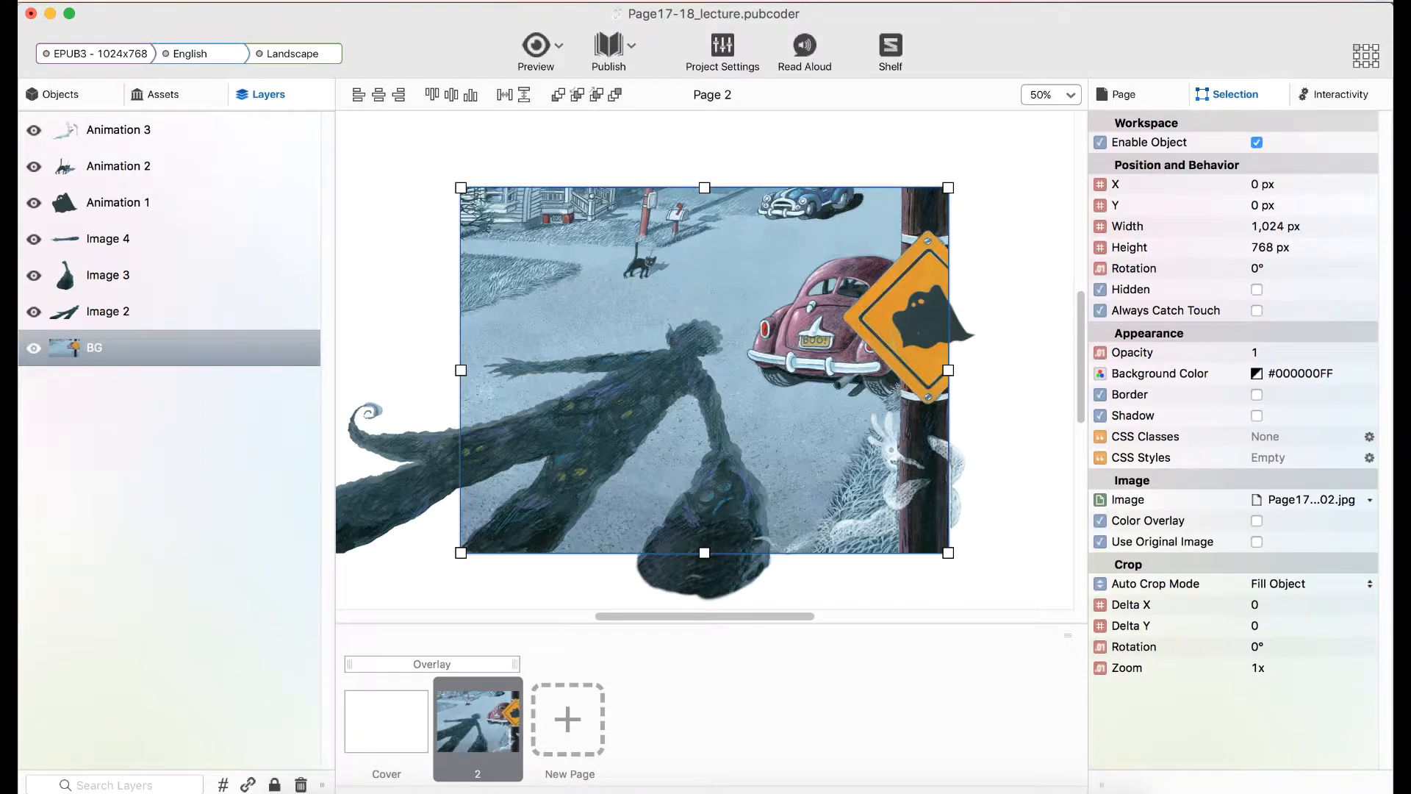
Step: Rename the shadow figure's body layer, Image 2, as charBody
click(114, 311)
double_click(114, 313)
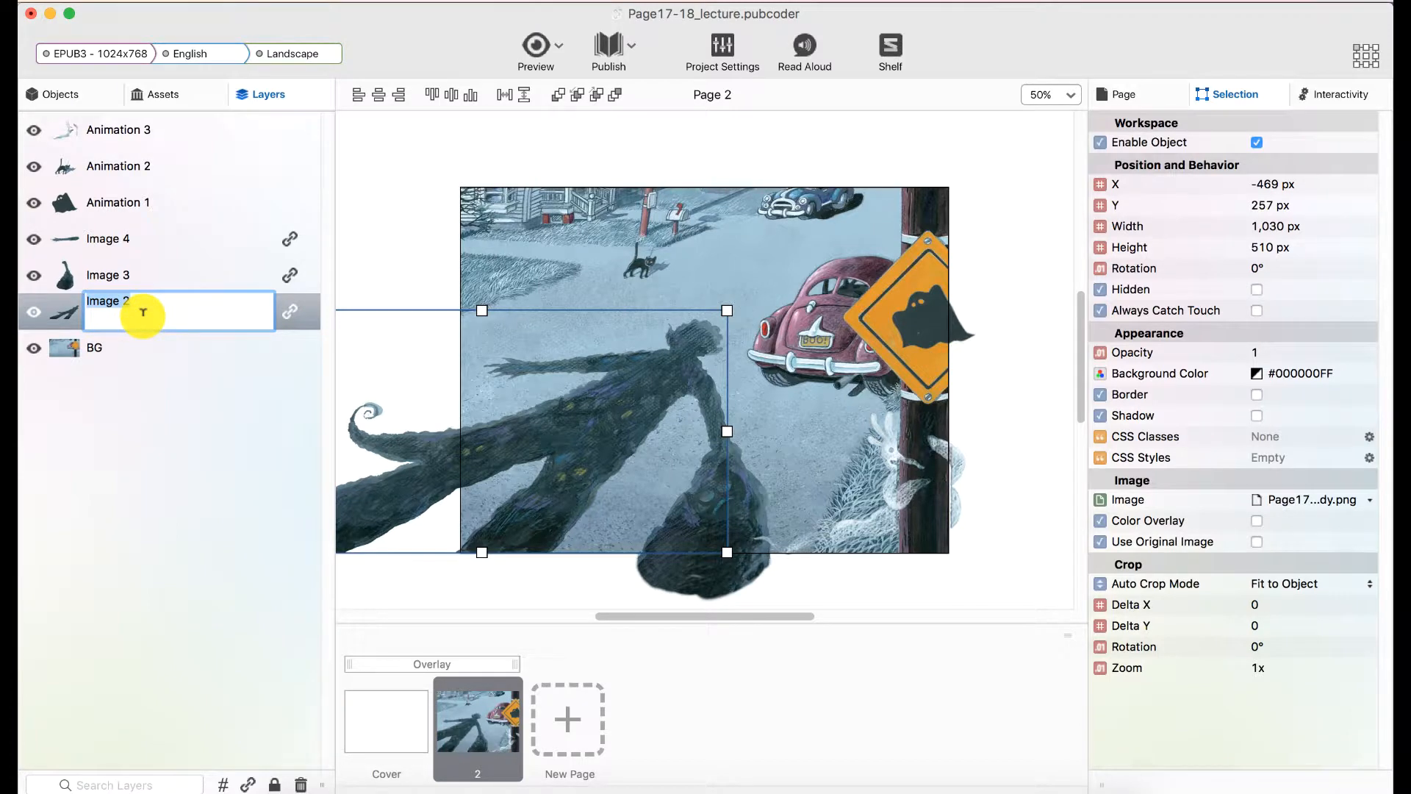
text(char)
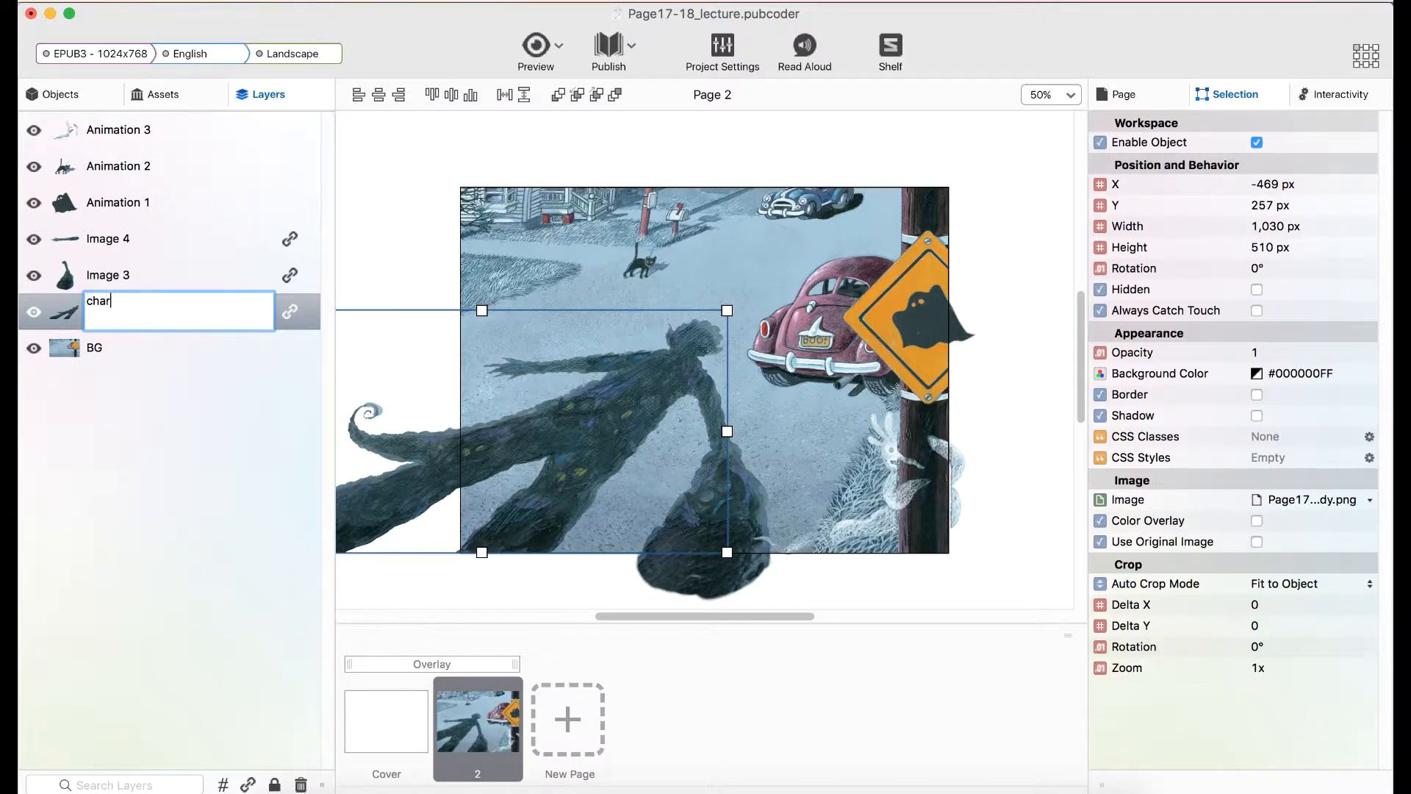
text(Body)
key(Return)
Step: Rename the shadow figure's hand layers, Image 3 as char_RtHand and Image 4 as char_LtHand
click(99, 274)
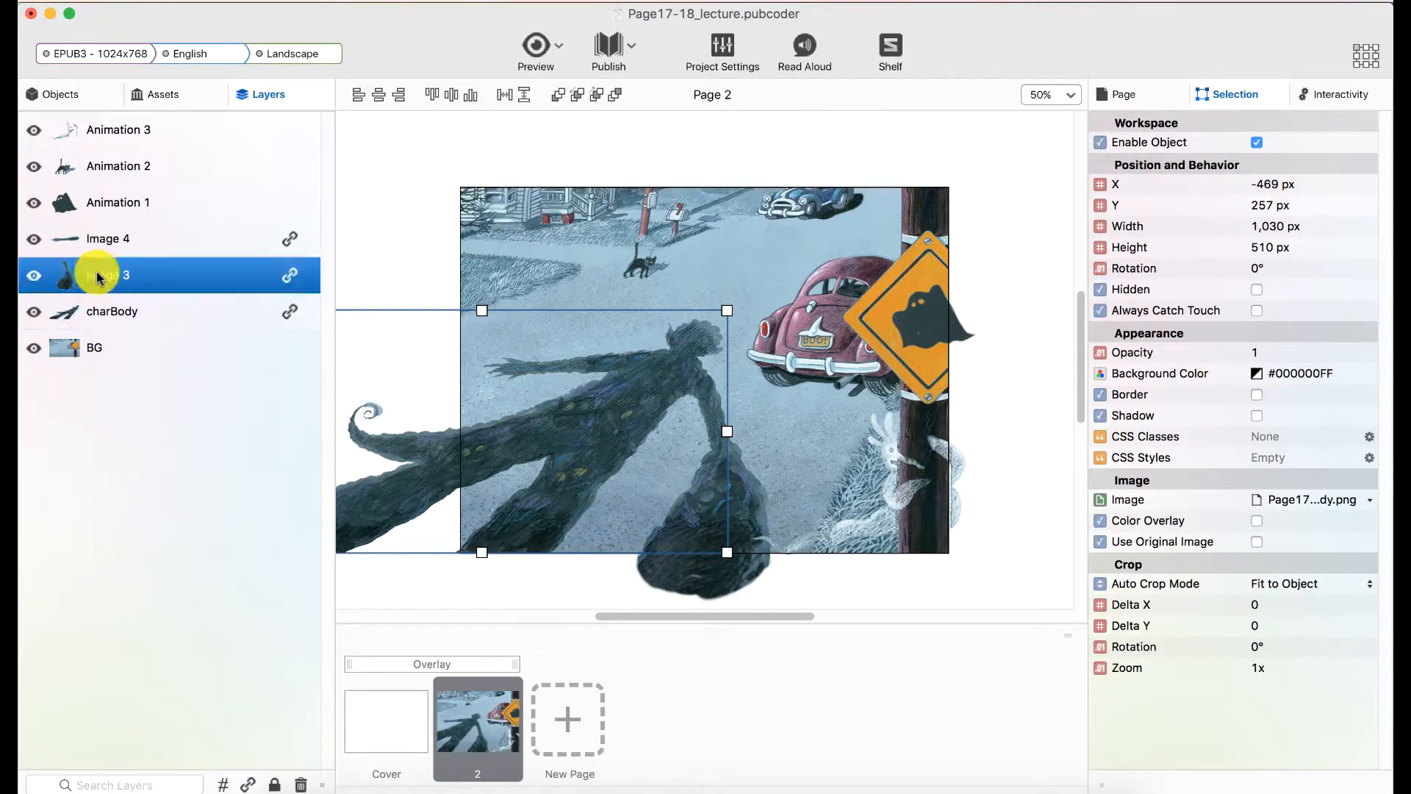
double_click(97, 269)
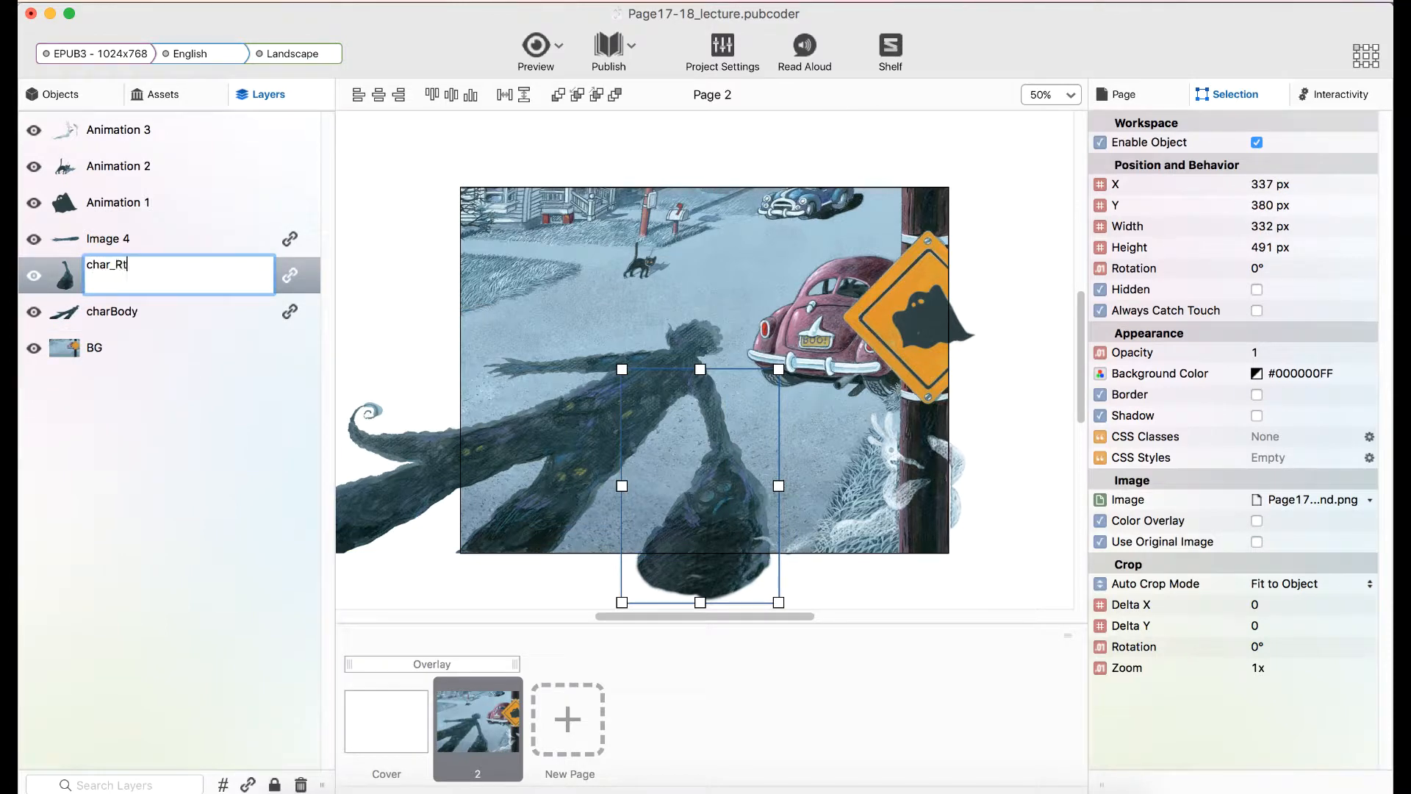
key(Return)
click(104, 237)
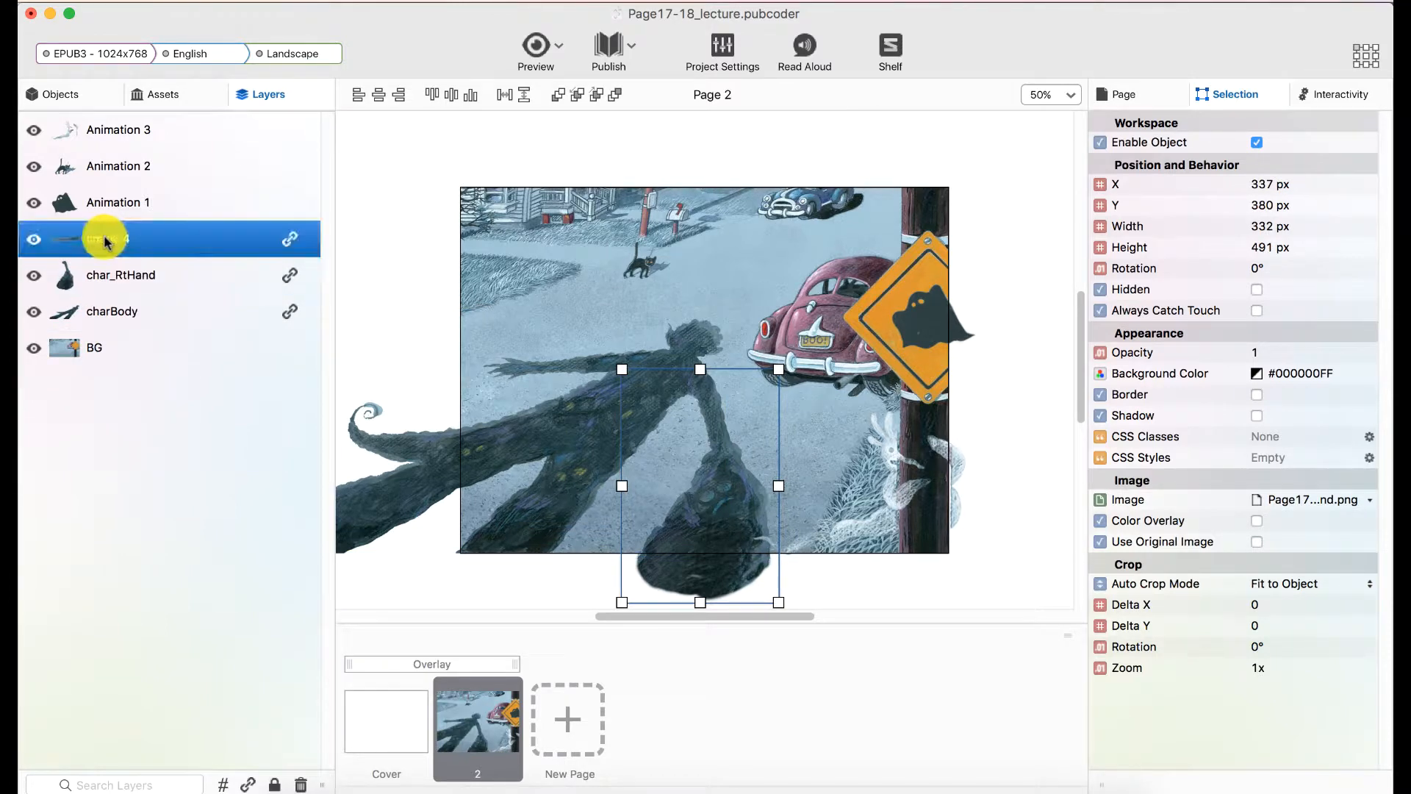
double_click(104, 237)
text(char_LtHand)
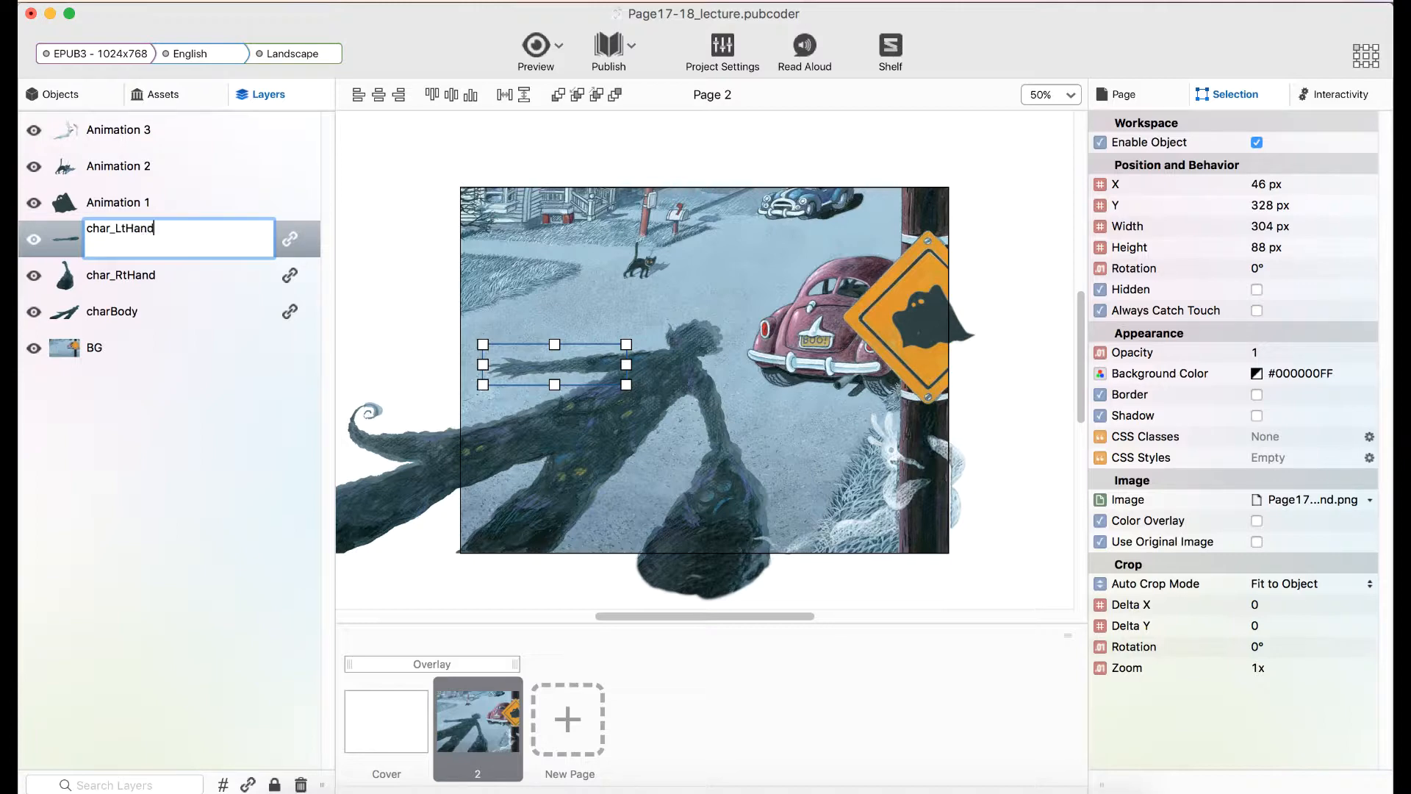
key(Return)
Step: Rename the sign ghost layer Animation 1 as blackGhost and the cat layer Animation 2 as cat
click(108, 195)
double_click(108, 195)
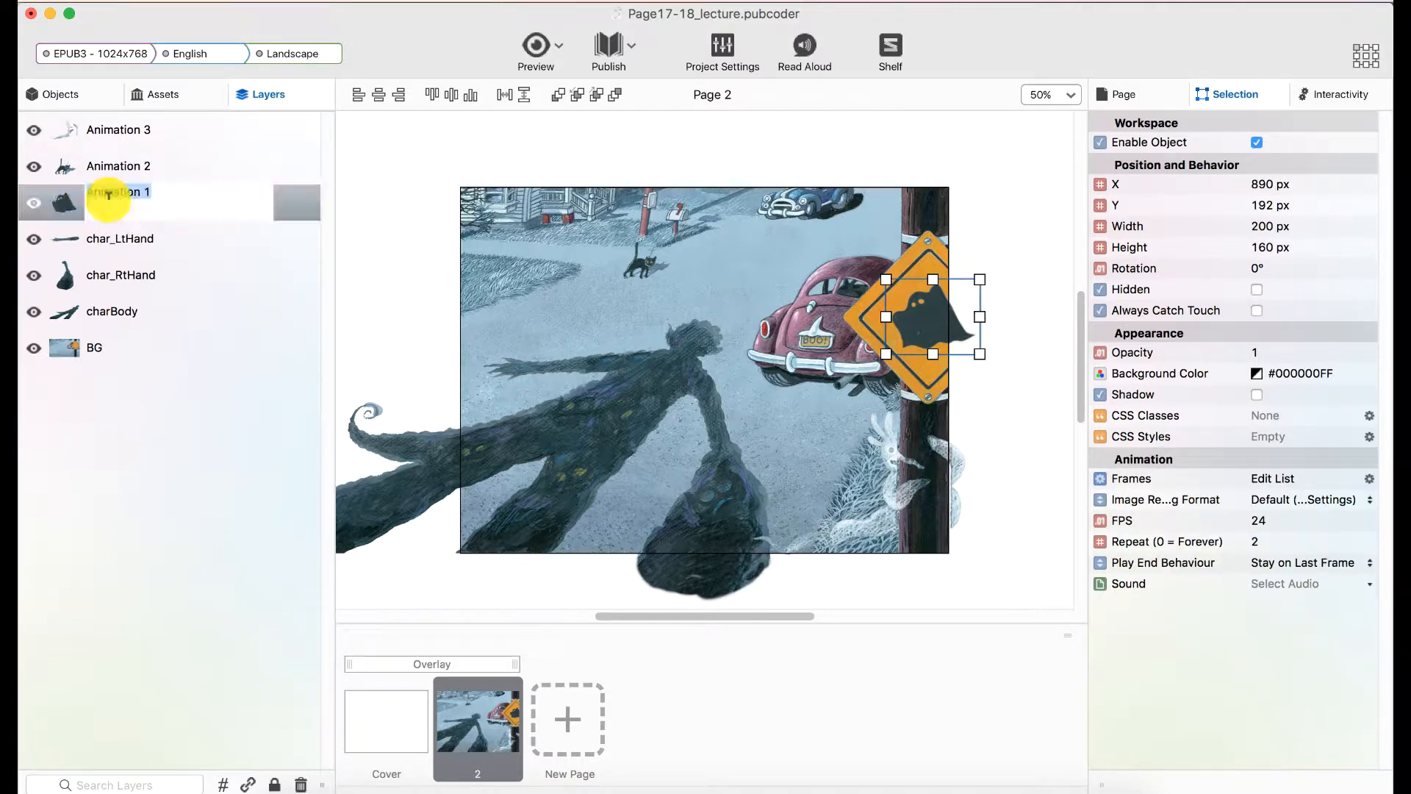
text(blackGhost)
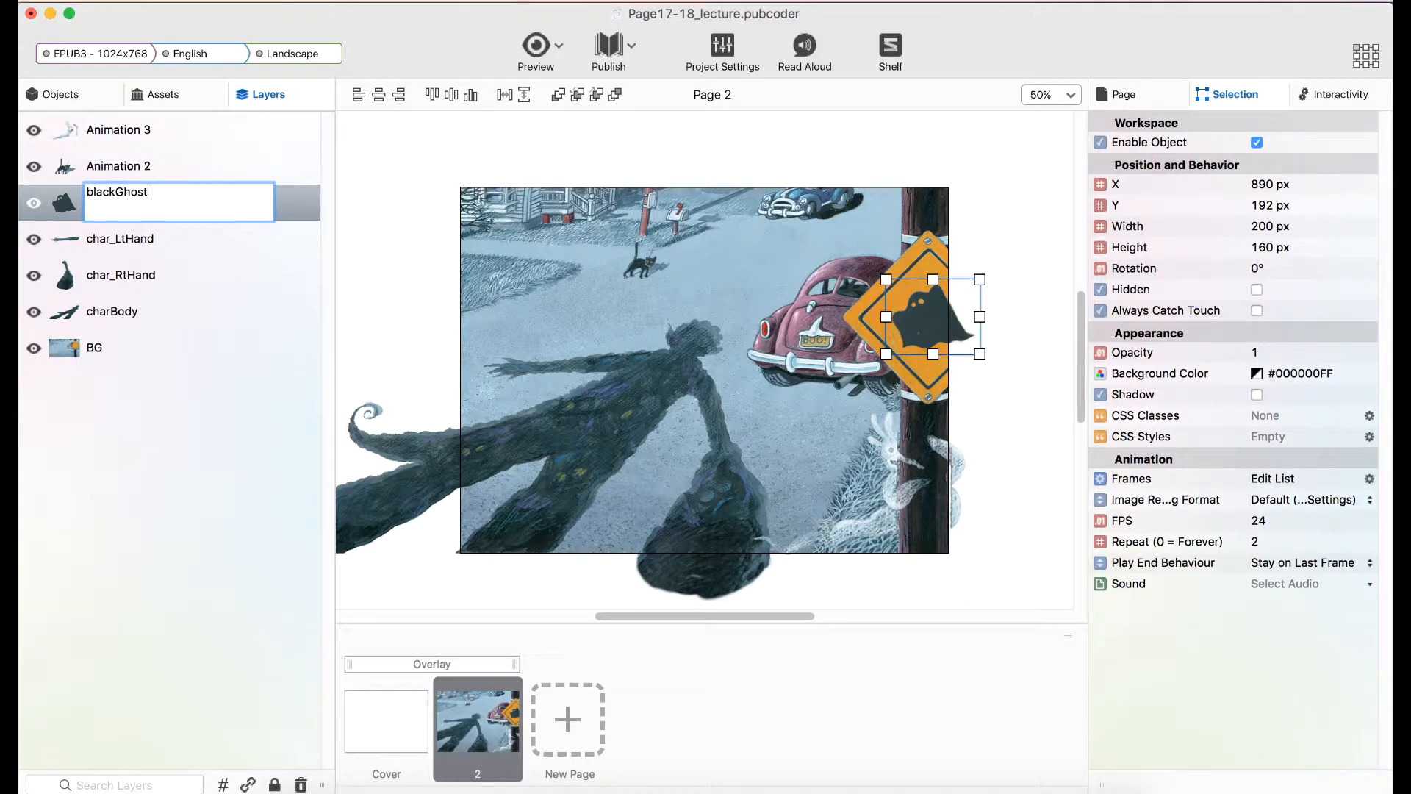
key(Return)
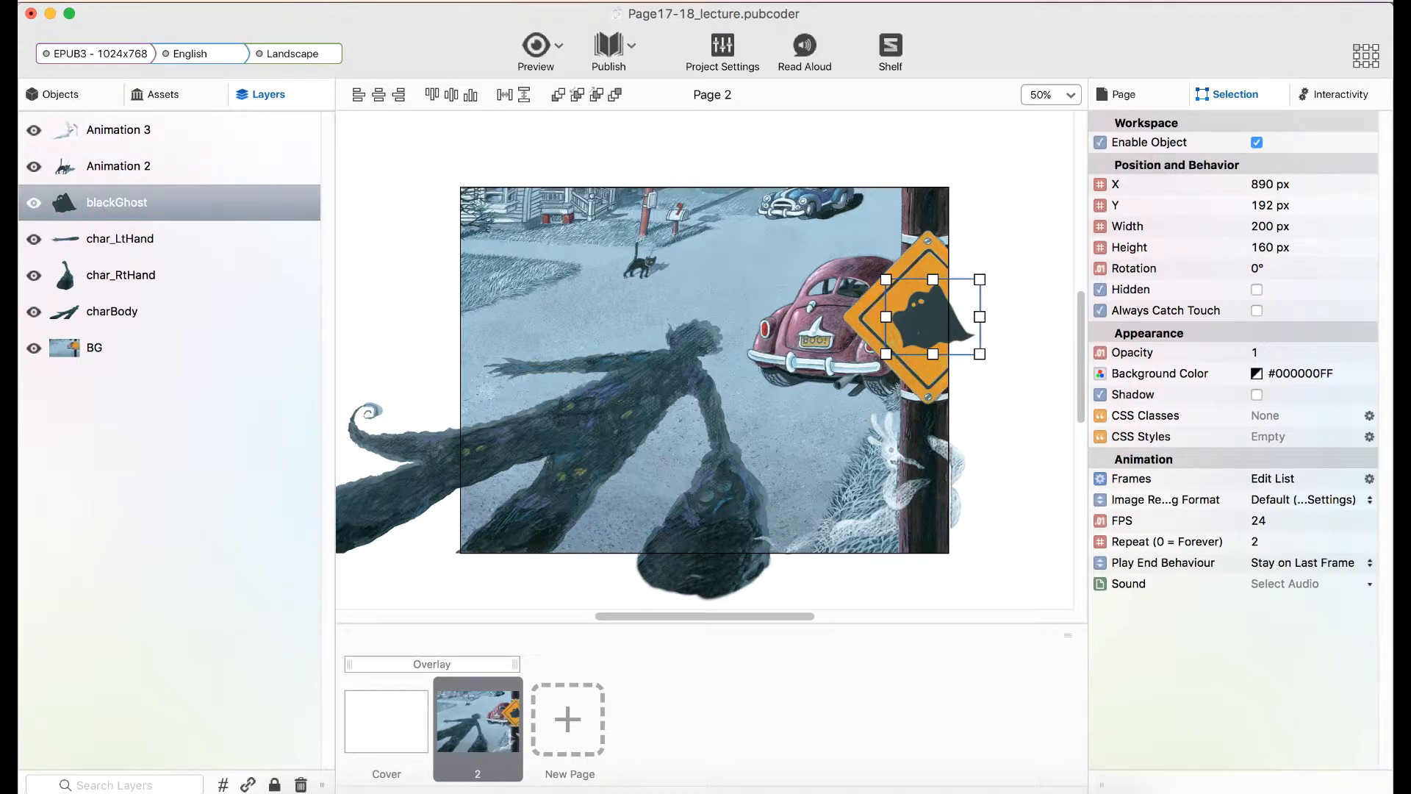
click(108, 170)
double_click(110, 166)
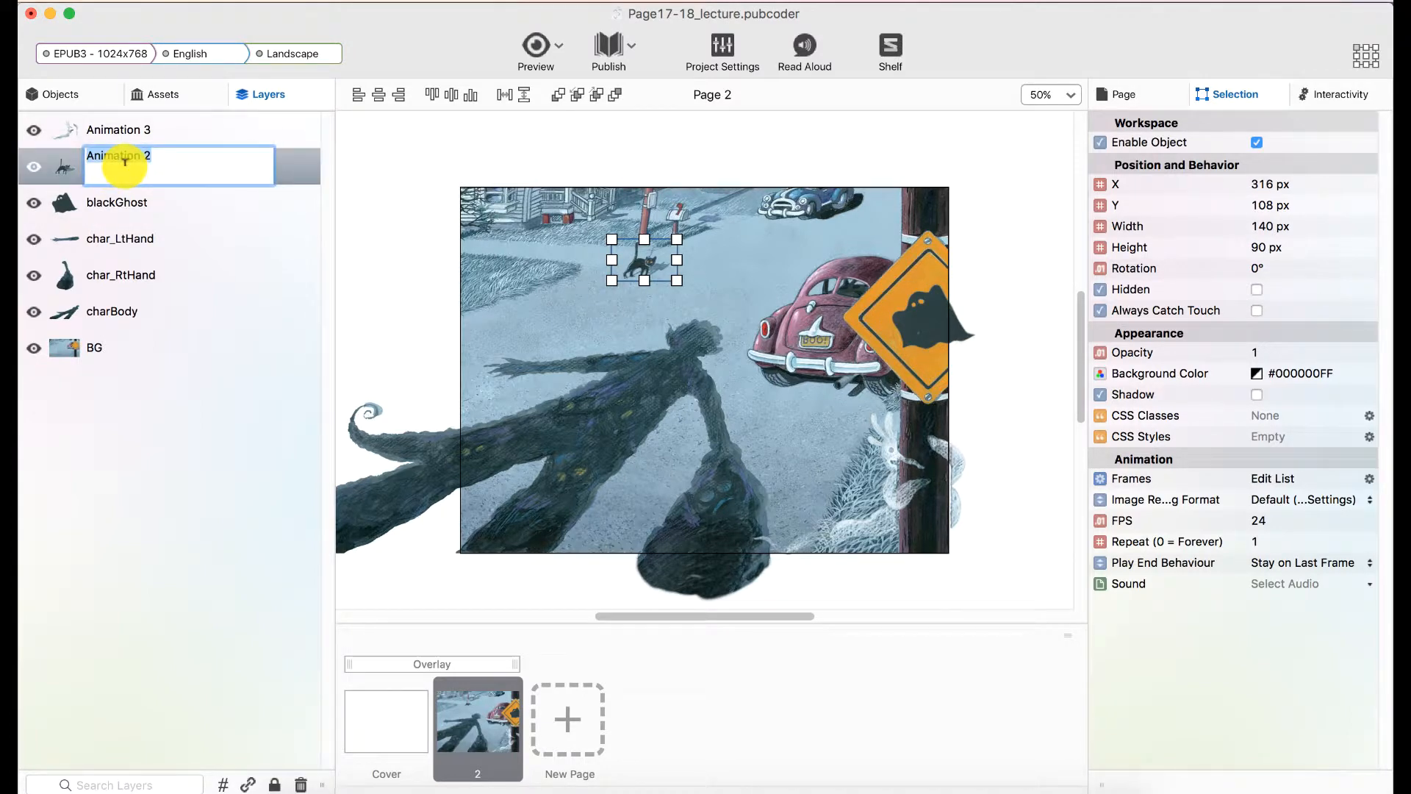
text(cat)
key(Return)
Step: Rename the white ghost layer Animation 3 as whiteGhost and deselect it
double_click(129, 139)
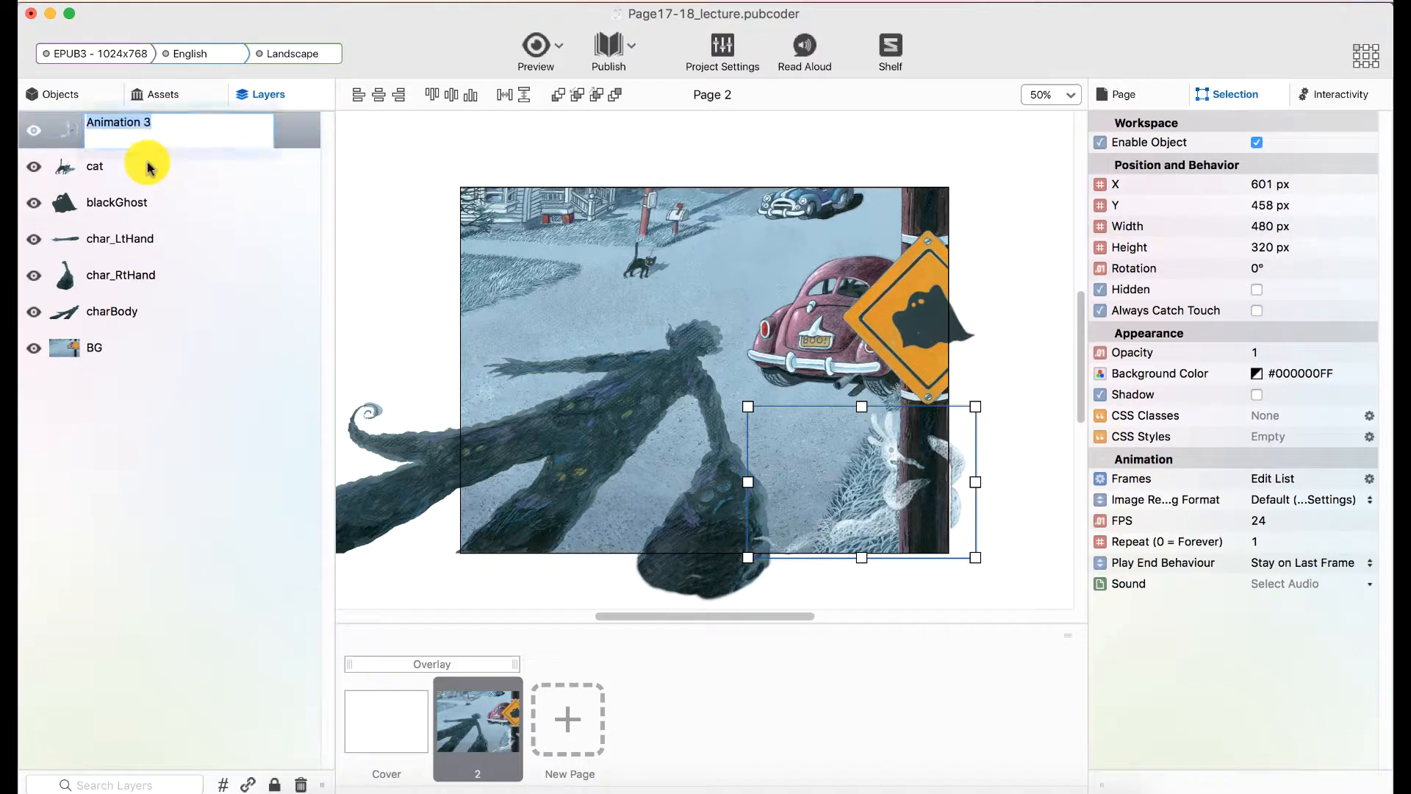
text(whiteGh)
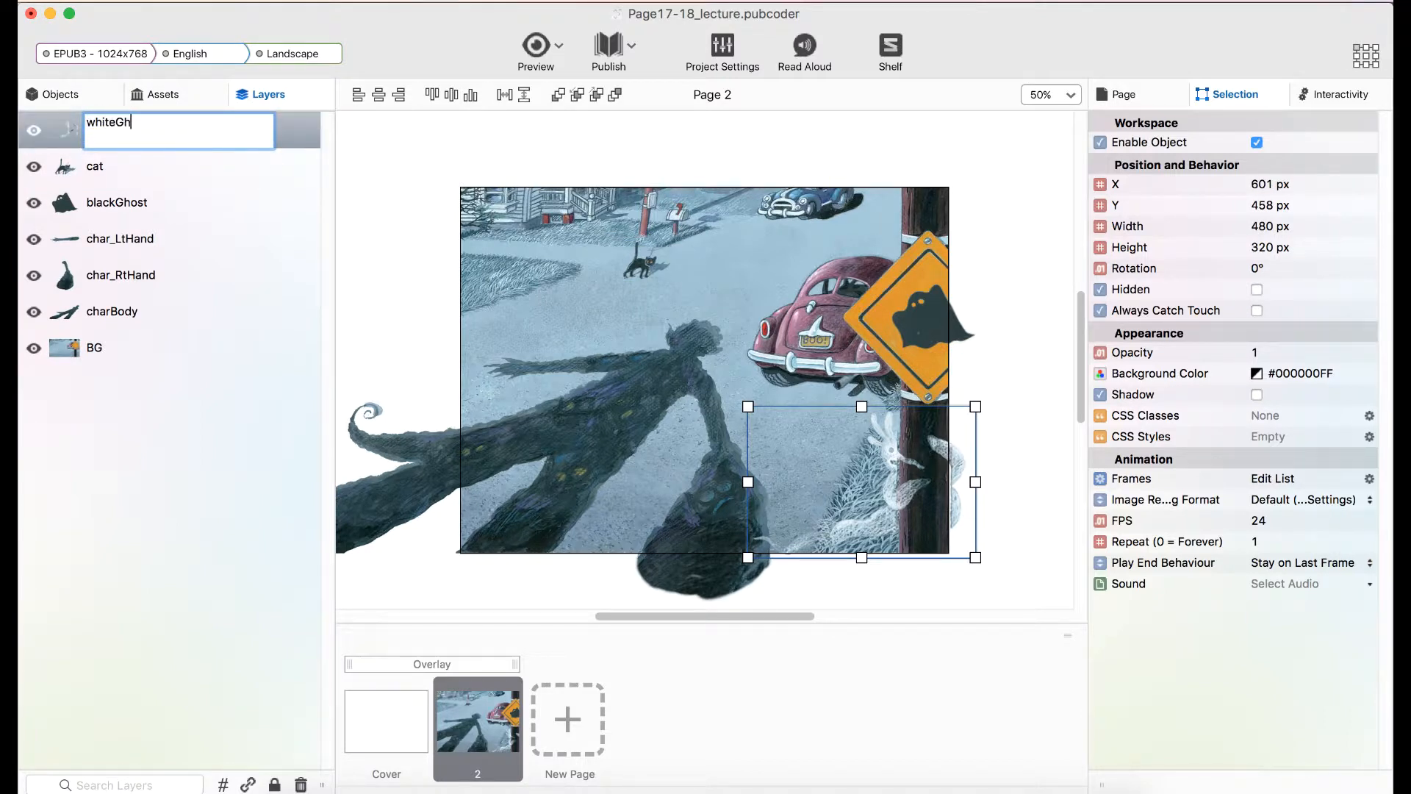
text(ost)
key(Return)
click(412, 137)
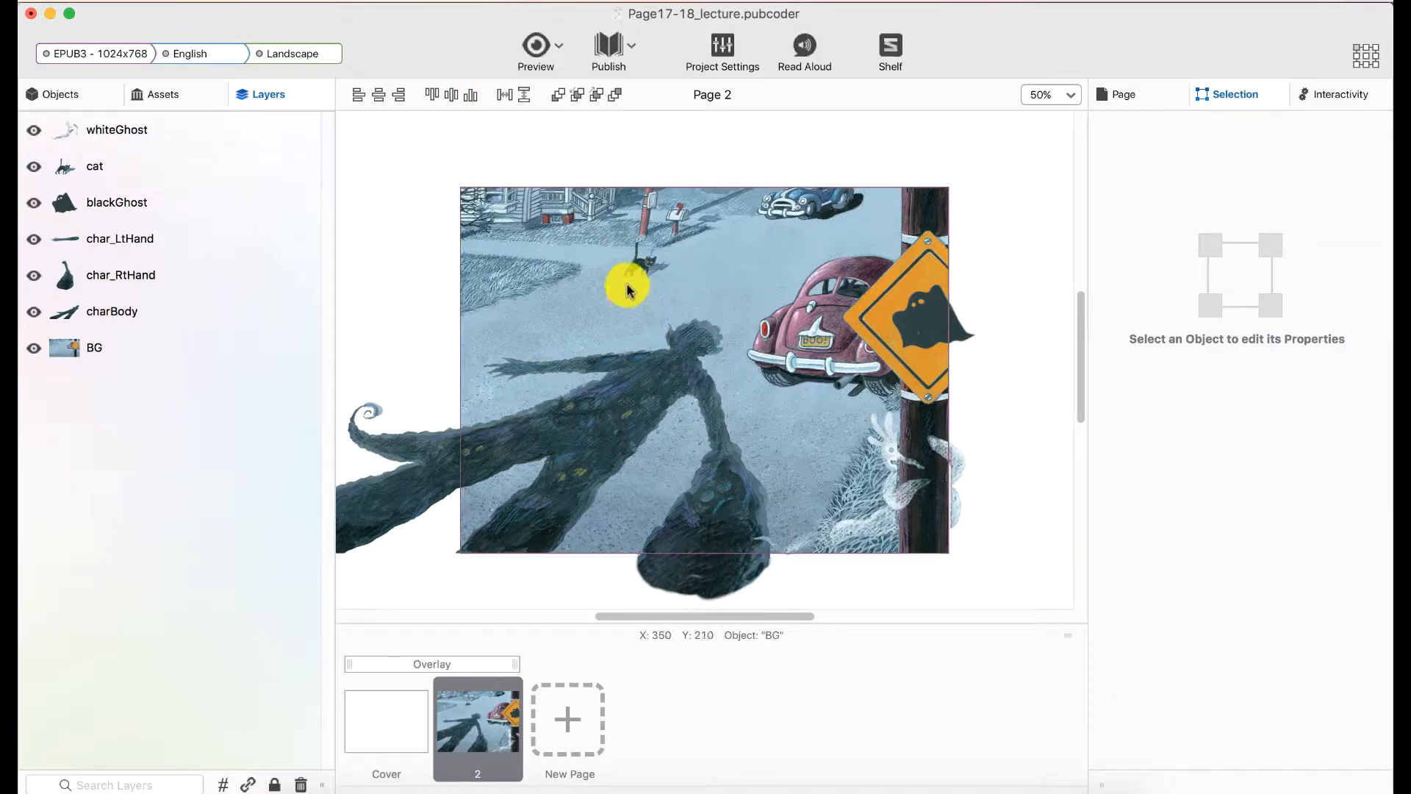
Step: Check page 2 in the Quick Preview, allowing Google Drive to open when asked, and close the preview
click(558, 49)
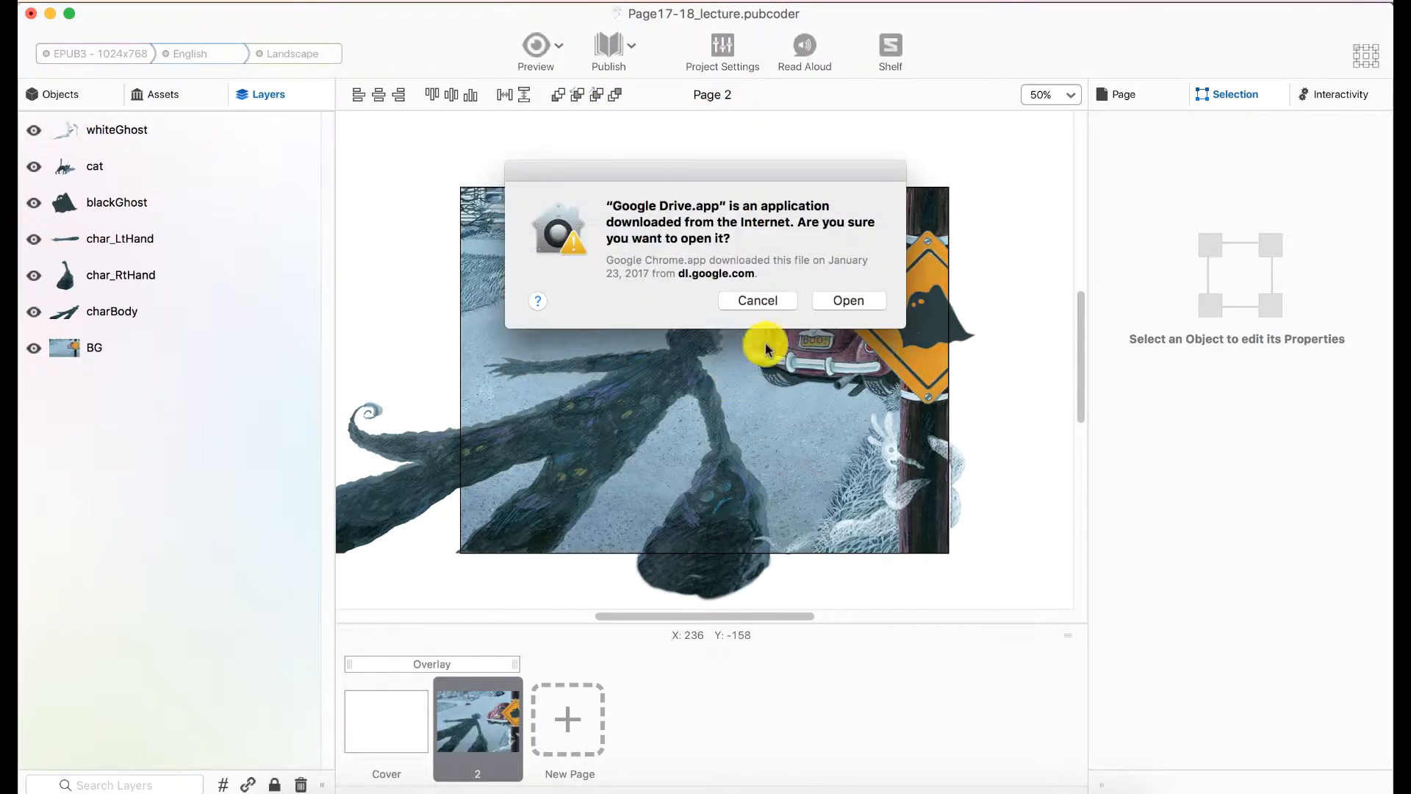
click(829, 301)
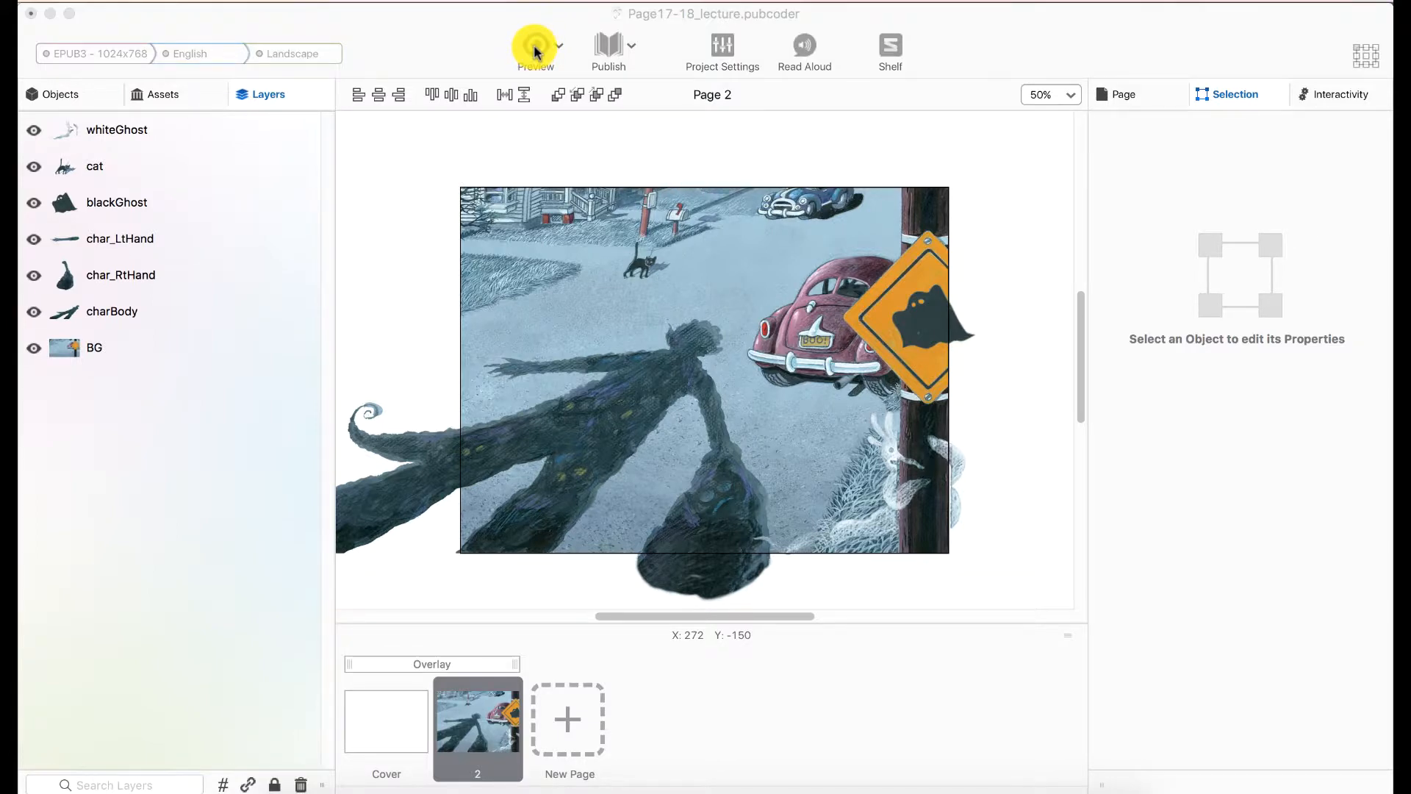
click(536, 51)
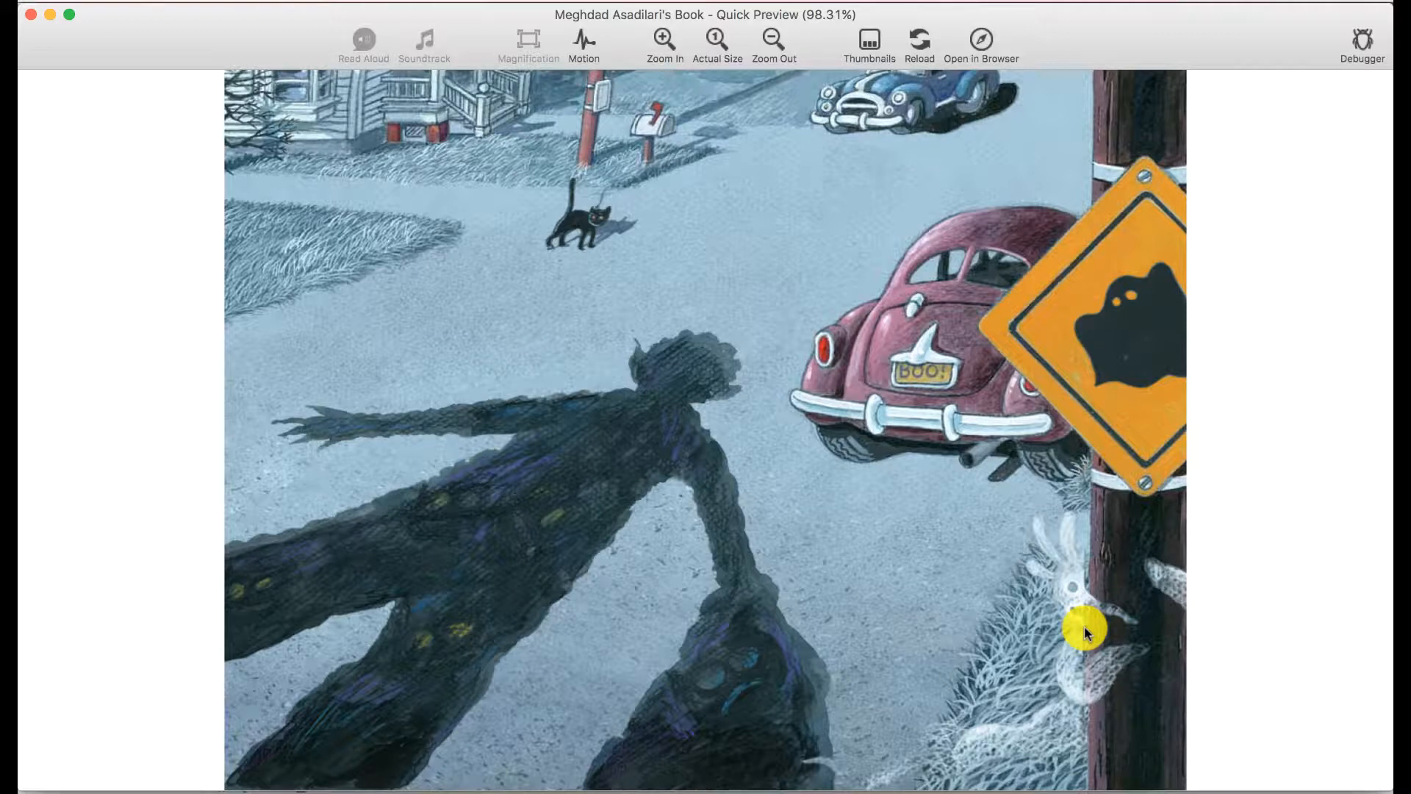
click(32, 15)
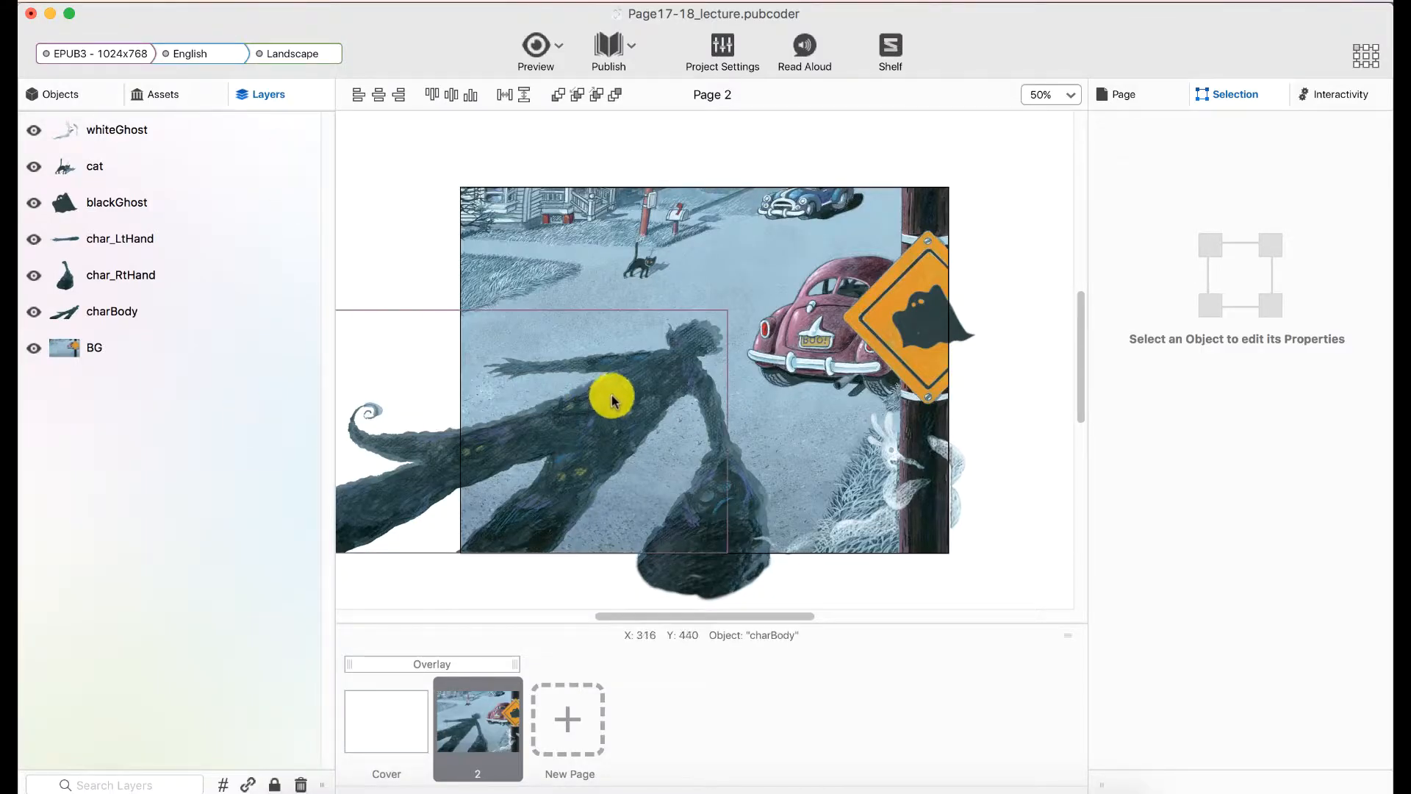
Step: Select the blackGhost animation on the road sign and display its interactivity events
click(897, 339)
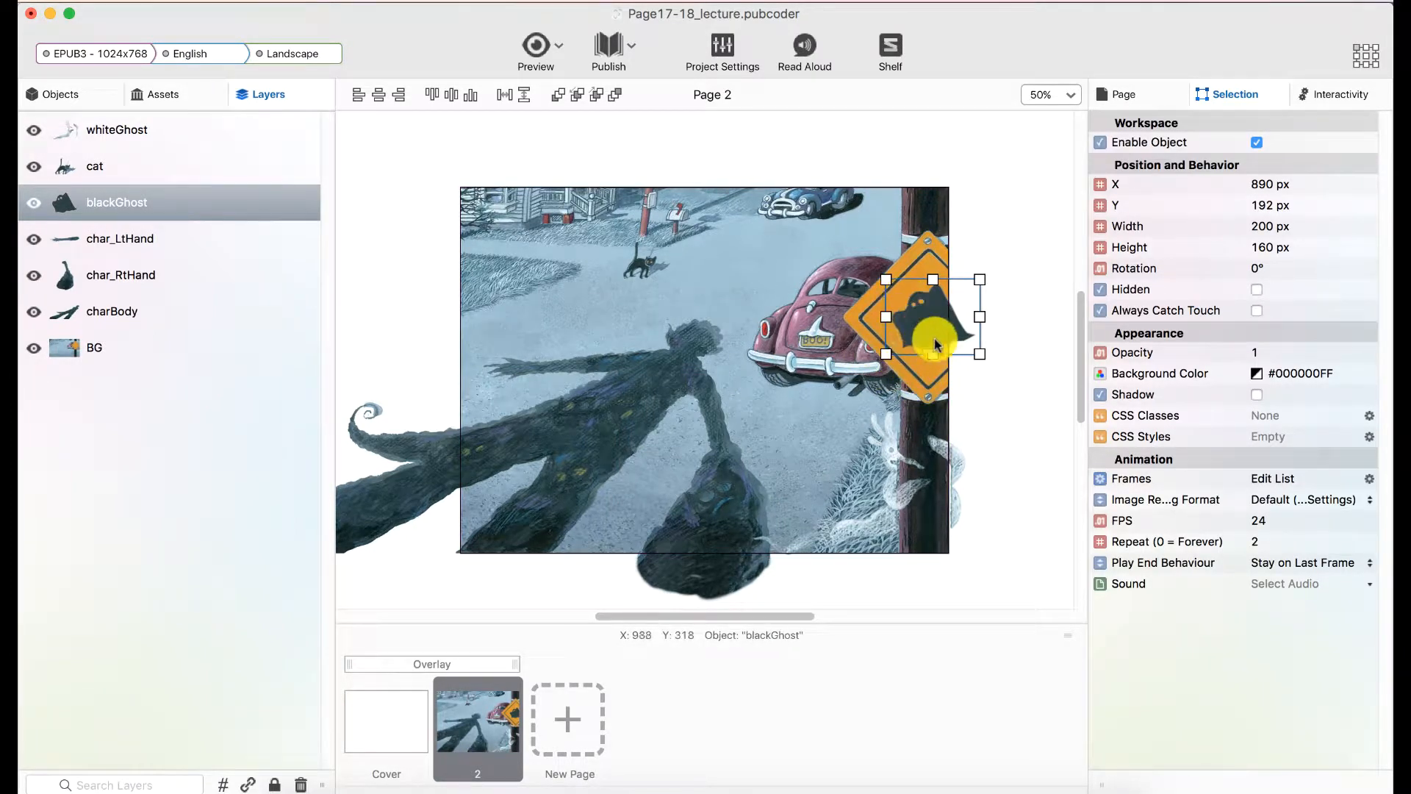
click(994, 317)
click(929, 344)
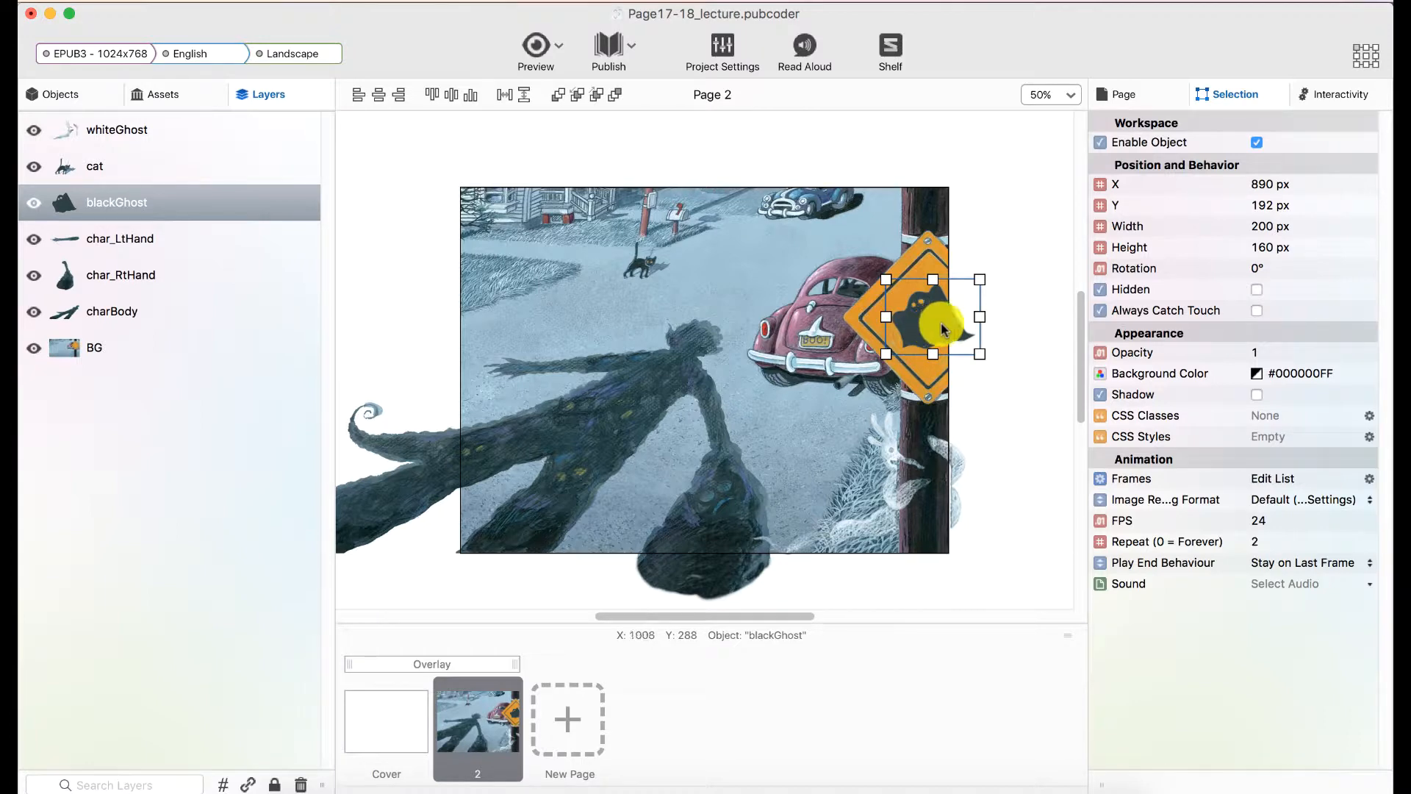
click(999, 302)
click(948, 317)
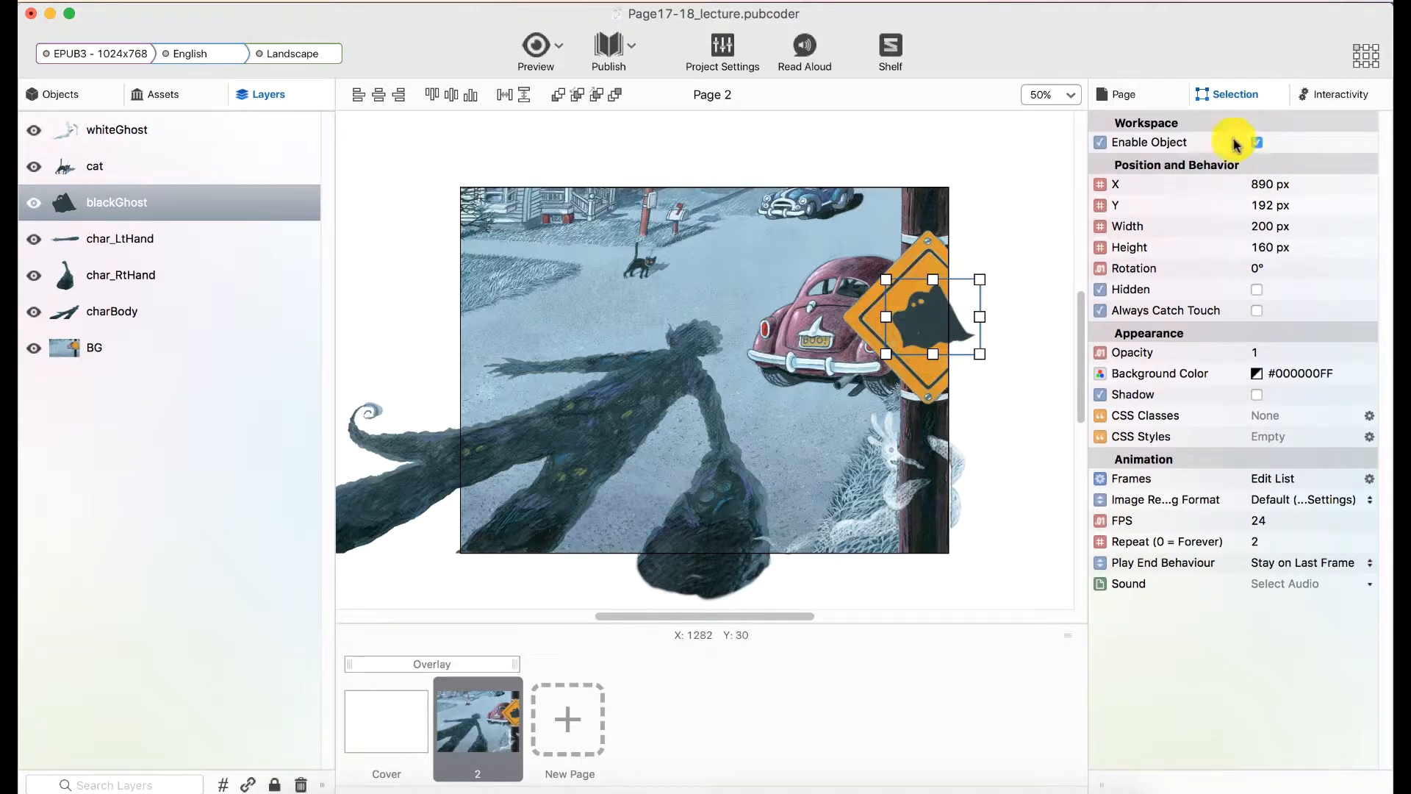
click(1324, 97)
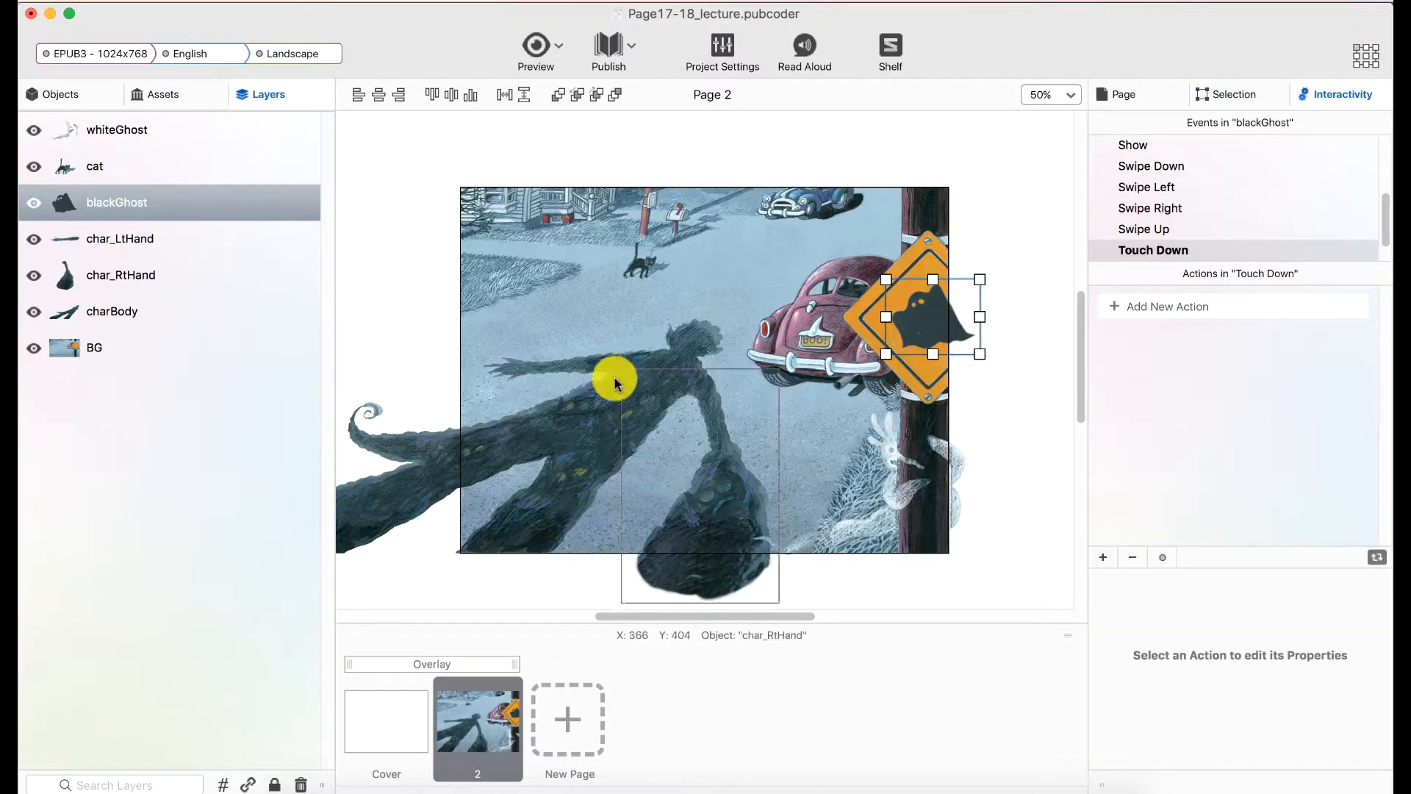
click(600, 434)
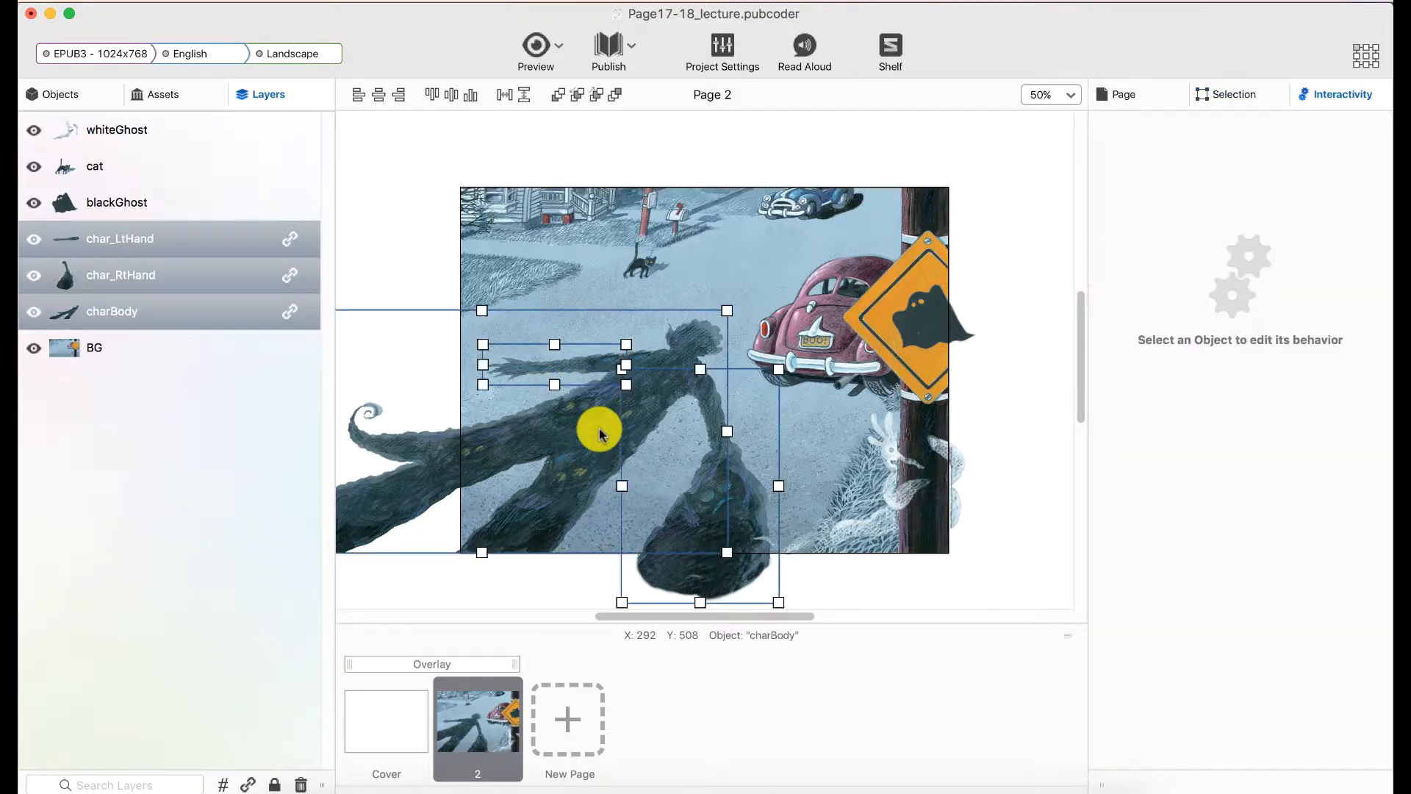
click(928, 301)
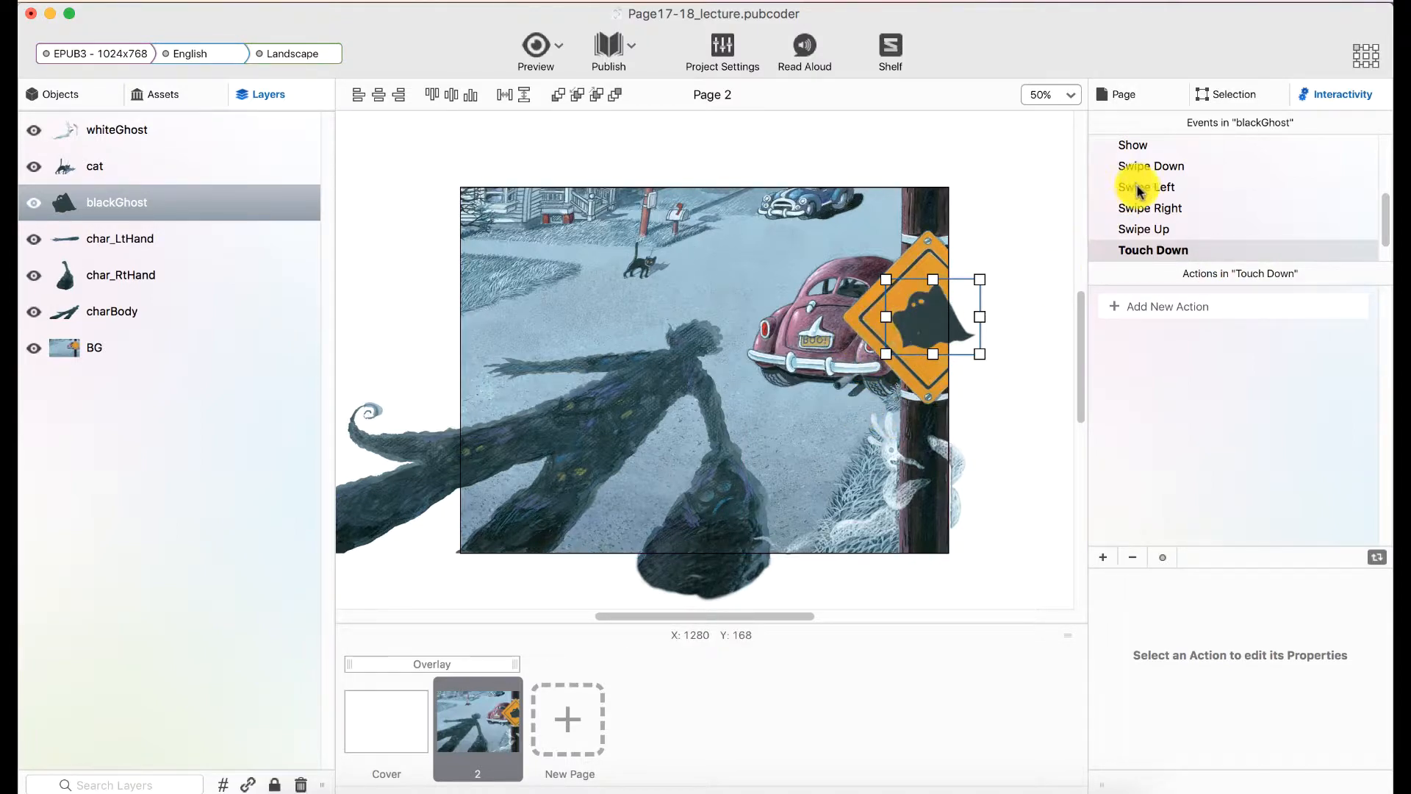
Step: Add a Play Animation action targeting Self to the Load event of blackGhost
scroll(1141, 193, up, 5)
scroll(1143, 193, down, 5)
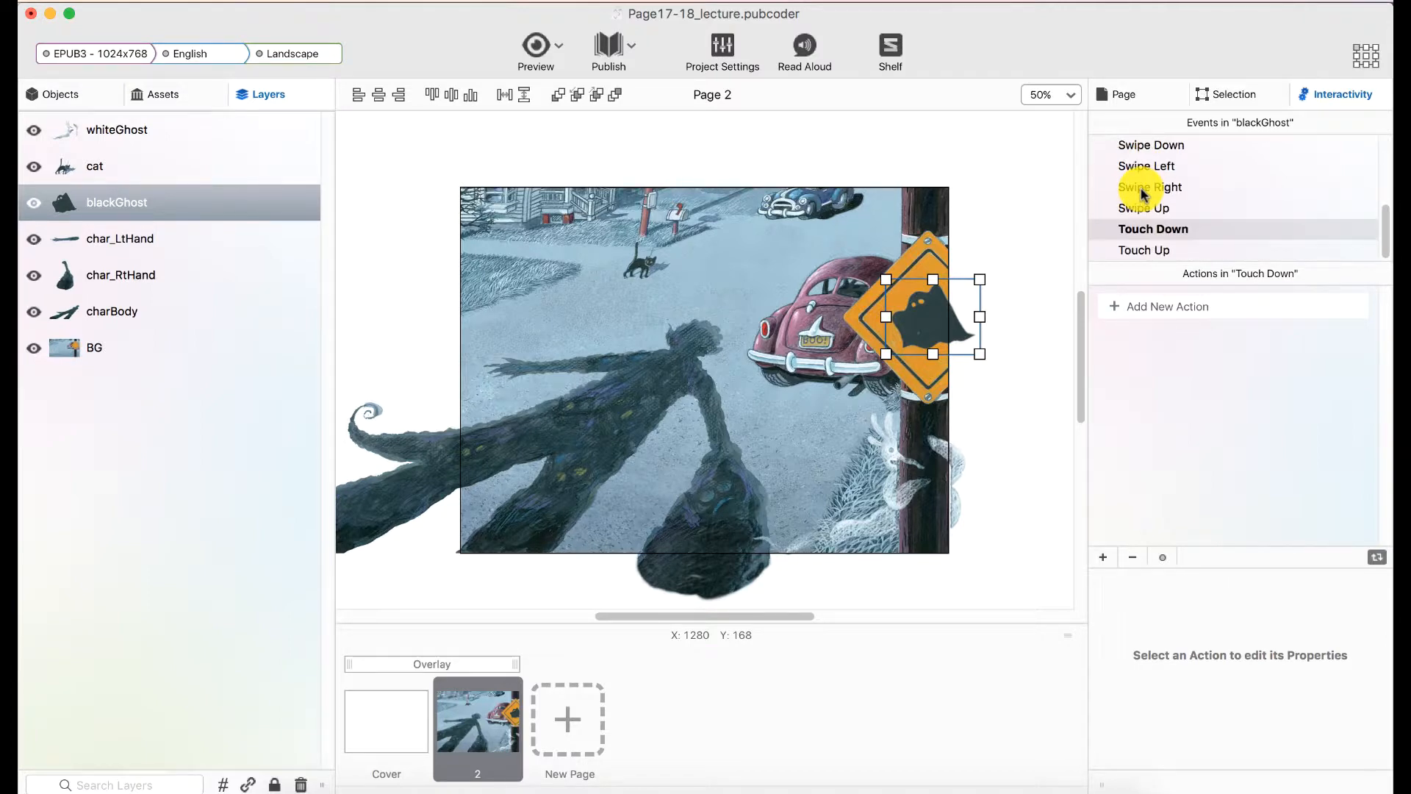
scroll(1144, 194, up, 5)
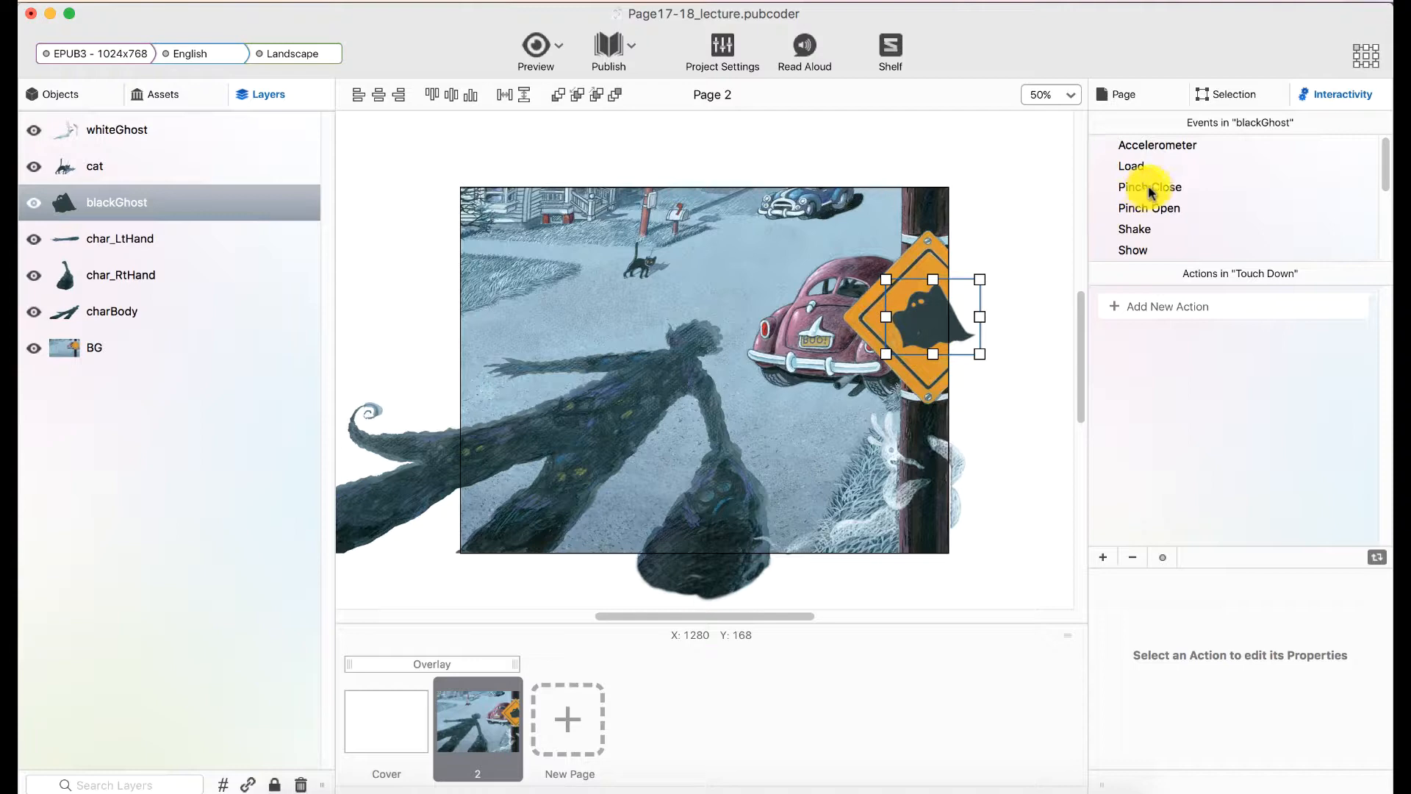
scroll(1147, 193, down, 5)
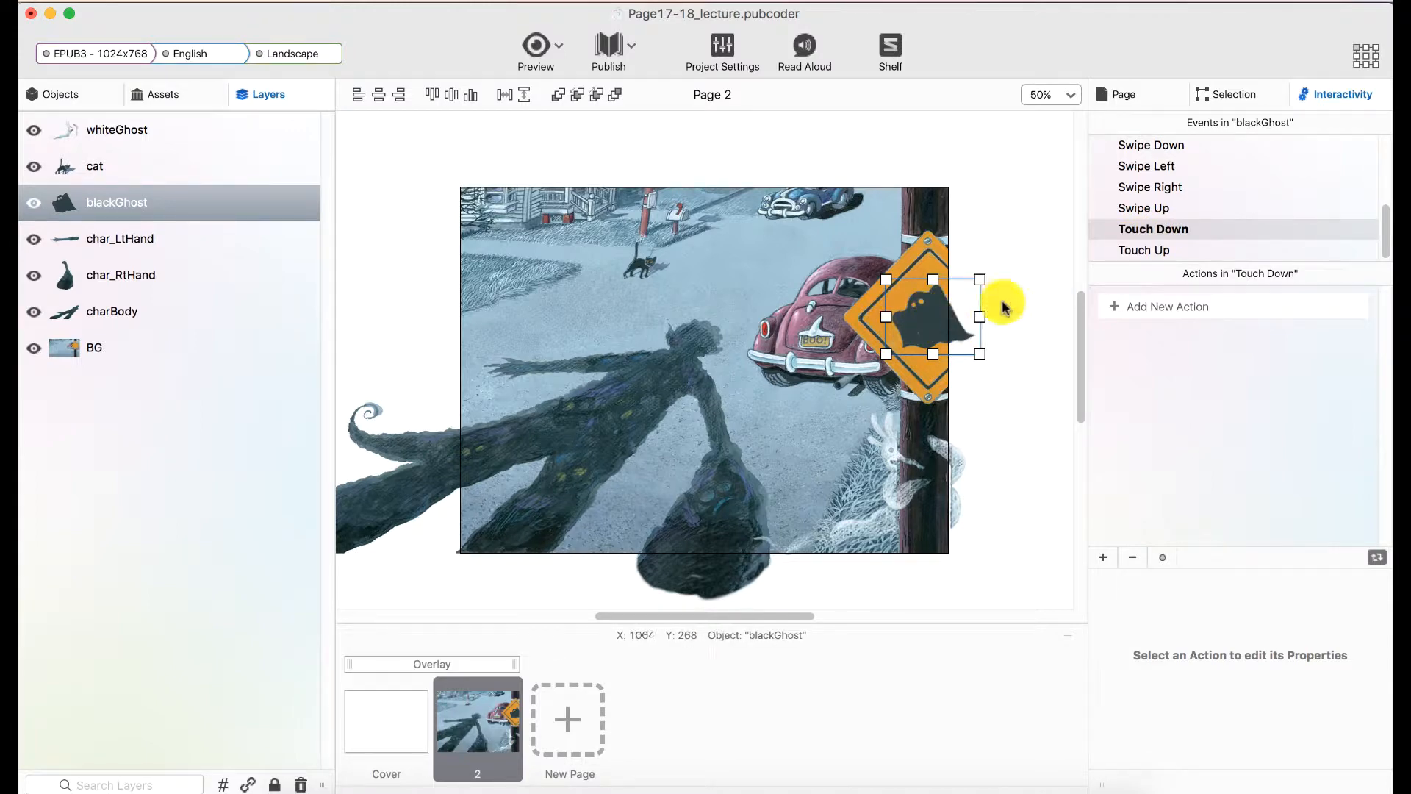
scroll(1147, 221, up, 3)
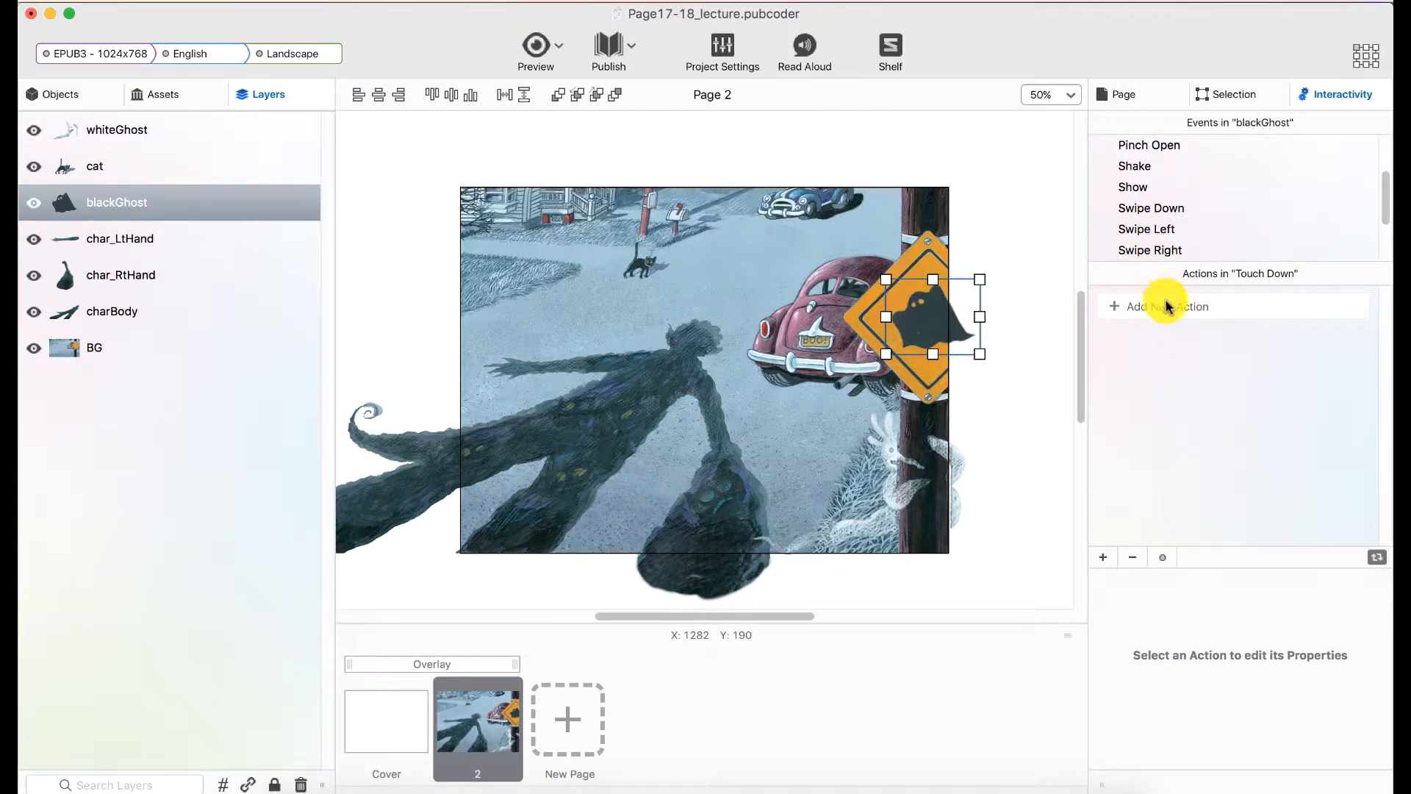
scroll(1156, 221, up, 3)
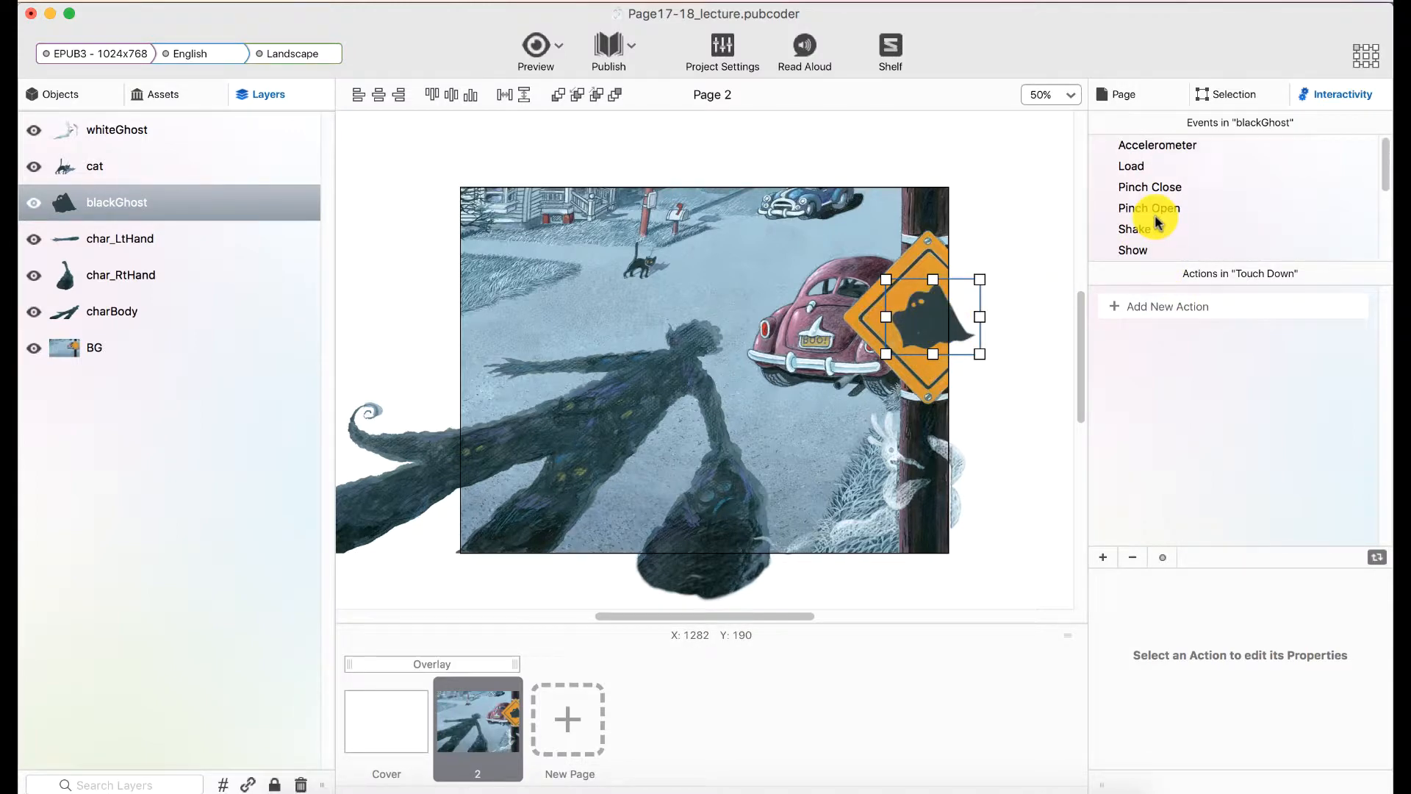
click(1144, 168)
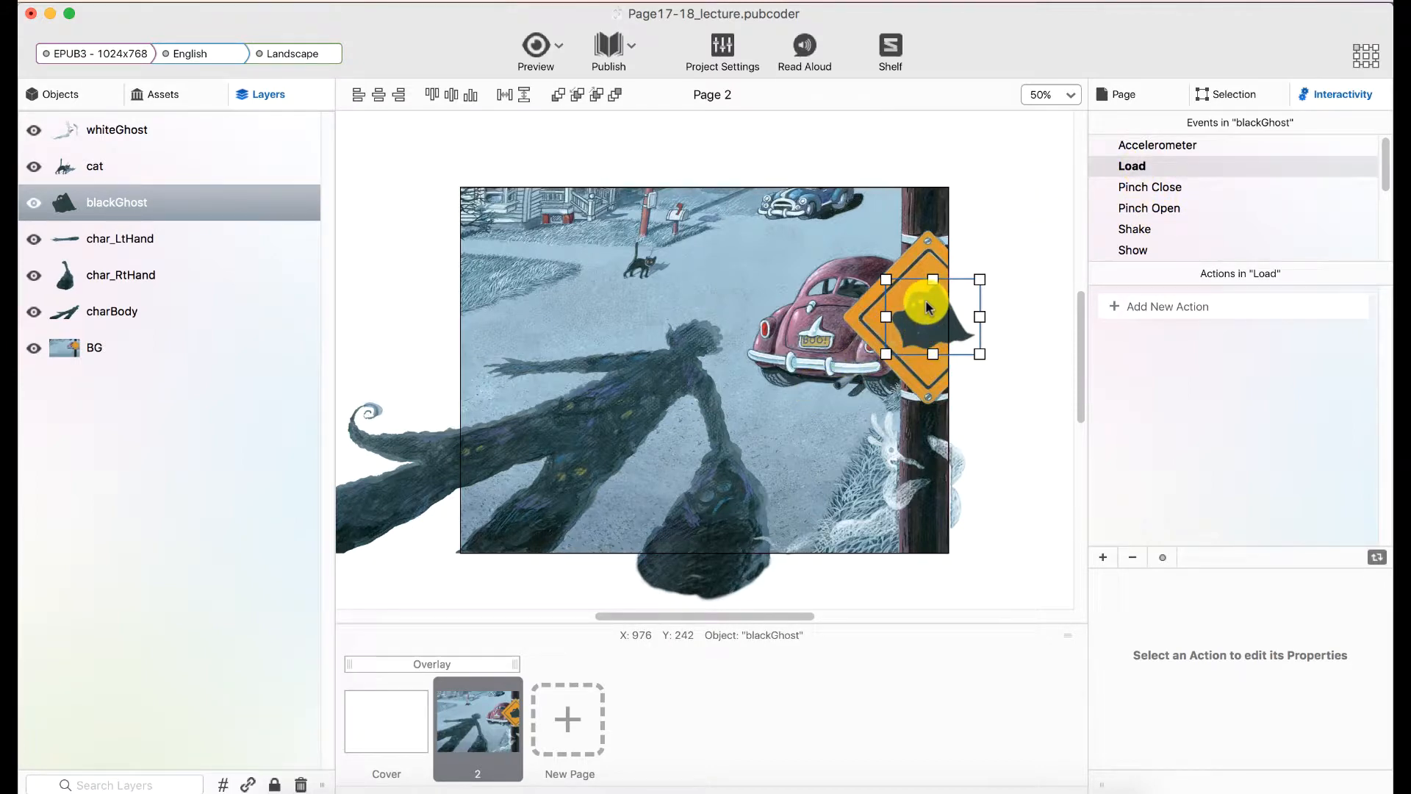
click(1171, 308)
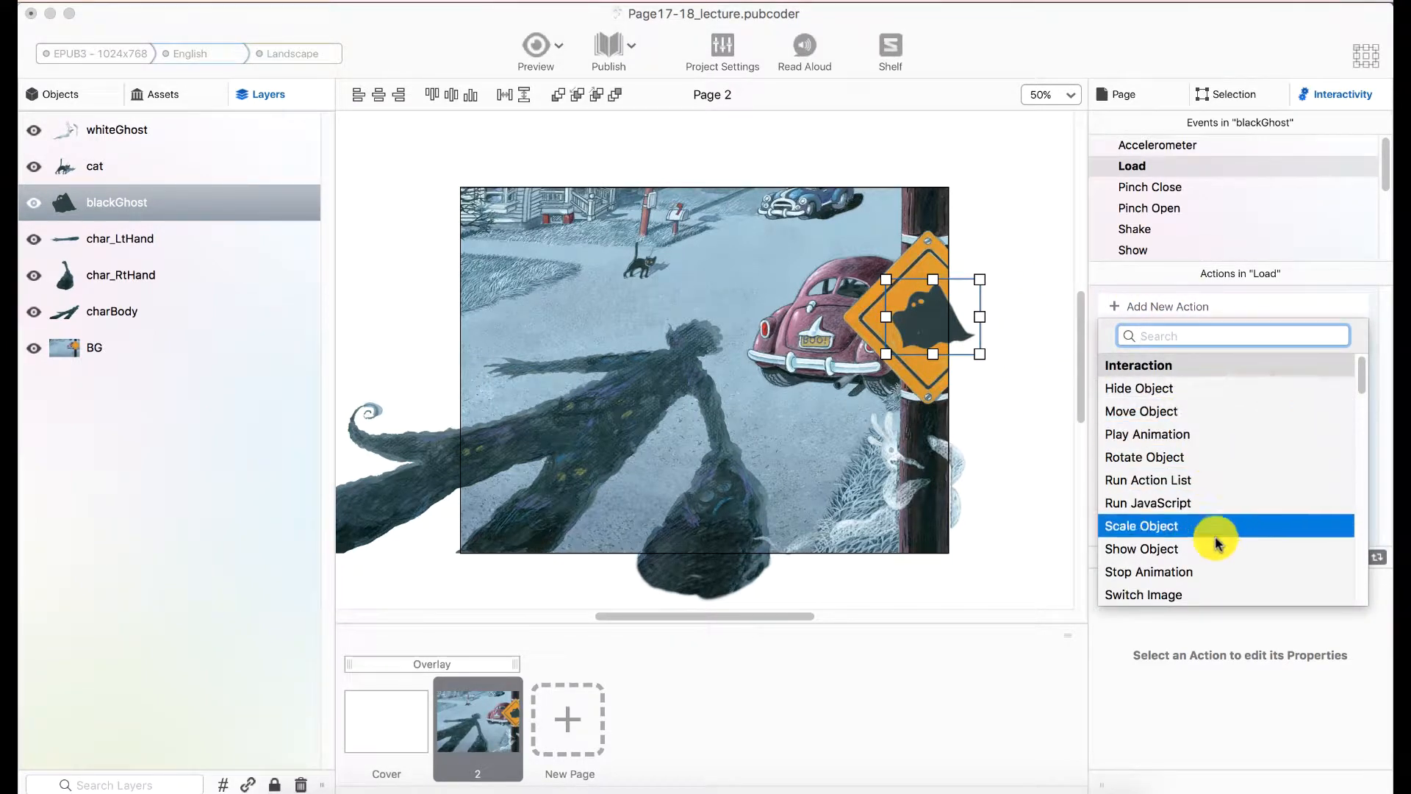
scroll(1217, 543, down, 5)
scroll(1216, 543, up, 5)
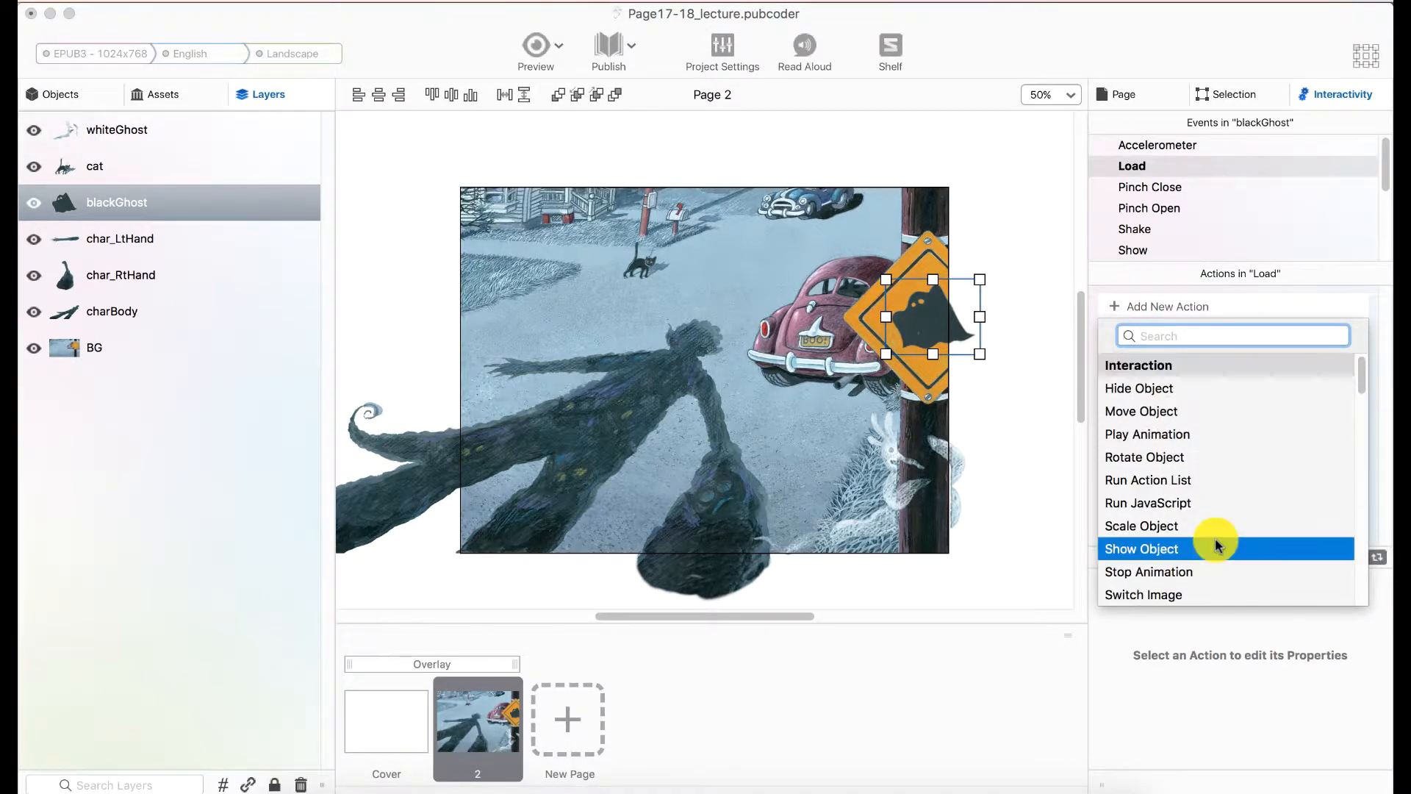
click(1180, 434)
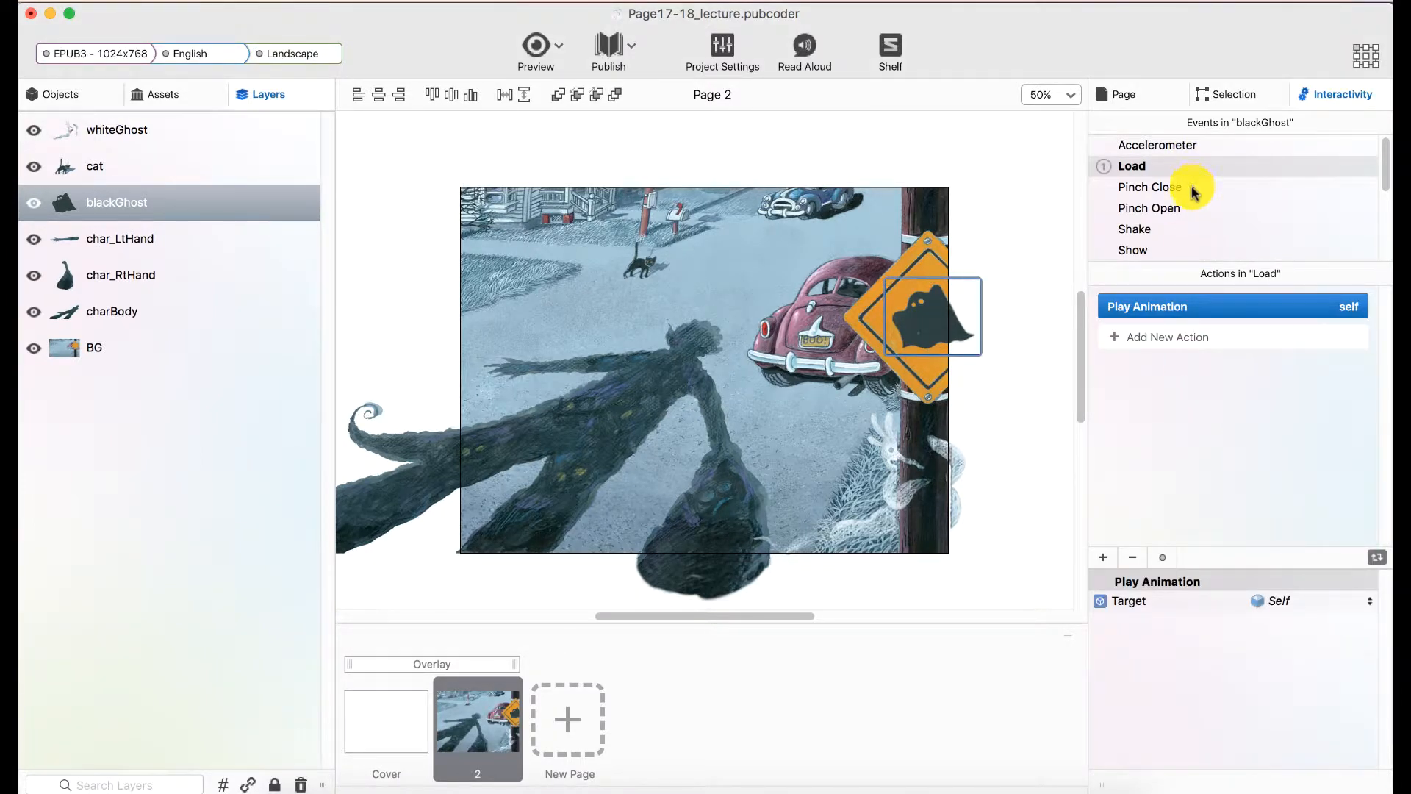
Step: Review the interactivity events available for blackGhost and the actions that can be added to its Load event
scroll(1190, 197, down, 2)
scroll(1189, 195, down, 3)
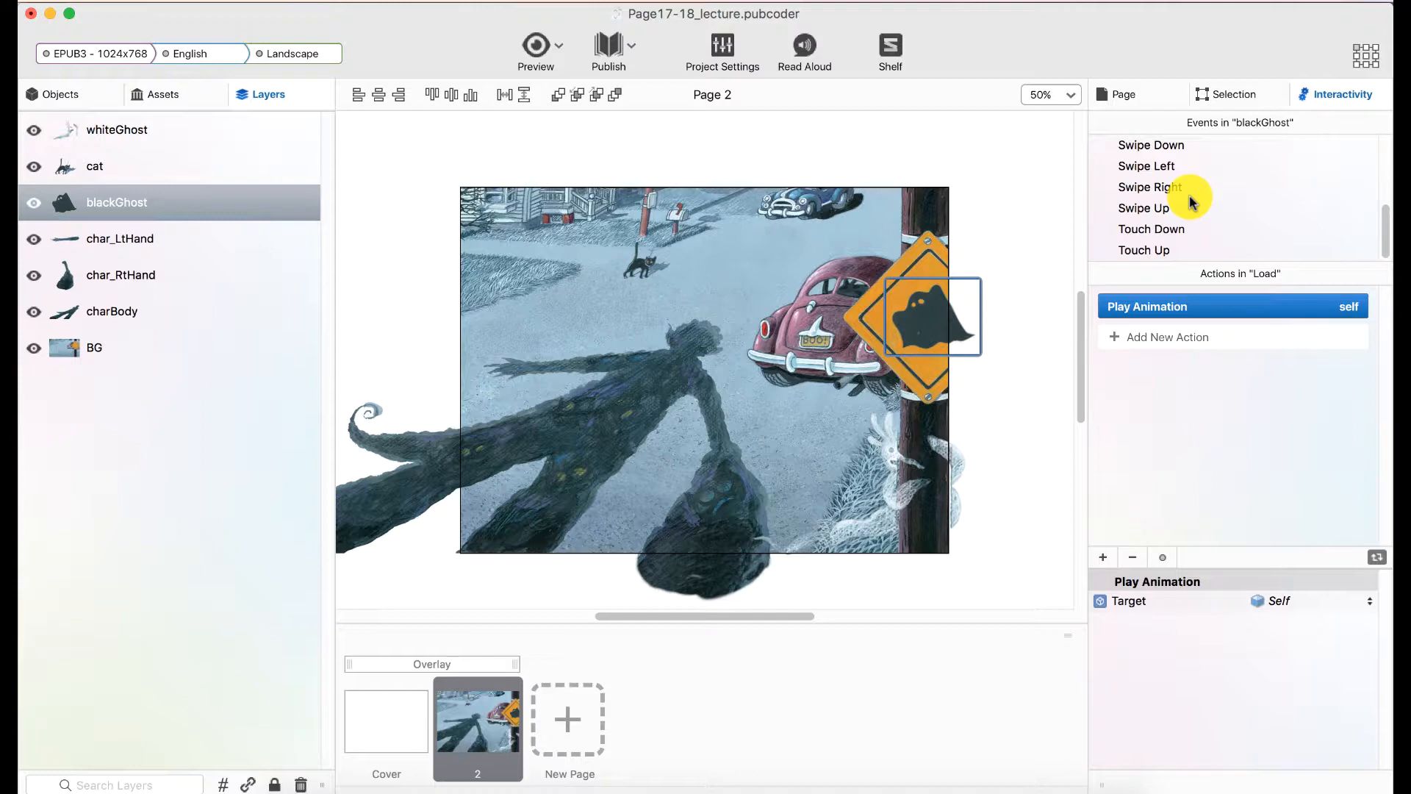
scroll(1191, 196, up, 5)
click(1171, 338)
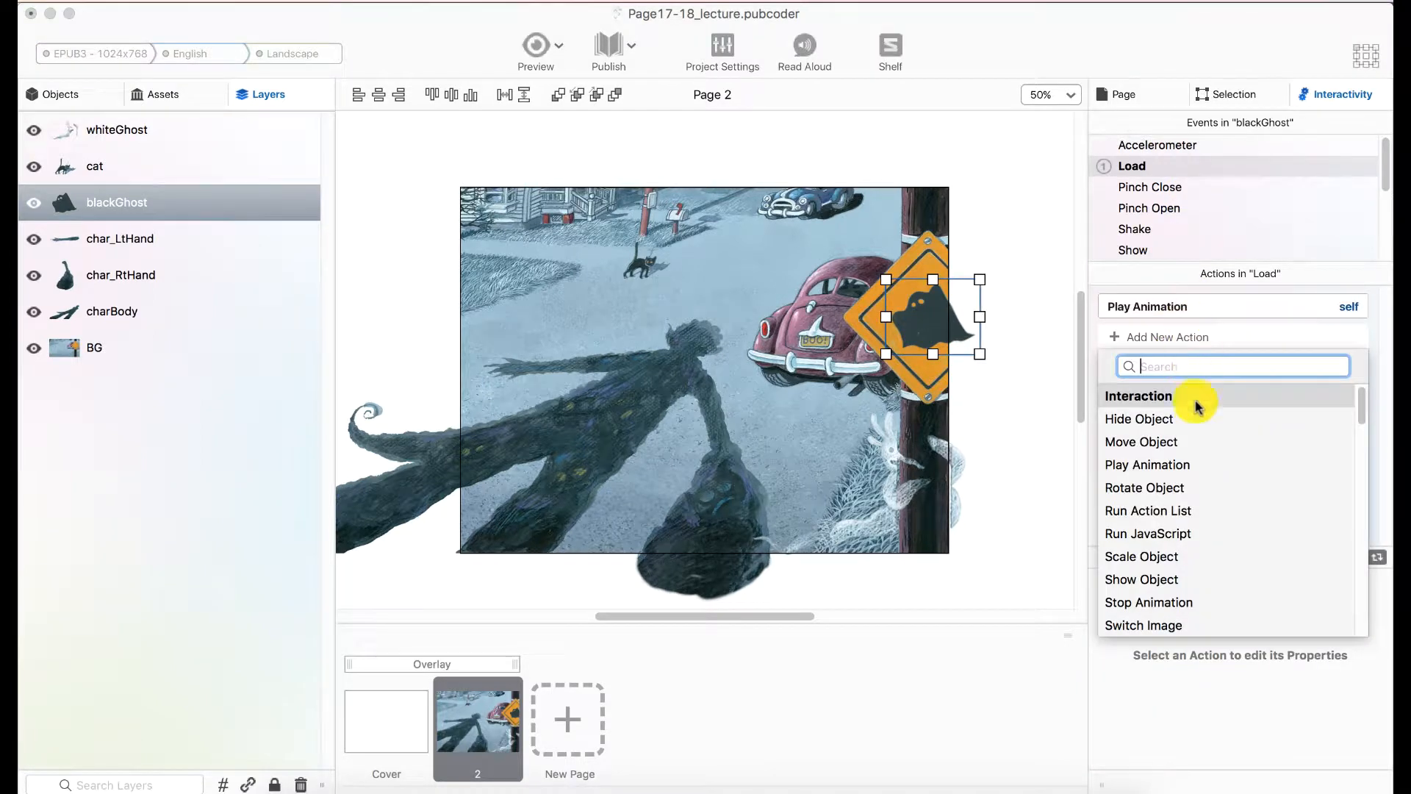
scroll(1210, 462, down, 15)
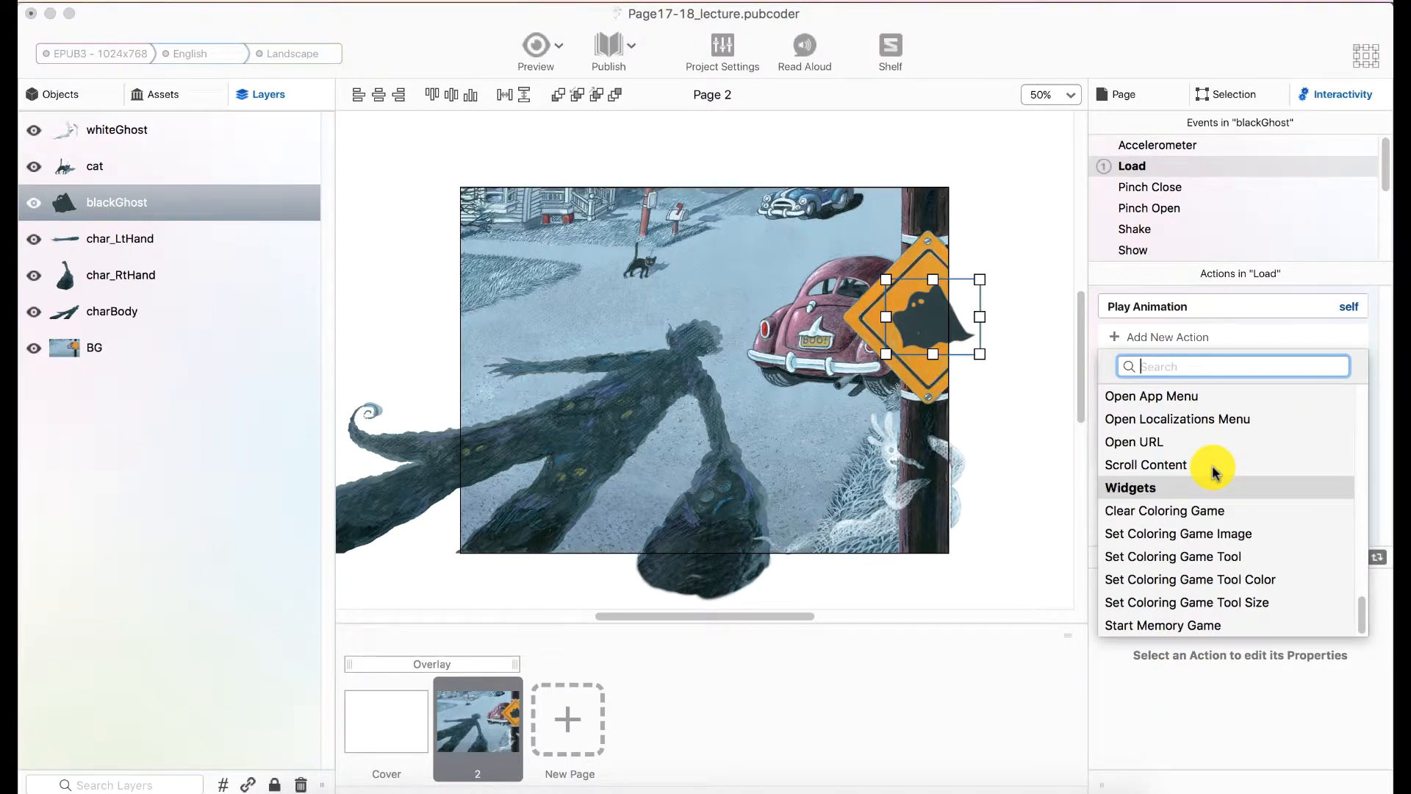
scroll(1210, 465, up, 4)
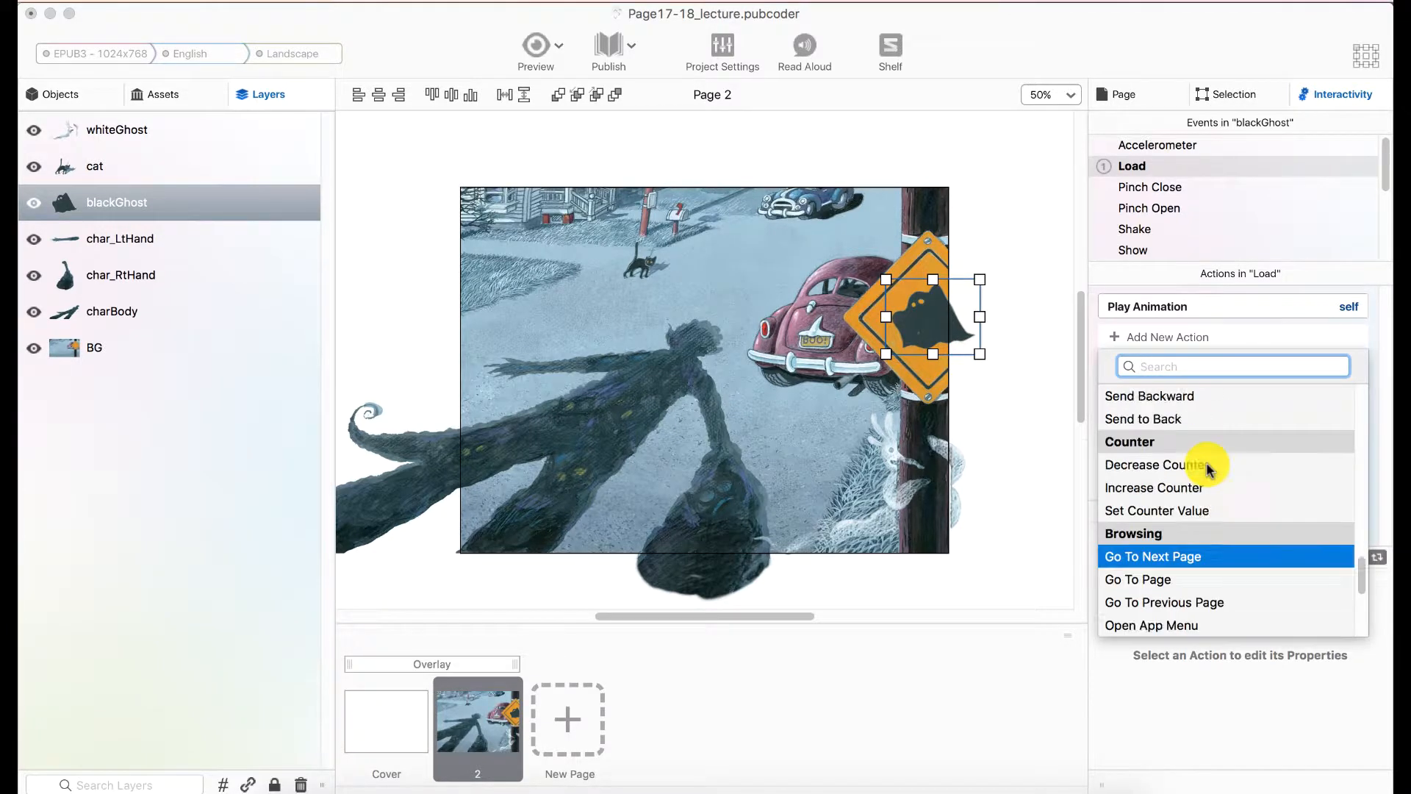
scroll(1210, 463, up, 5)
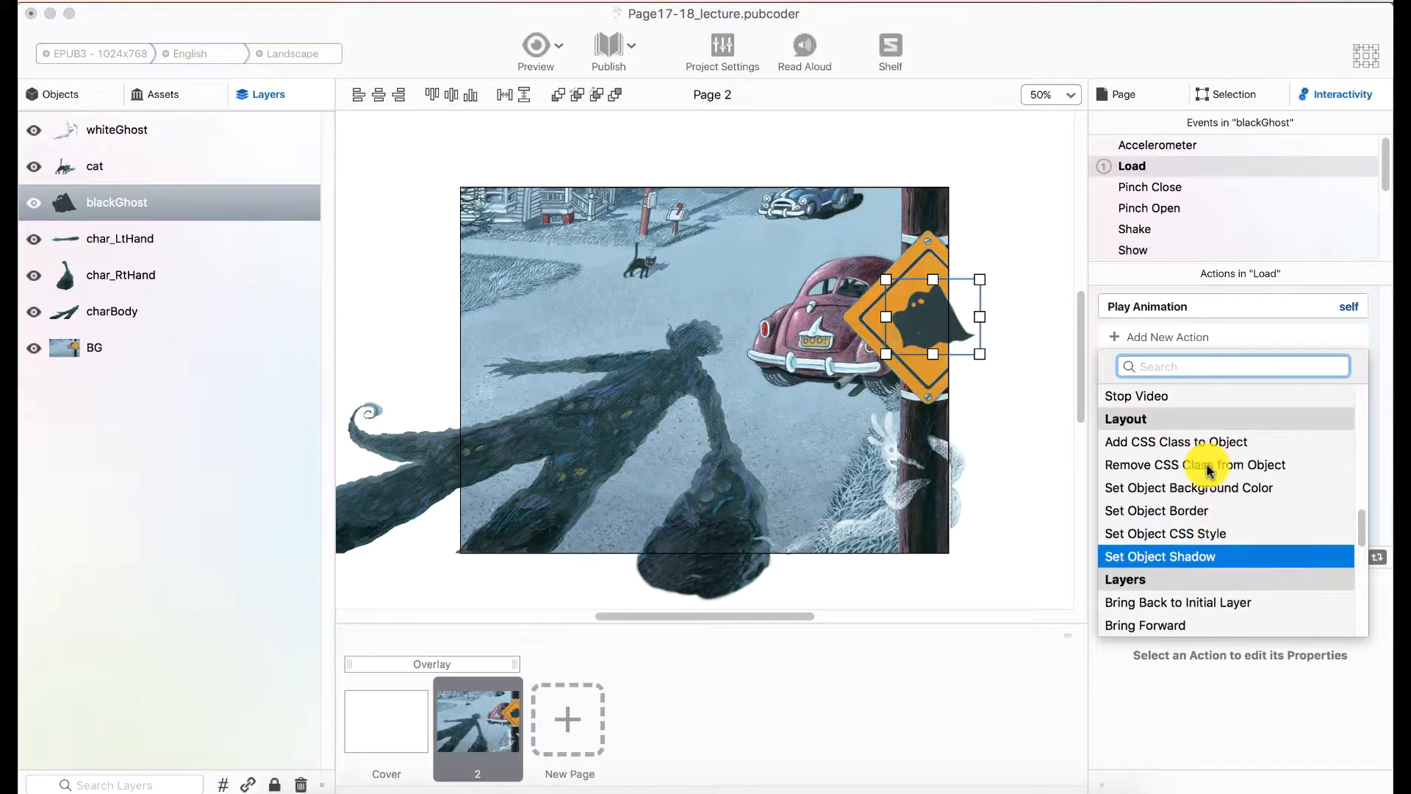
click(1214, 275)
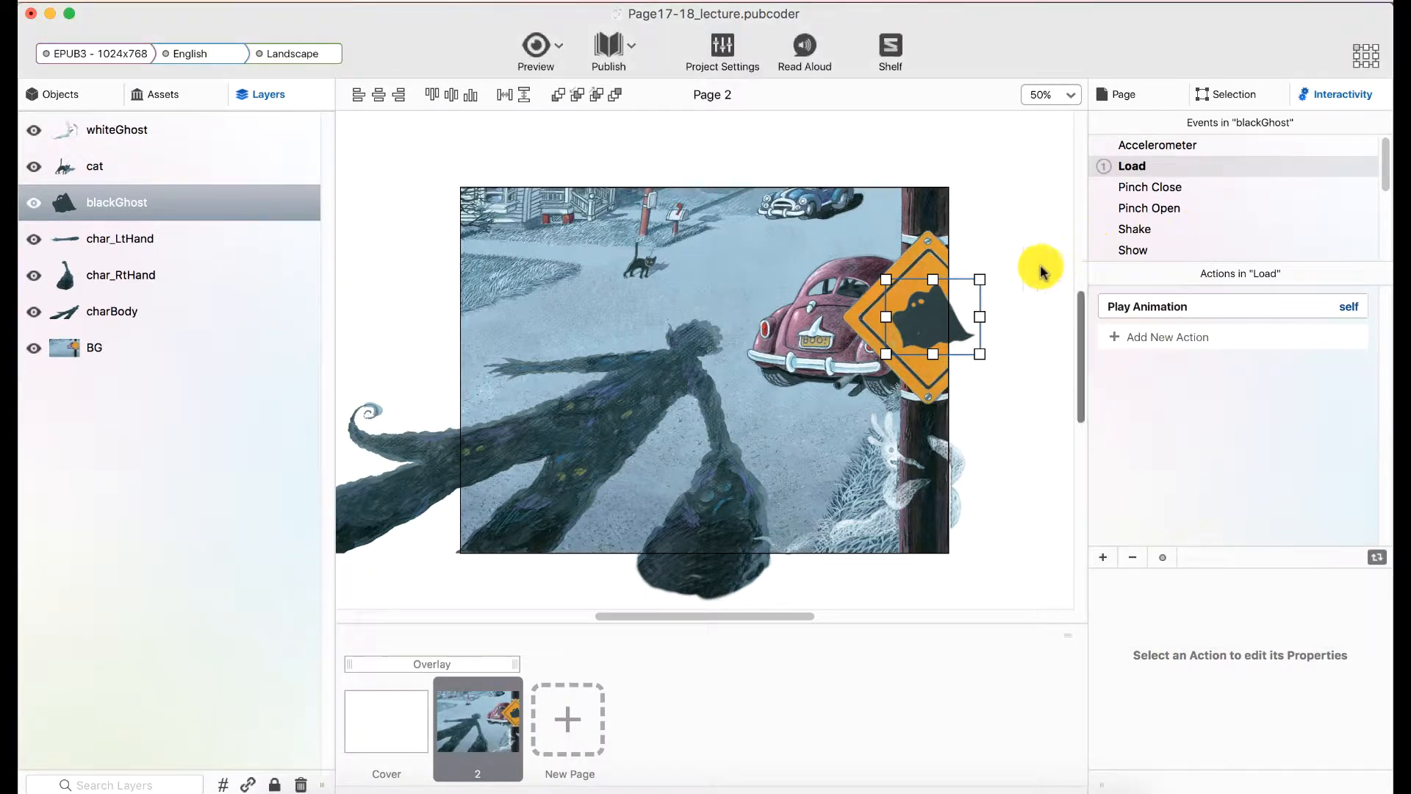
Step: Select blackGhost's Play Animation action, check the animation on page load in the Quick Preview and close the preview
click(1153, 309)
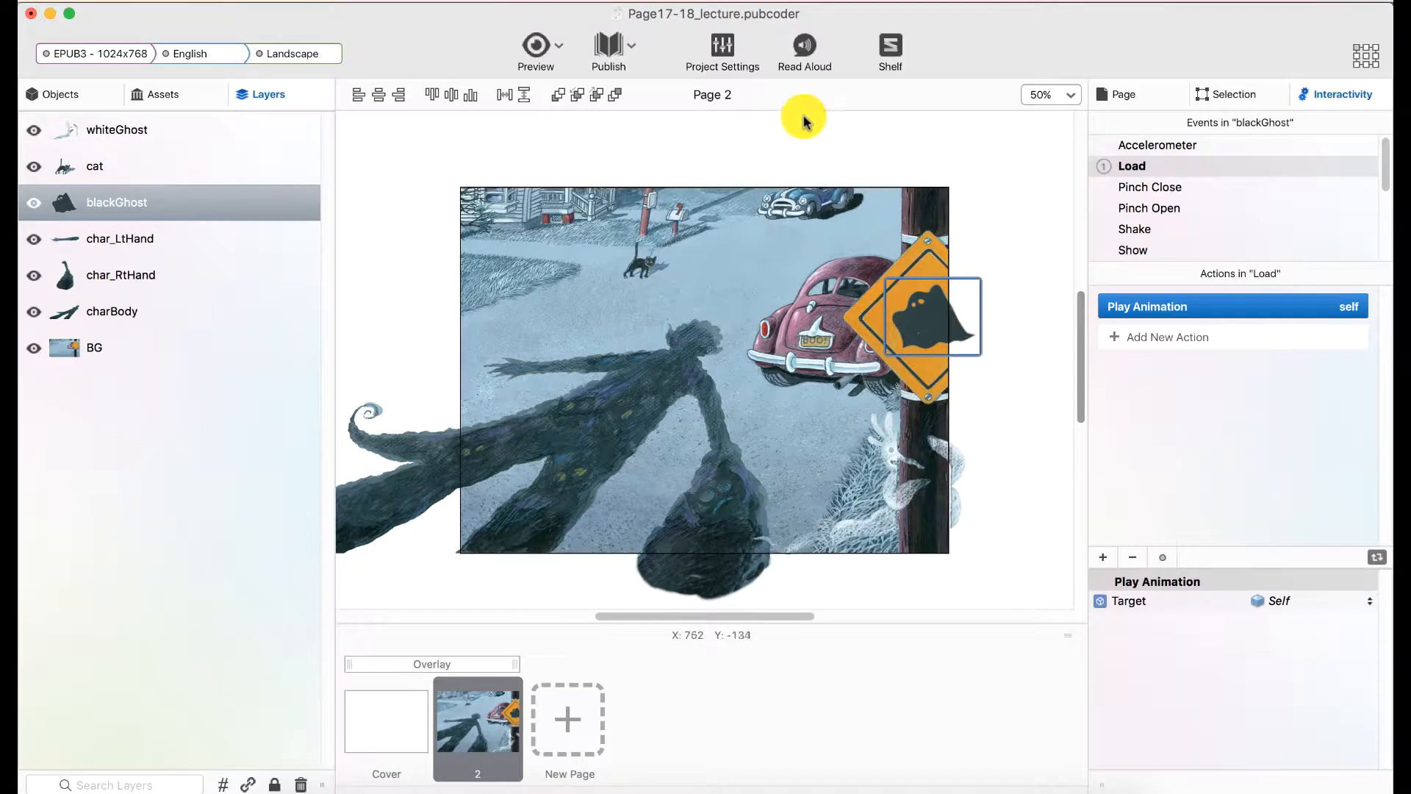
click(534, 49)
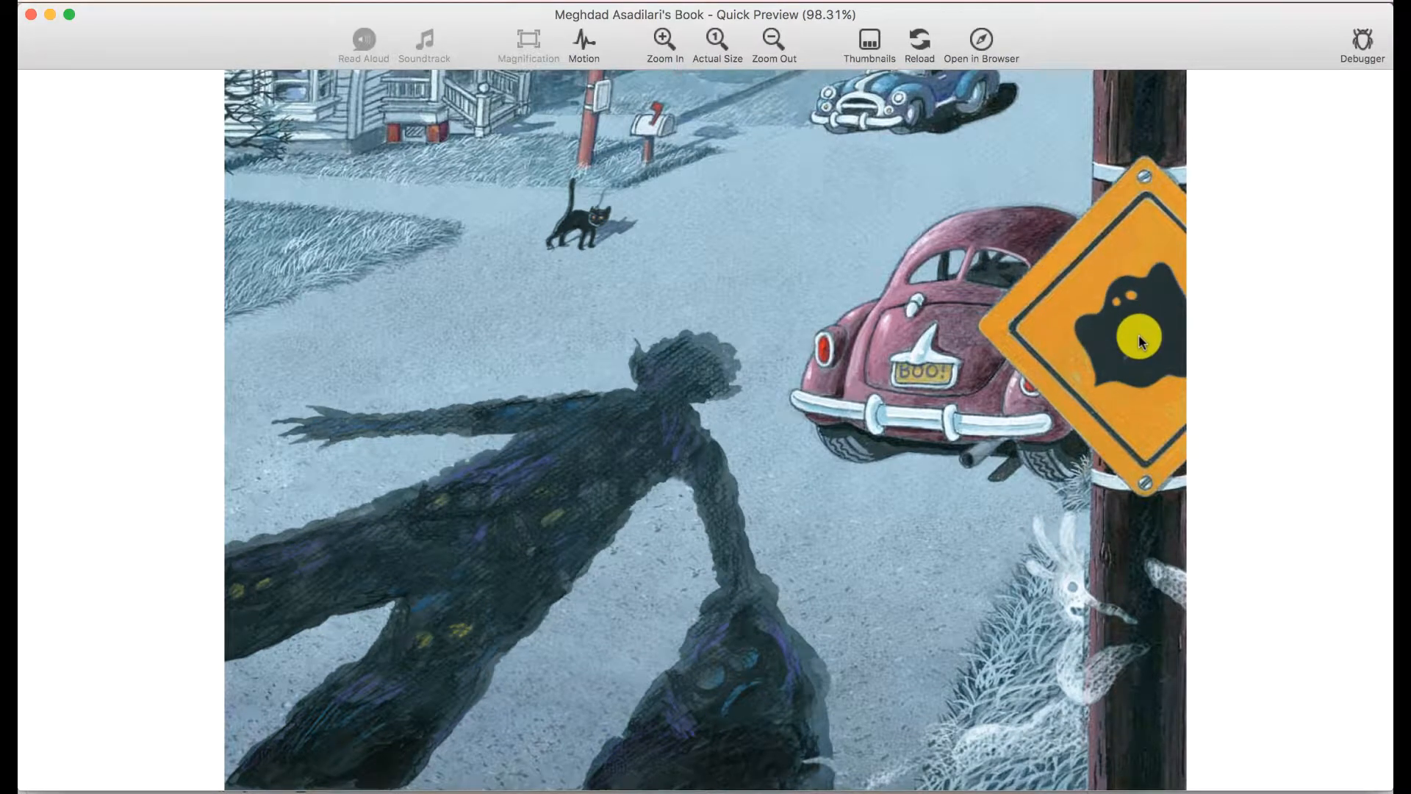
click(31, 15)
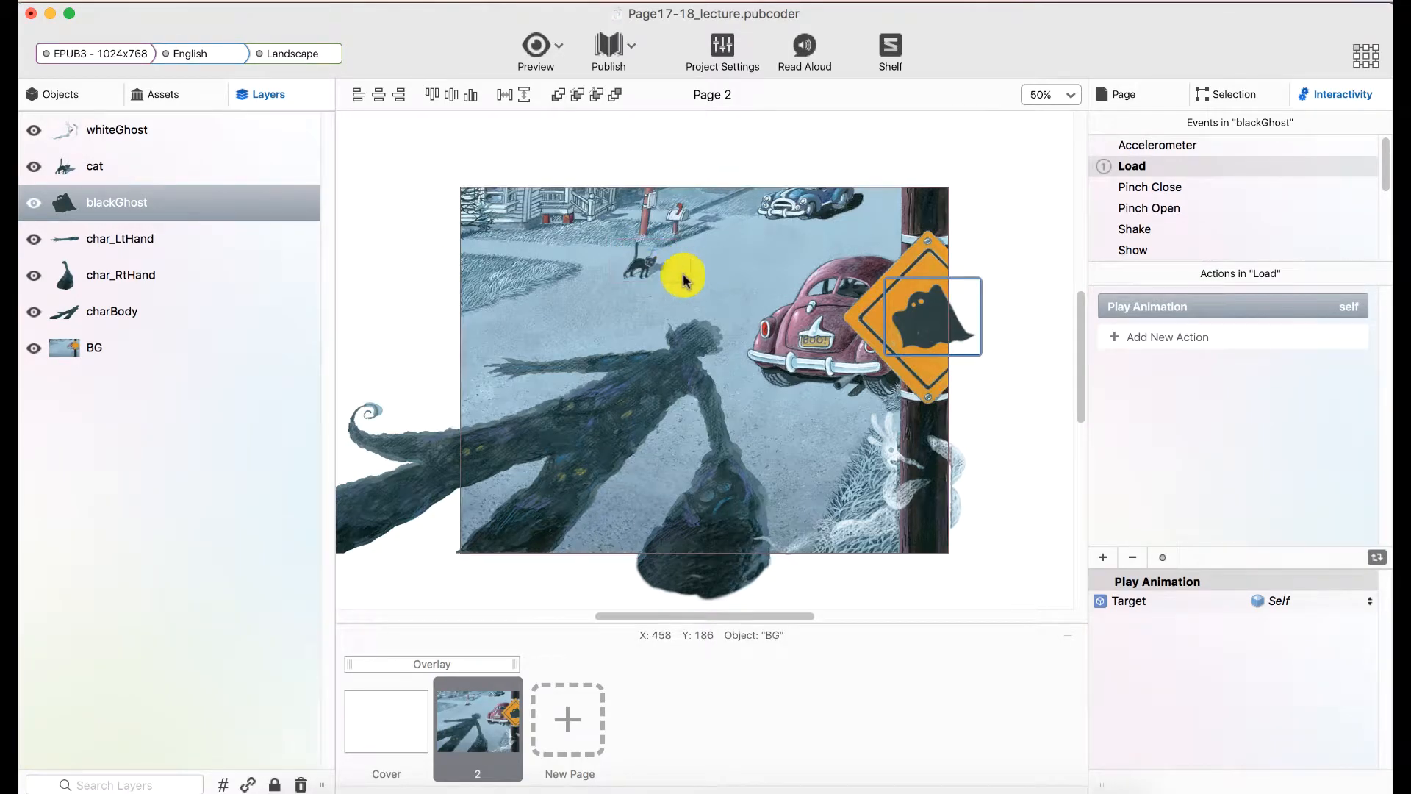
Step: Add a Play Animation action targeting Self to whiteGhost's Touch Down event, and check it in the Quick Preview
click(914, 473)
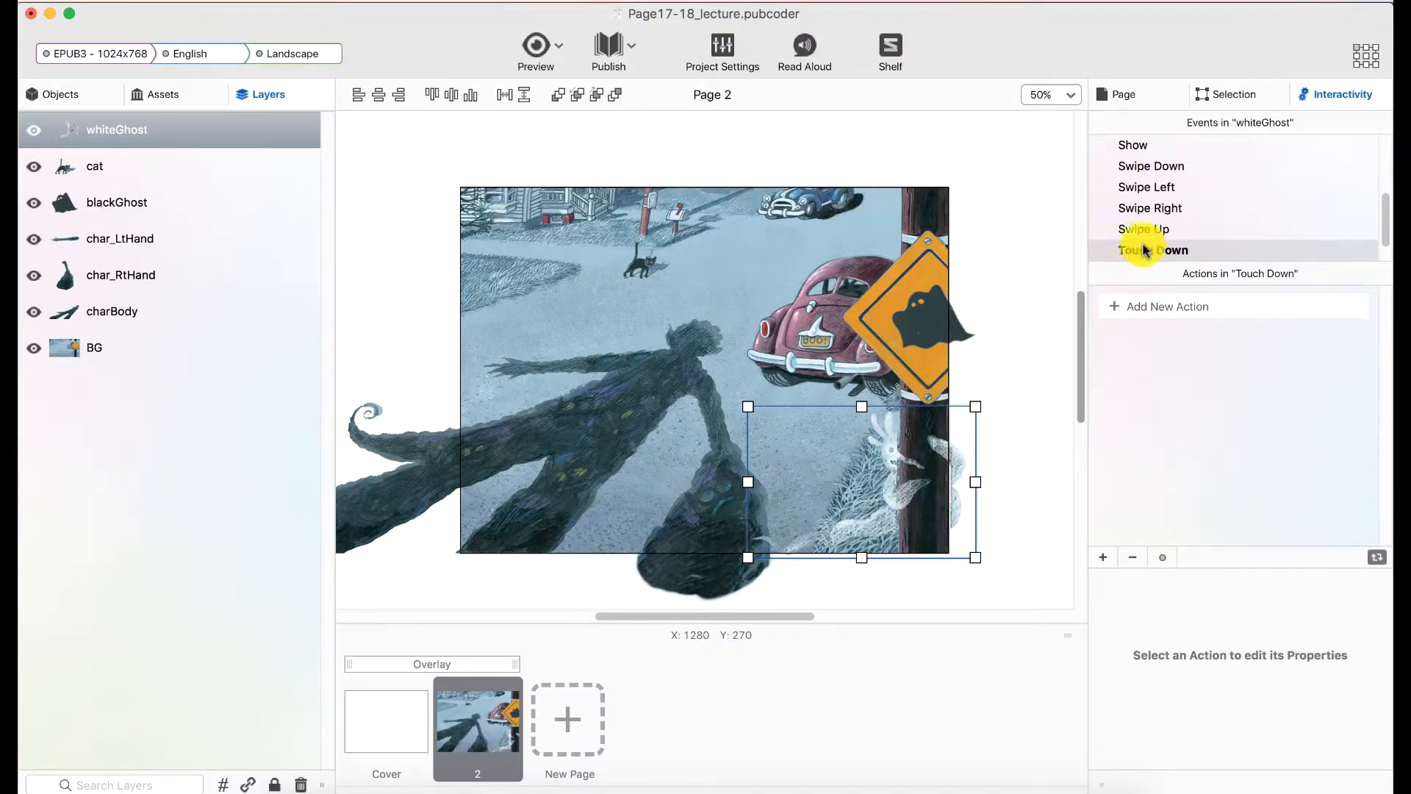
click(1169, 307)
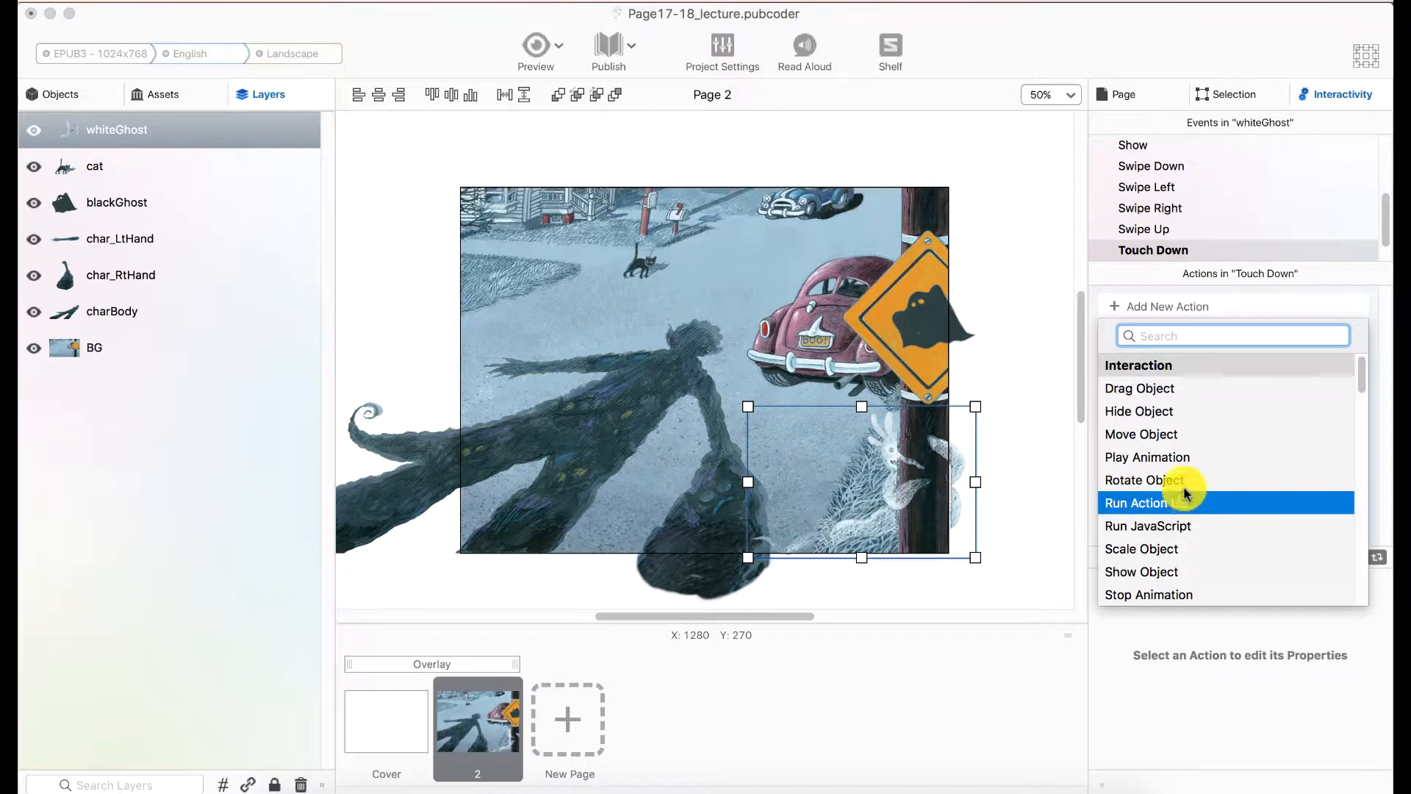
click(1189, 457)
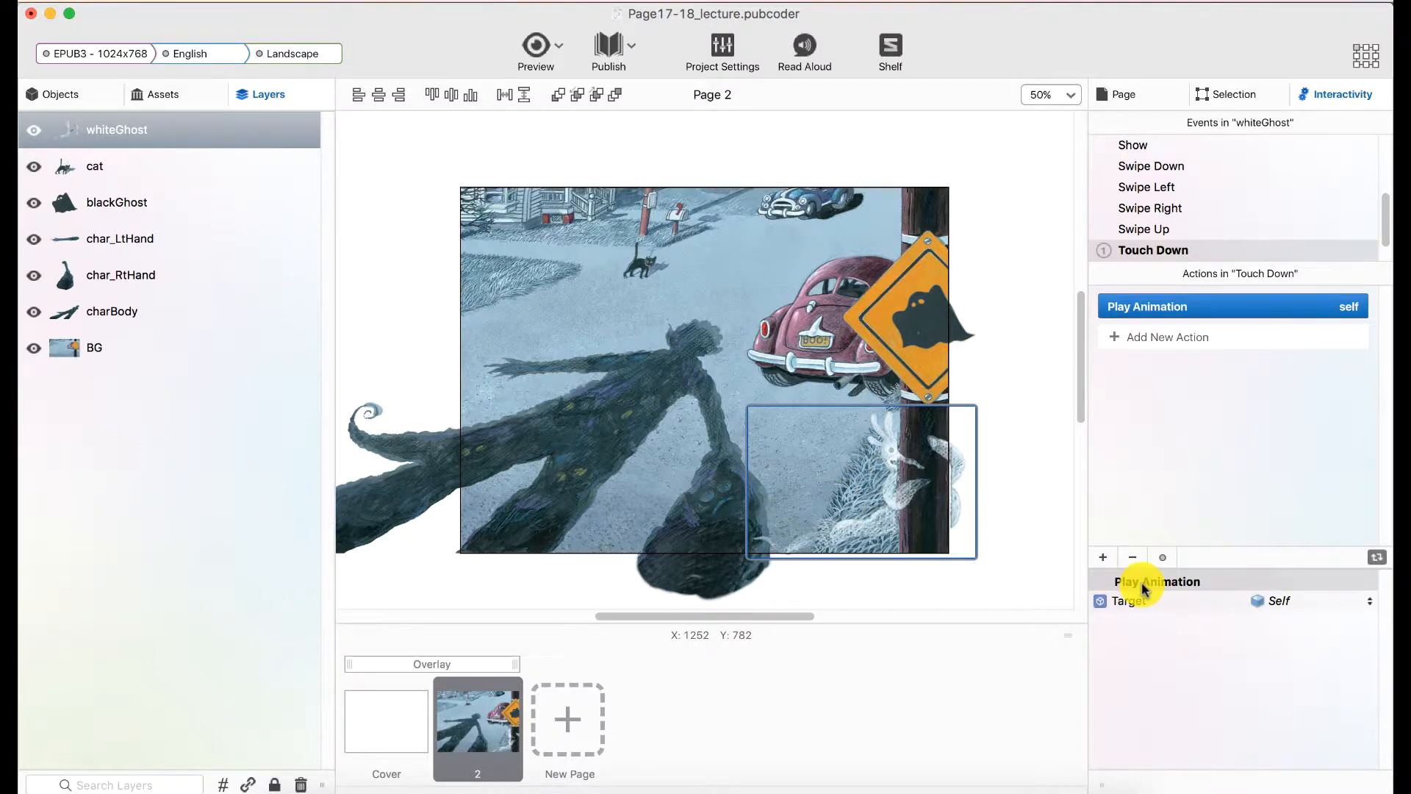
click(536, 61)
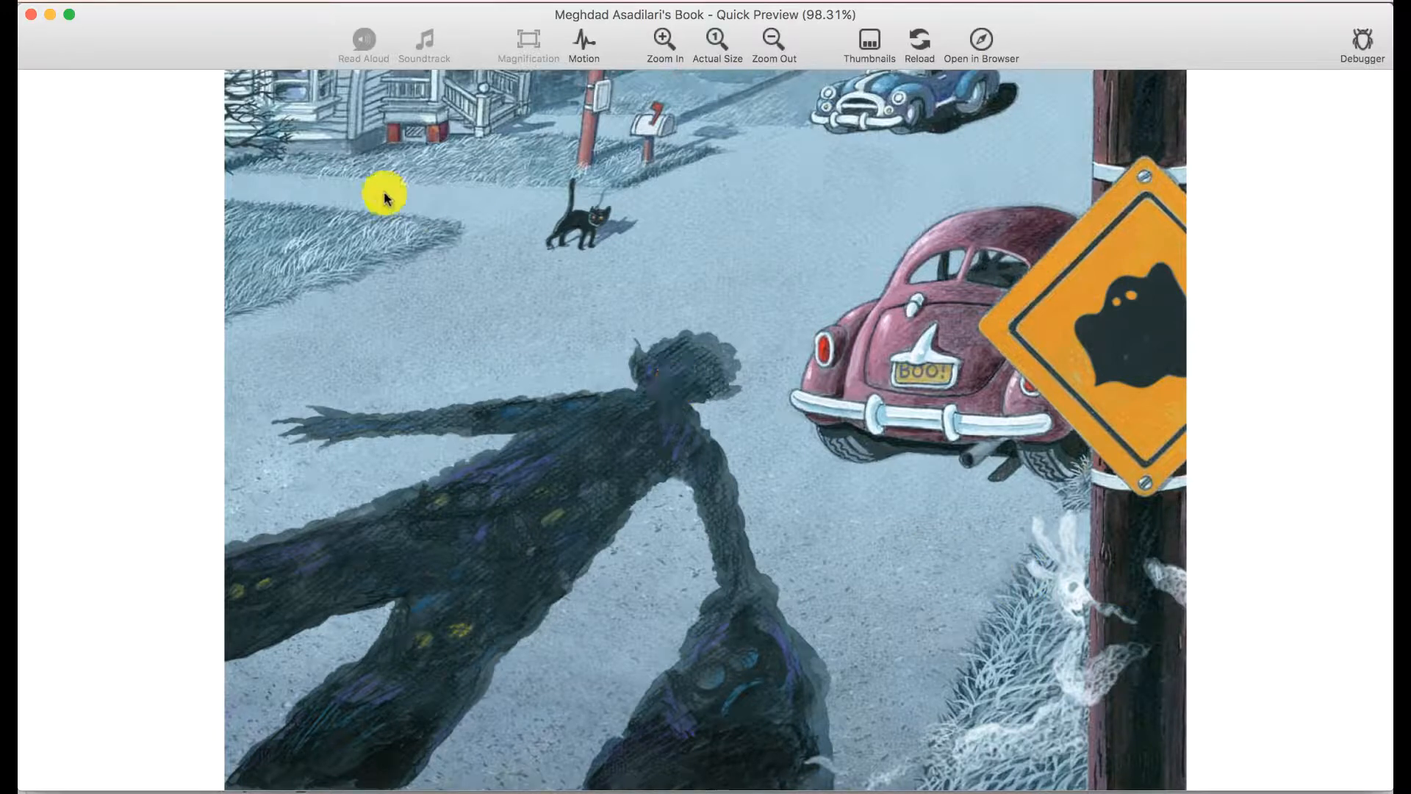
click(30, 15)
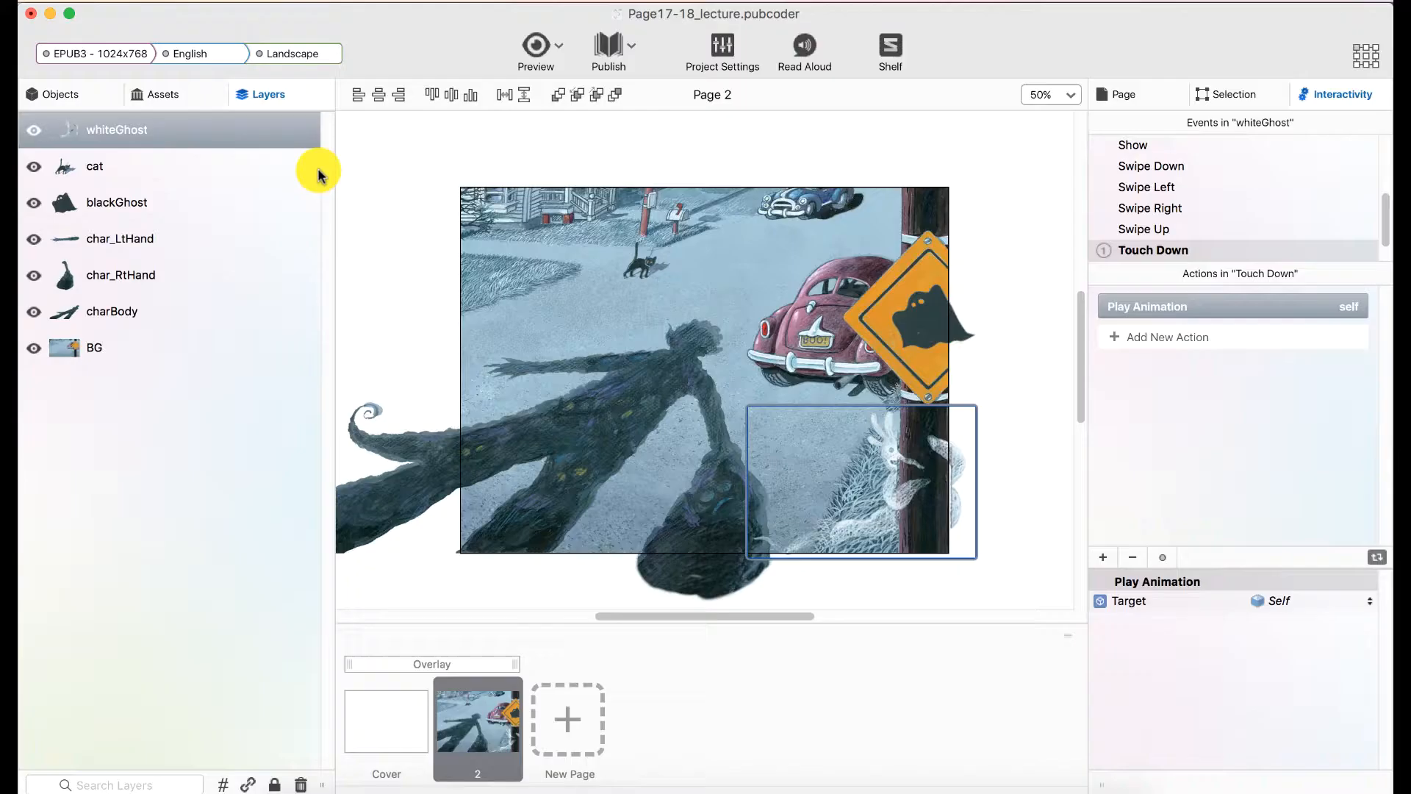
Step: Add a Play Animation action targeting Self to the cat's Touch Down event, and check it in the Quick Preview
click(644, 263)
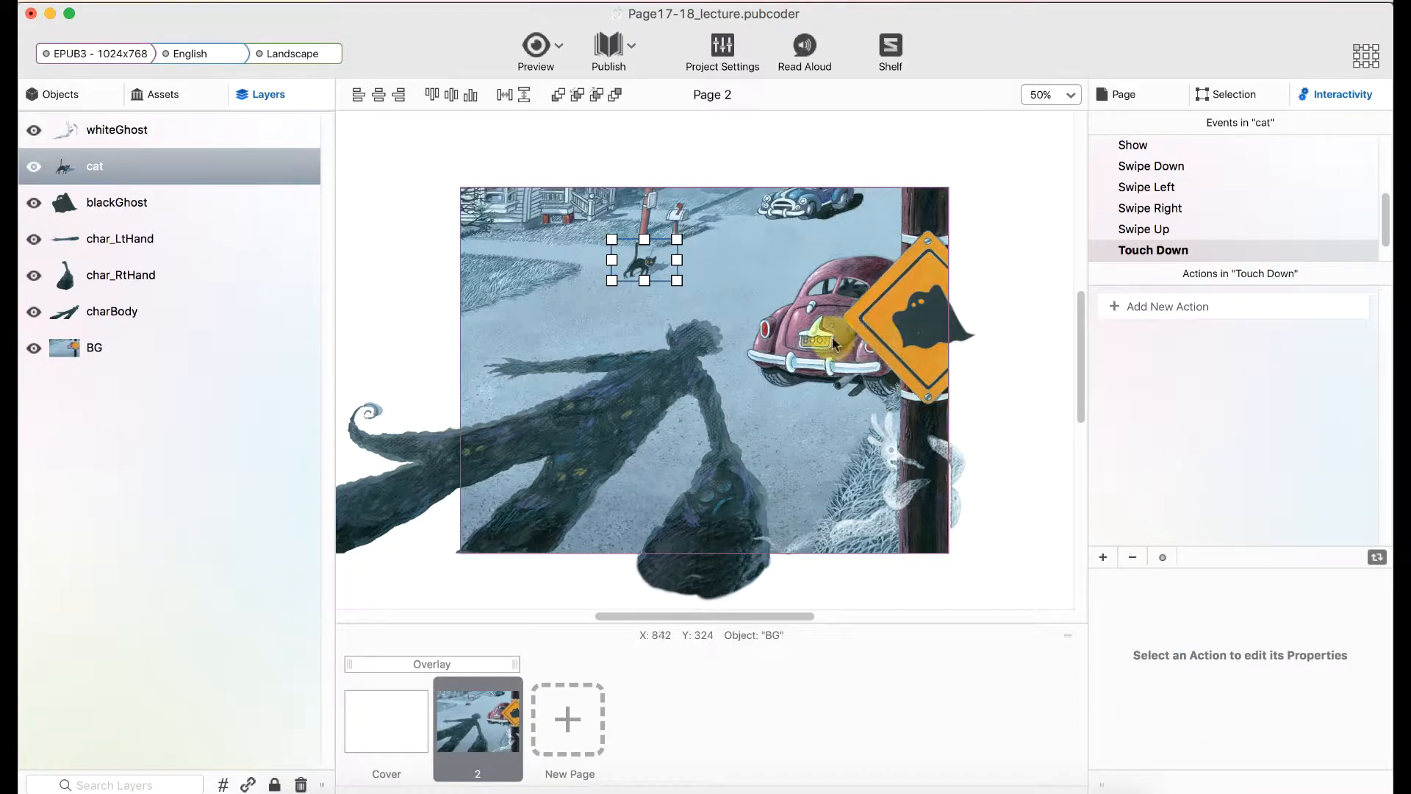
click(651, 256)
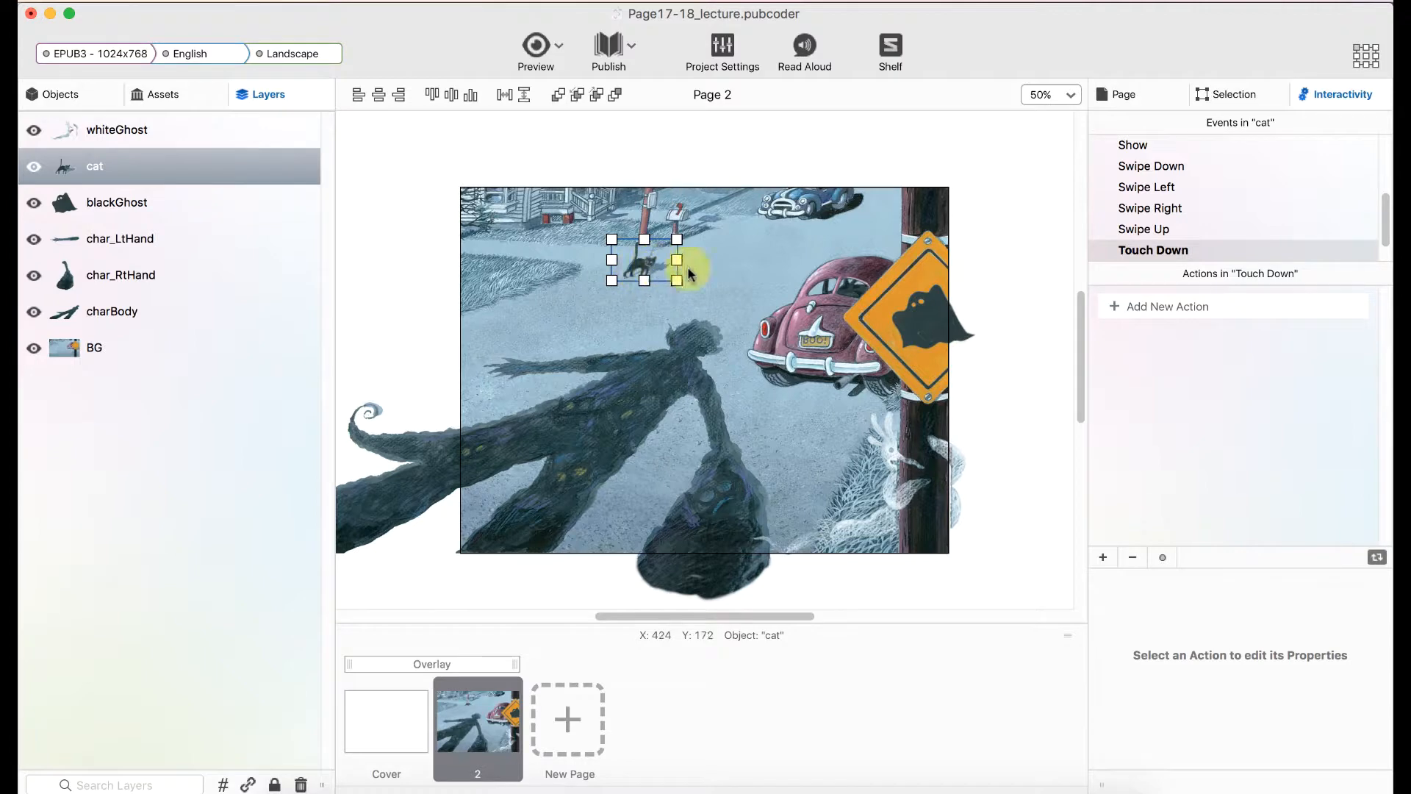
click(1160, 309)
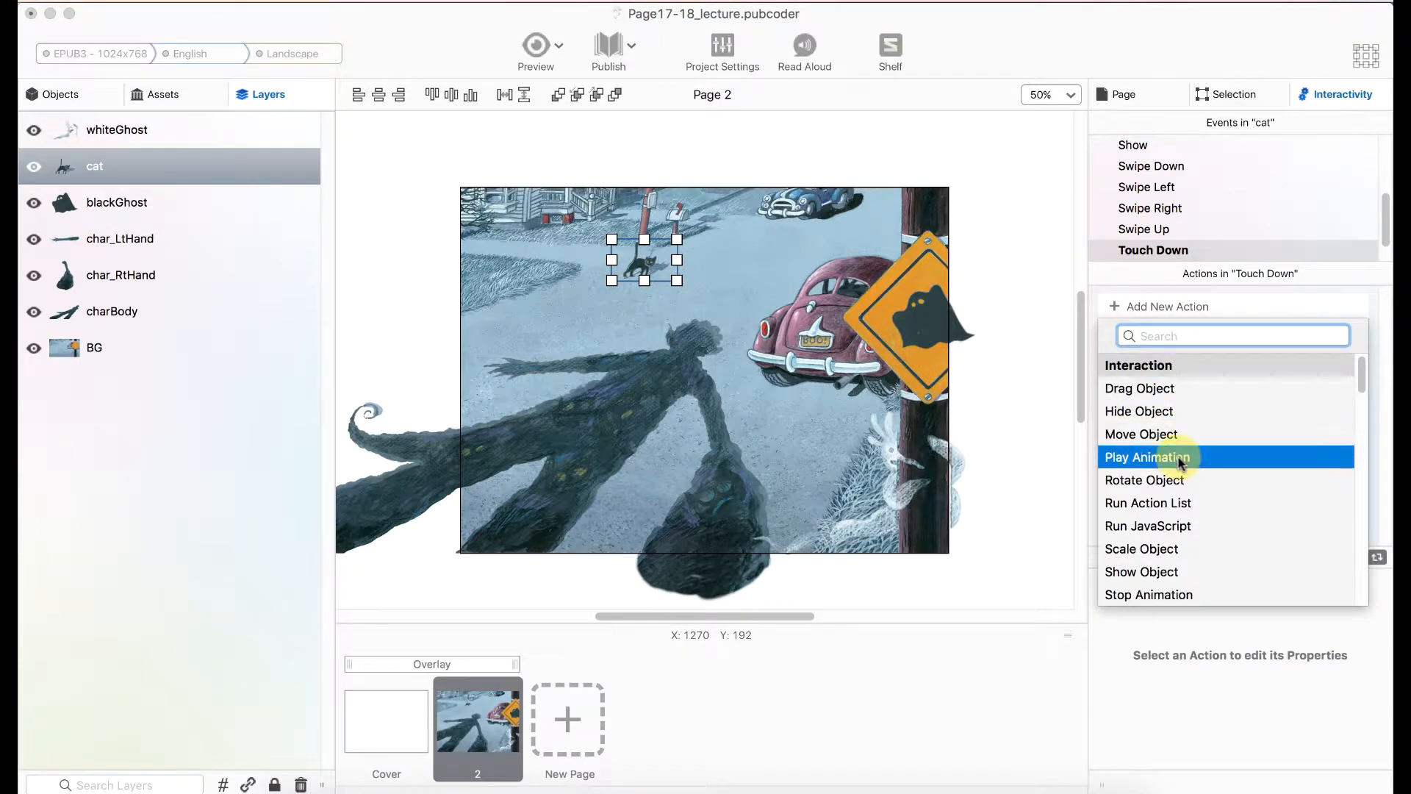
click(1182, 457)
click(535, 43)
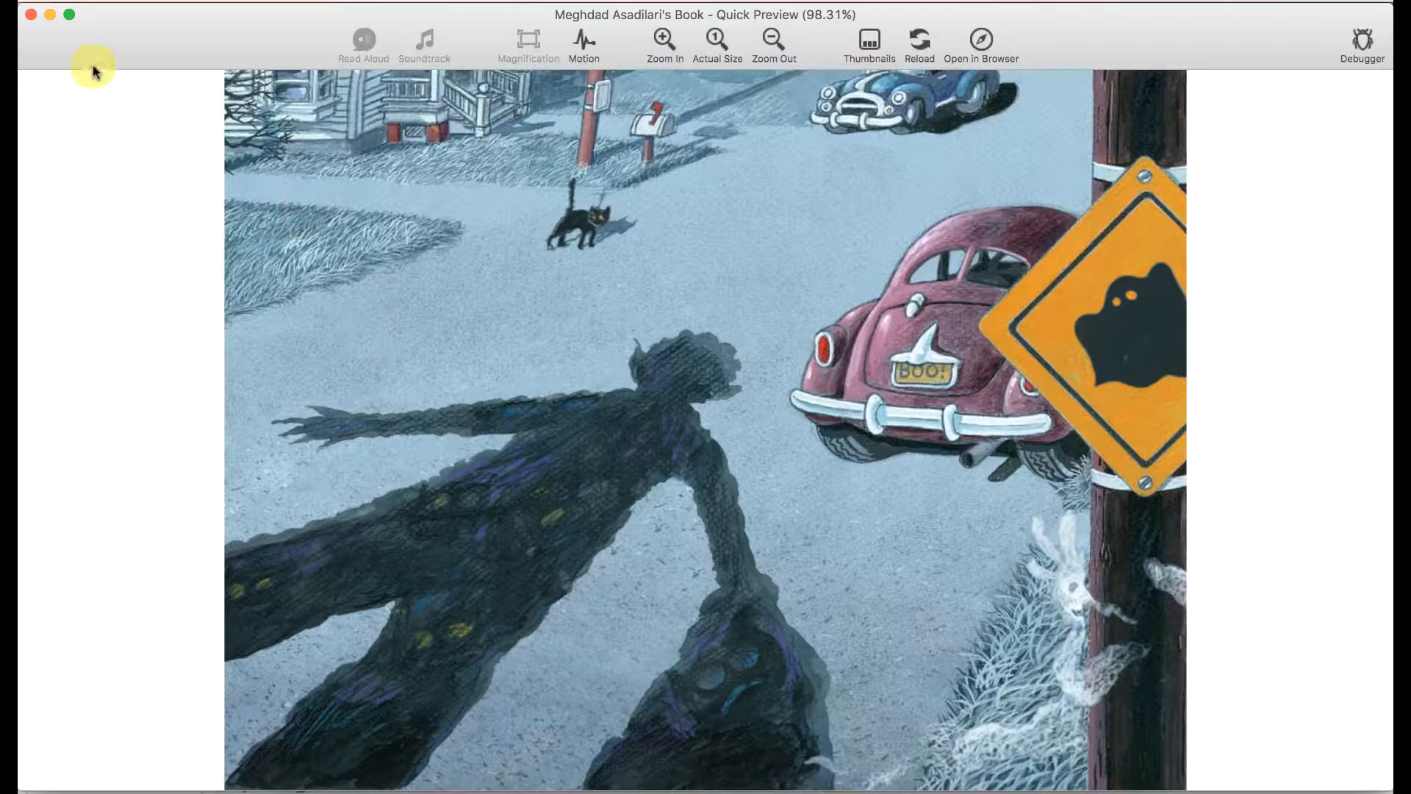
click(30, 14)
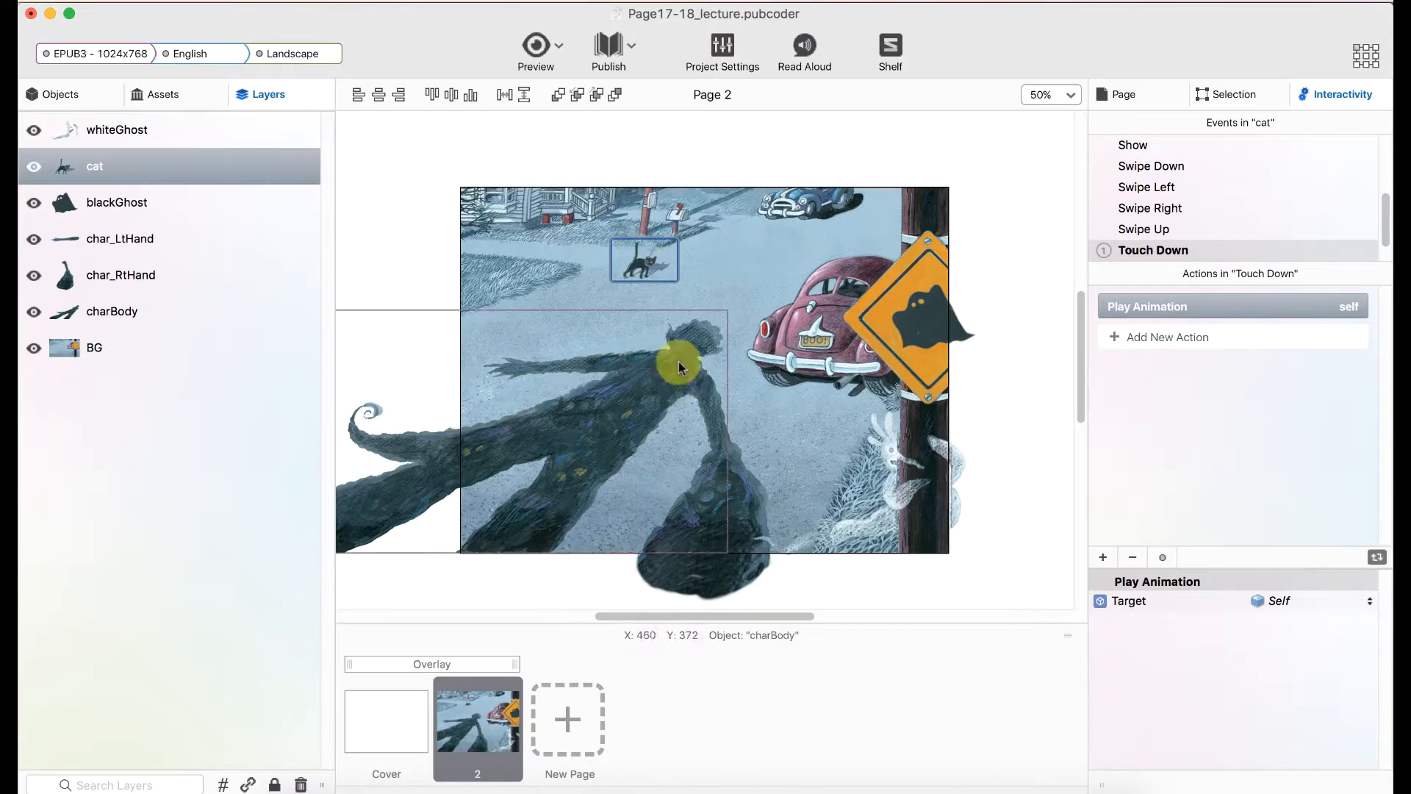
Step: Switch to After Effects, bring up the Page17_18_eBook_v02 composition and move the playhead to frame 54
click(555, 784)
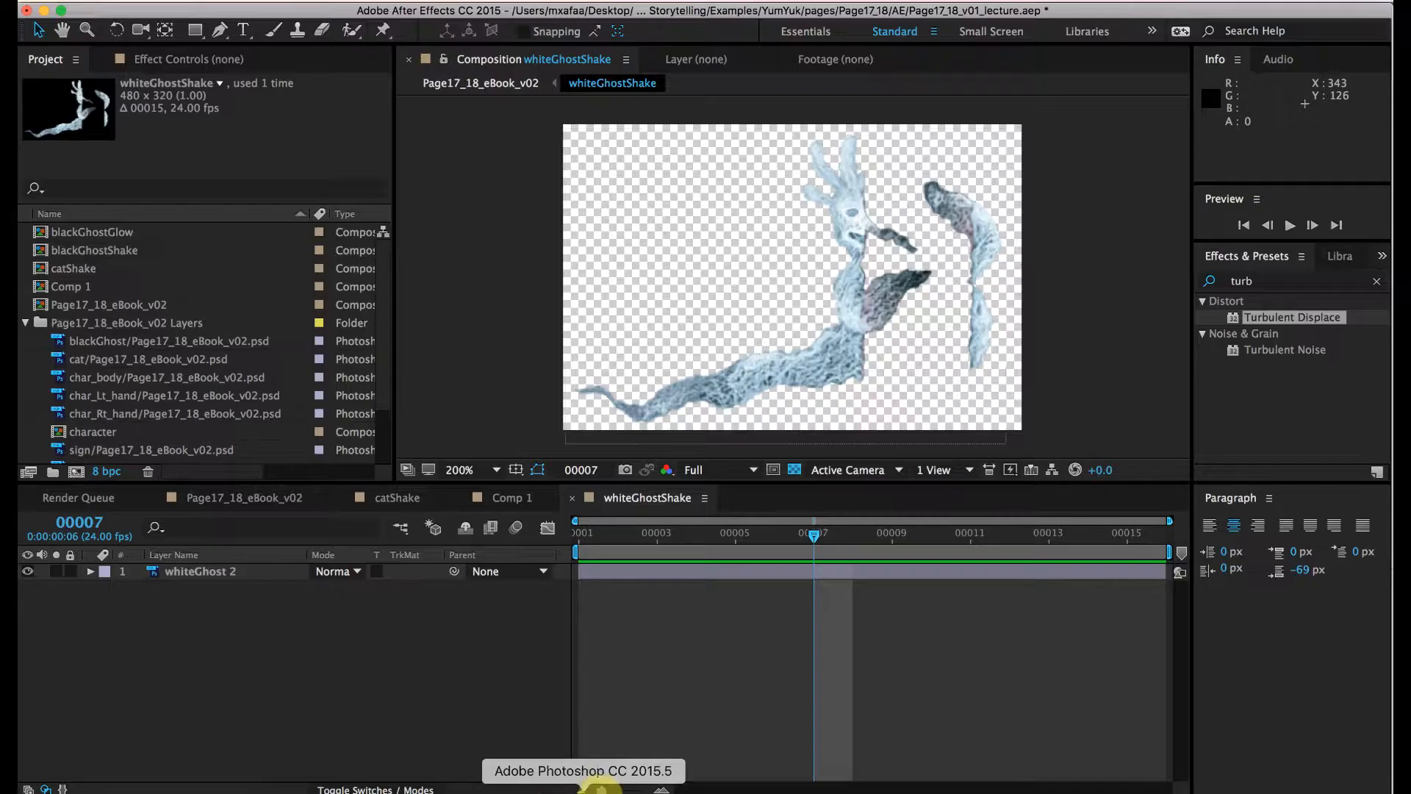
click(261, 498)
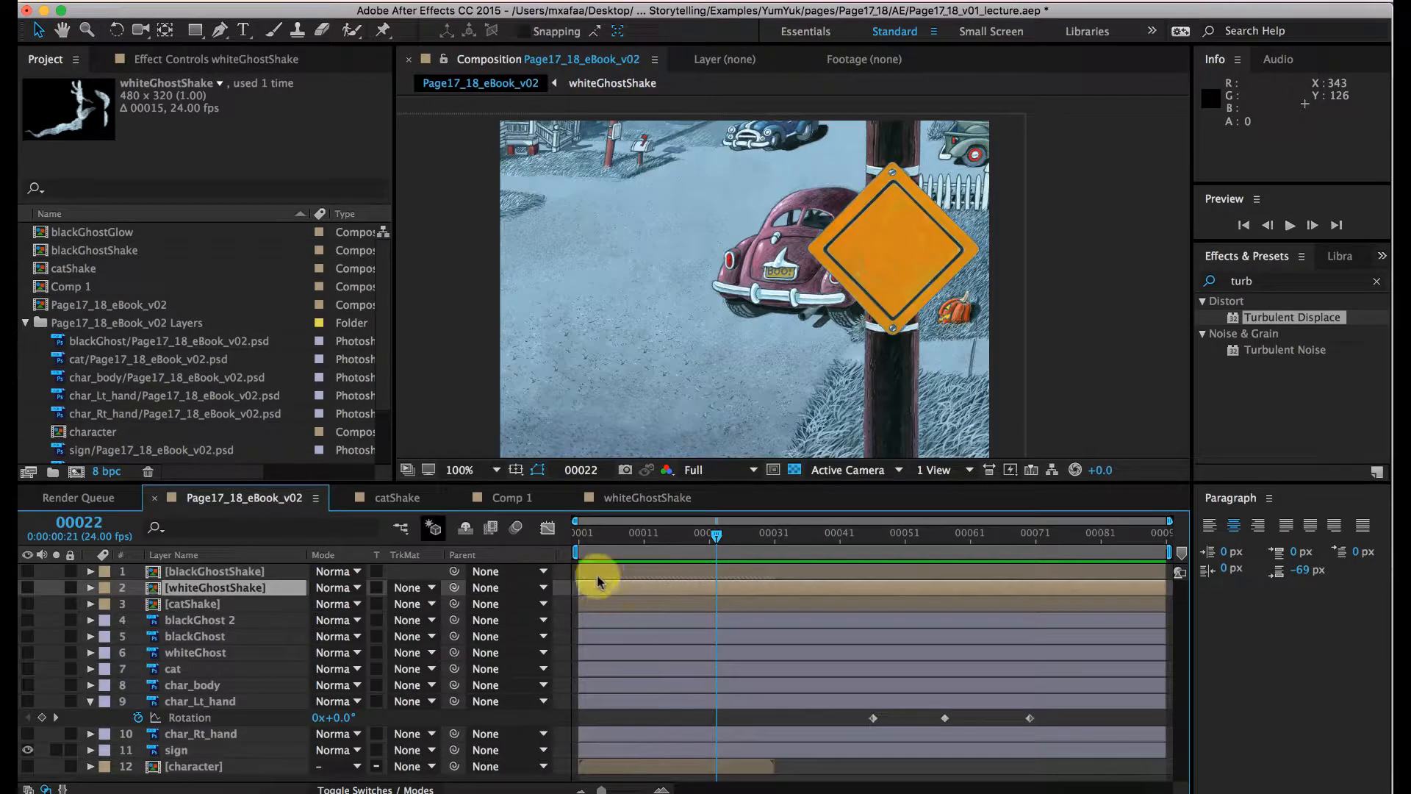
click(860, 542)
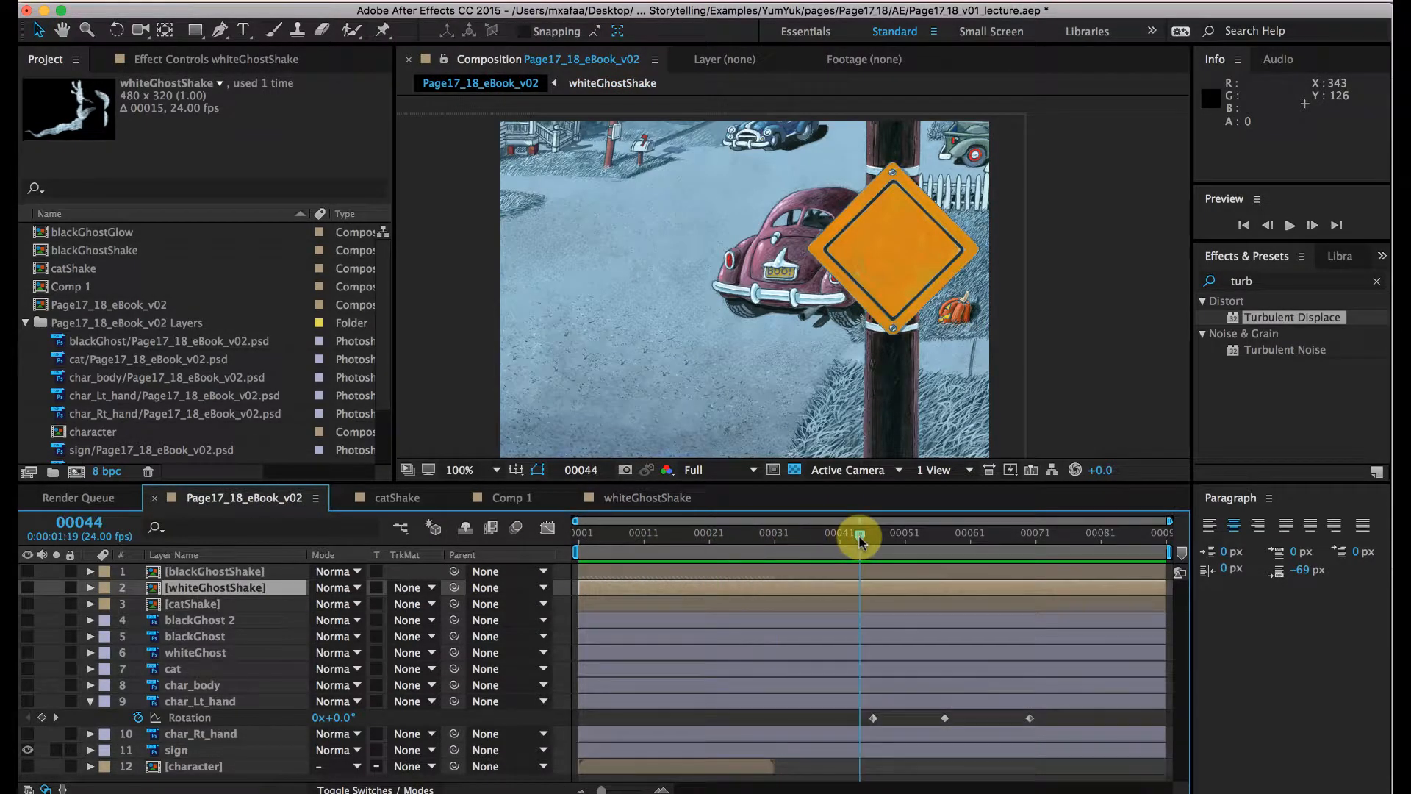
drag(860, 542, 925, 536)
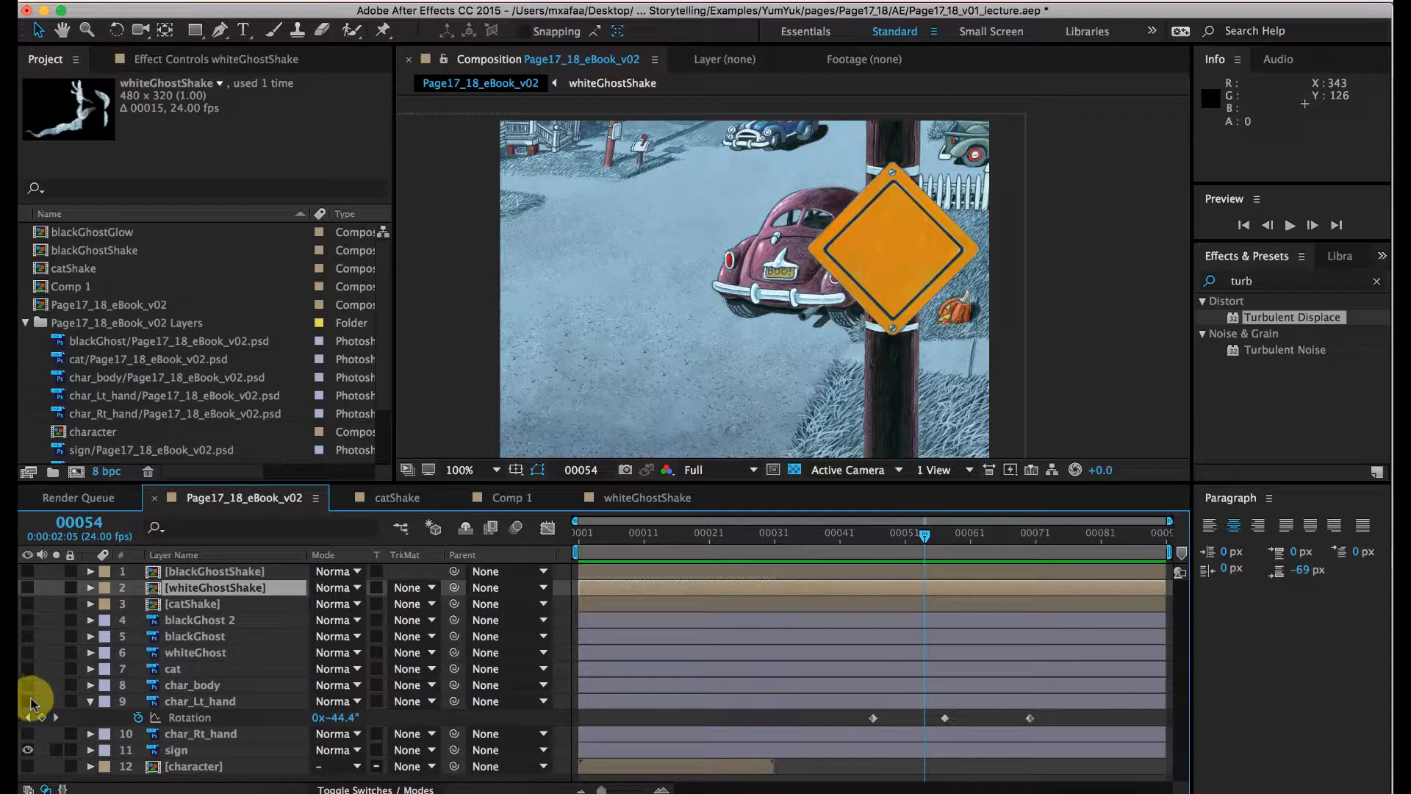
Step: Make the char_body, char_Lt_hand and char_Rt_hand layers visible and scrub through the hand rotation, stopping at frame 47
drag(28, 701, 28, 670)
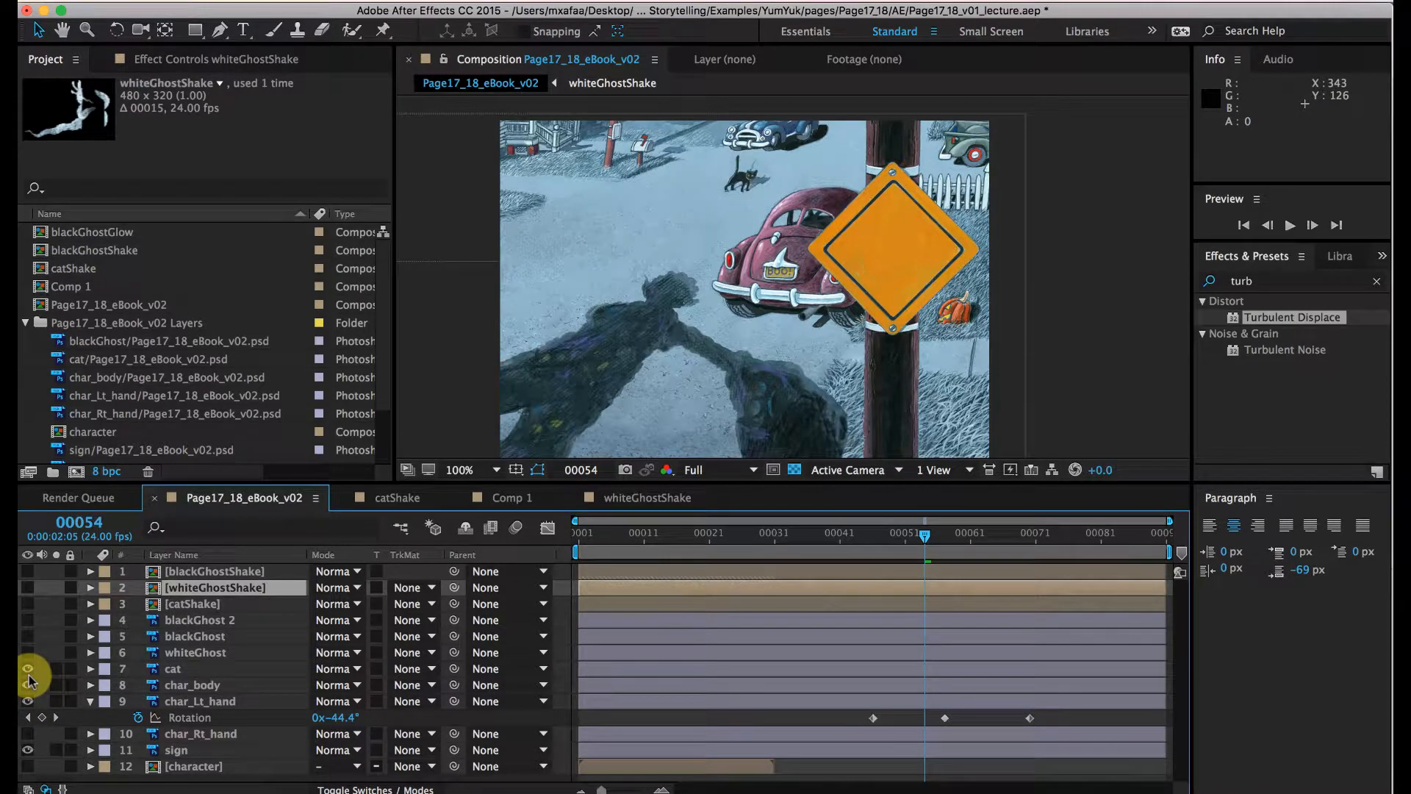
click(28, 668)
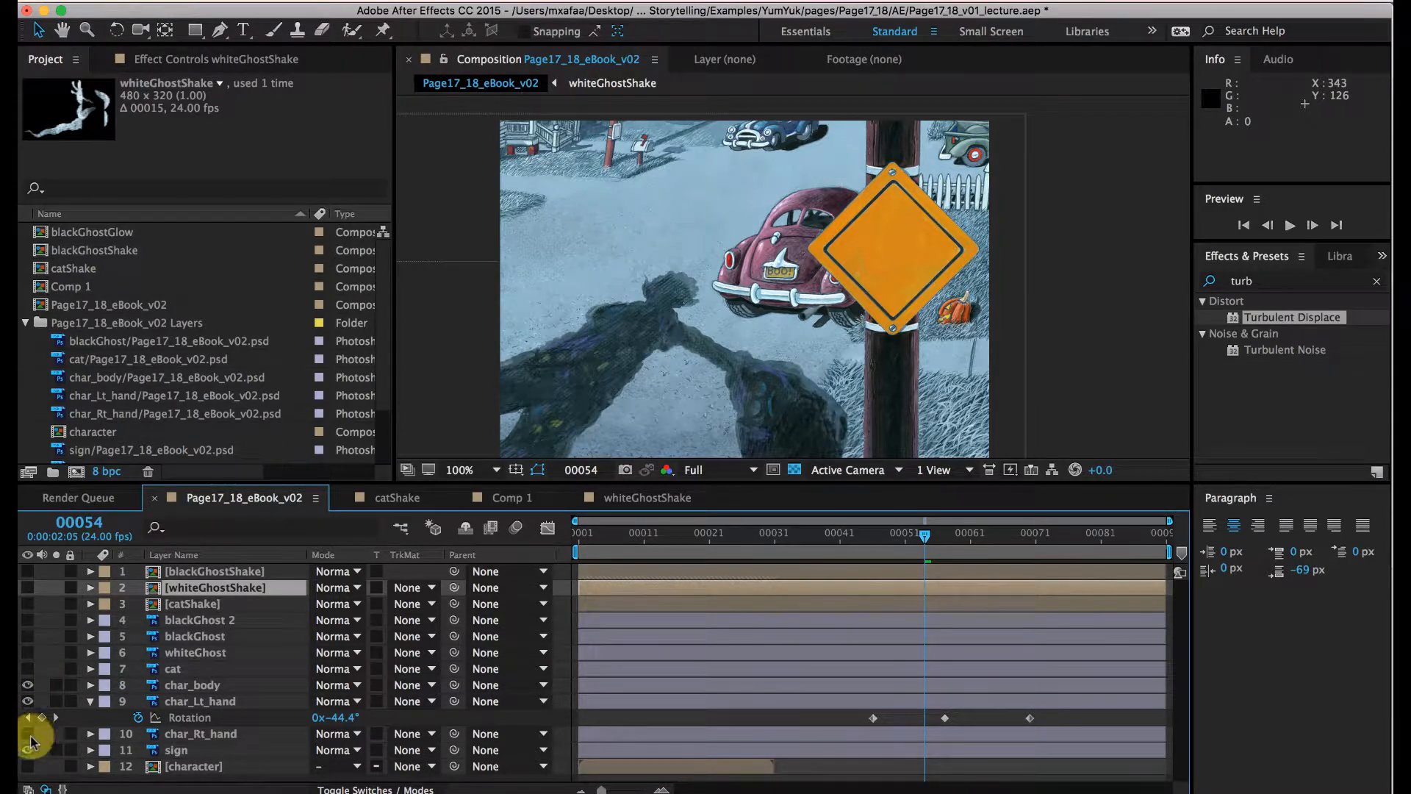
drag(31, 741, 28, 750)
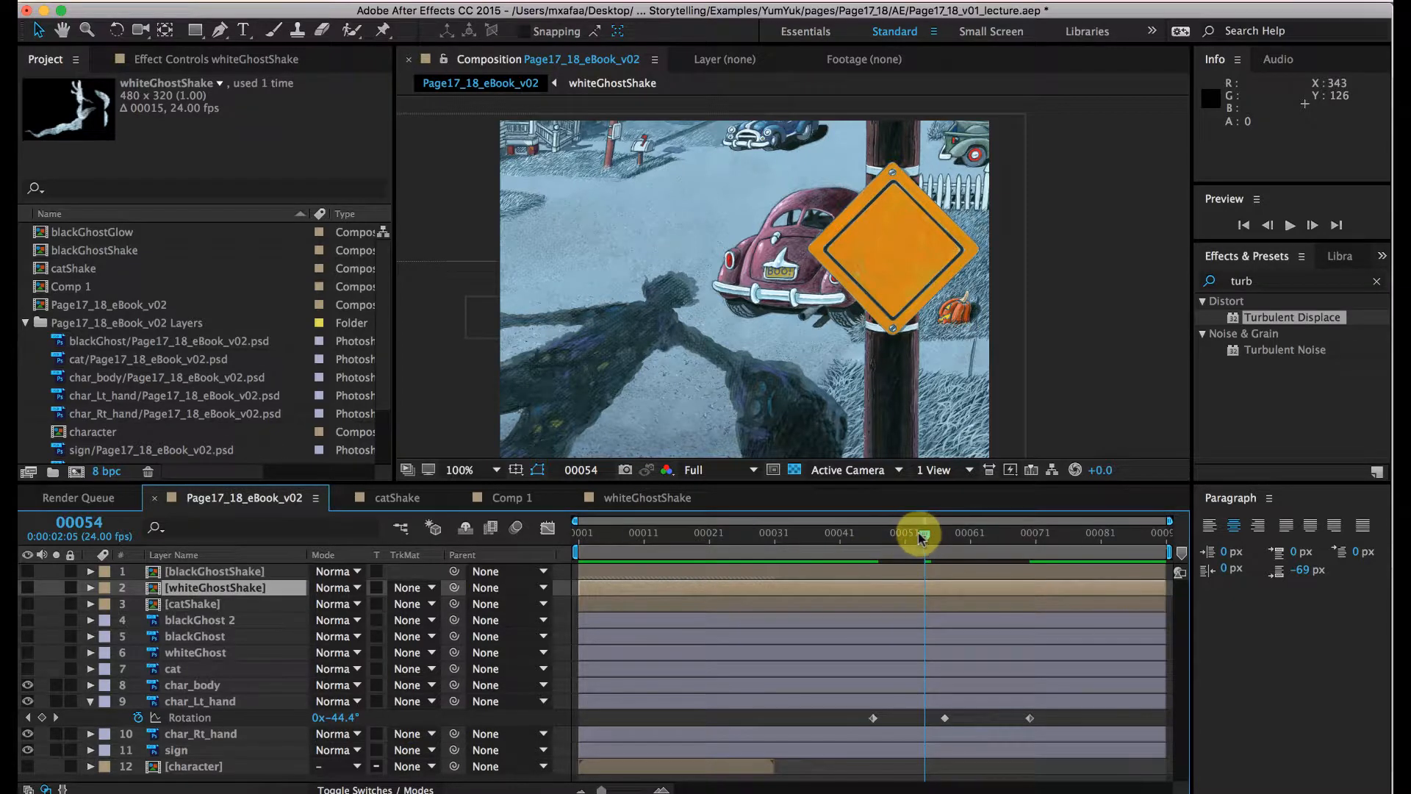
drag(920, 538, 878, 544)
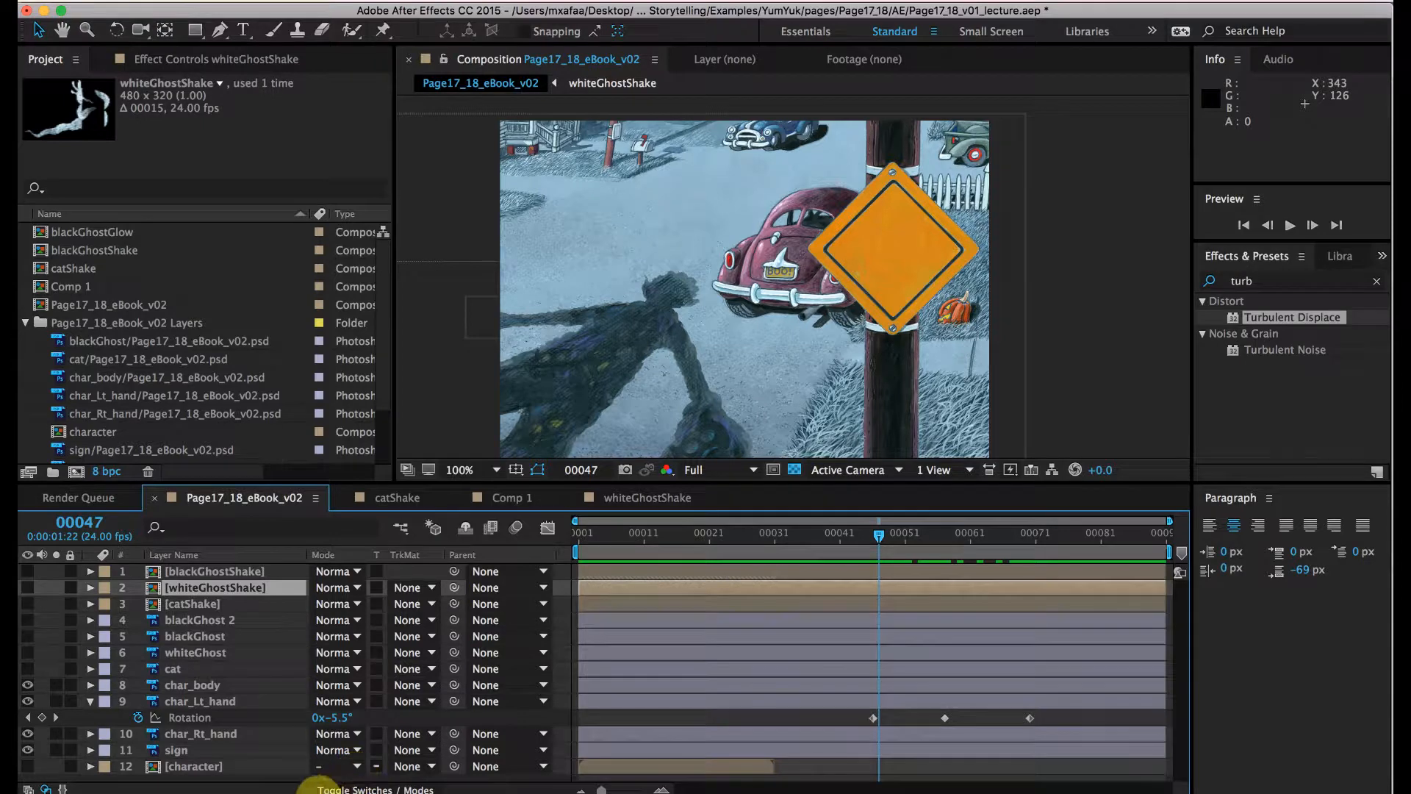
Step: Switch to Finder and compare the file details of the char_body and char_Lt_hand images in Page17_18's PNG folder
click(301, 781)
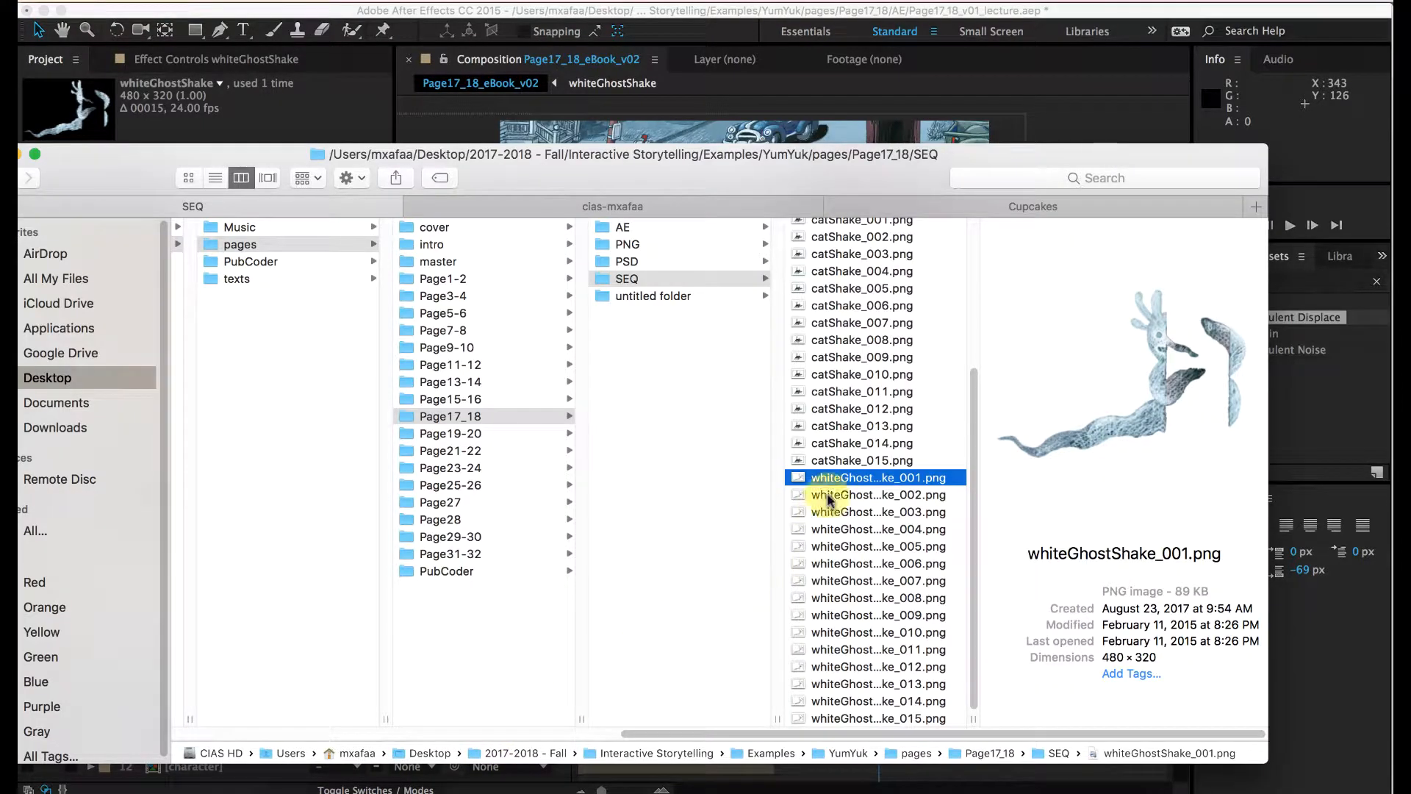
click(631, 244)
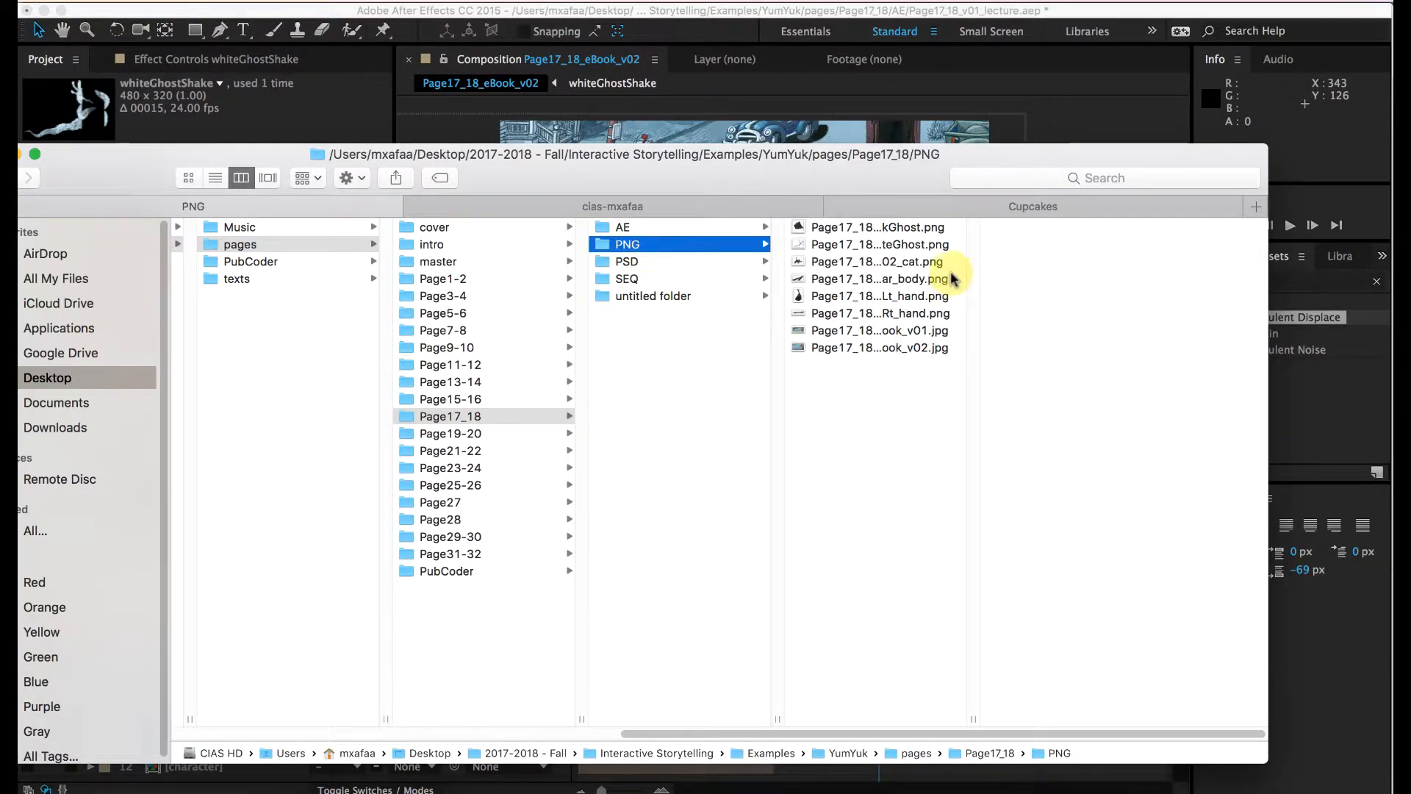
click(838, 296)
click(846, 280)
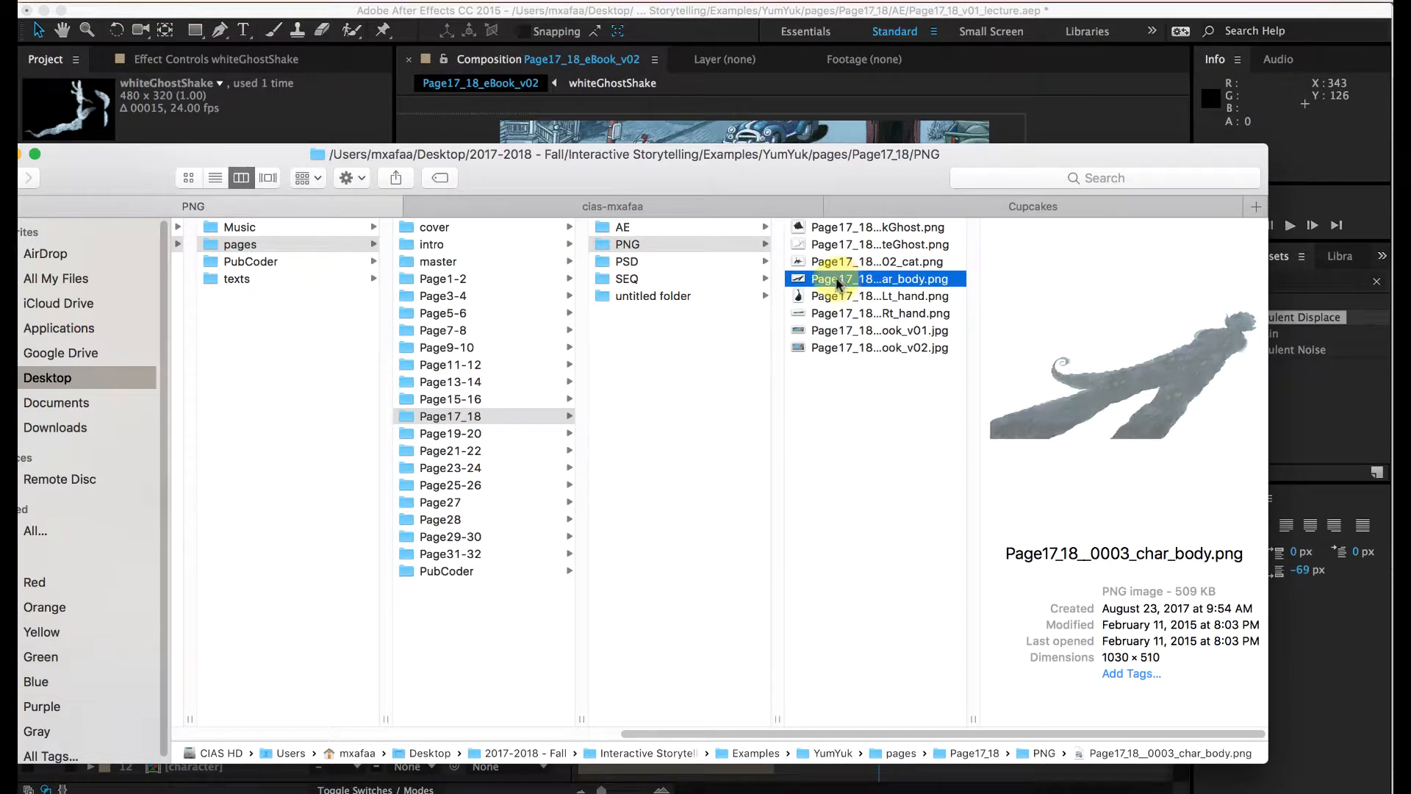
shift+click(840, 263)
click(867, 282)
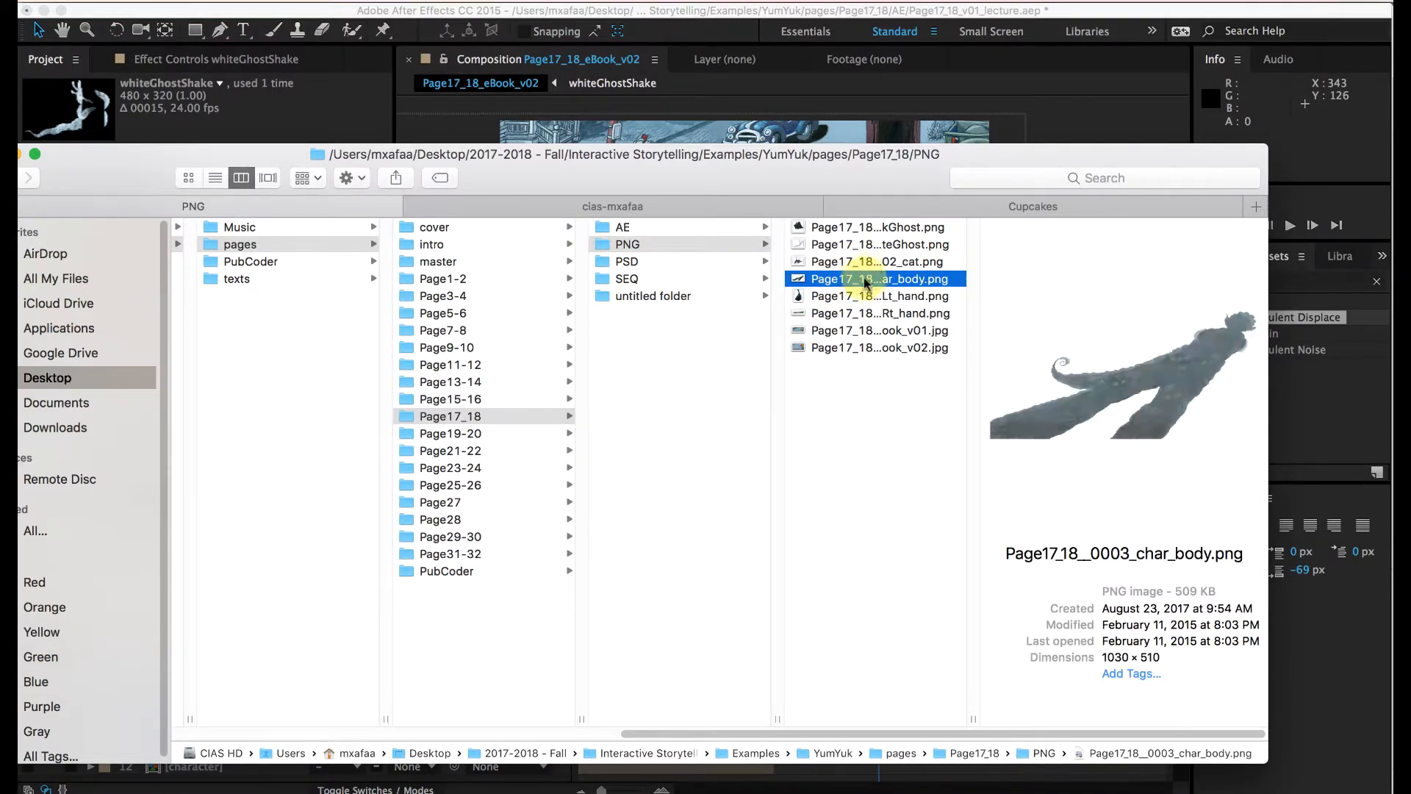
click(856, 290)
click(853, 280)
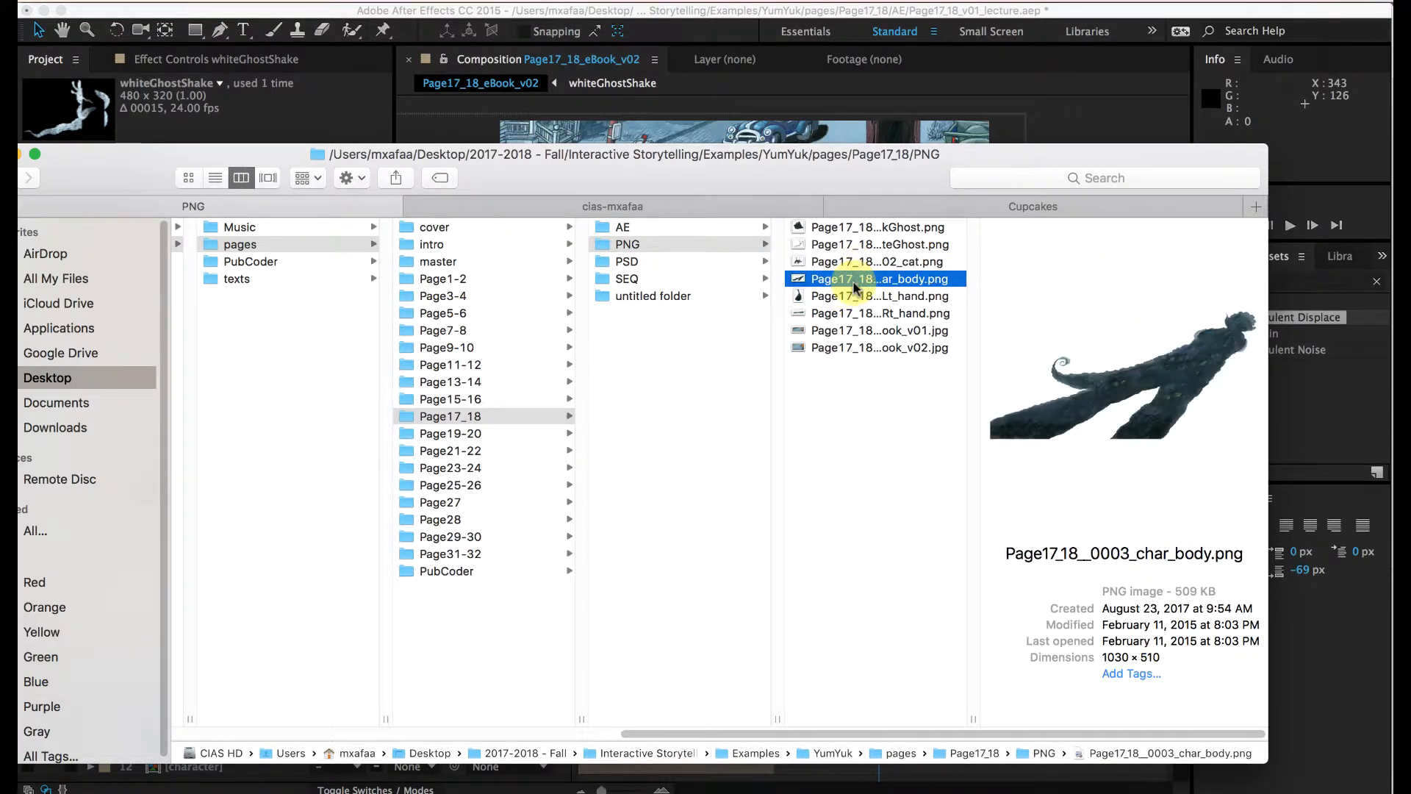
click(851, 264)
click(853, 280)
key(Down)
key(Down)
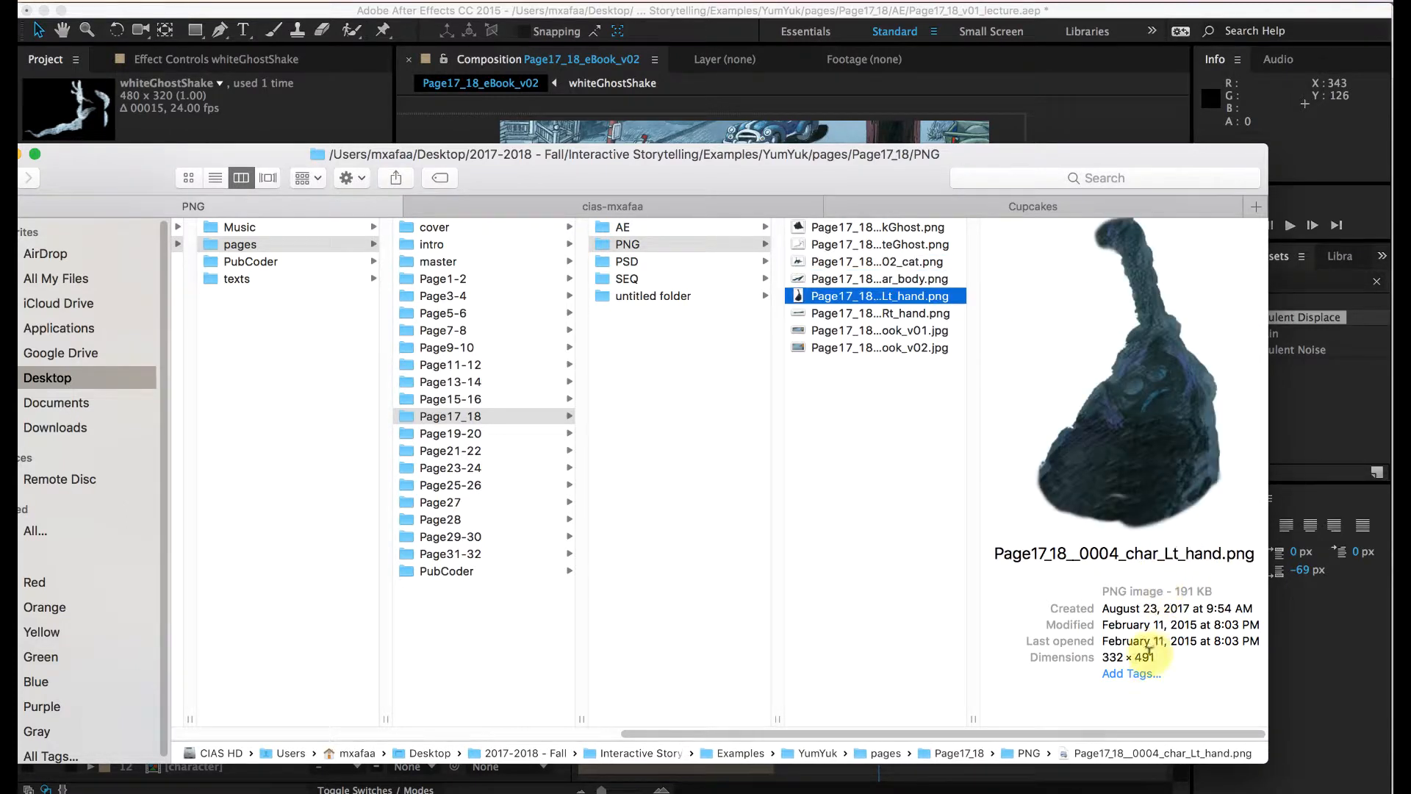
key(Up)
key(Up)
key(Down)
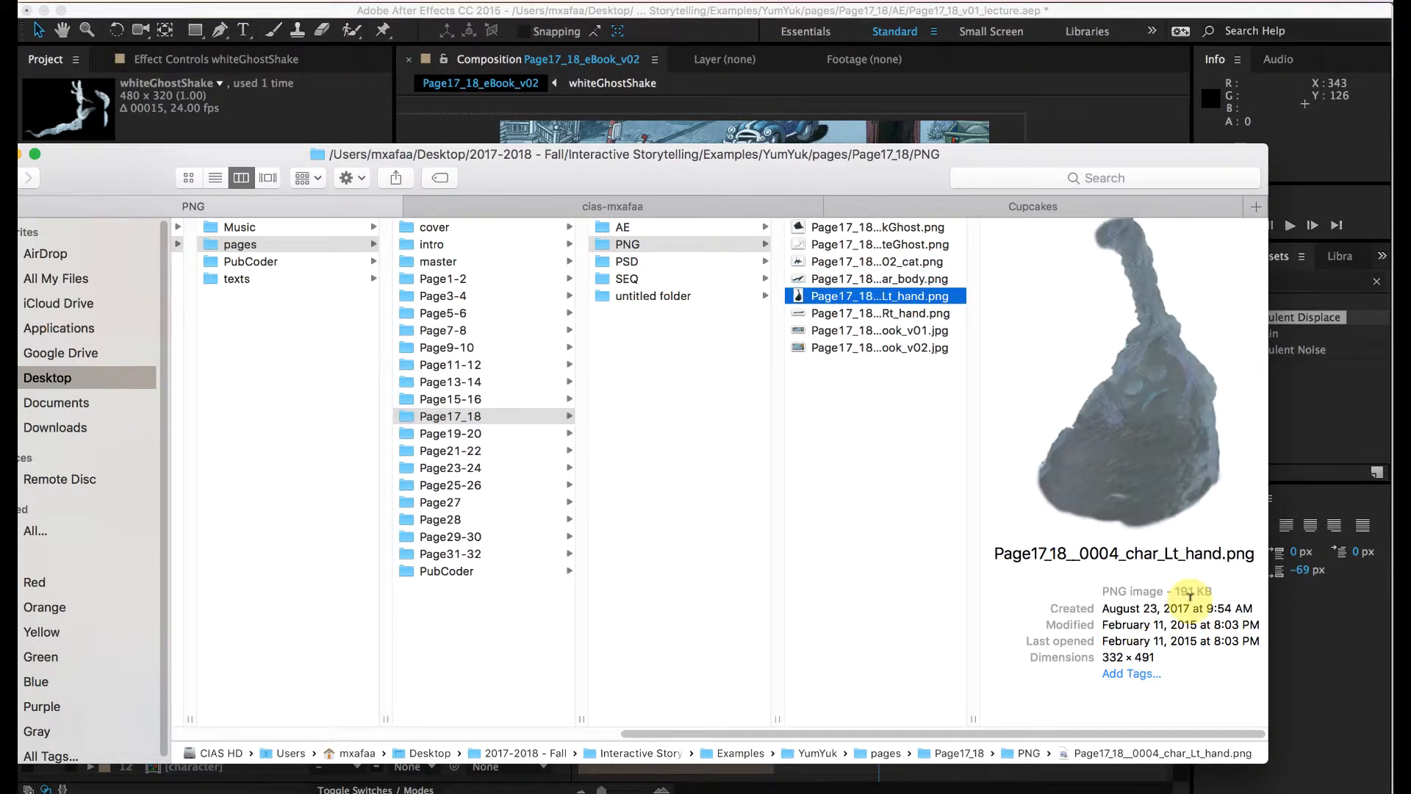
key(Up)
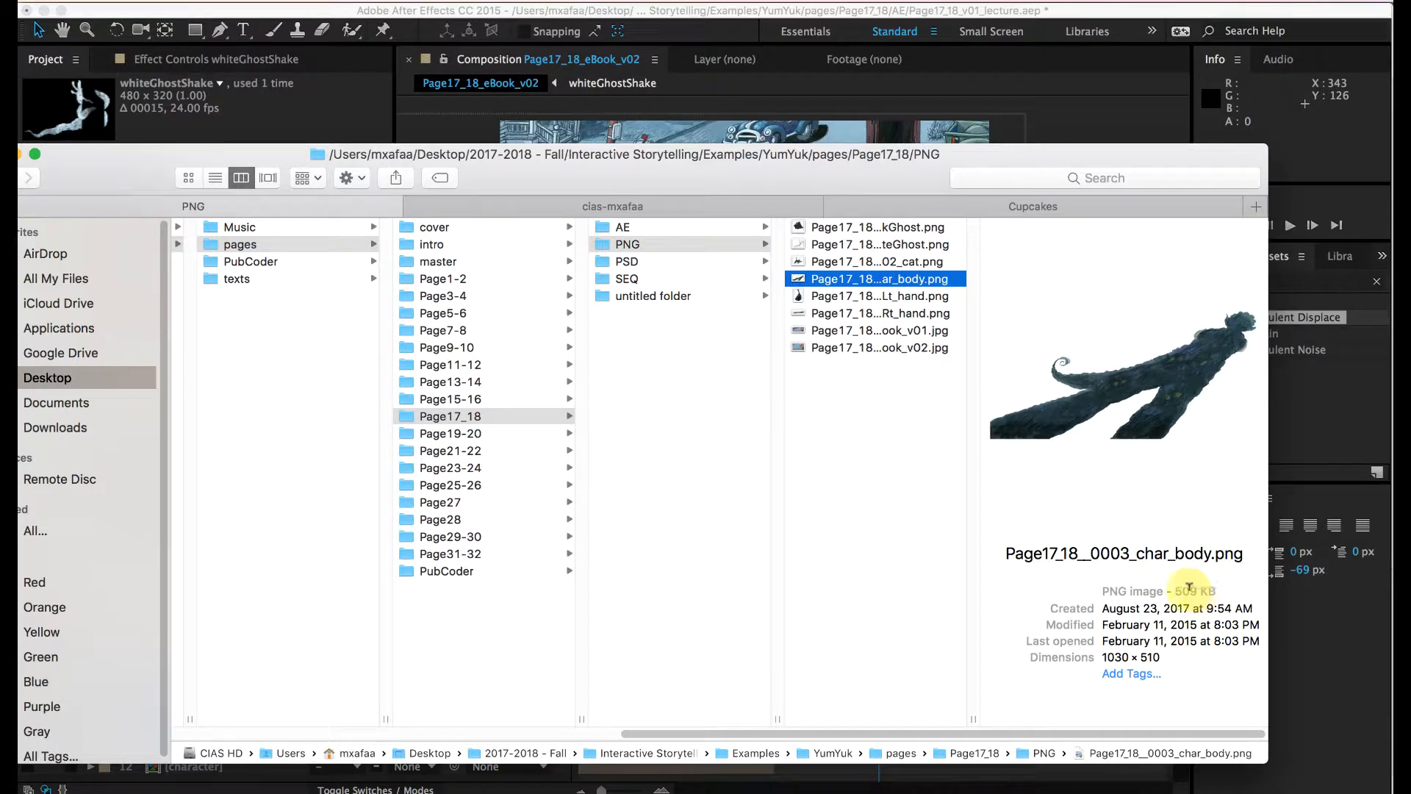
drag(730, 173, 823, 179)
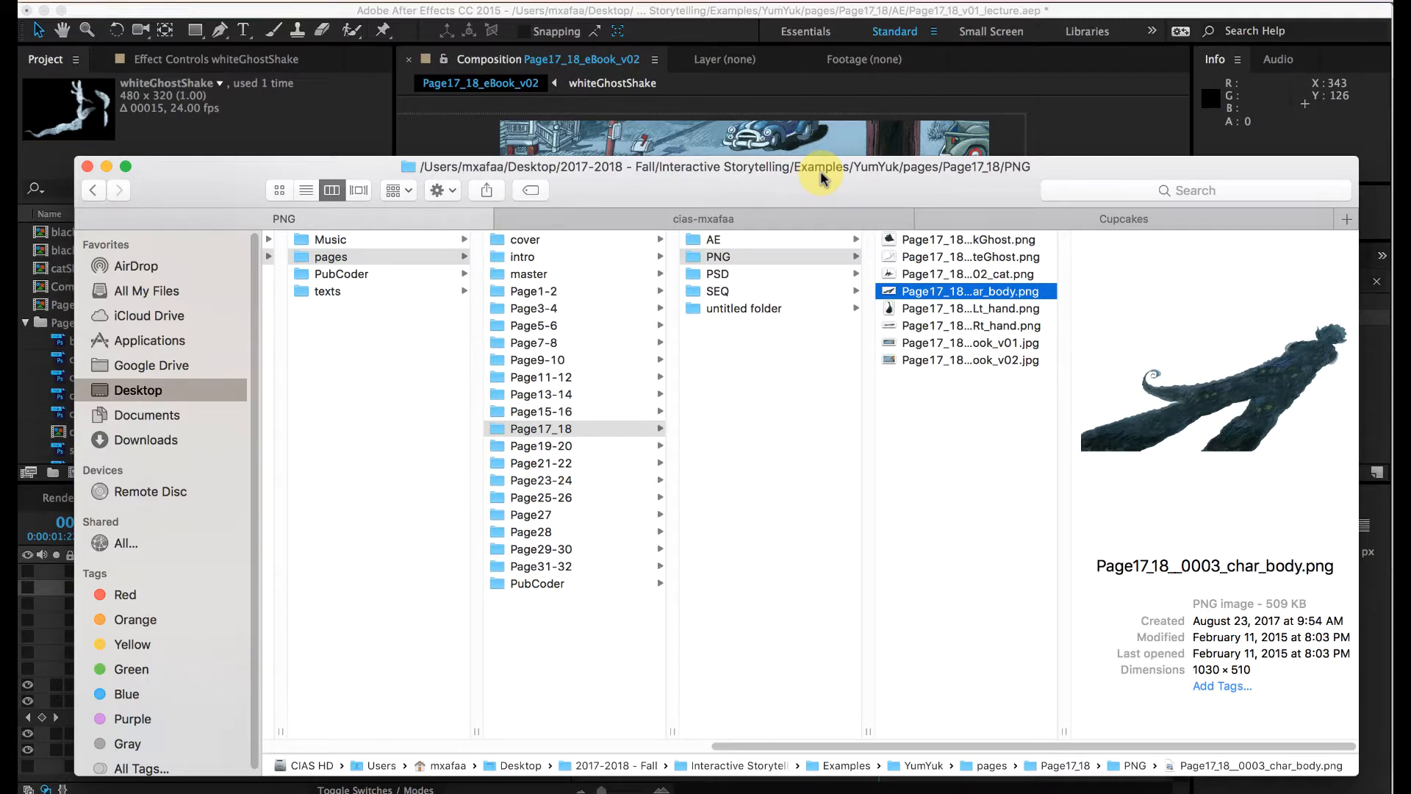
drag(823, 179, 797, 179)
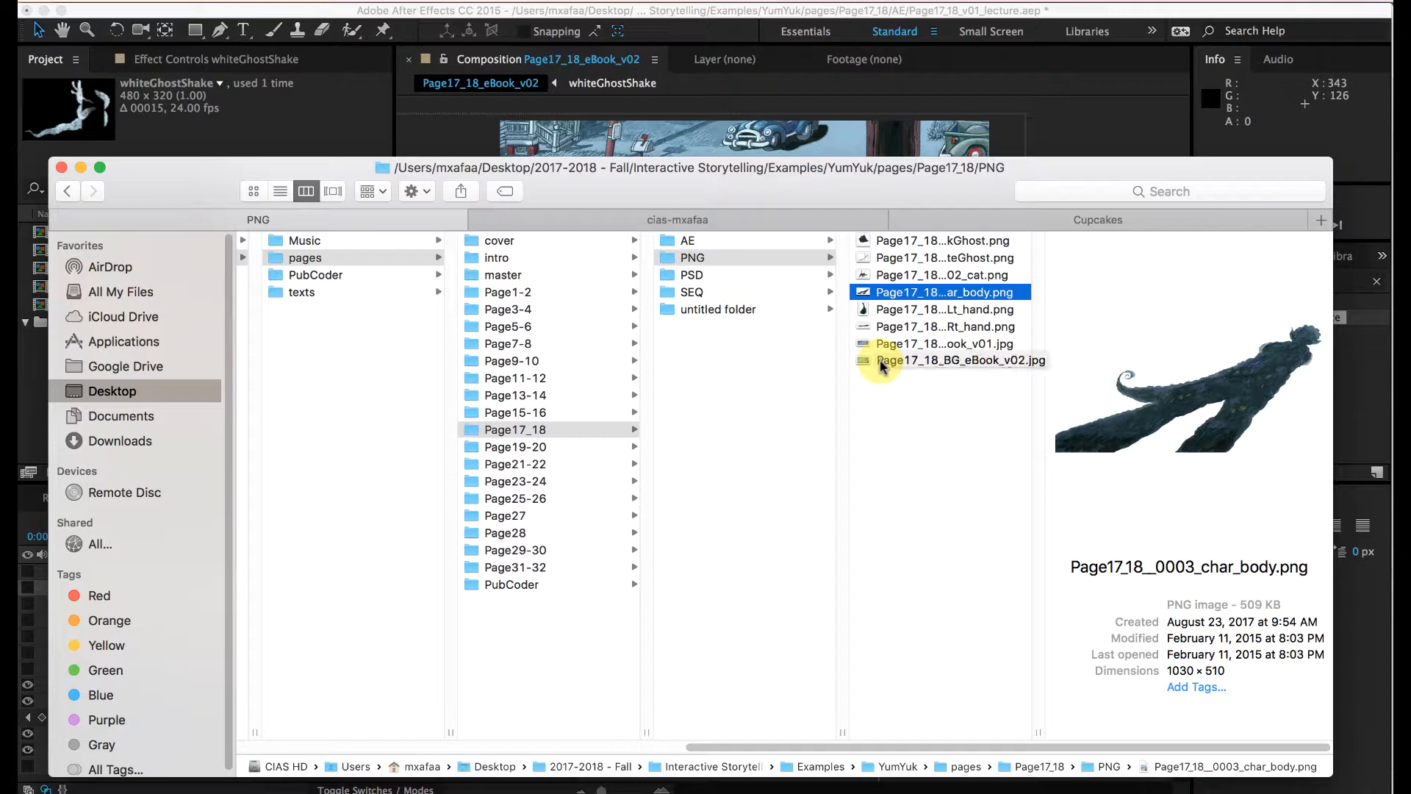
drag(815, 175, 802, 197)
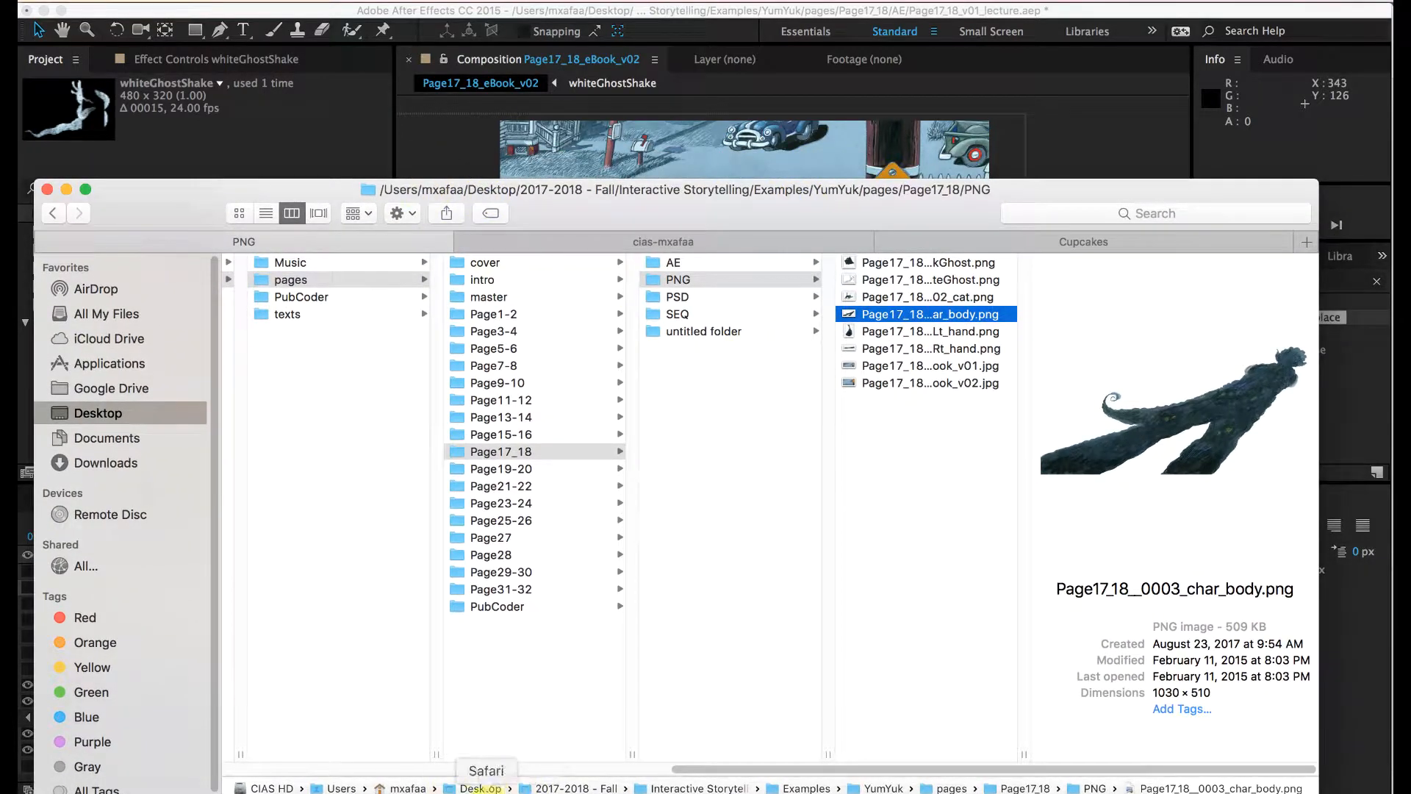
Step: Switch to PubCoder and inspect the character's linked body and hand parts, selecting them together and then char_RtHand alone
click(914, 787)
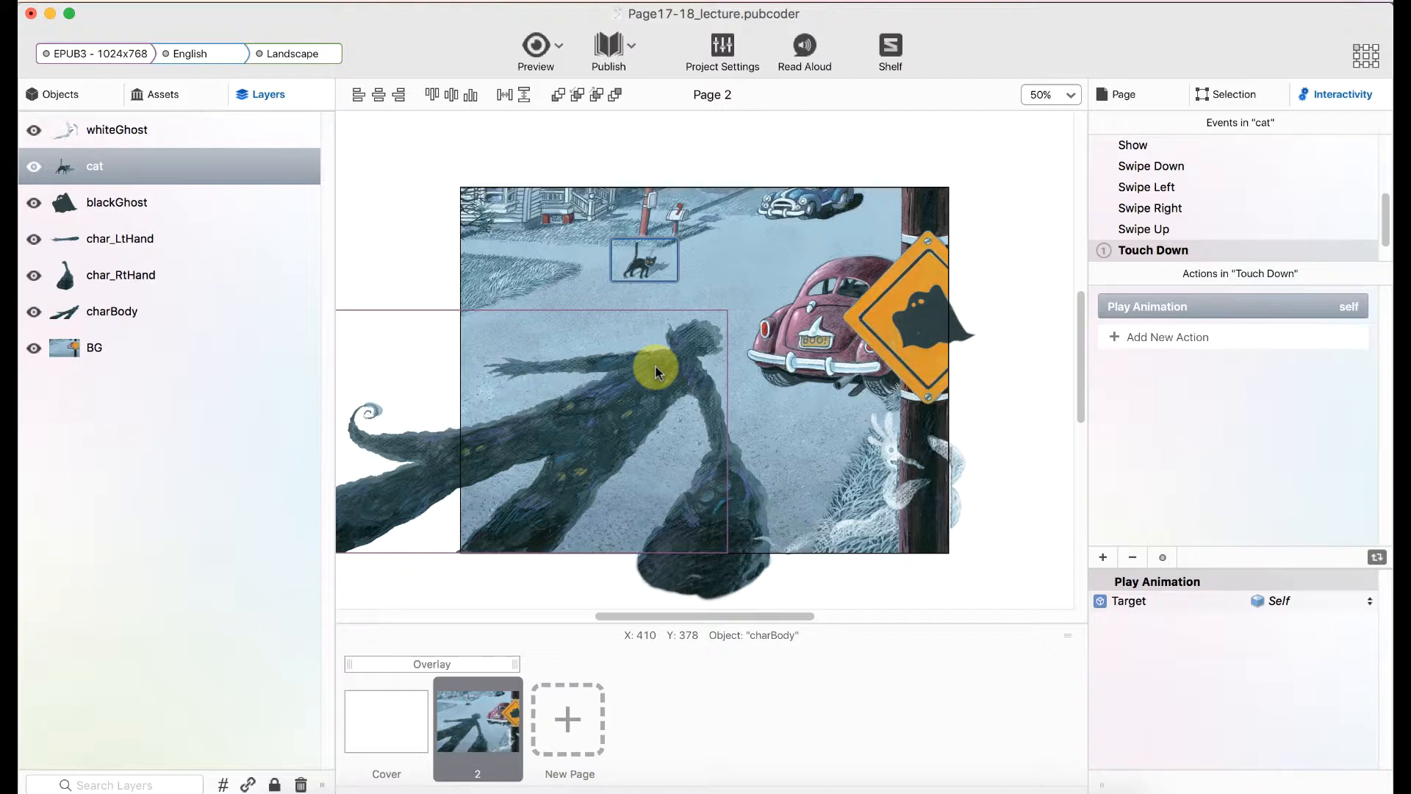
click(703, 416)
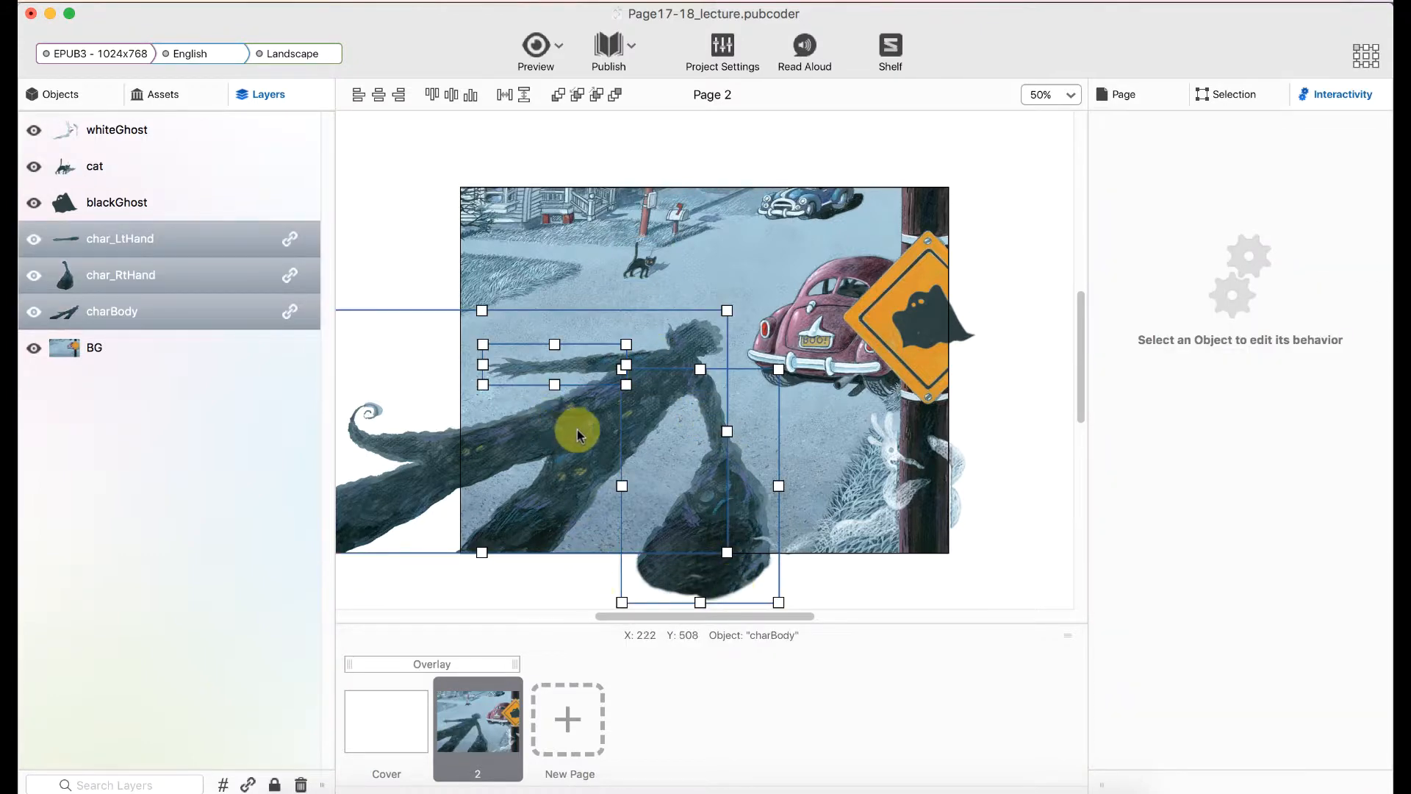
click(402, 225)
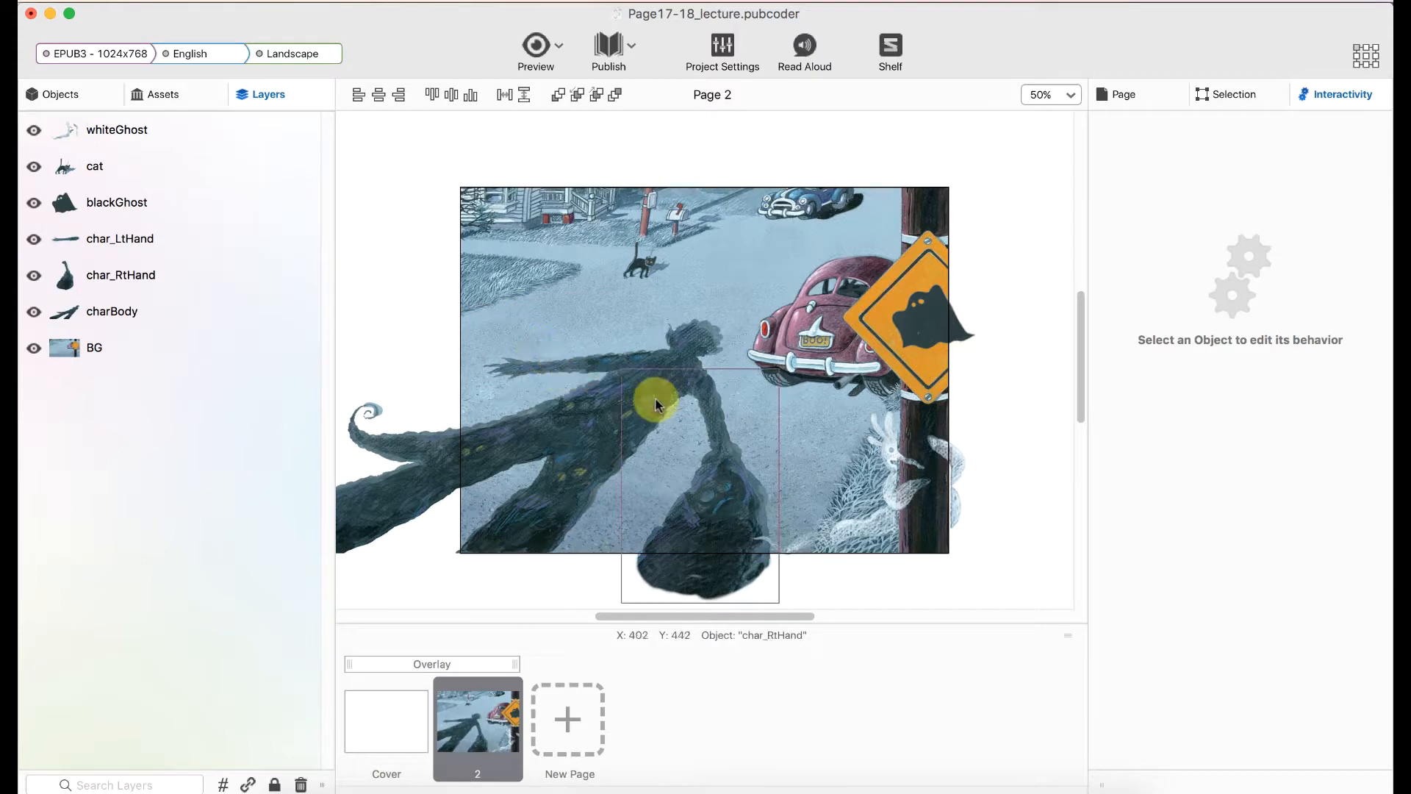
click(672, 352)
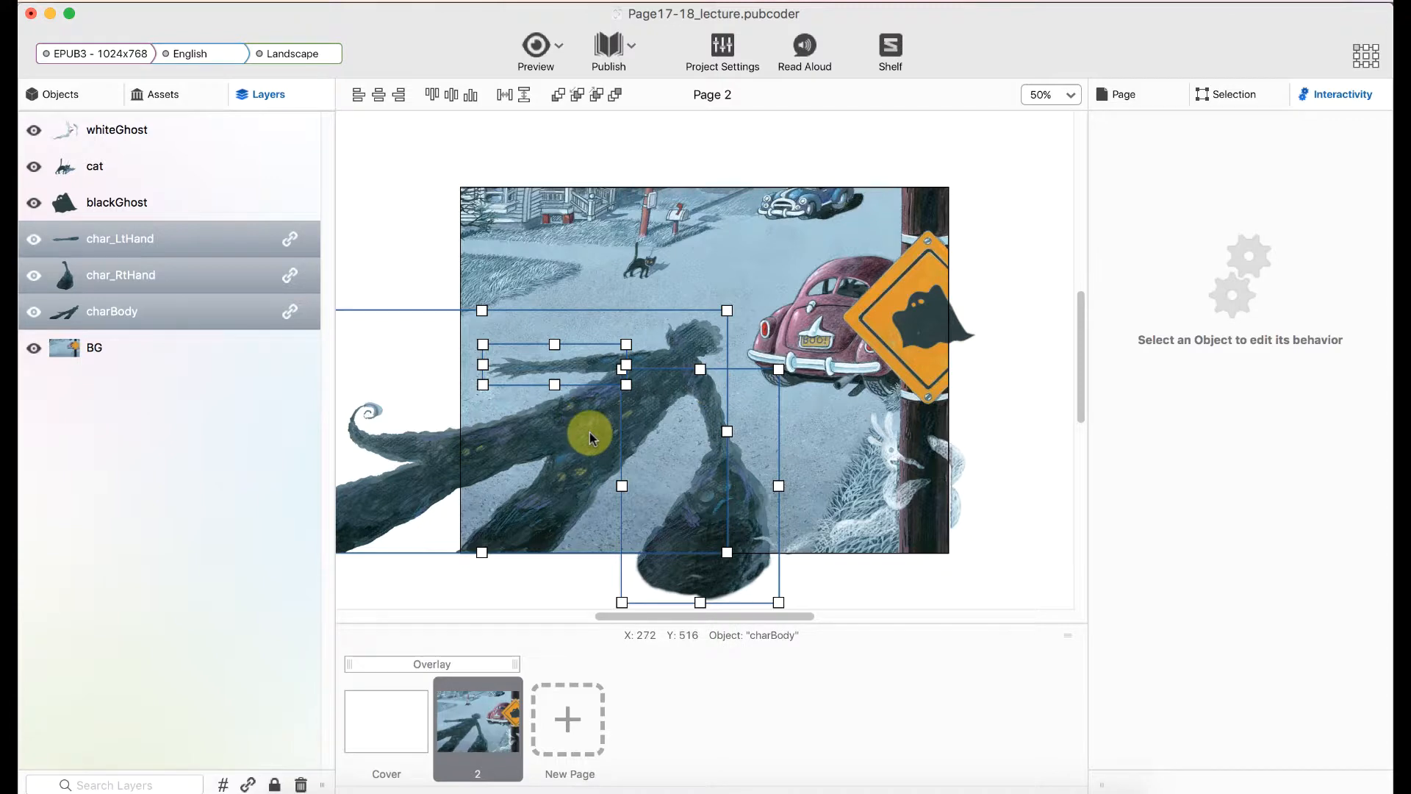
click(215, 275)
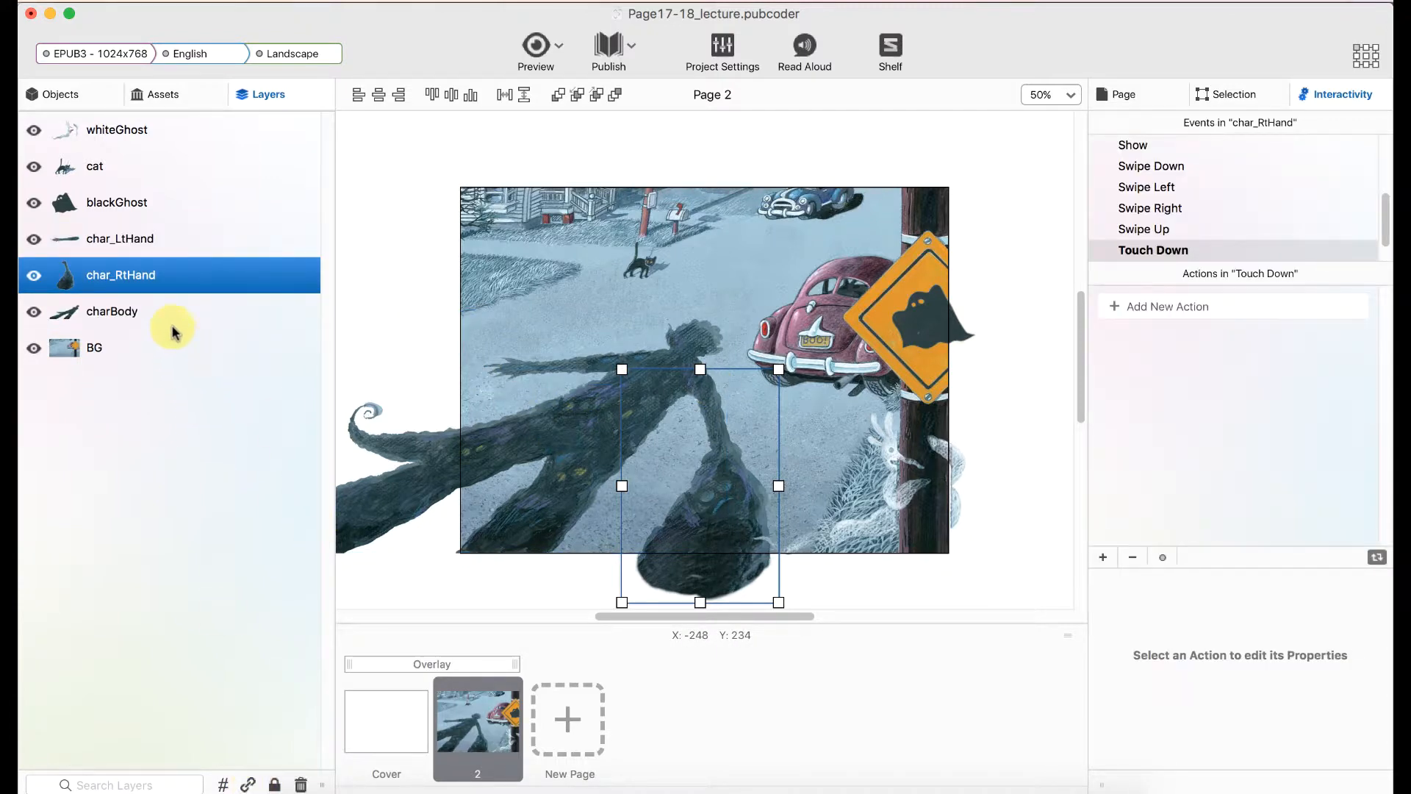
Step: Add a Rotate Object action targeting char_RtHand to charBody's Touch Down event
click(174, 320)
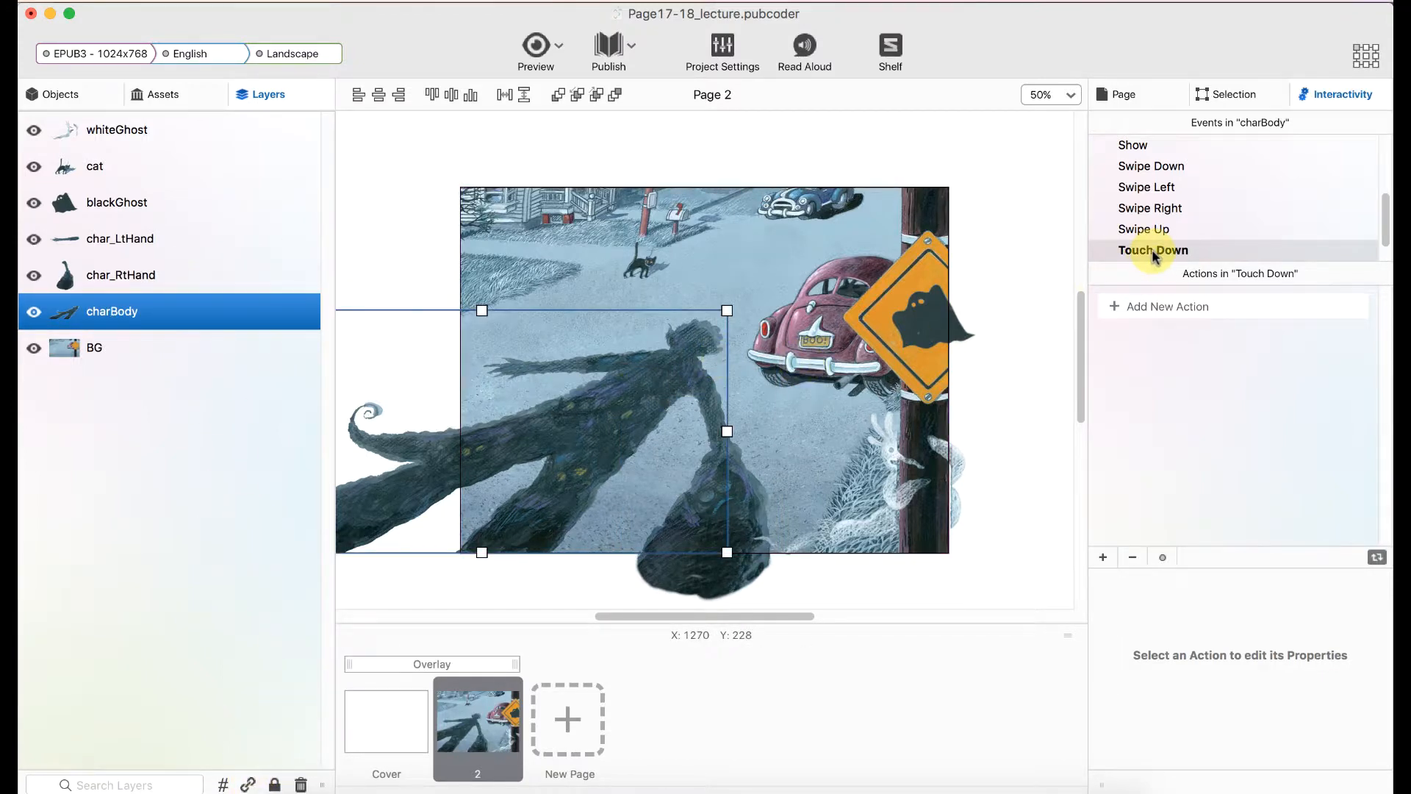
click(1188, 306)
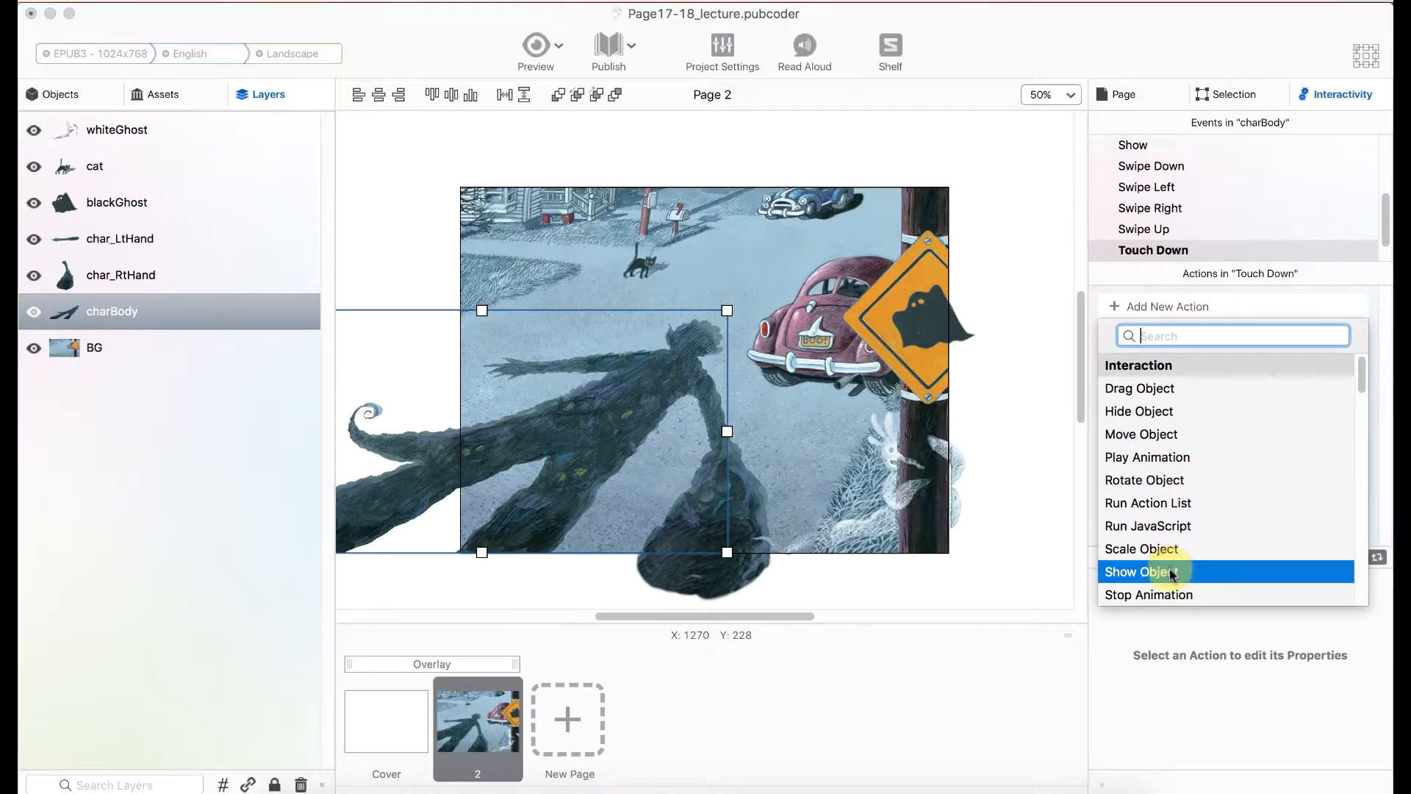
scroll(1177, 496, down, 1)
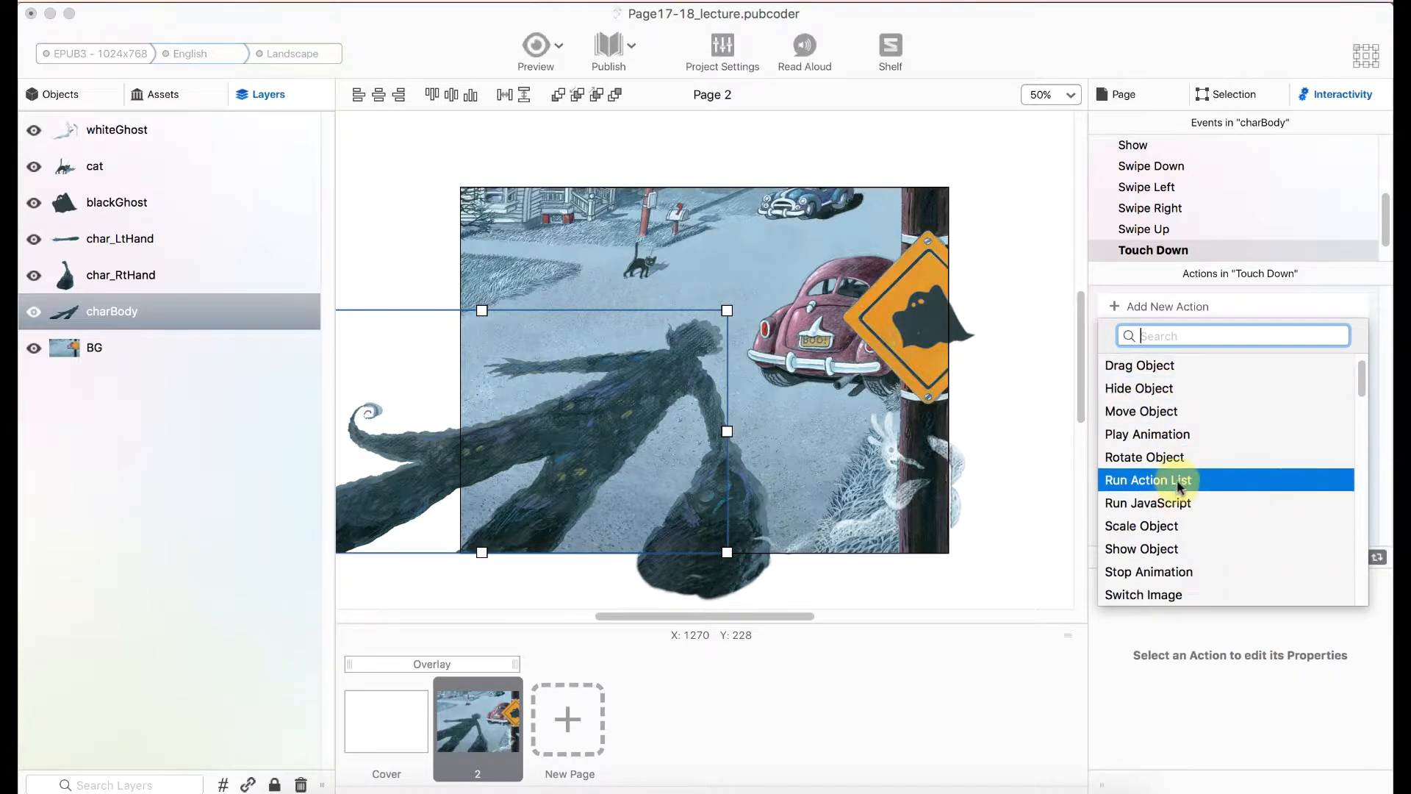
click(1176, 457)
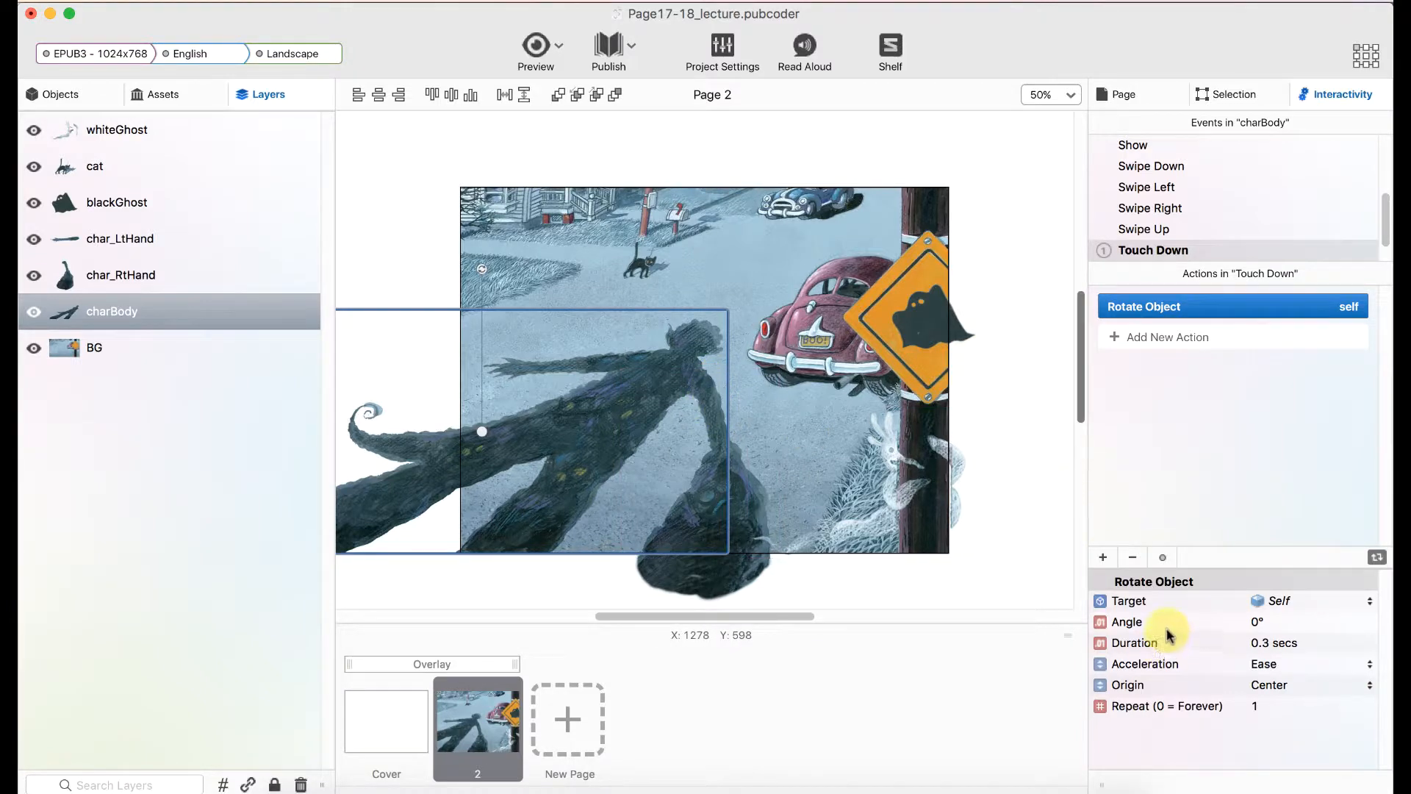
click(1309, 607)
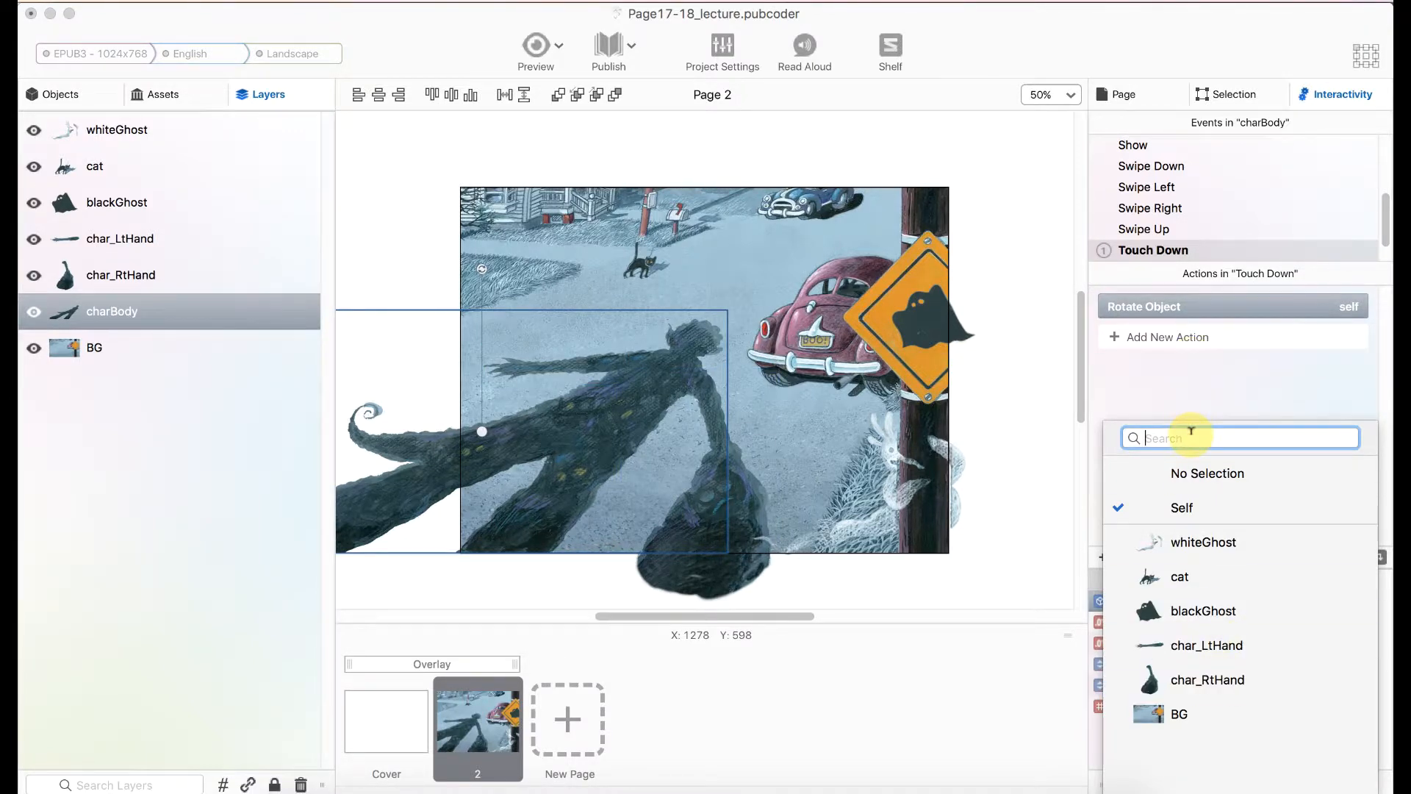
click(1203, 686)
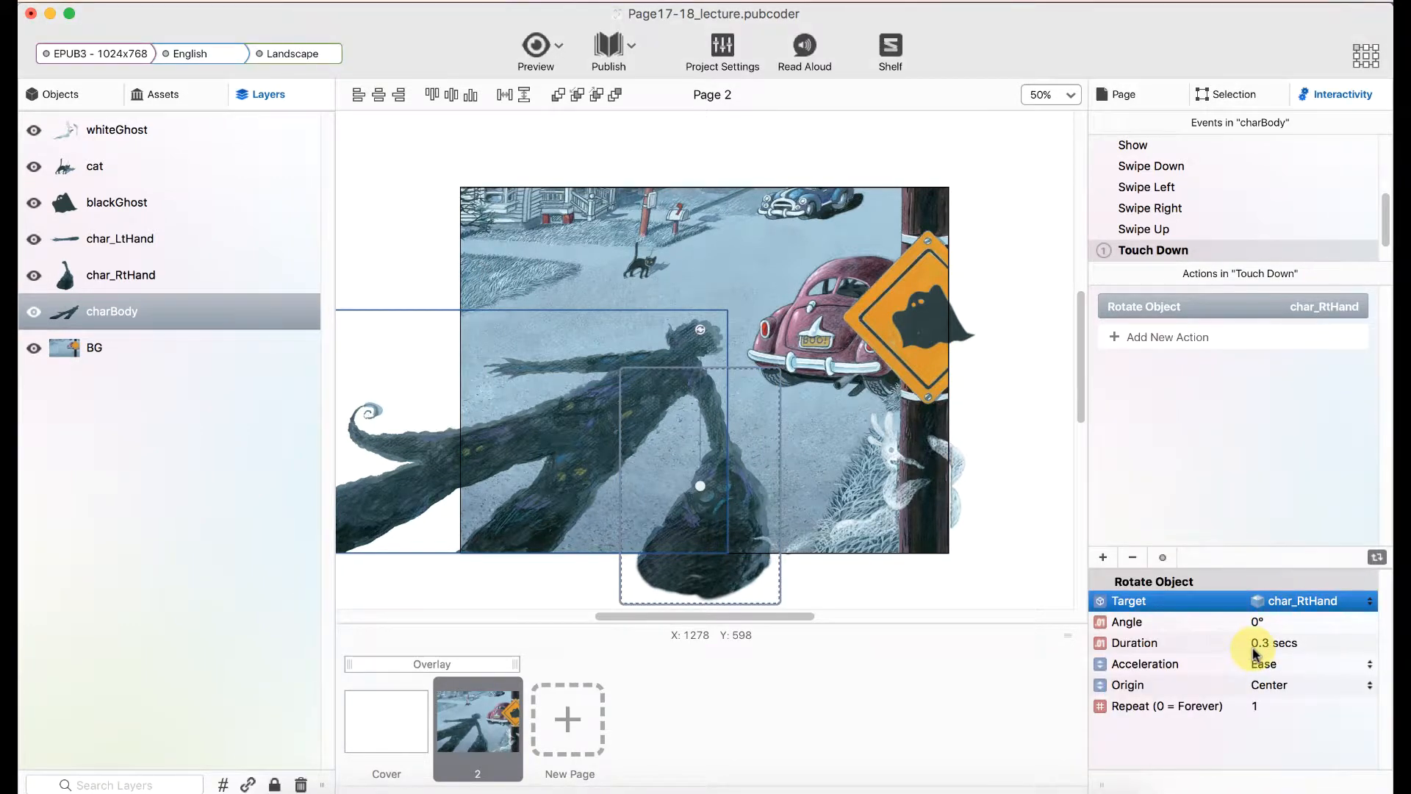
Step: Try a rotation angle of 45° for char_RtHand in the Rotate Object action
click(1265, 622)
click(1287, 622)
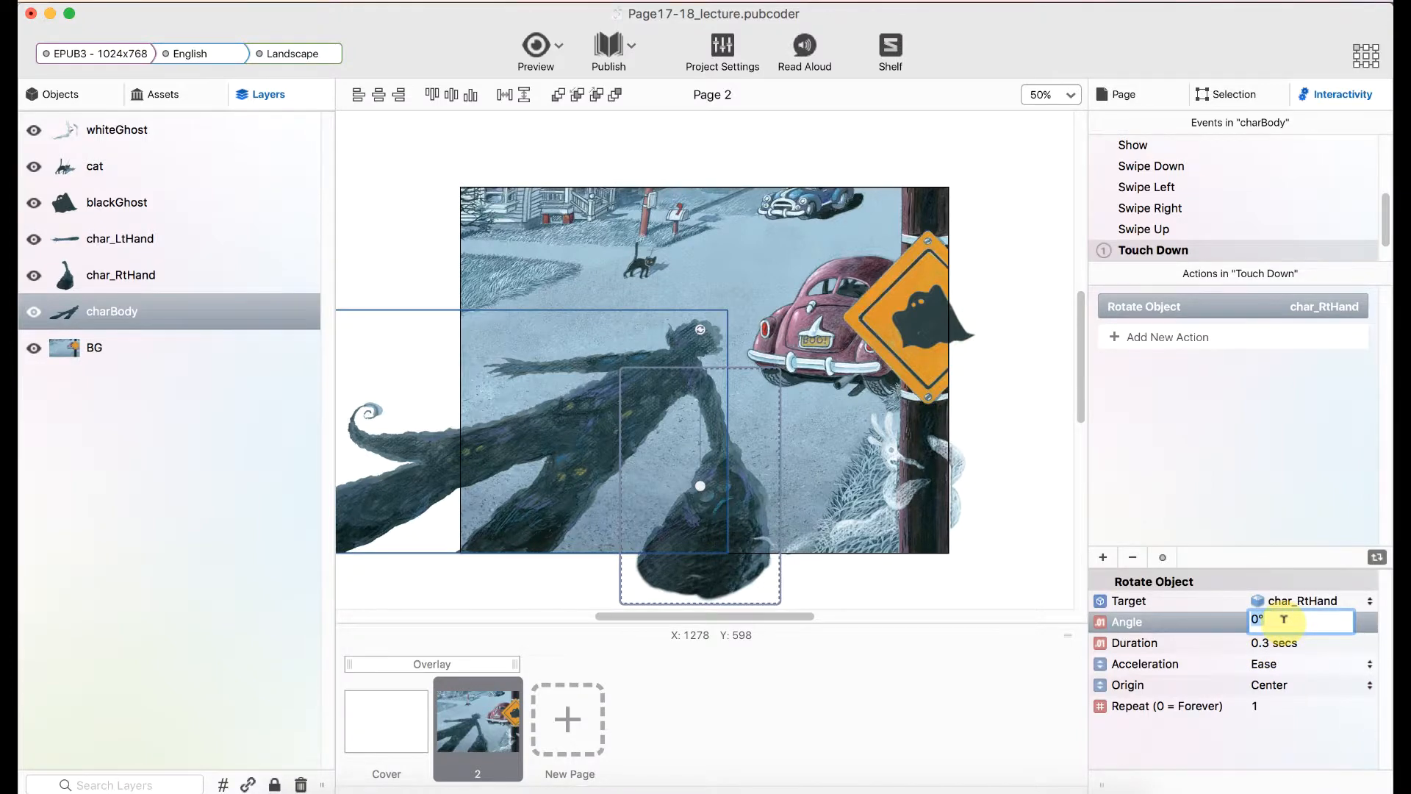
text(45)
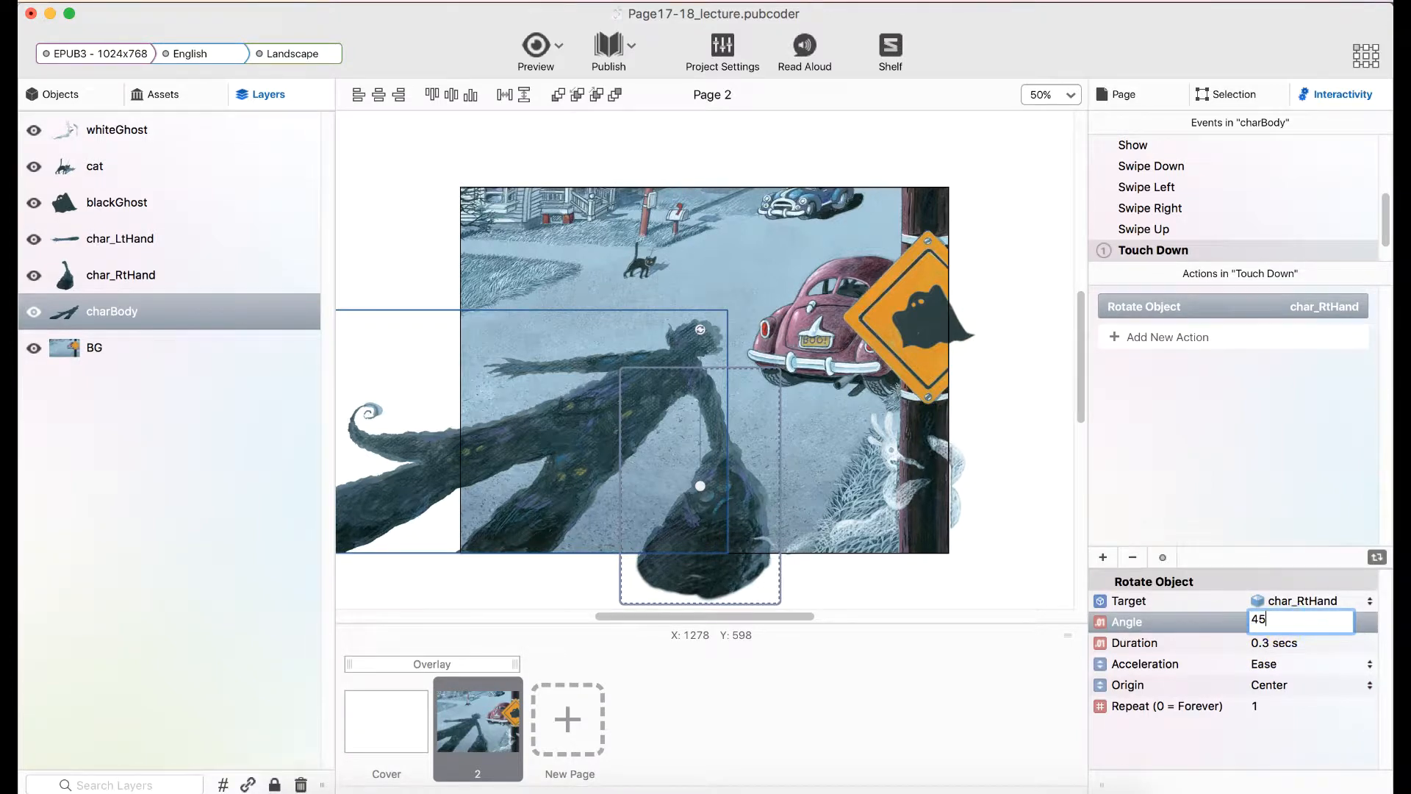
key(Return)
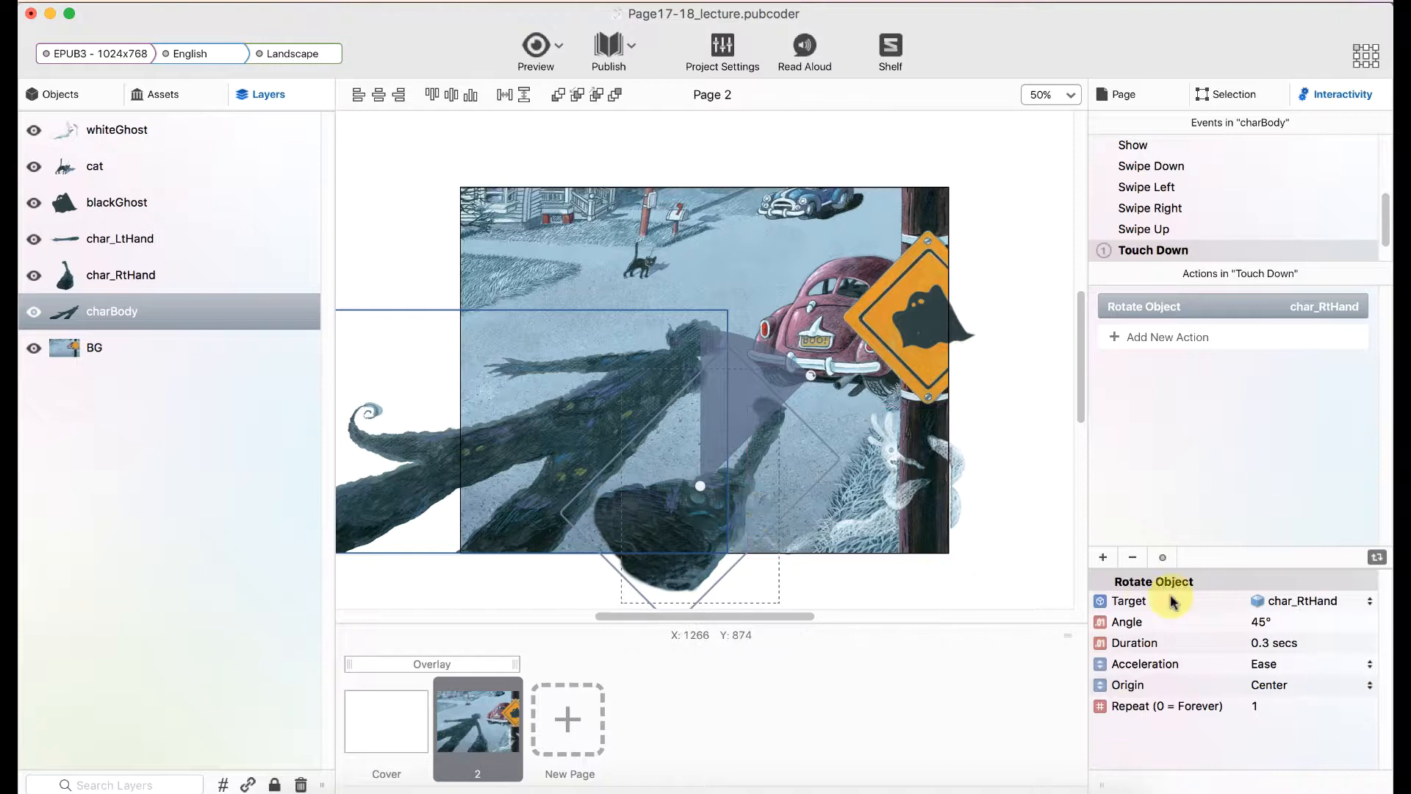
Step: Set the Rotate Object action's angle to -45° so char_RtHand turns the opposite way
double_click(1257, 624)
text(-45)
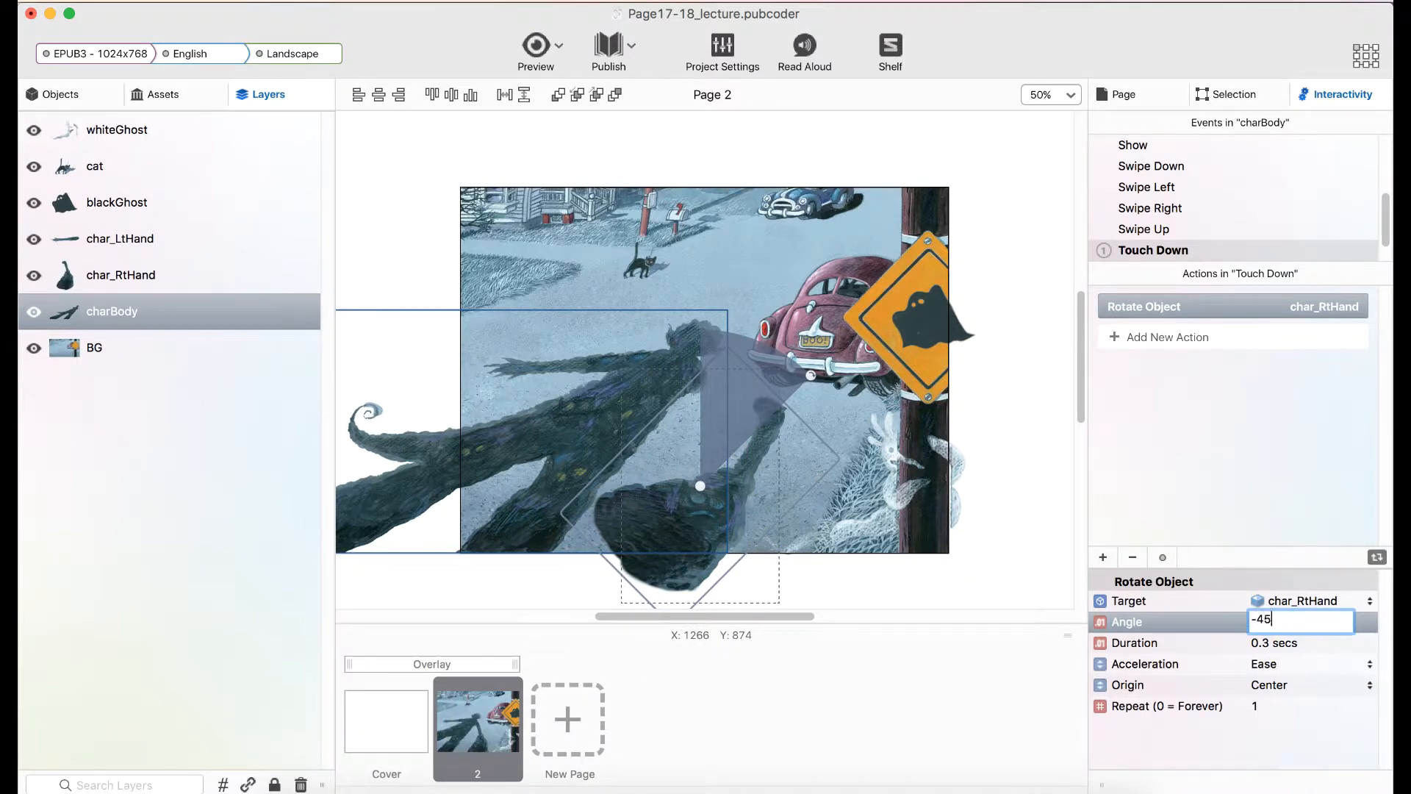
key(Return)
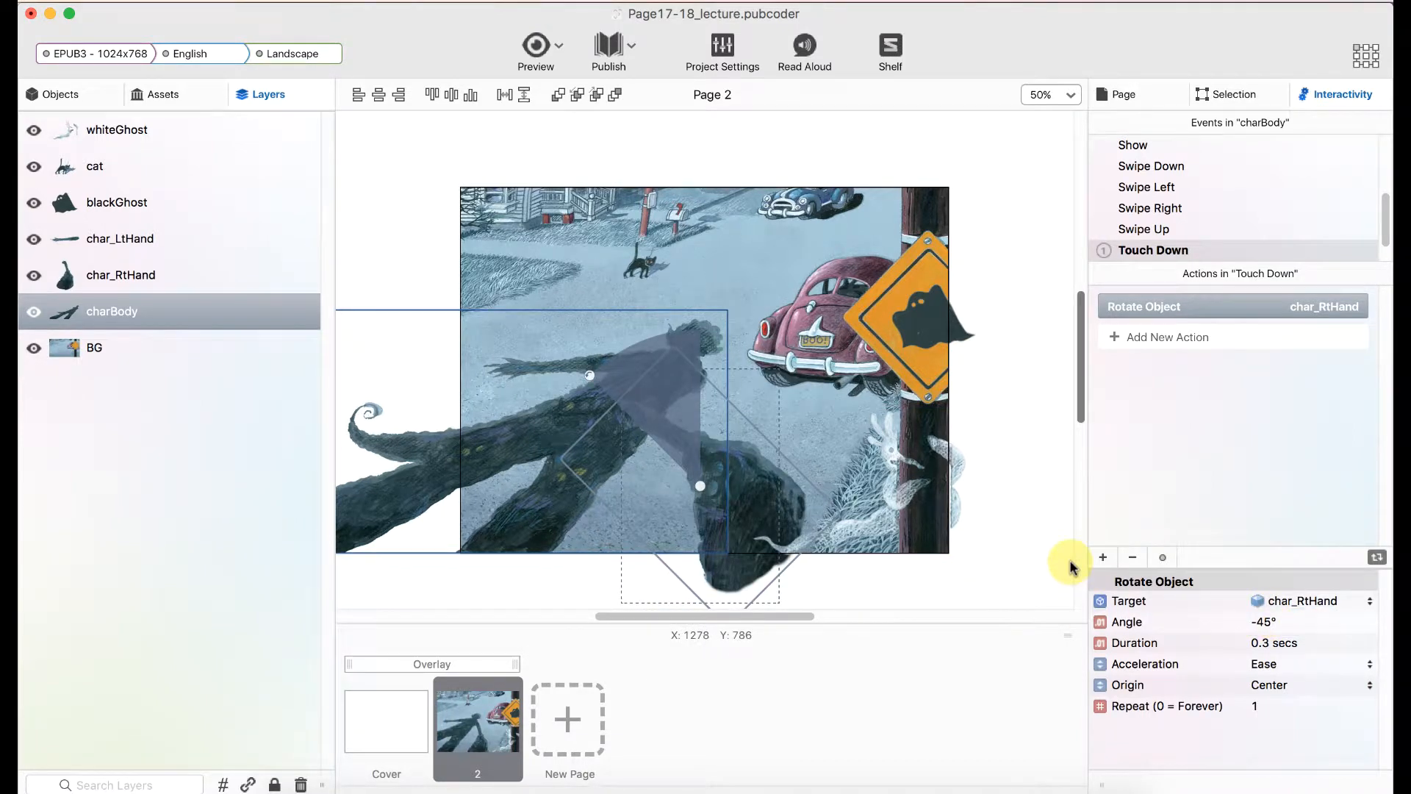
click(695, 445)
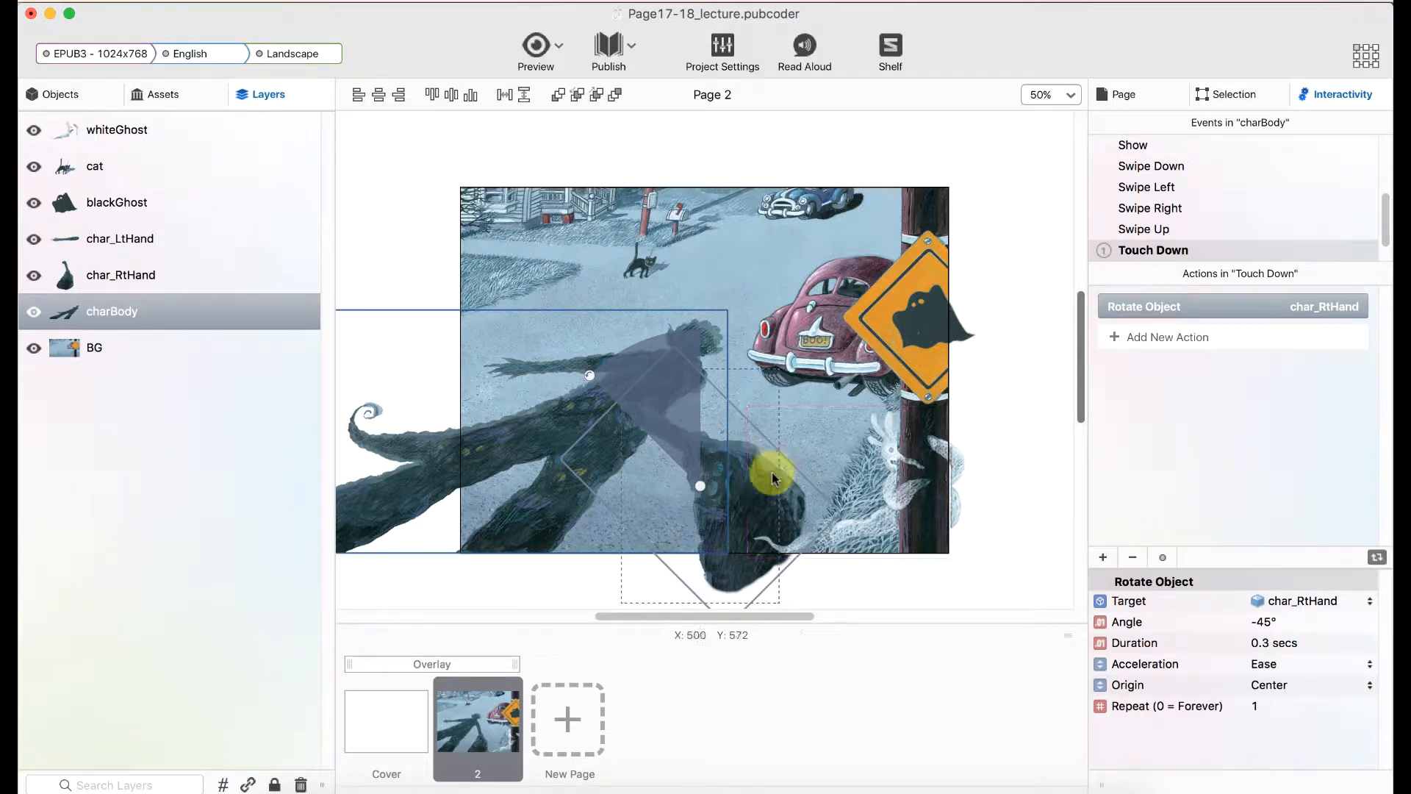
Step: Set the Rotate Object action's Origin to Custom
click(1291, 685)
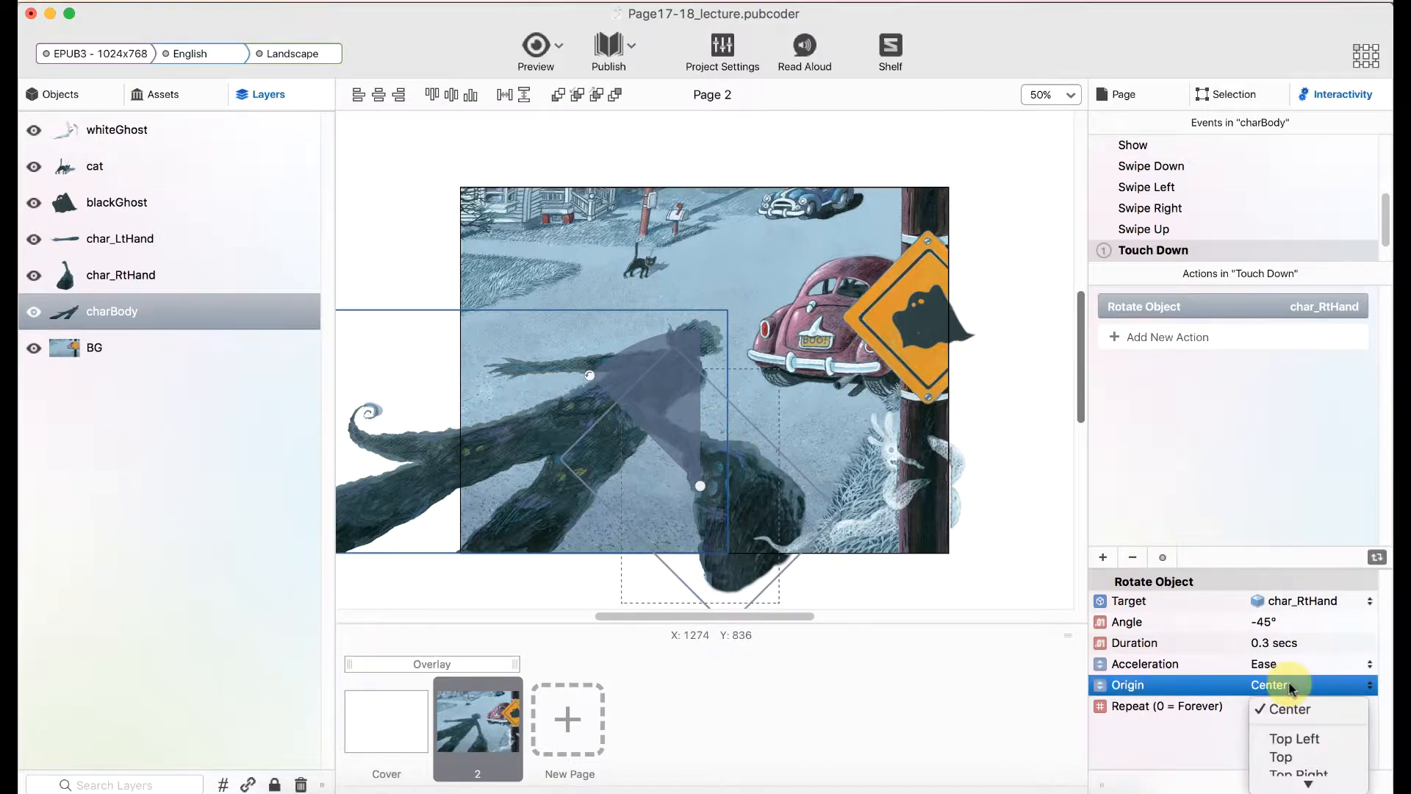
click(1138, 688)
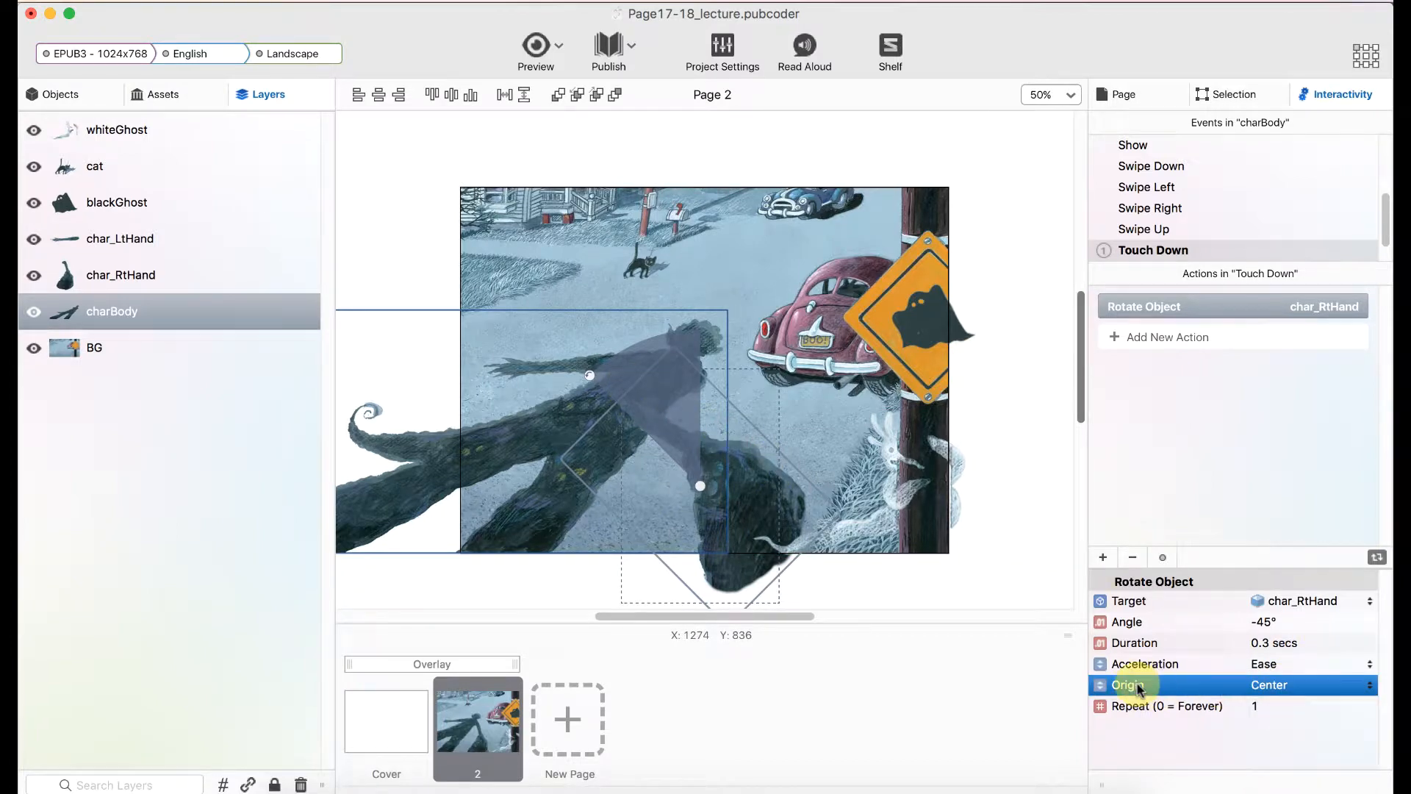
click(1288, 684)
scroll(1303, 748, down, 3)
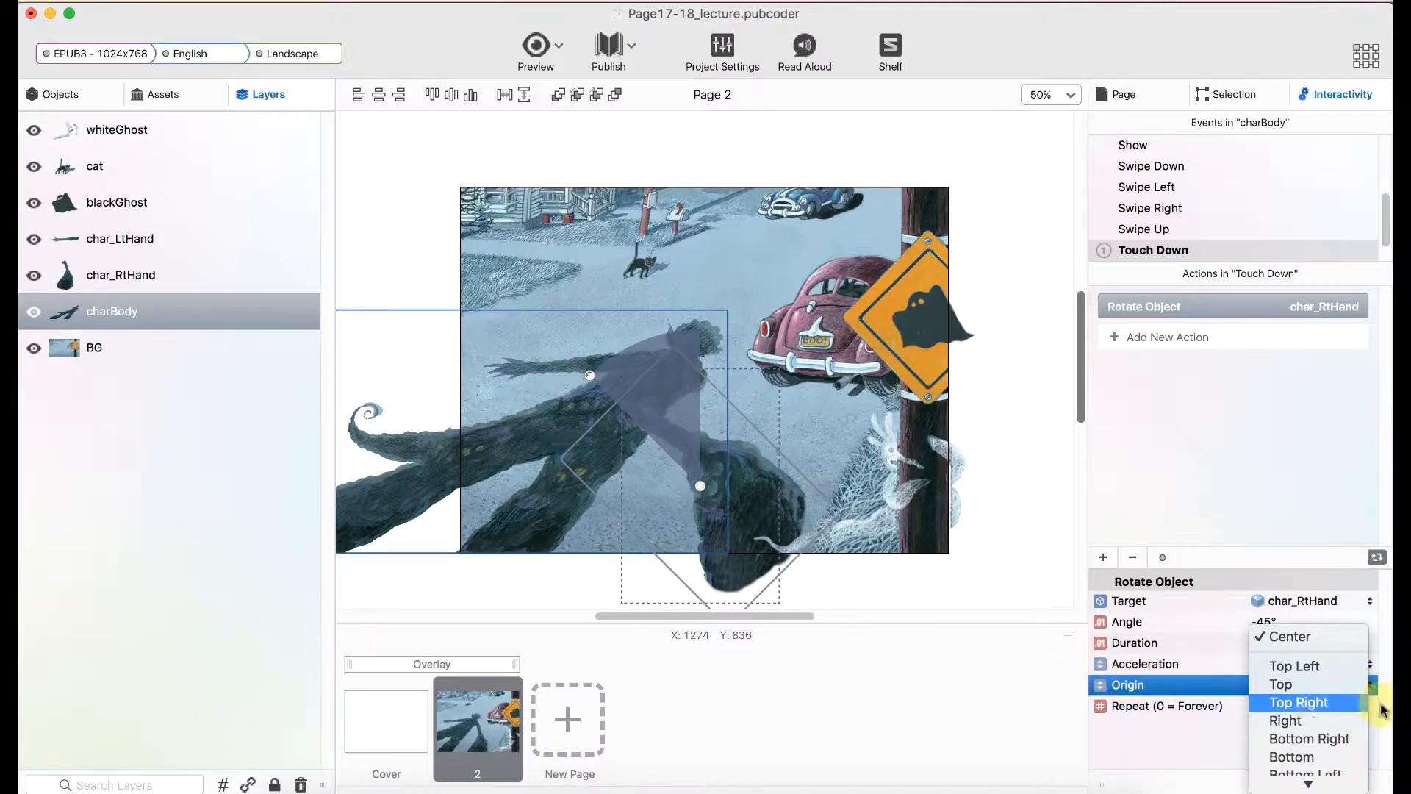
scroll(1316, 737, down, 2)
scroll(1315, 735, down, 1)
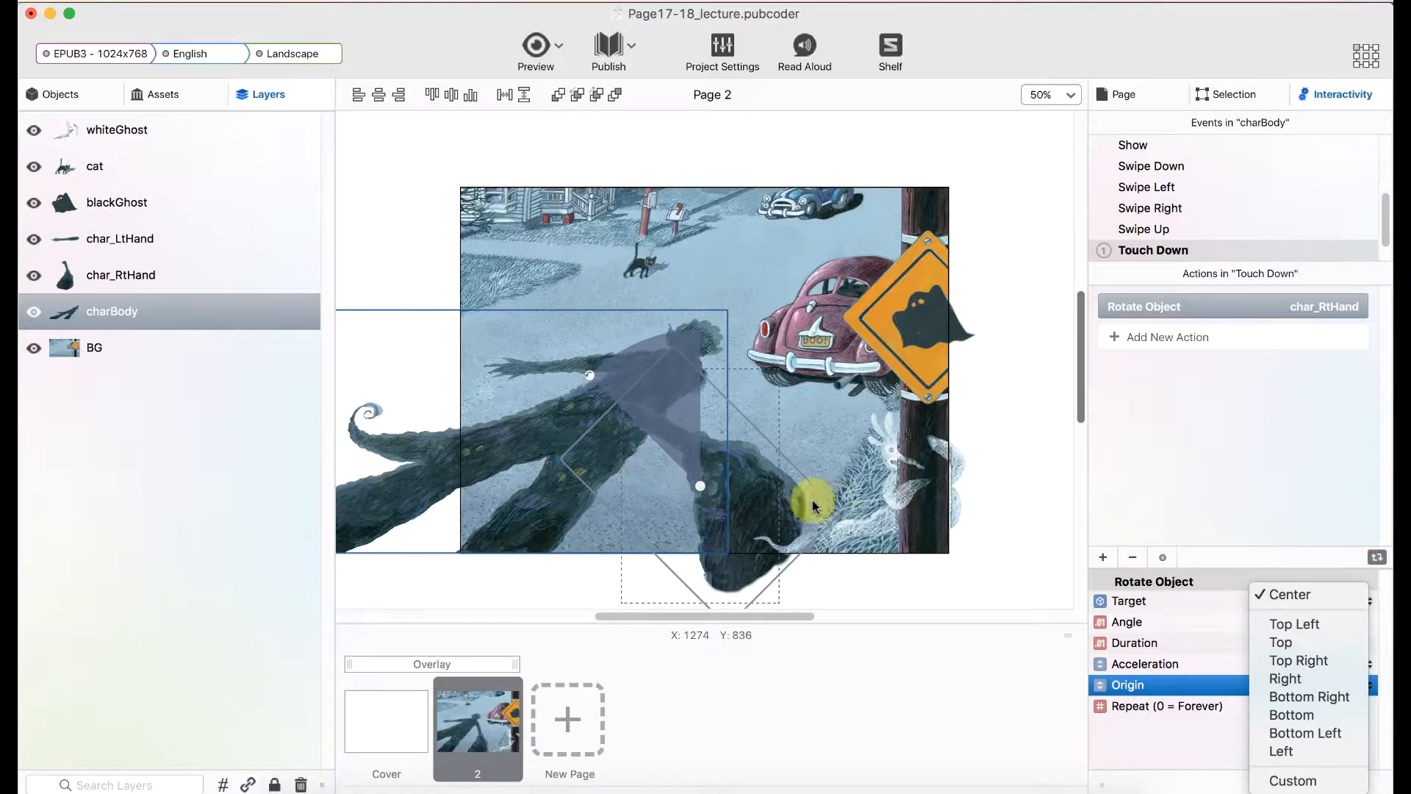
click(1297, 782)
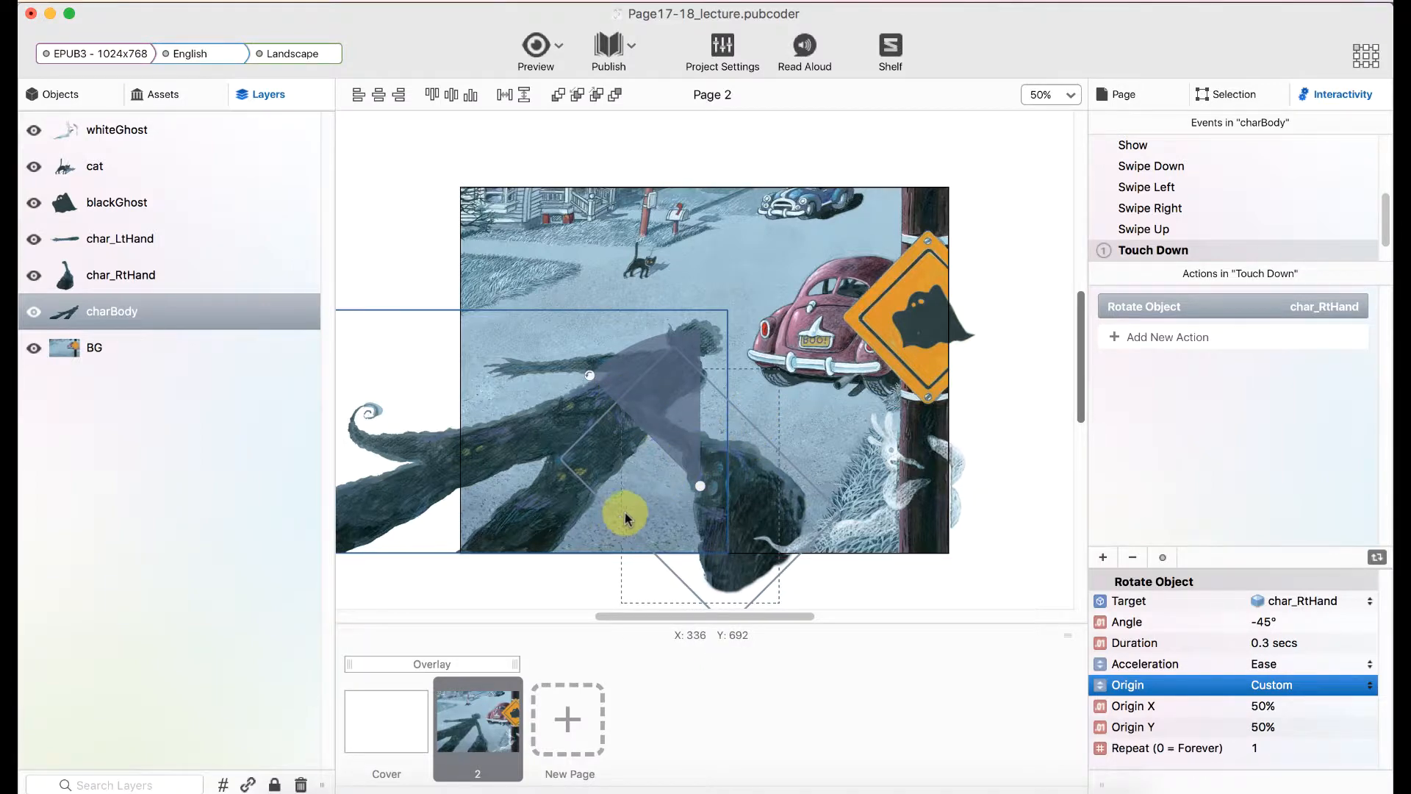
Step: Try 10% as the custom rotation origin's X value, and return it to 50%
double_click(1266, 706)
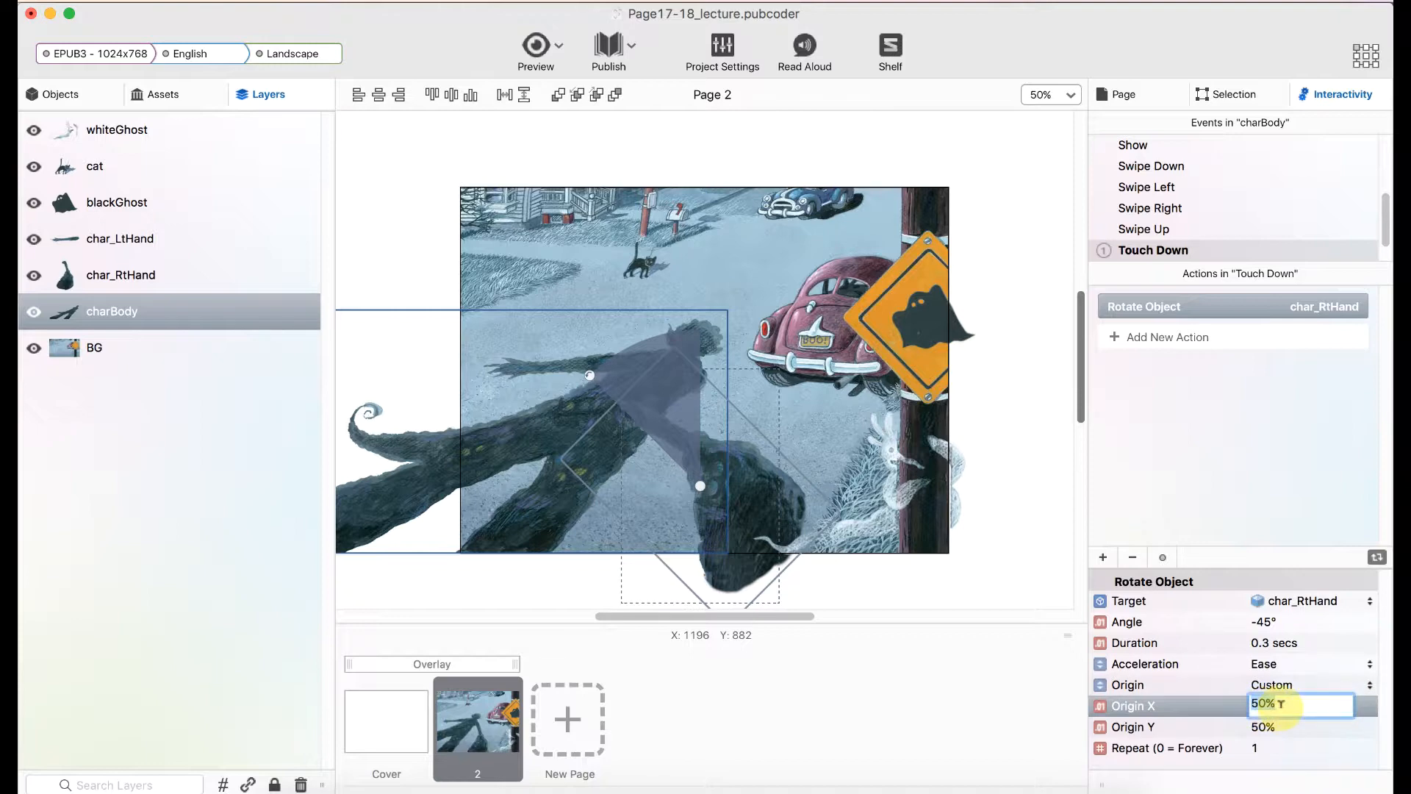
text(10)
key(Return)
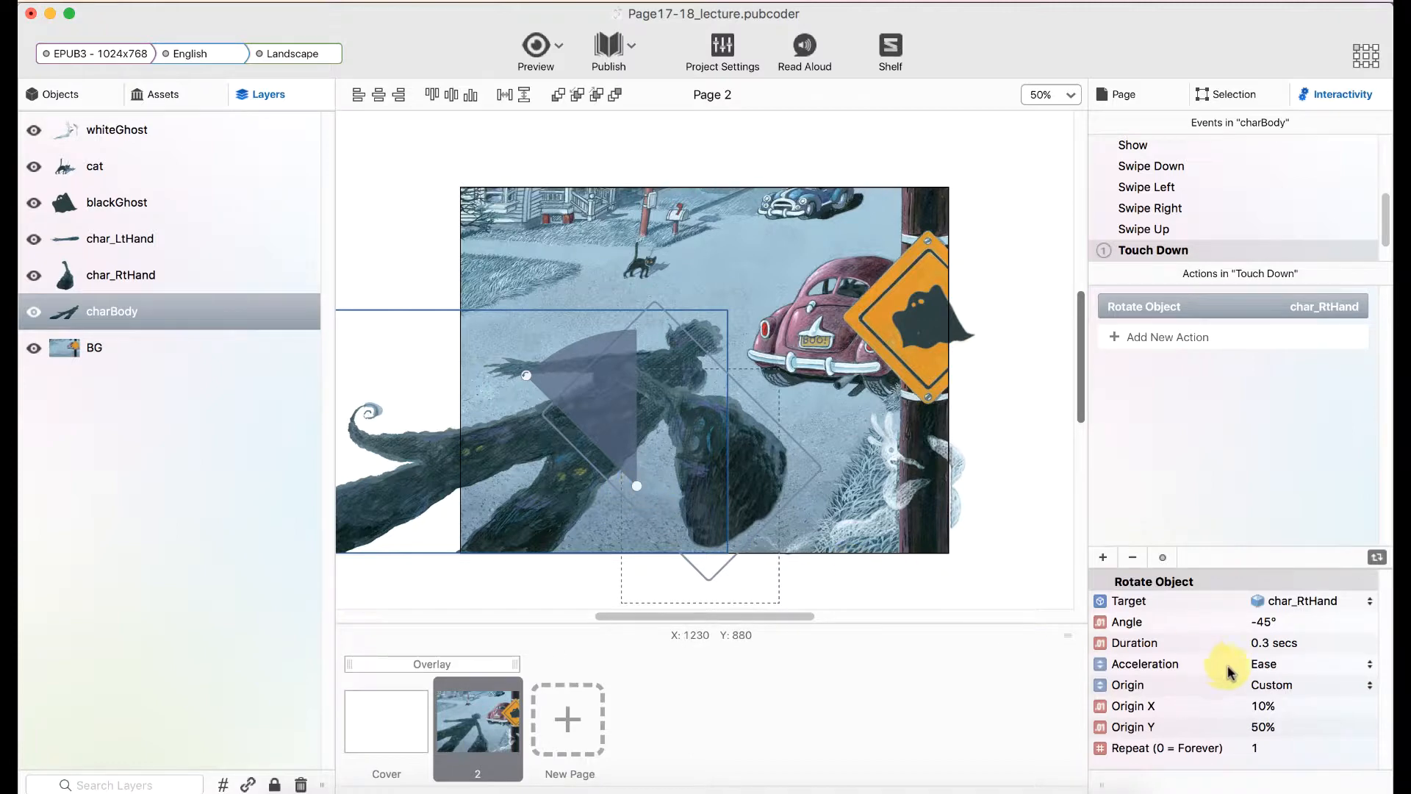
double_click(1268, 707)
text(50)
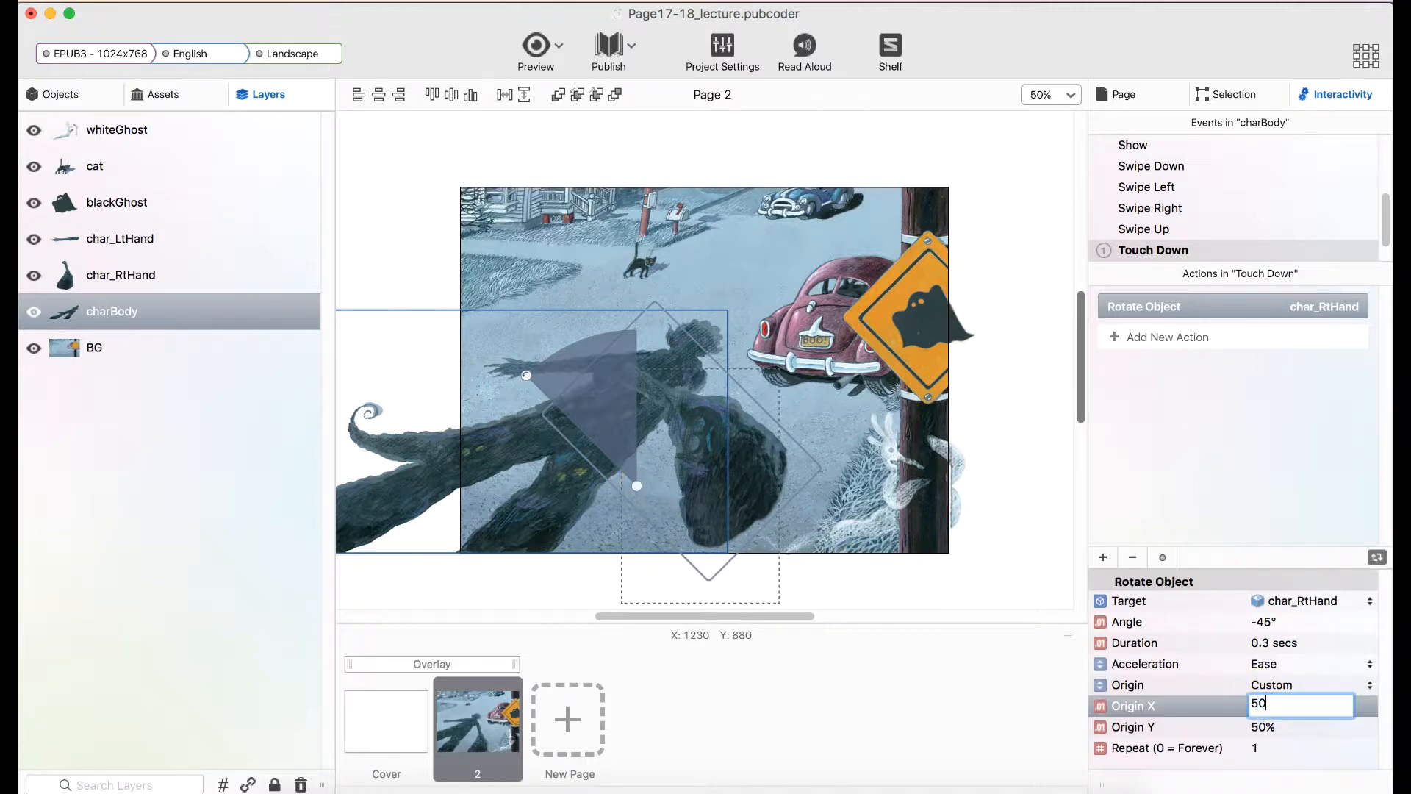
key(Return)
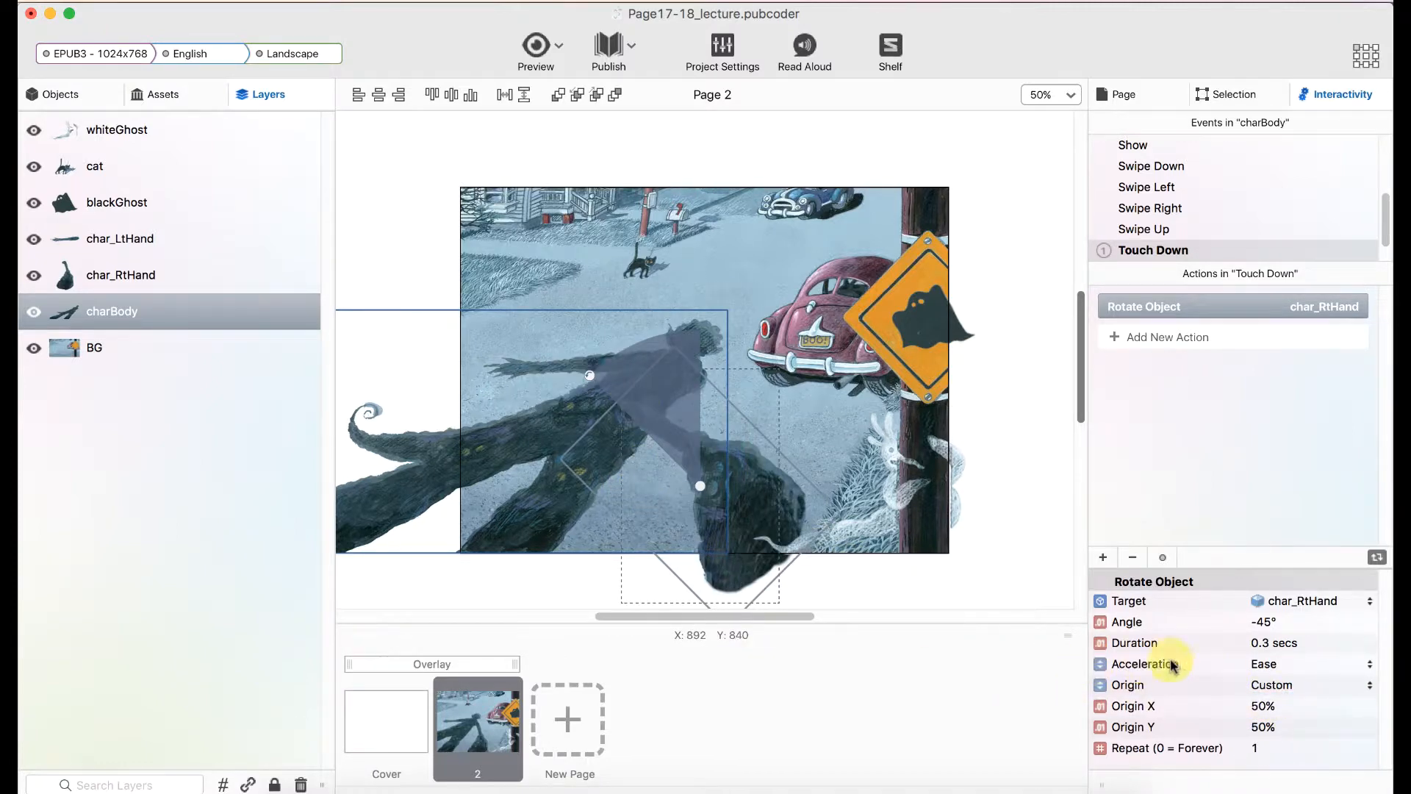
Step: Try moving the rotation origin to the character's shoulder with Origin Y at 10% and Origin X at 55%
double_click(1283, 726)
text(10)
key(Return)
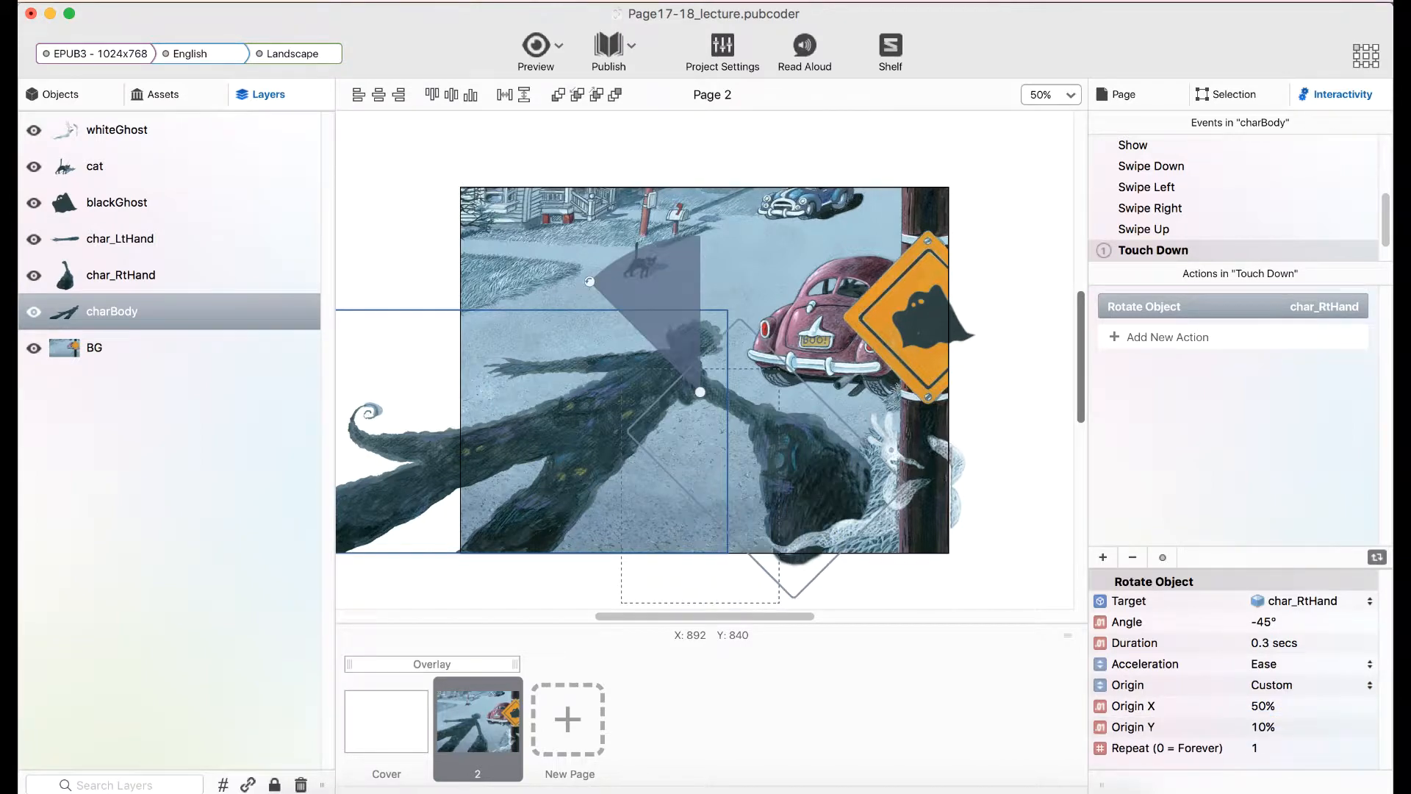
click(712, 438)
click(1285, 727)
click(1275, 702)
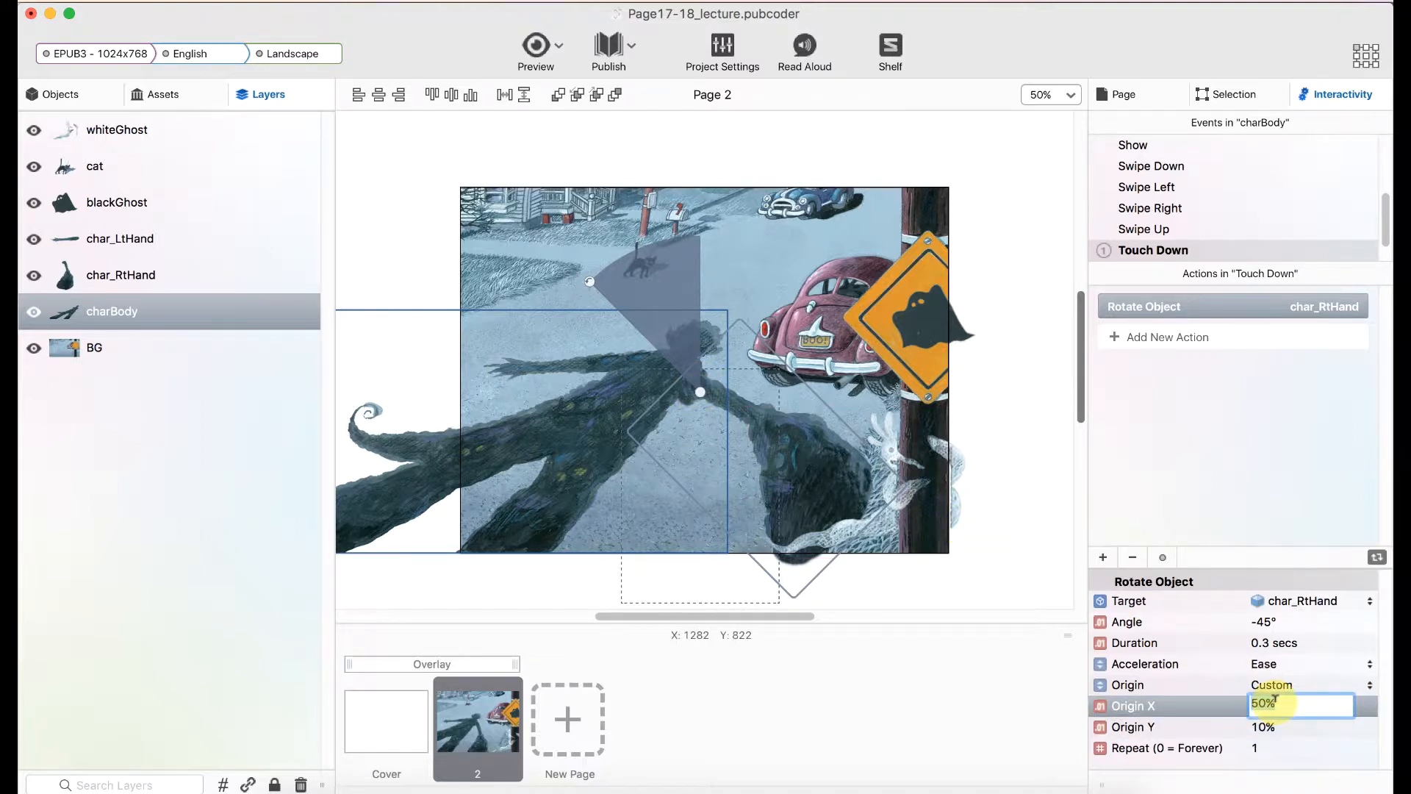
text(55)
key(Return)
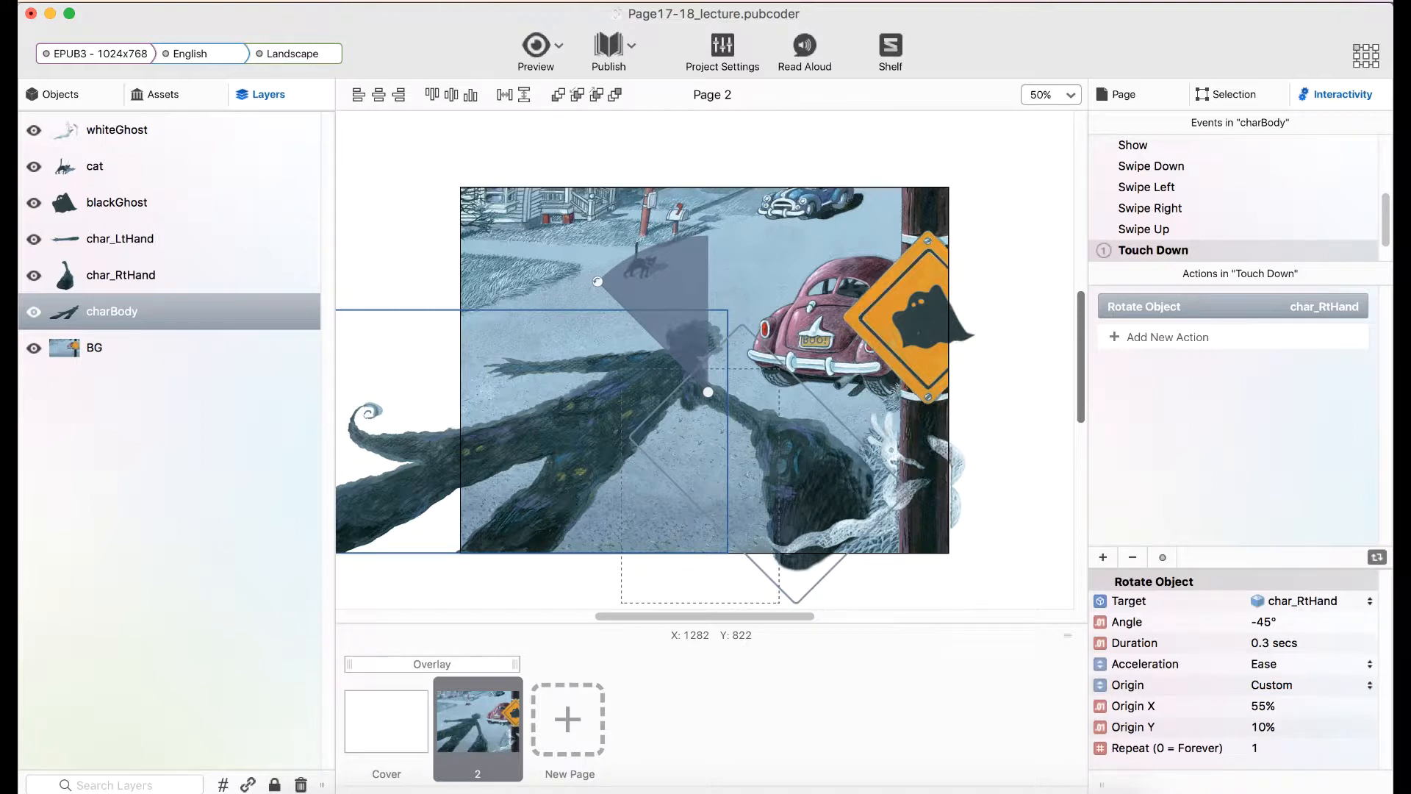
Step: Set the rotation origin of char_RtHand to Origin Y 5% and Origin X 50%
click(1264, 726)
text(5)
key(Return)
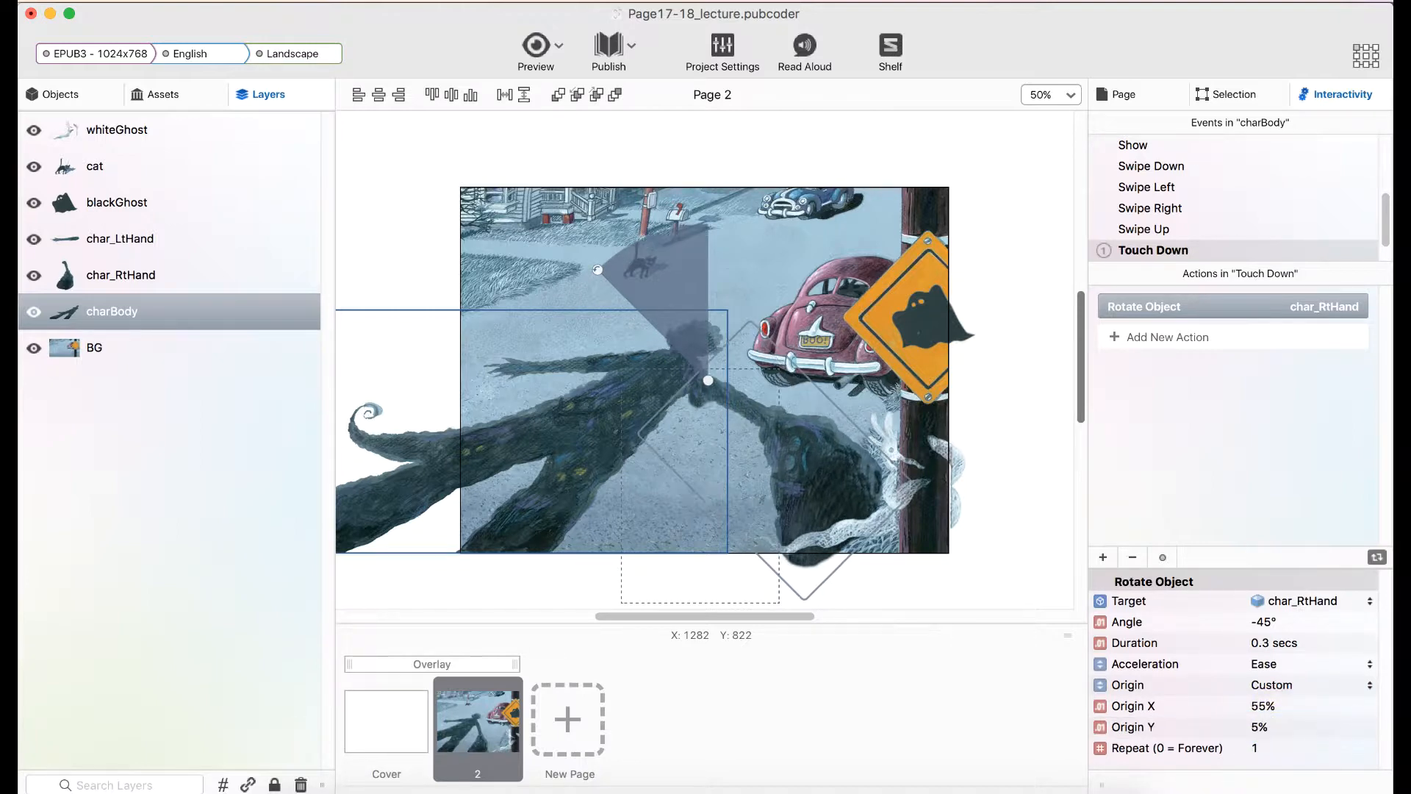
click(1266, 704)
text(50)
key(Return)
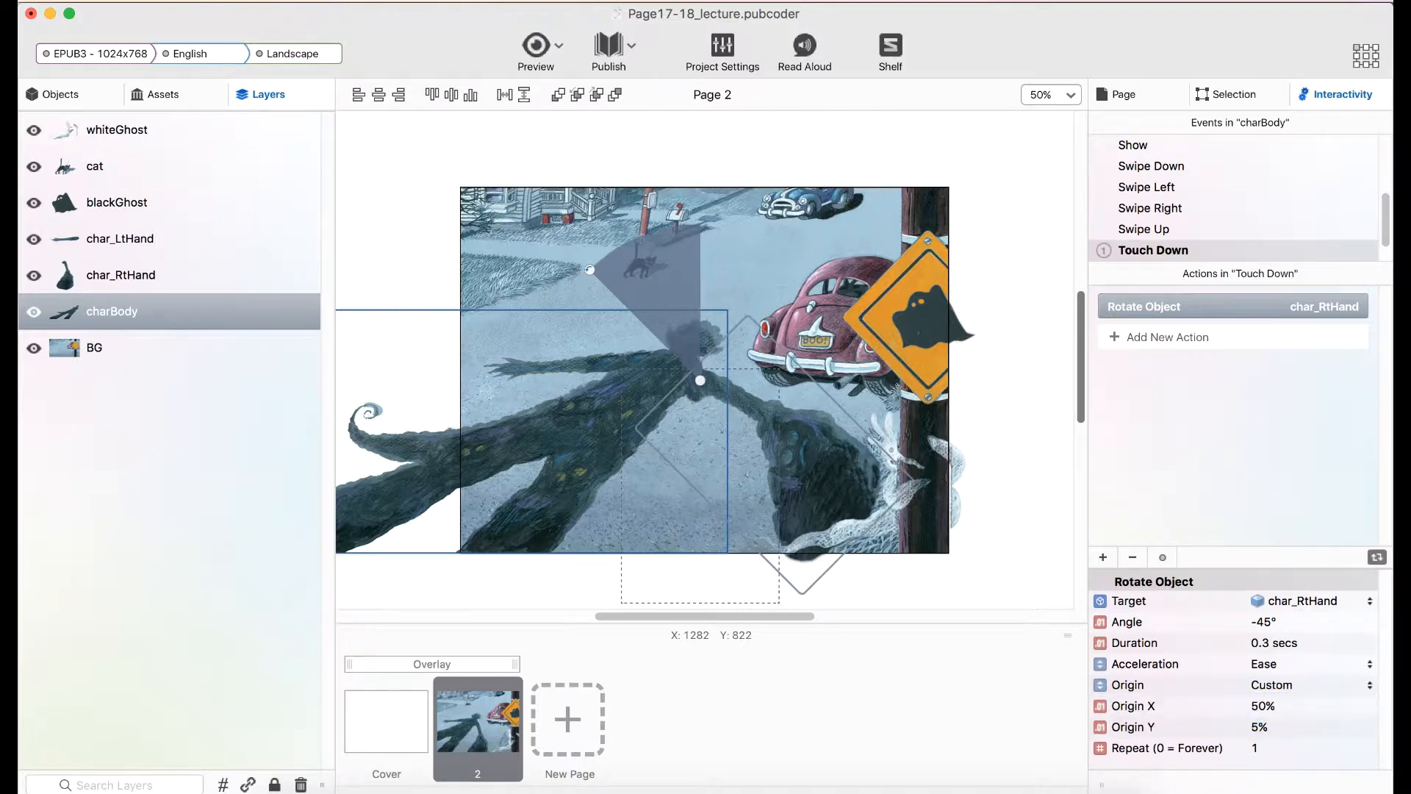
Step: Set the char_RtHand rotation's Origin X to 45% and its Duration to 1 second
click(1266, 704)
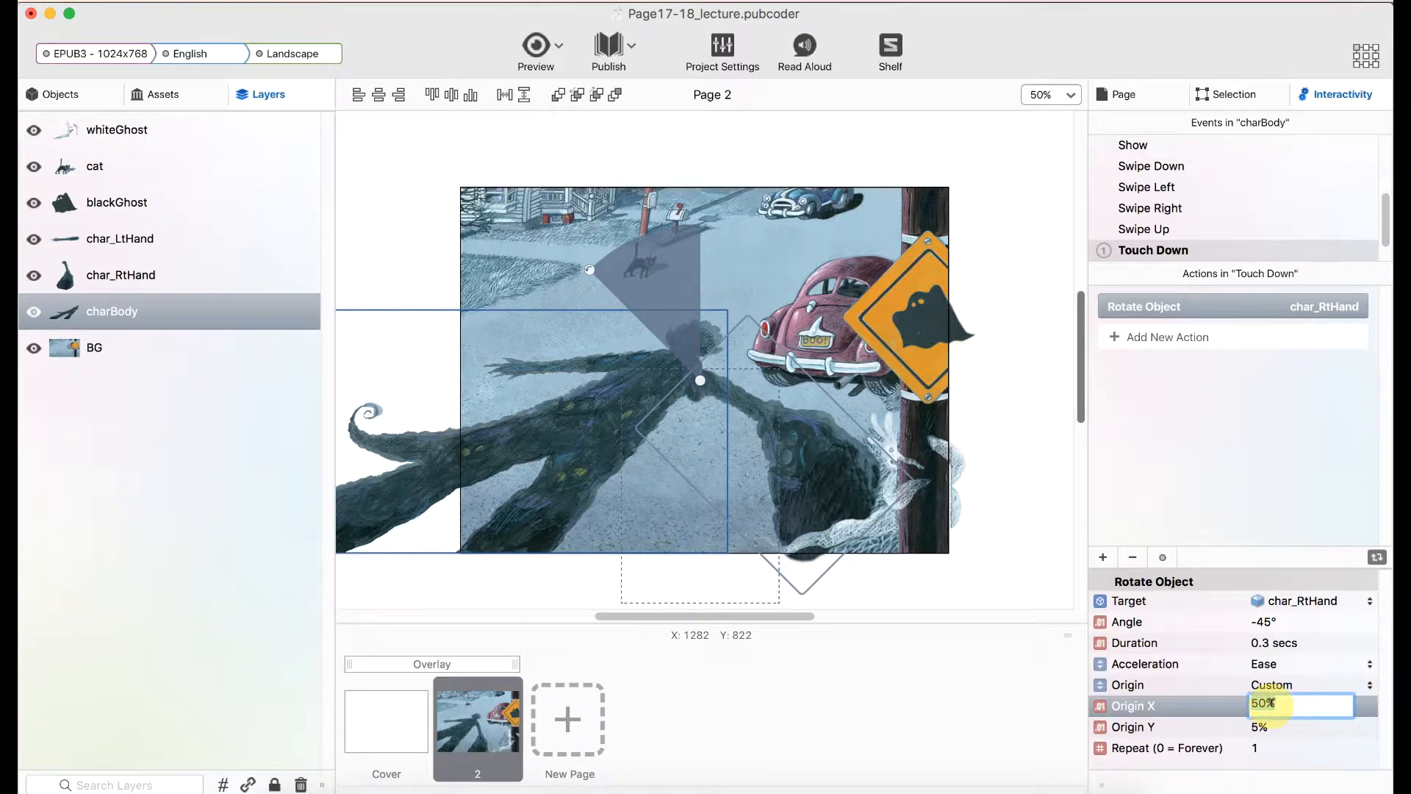
text(45)
key(Return)
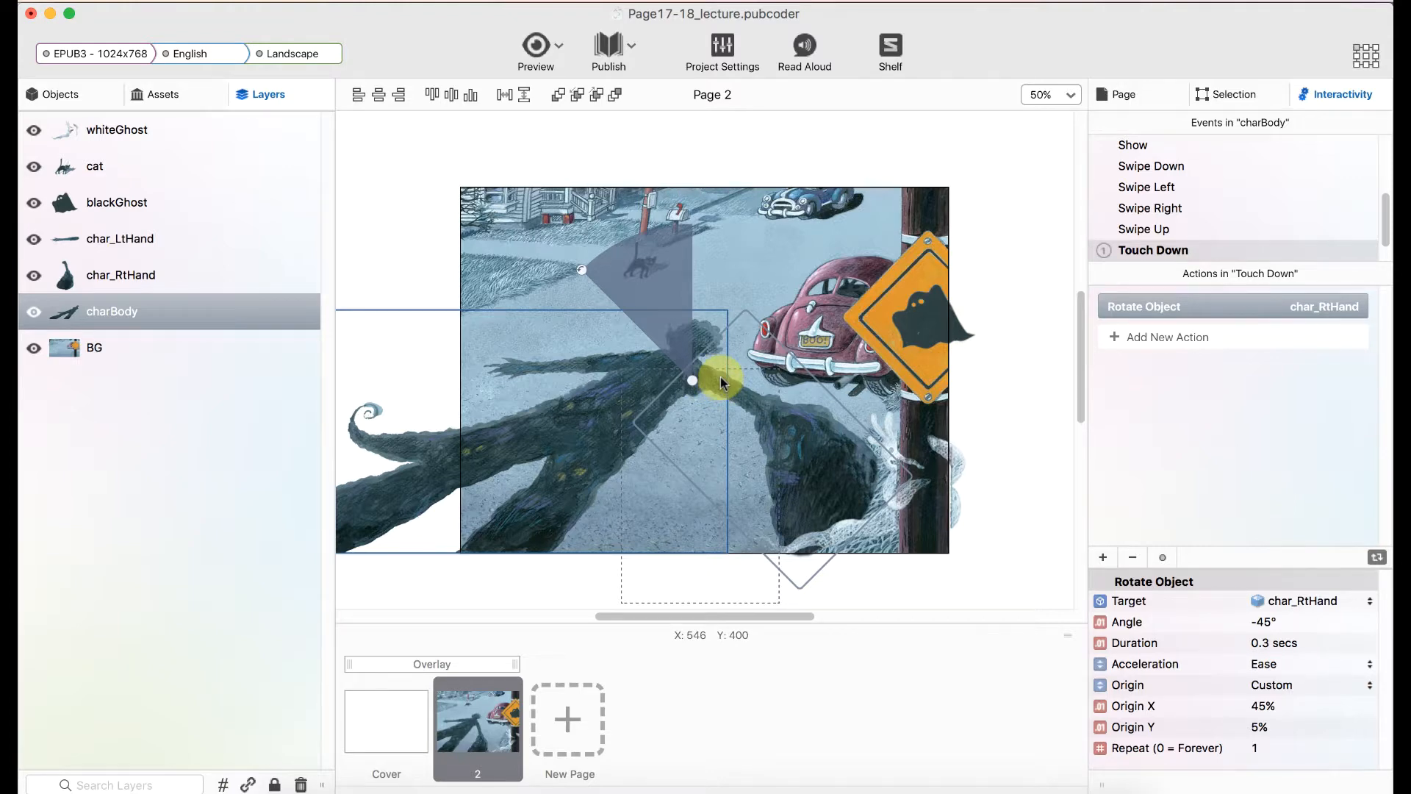
double_click(1281, 641)
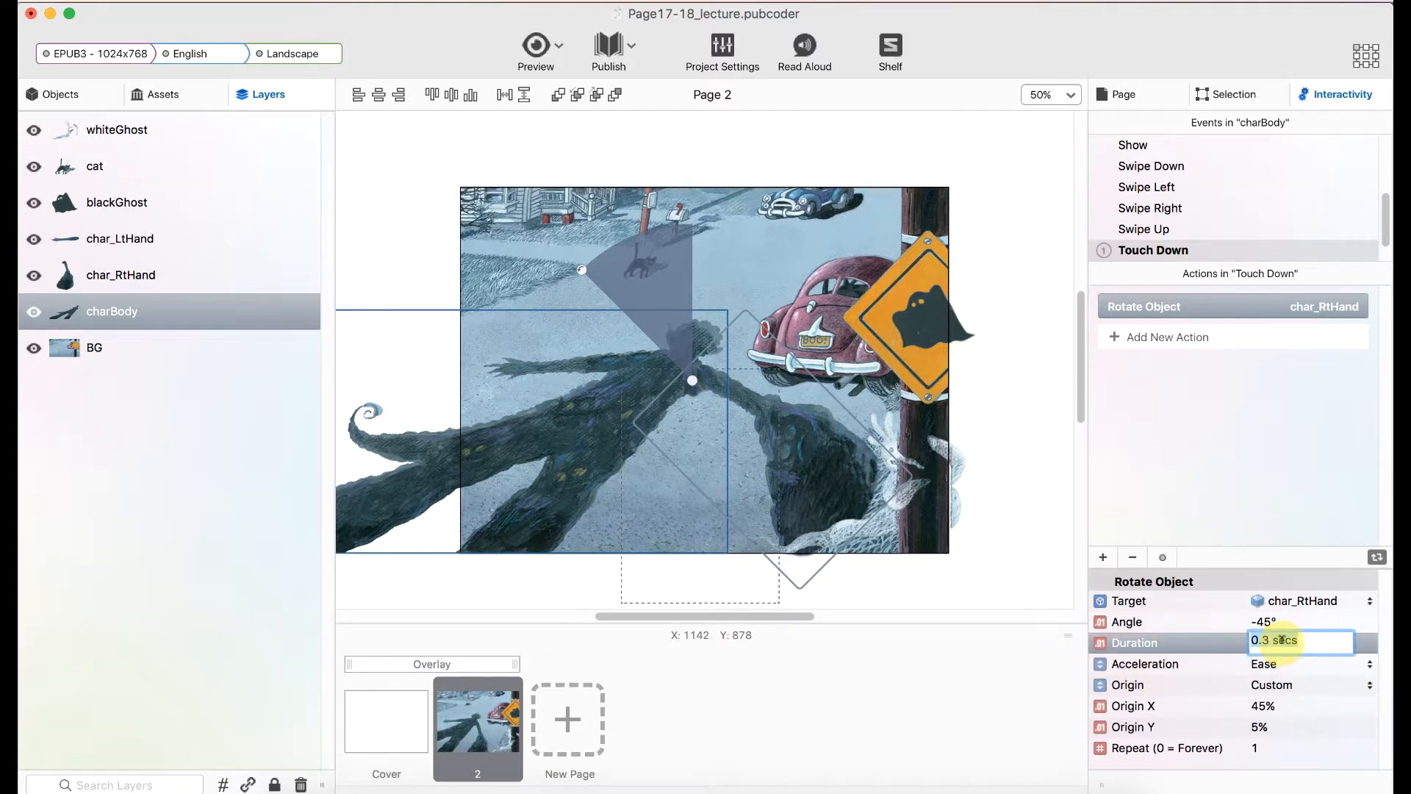
text(1)
key(Return)
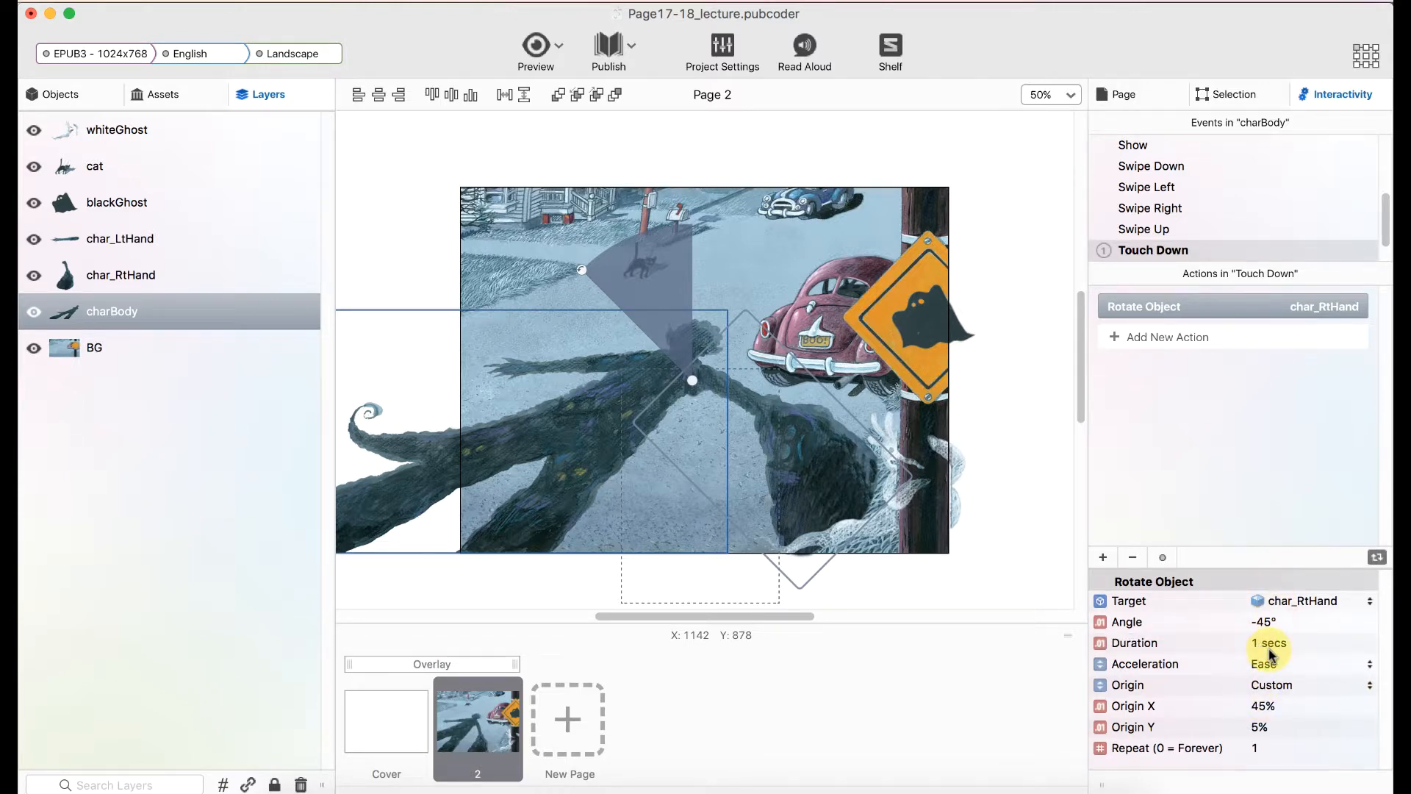
Step: Preview page 2 and test the hand rotation by touching the character's body, reload to test it again, and close the preview
click(536, 47)
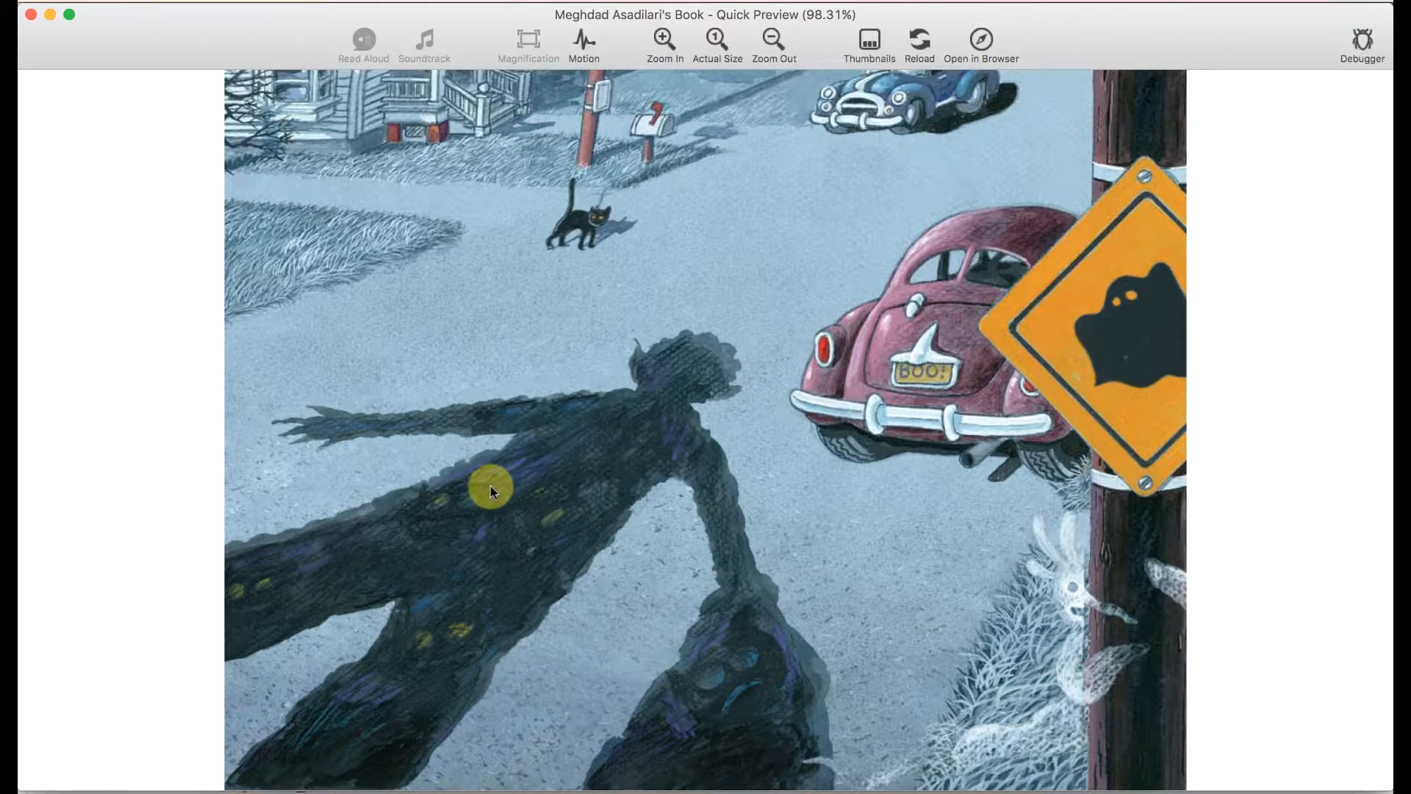
click(433, 546)
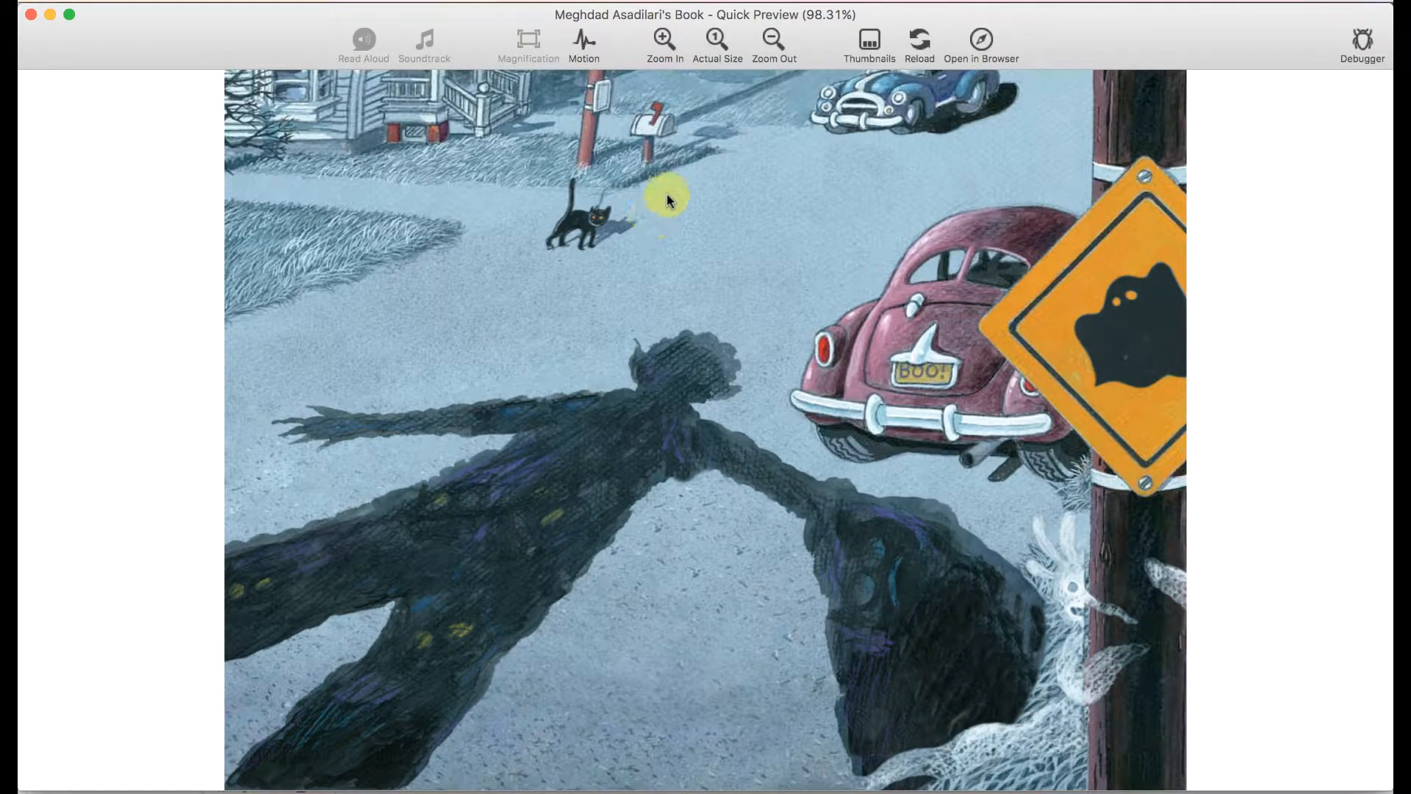
click(919, 42)
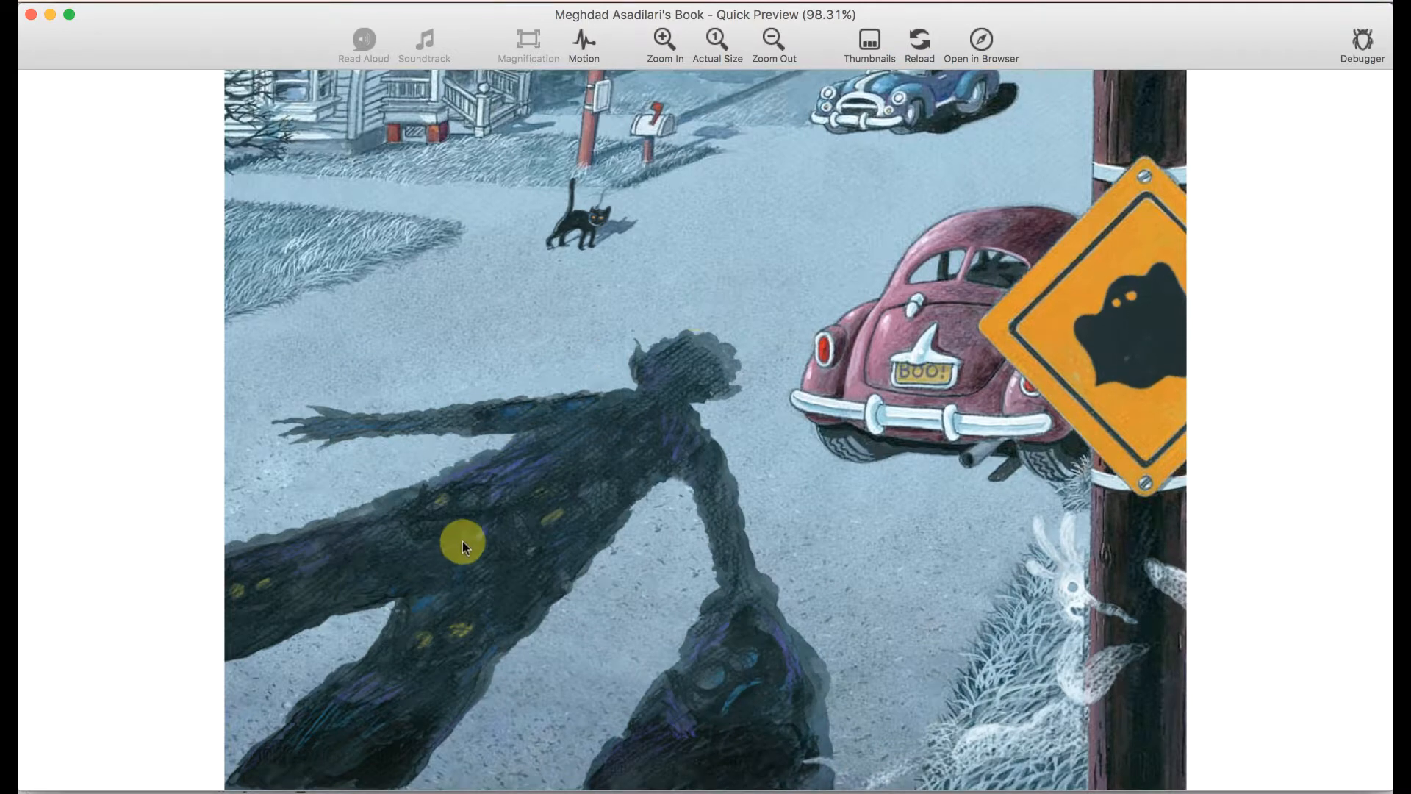
click(461, 541)
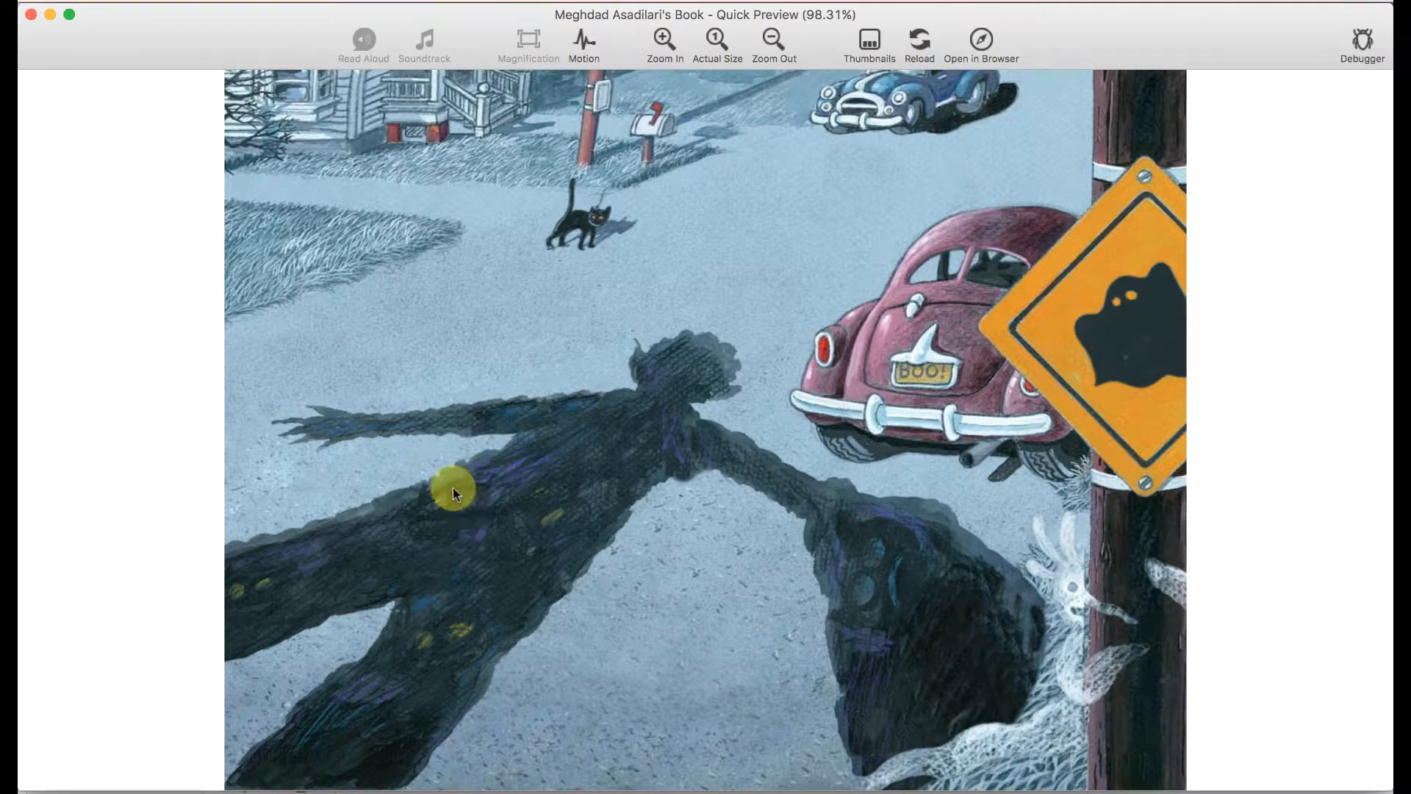
click(29, 15)
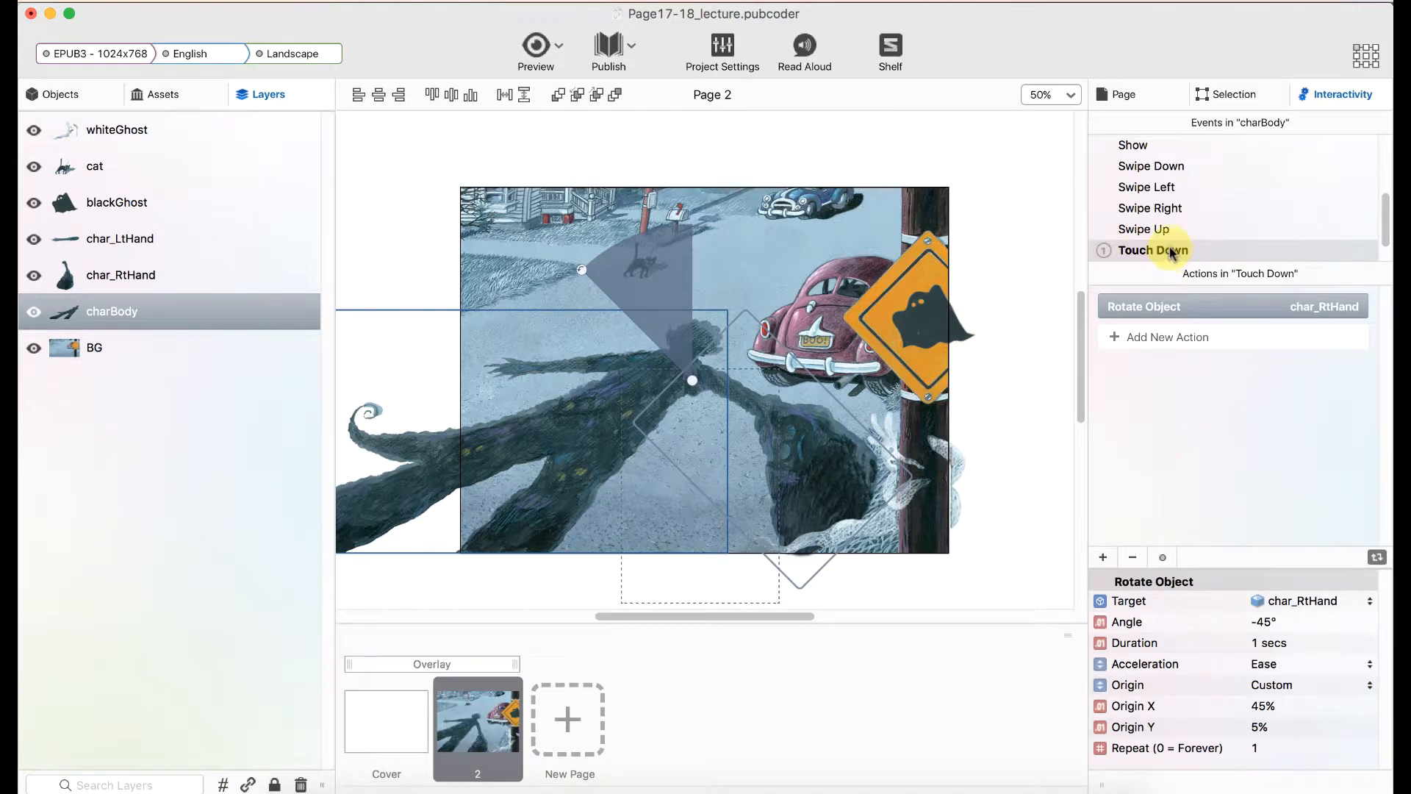
click(1191, 338)
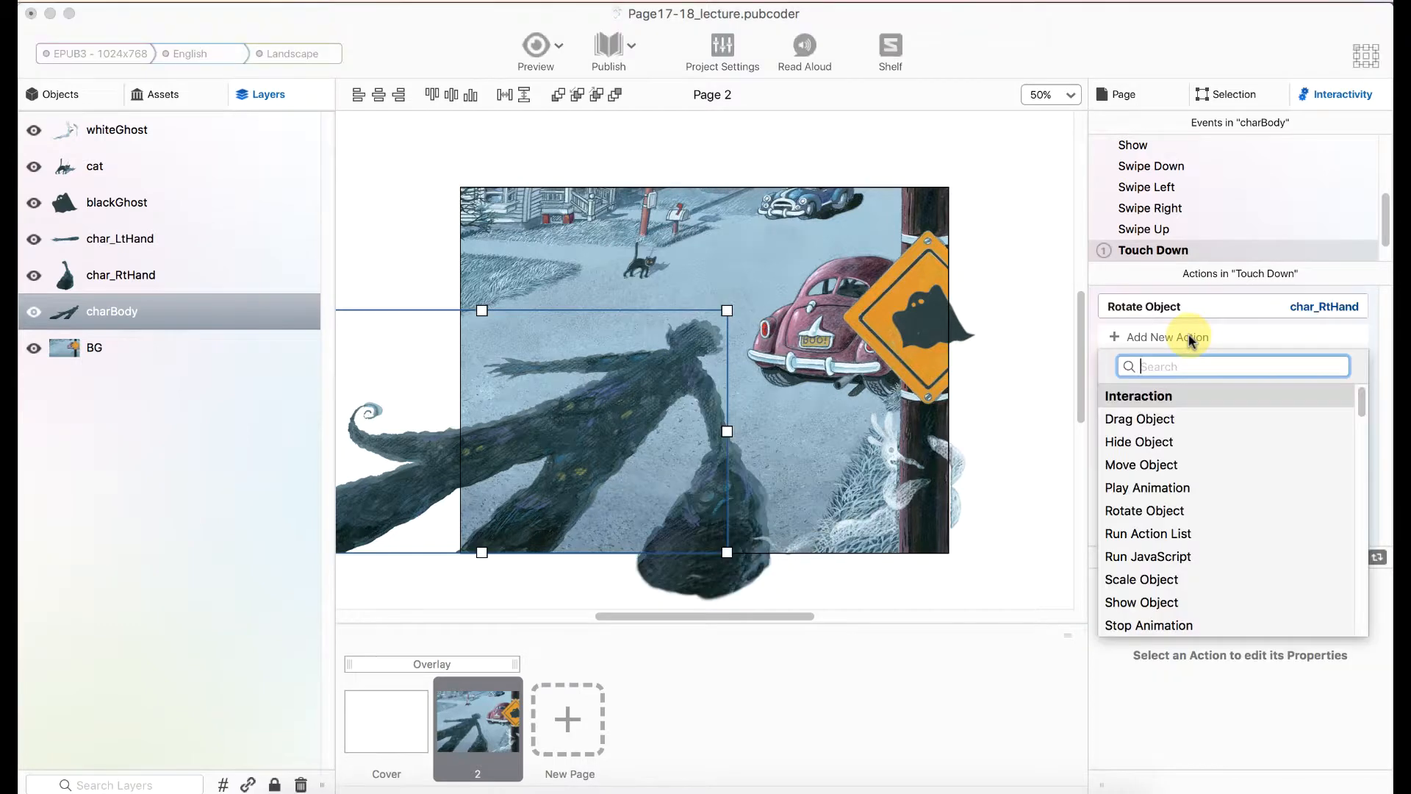
click(1176, 510)
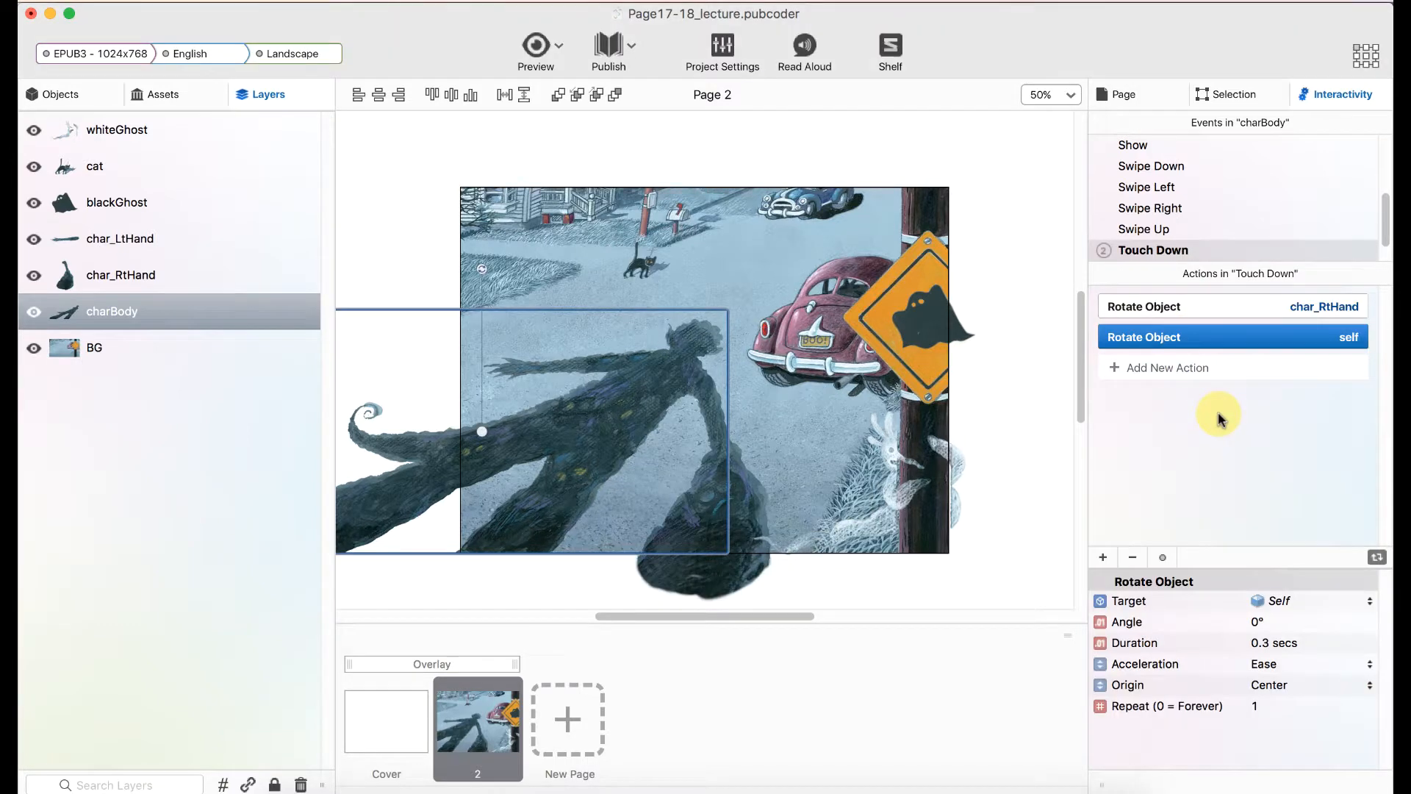
click(1295, 604)
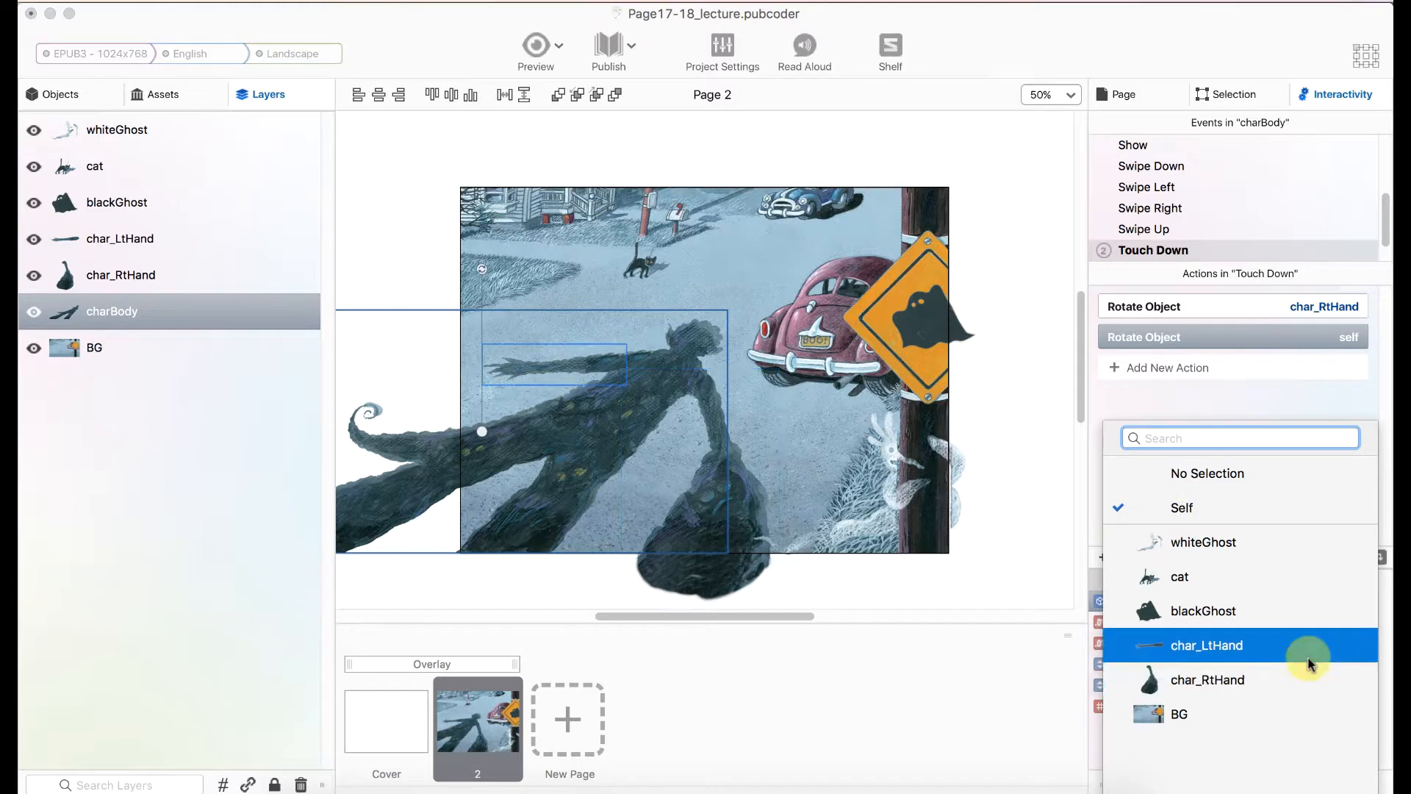
click(1267, 672)
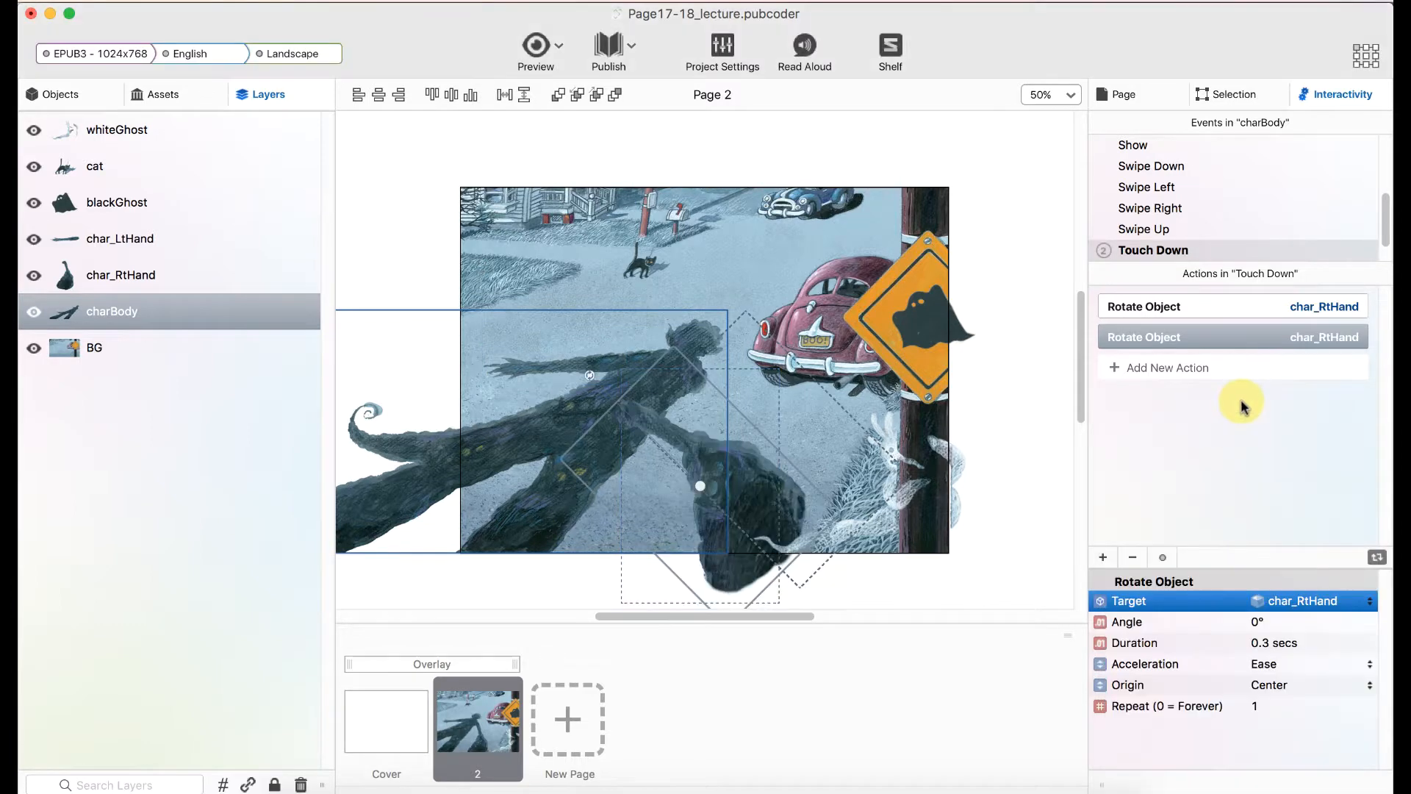
click(1211, 446)
click(1165, 338)
key(BackSpace)
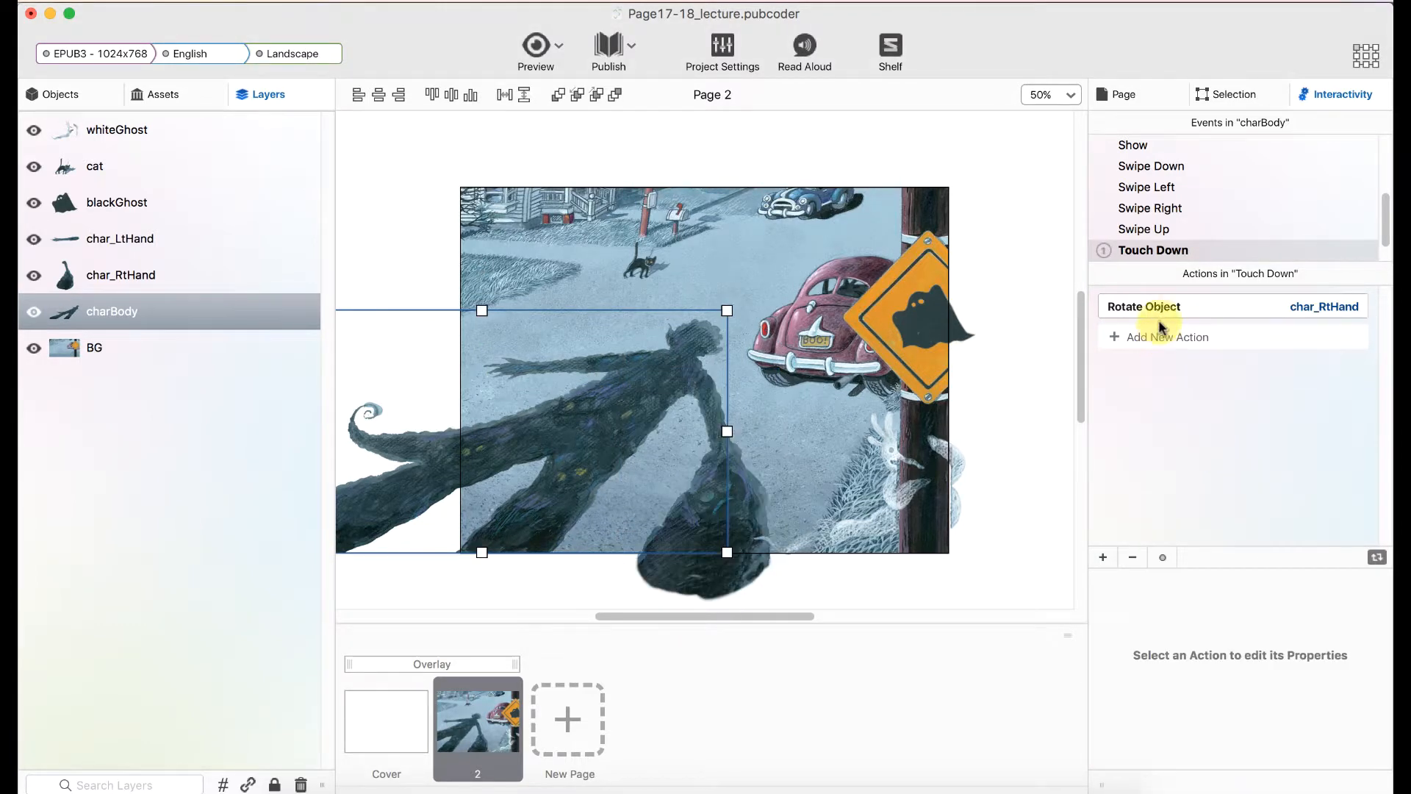
Step: Duplicate the char_RtHand Rotate Object action in charBody's Touch Down event and set the copy's Angle to 45°
click(1158, 307)
key(super+z)
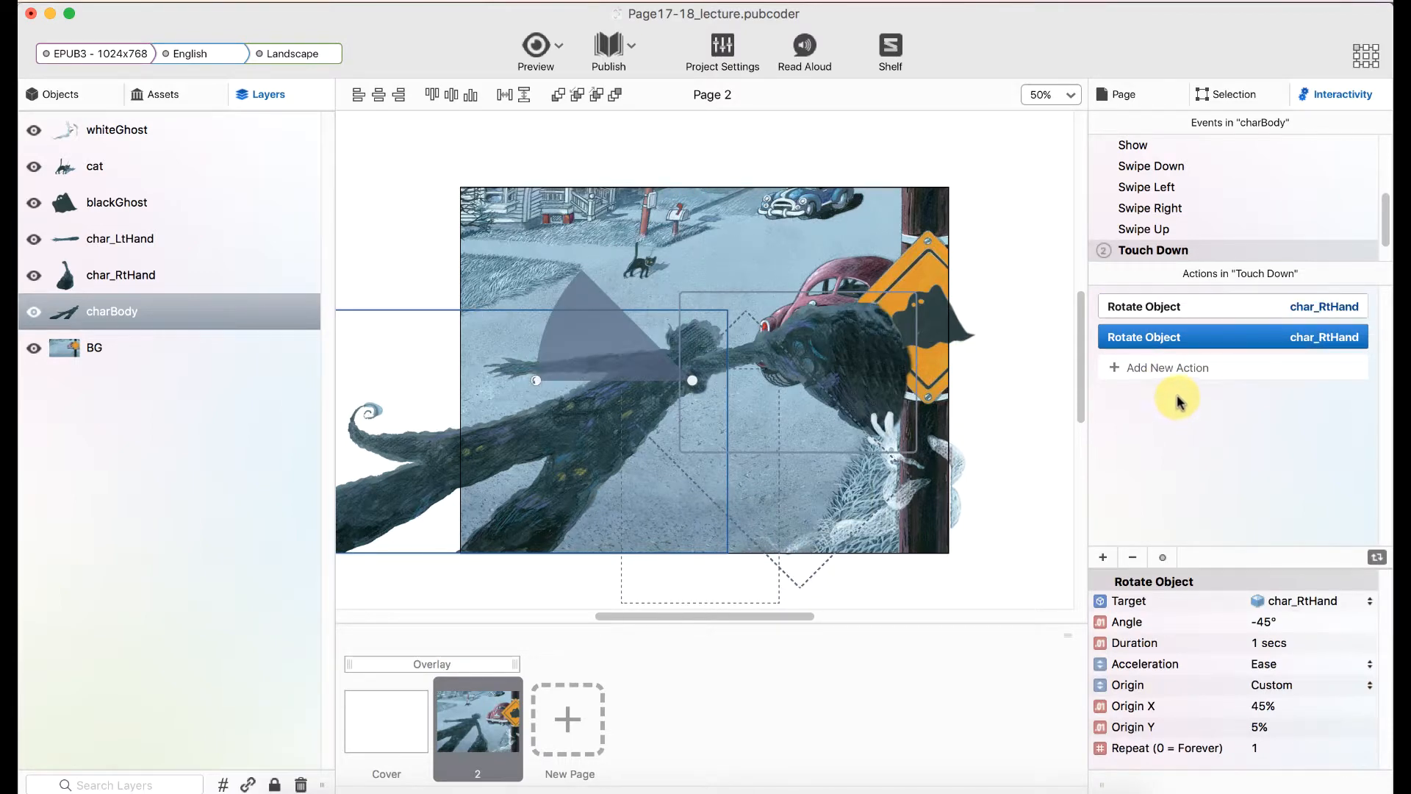
click(1272, 621)
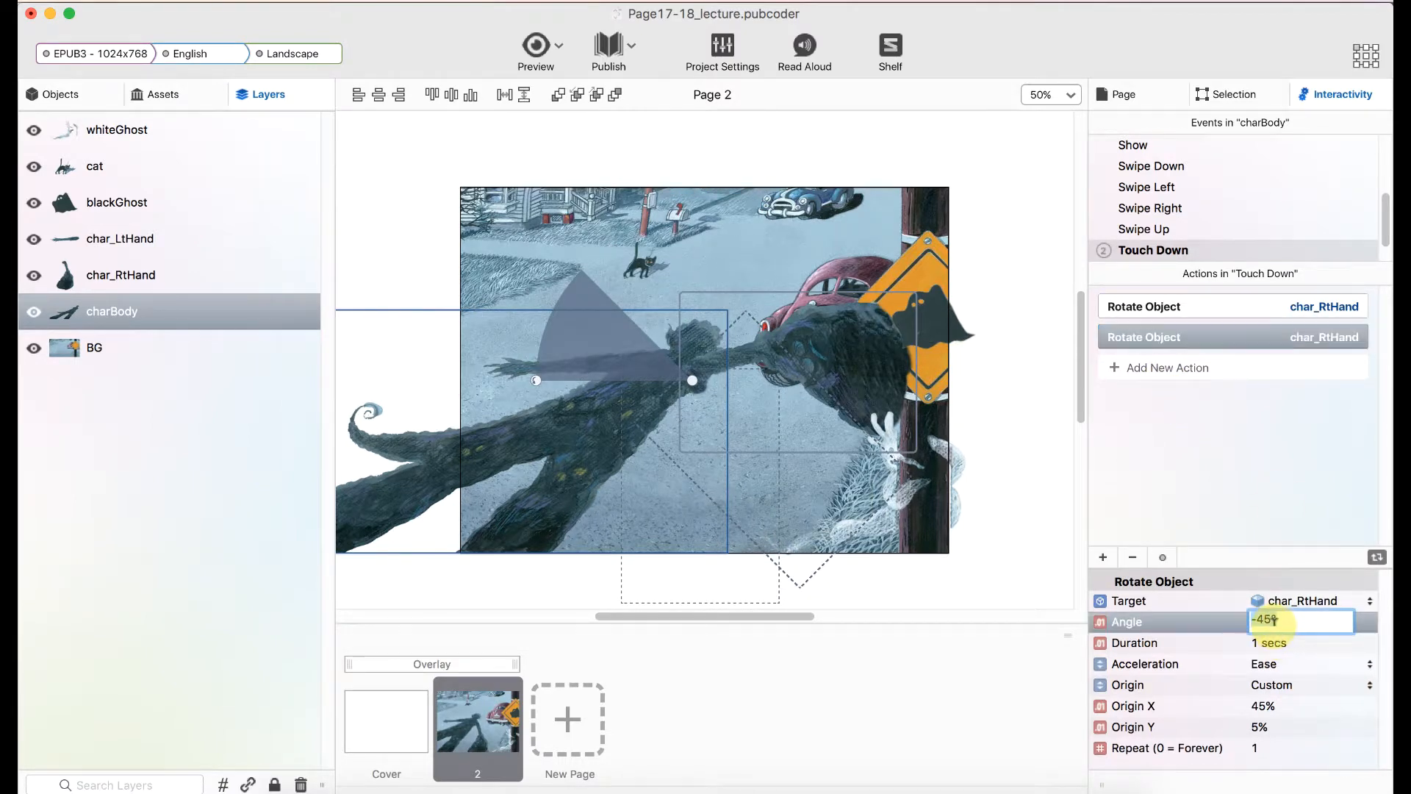
text(45)
key(Return)
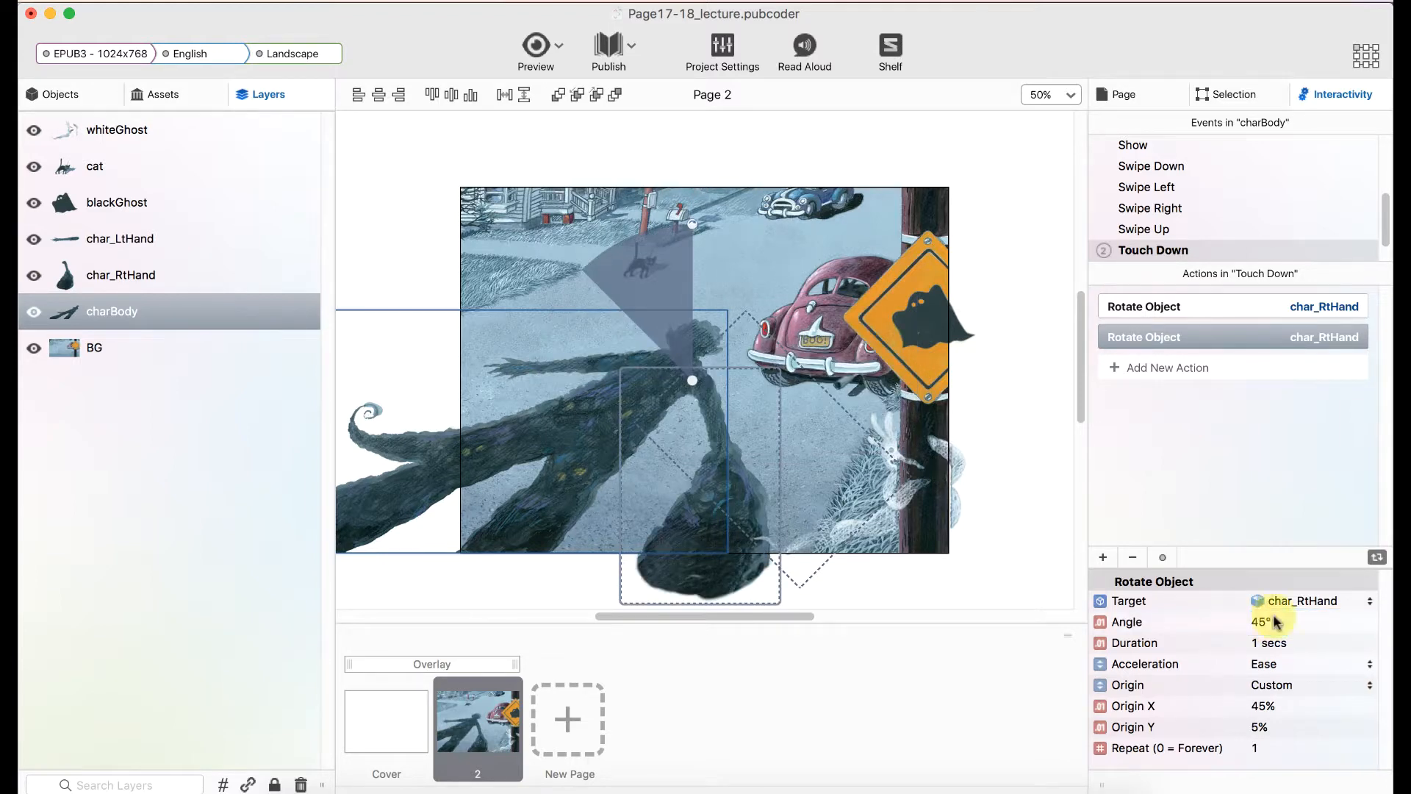
Step: Set the second Rotate Object action's Duration to 0.5 secs, and check the page in a preview
click(1176, 303)
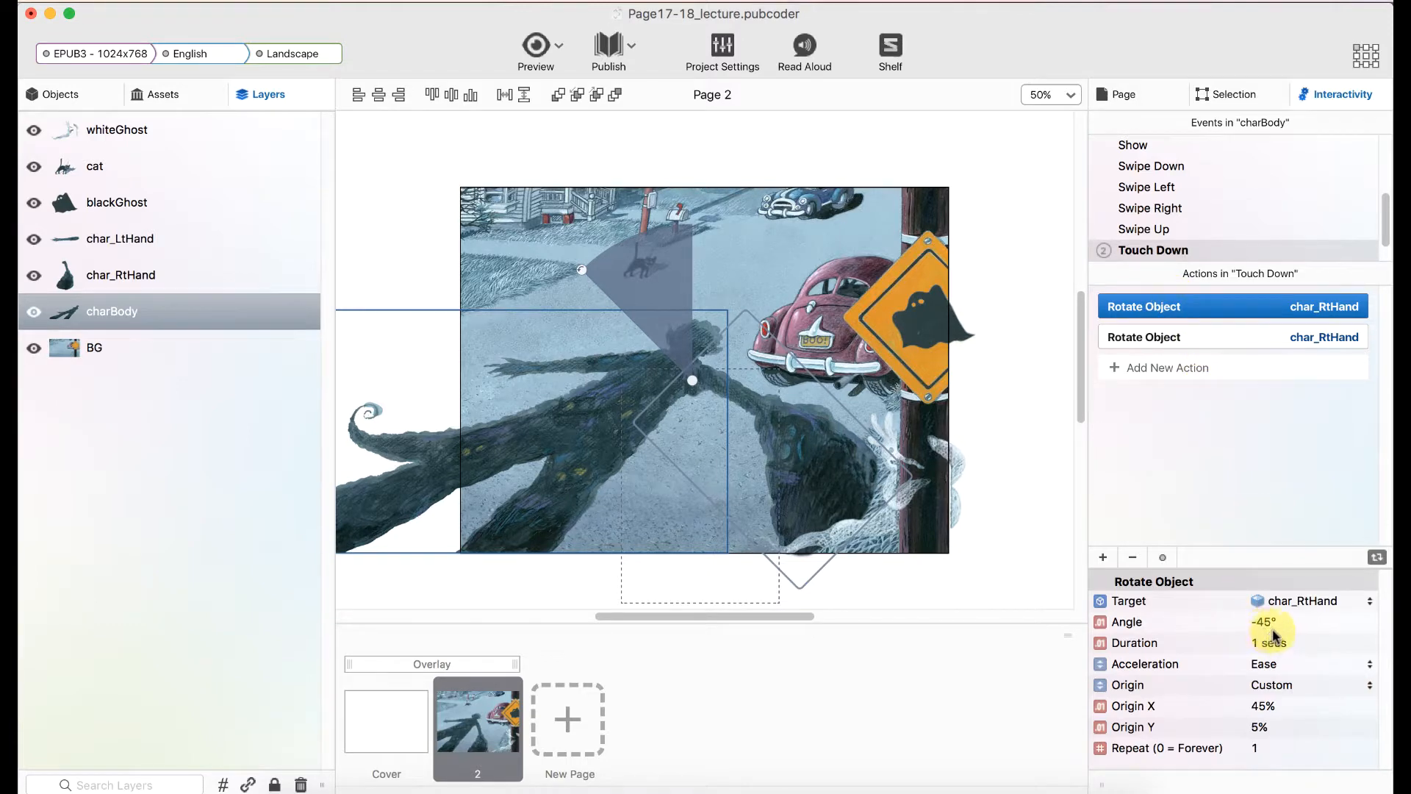
click(1171, 340)
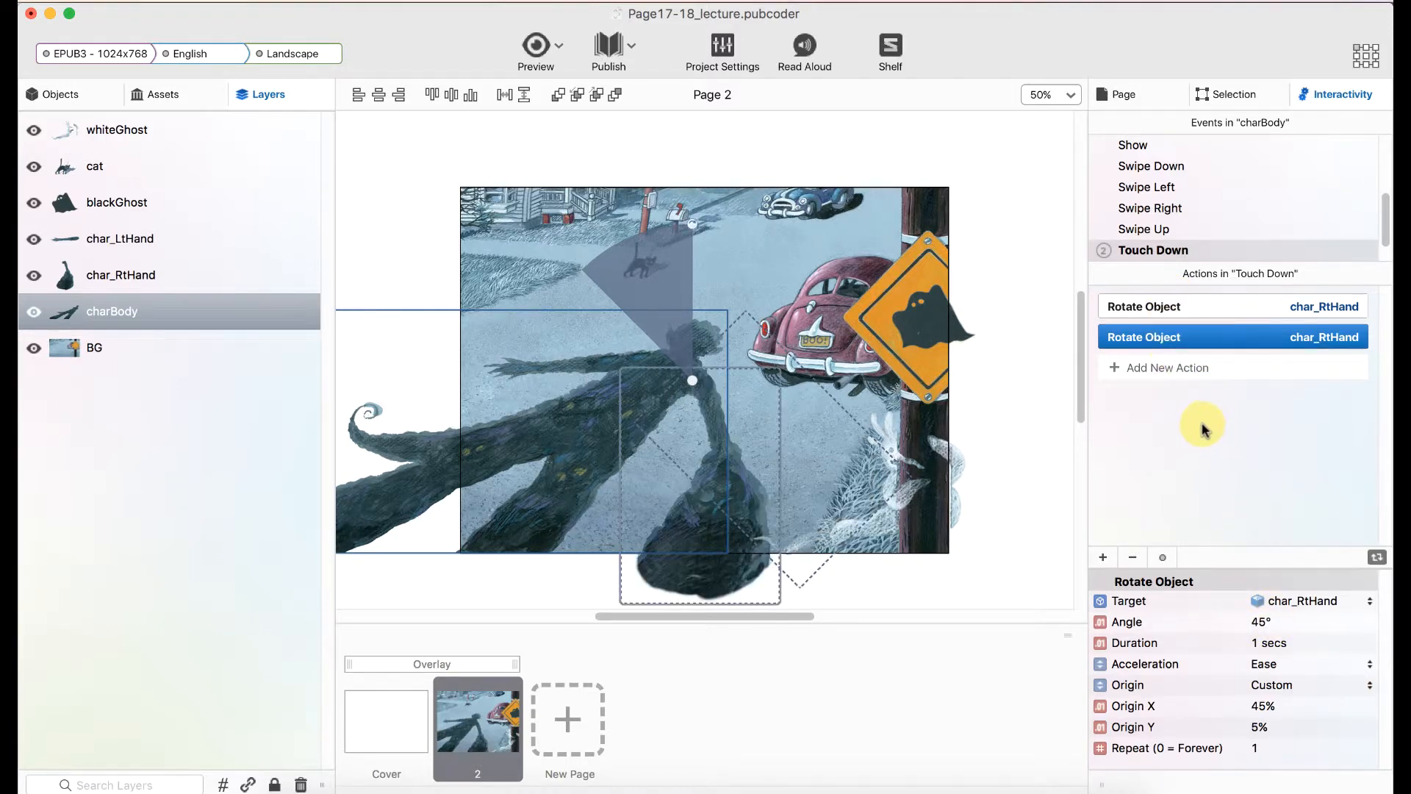
double_click(1275, 644)
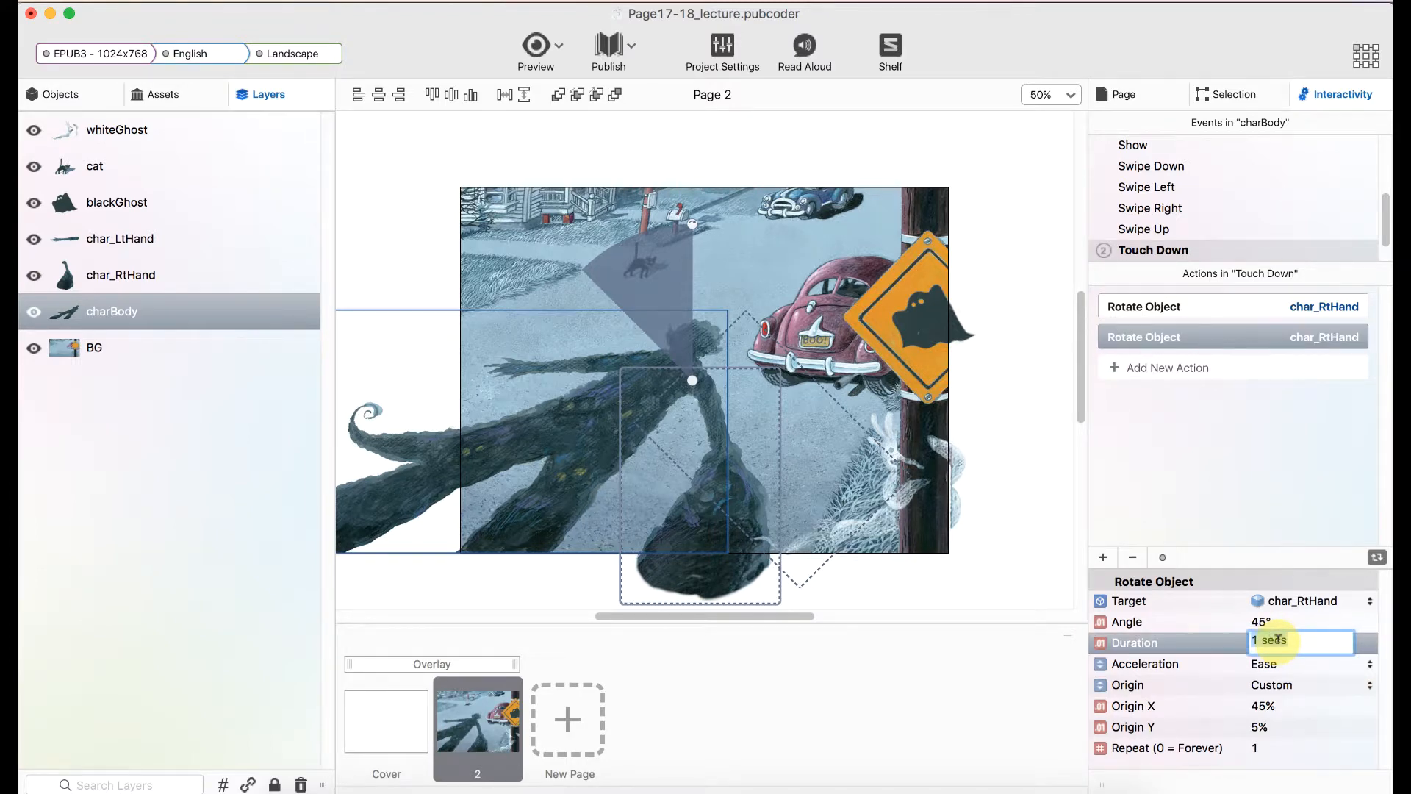
text(0.5)
key(Return)
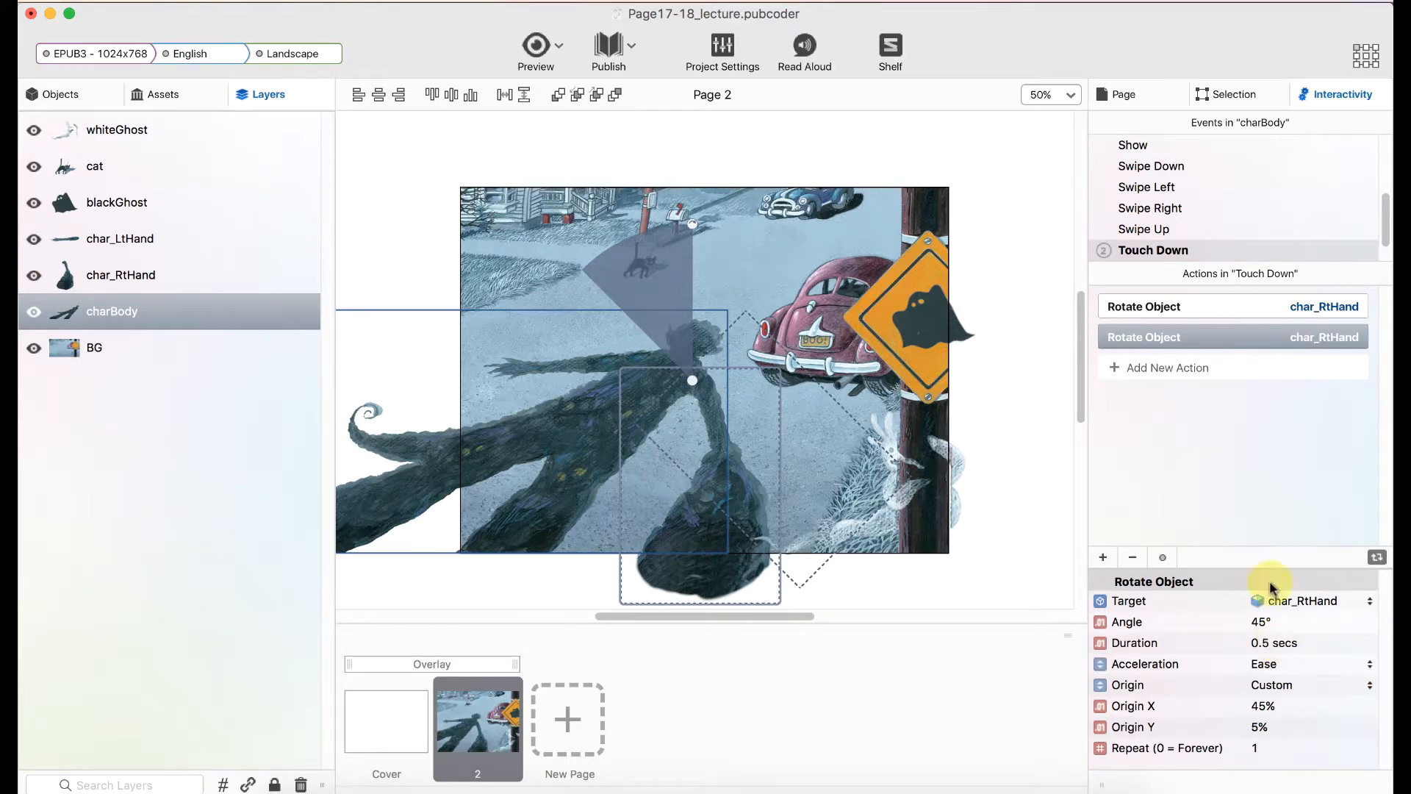
click(1224, 461)
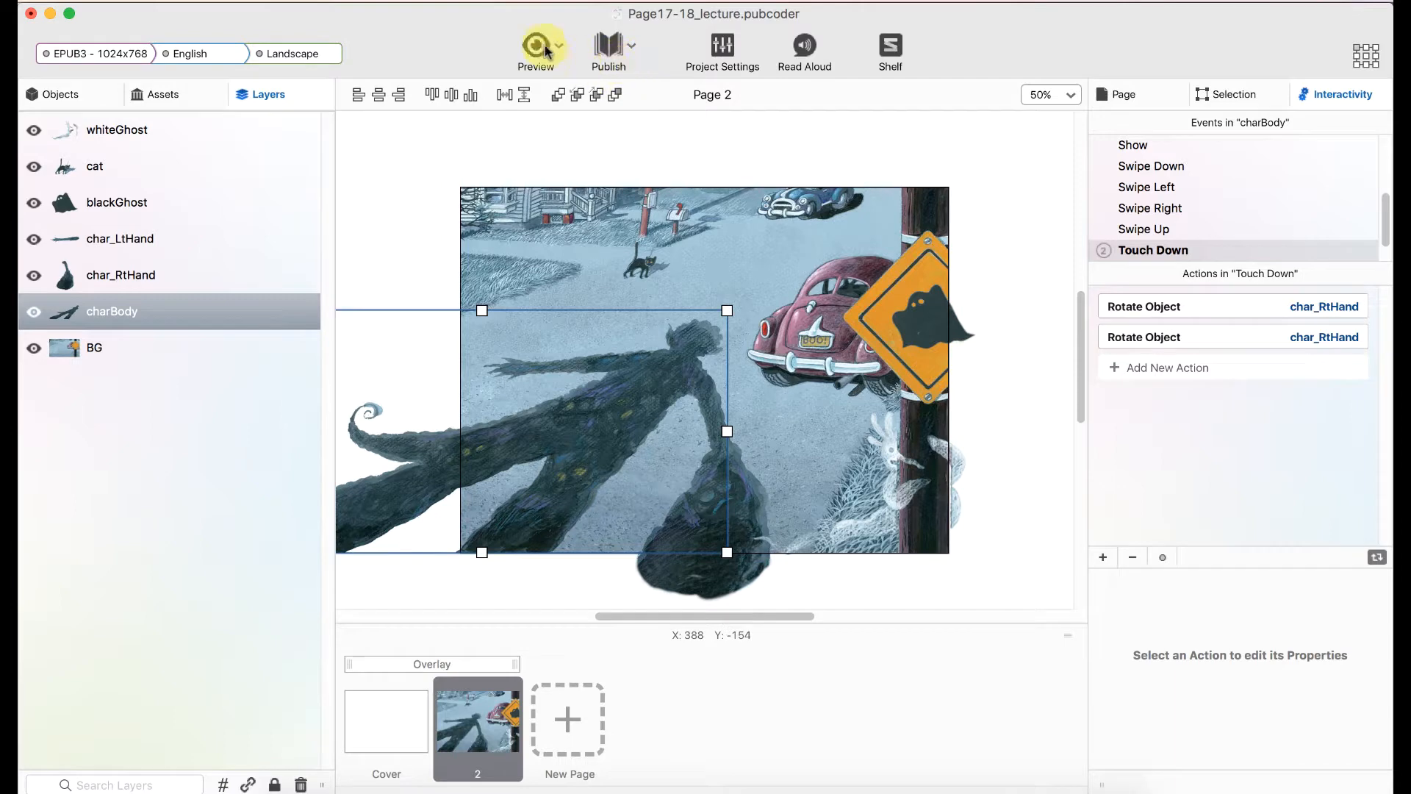
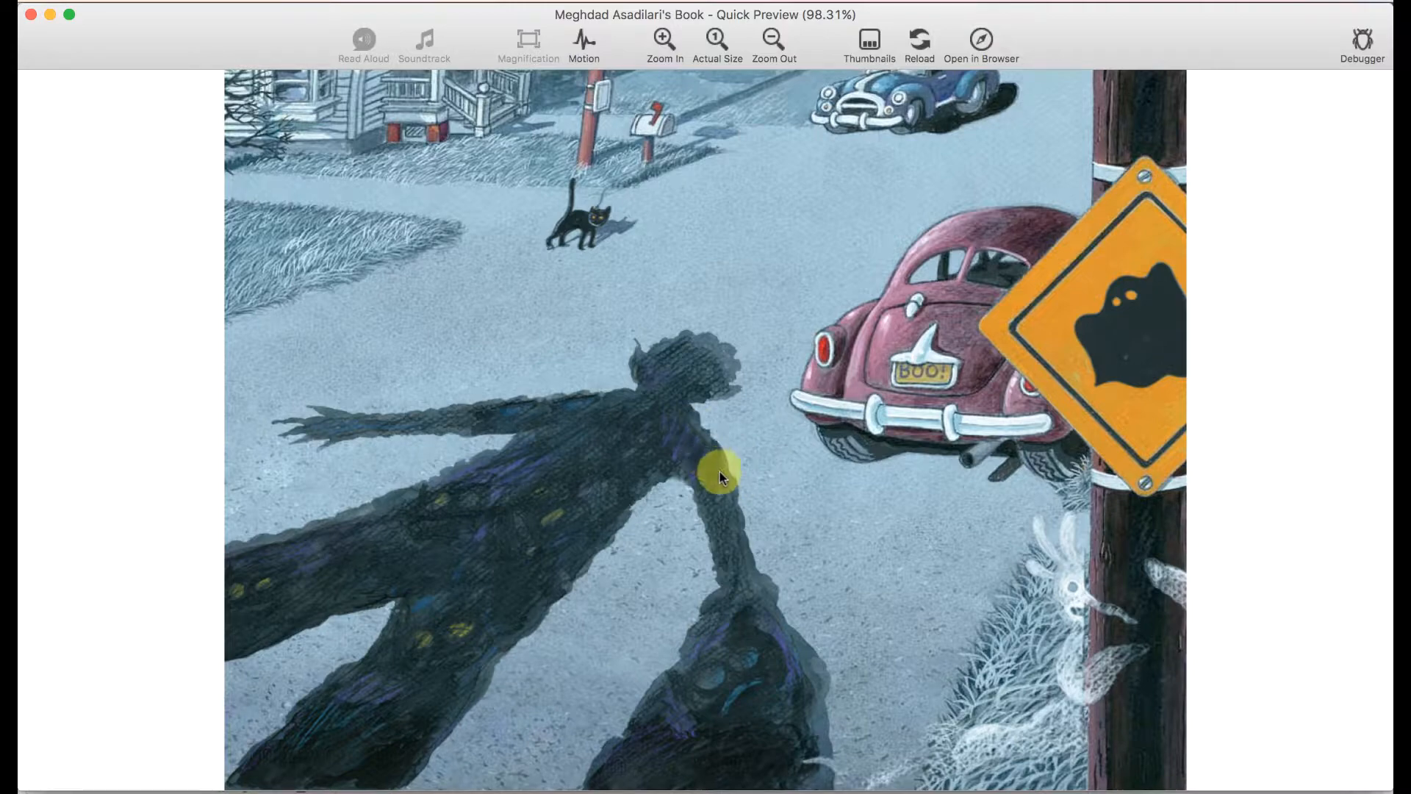
click(31, 13)
Step: Add a Wait action of 2 seconds to charBody's Touch Down event, and check the page in a preview
click(1155, 369)
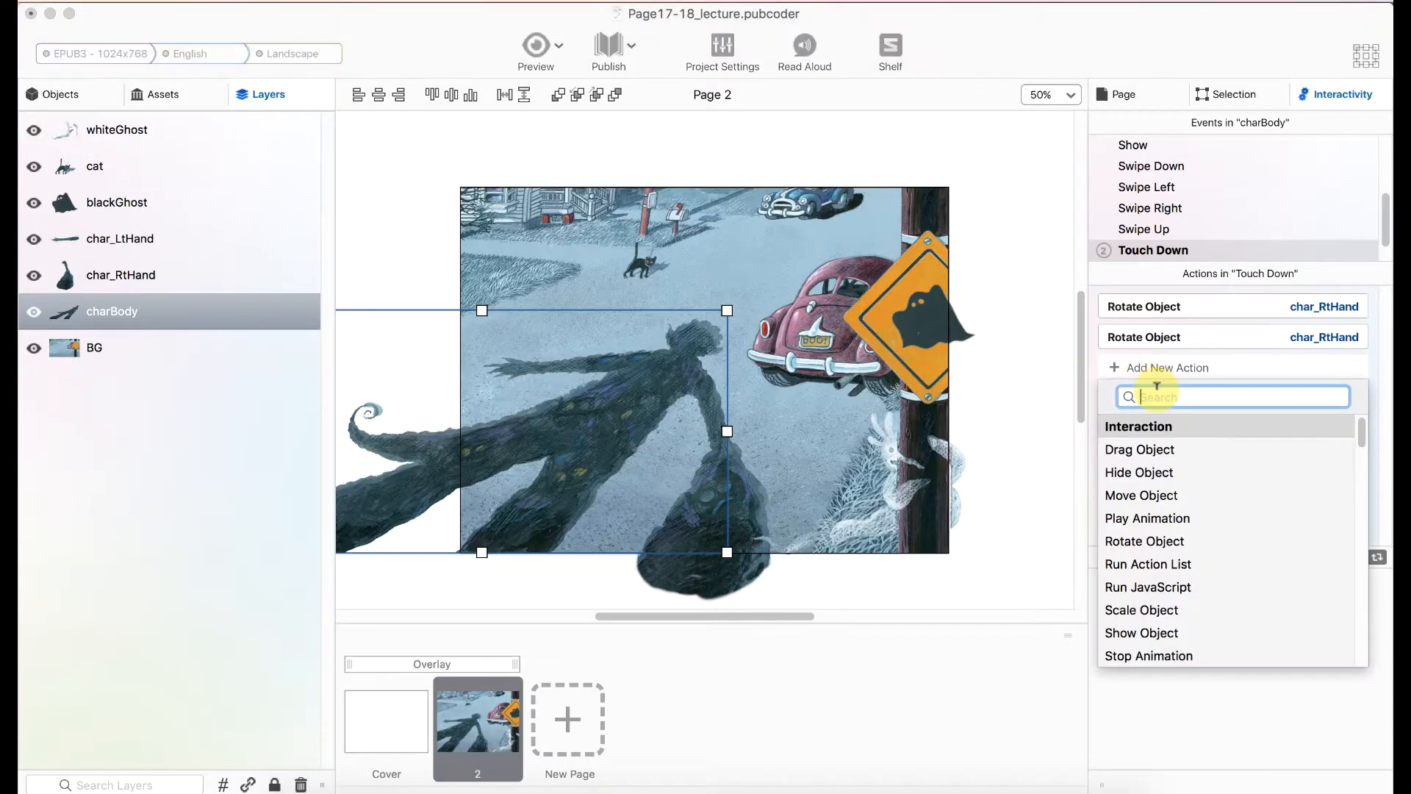
scroll(1147, 631, down, 5)
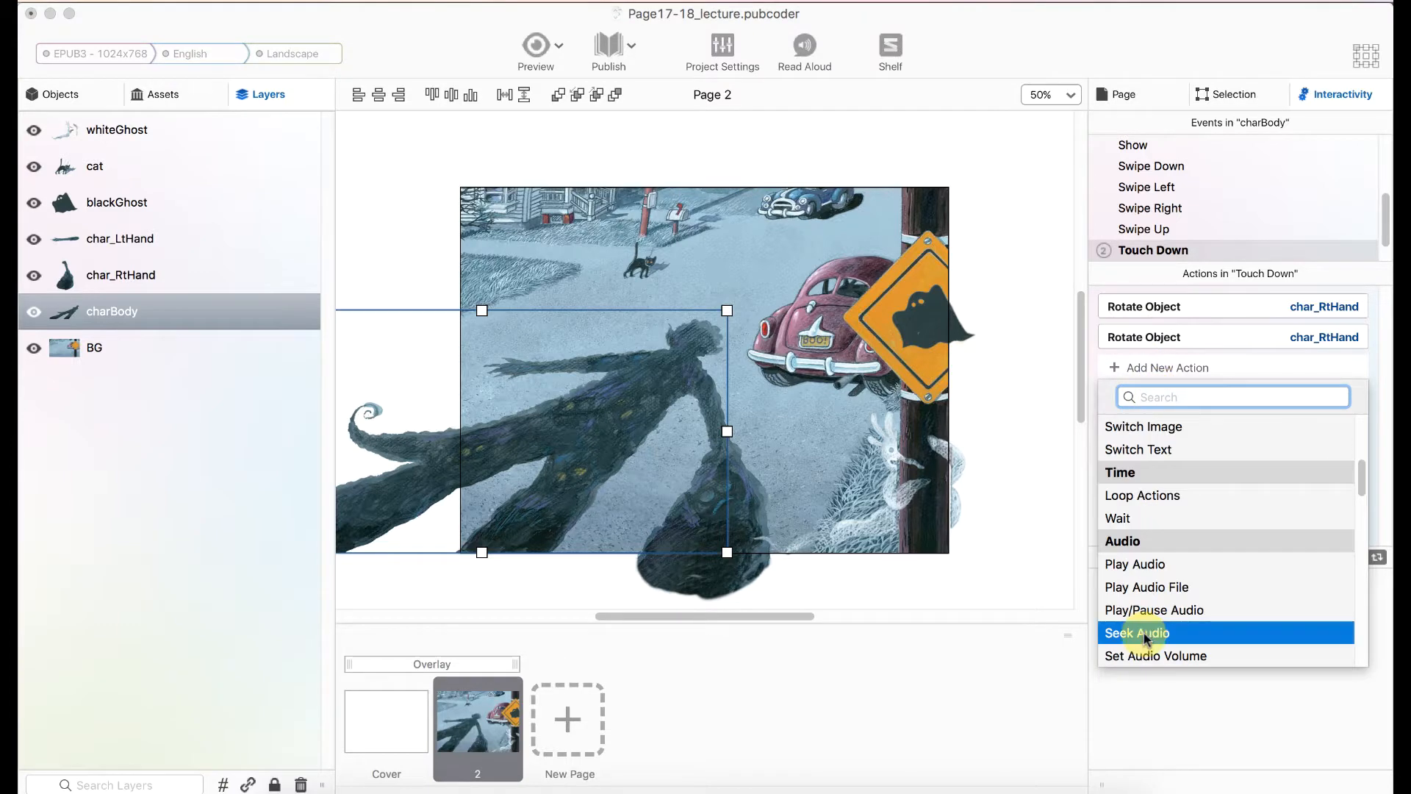
click(1149, 518)
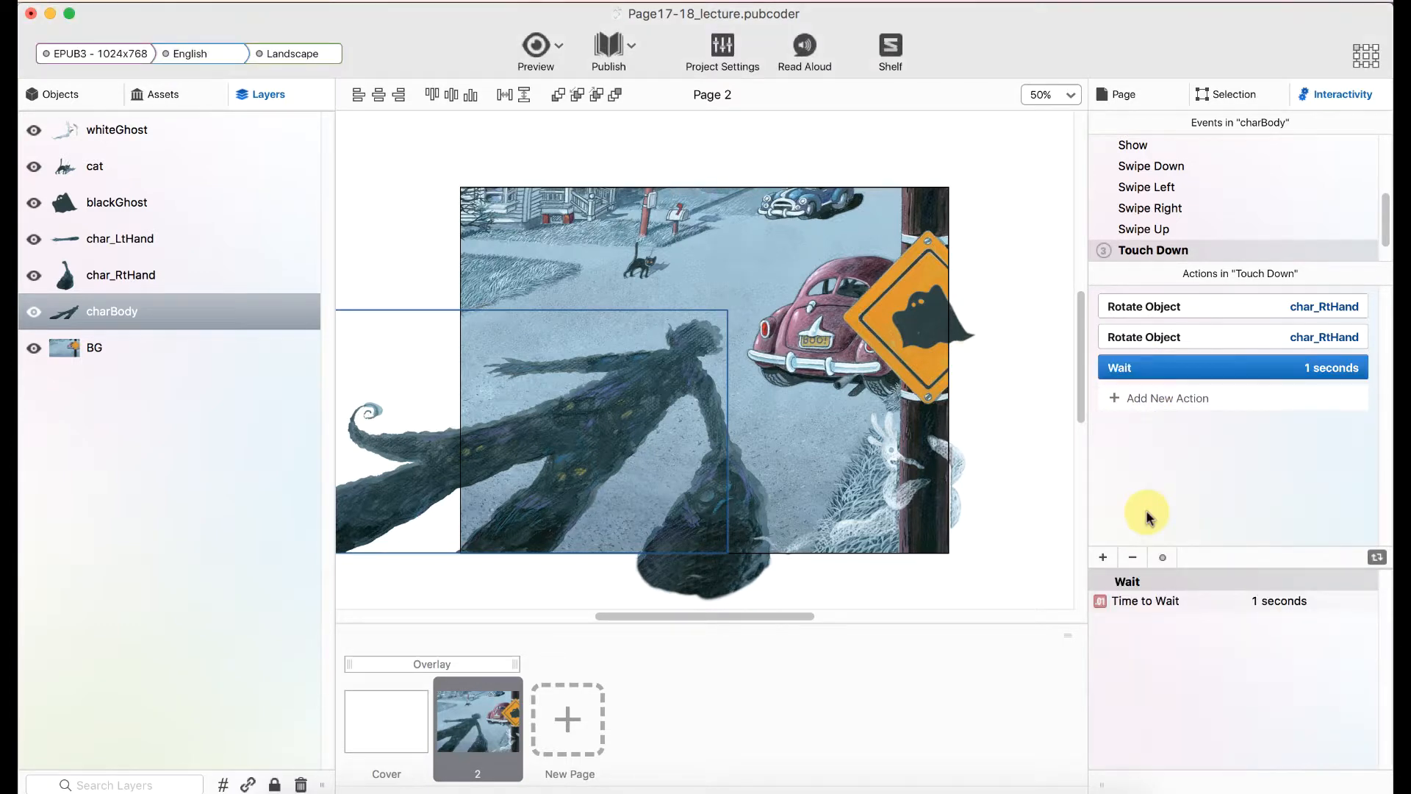
double_click(1287, 607)
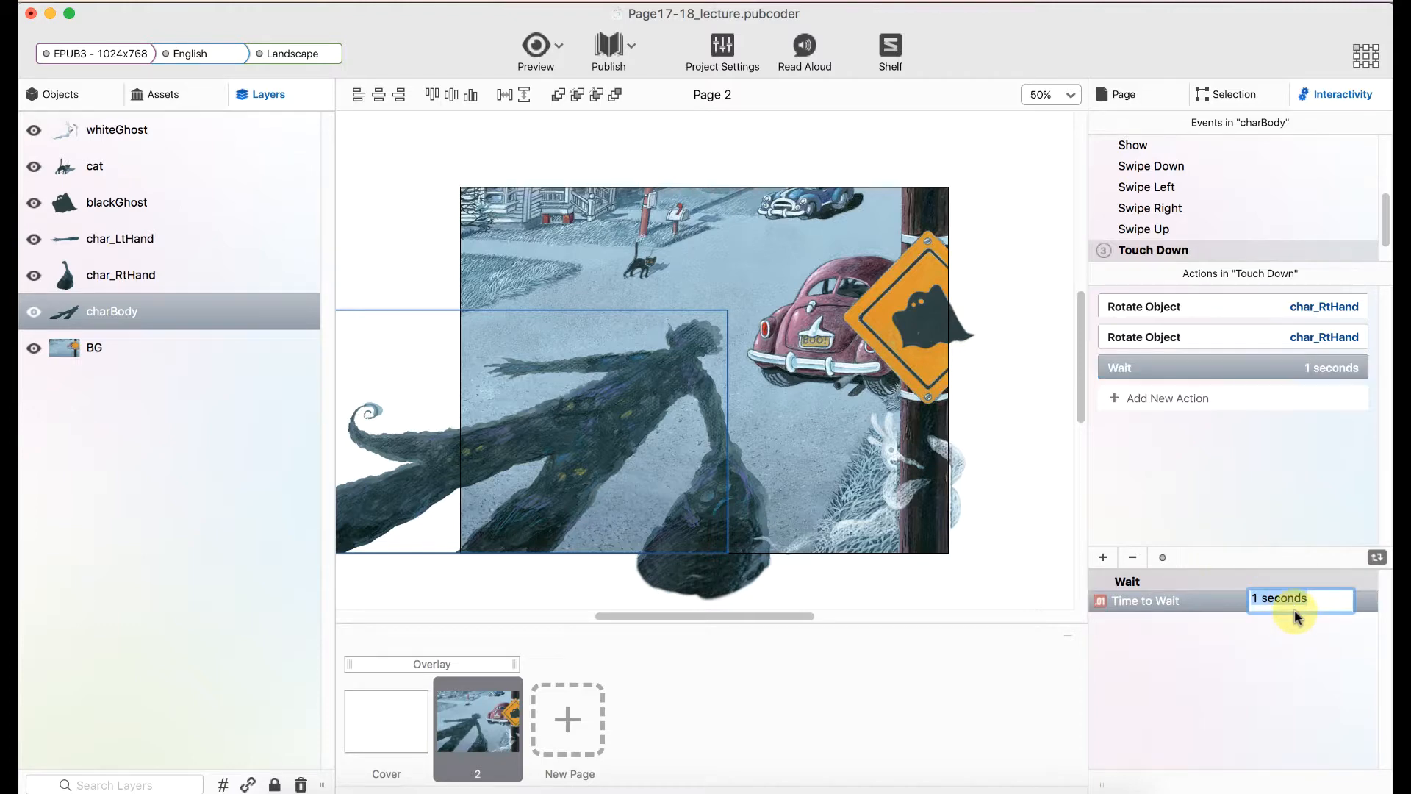
text(2)
key(Return)
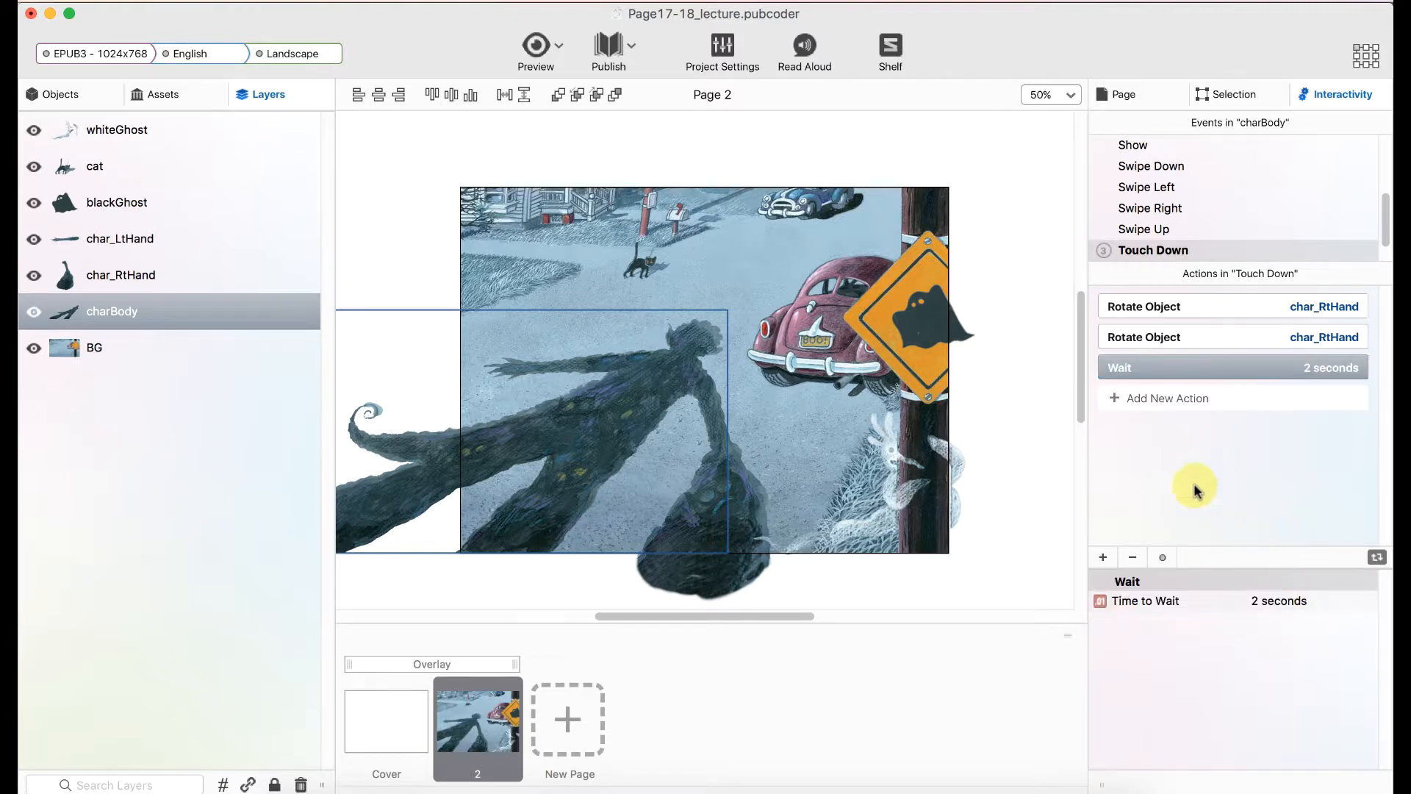
click(536, 47)
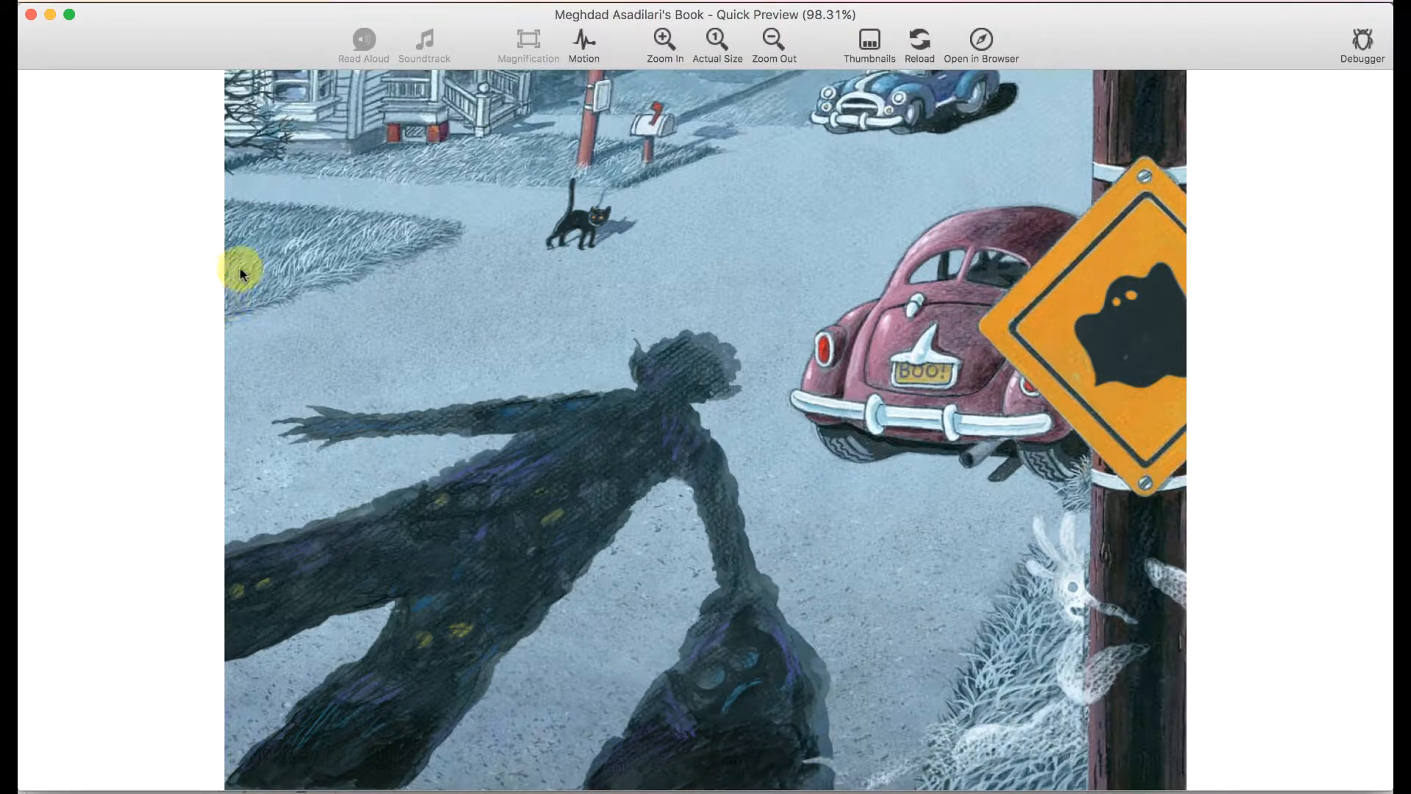
click(31, 14)
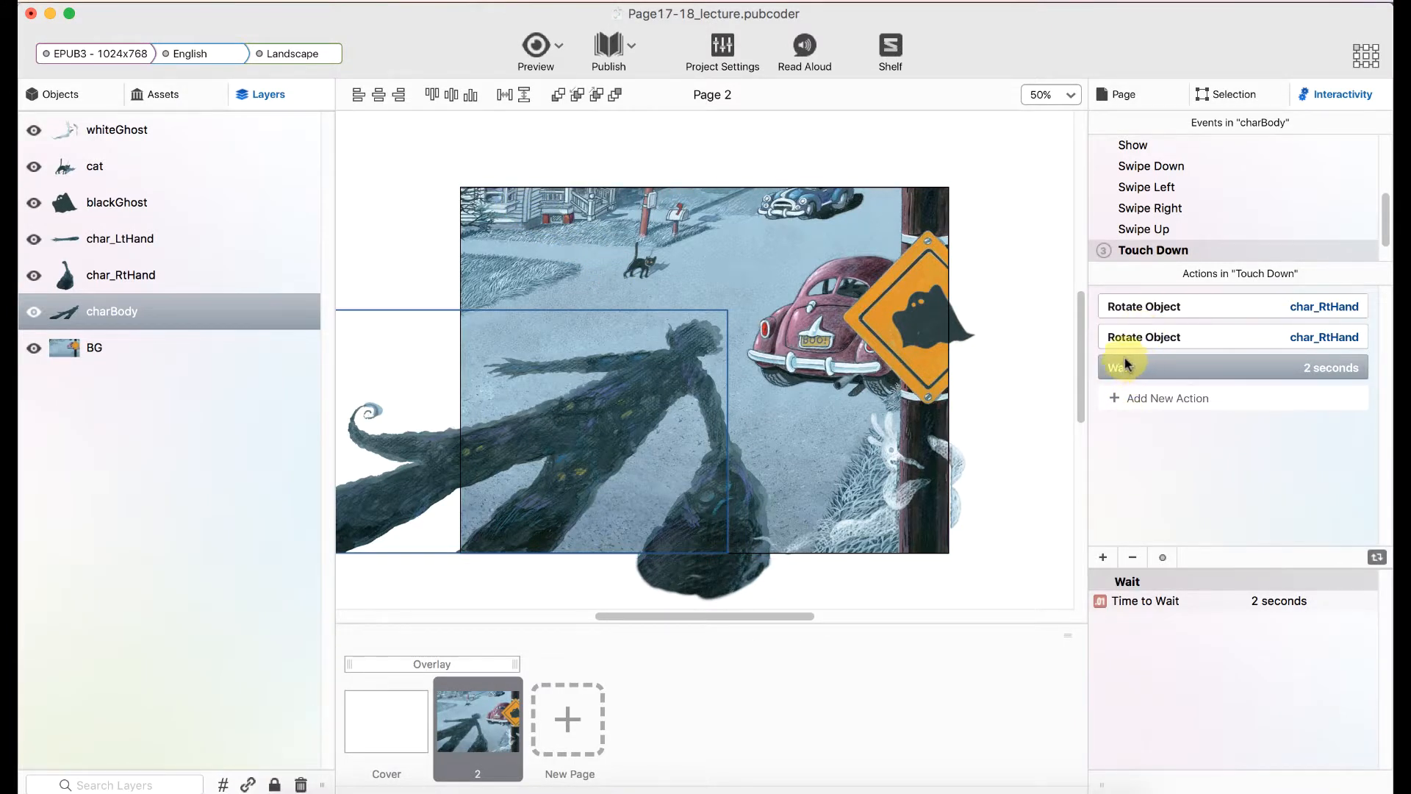
Step: Move the Wait action between the two Rotate Object actions of the Touch Down event
click(1143, 312)
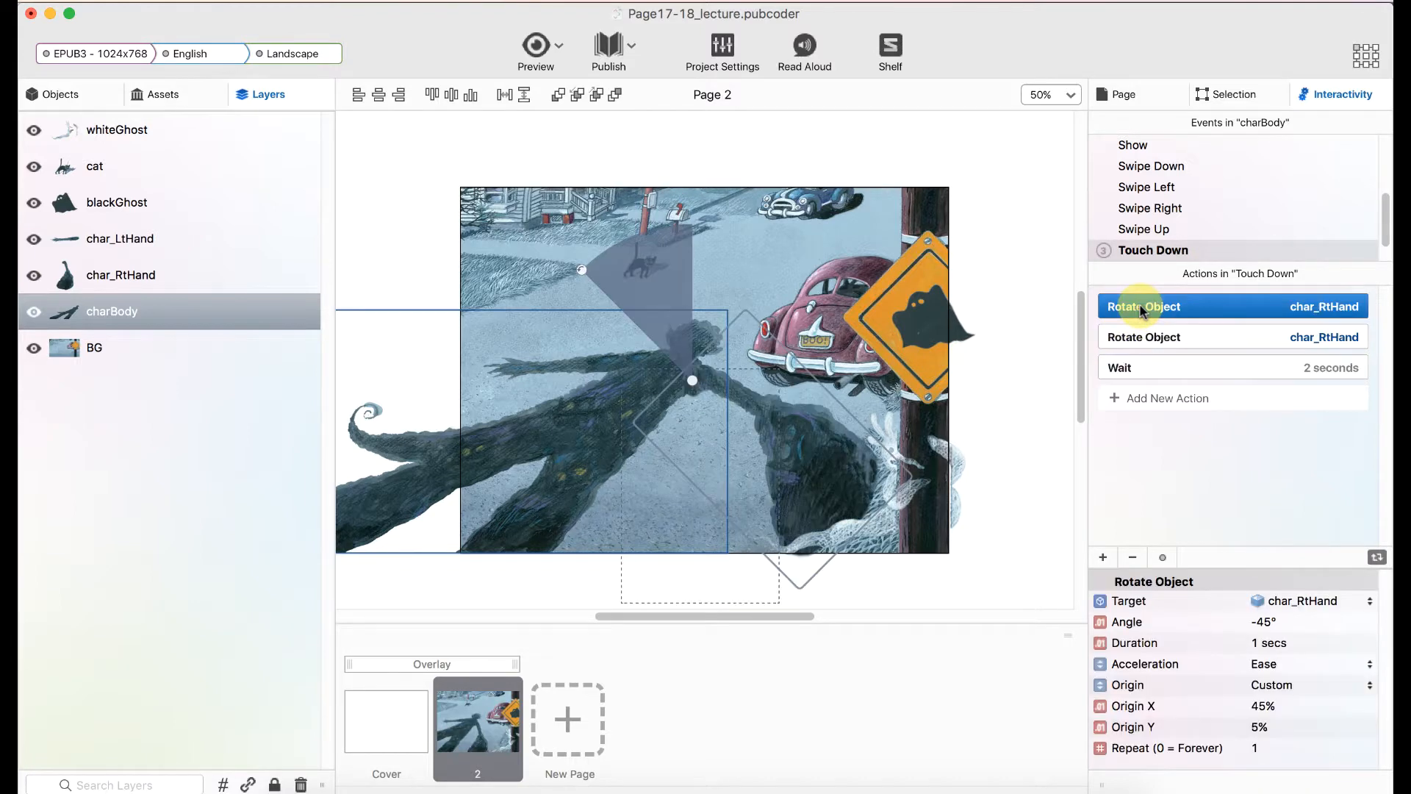
click(1136, 373)
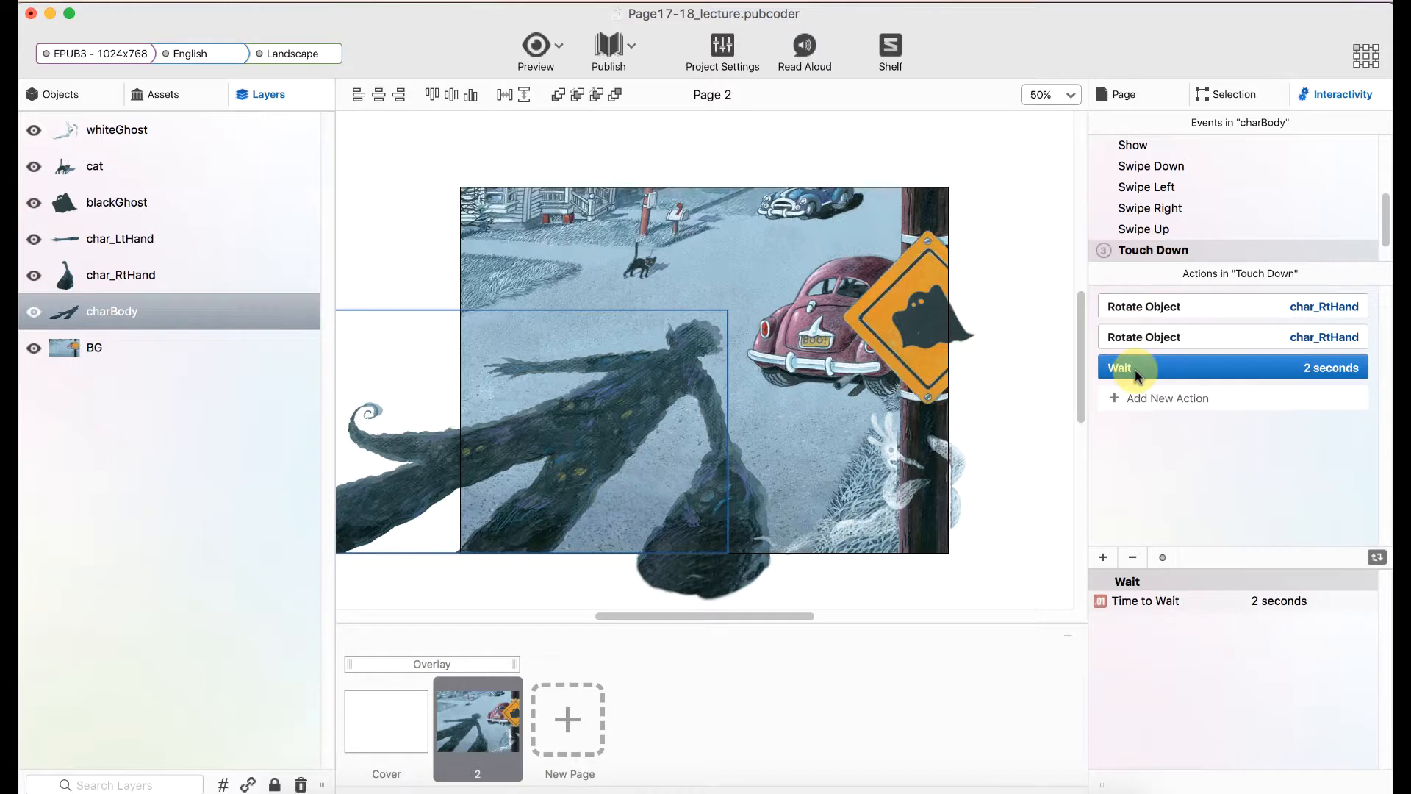
click(1138, 340)
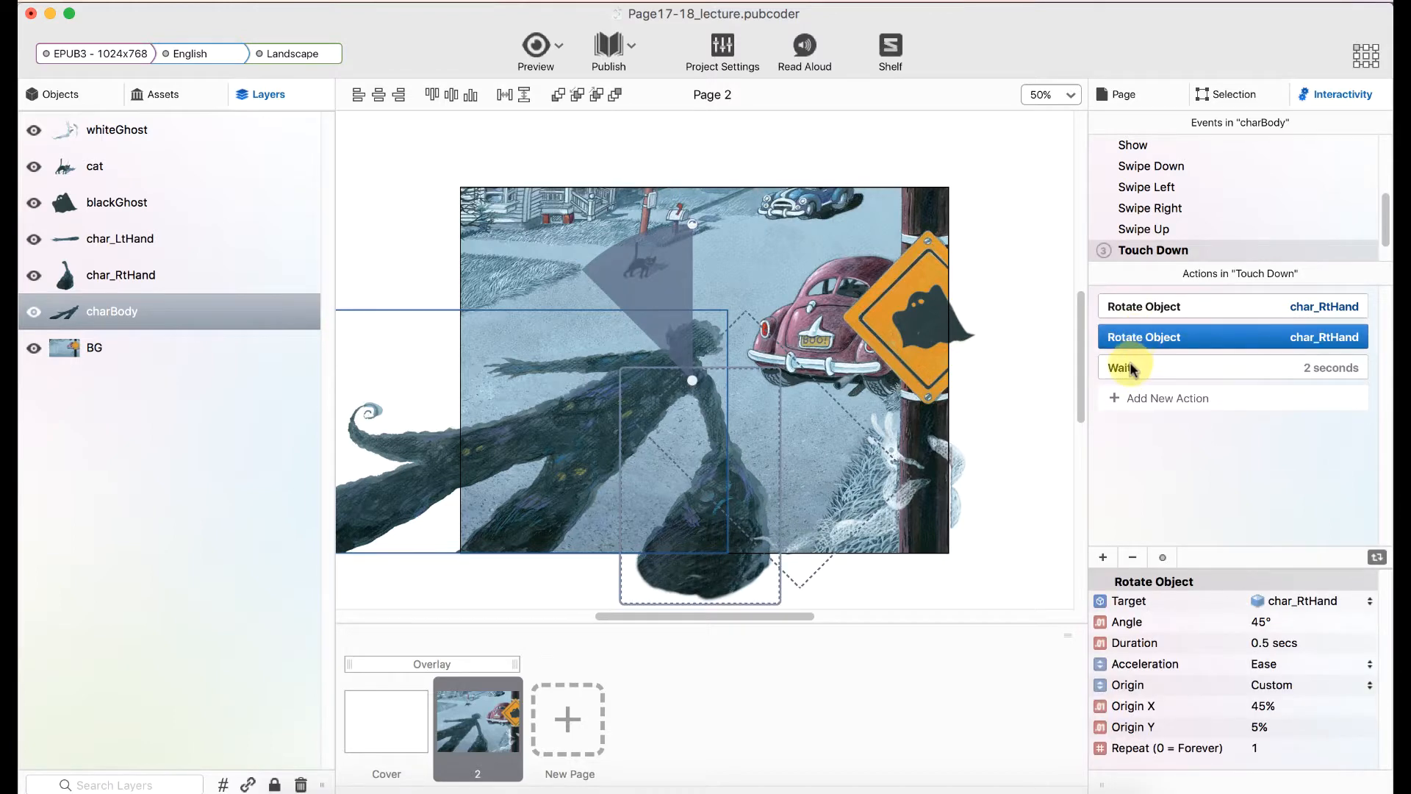
click(1130, 369)
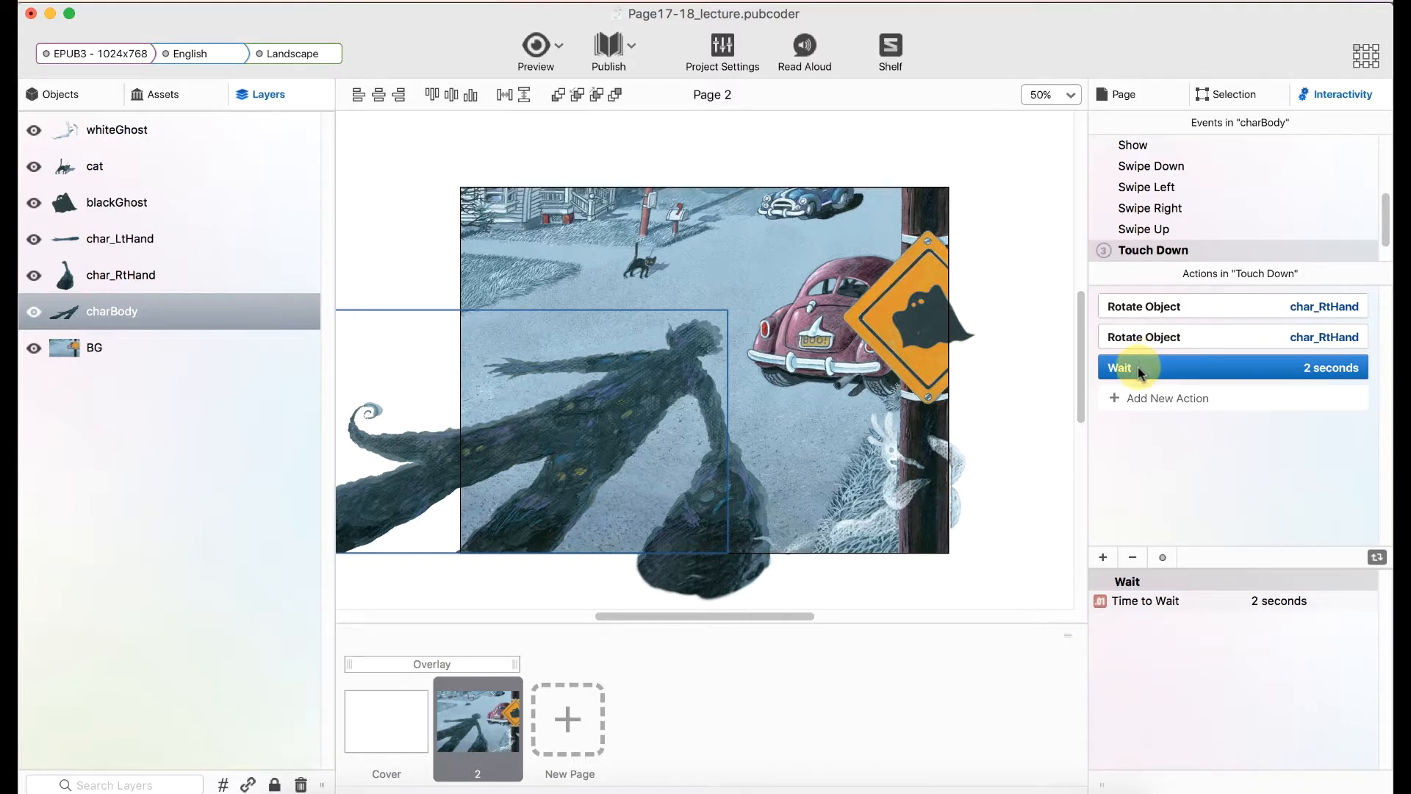
drag(1138, 368, 1144, 321)
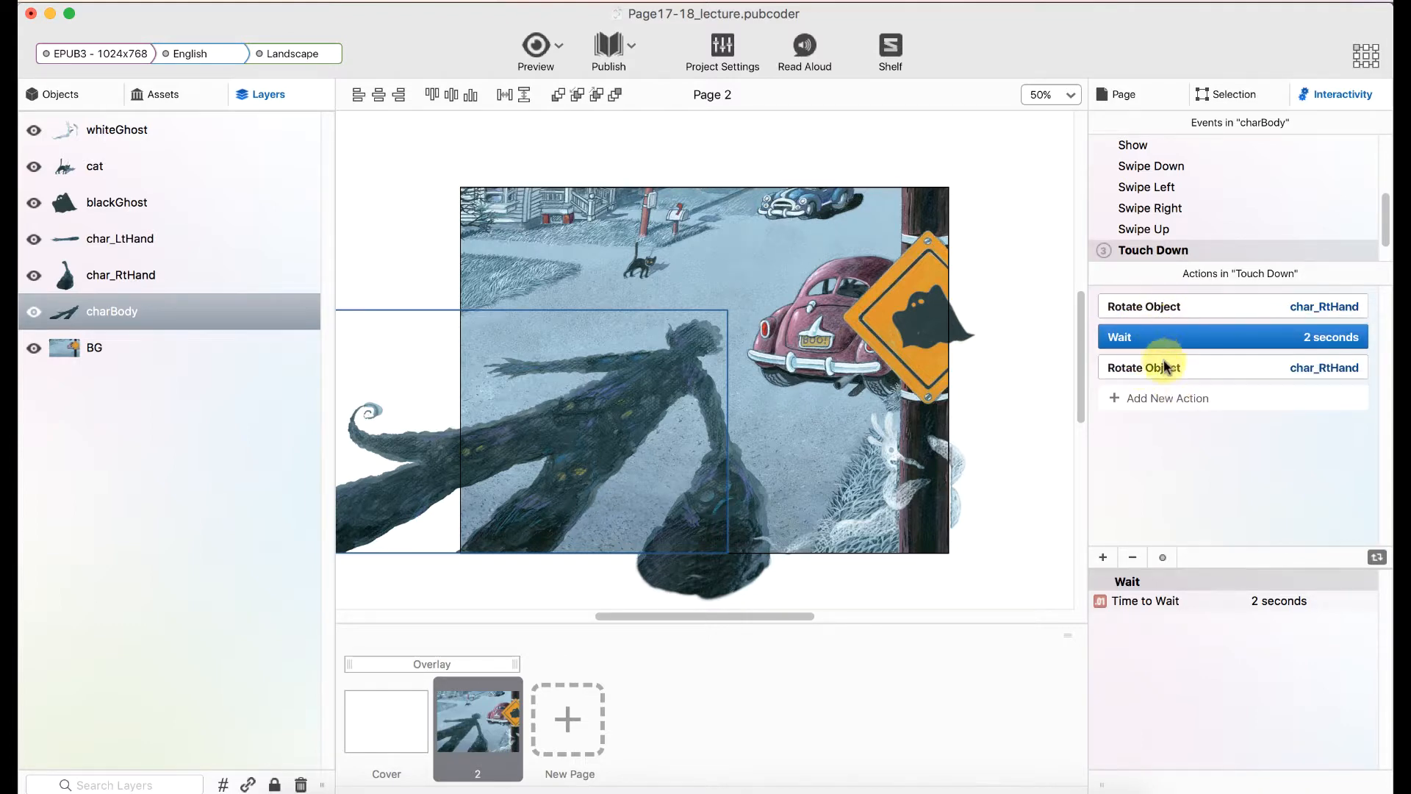
Step: Review the two Rotate Object actions and the Wait action in charBody's Touch Down event, and check the page in a preview
click(1166, 367)
click(1156, 336)
click(1165, 307)
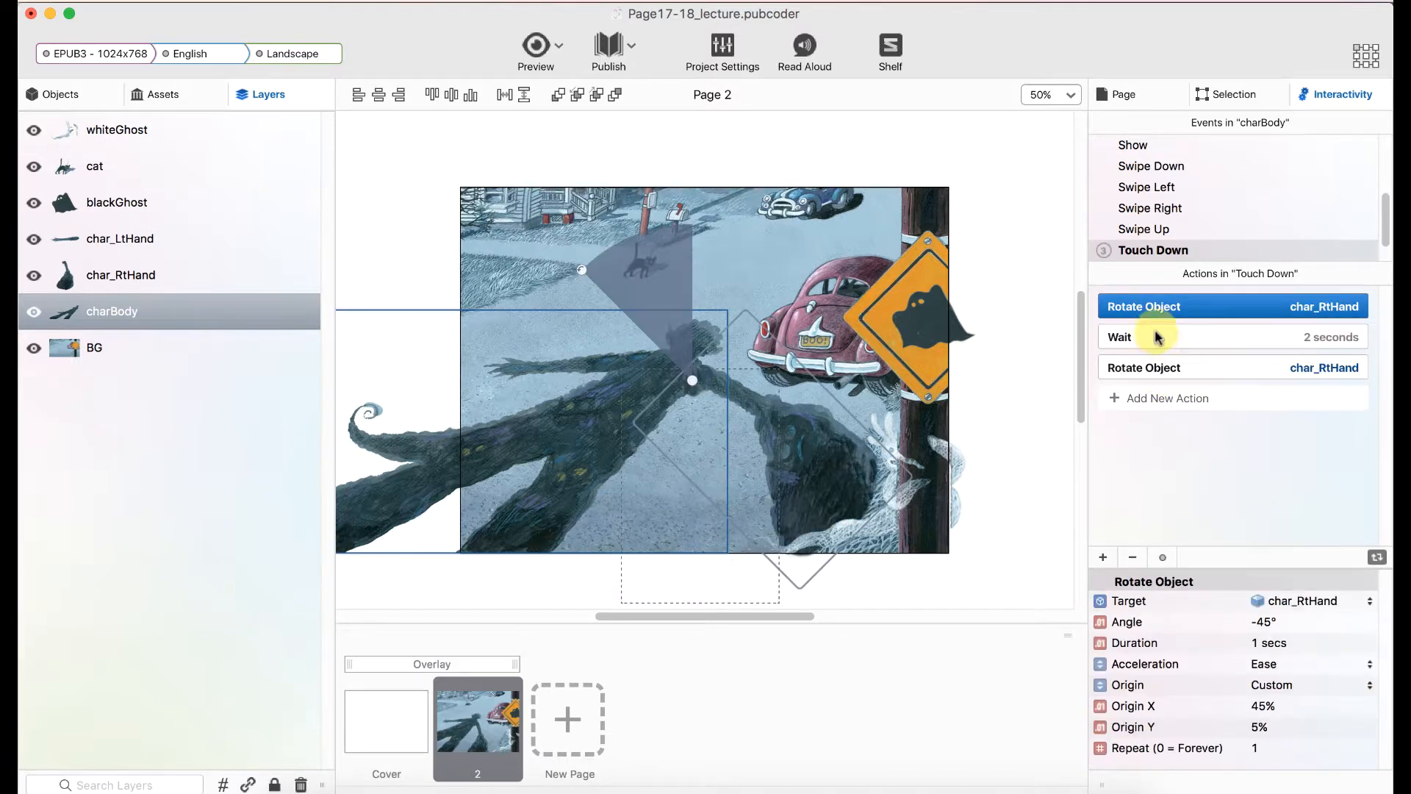
click(1156, 337)
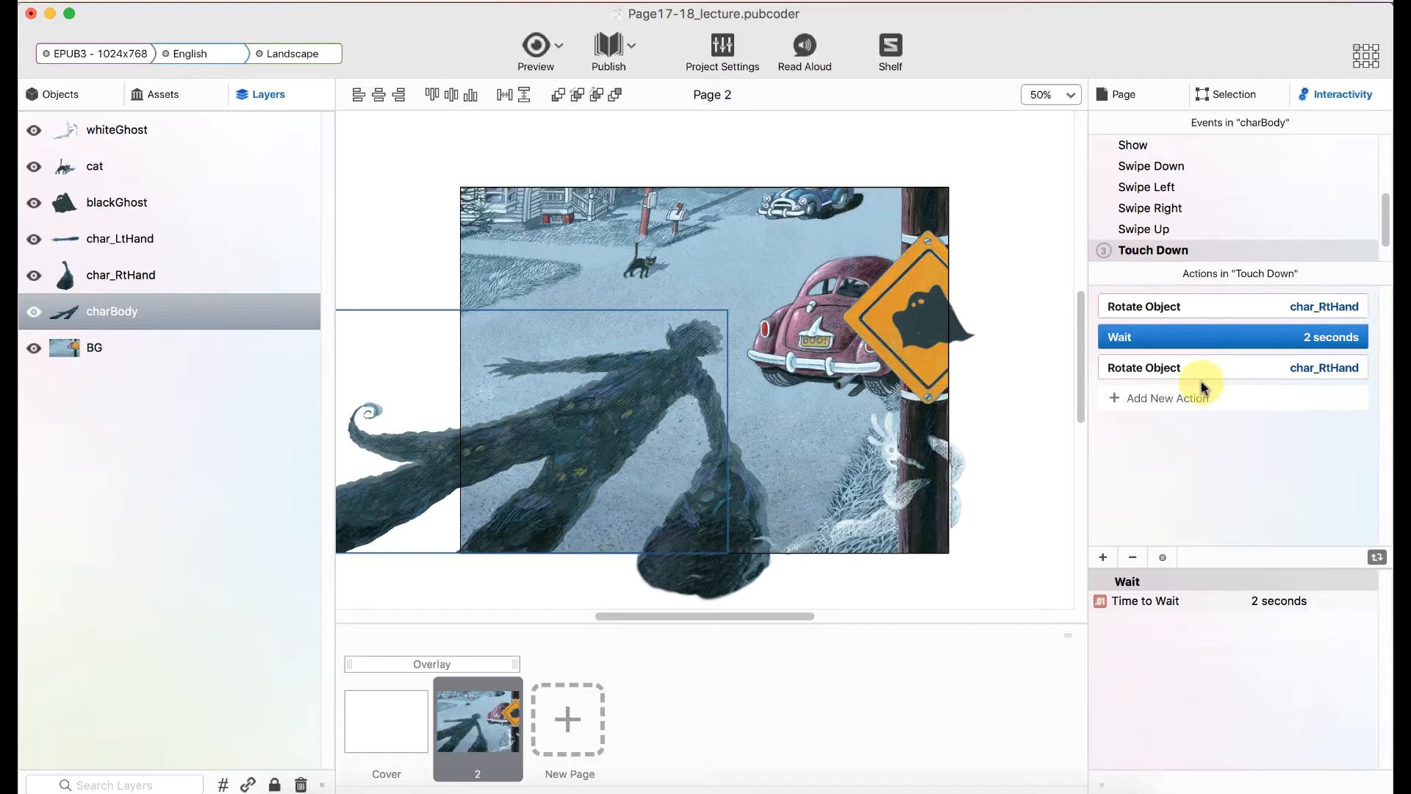
click(1162, 307)
click(536, 45)
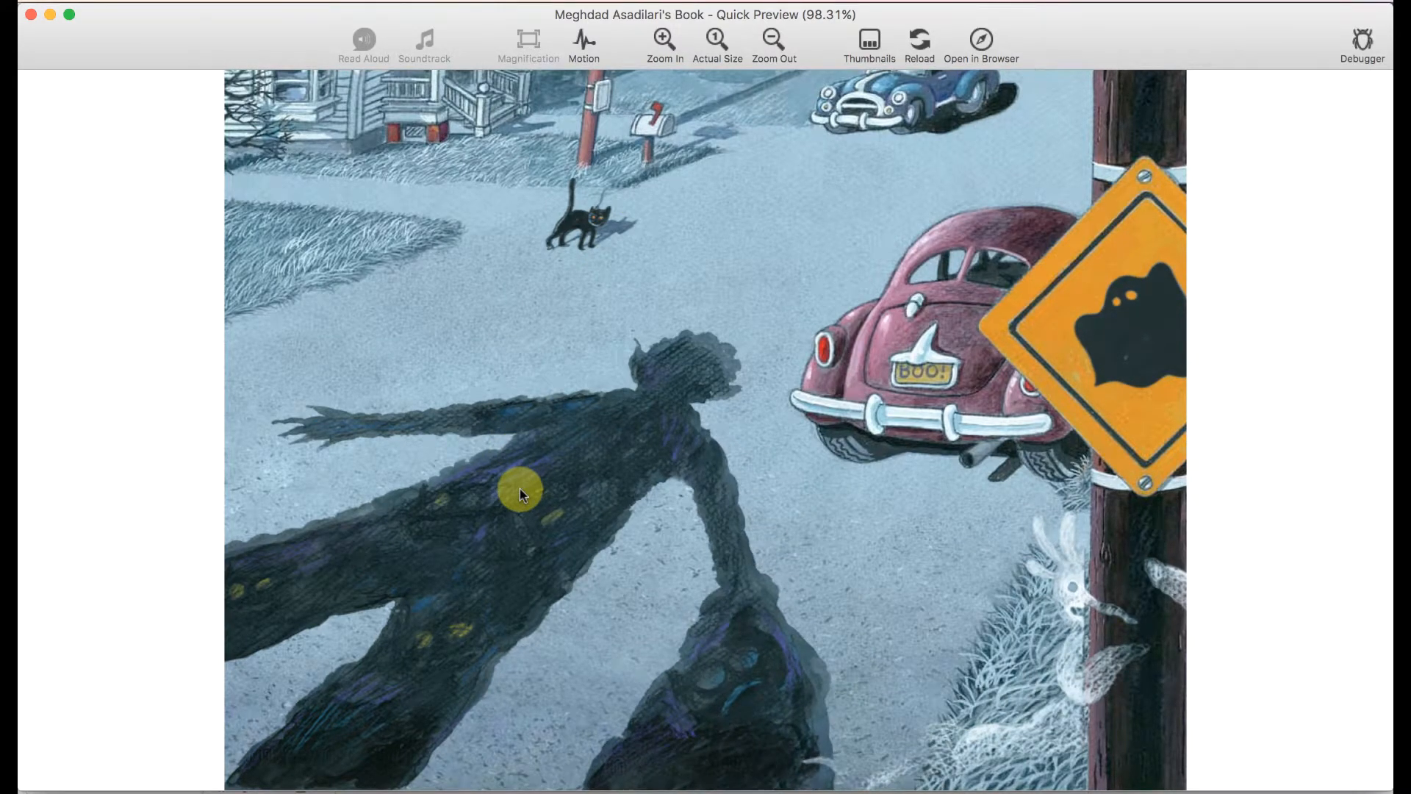
click(31, 13)
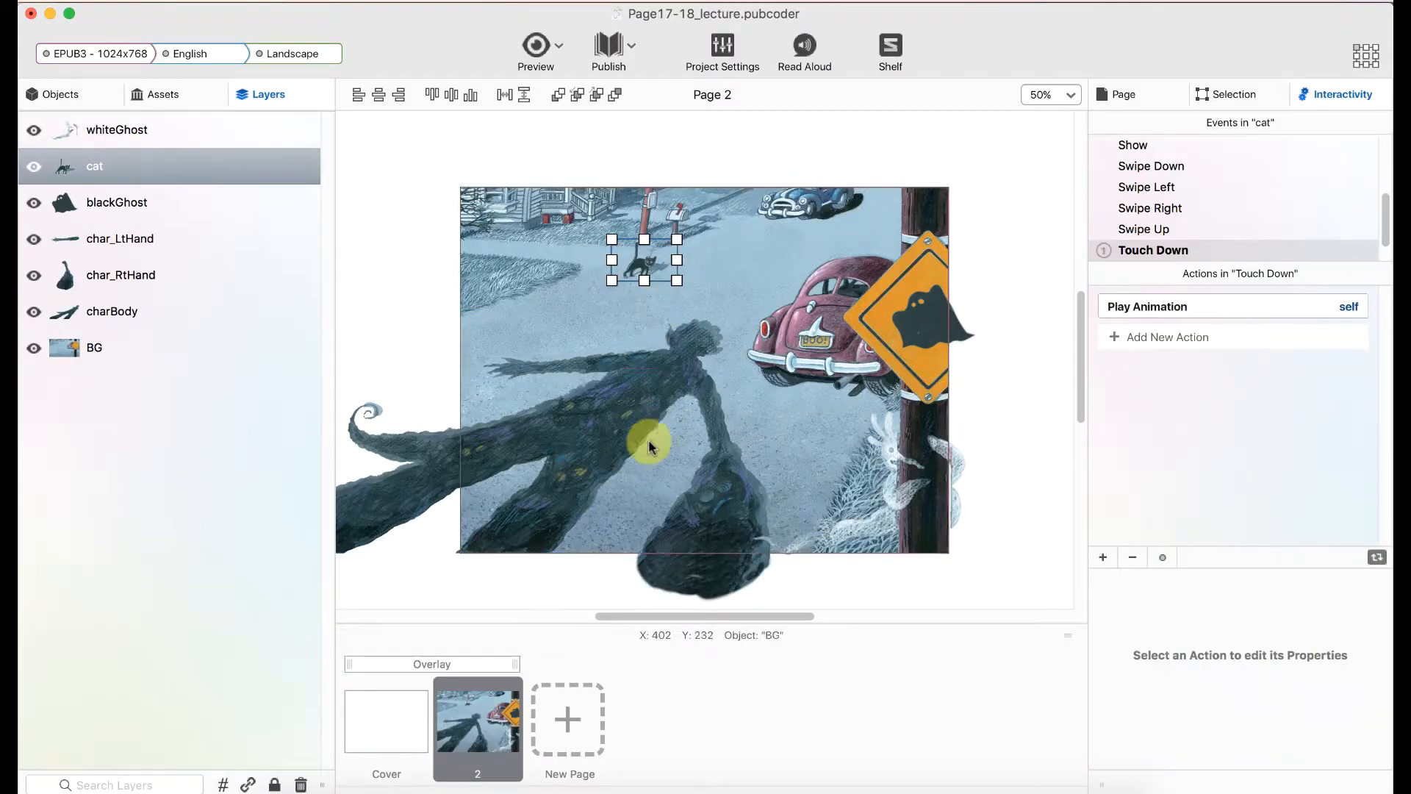
Step: Check the cat's Touch Down animation in a preview, and reposition the cat on the page at X 344 px, Y 84 px
click(603, 420)
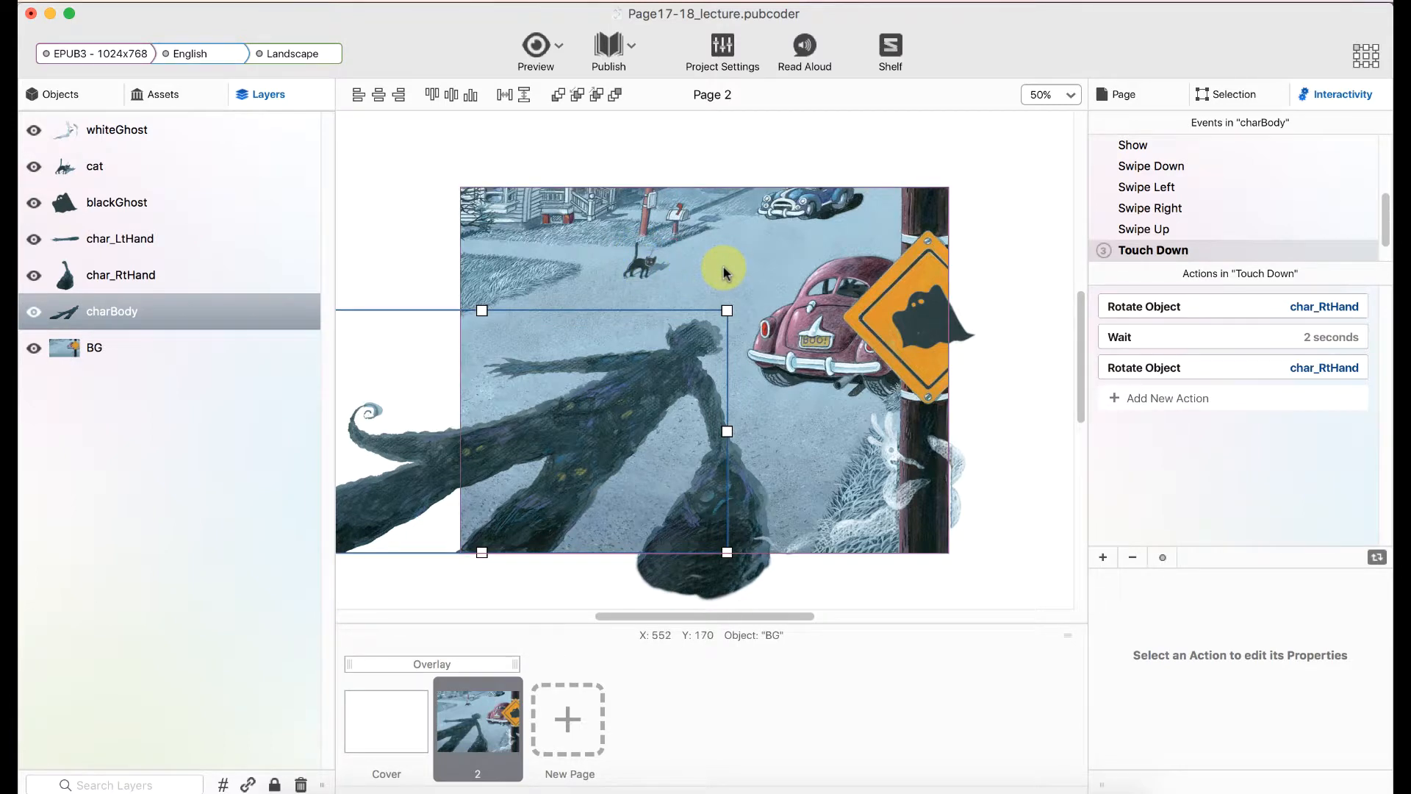
click(641, 263)
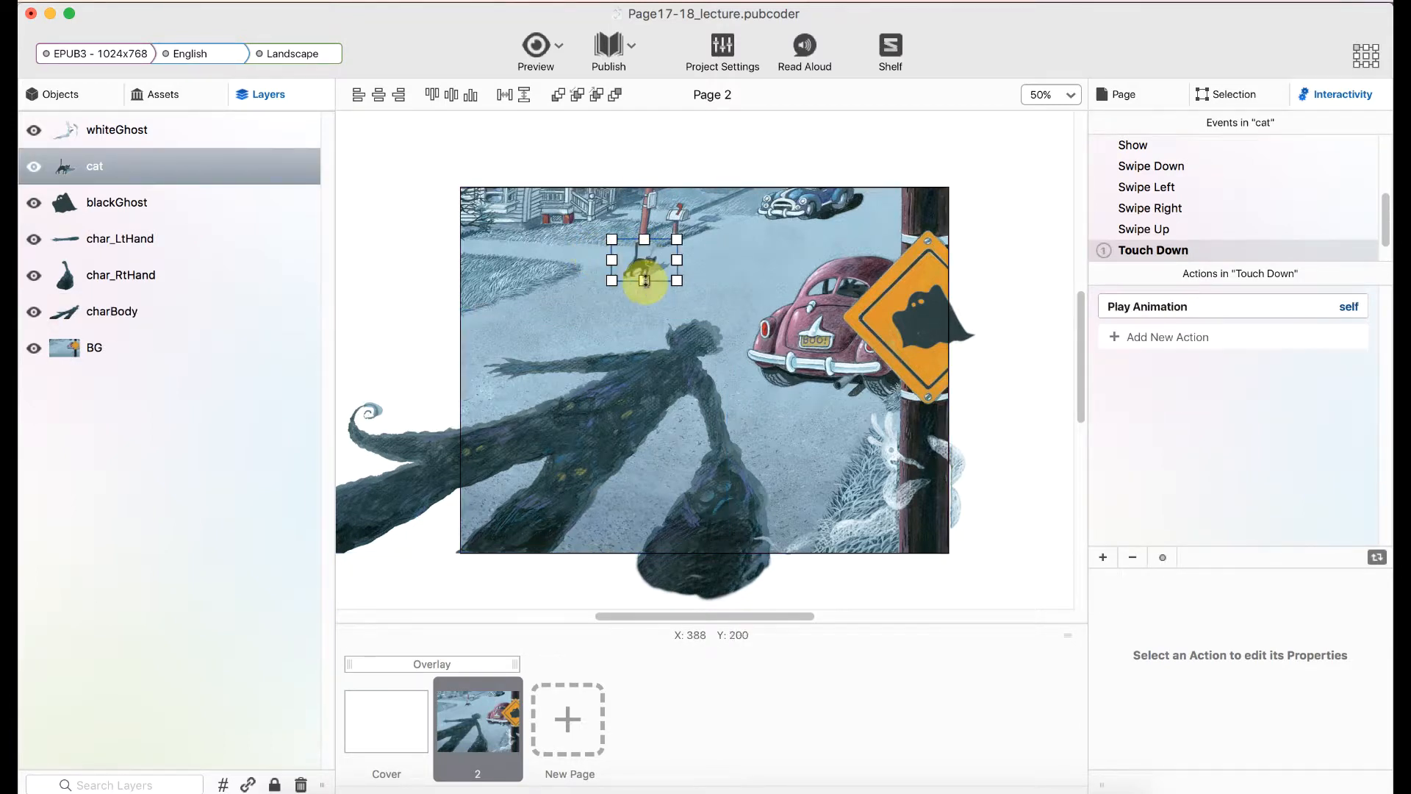
click(541, 61)
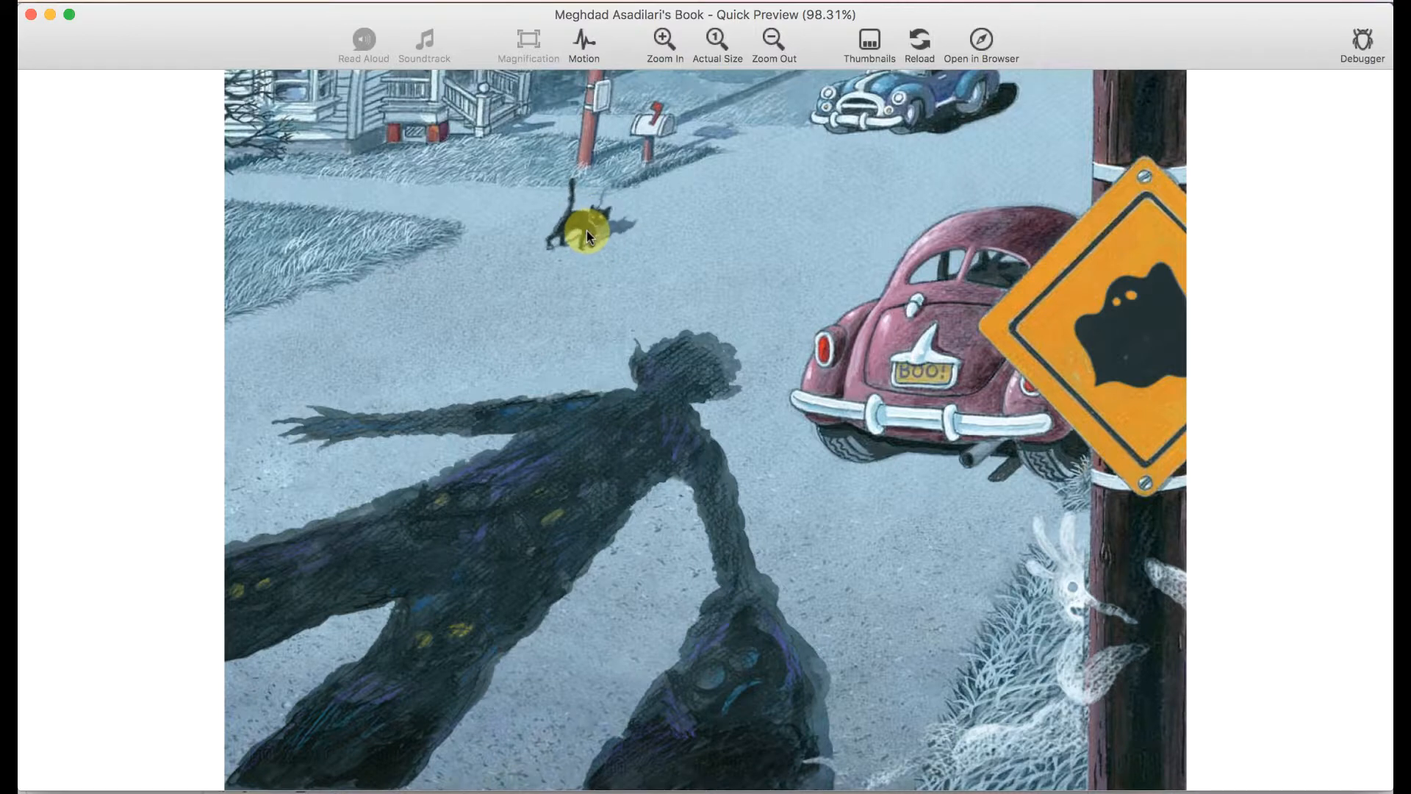
click(31, 15)
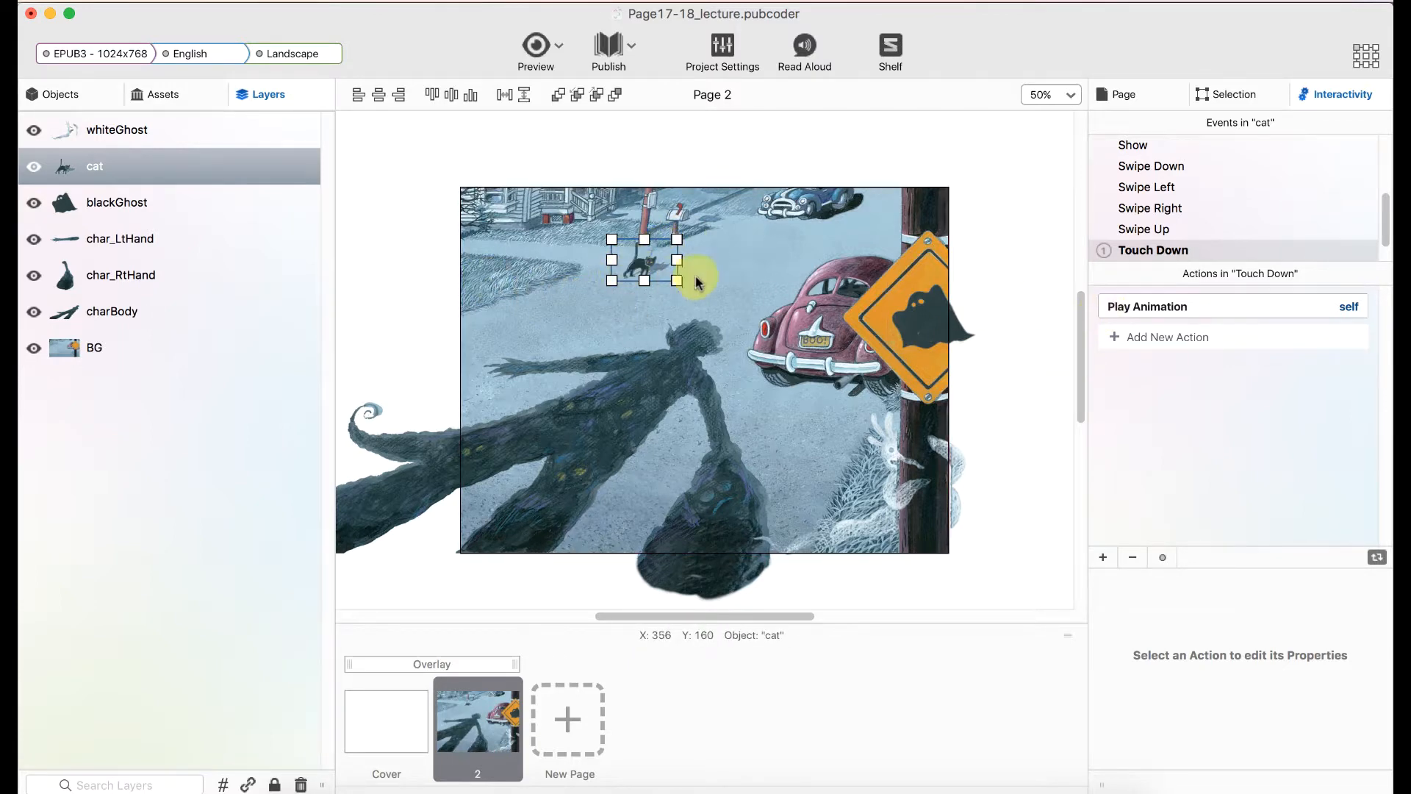
drag(647, 263, 659, 252)
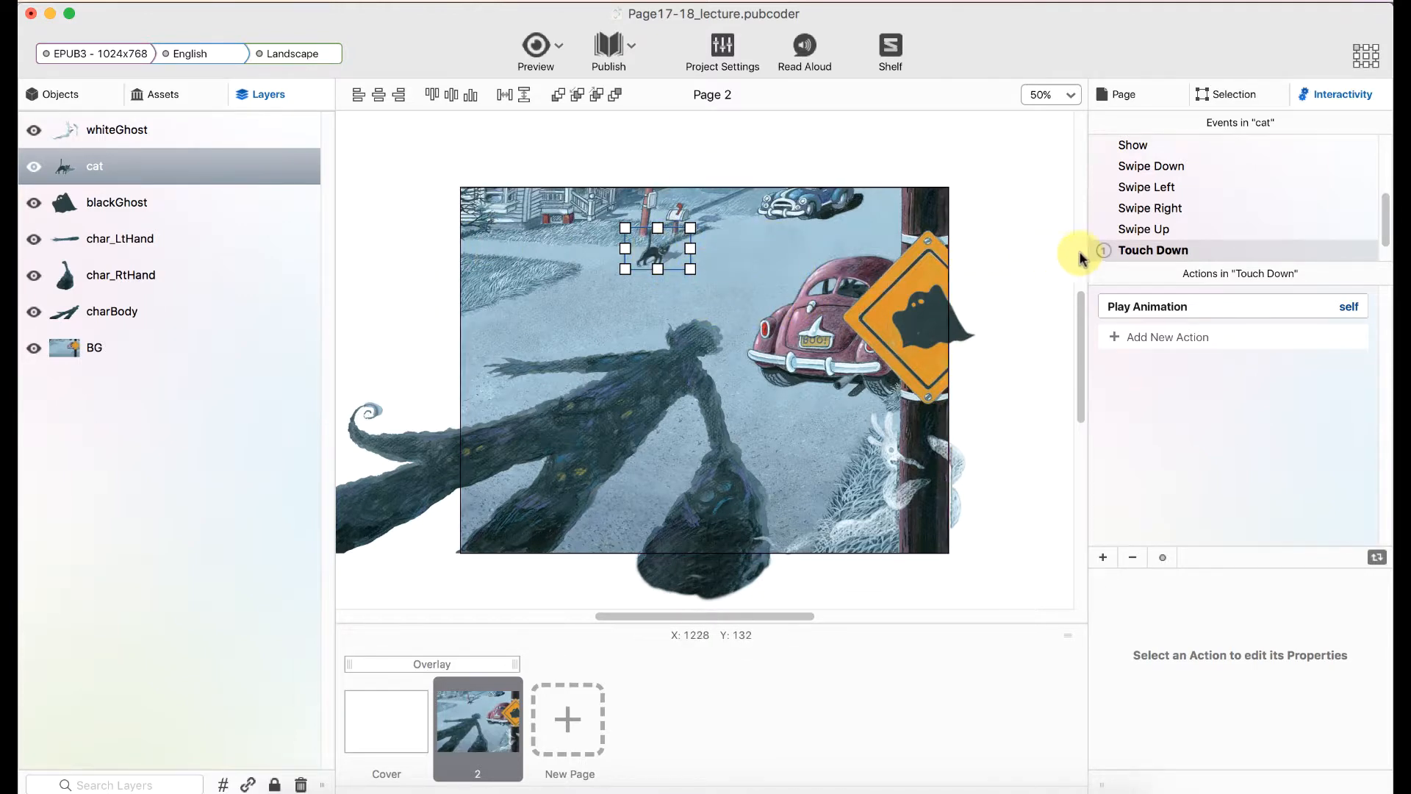
click(1147, 306)
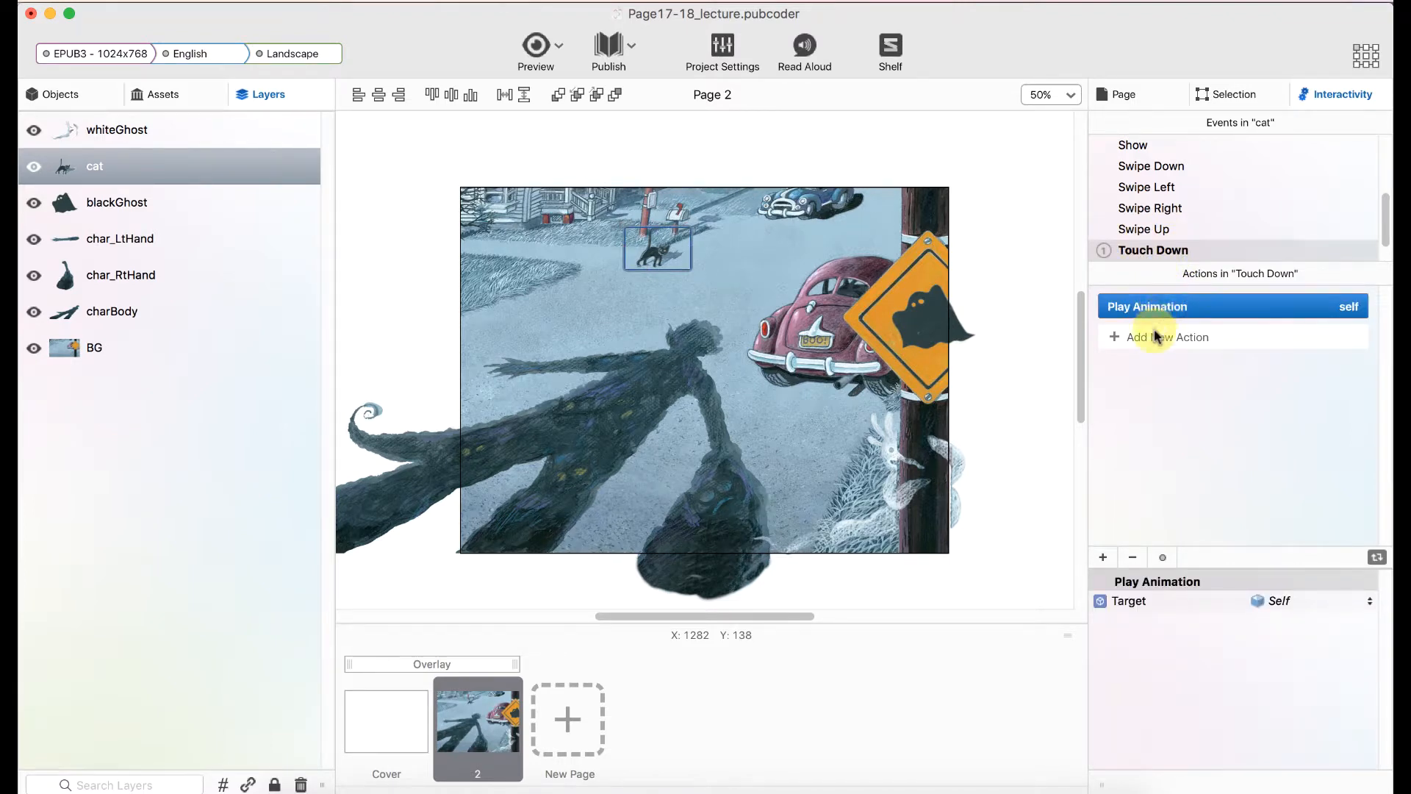
click(1158, 336)
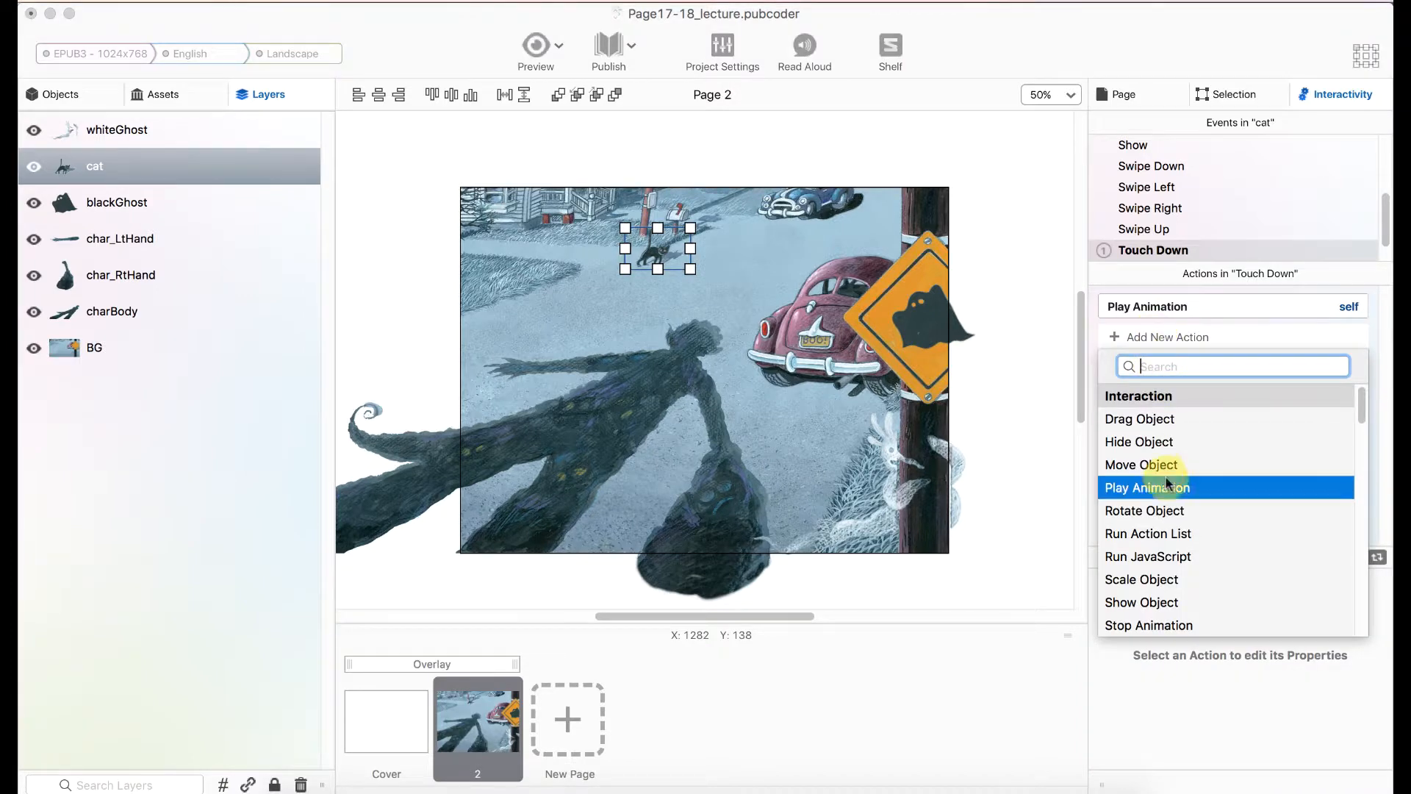
click(1144, 465)
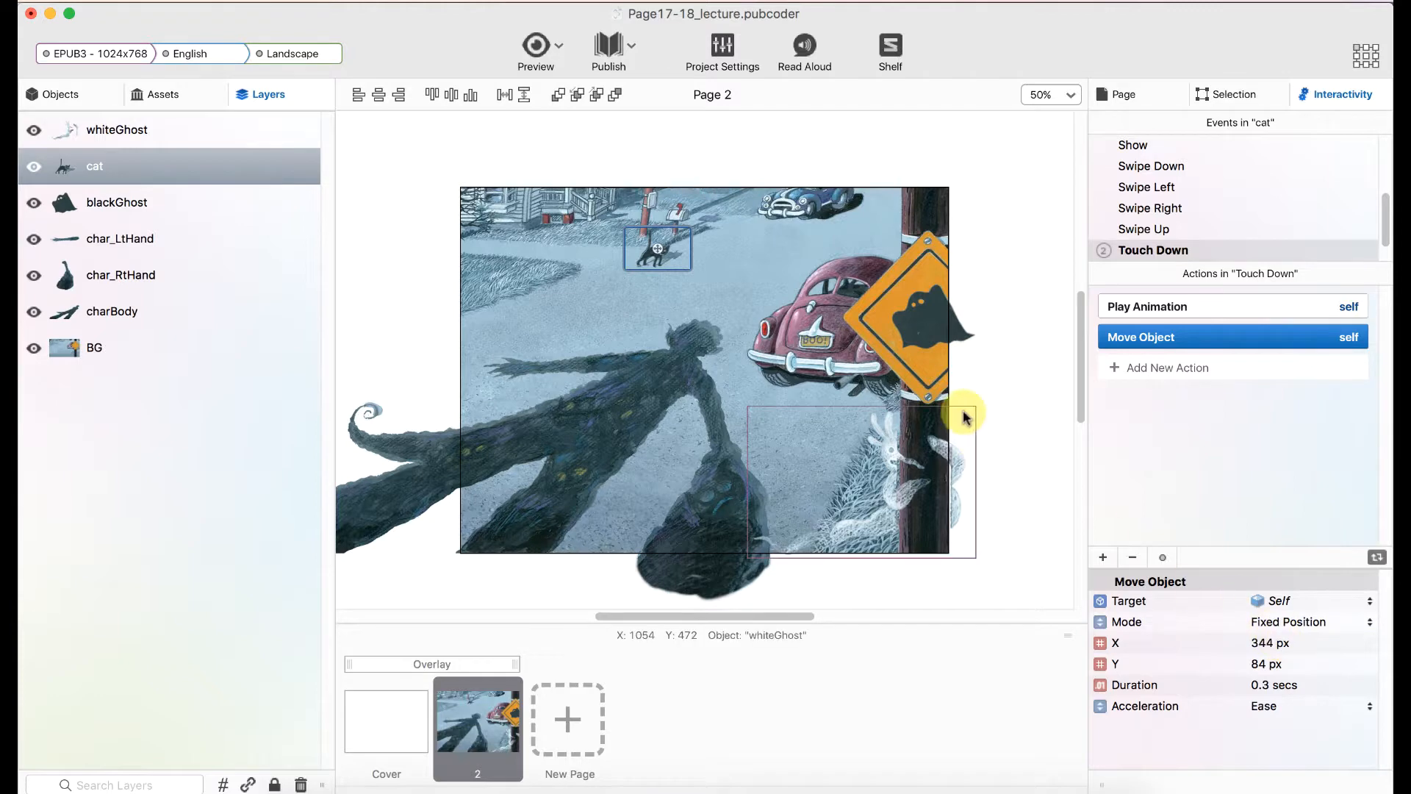
click(675, 251)
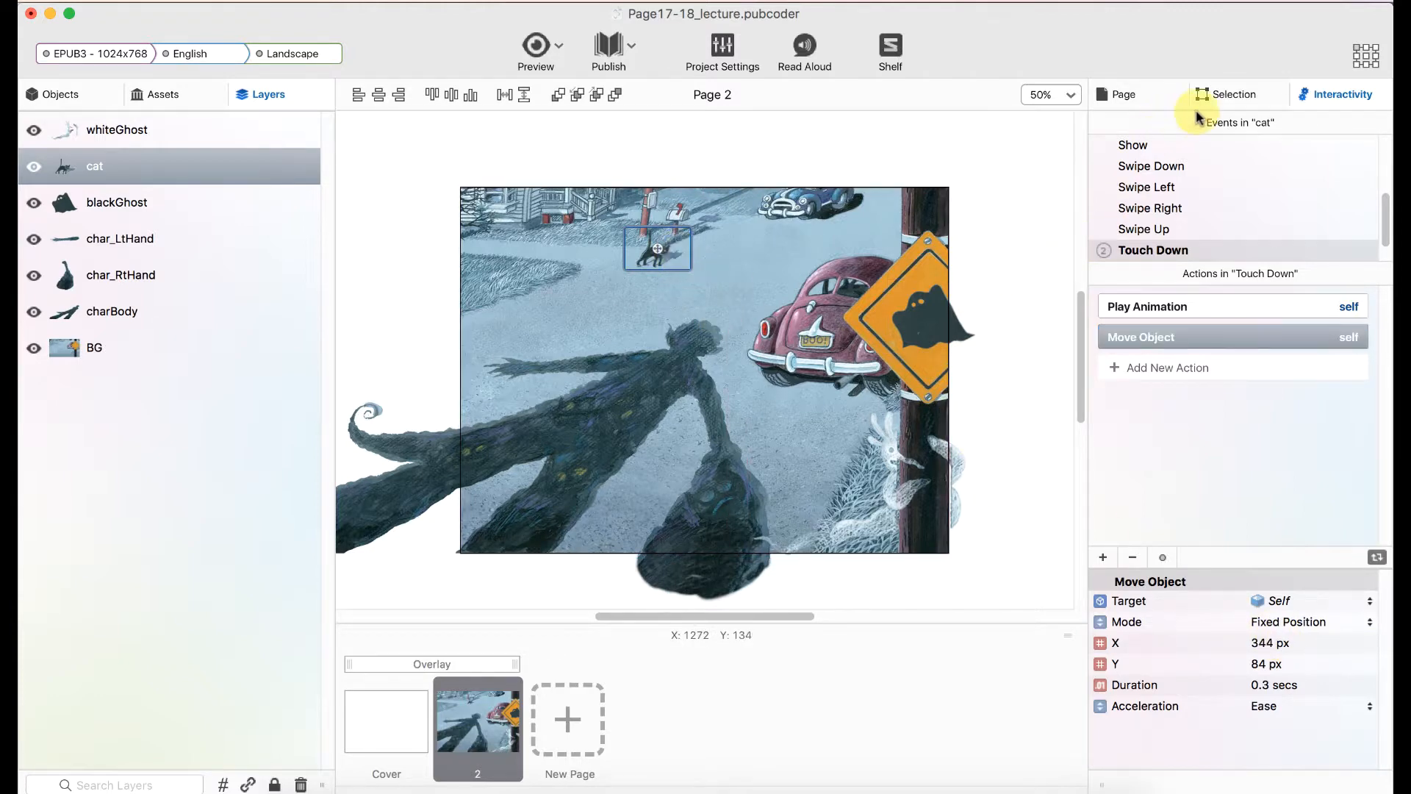
click(1213, 94)
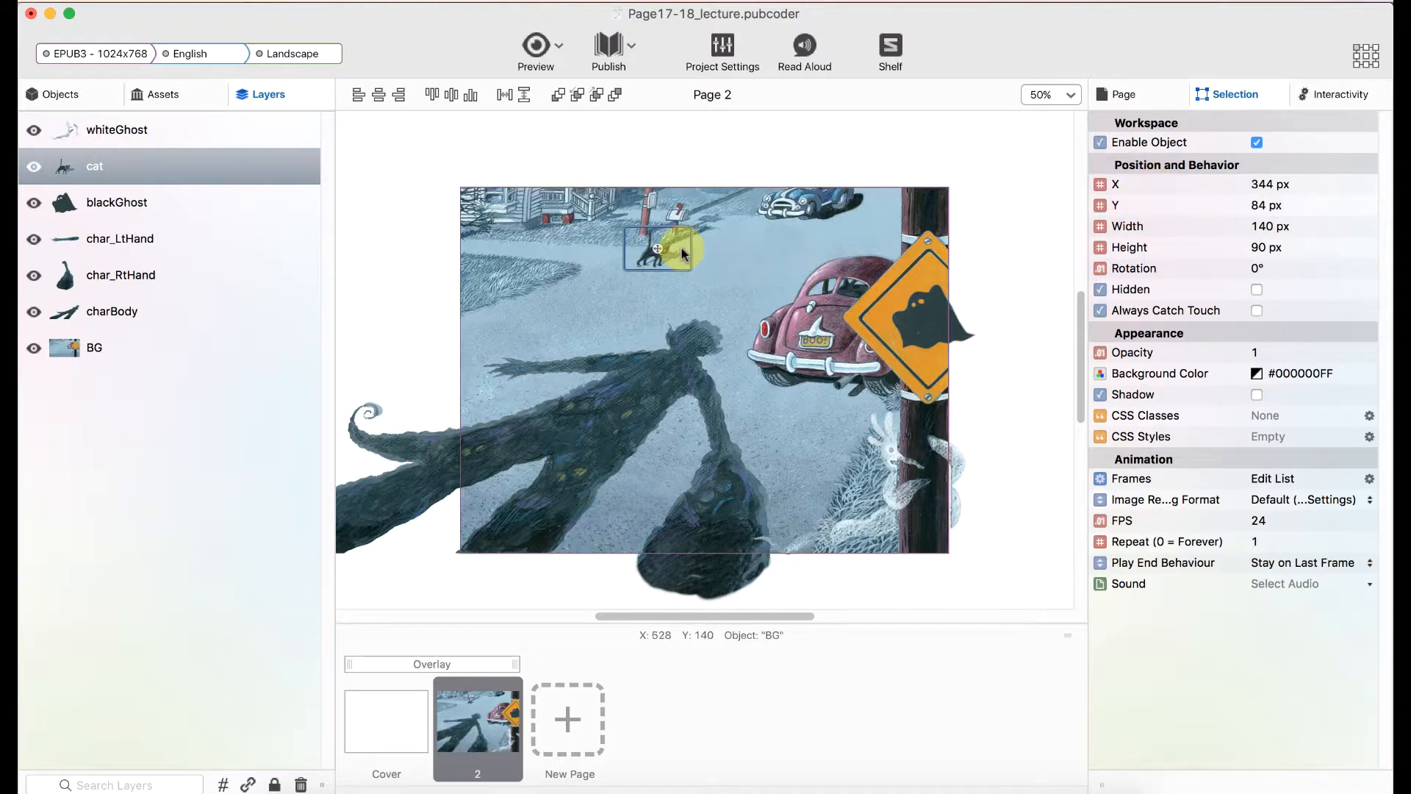
drag(647, 256, 431, 248)
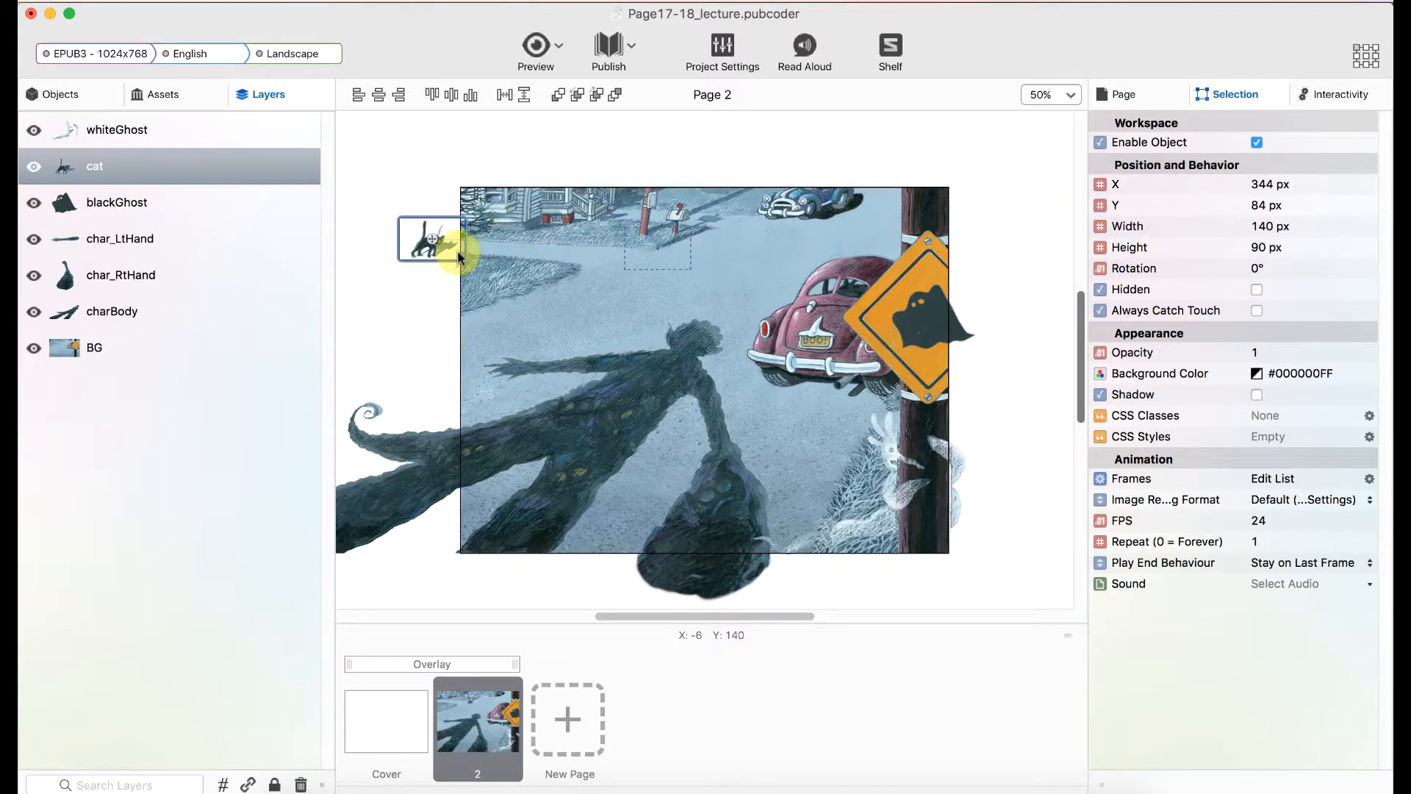
key(super+z)
click(1316, 94)
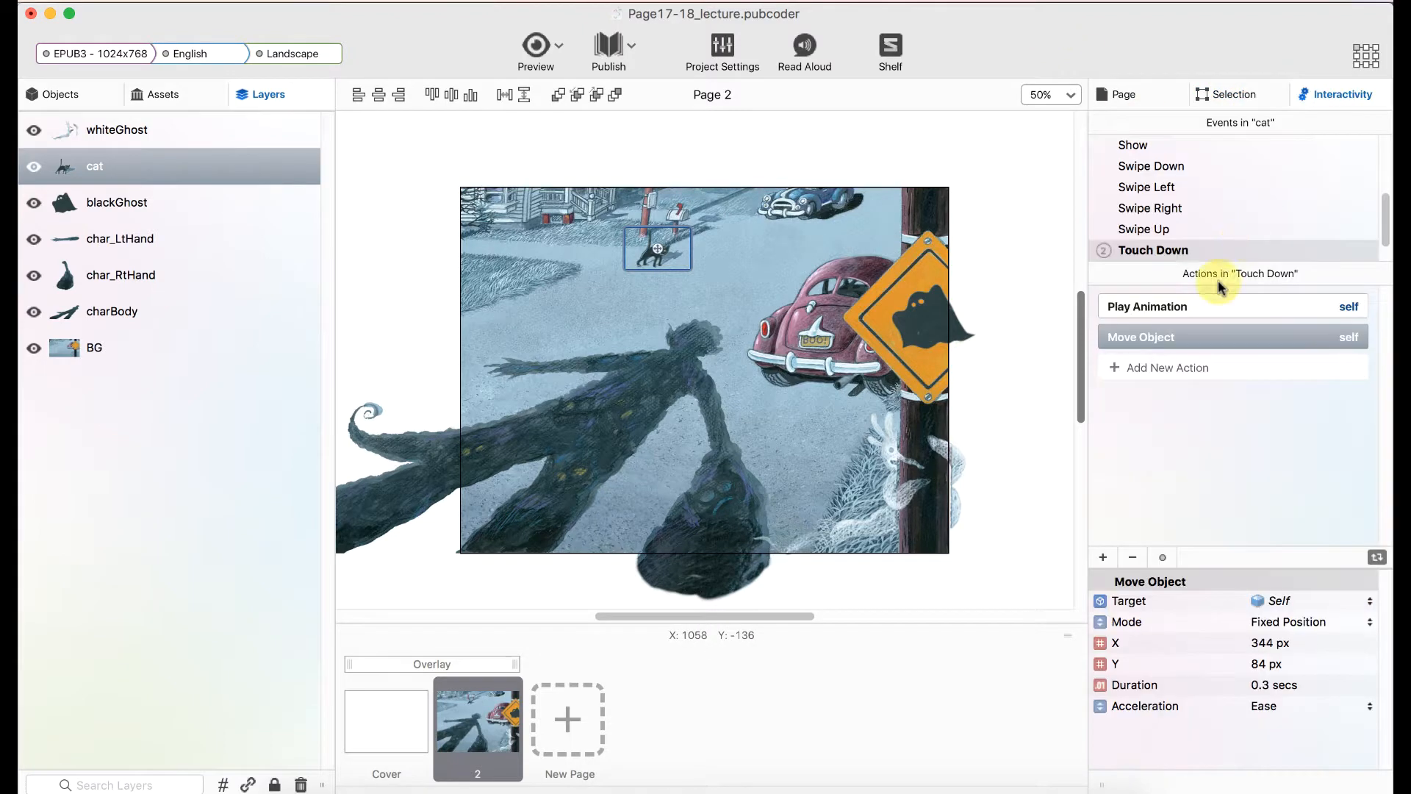
key(BackSpace)
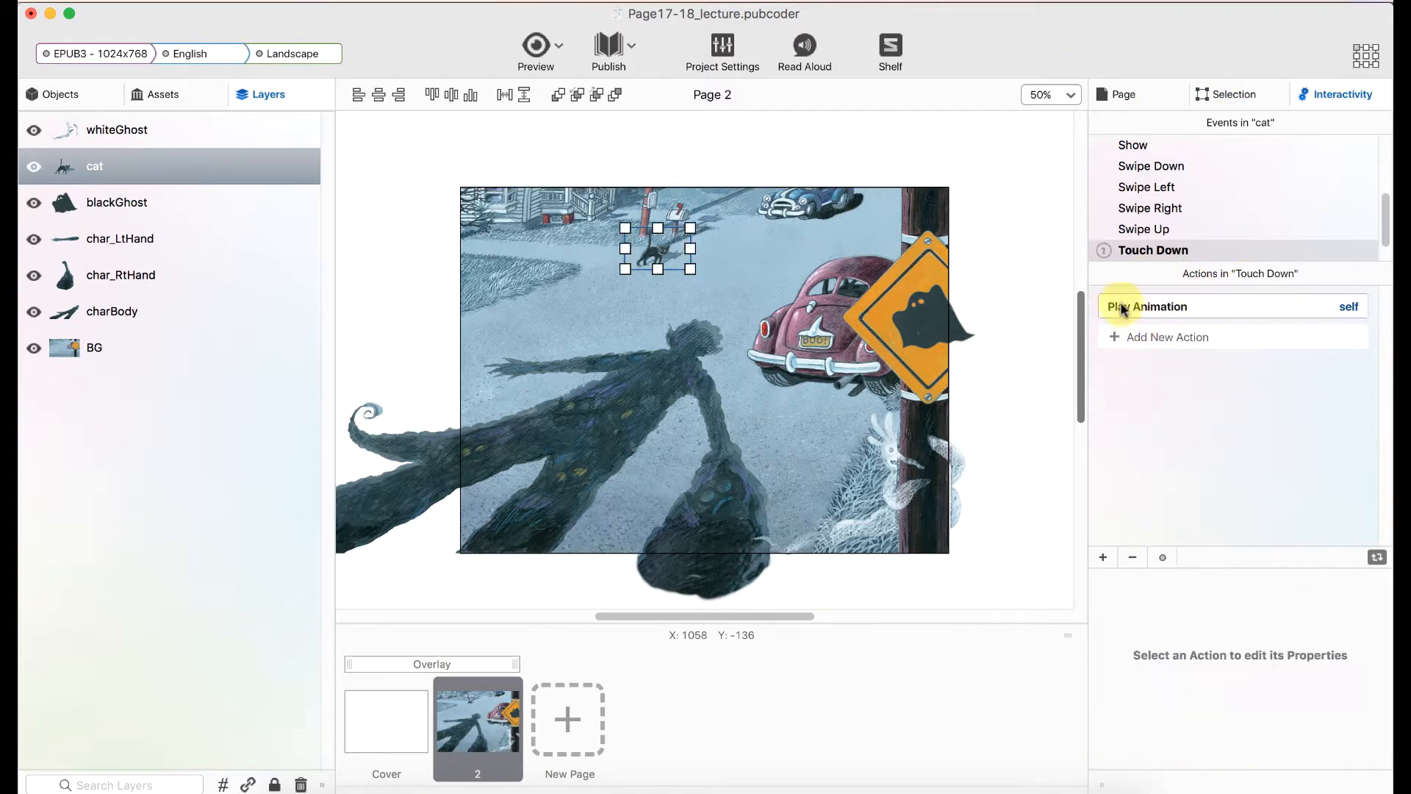
Step: Move the cat just outside the page's left edge to read its X and Y position, and return it to X 344 px, Y 84 px
click(1226, 94)
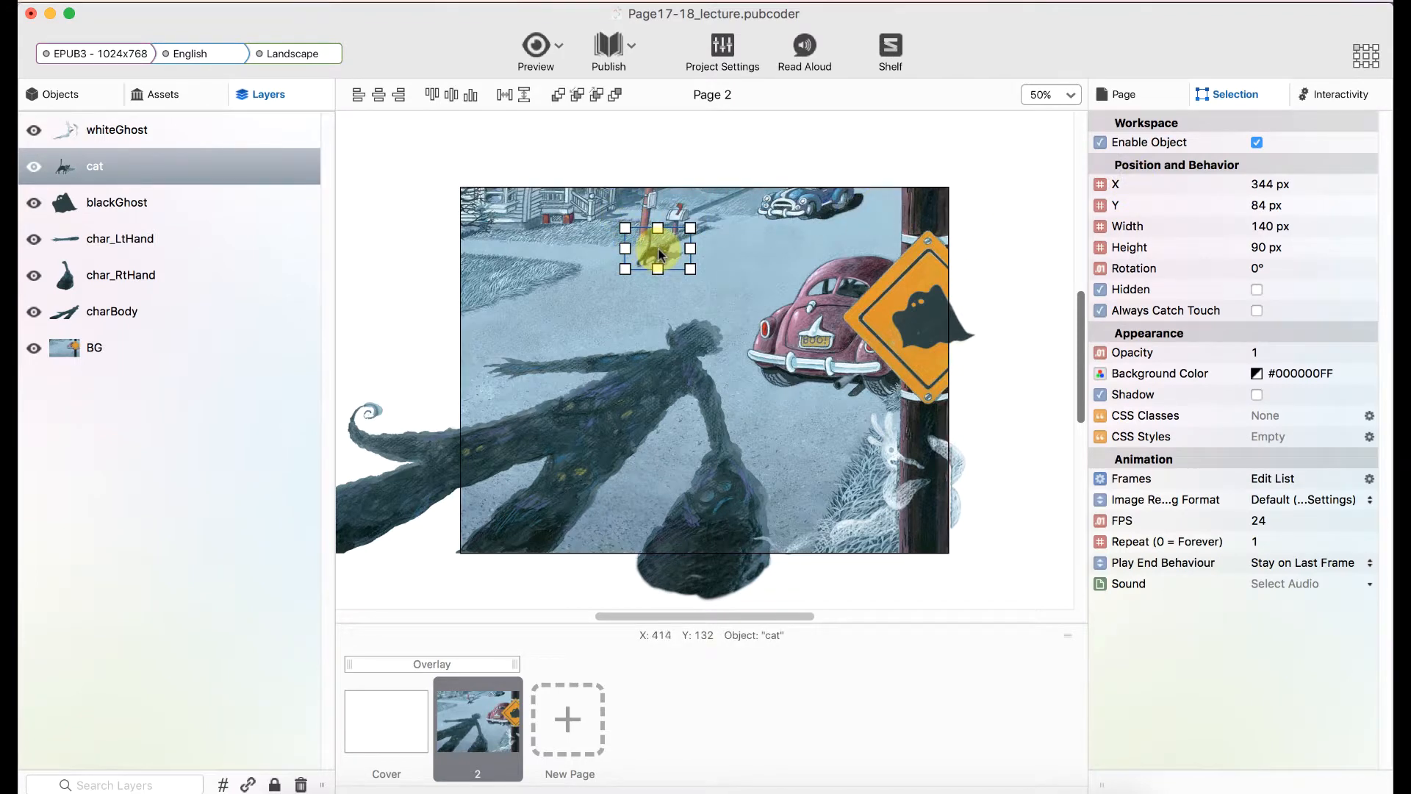
drag(658, 249, 429, 240)
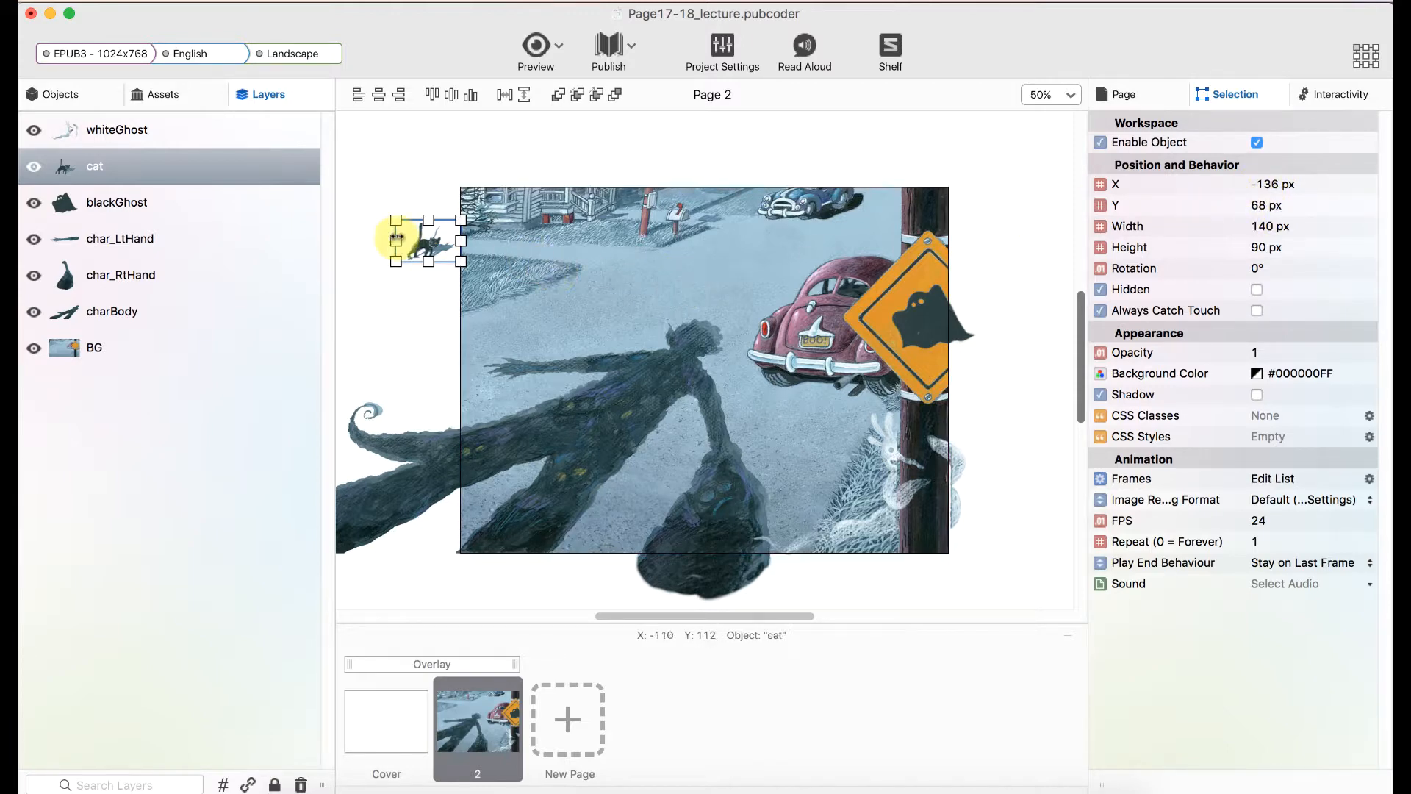
drag(429, 245, 658, 253)
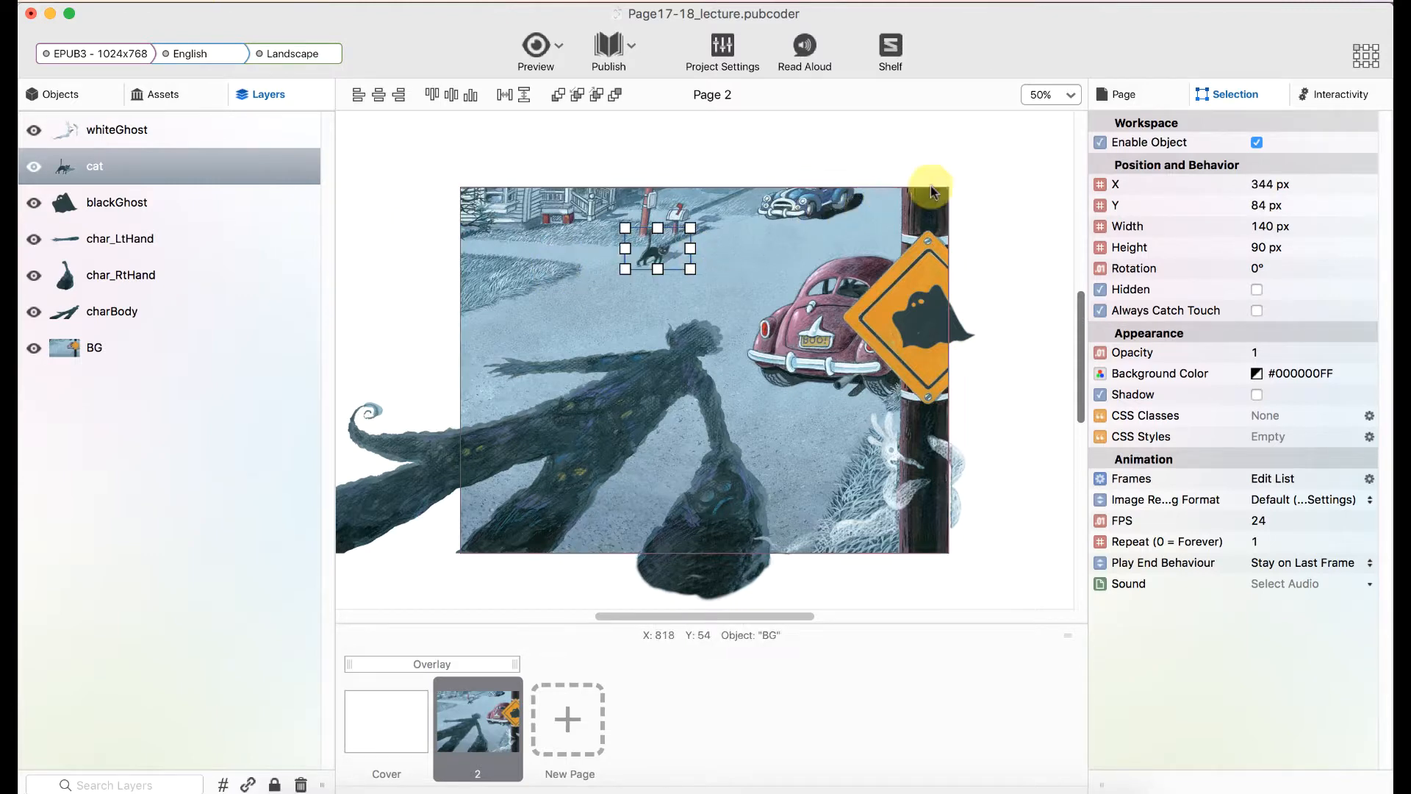
Step: Add a Move Object action after Play Animation in the cat's Touch Down event
click(1315, 98)
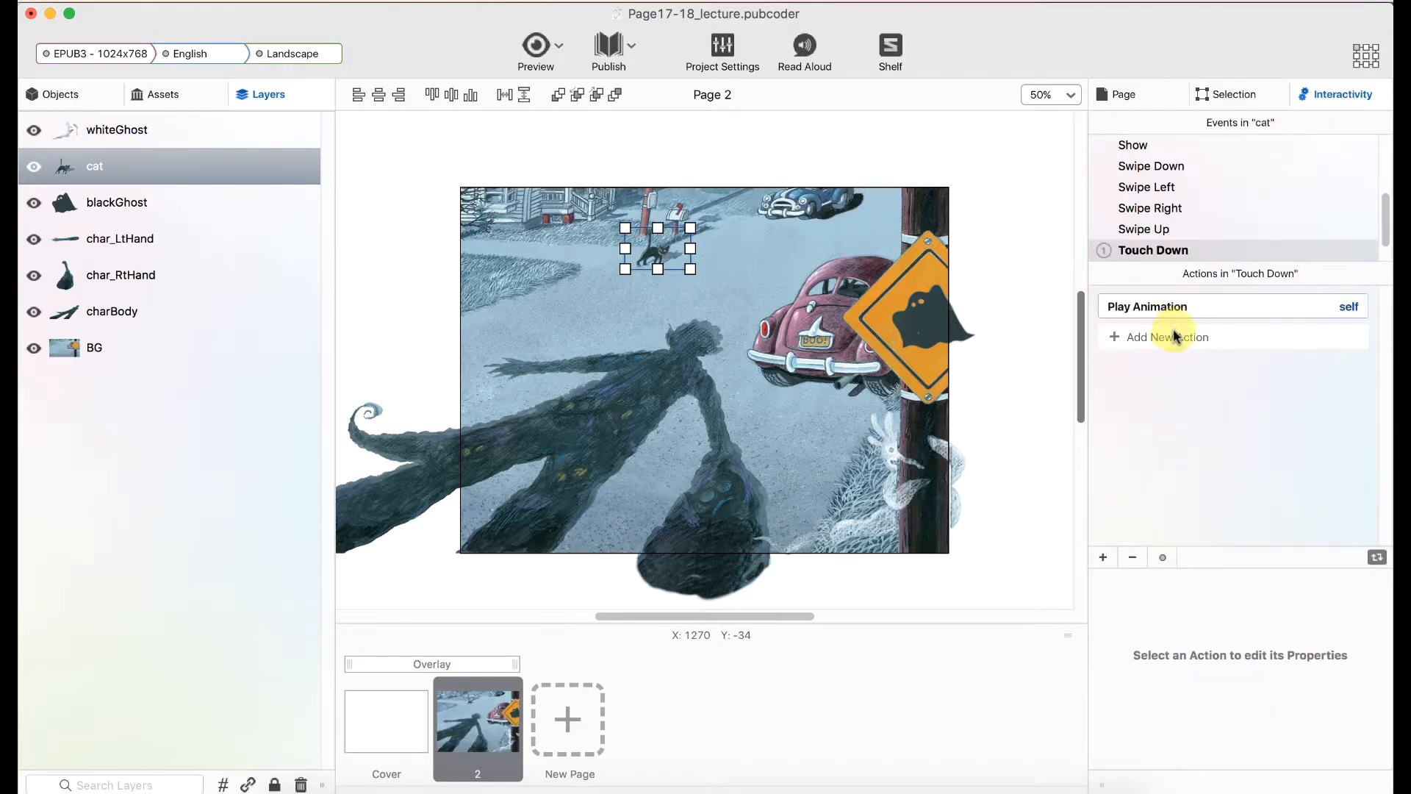
click(1174, 336)
text(move)
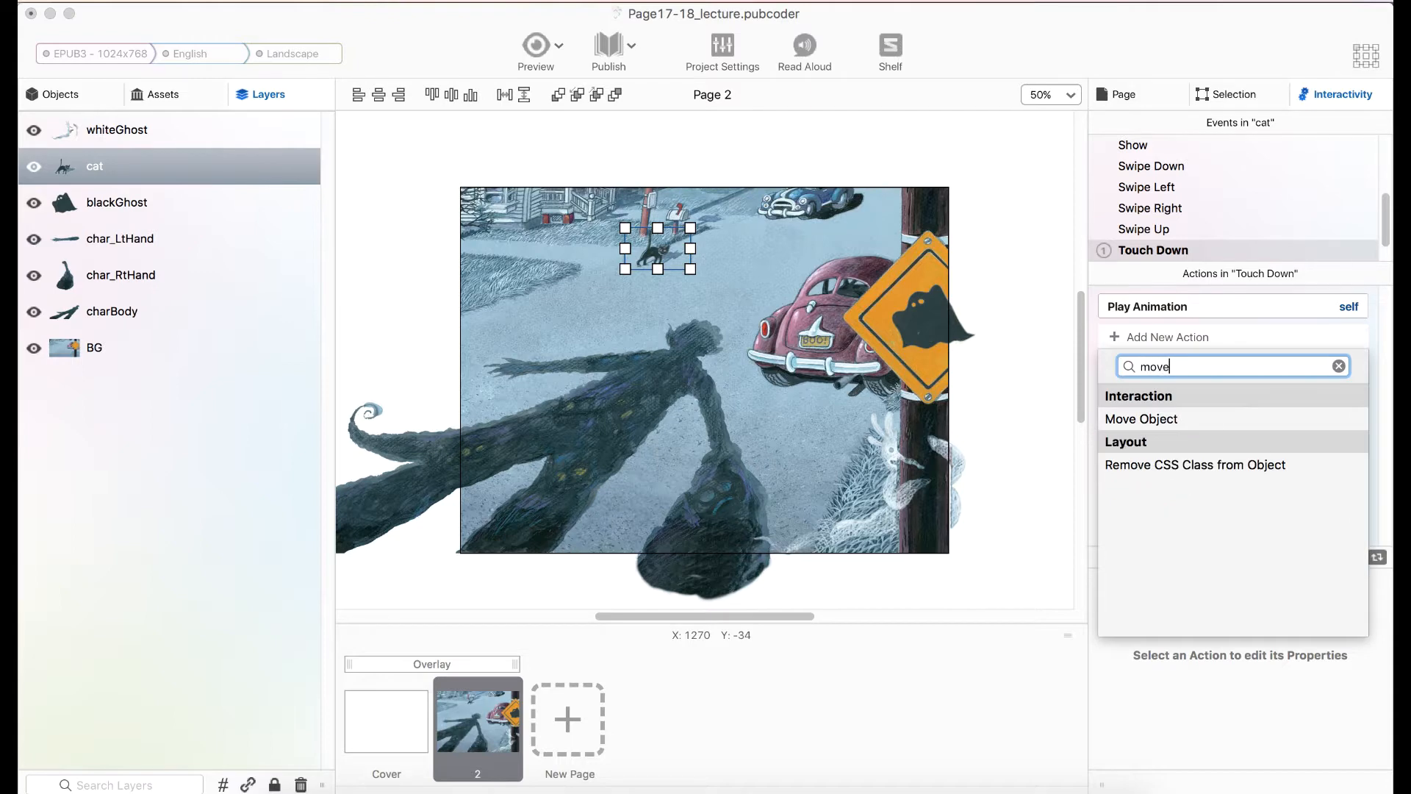
click(1159, 422)
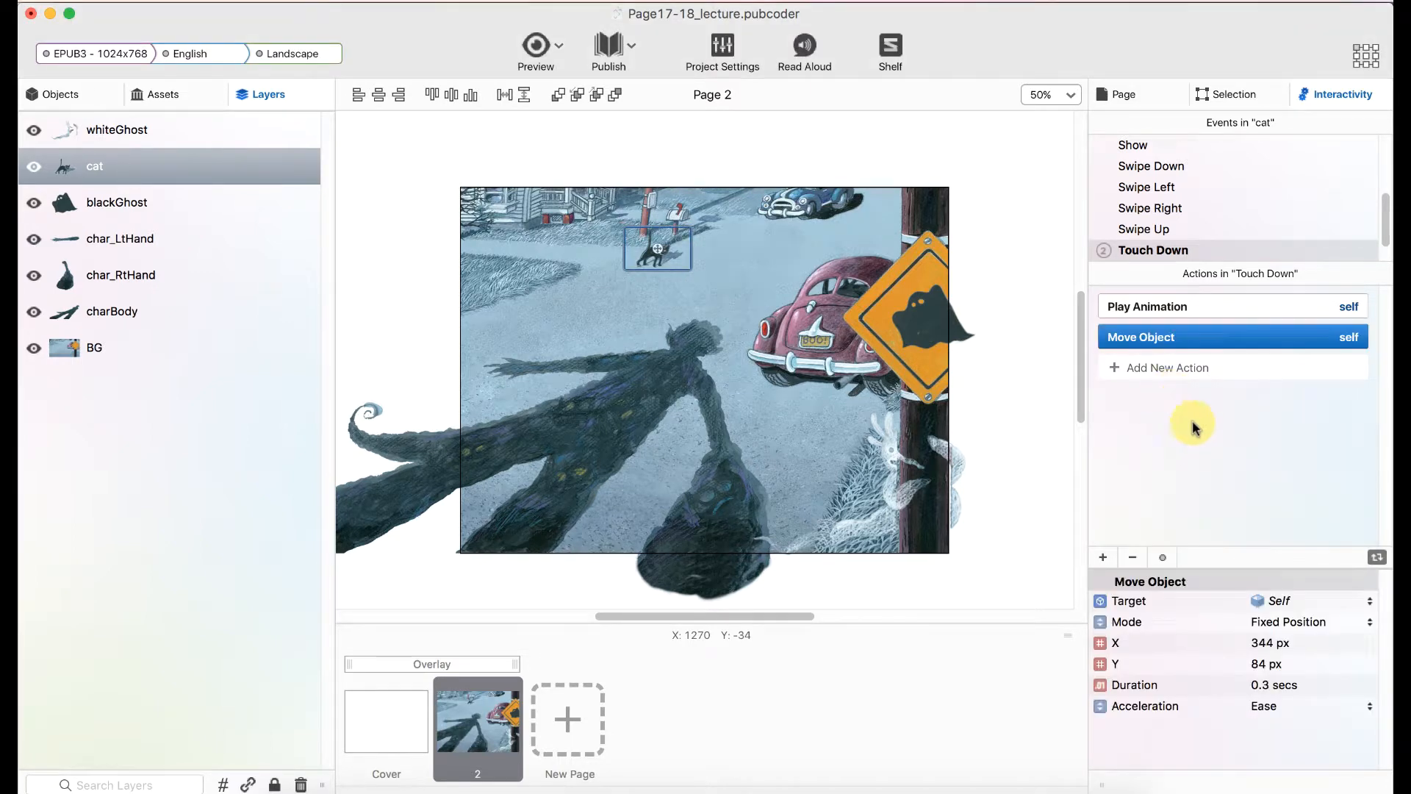
Step: Set the cat's Move Object target to X -136 px and Y 68 px in Fixed Position mode
double_click(1271, 642)
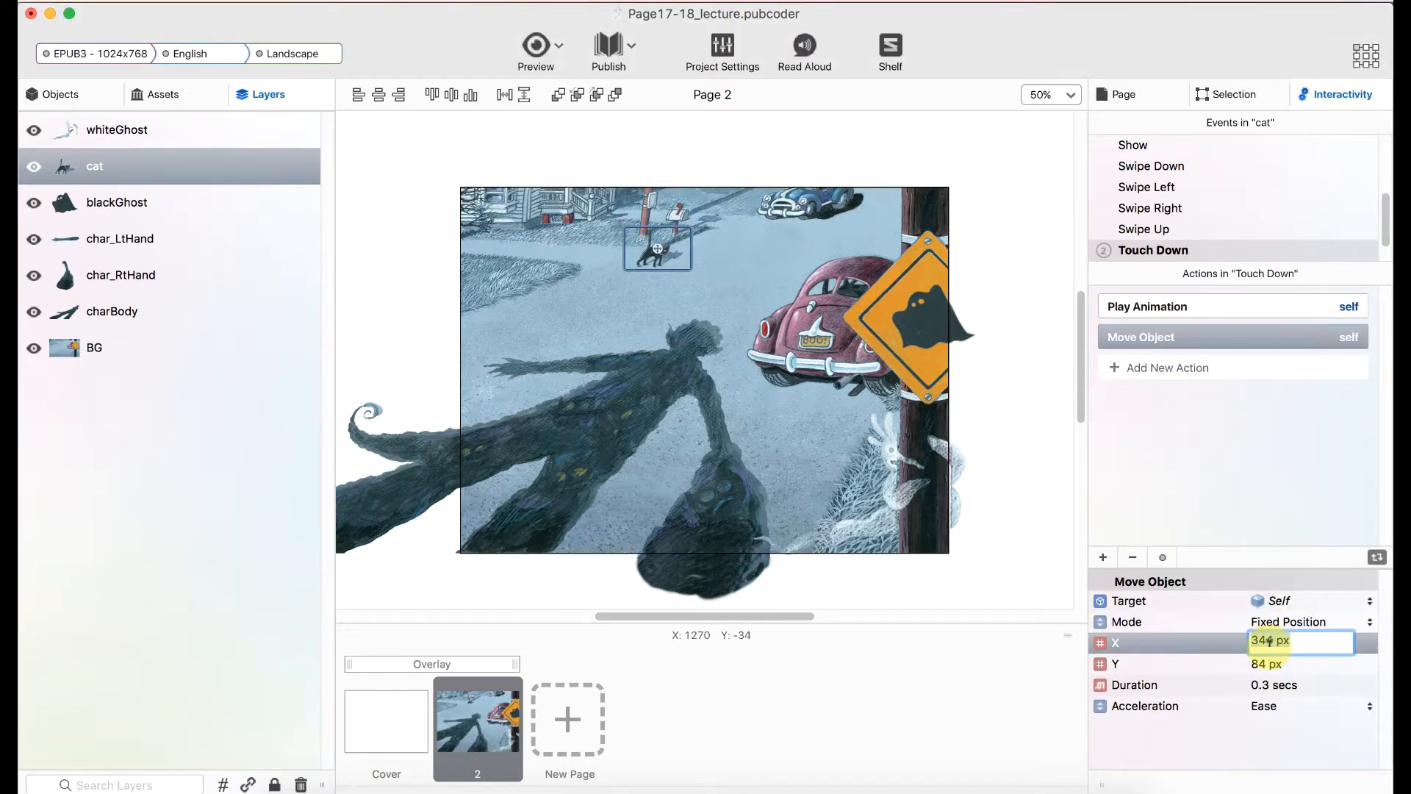
text(-168)
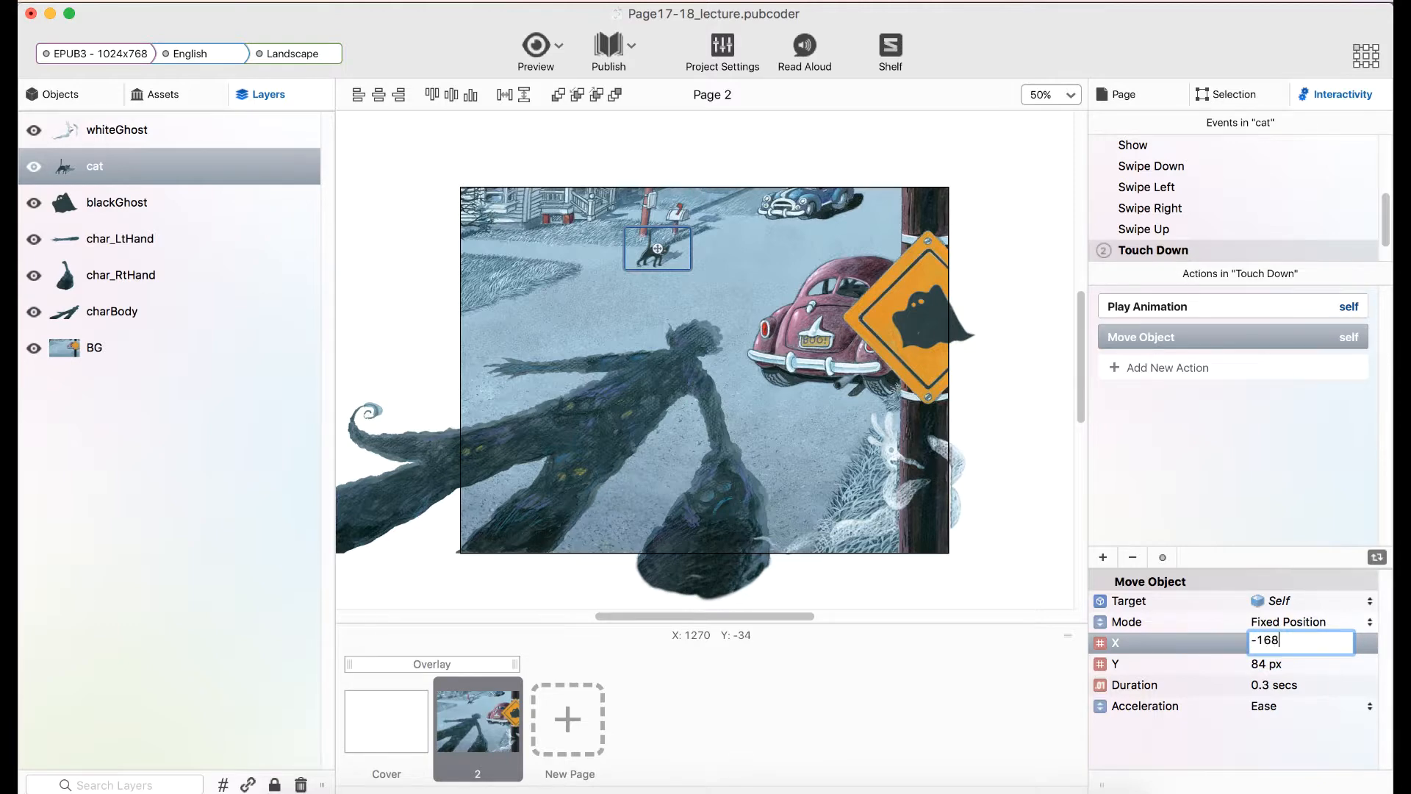
key(Tab)
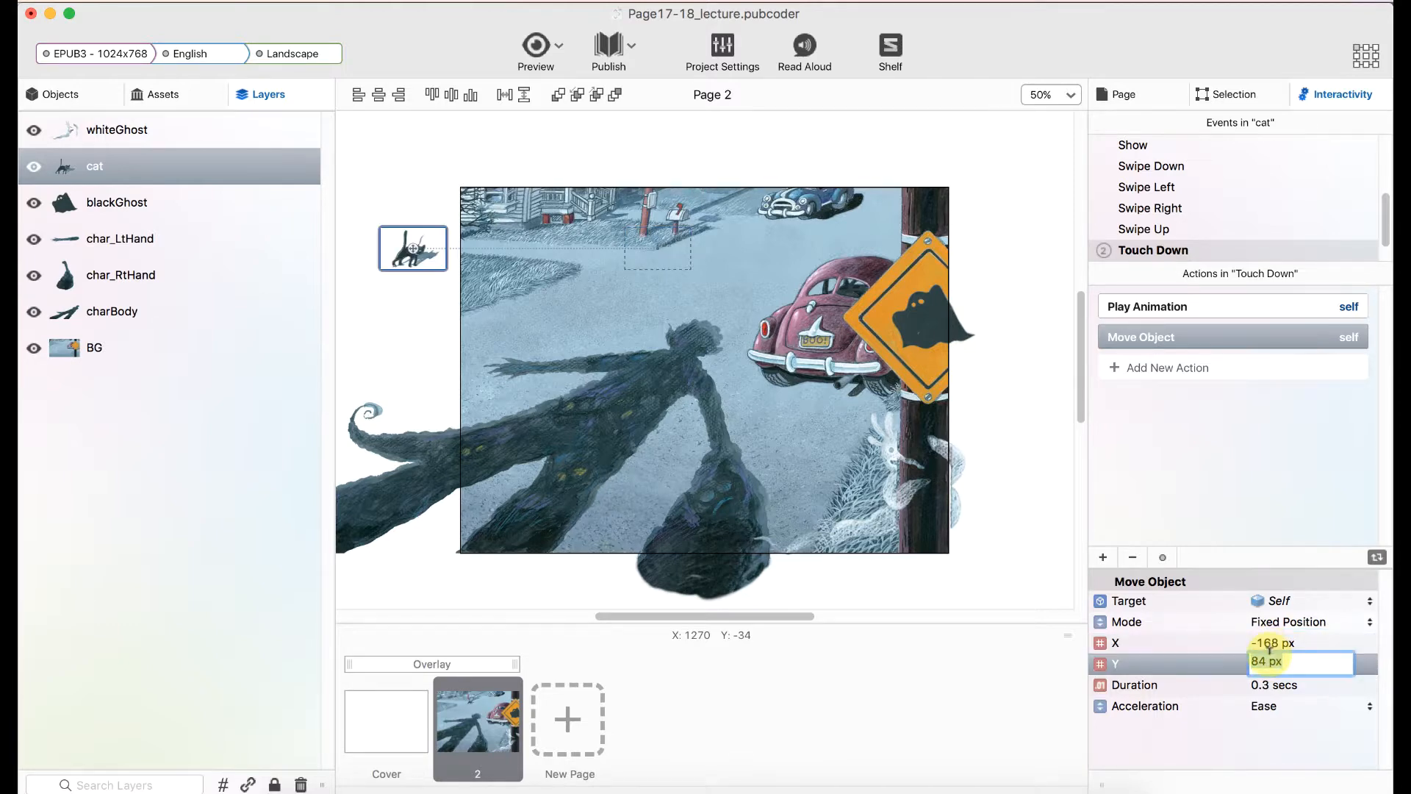
text(68)
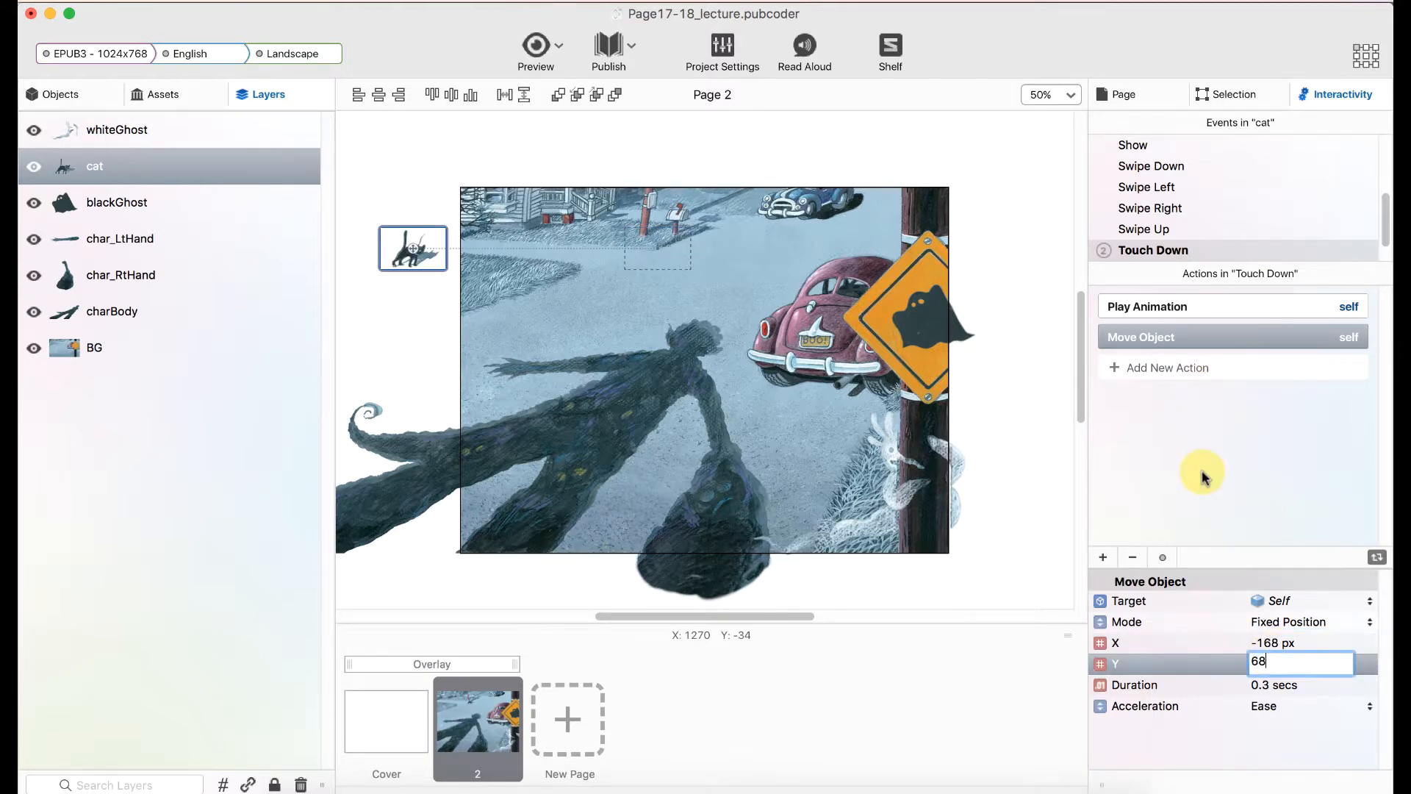
click(1279, 623)
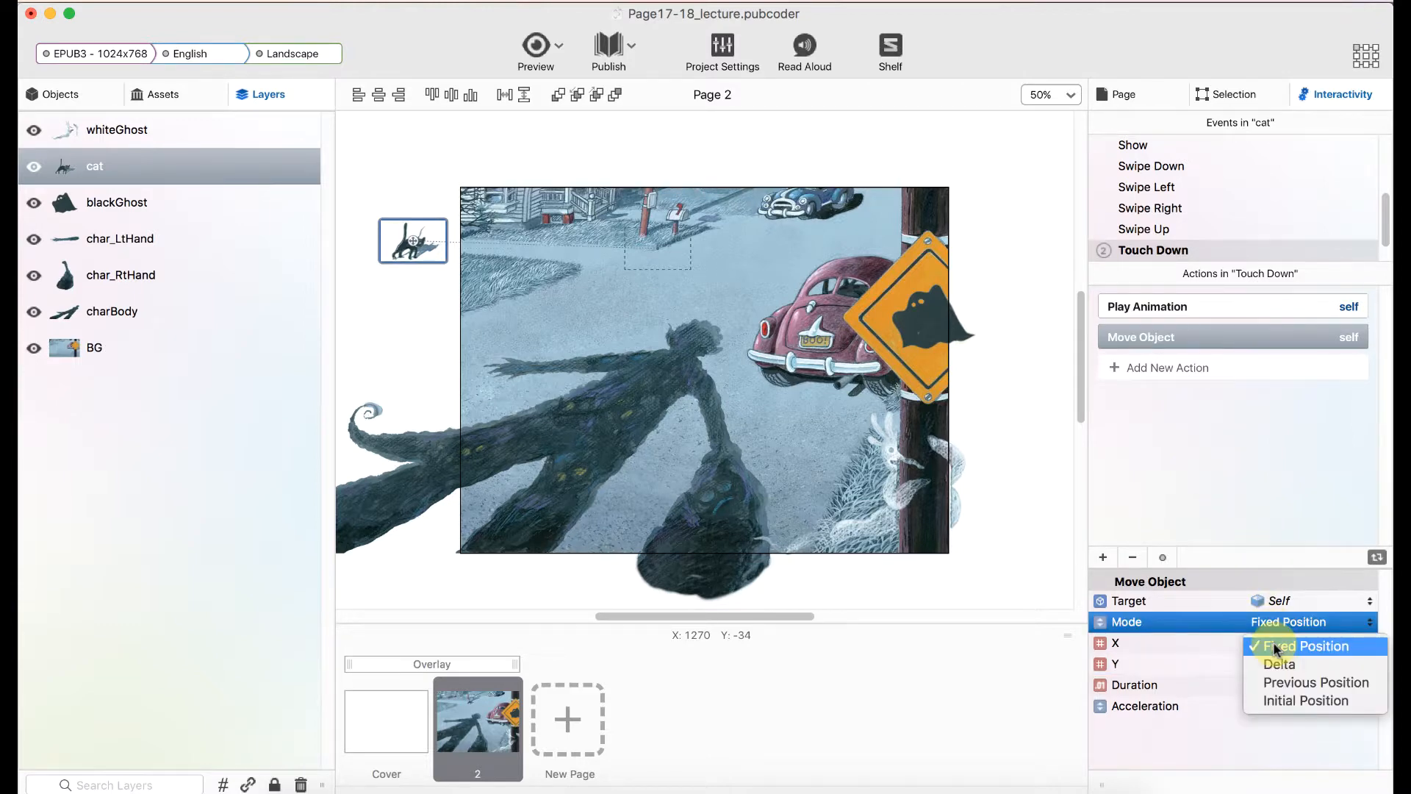
click(1273, 641)
double_click(1277, 642)
text(-)
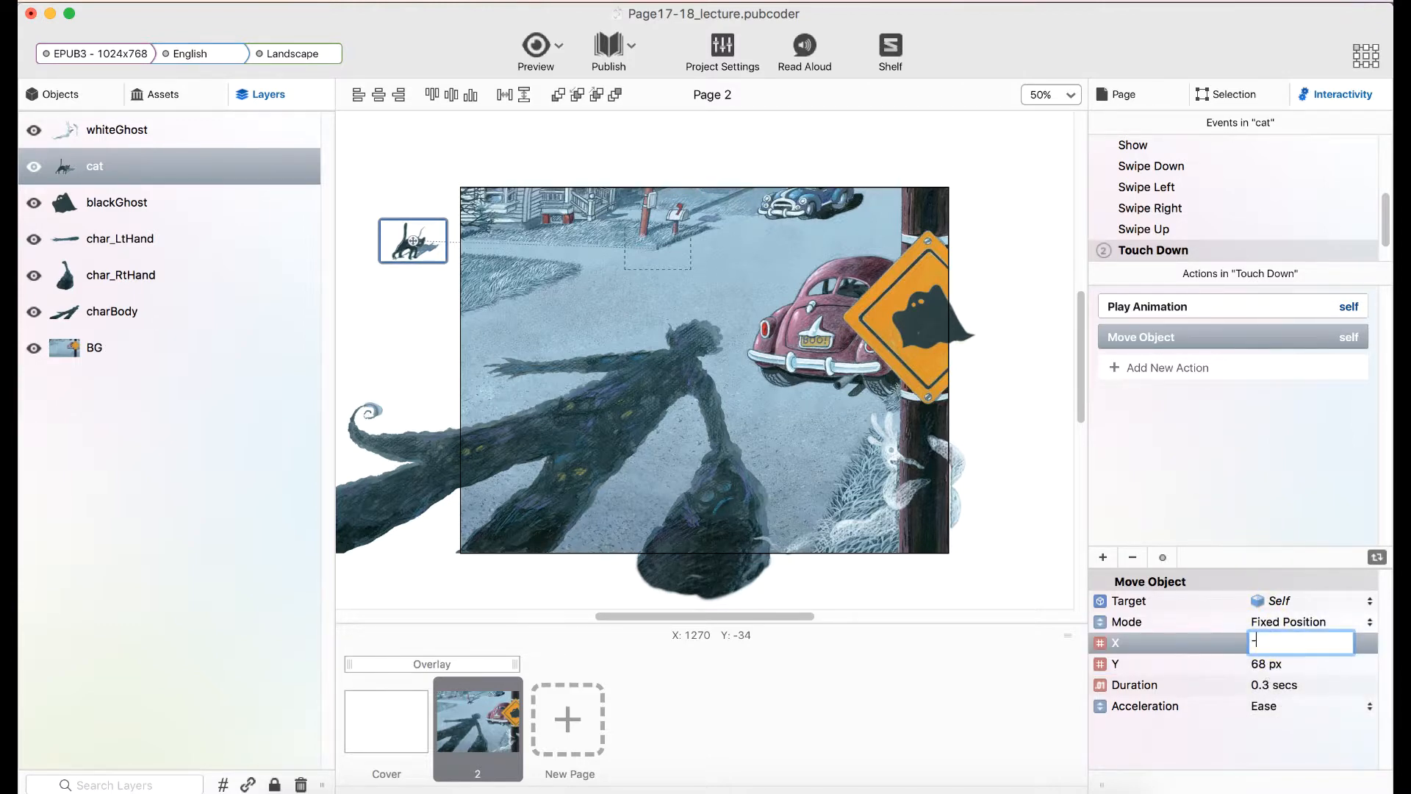
text(136)
key(Return)
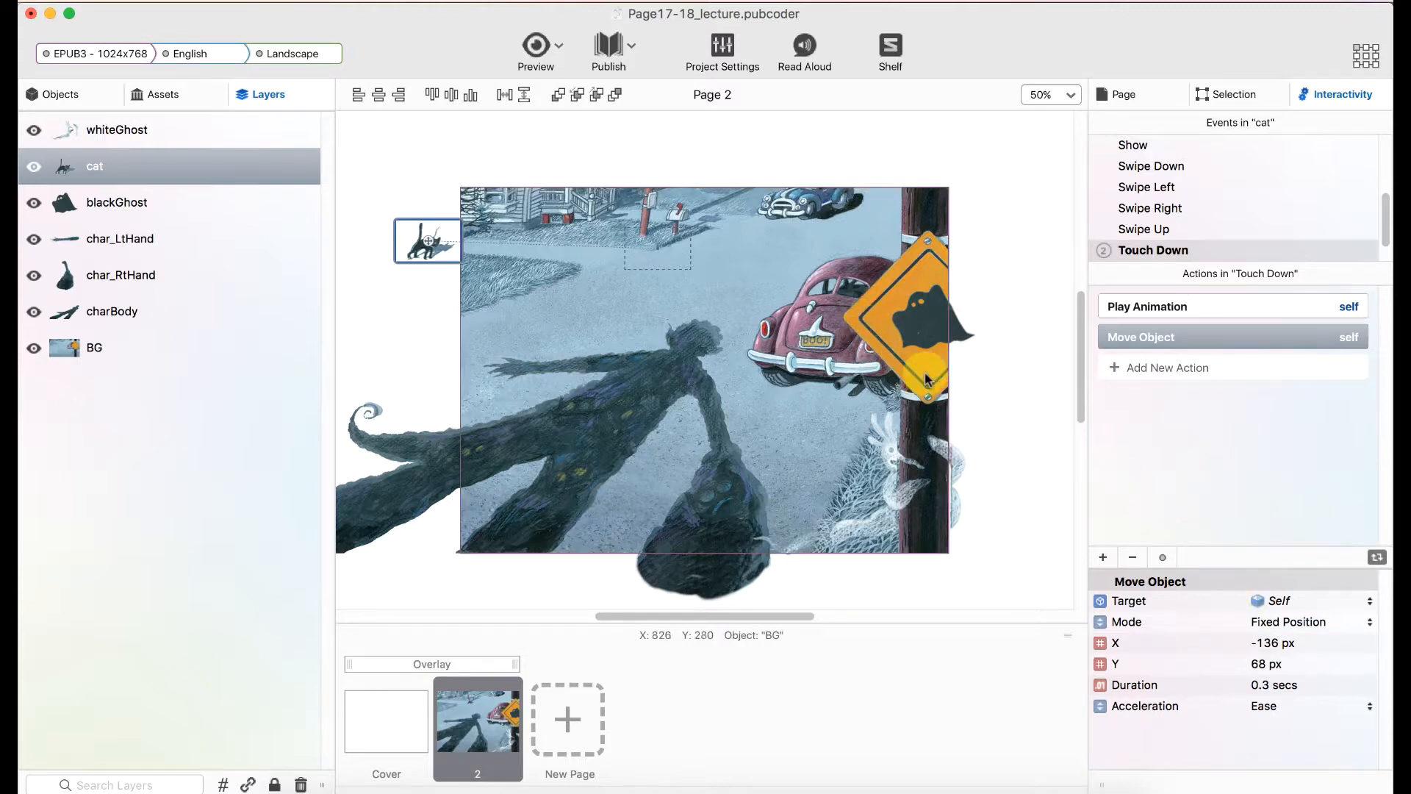
Step: Set the Move Object action's Duration to 0.5 secs, and test touching the cat in a preview
double_click(1281, 683)
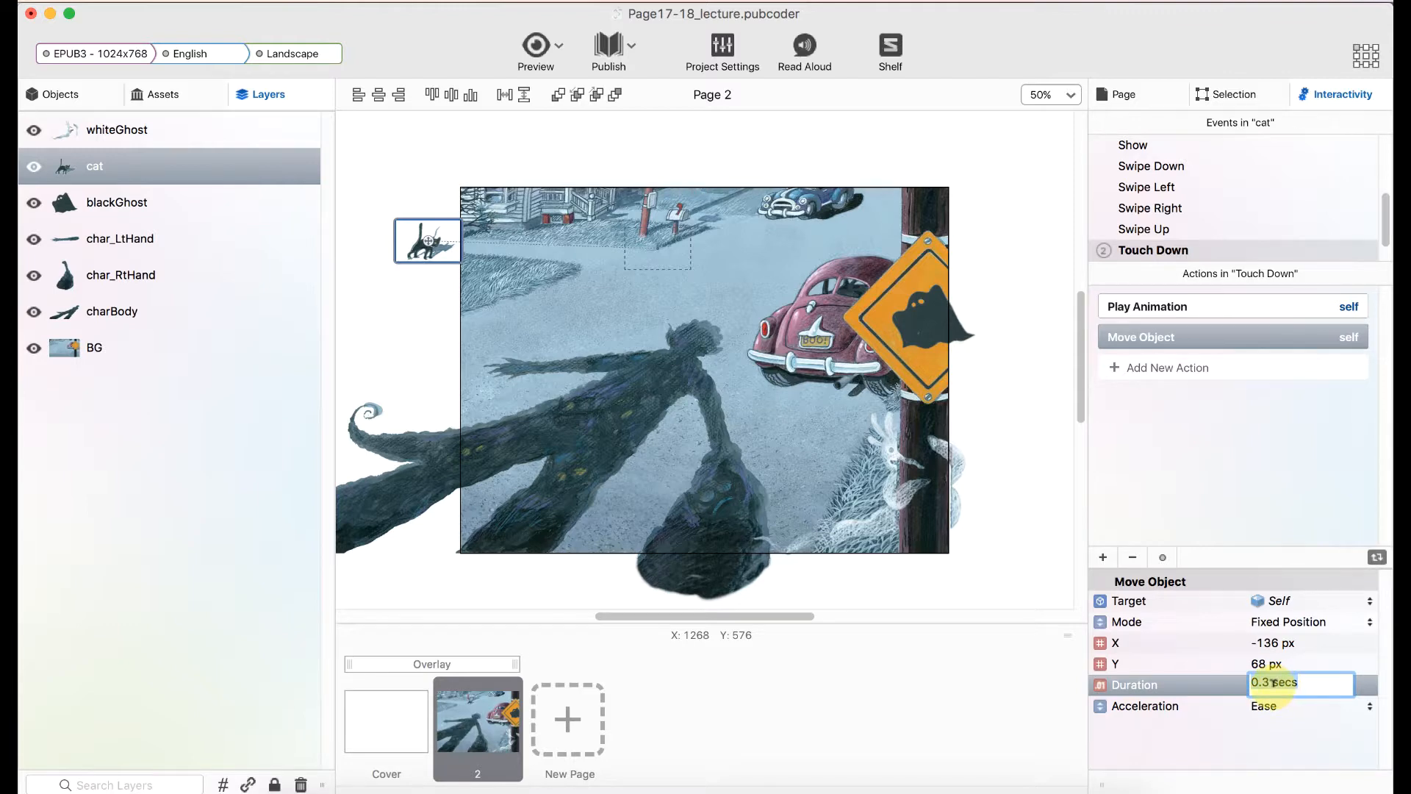
text(0.5)
key(Return)
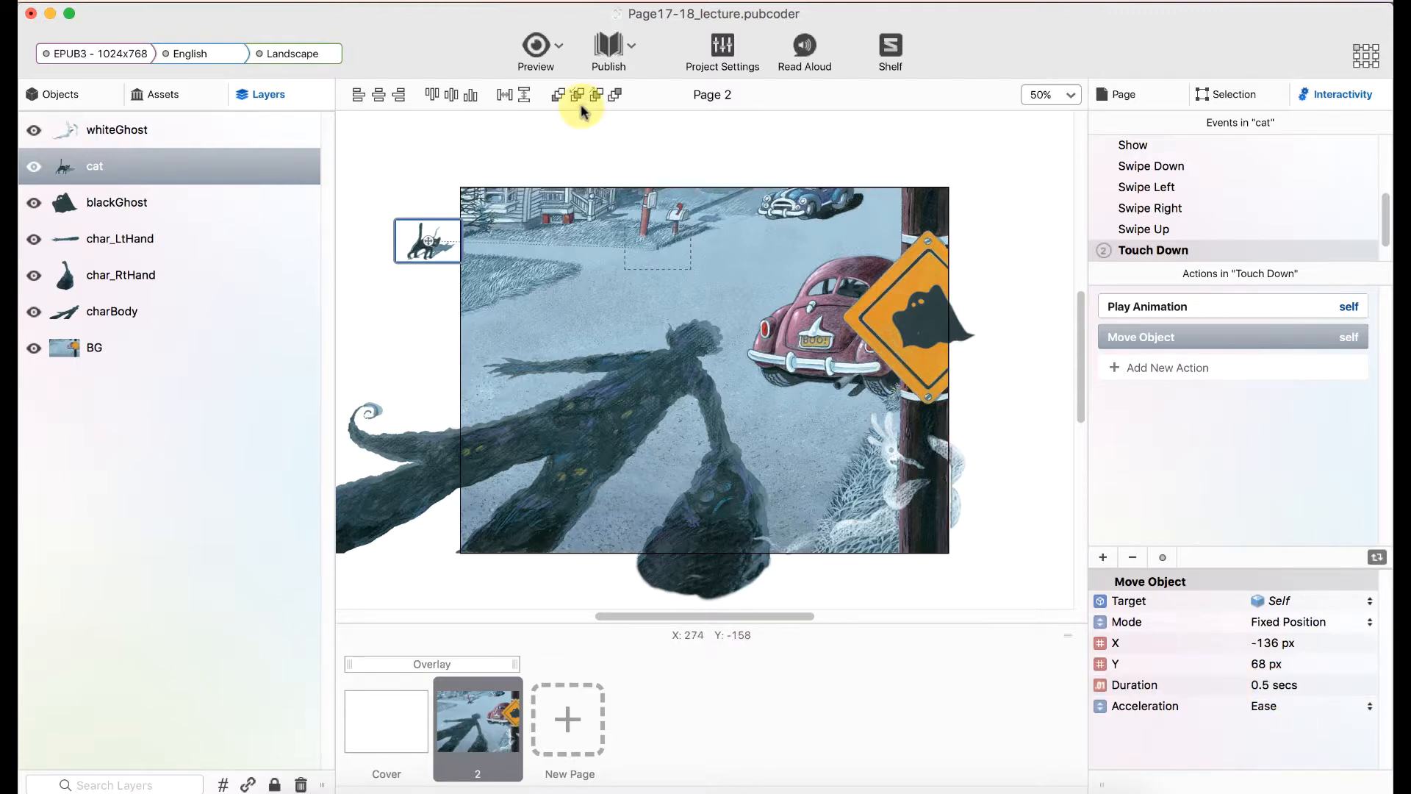
click(541, 50)
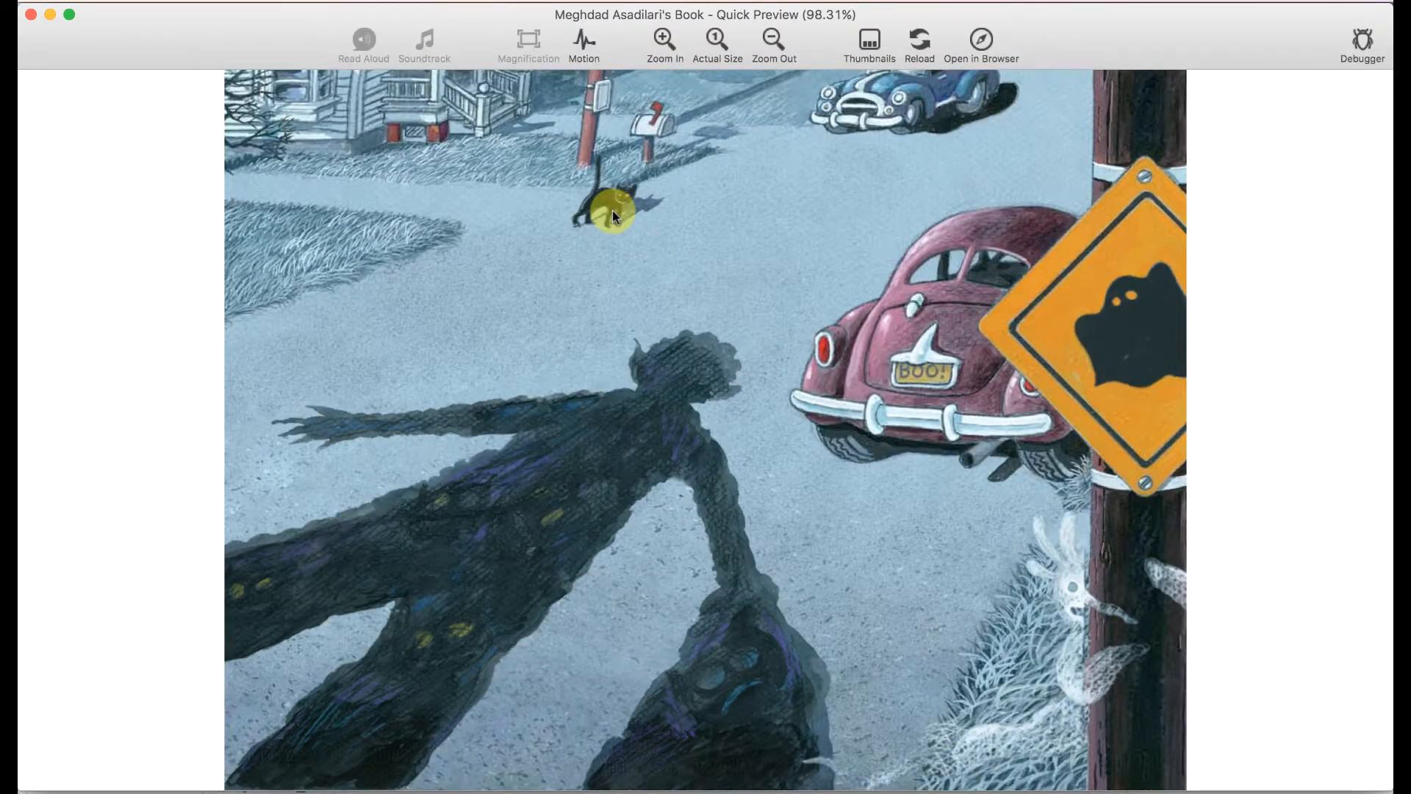
click(612, 211)
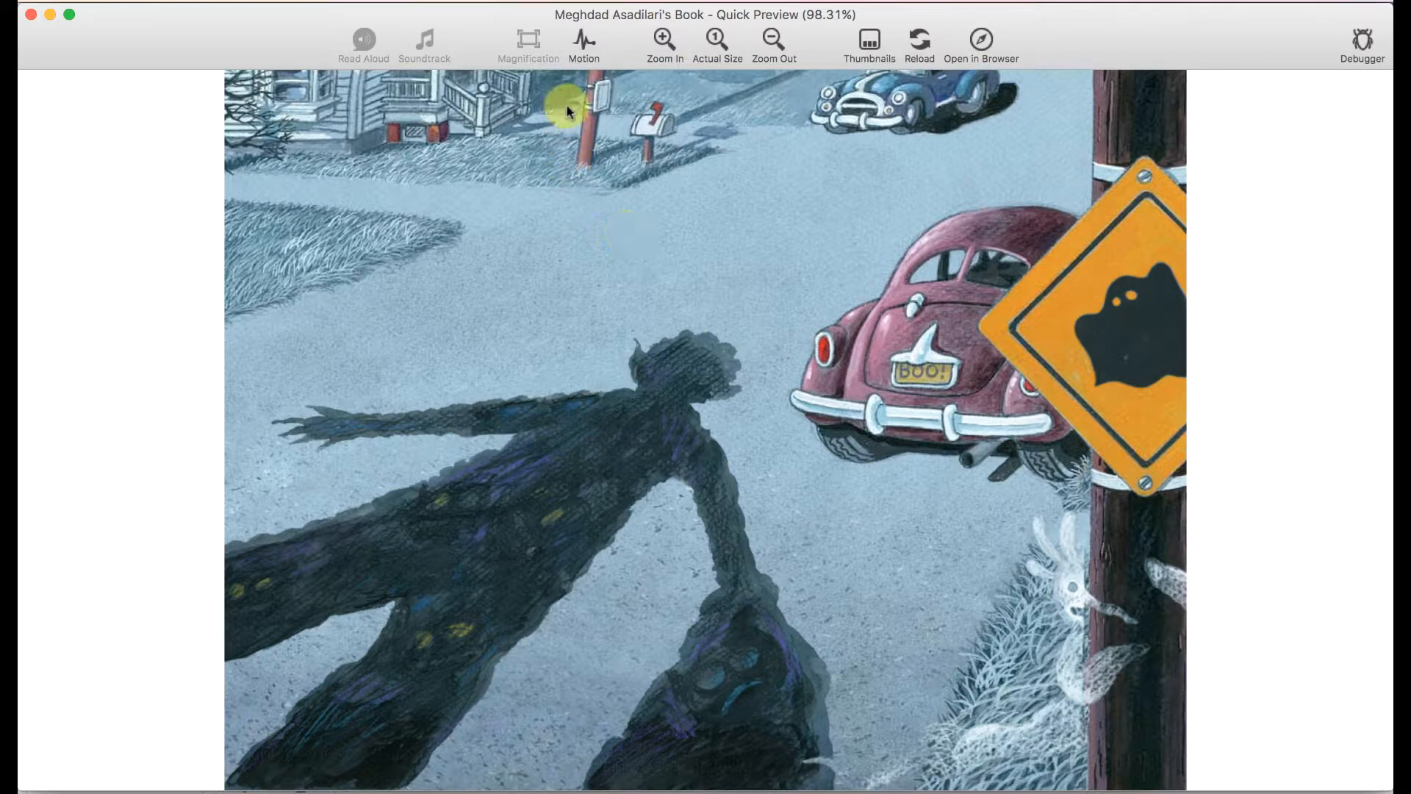
click(919, 43)
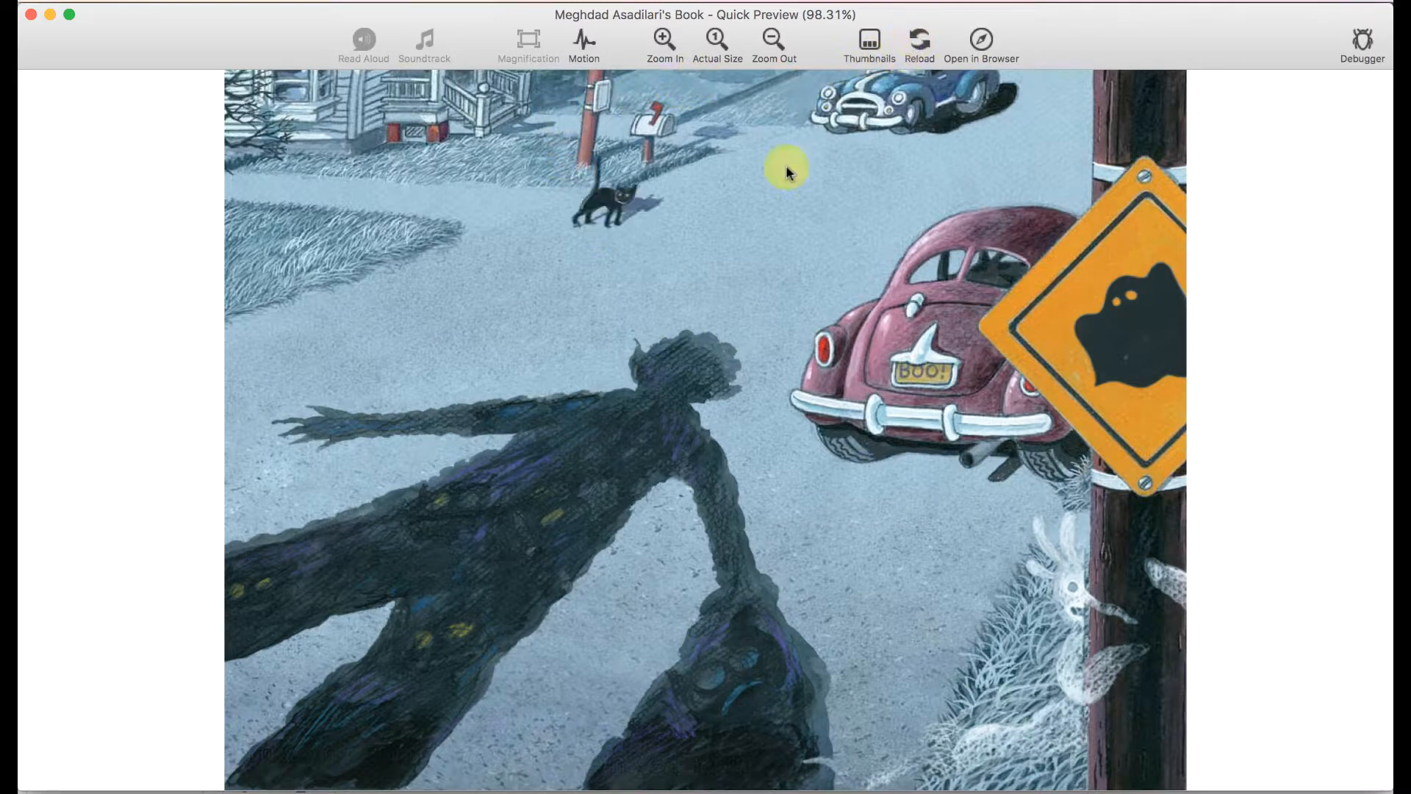
Step: Attach the Move Object action directly beneath Play Animation in the cat's Touch Down event so both run together
click(618, 208)
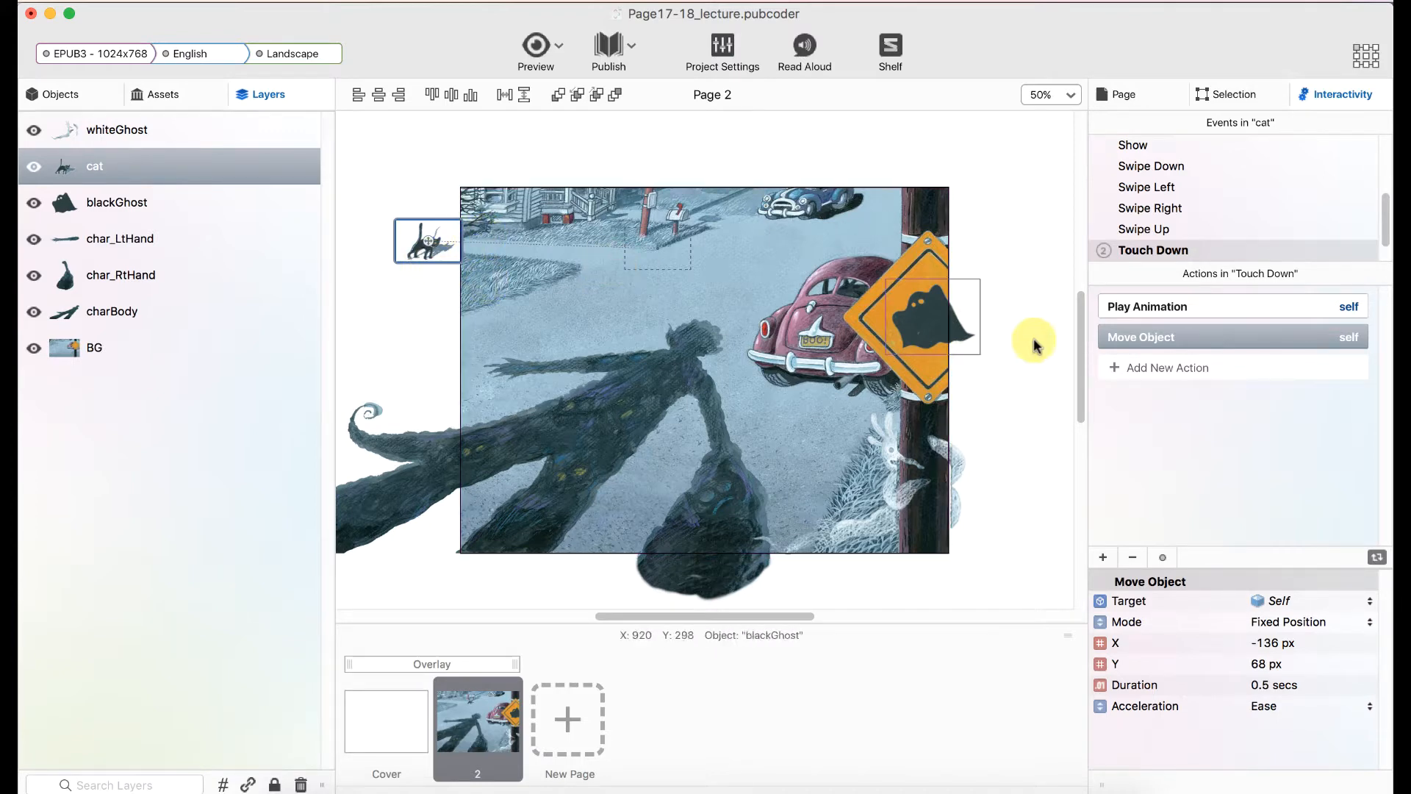
click(1132, 312)
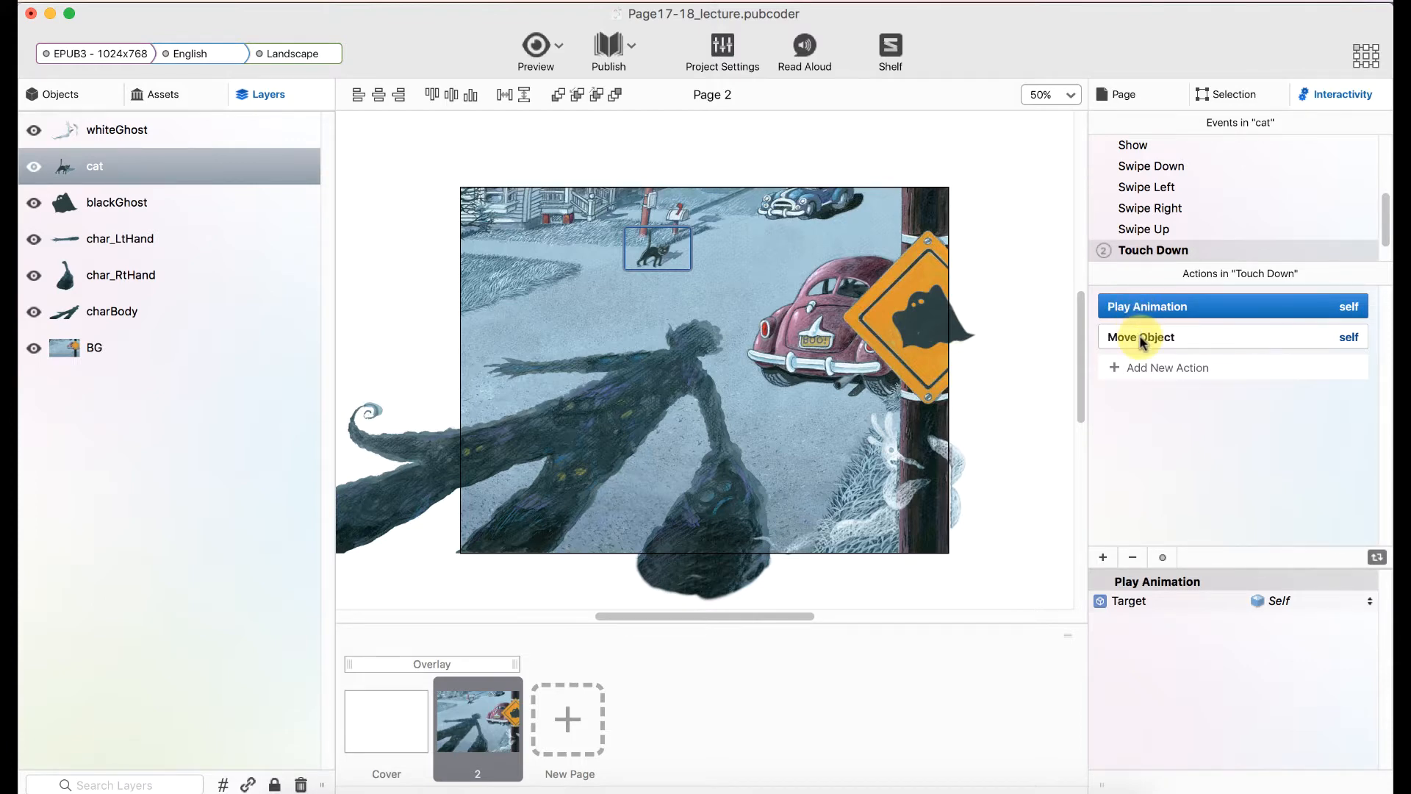
click(1143, 340)
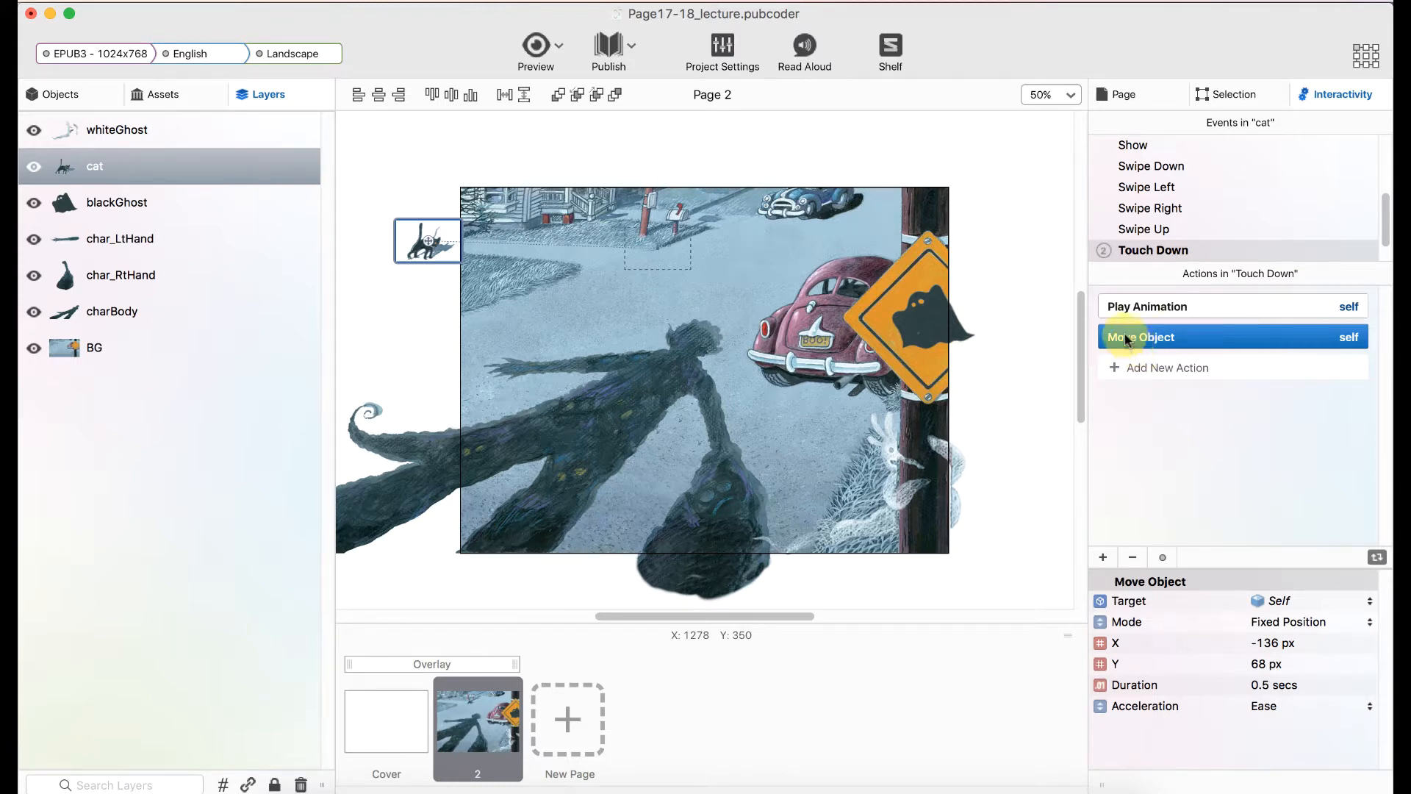
mouse_move(1126, 339)
mouse_down()
mouse_move(1129, 324)
mouse_move(1136, 352)
mouse_move(1138, 321)
mouse_up()
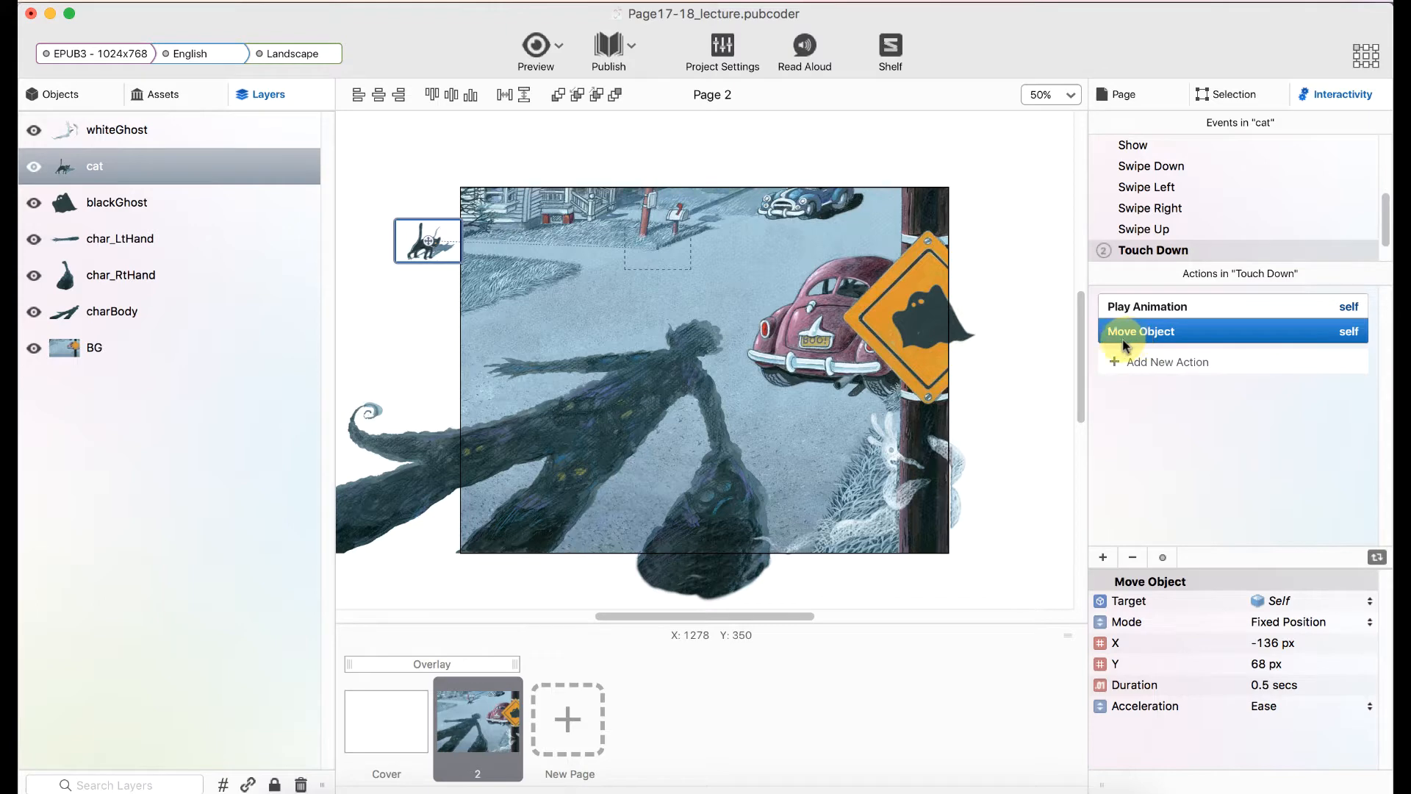
drag(1114, 333, 1119, 347)
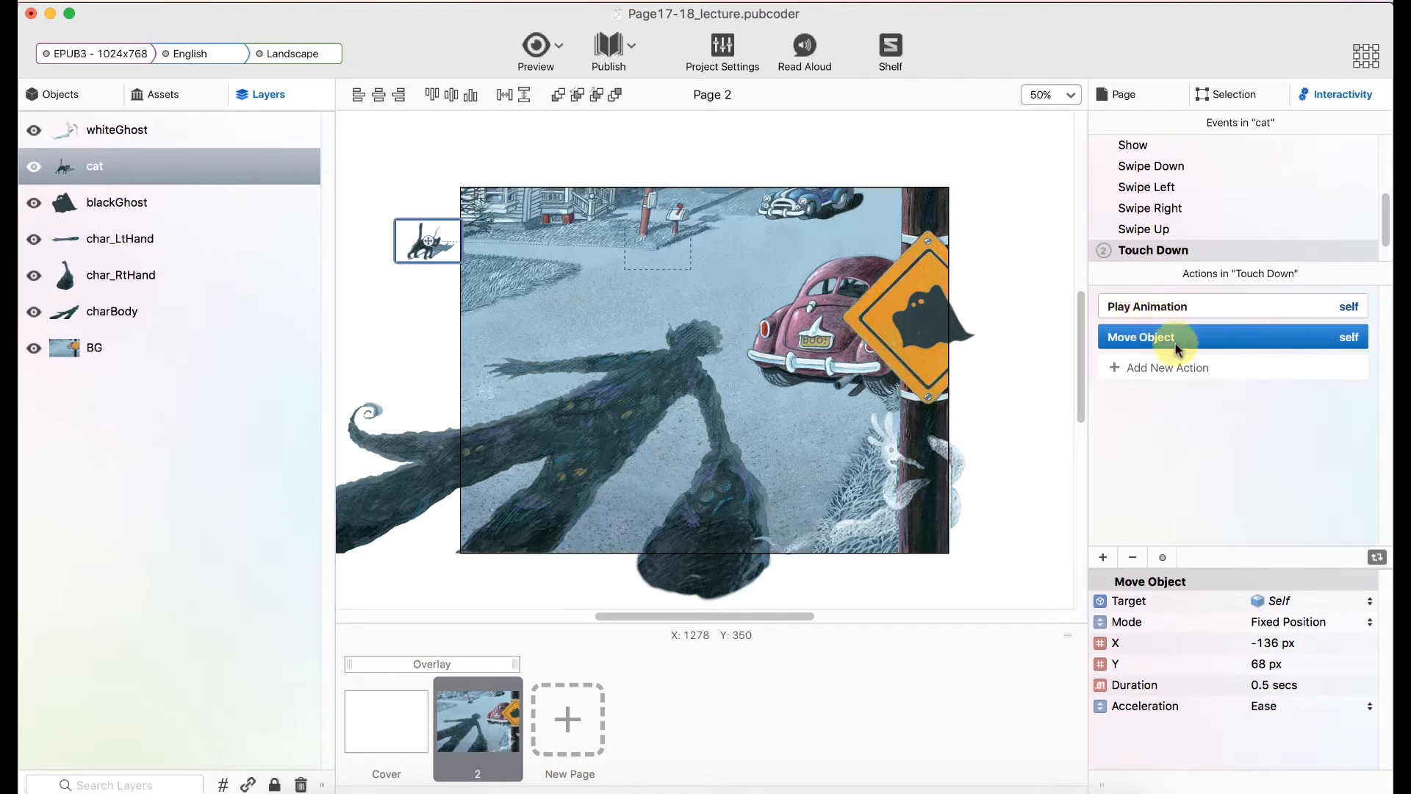
drag(1131, 343, 1135, 316)
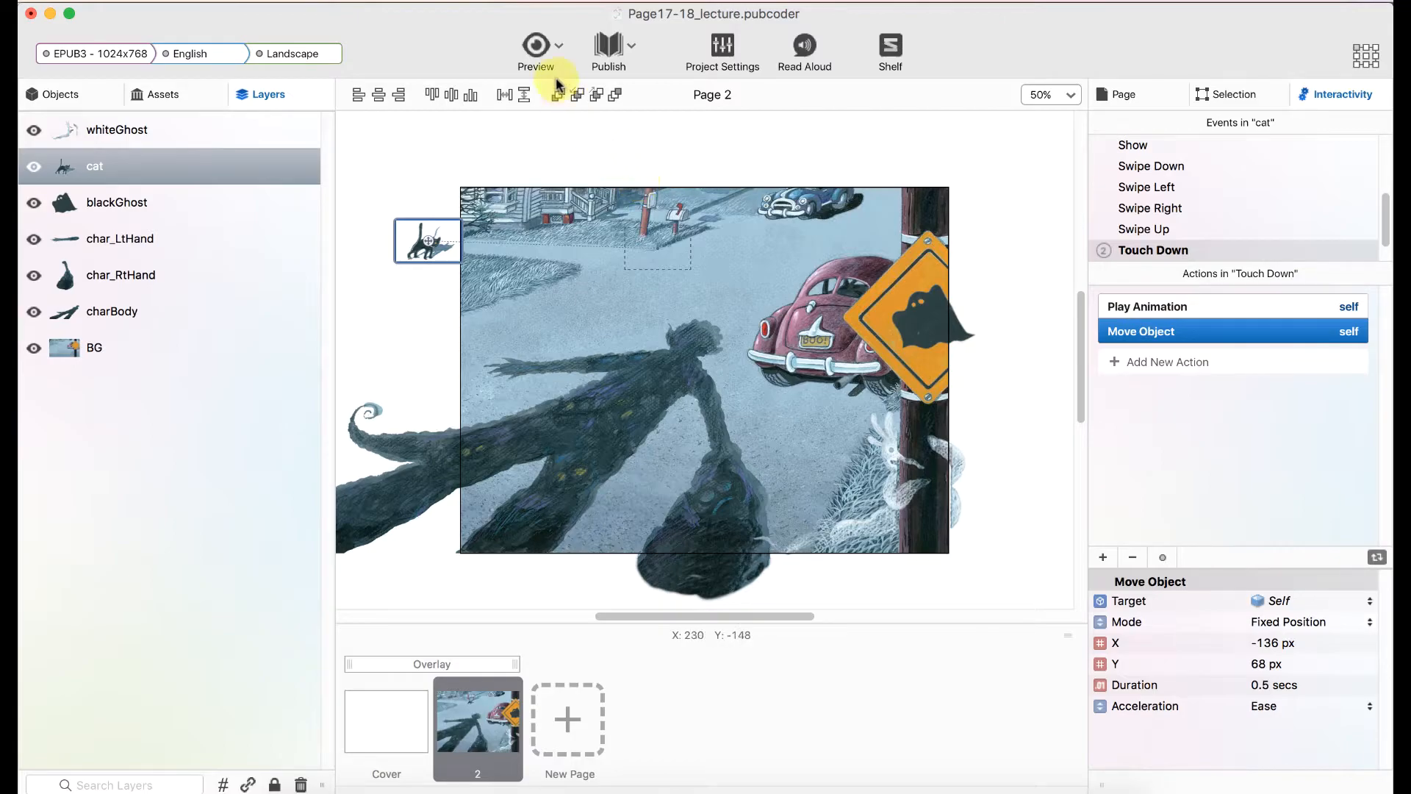
Step: Preview page 2 and touch the cat to test the joined Play Animation and Move Object actions
click(536, 47)
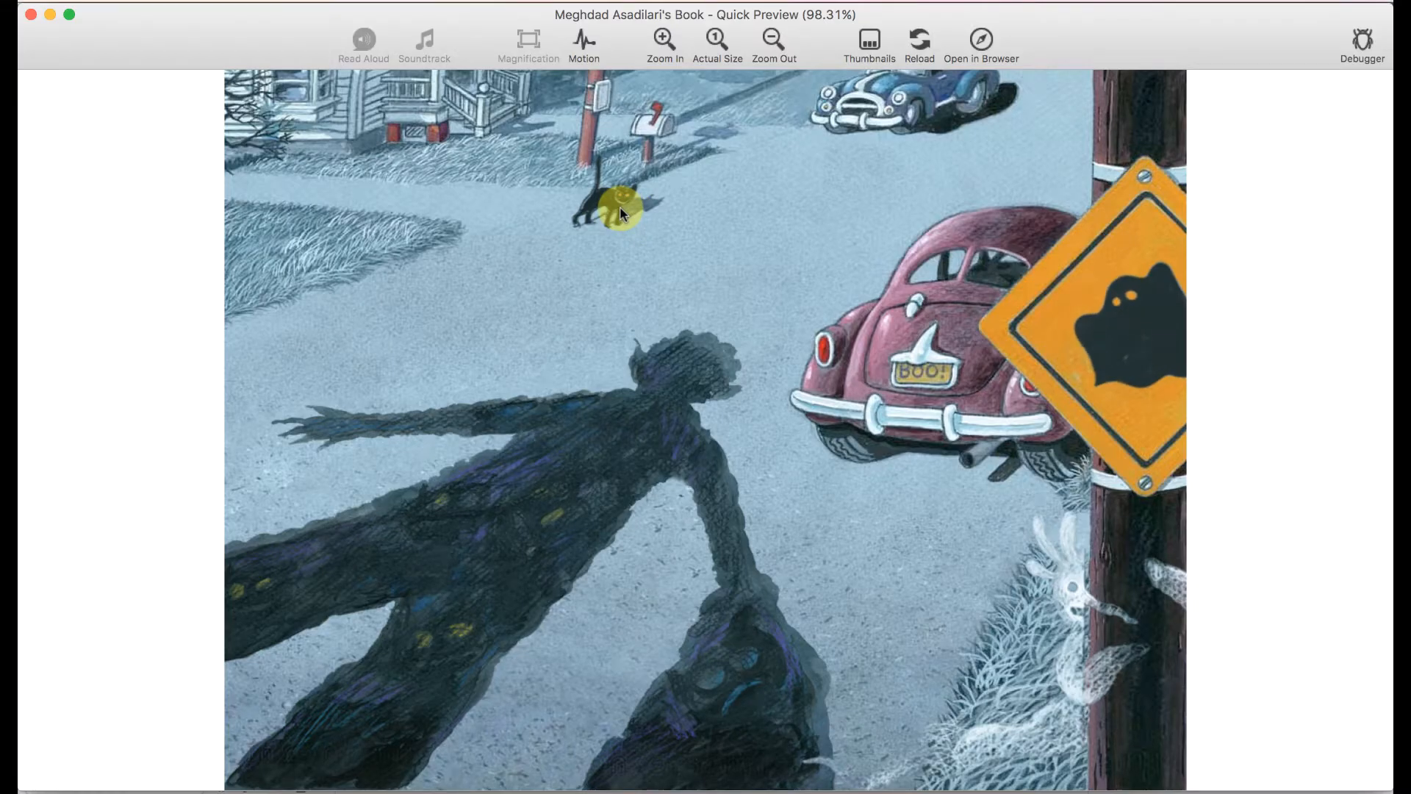
click(620, 208)
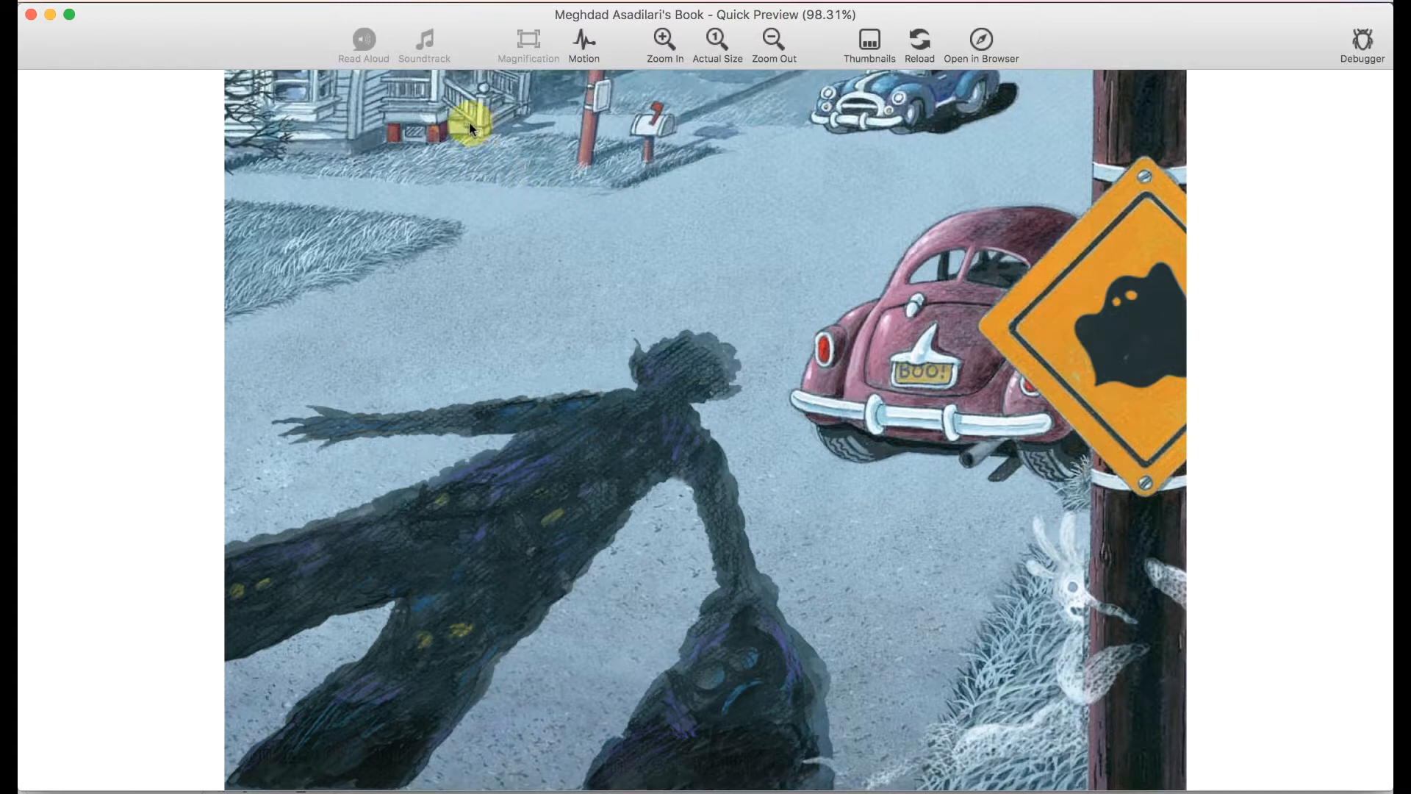
click(31, 14)
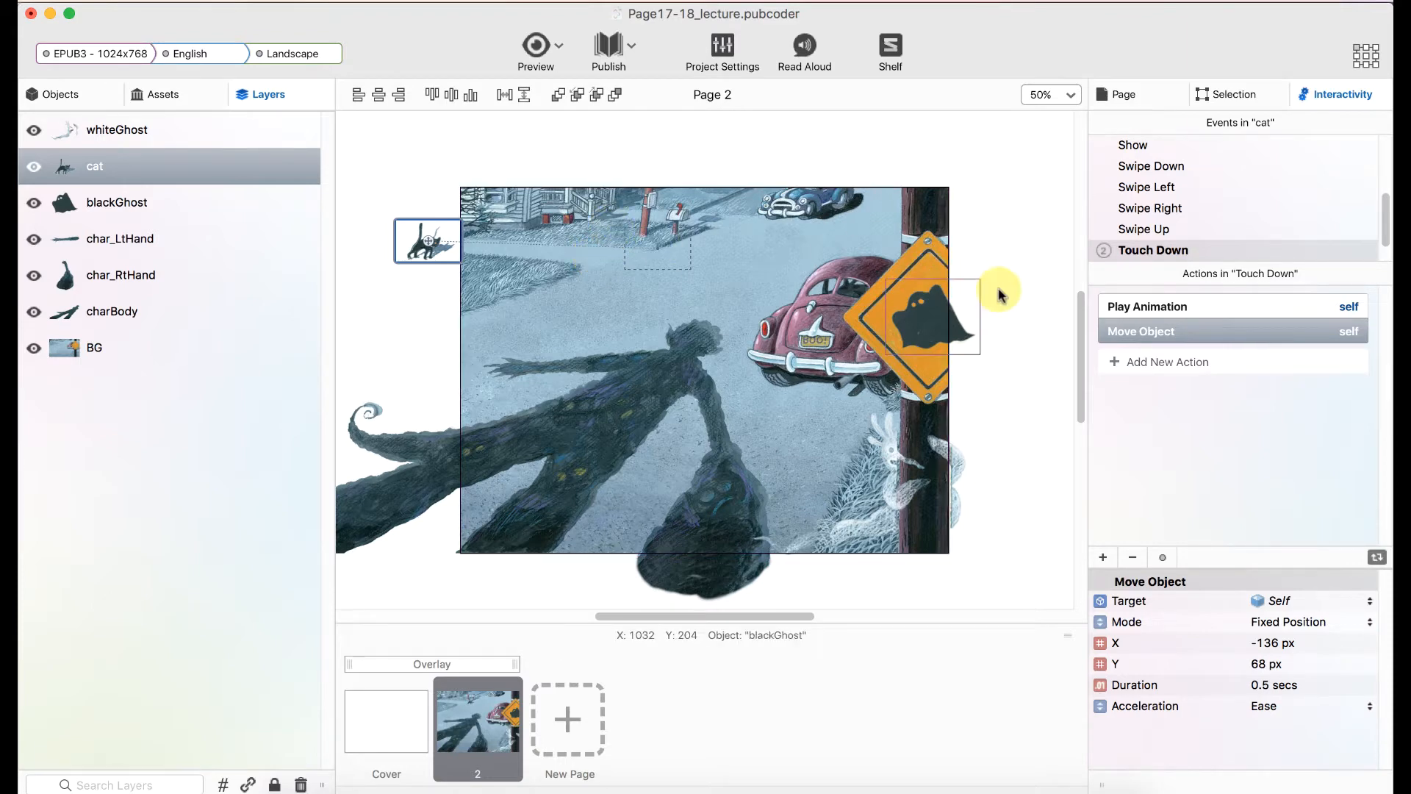
Step: Add a 1-second Wait action after Move Object in the cat's Touch Down event
click(1151, 363)
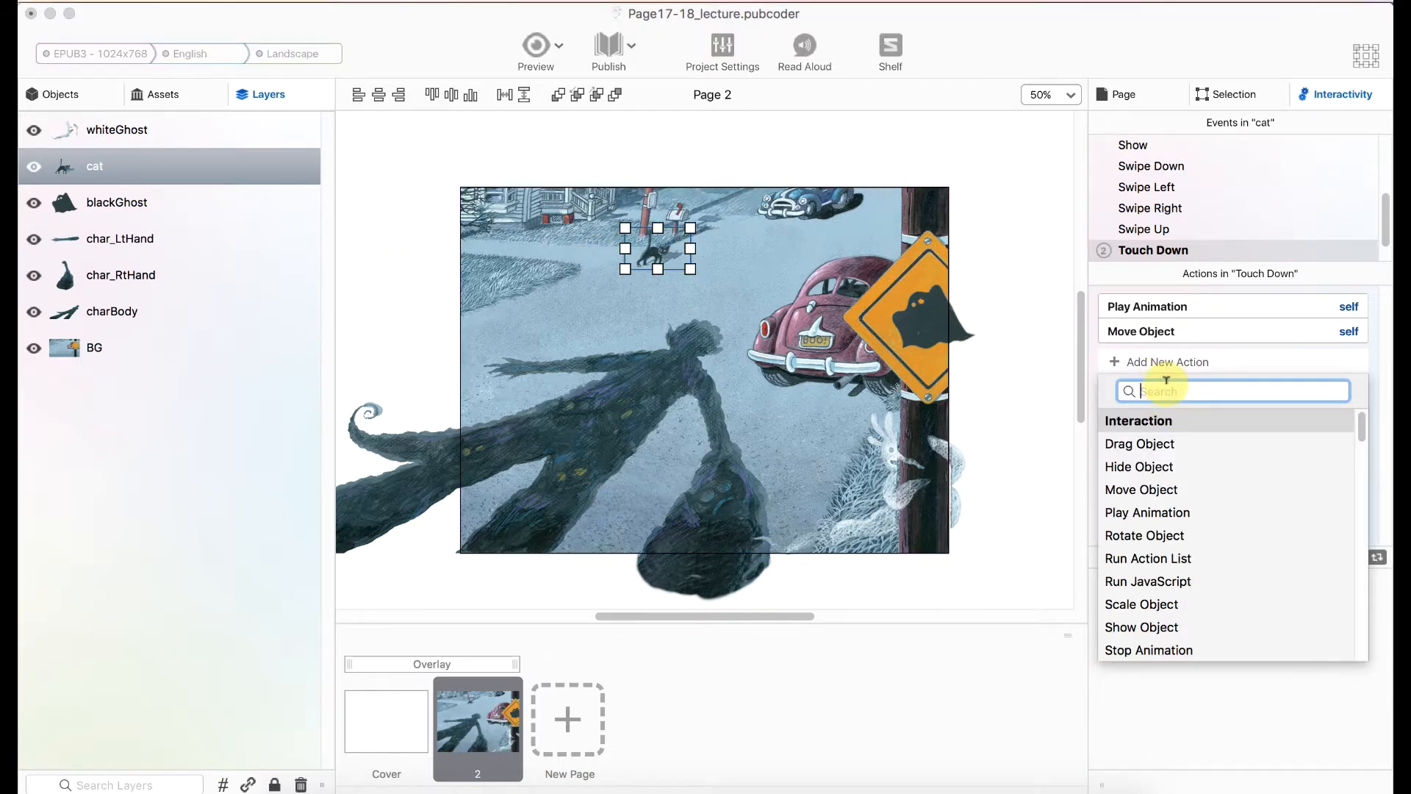
text(wait)
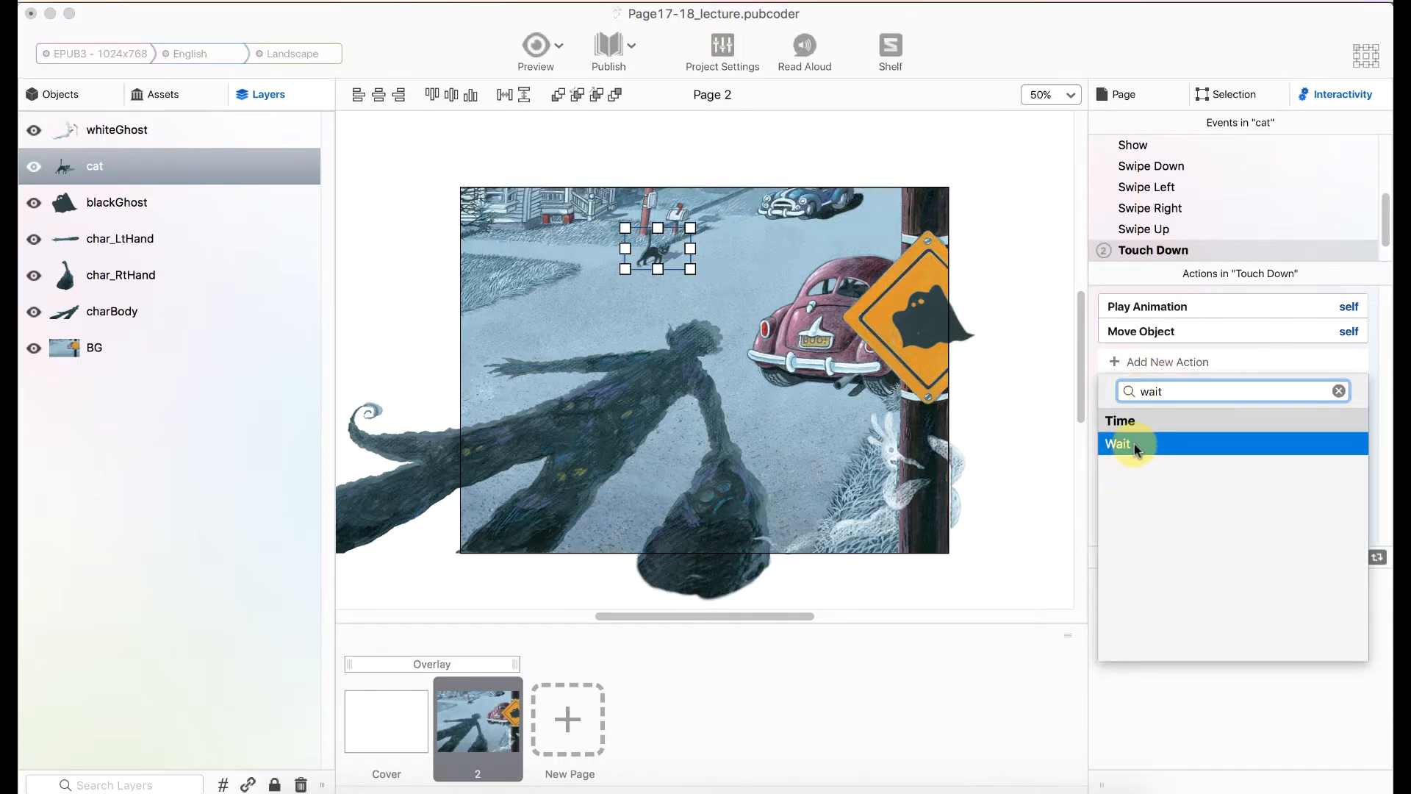
click(1176, 440)
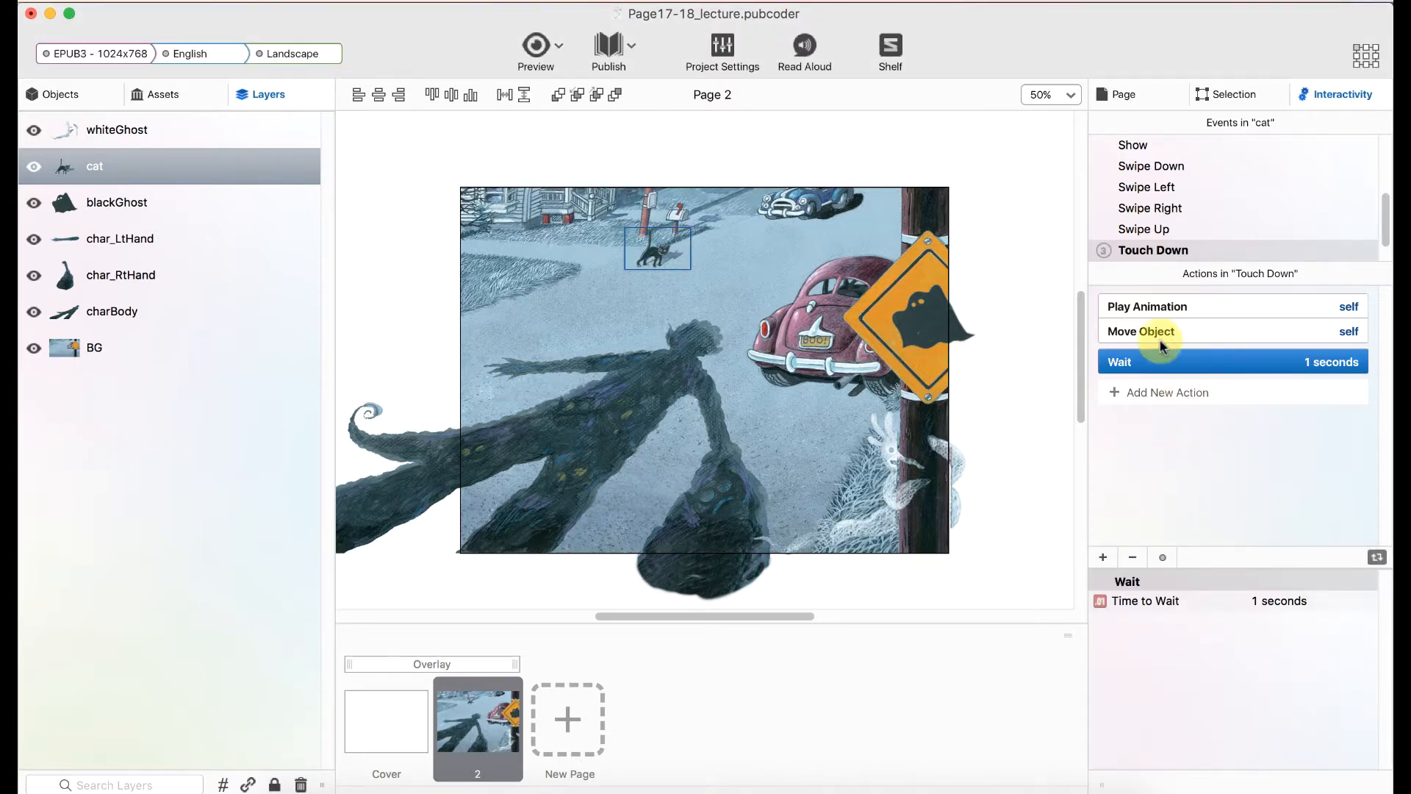
Step: Duplicate the cat's Move Object action after the Wait and set the copy's Mode to Initial Position
click(1156, 314)
click(1170, 421)
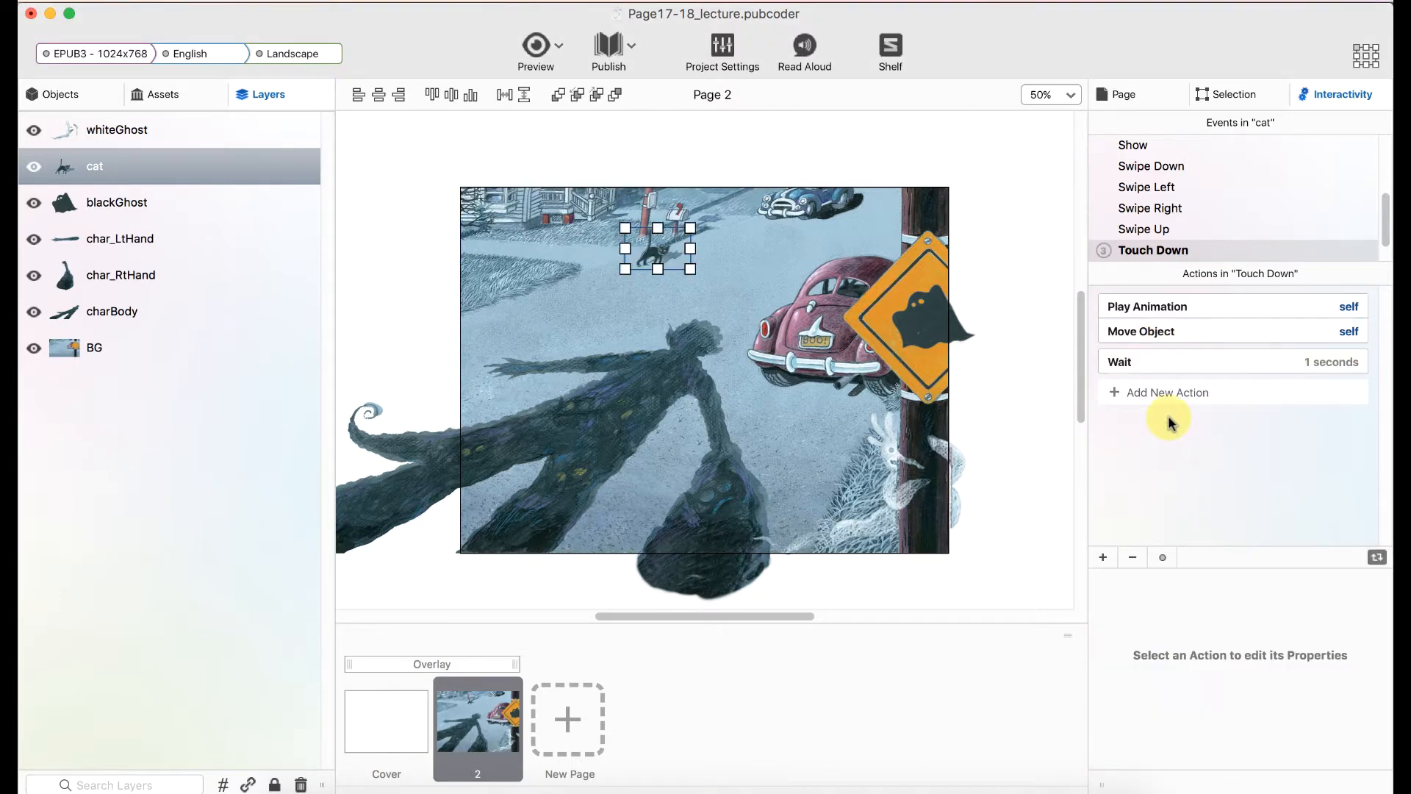
key(super+v)
key(BackSpace)
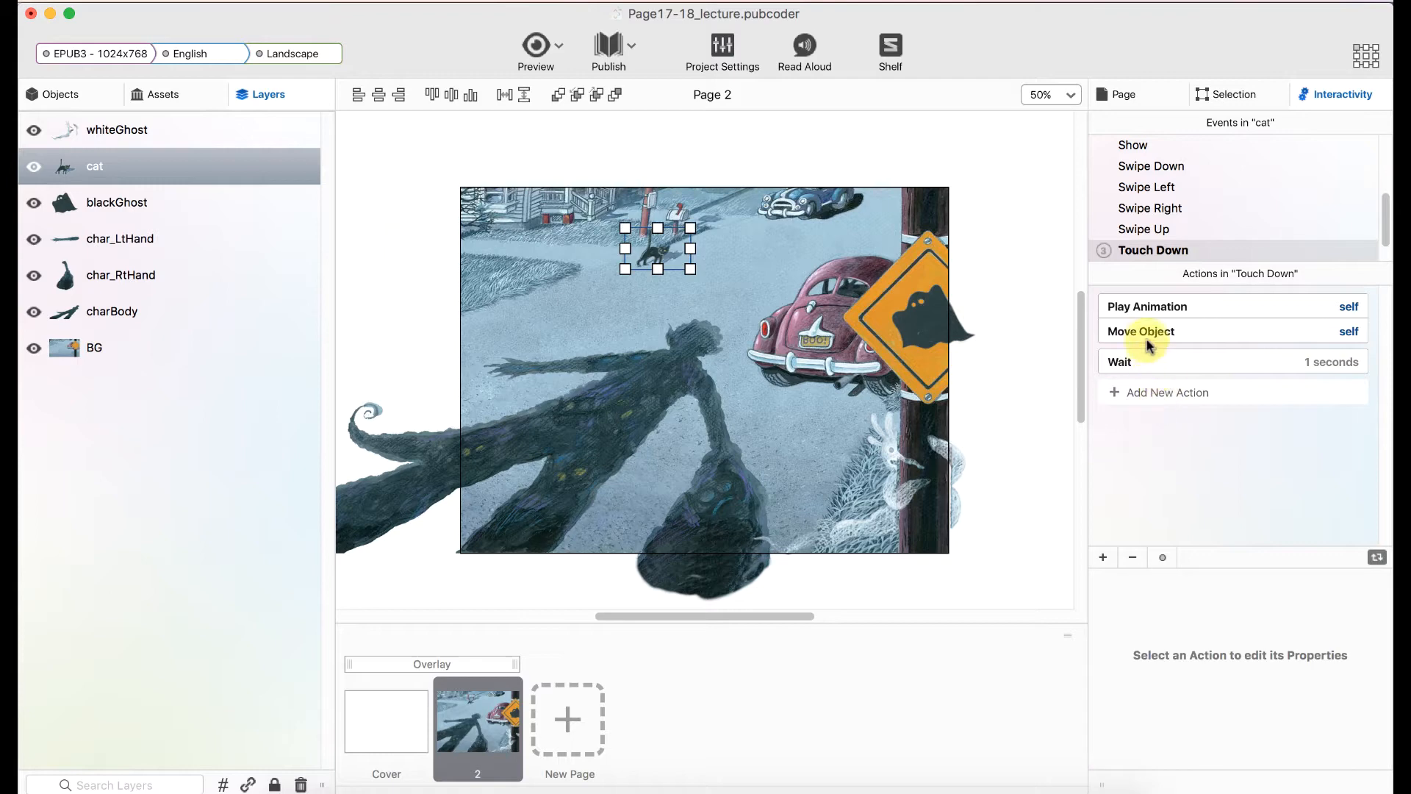
click(1124, 332)
click(1169, 448)
key(super+v)
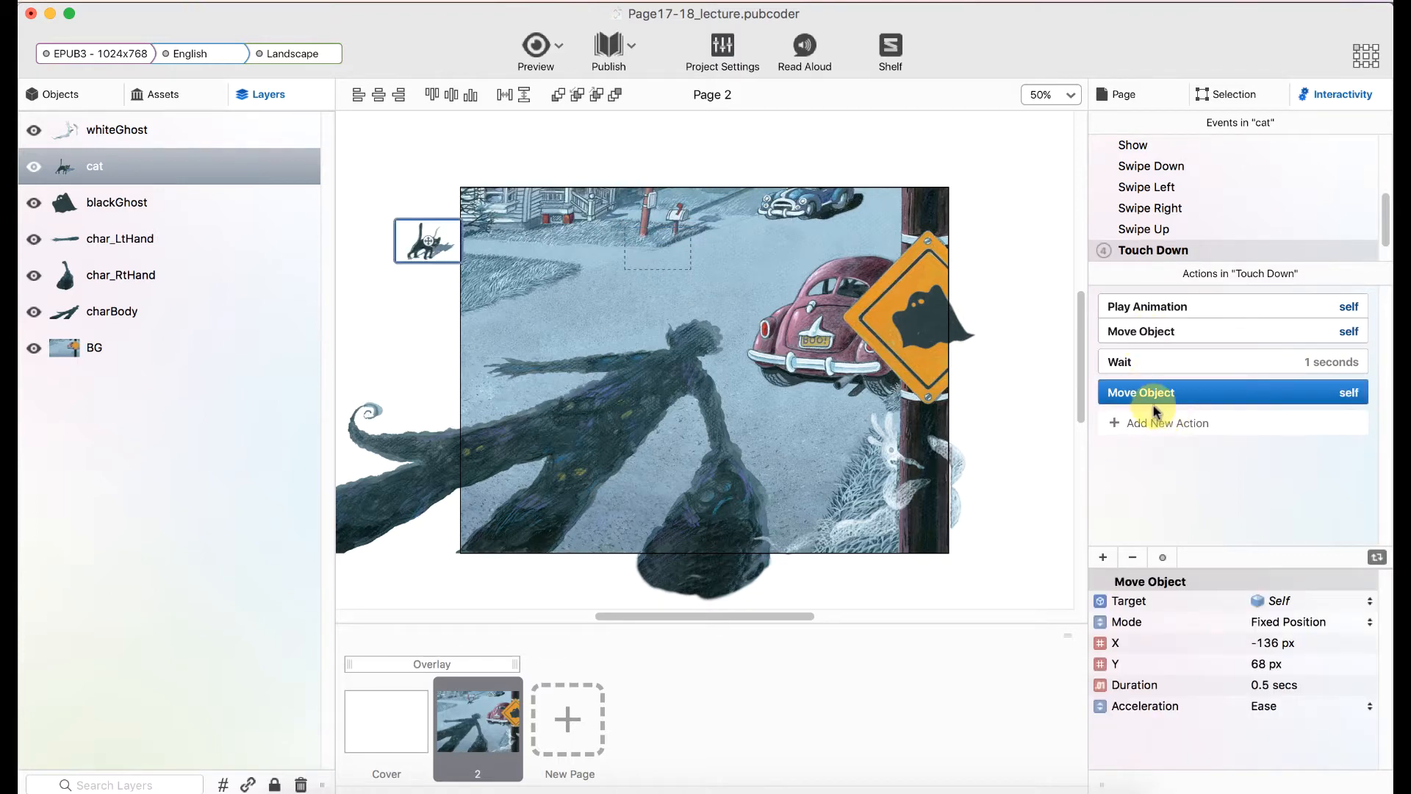
click(1290, 623)
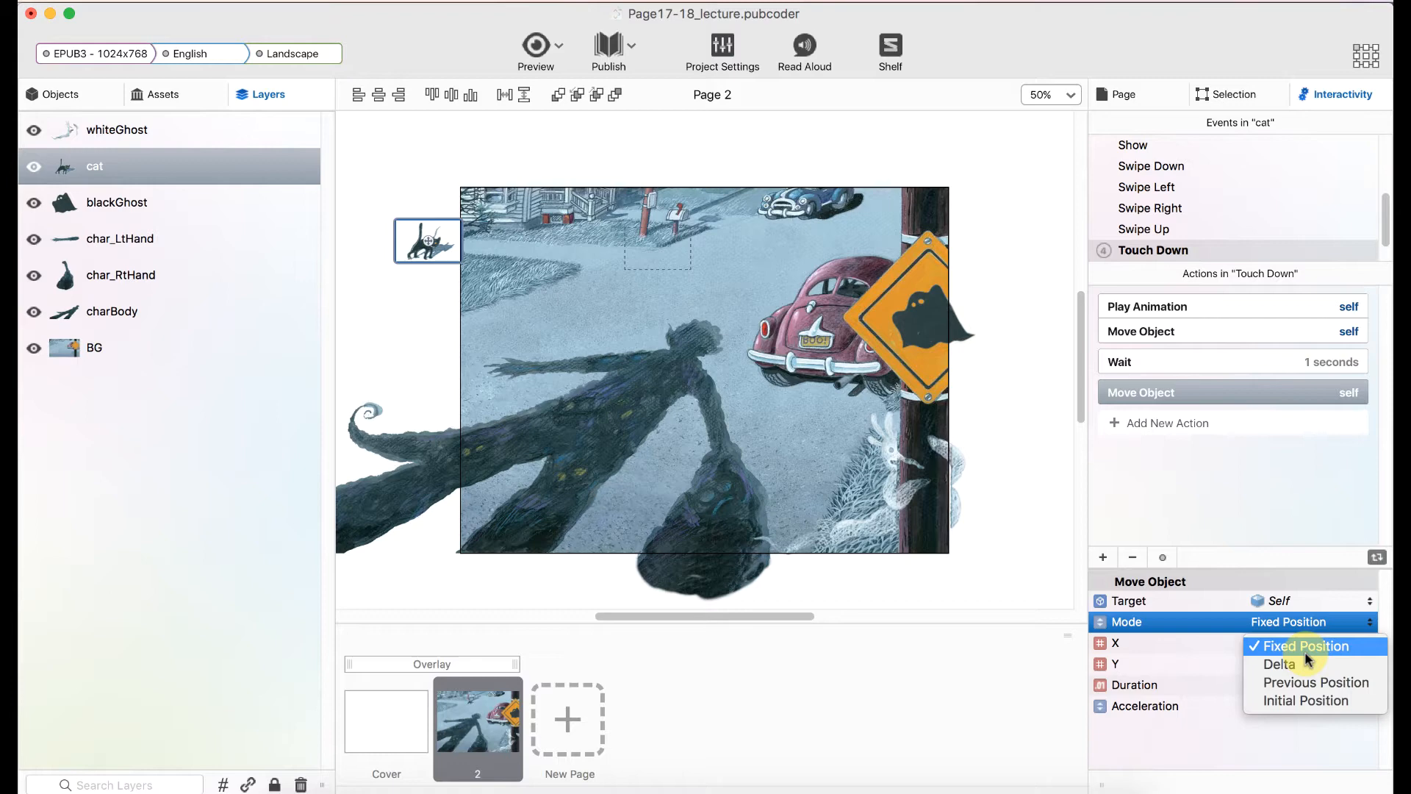
click(1307, 700)
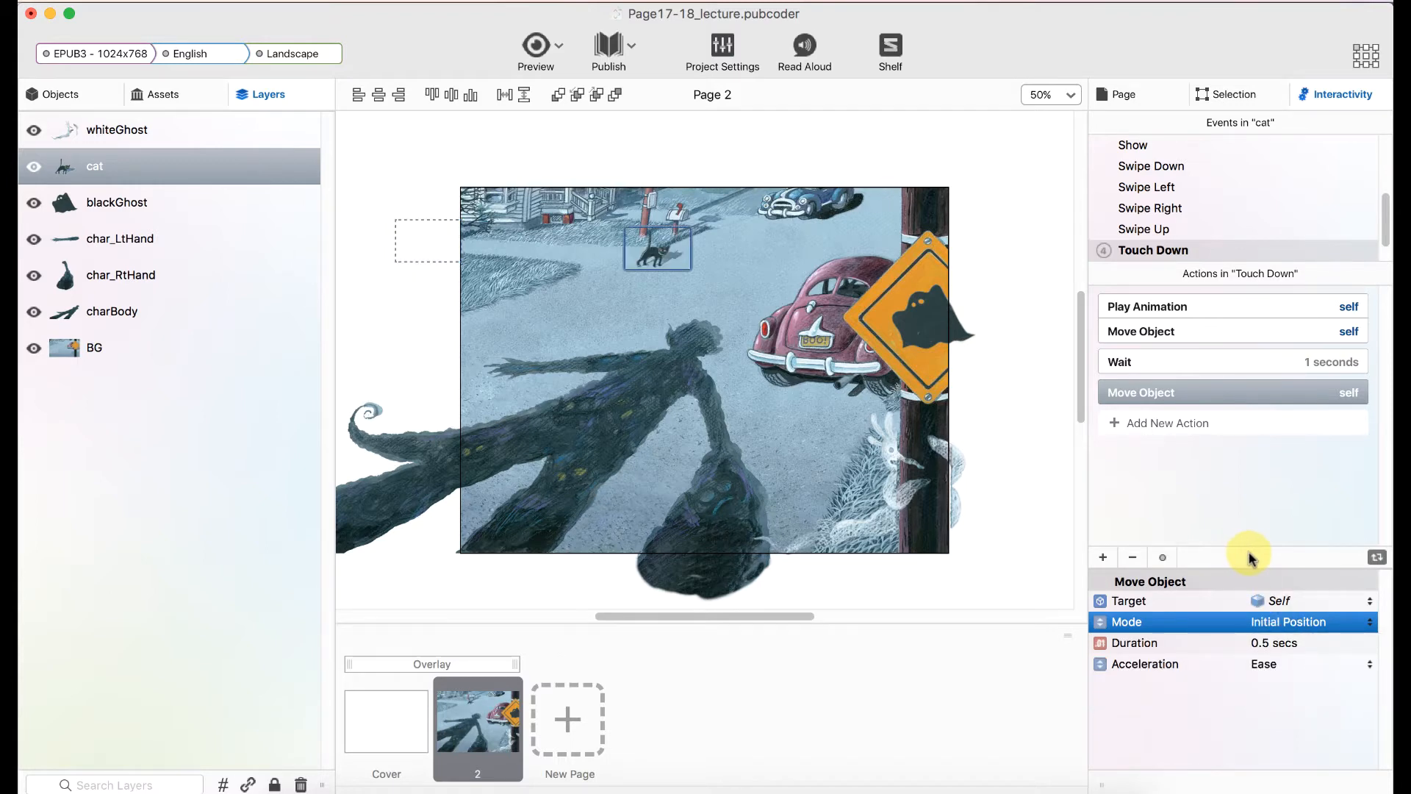
Step: Preview the page and touch the cat to test its run off the page and its return
click(536, 46)
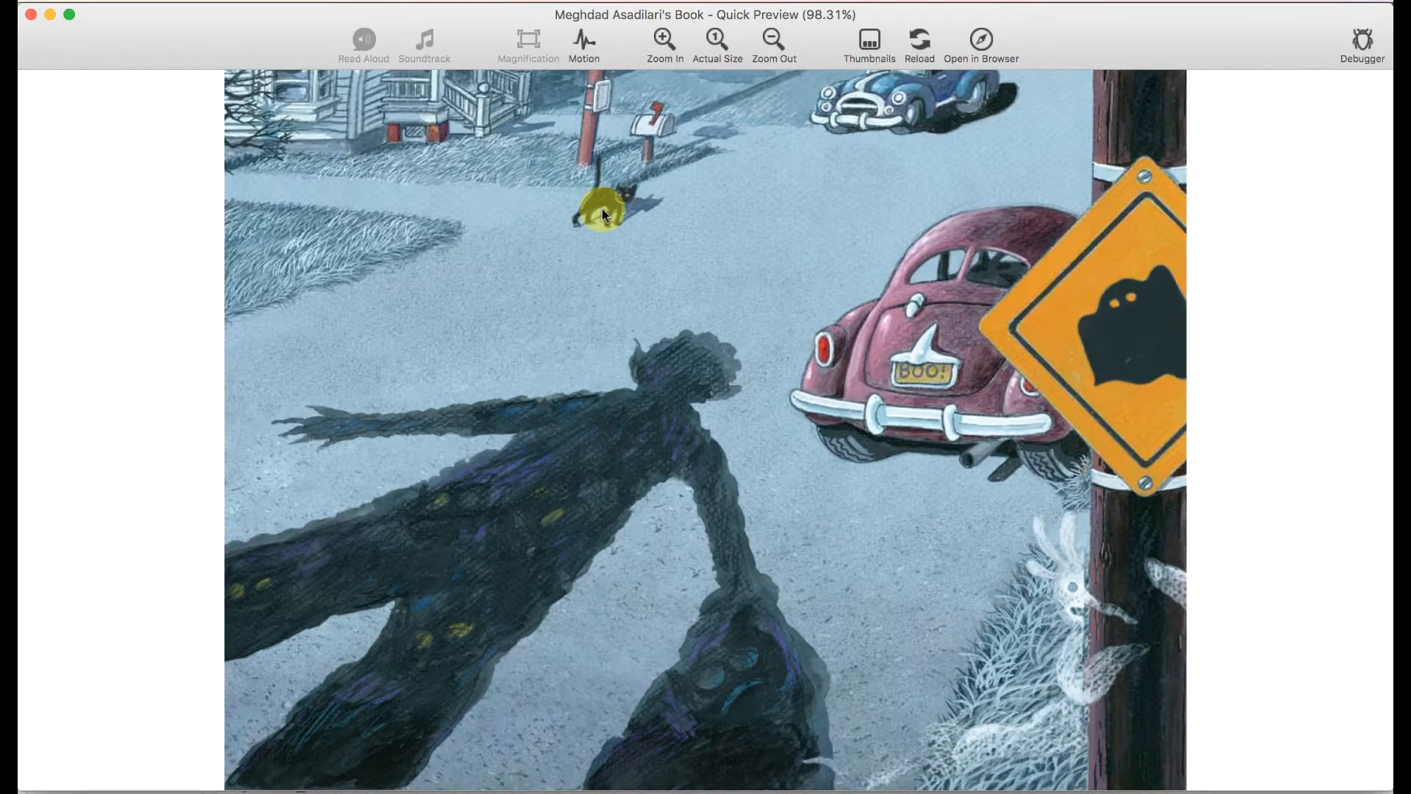
click(603, 209)
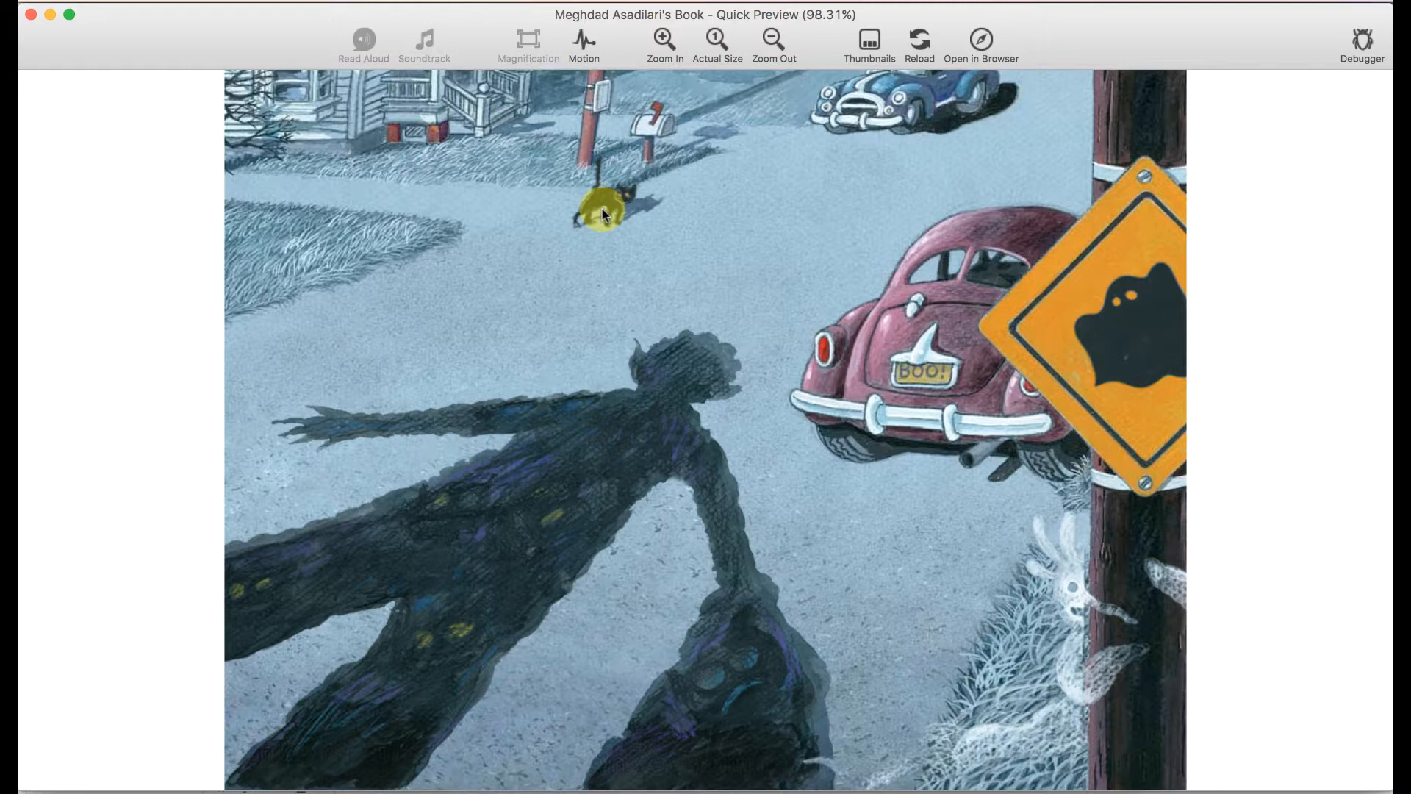
click(602, 209)
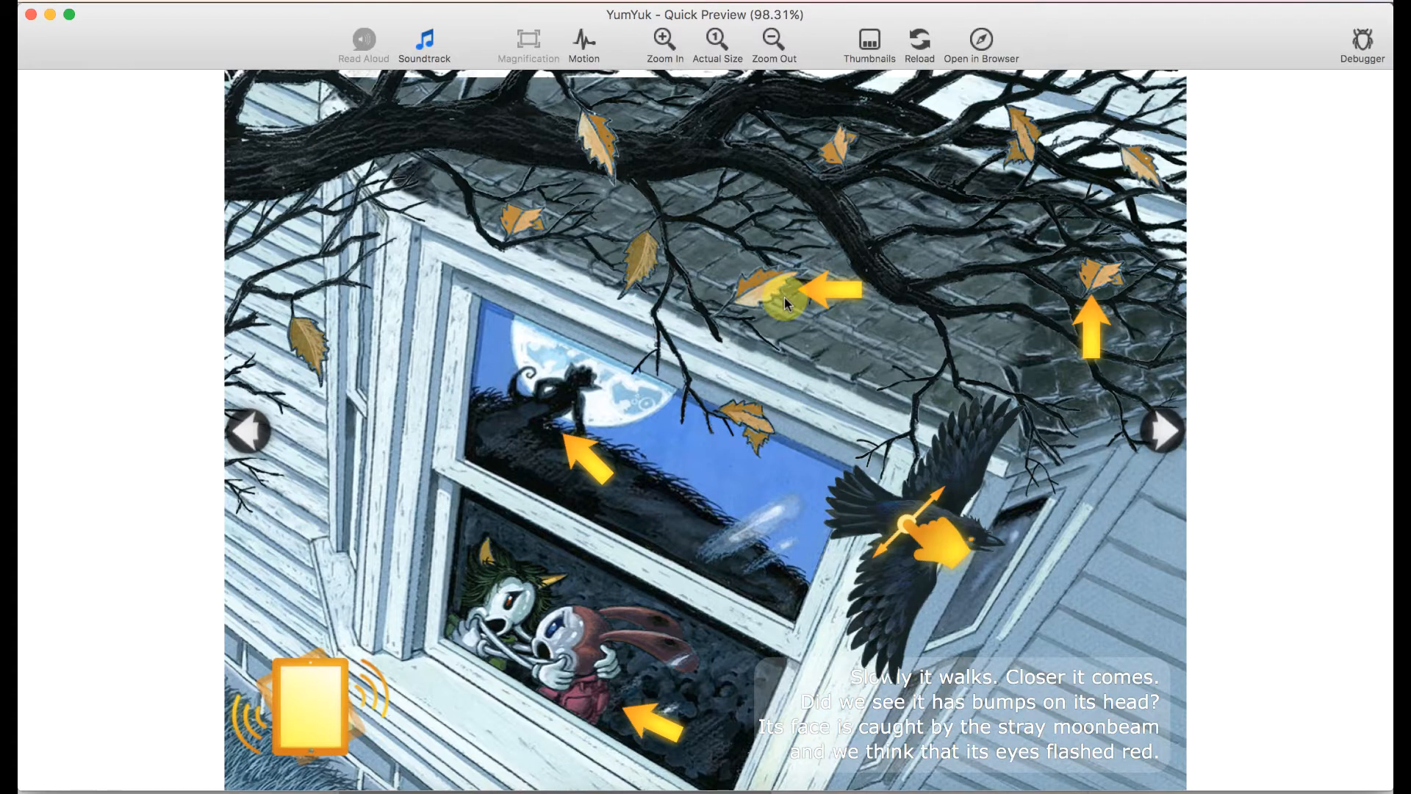
Step: Touch each leaf on the tree branches in the YumYuk book preview to test the falling-leaf interactions
click(603, 151)
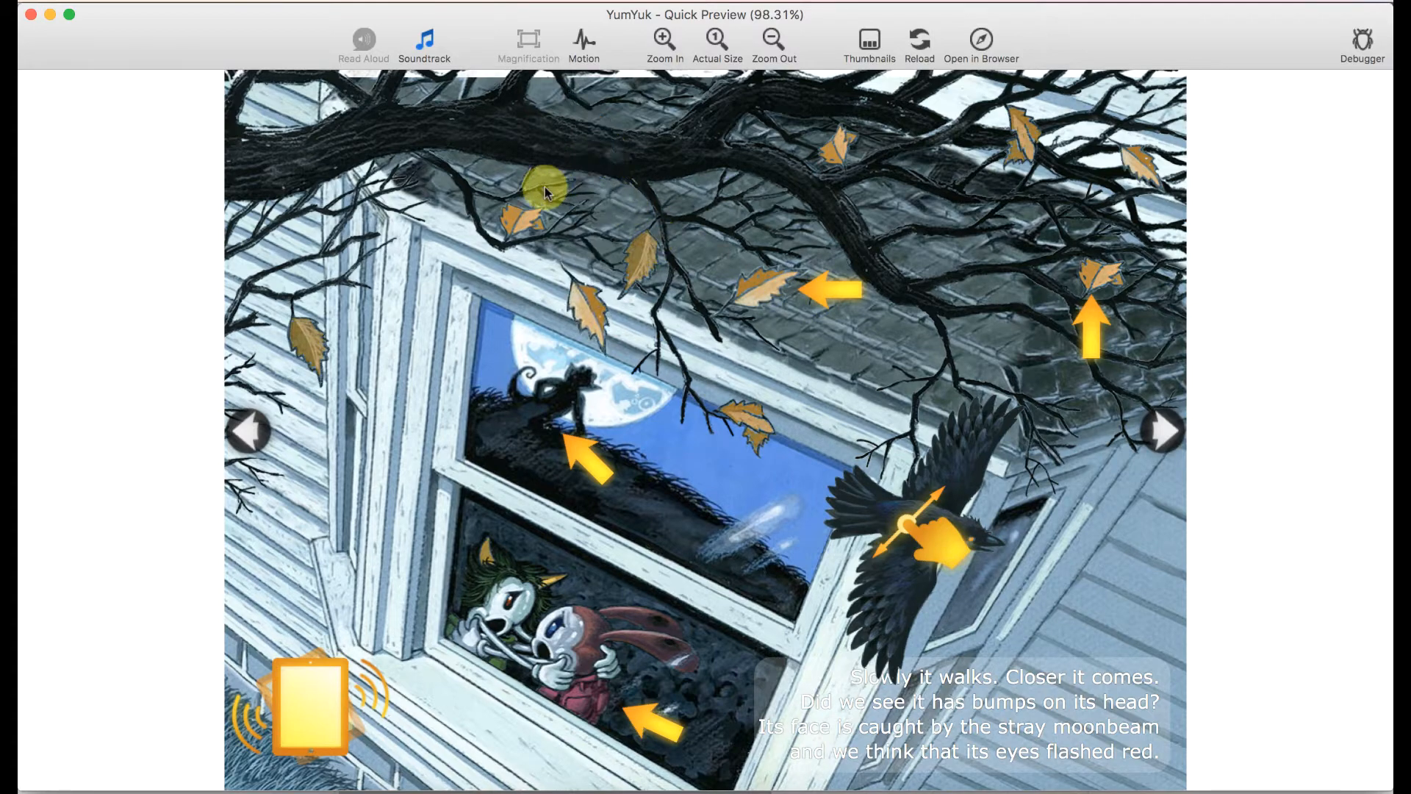
click(527, 217)
click(638, 252)
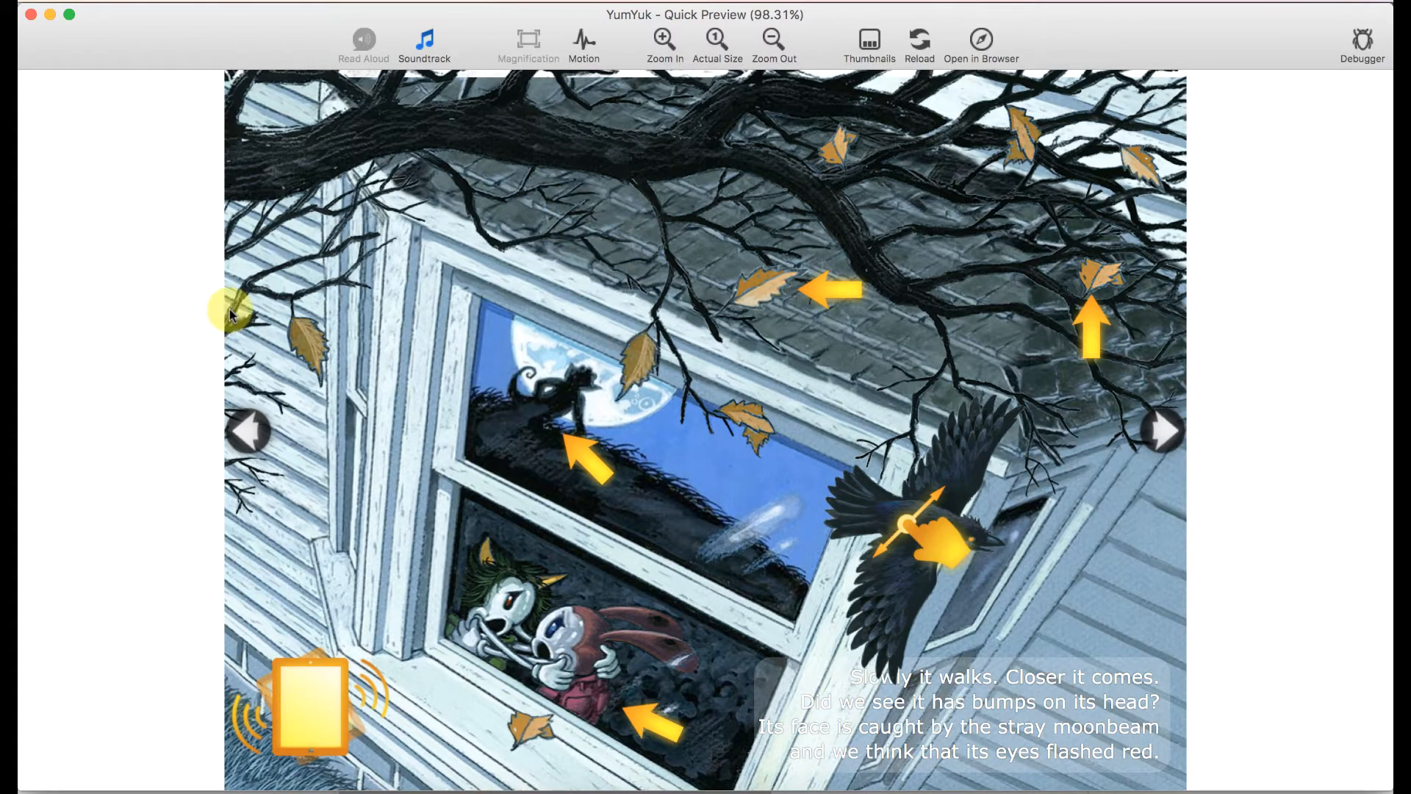
click(305, 326)
click(838, 145)
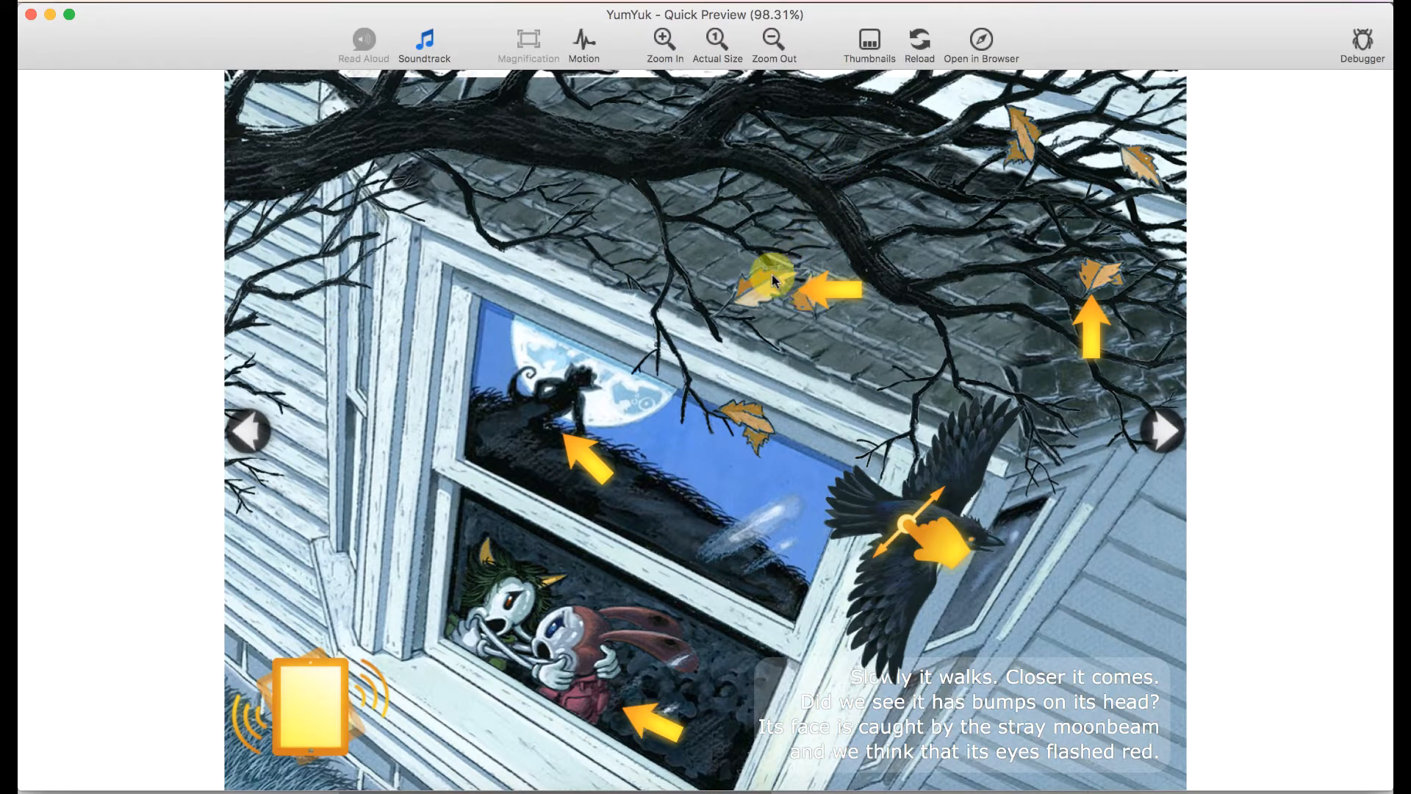
click(772, 276)
click(1017, 138)
click(1137, 163)
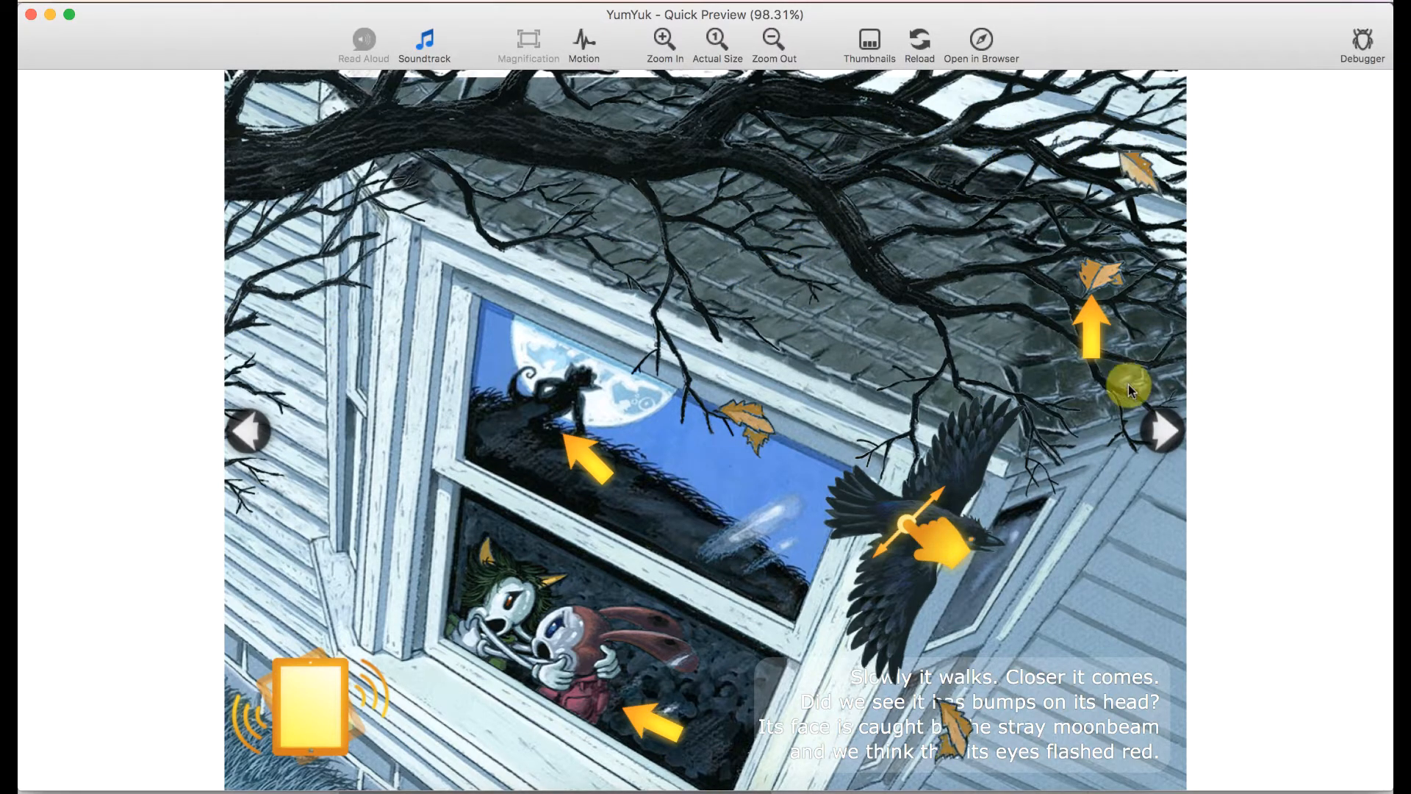
click(1089, 280)
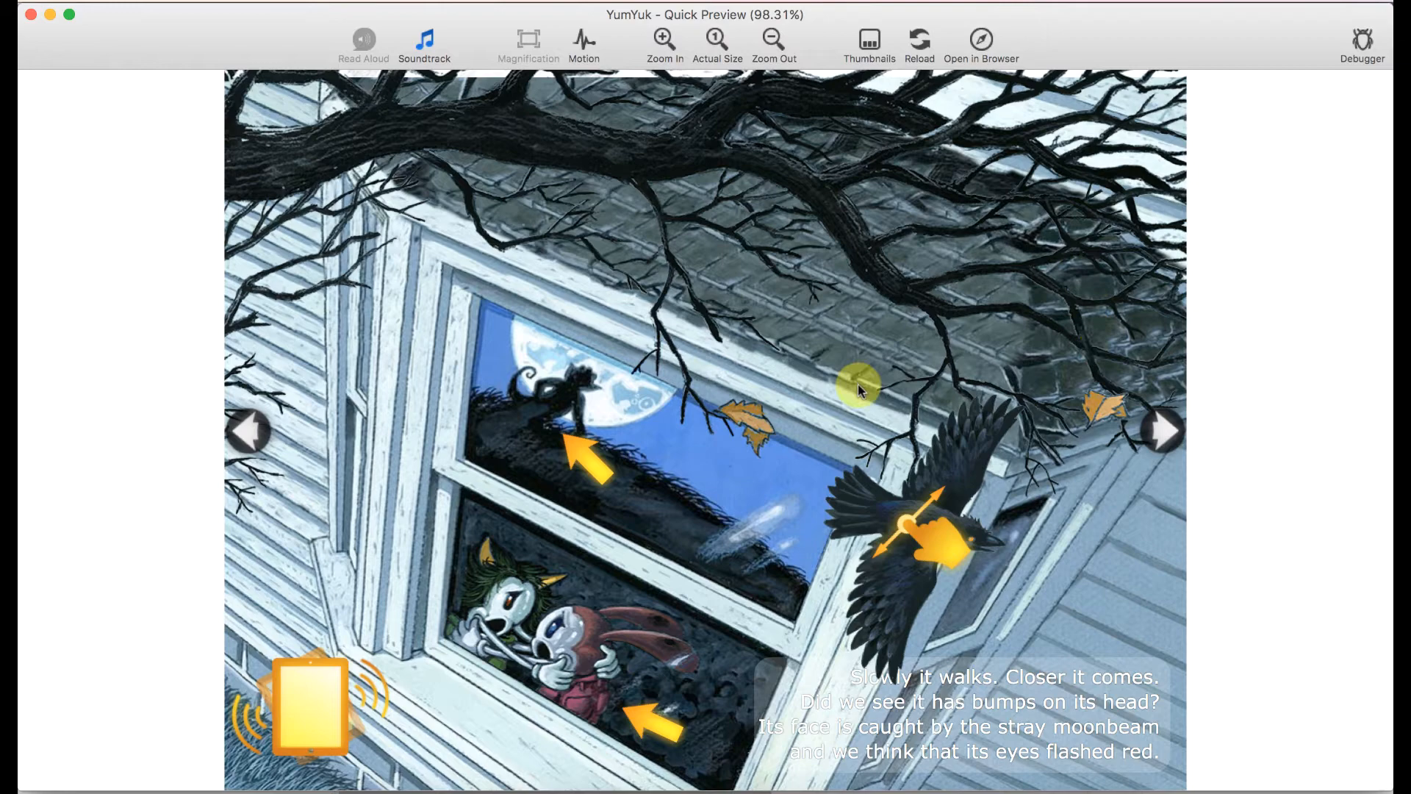
click(759, 422)
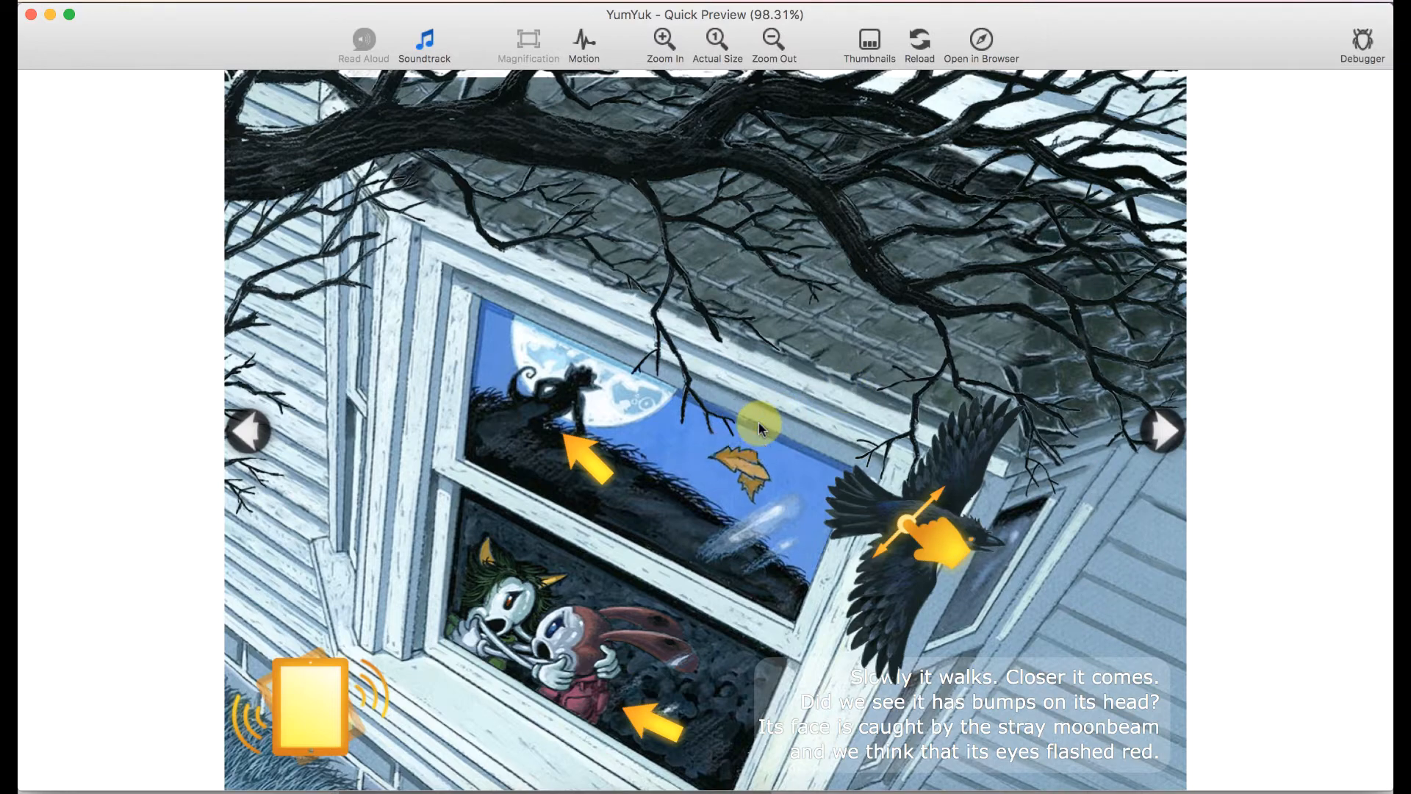
Step: Test the silhouette on the hill and the two characters in the window by touch, with the system volume raised
click(549, 403)
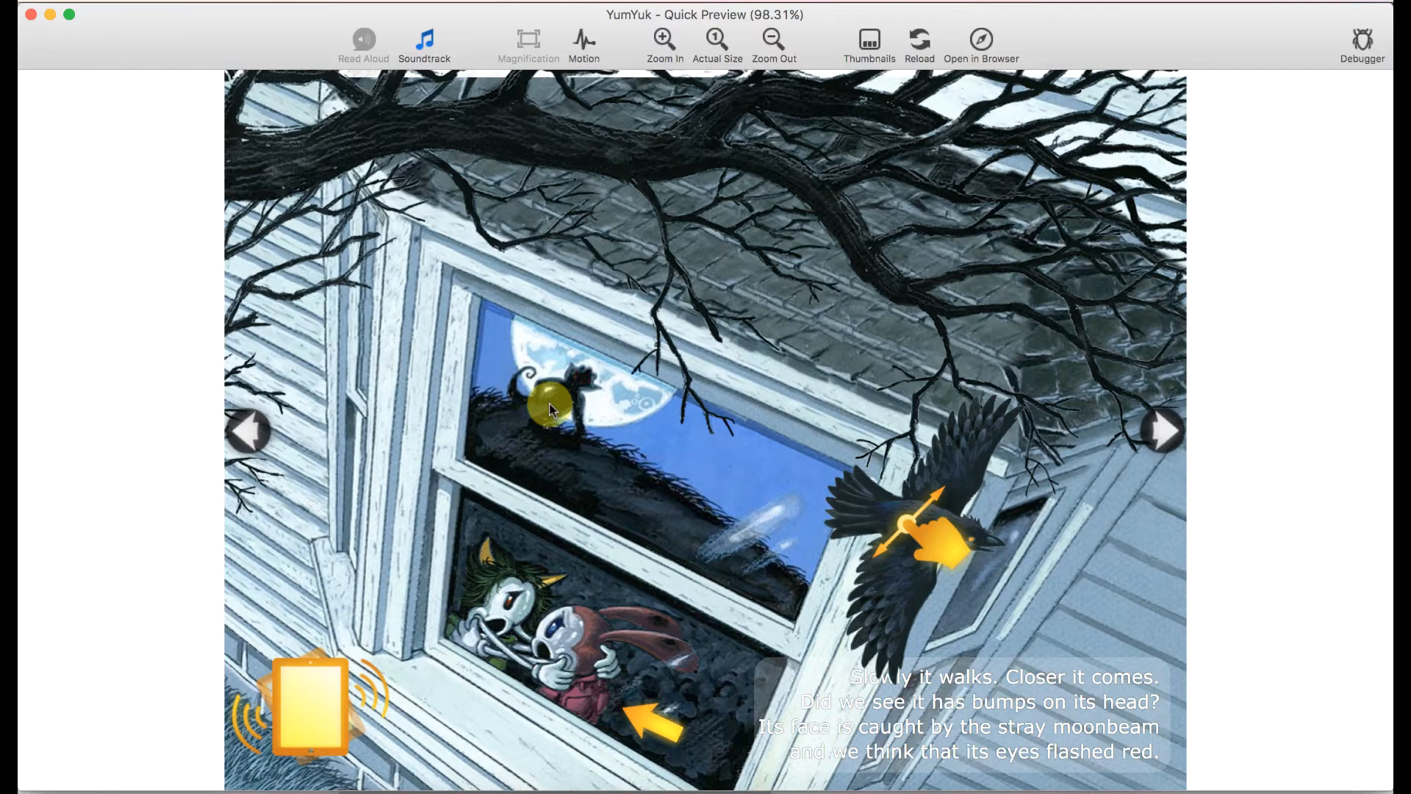
click(542, 655)
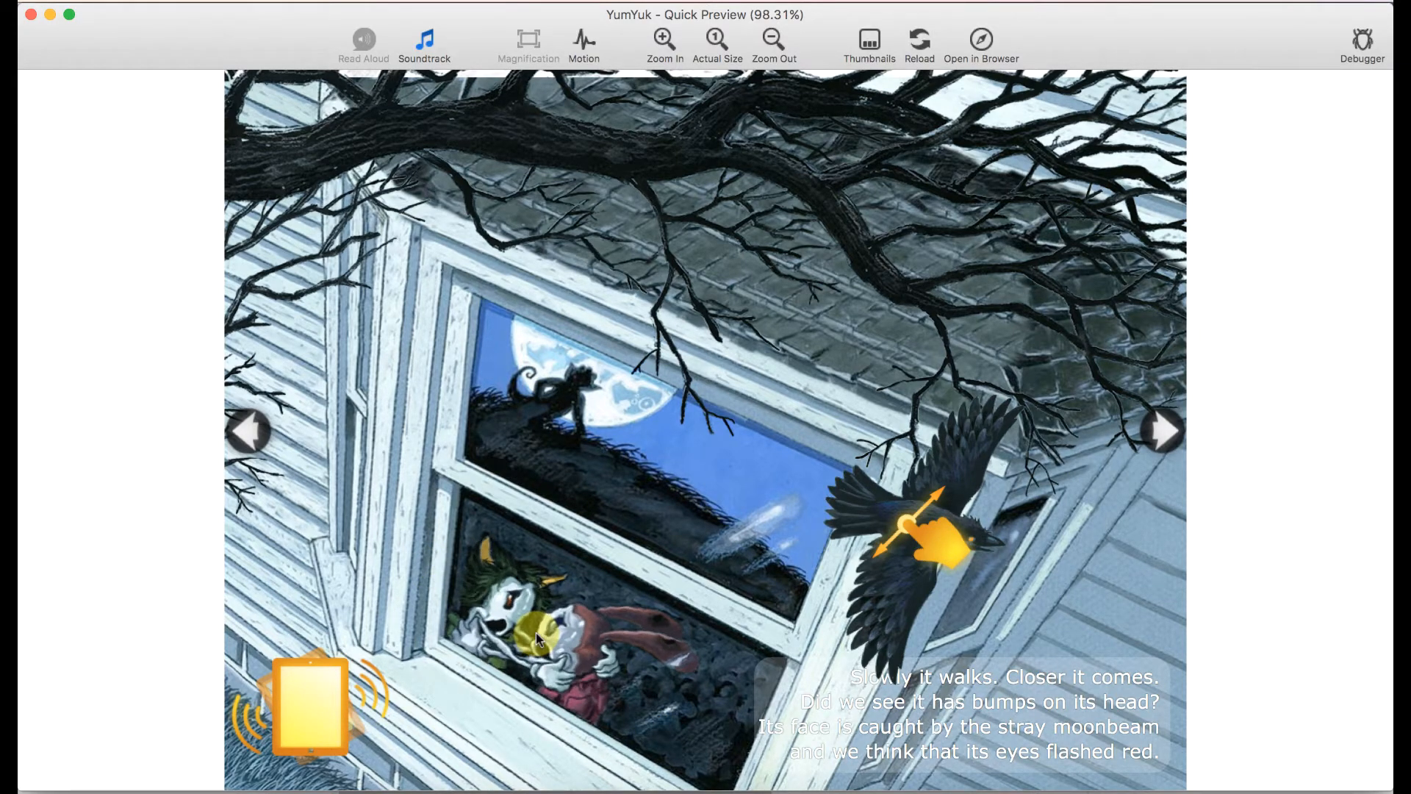
key(XF86AudioRaiseVolume)
key(XF86AudioRaiseVolume)
key(XF86AudioRaiseVolume)
key(XF86AudioRaiseVolume)
key(XF86AudioRaiseVolume)
key(XF86AudioRaiseVolume)
key(XF86AudioRaiseVolume)
key(XF86AudioRaiseVolume)
key(XF86AudioRaiseVolume)
key(XF86AudioRaiseVolume)
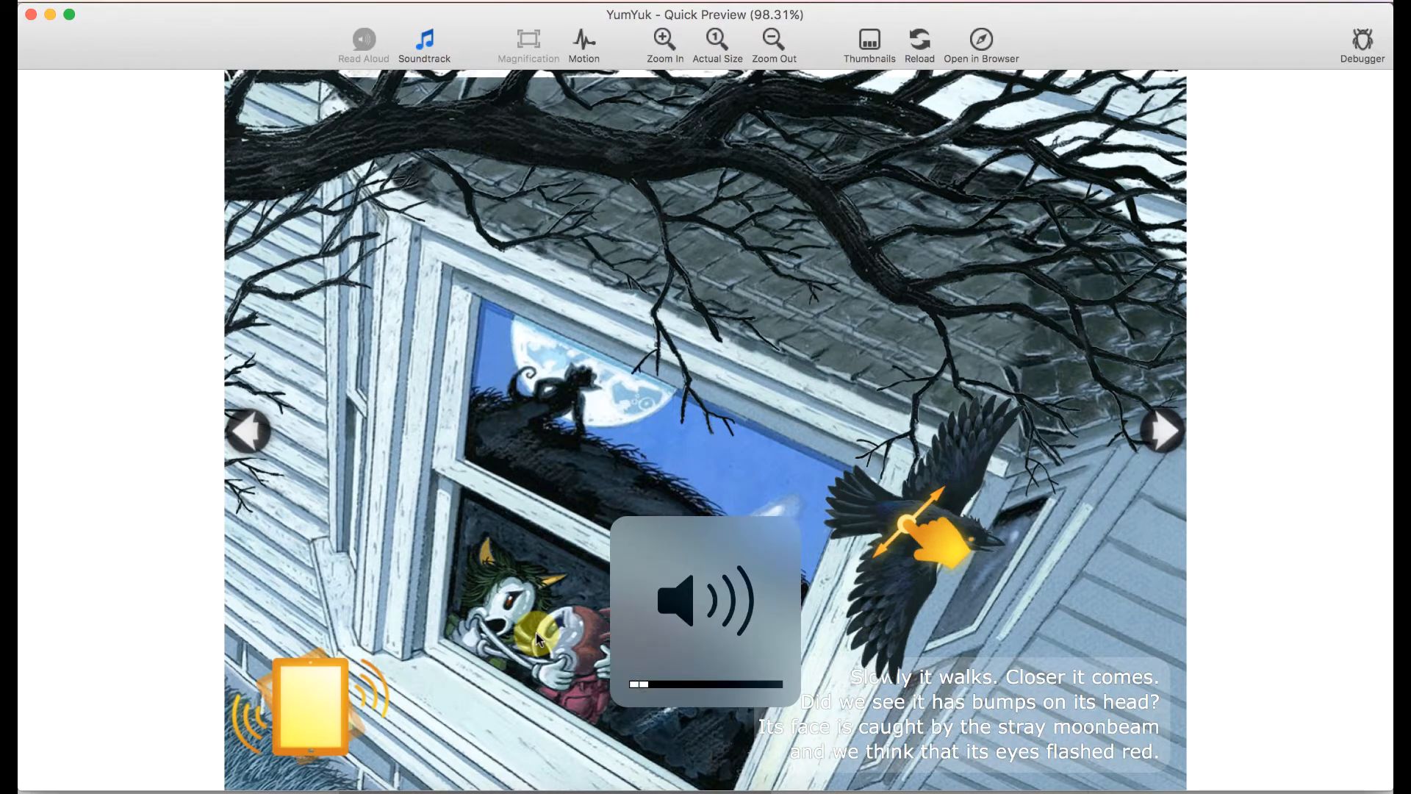
key(XF86AudioRaiseVolume)
key(XF86AudioRaiseVolume)
key(XF86AudioRaiseVolume)
click(561, 407)
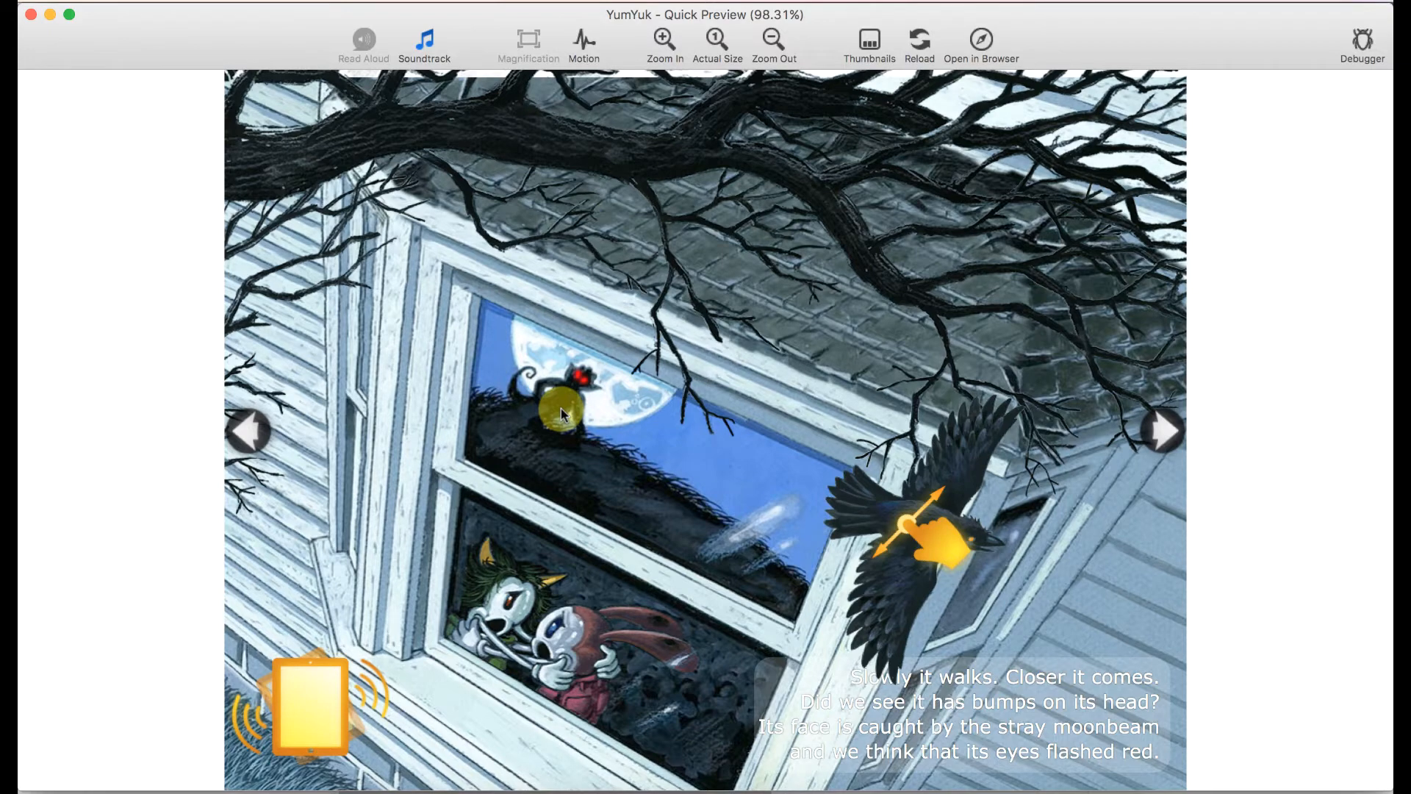
click(574, 606)
click(666, 608)
Step: Lower the system volume
key(XF86AudioLowerVolume)
key(XF86AudioLowerVolume)
key(XF86AudioLowerVolume)
key(XF86AudioLowerVolume)
key(XF86AudioLowerVolume)
key(XF86AudioLowerVolume)
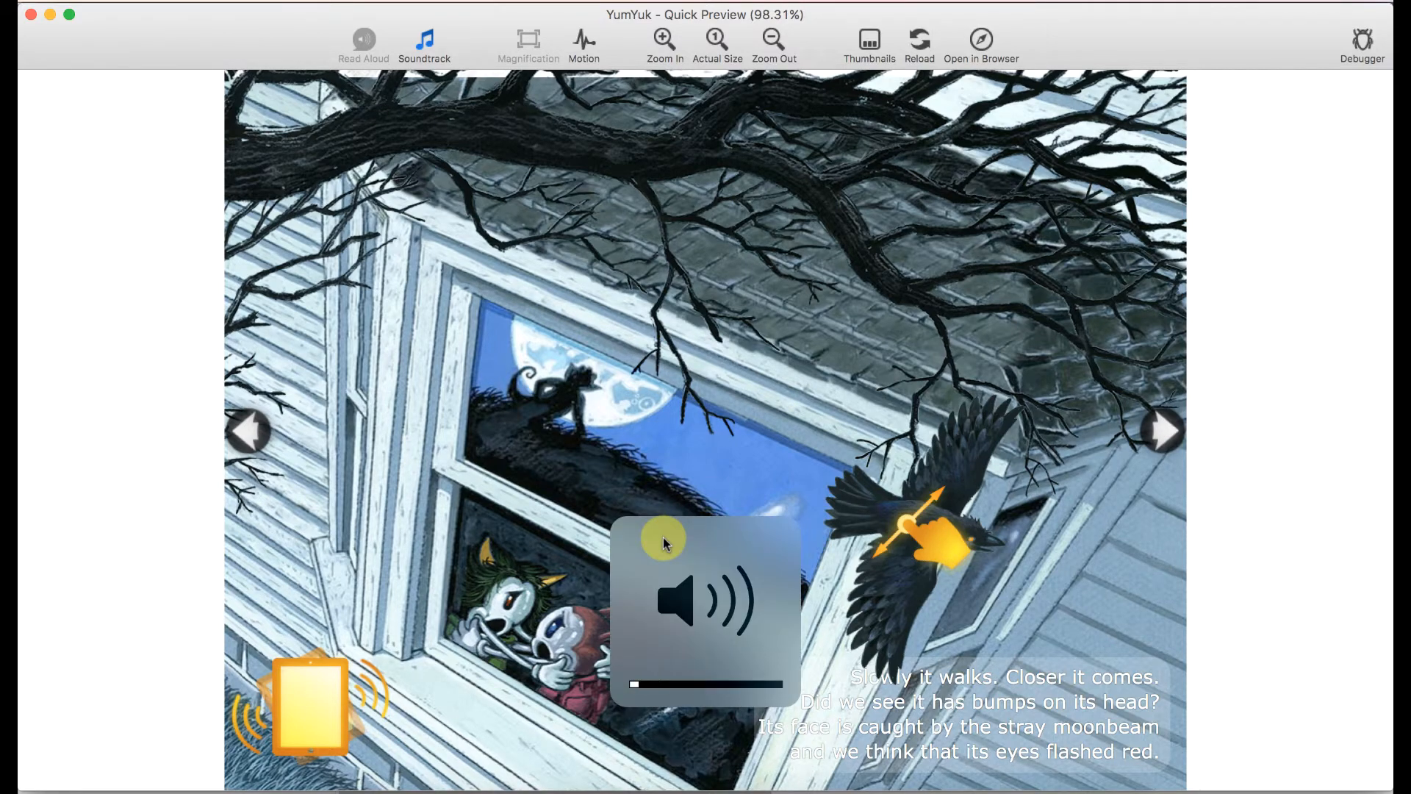
key(XF86AudioLowerVolume)
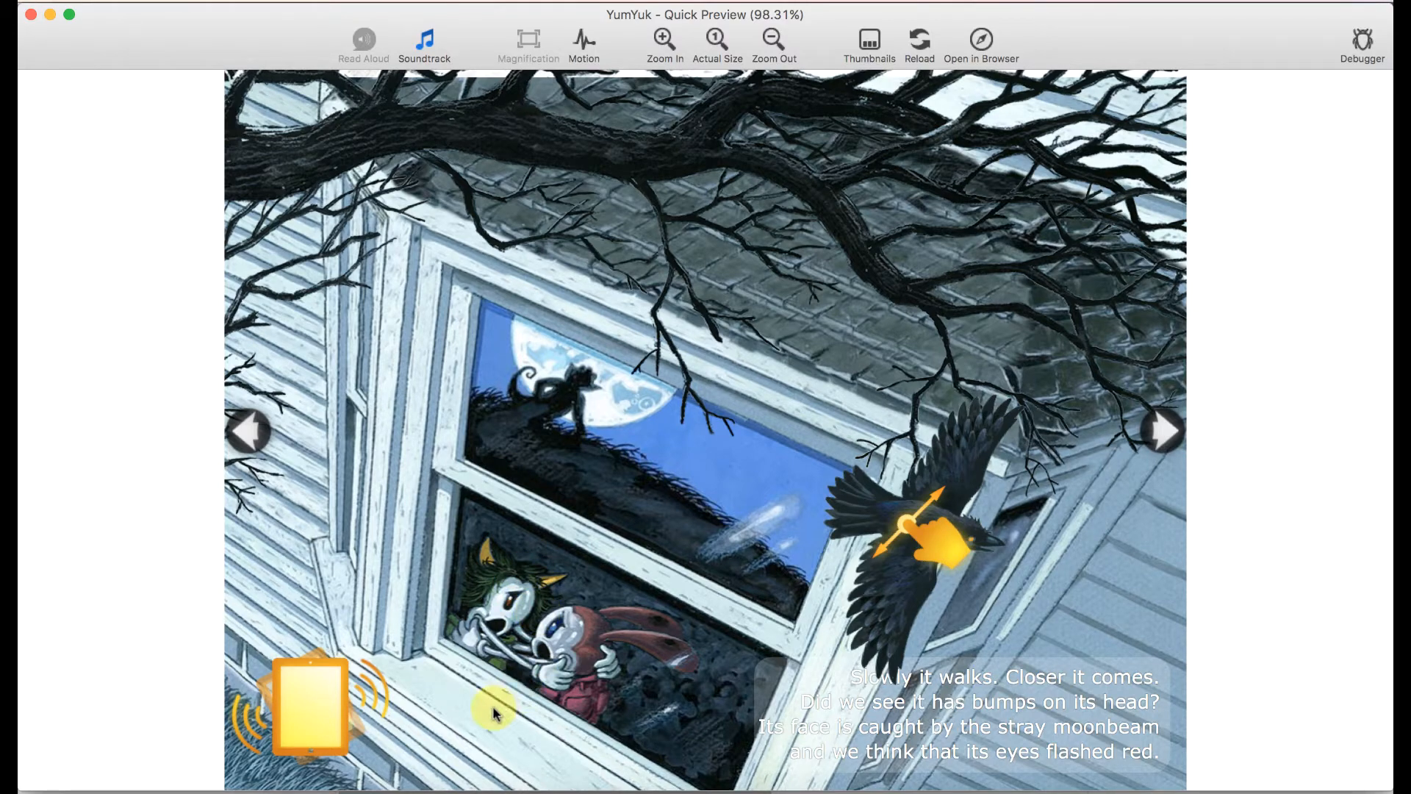
Step: Switch to Finder and open the charsShake_comp folder inside the Page15-16 Seq folder
click(291, 791)
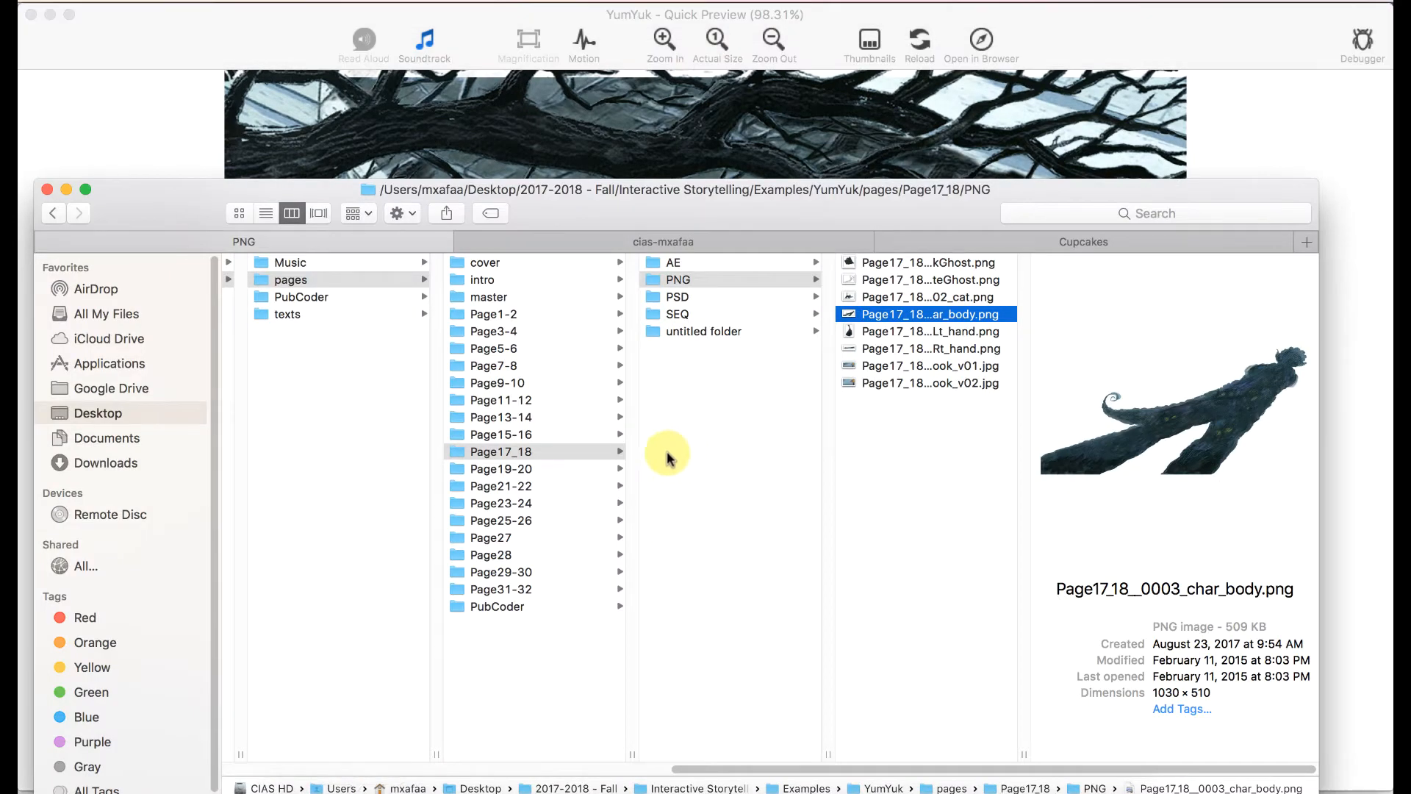
click(511, 436)
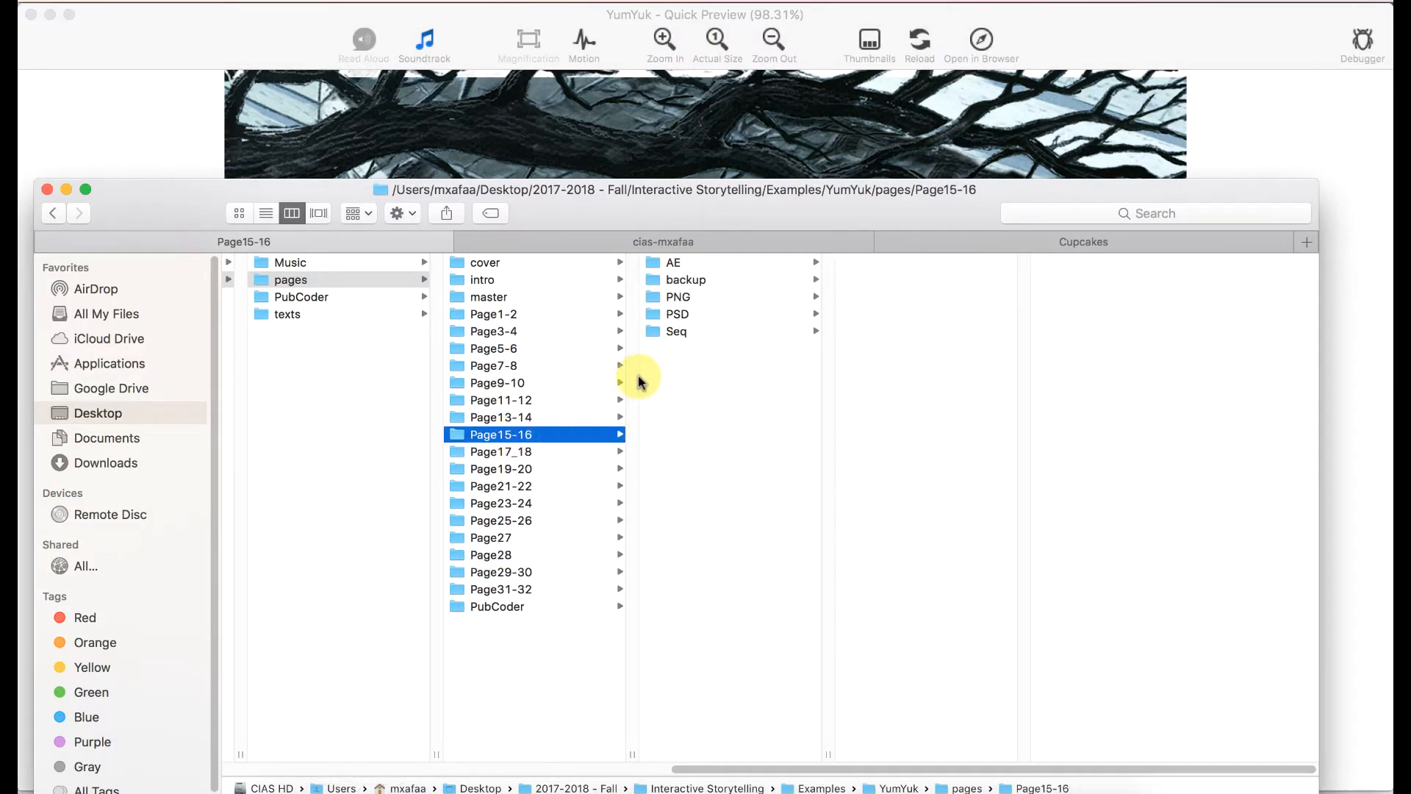
click(684, 331)
click(904, 262)
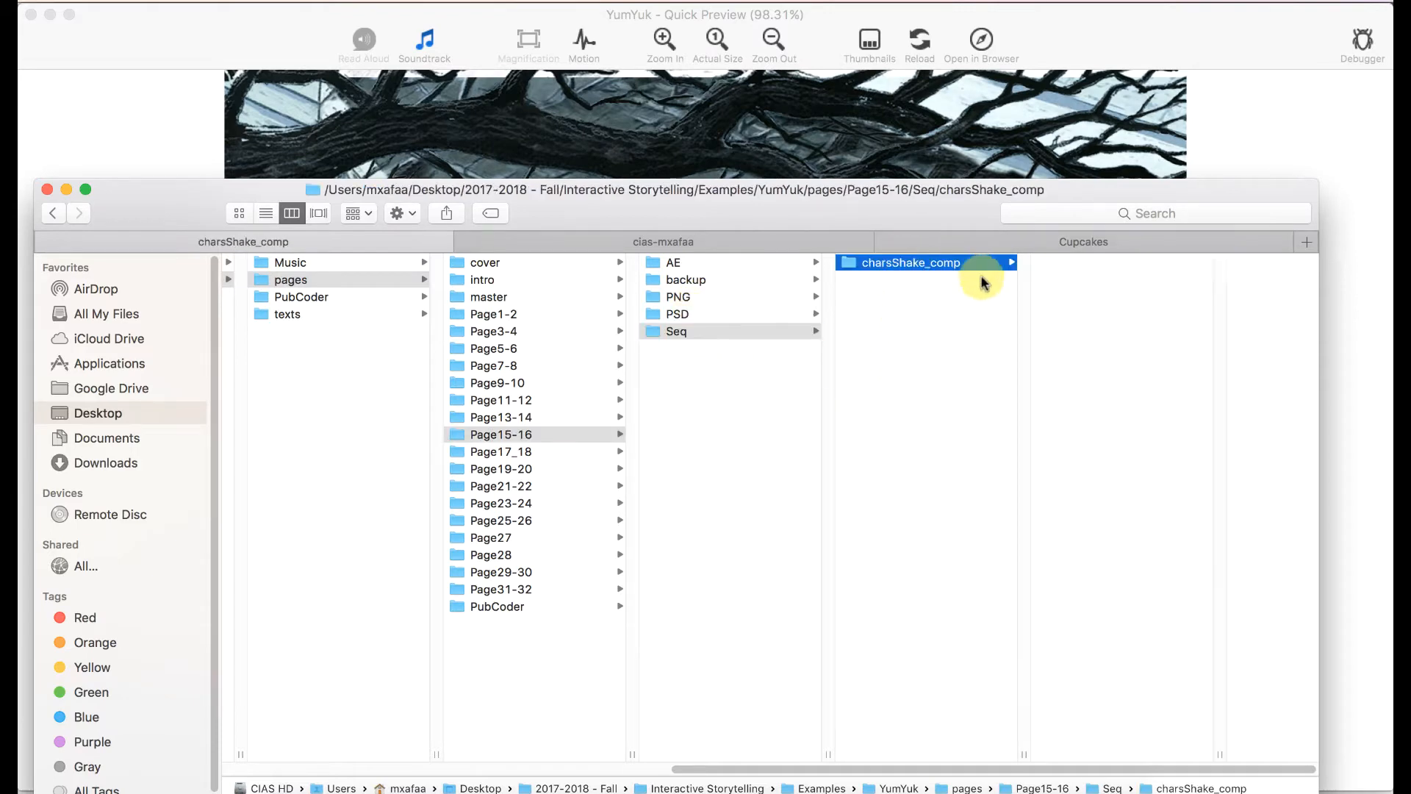
Step: Open the Page15-16 PNG folder and view the leaf_01 to leaf_04 images in turn
click(1093, 584)
click(704, 298)
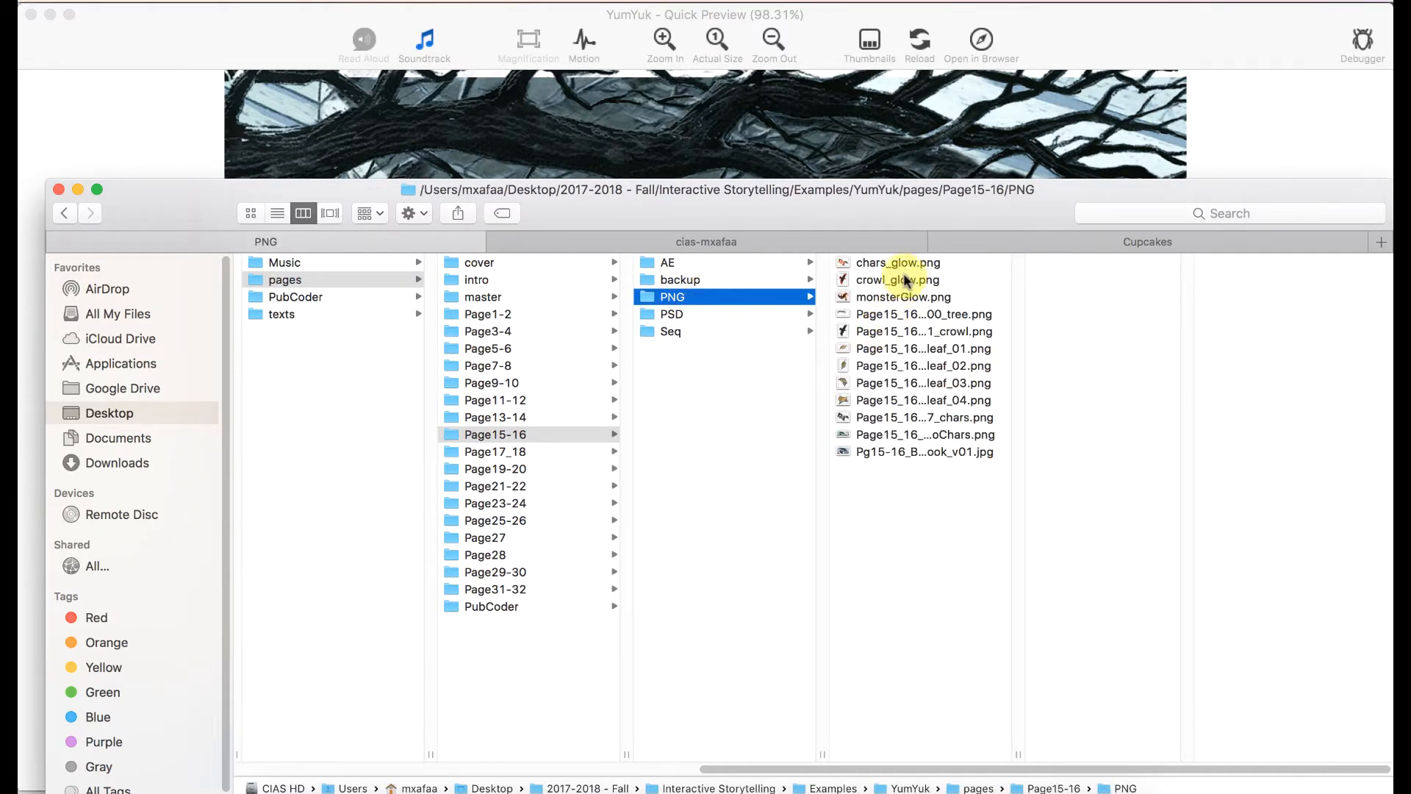
click(897, 400)
click(892, 382)
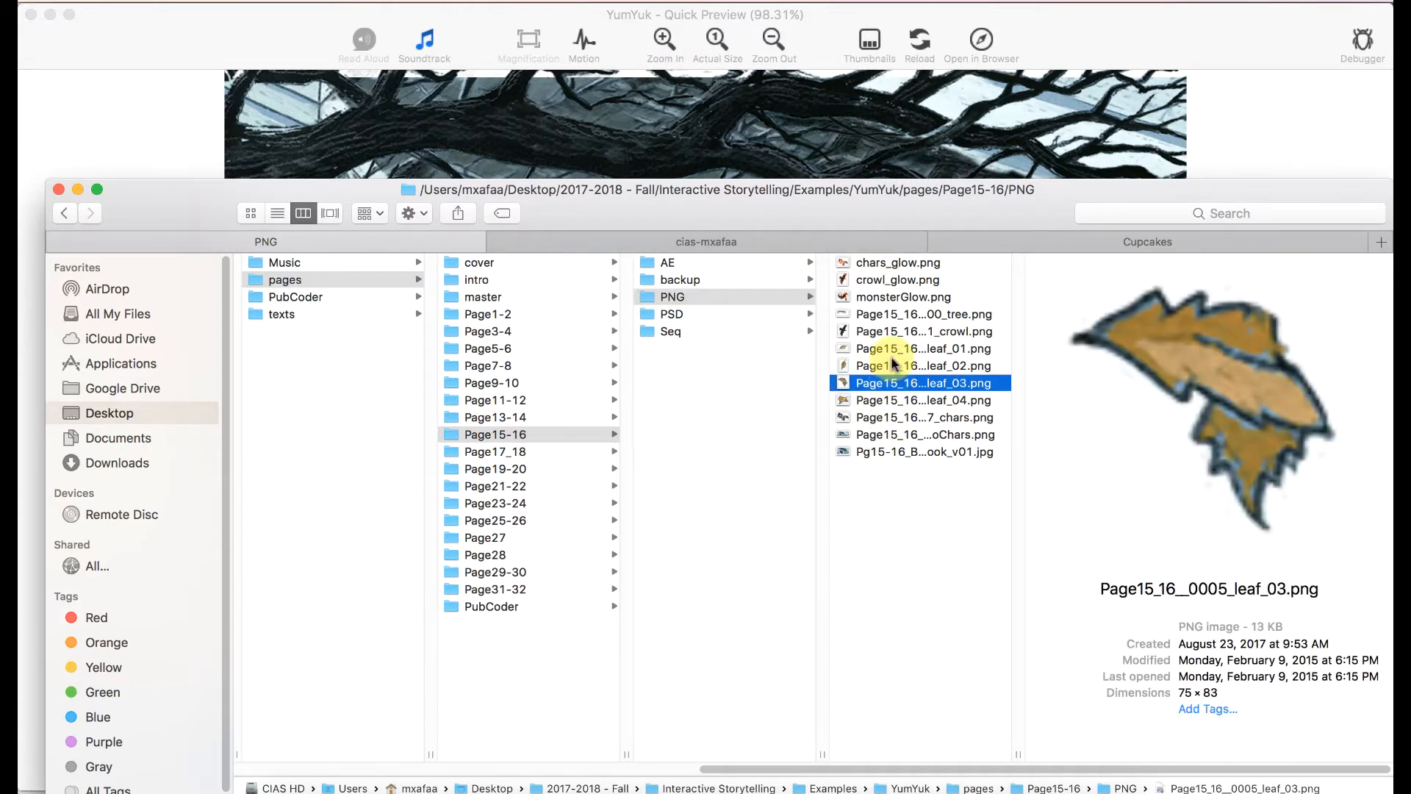
click(892, 349)
click(893, 365)
click(892, 383)
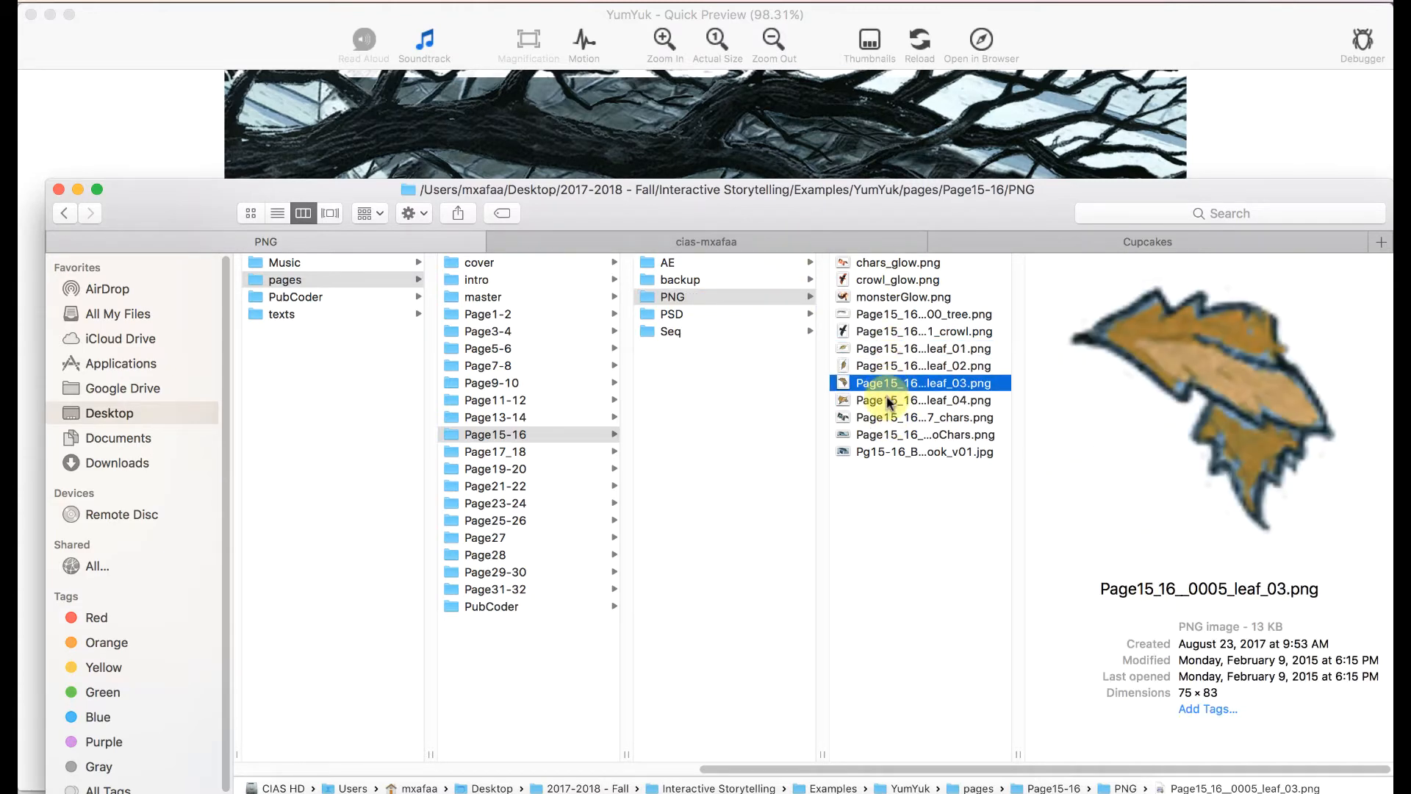
click(886, 401)
Step: Switch back to the YumYuk Quick Preview and close it to return to Page15_16 in PubCoder
click(217, 183)
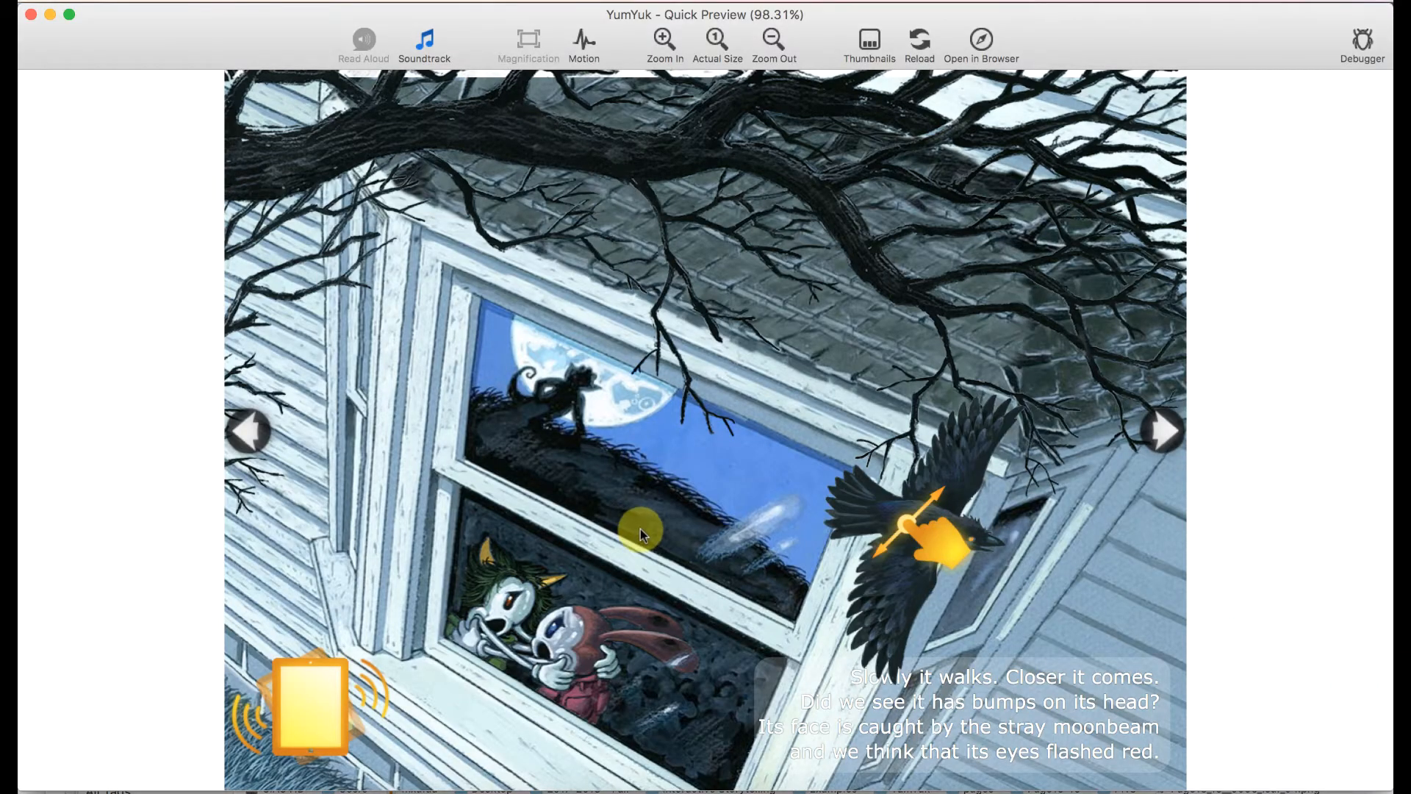
click(33, 16)
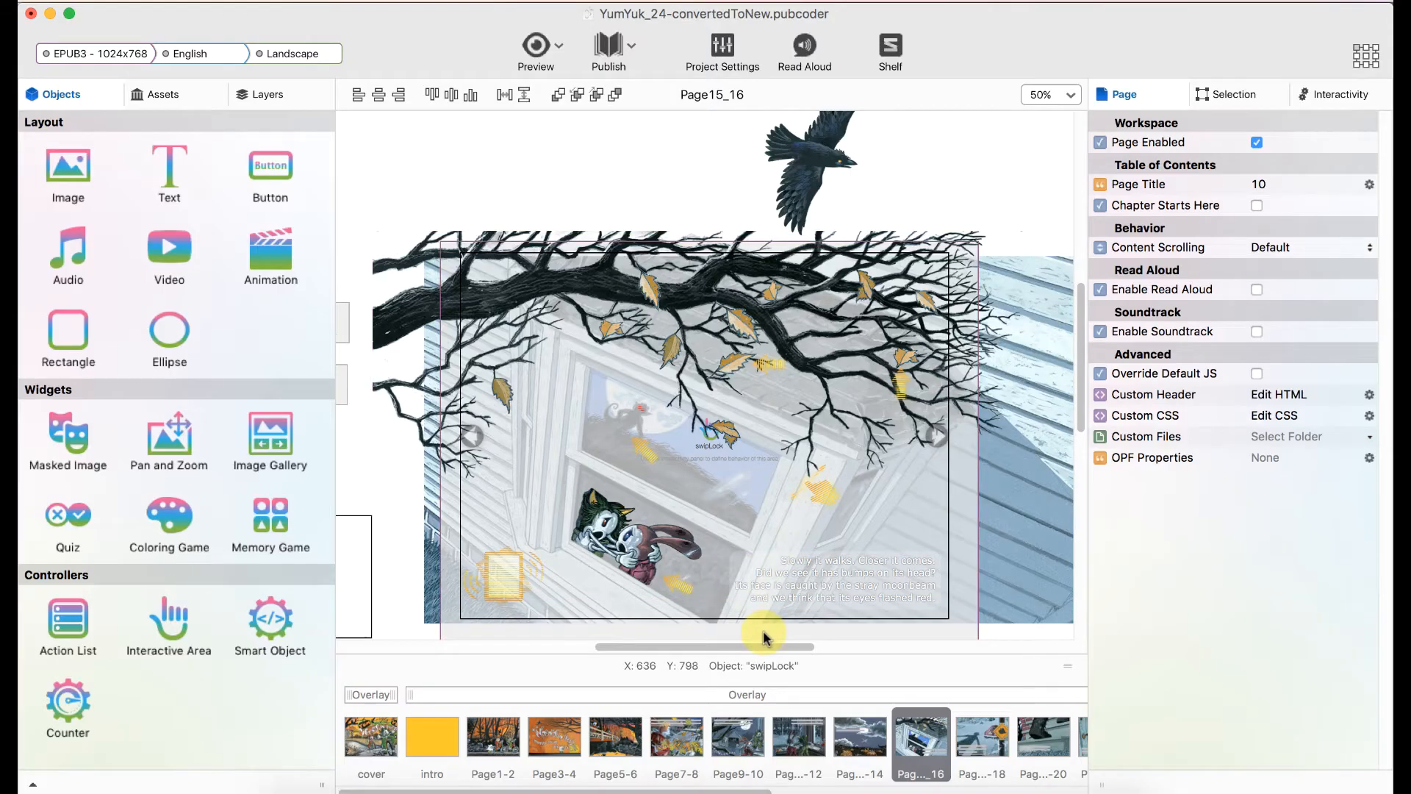
scroll(794, 646, right, 3)
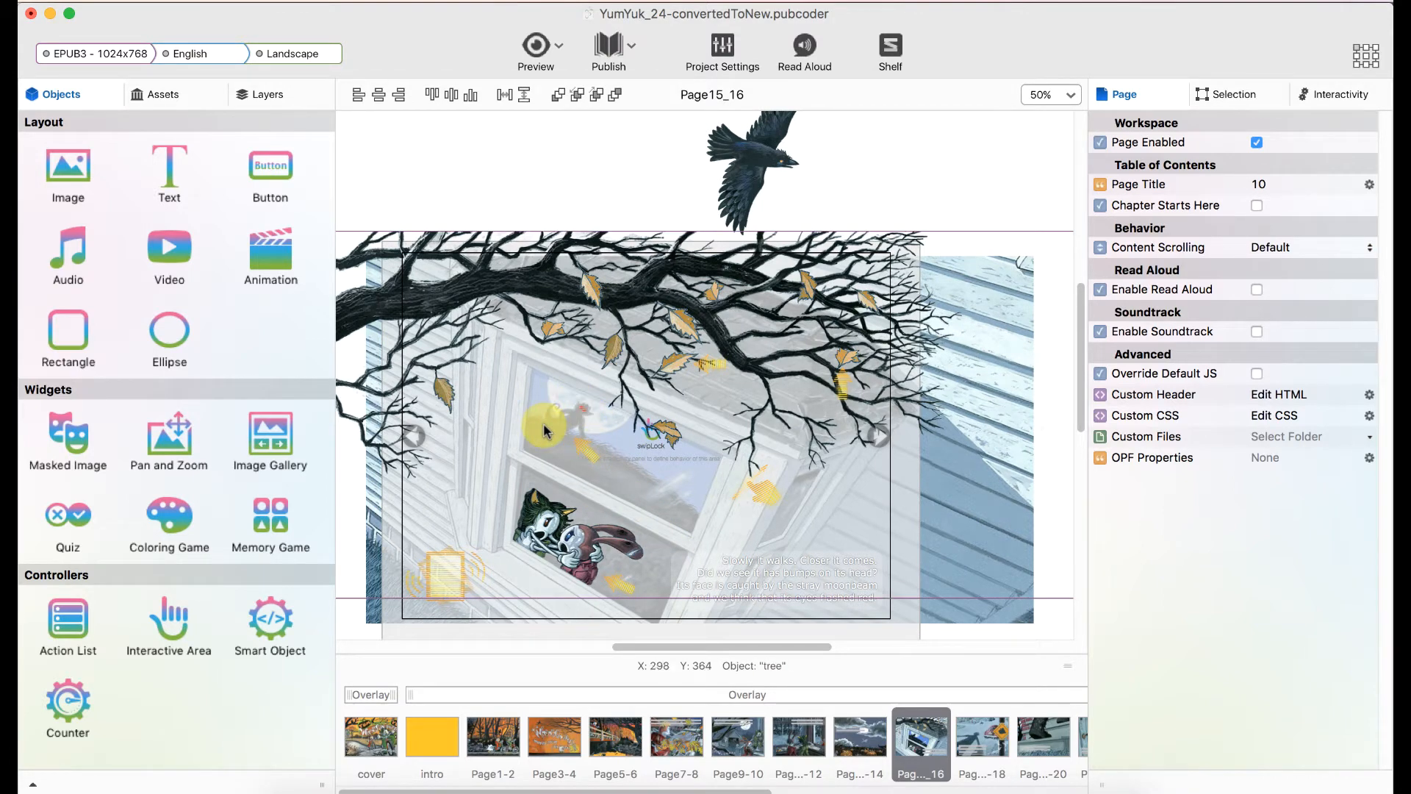
Step: Look through the layers of Page15_16 and inspect the properties of the story text and eyes objects
click(266, 94)
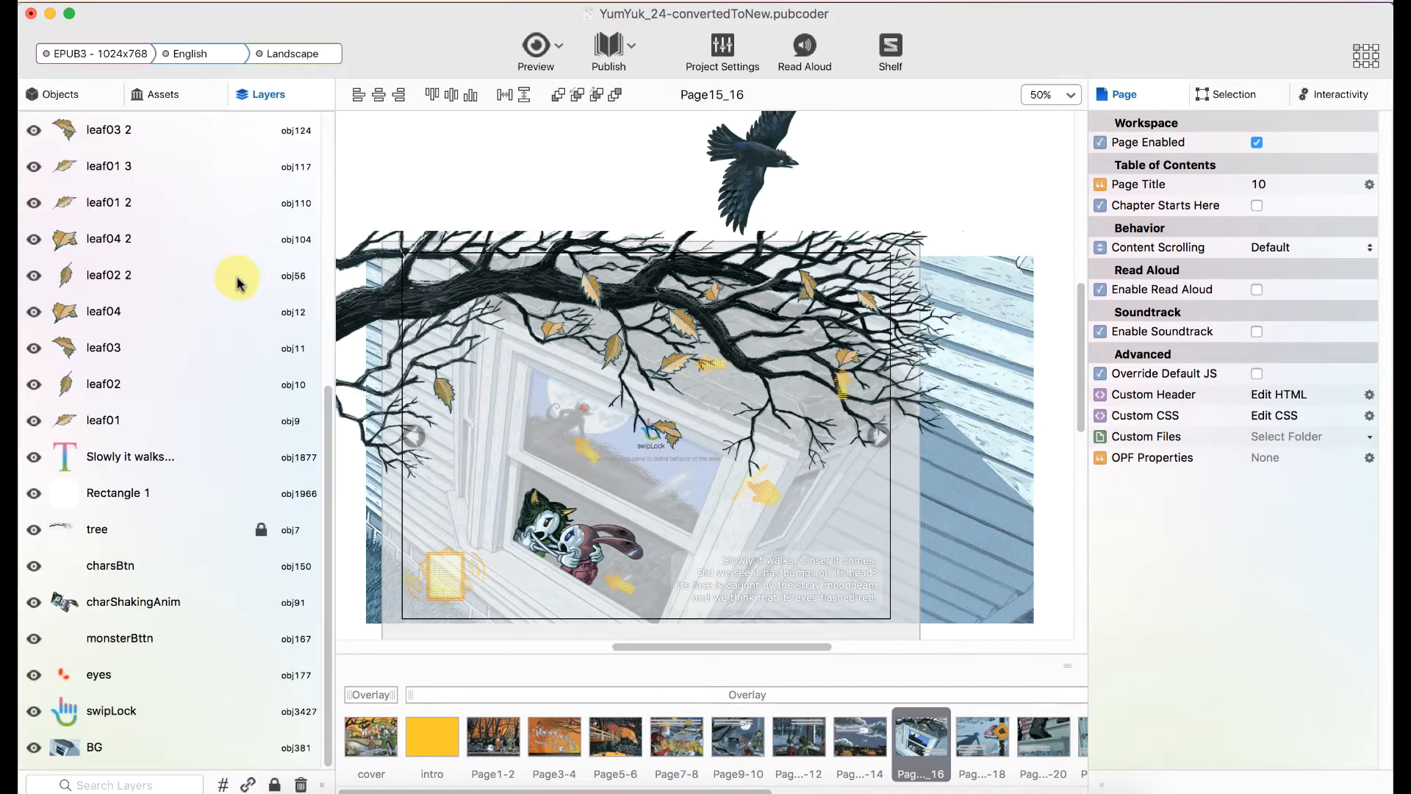
scroll(218, 419, up, 5)
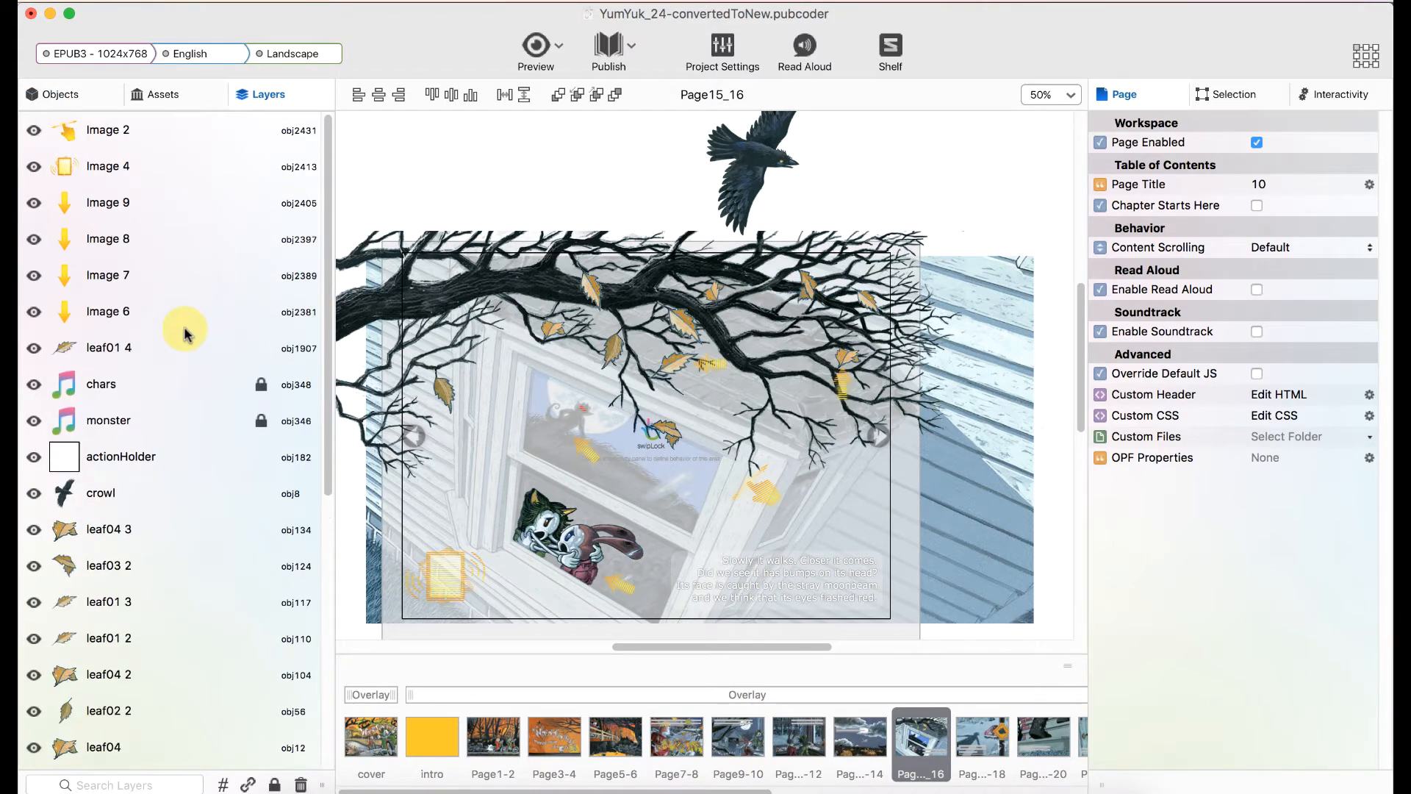
scroll(134, 393, down, 2)
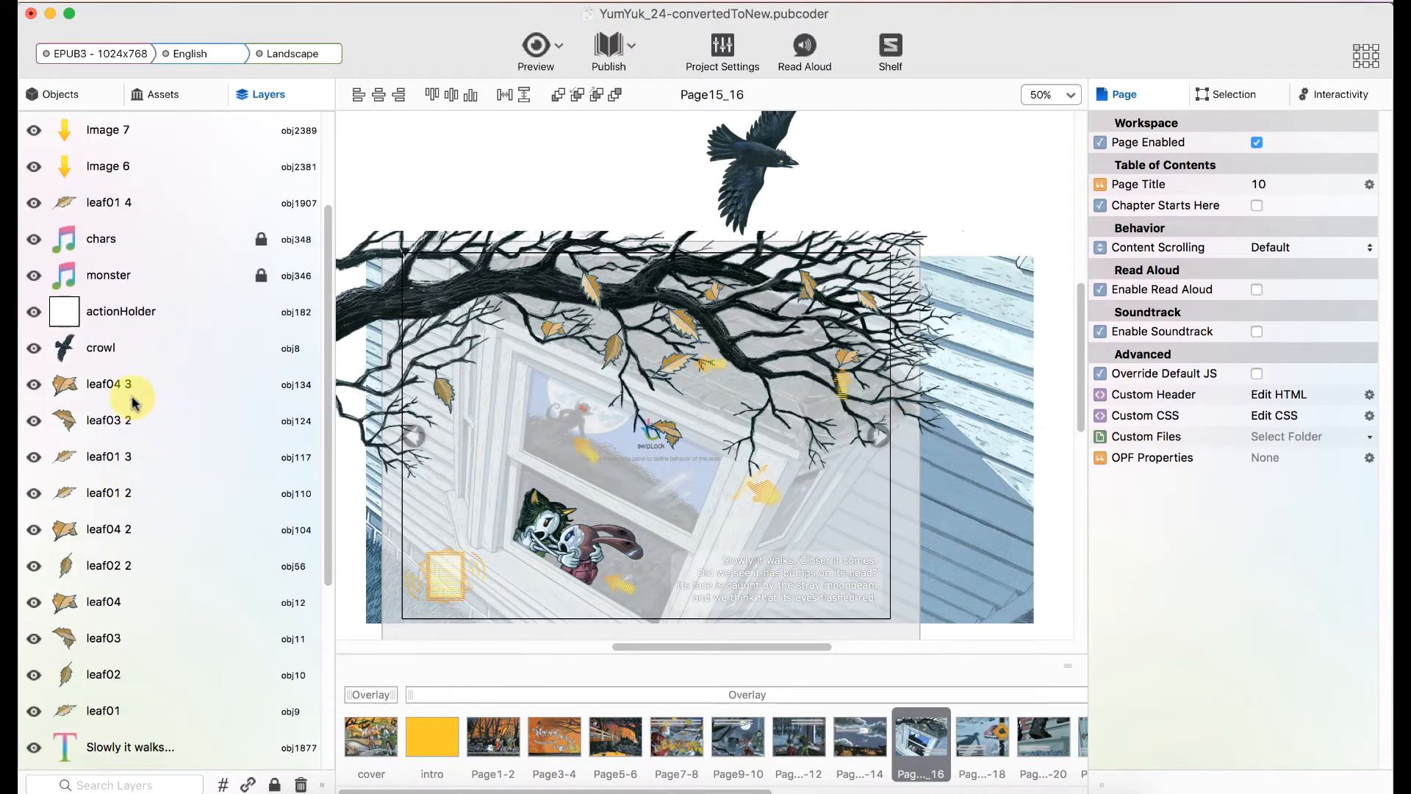
scroll(141, 572, down, 5)
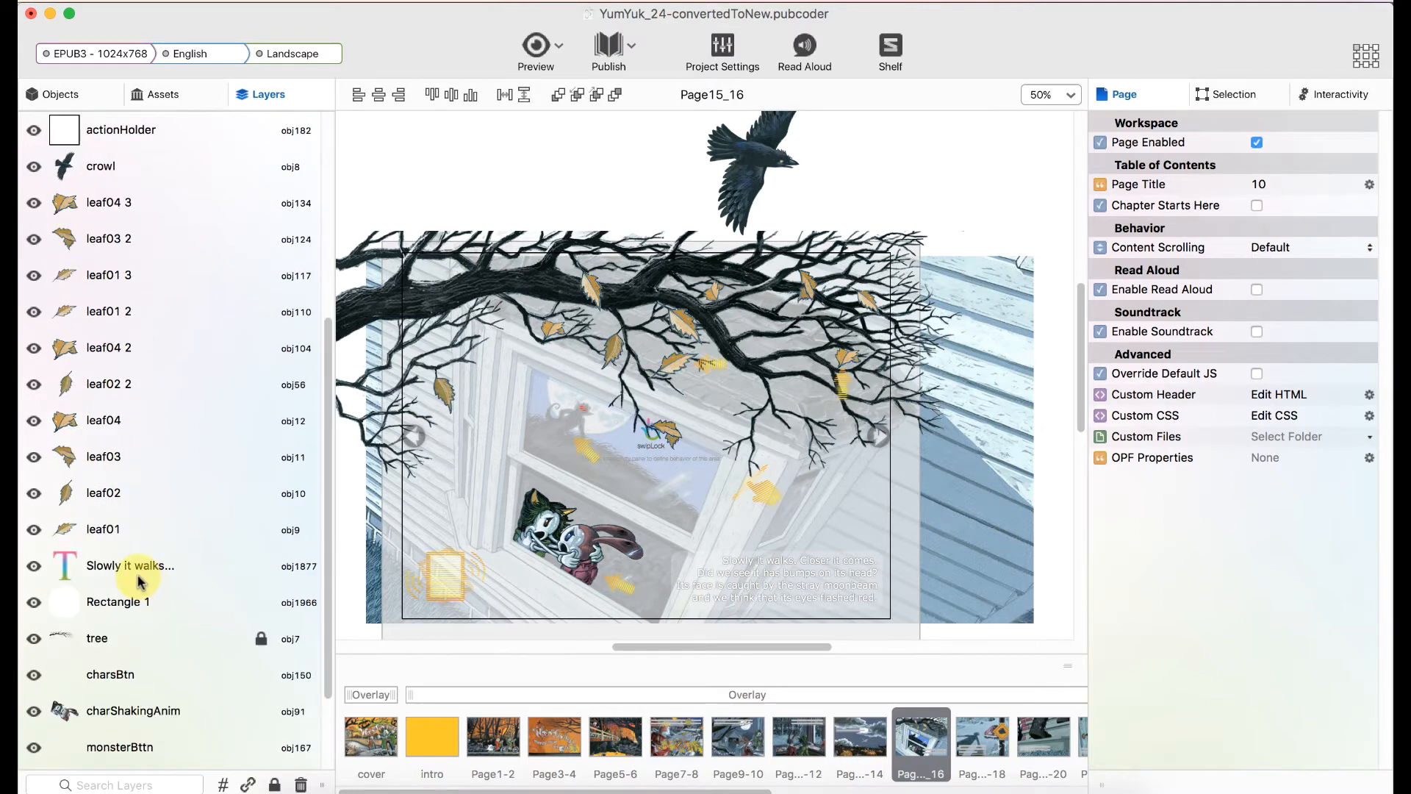
click(138, 580)
scroll(147, 607, down, 3)
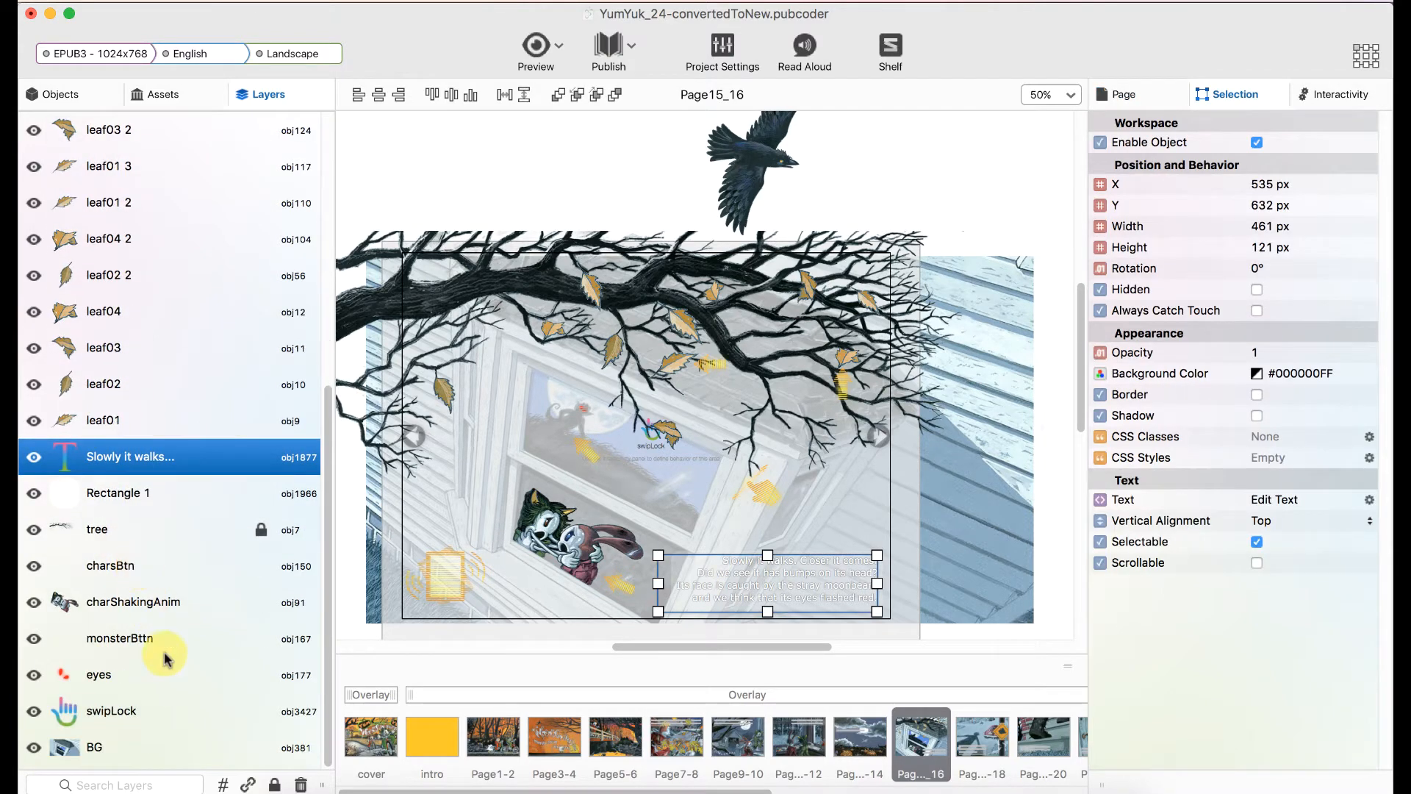
click(130, 665)
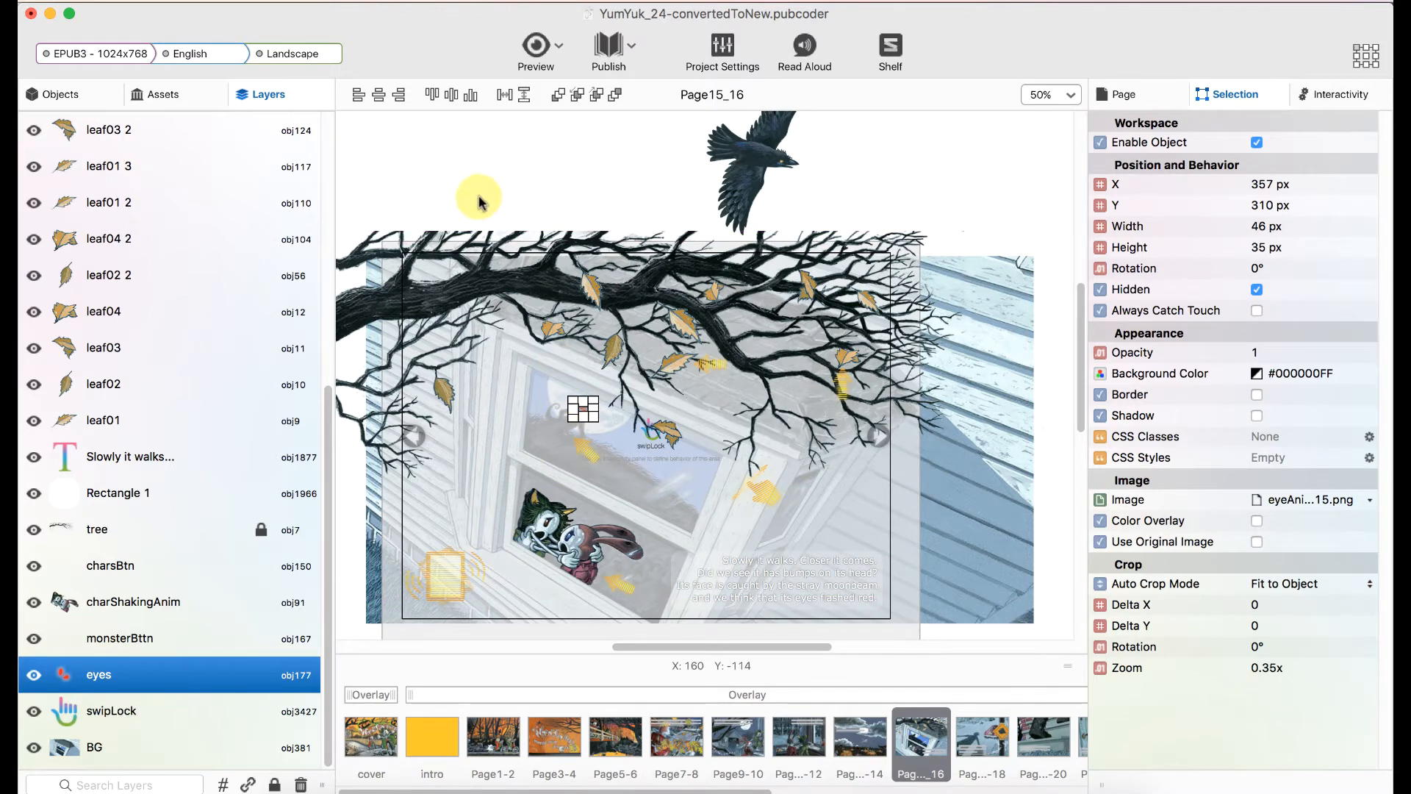
click(588, 382)
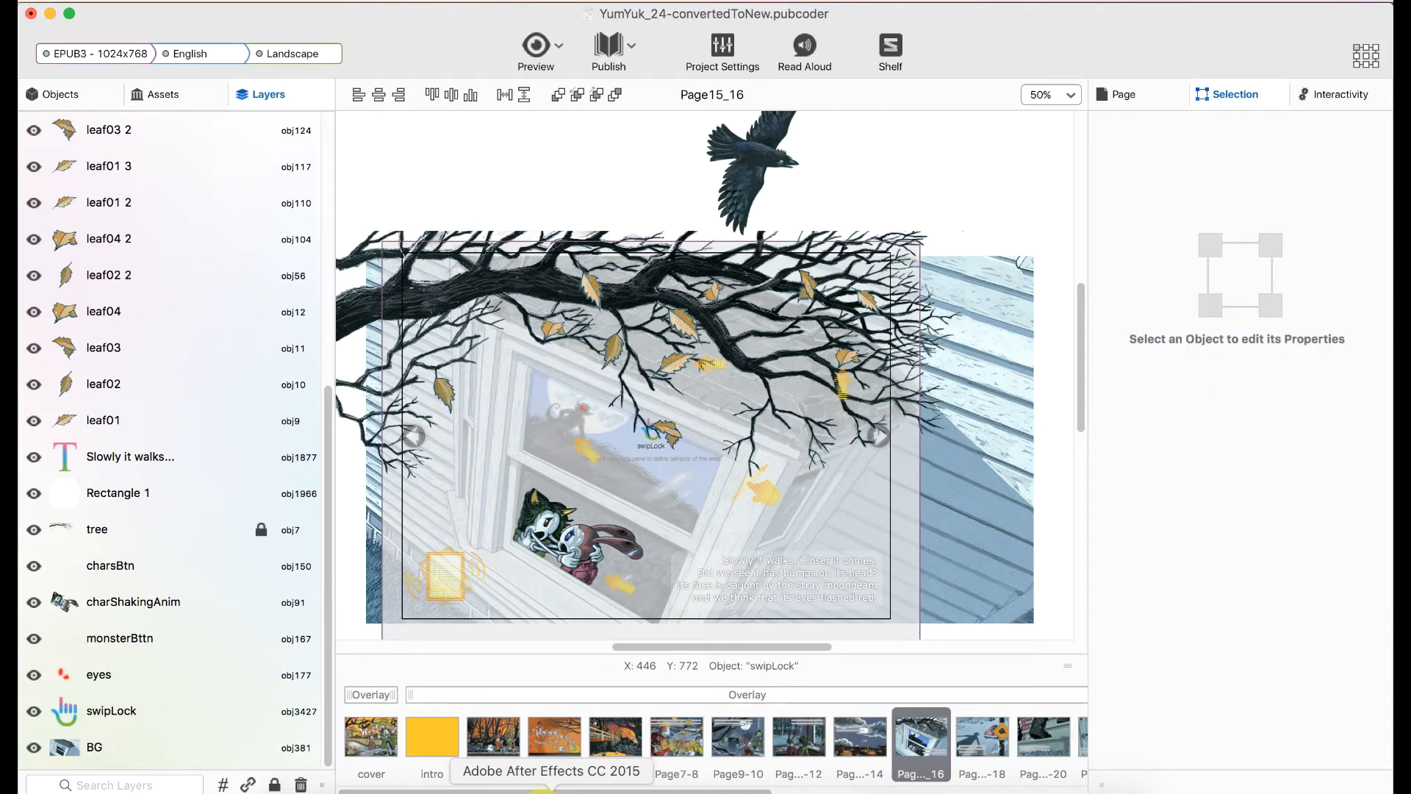
Step: Switch to After Effects and start opening another project, discarding the changes to Page17_18_v01_lecture.aep
click(544, 790)
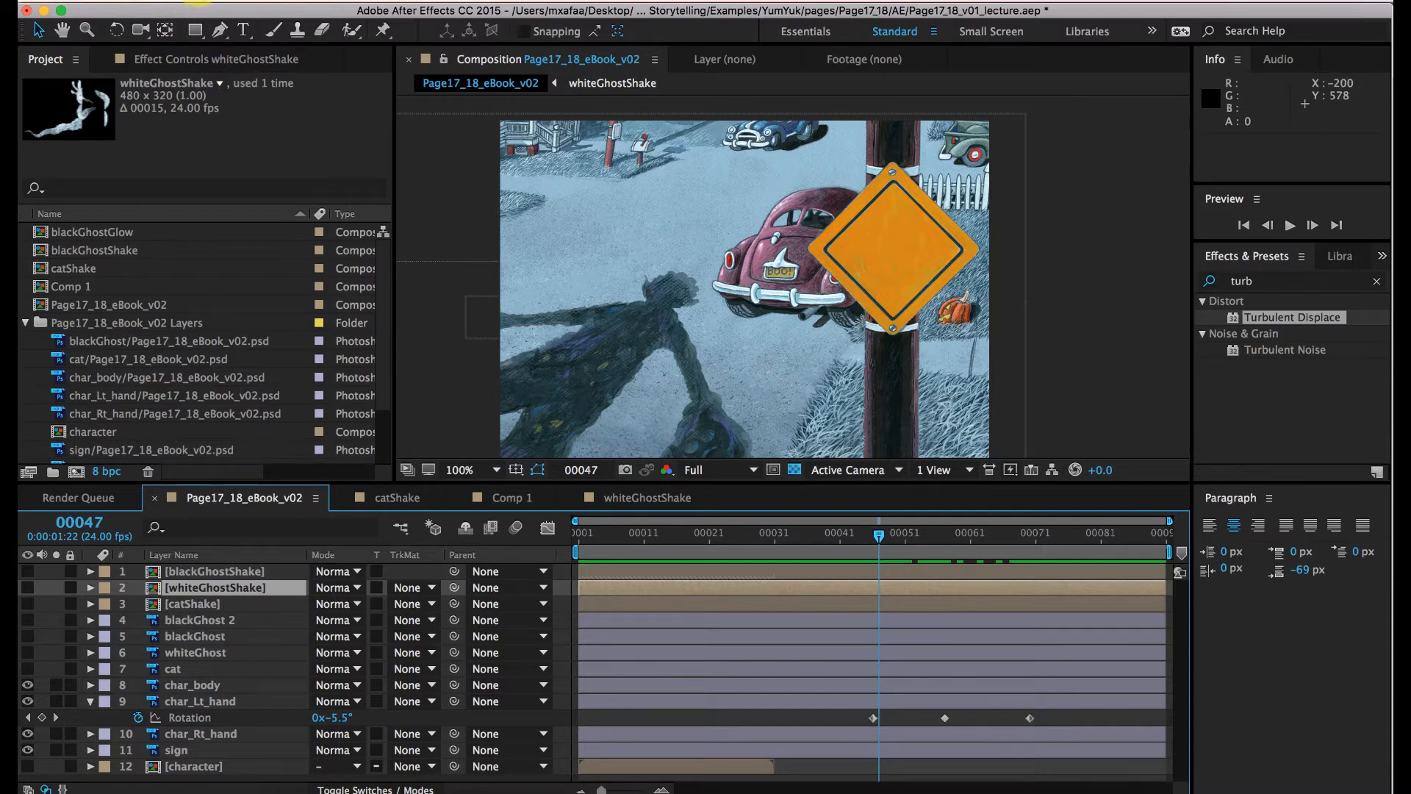
click(199, 1)
click(349, 129)
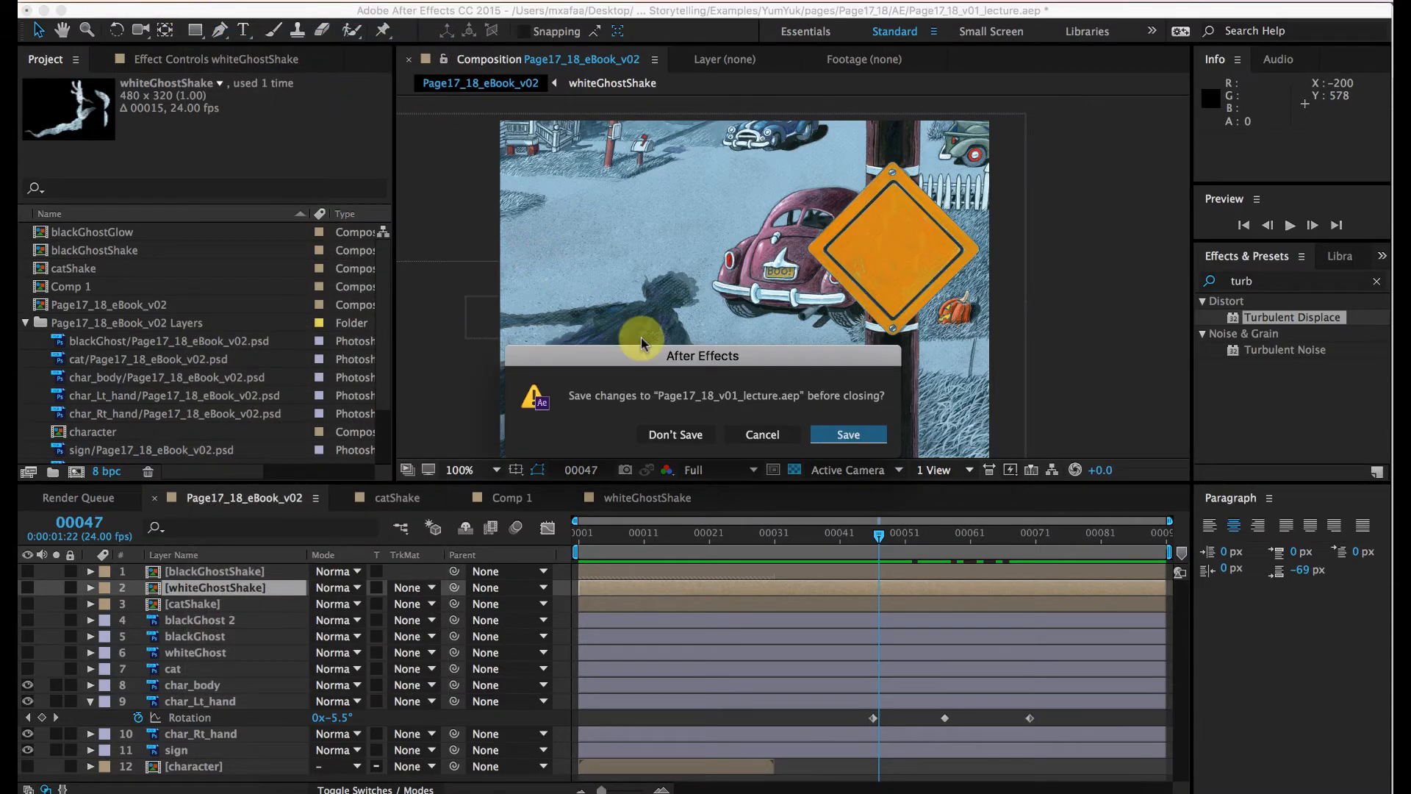
click(677, 435)
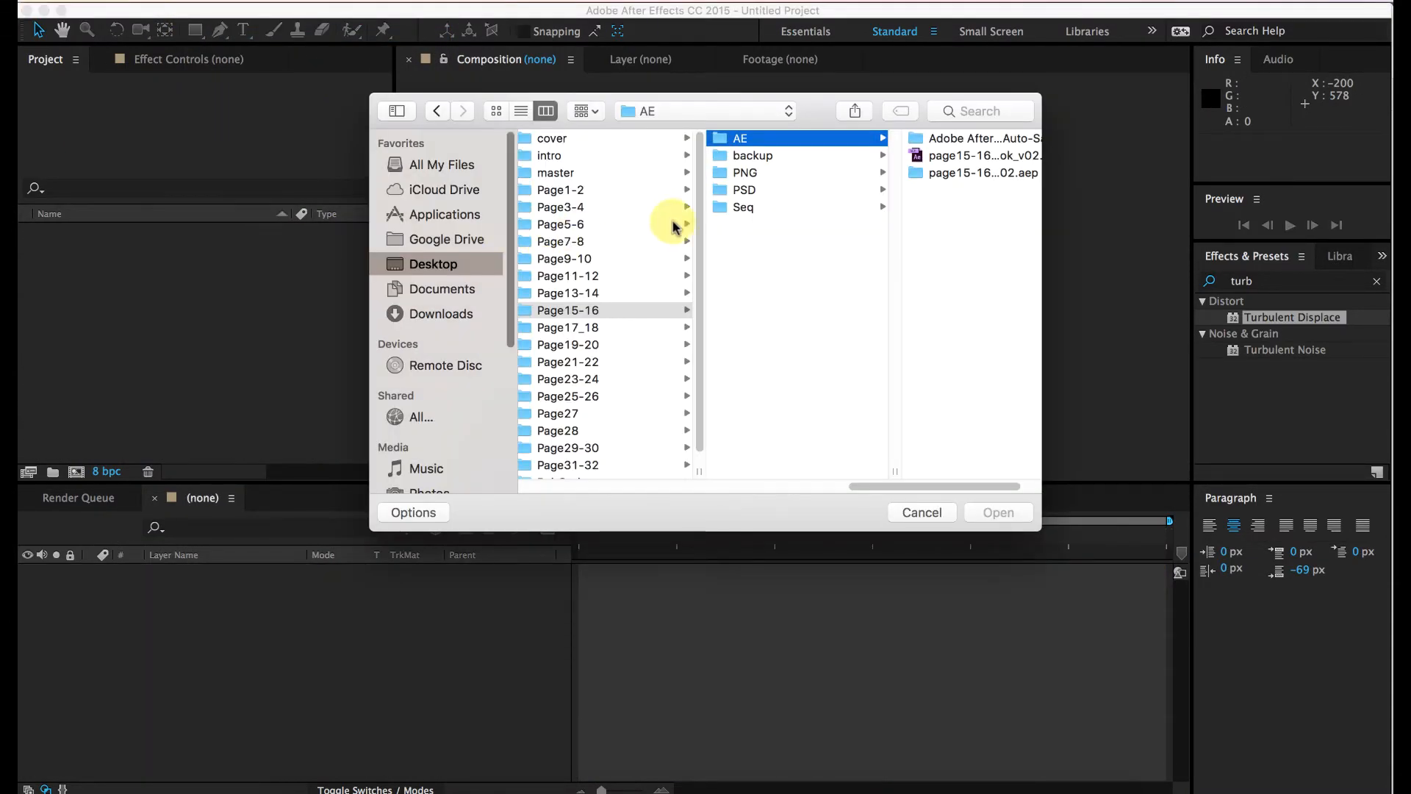
Step: Open page15-16_eBook_v02.aep from the Page15-16 AE folder and scrub the silhouette's eye animation to frame 12
click(582, 328)
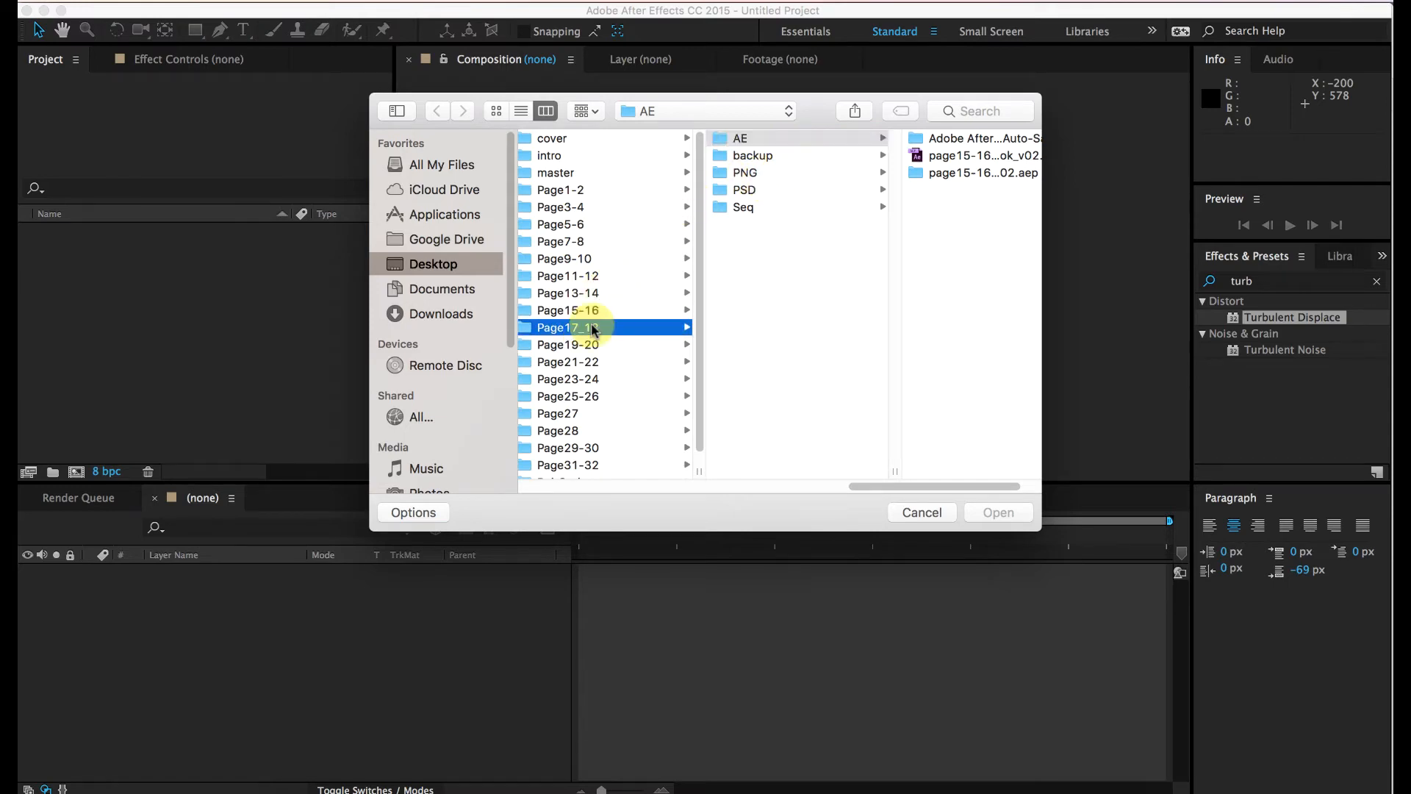
click(784, 139)
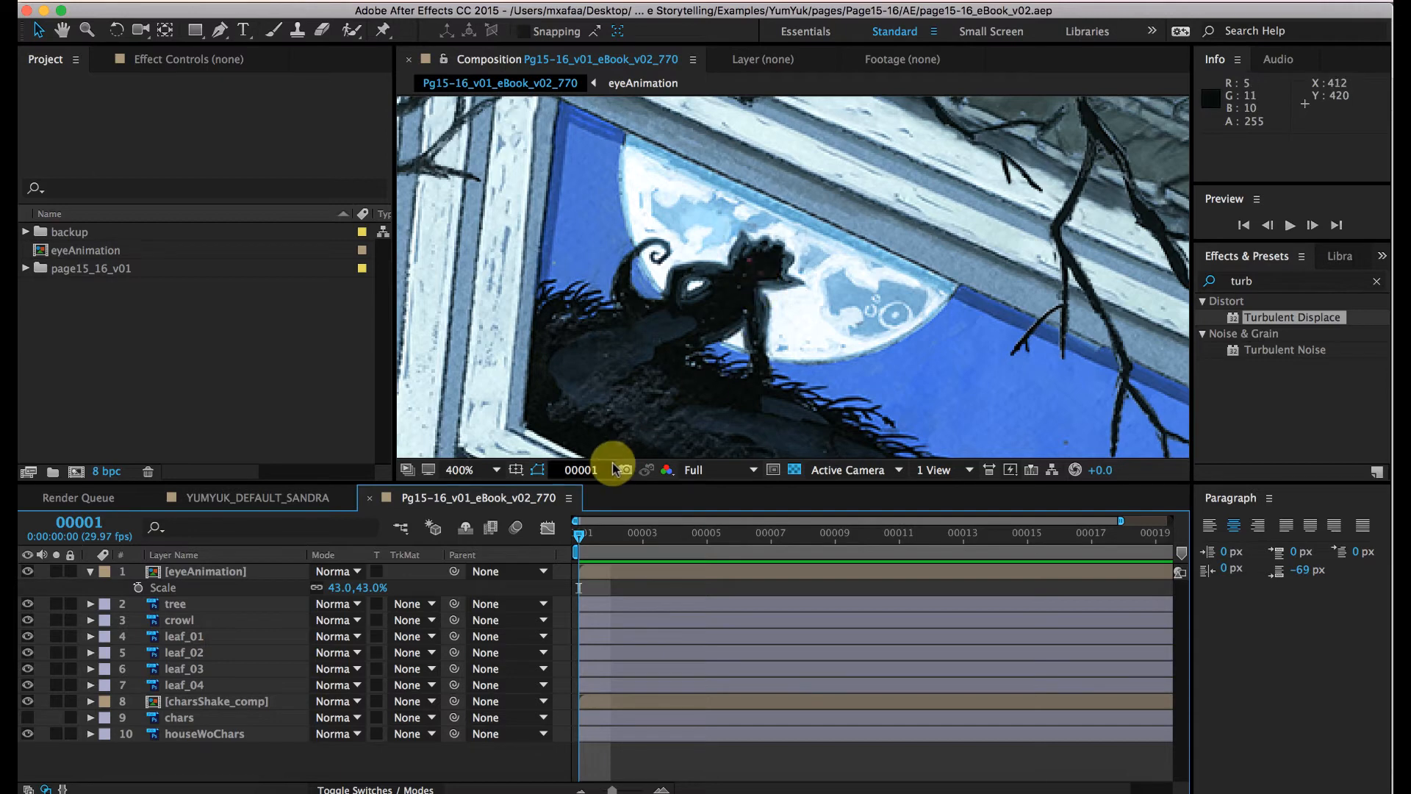
drag(586, 536, 933, 536)
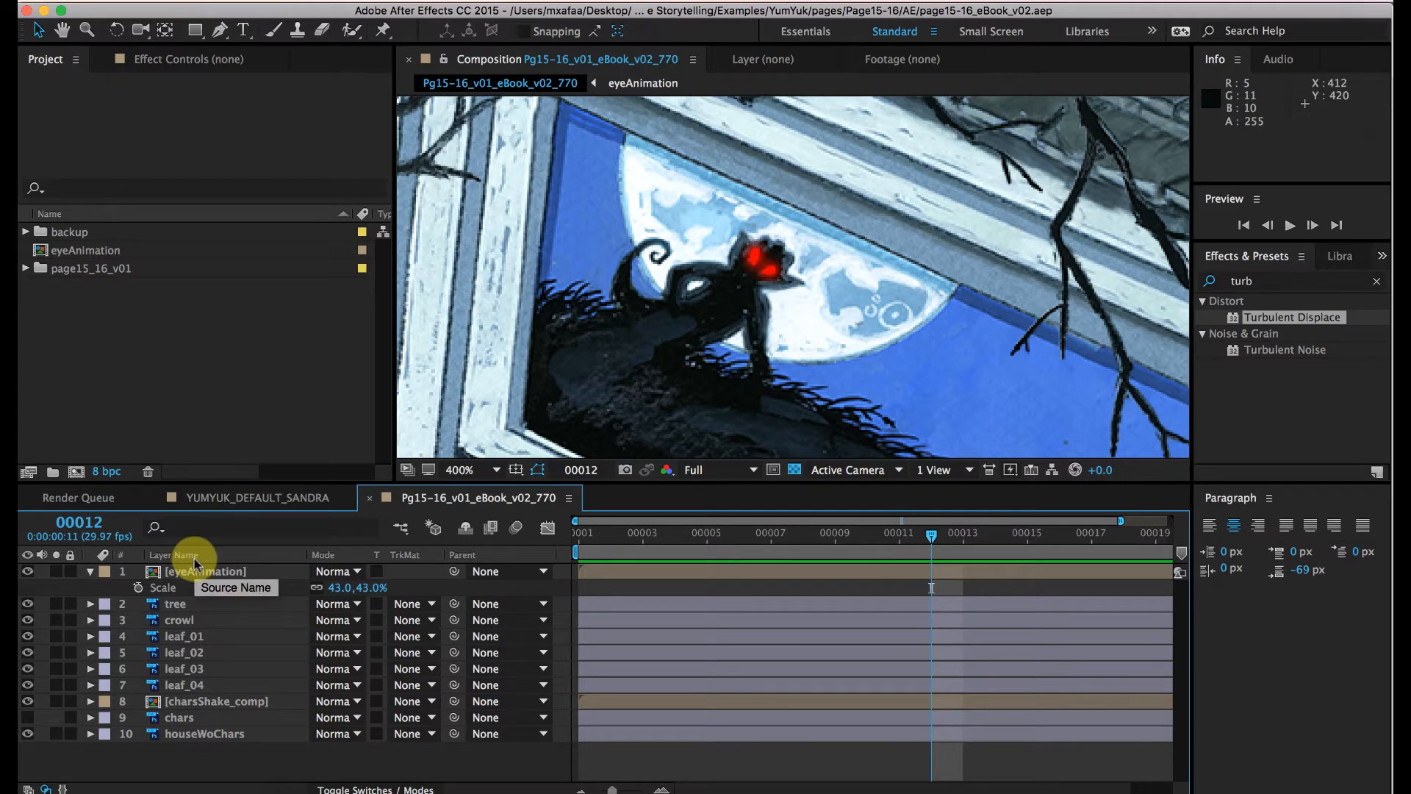
Step: Switch to Finder and open the eyeAnimation folder inside the Page15-16 backup folder
click(288, 785)
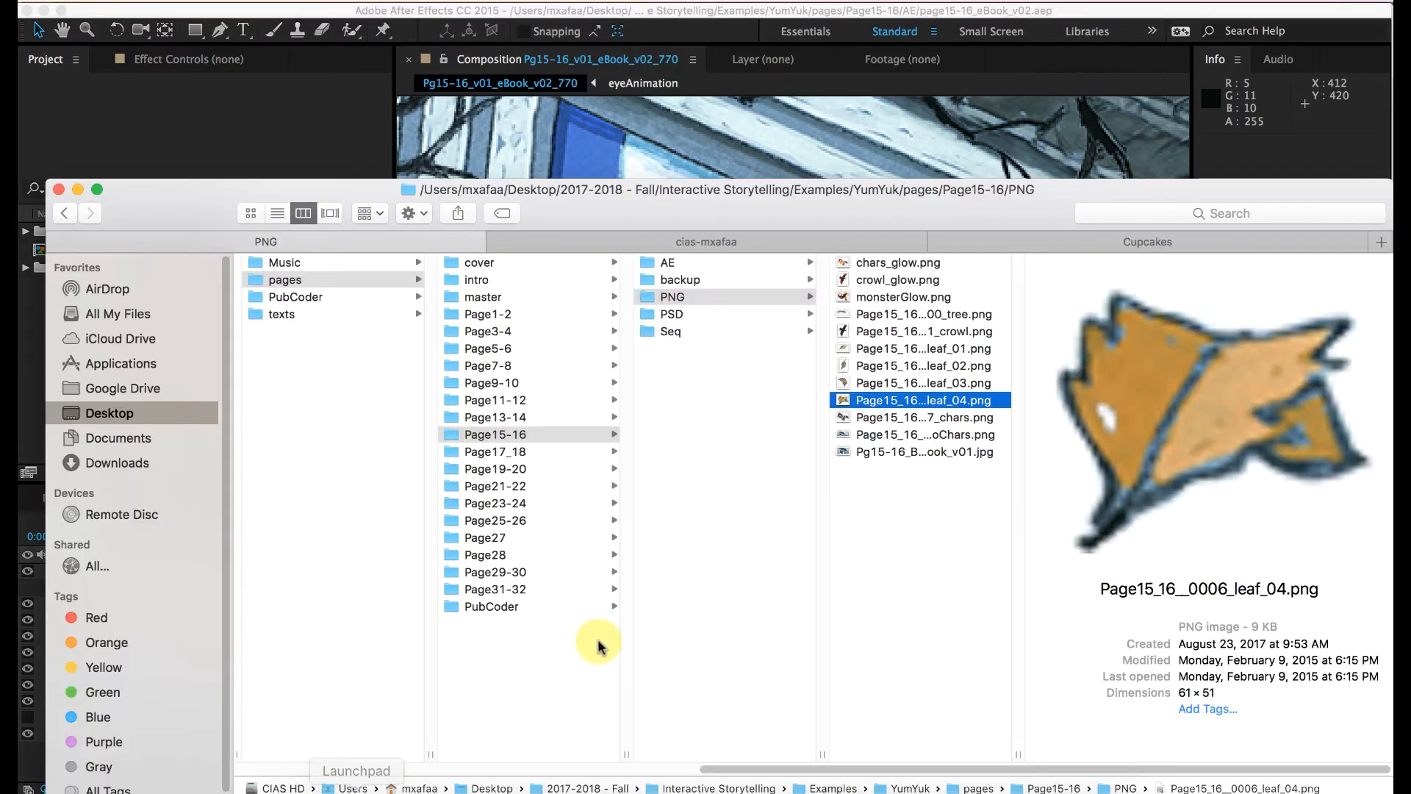
click(508, 436)
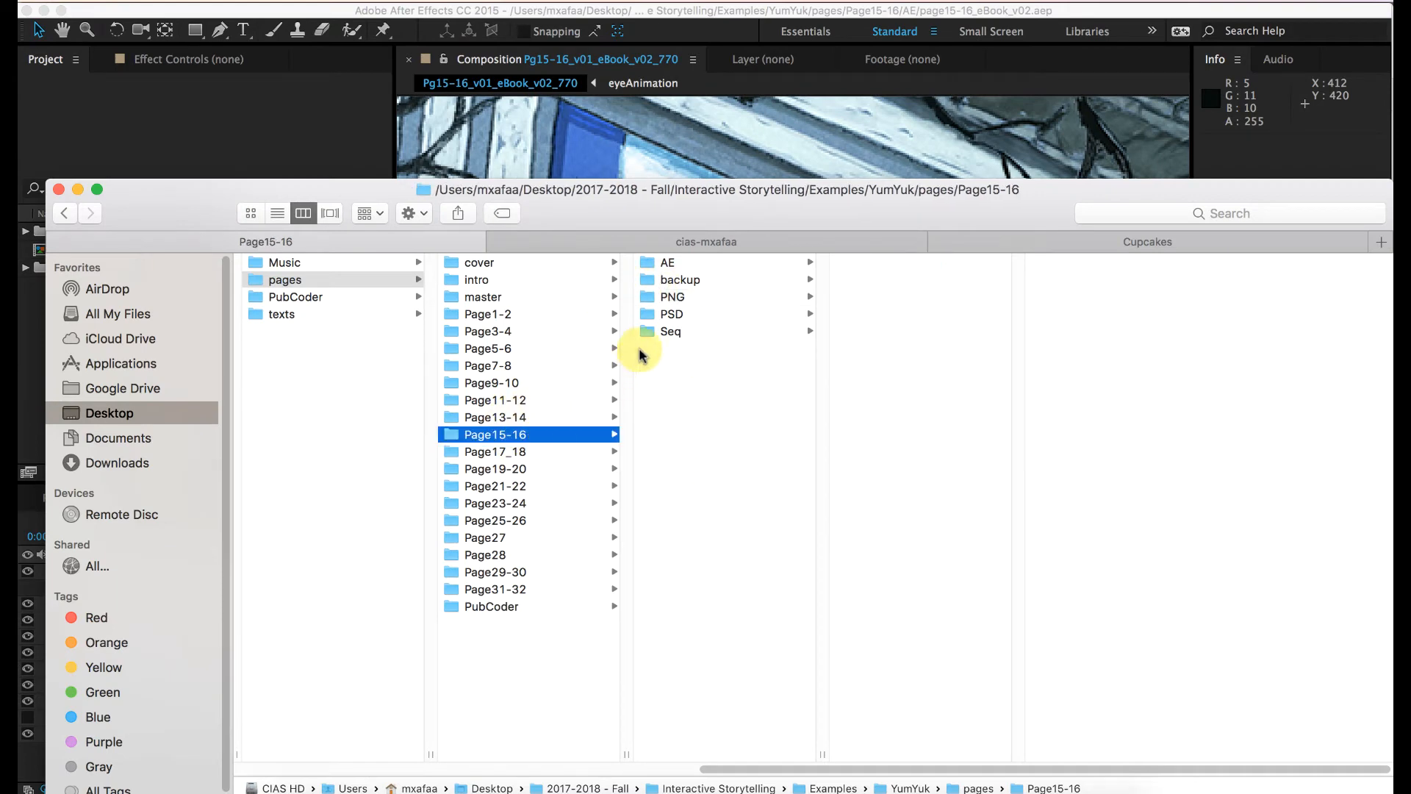
click(660, 282)
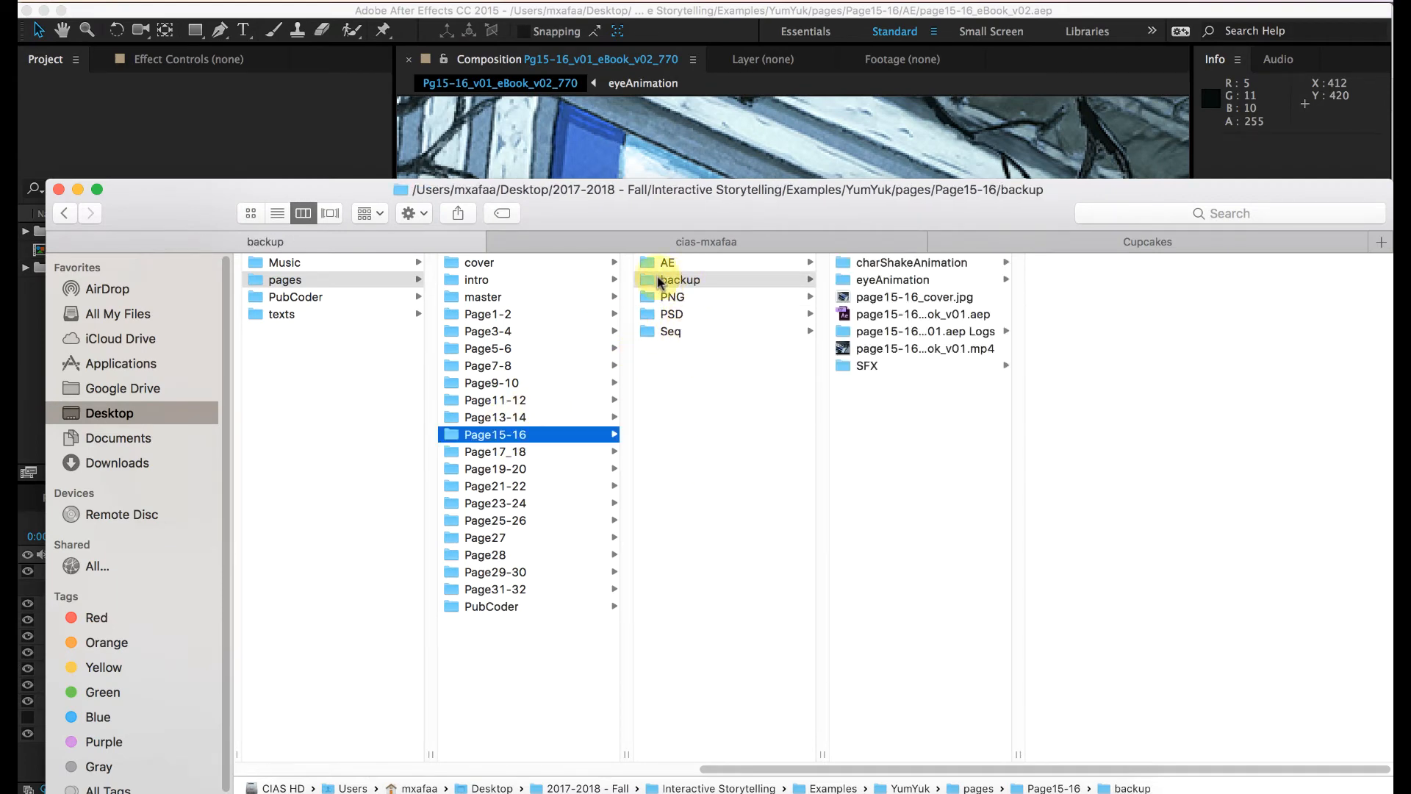
click(893, 280)
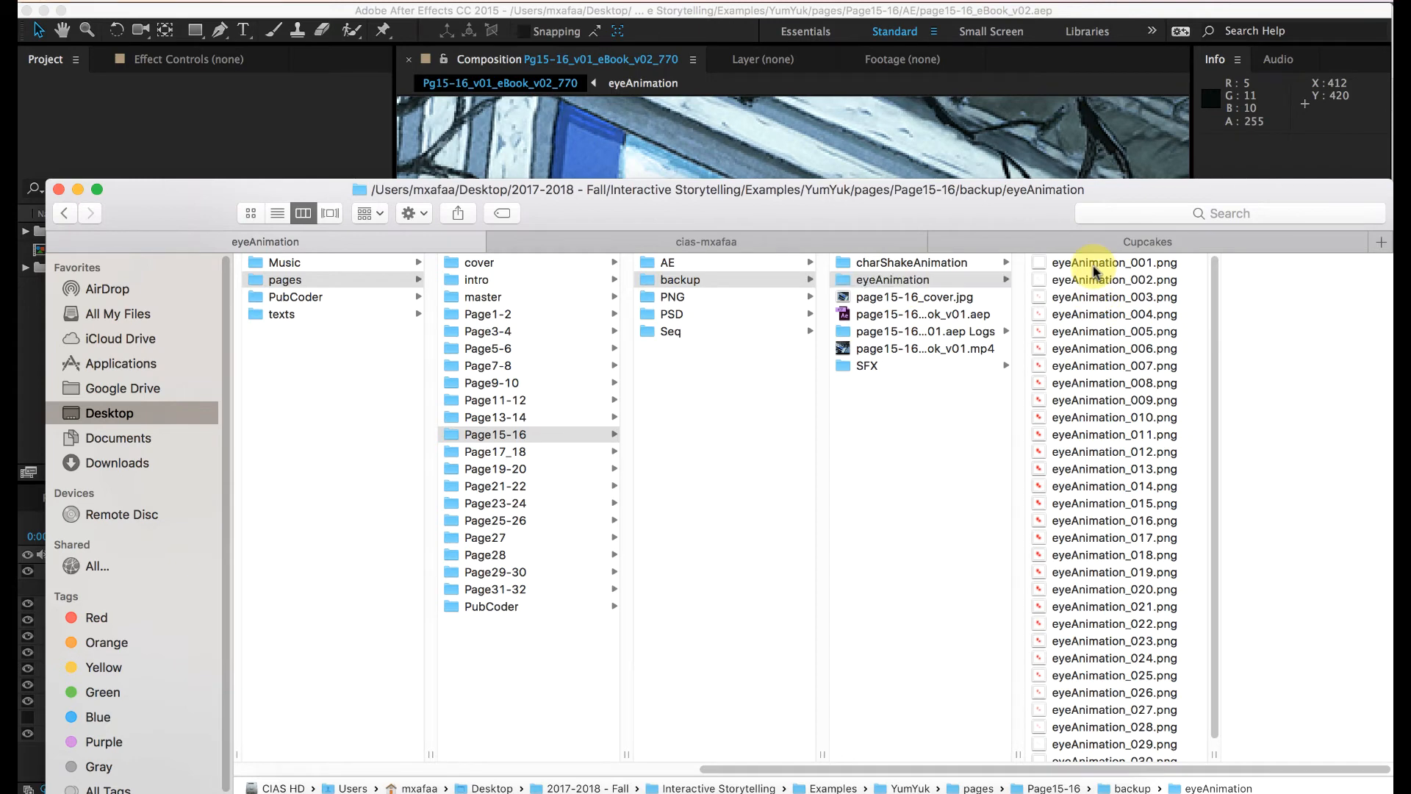
Step: Examine the eyeAnimation PNG sequence from frame 001 to 030, previewing frames 006 and 021
click(1094, 266)
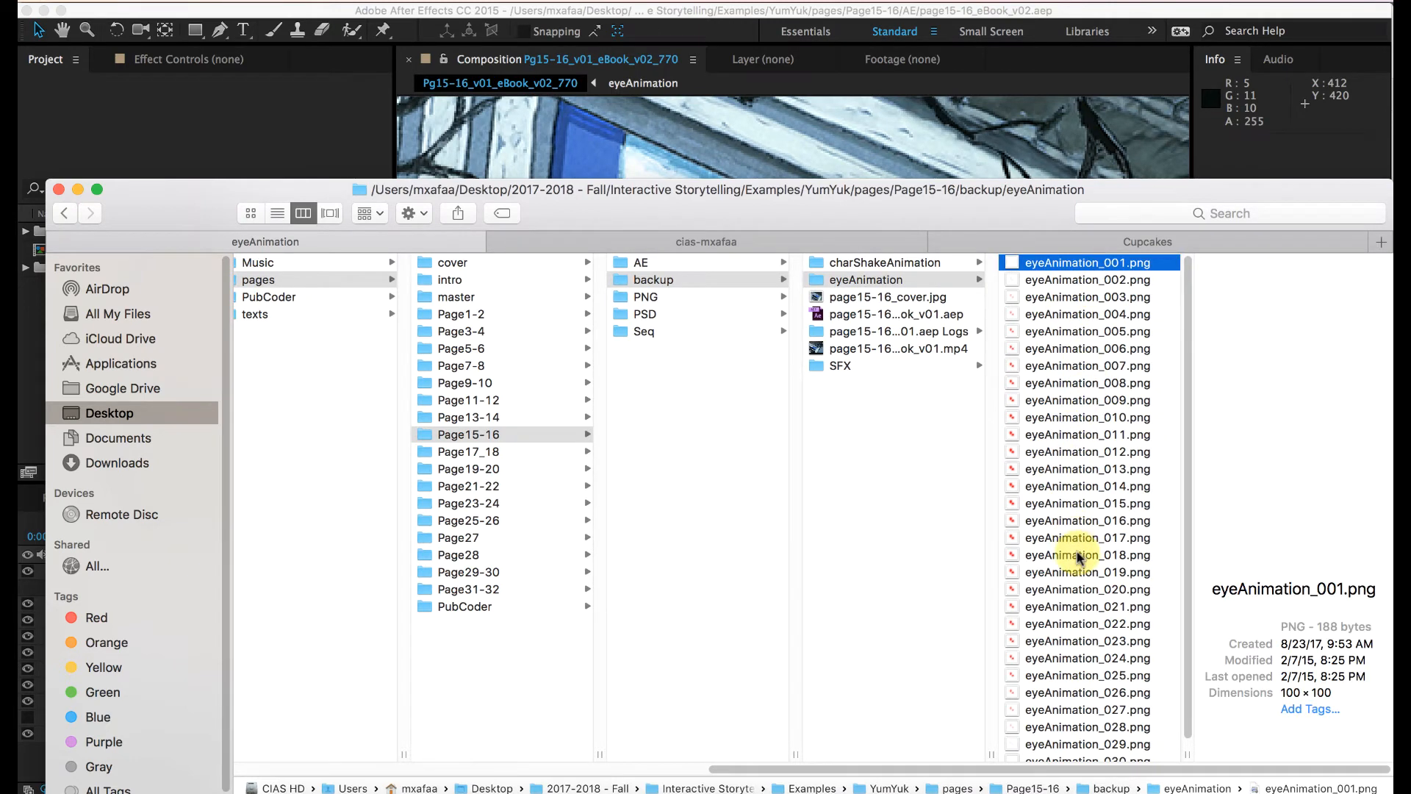
scroll(1073, 683, down, 1)
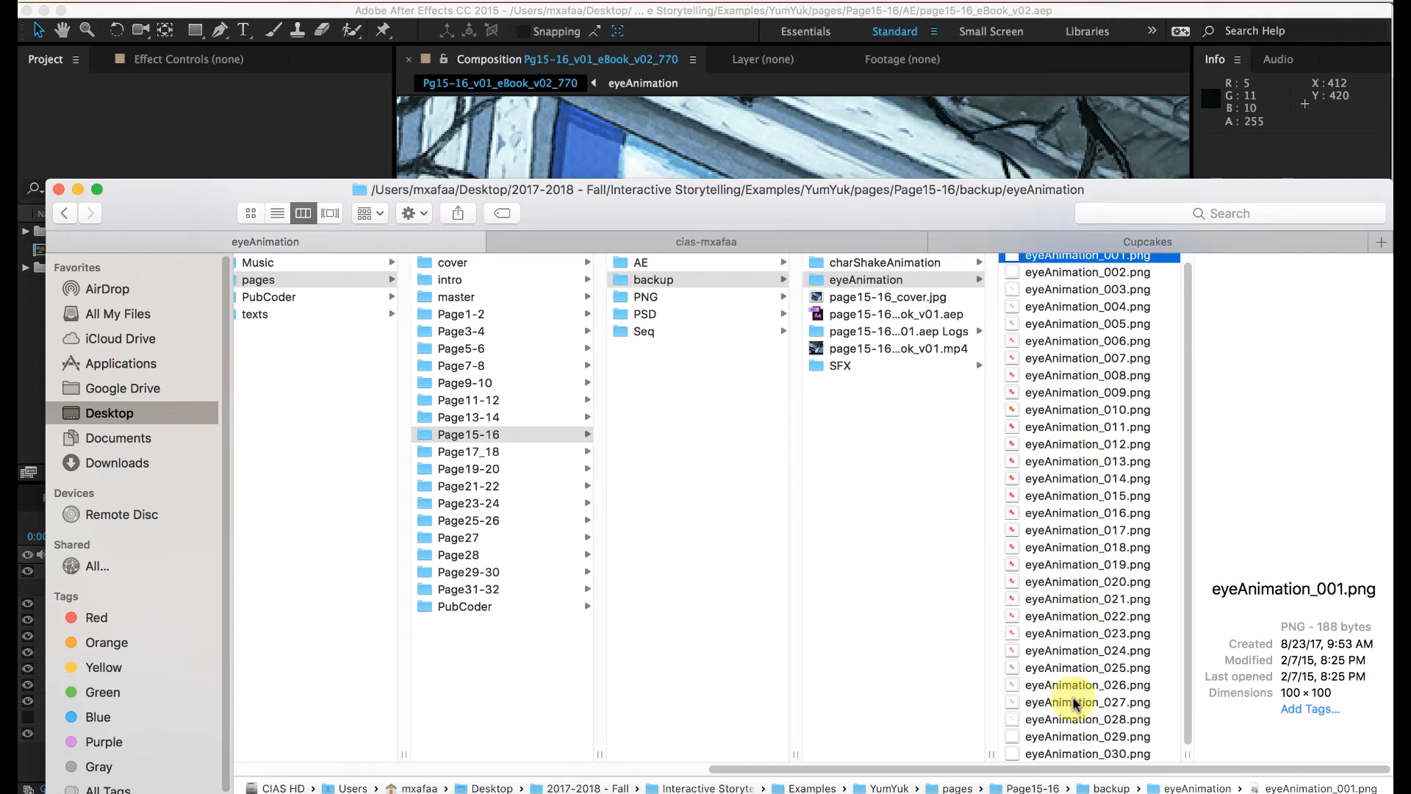
shift+click(1074, 751)
click(1135, 343)
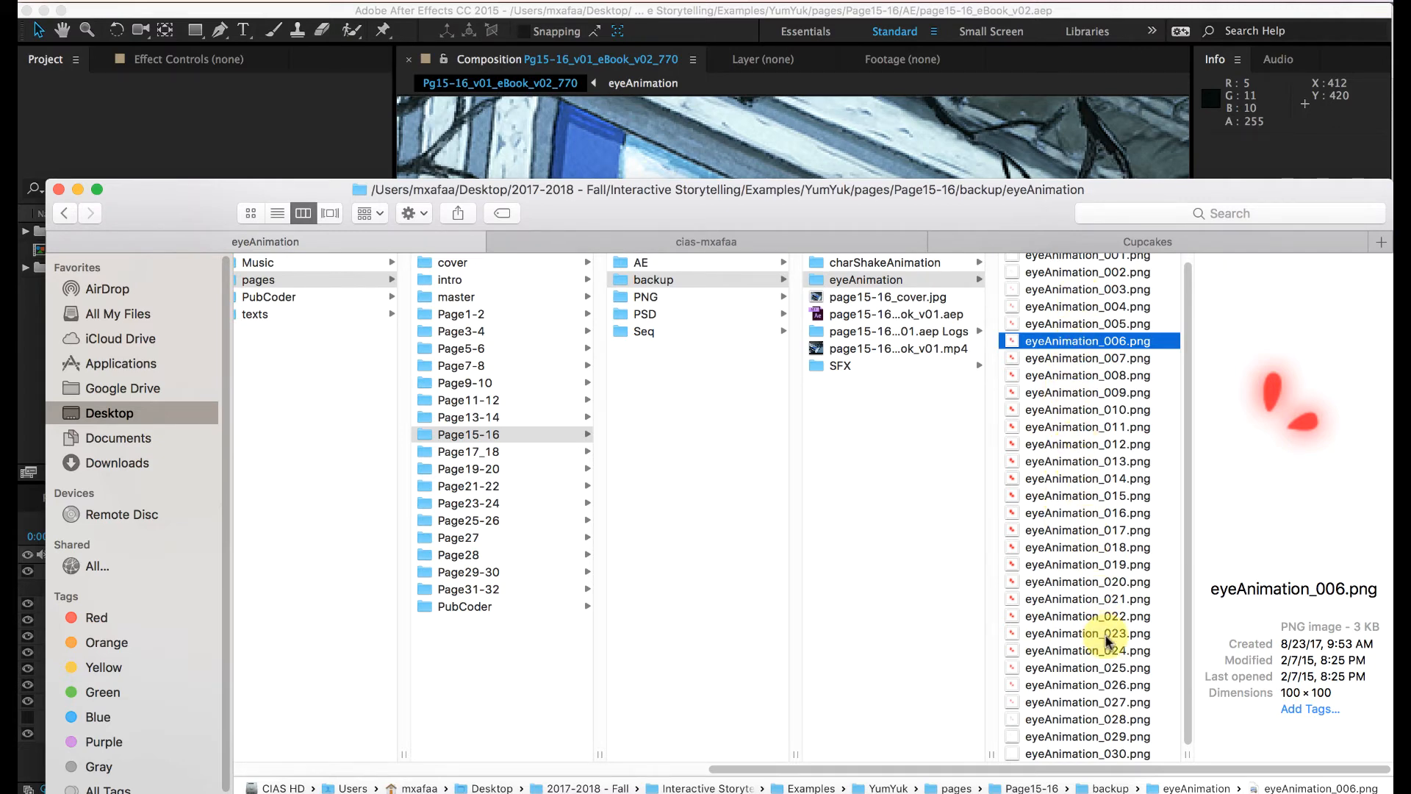
click(1095, 599)
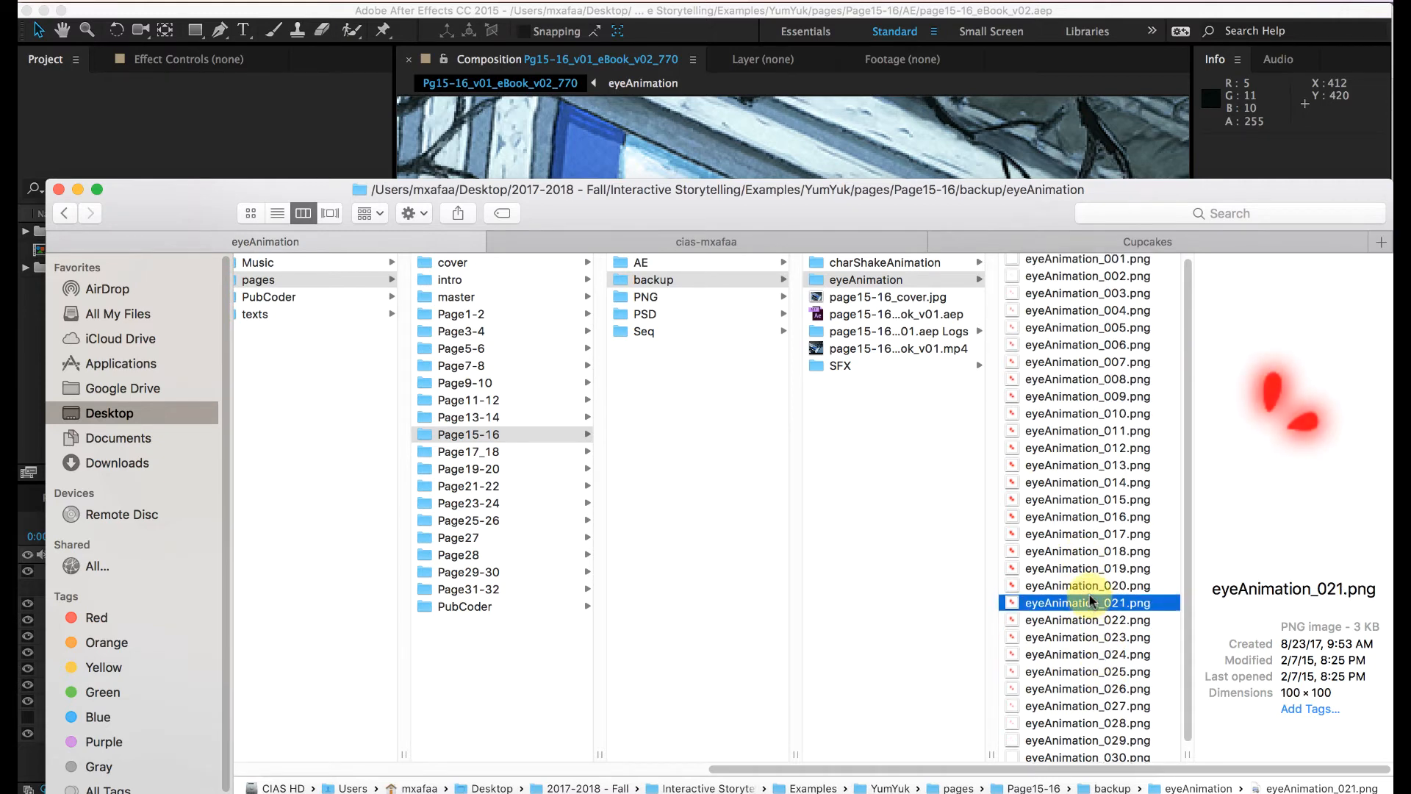
scroll(1093, 599, up, 1)
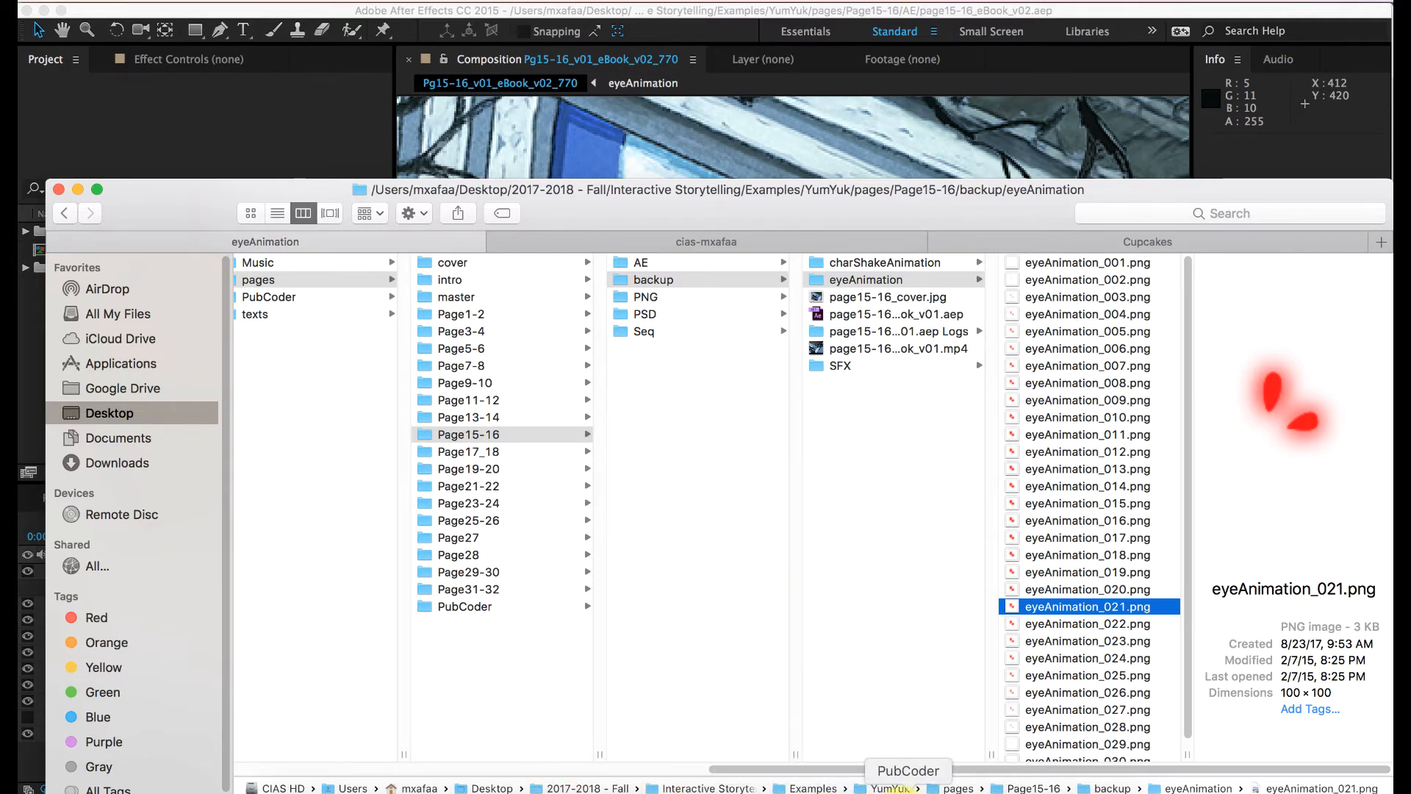
Step: Switch to PubCoder and select the eyes object to inspect its image and placement on the silhouette
click(909, 789)
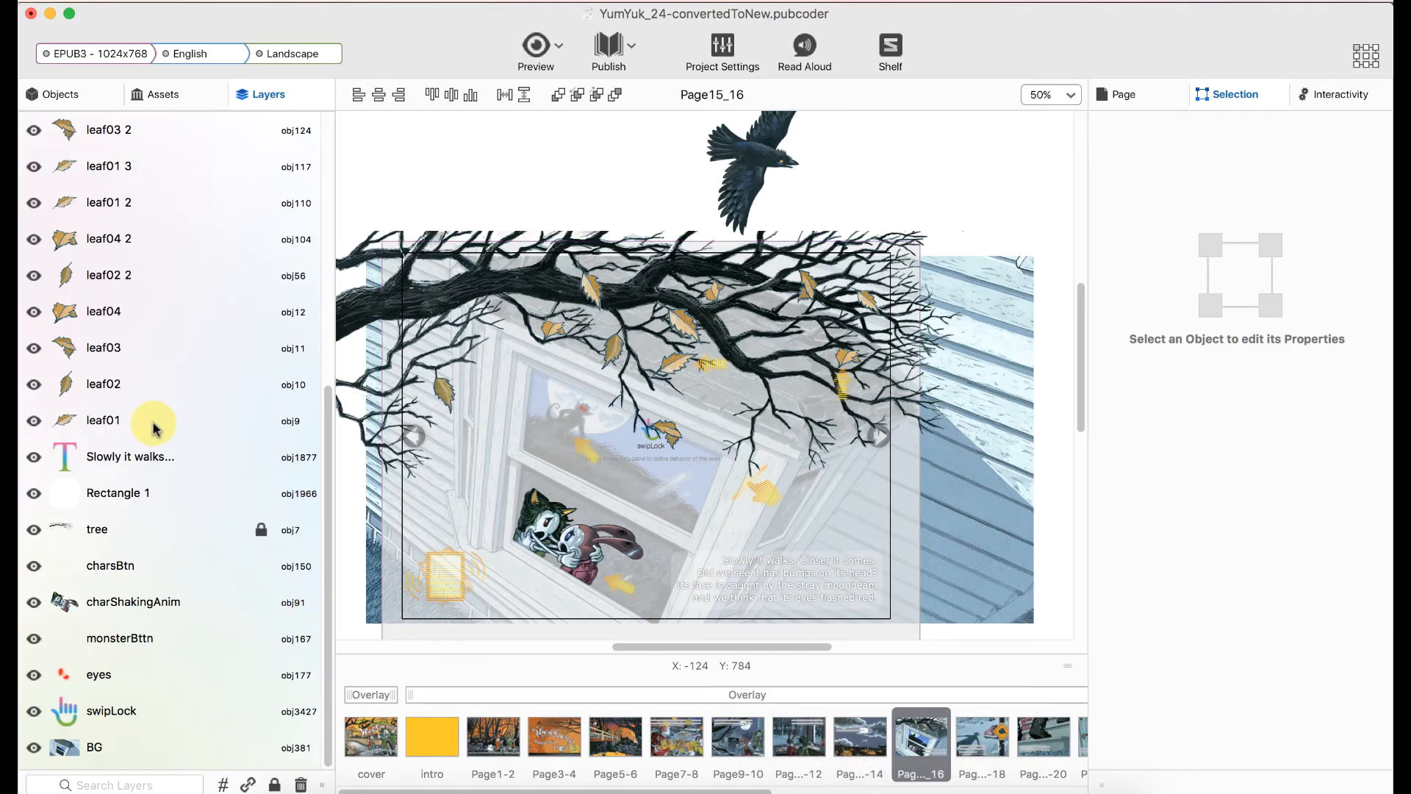
click(84, 677)
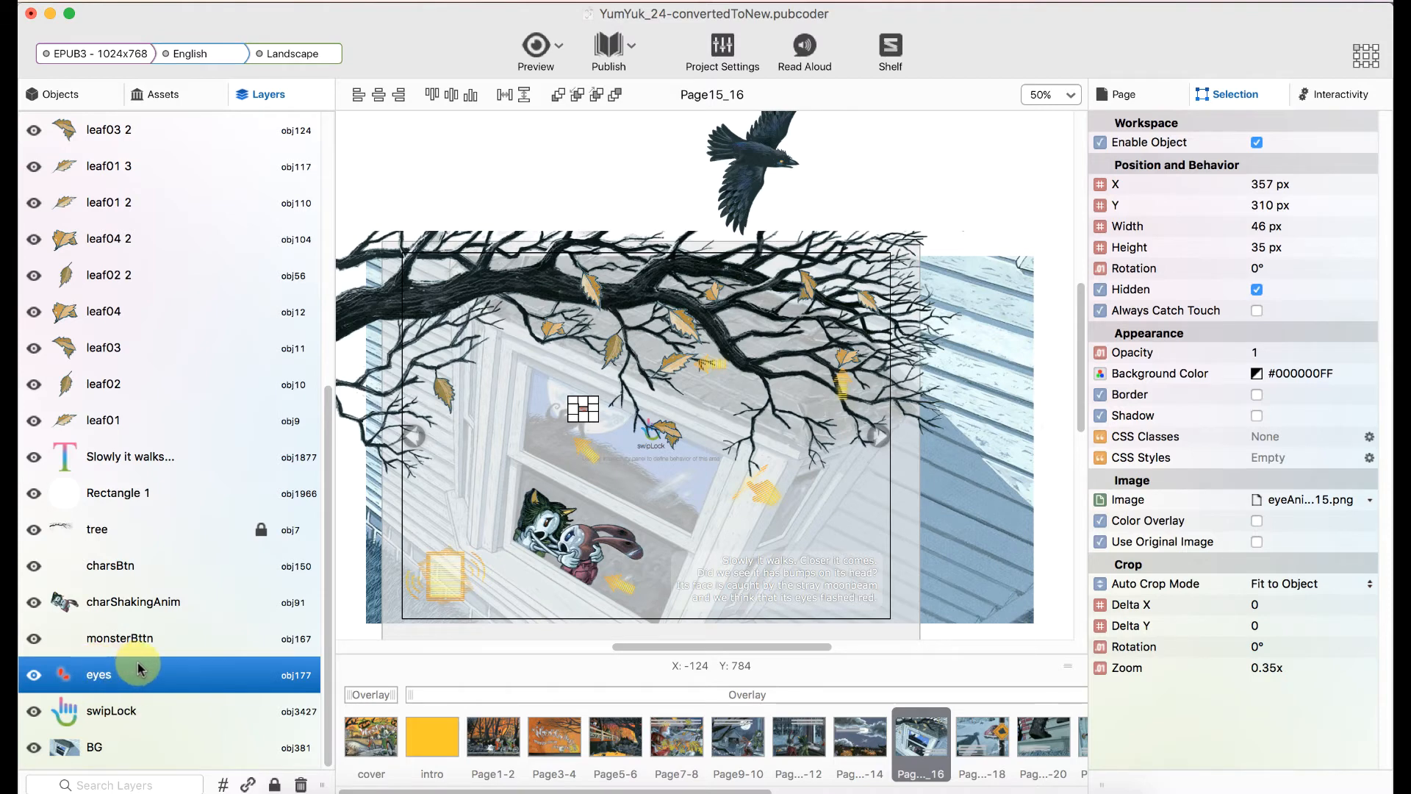
scroll(579, 450, up, 2)
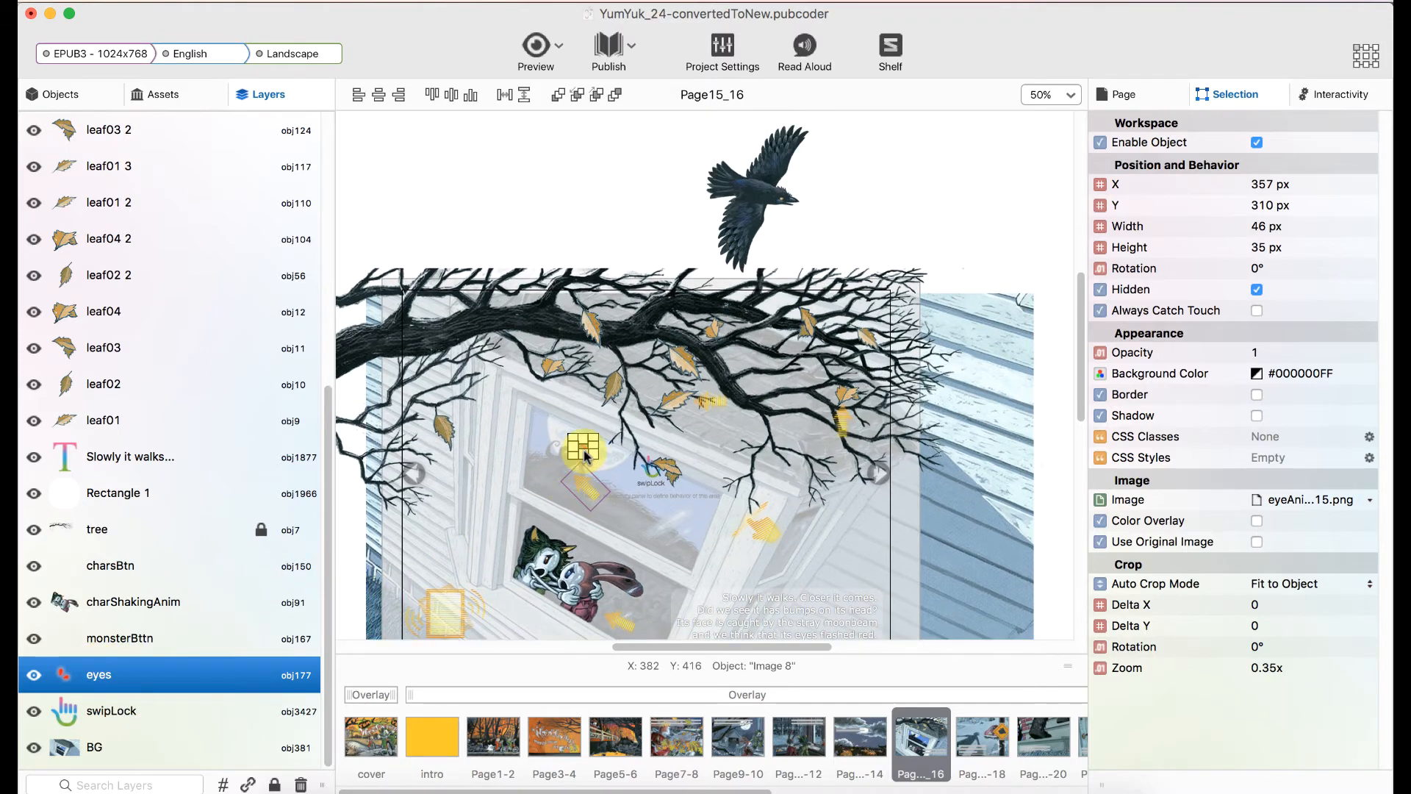
scroll(584, 453, down, 2)
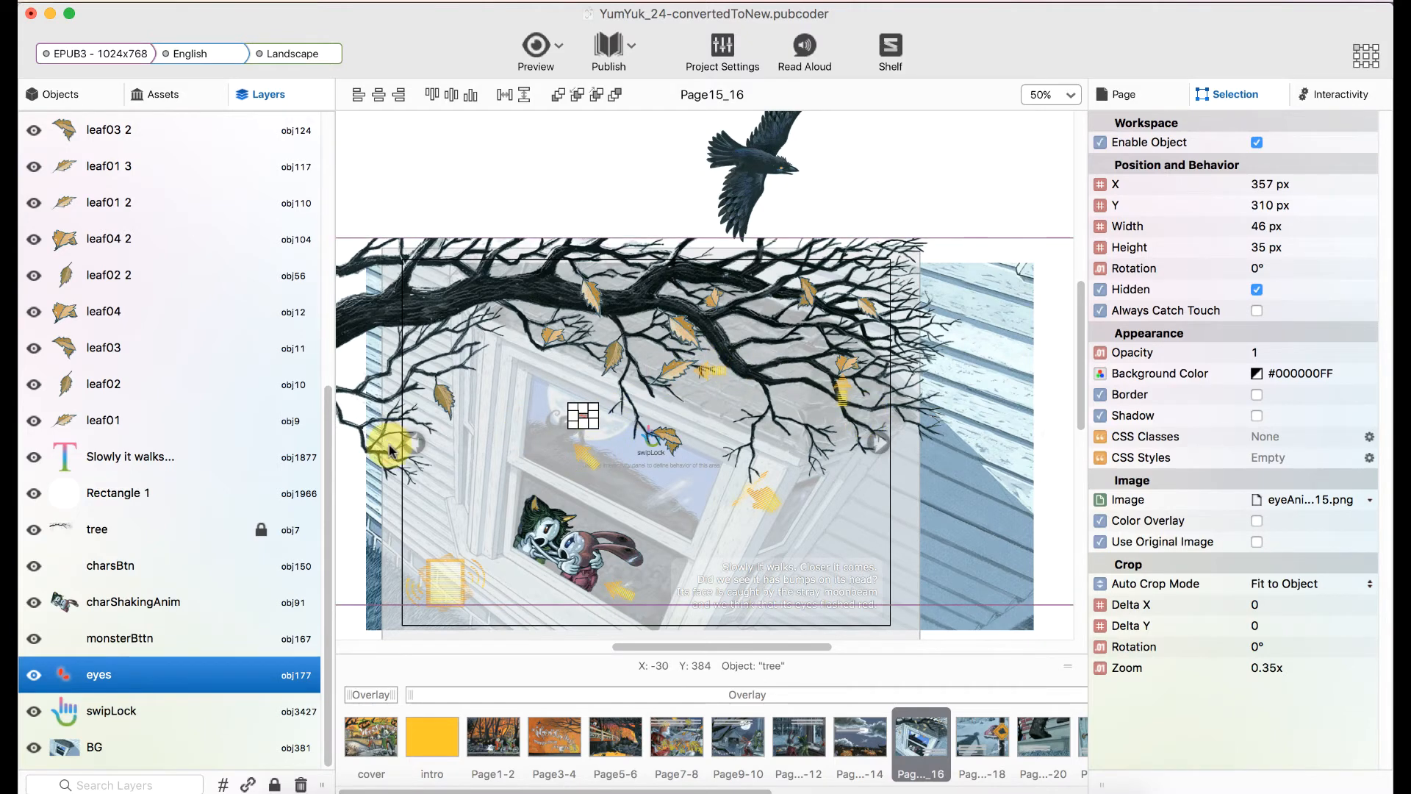
Step: Select the monsterBttn object and examine the actions assigned to its Touch Down event
click(122, 568)
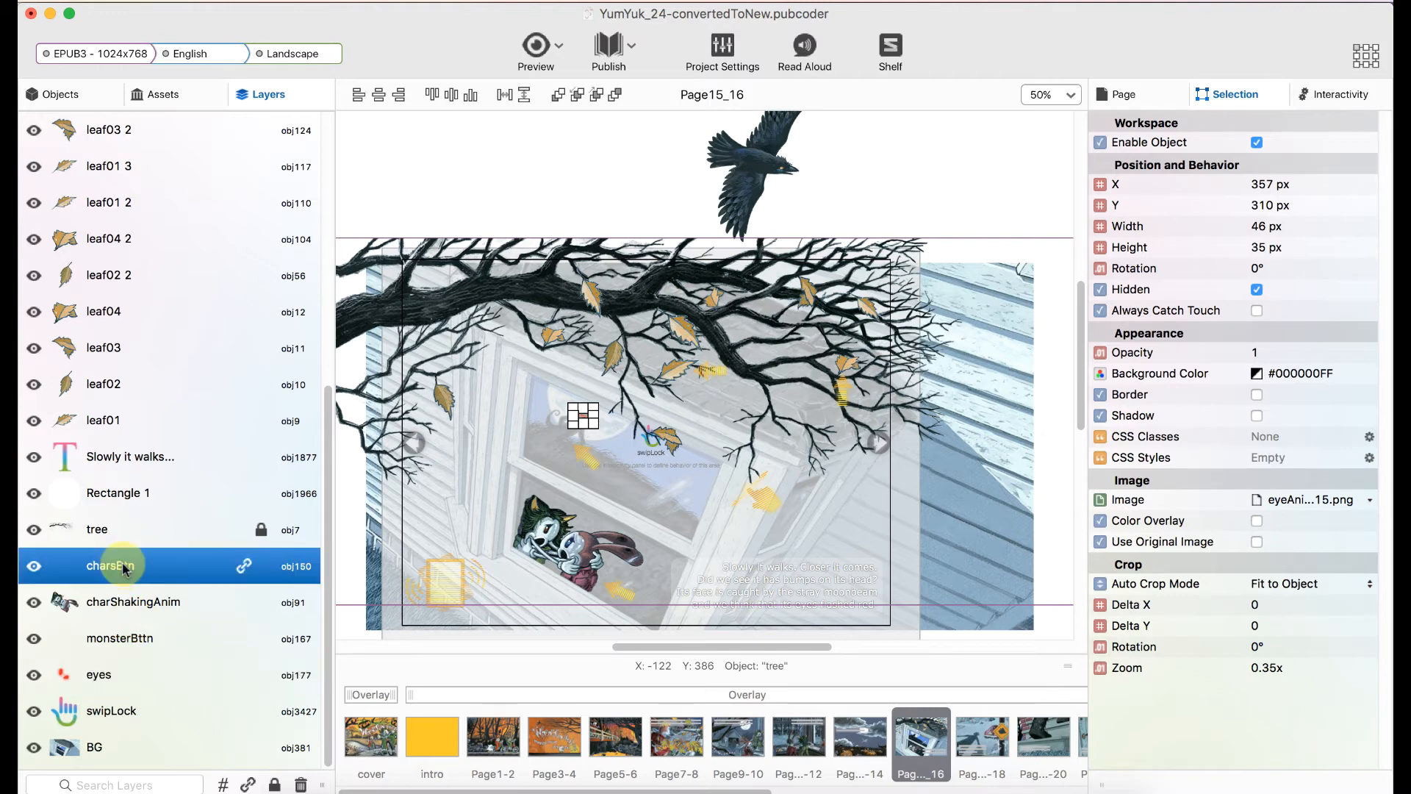
click(144, 638)
click(1334, 95)
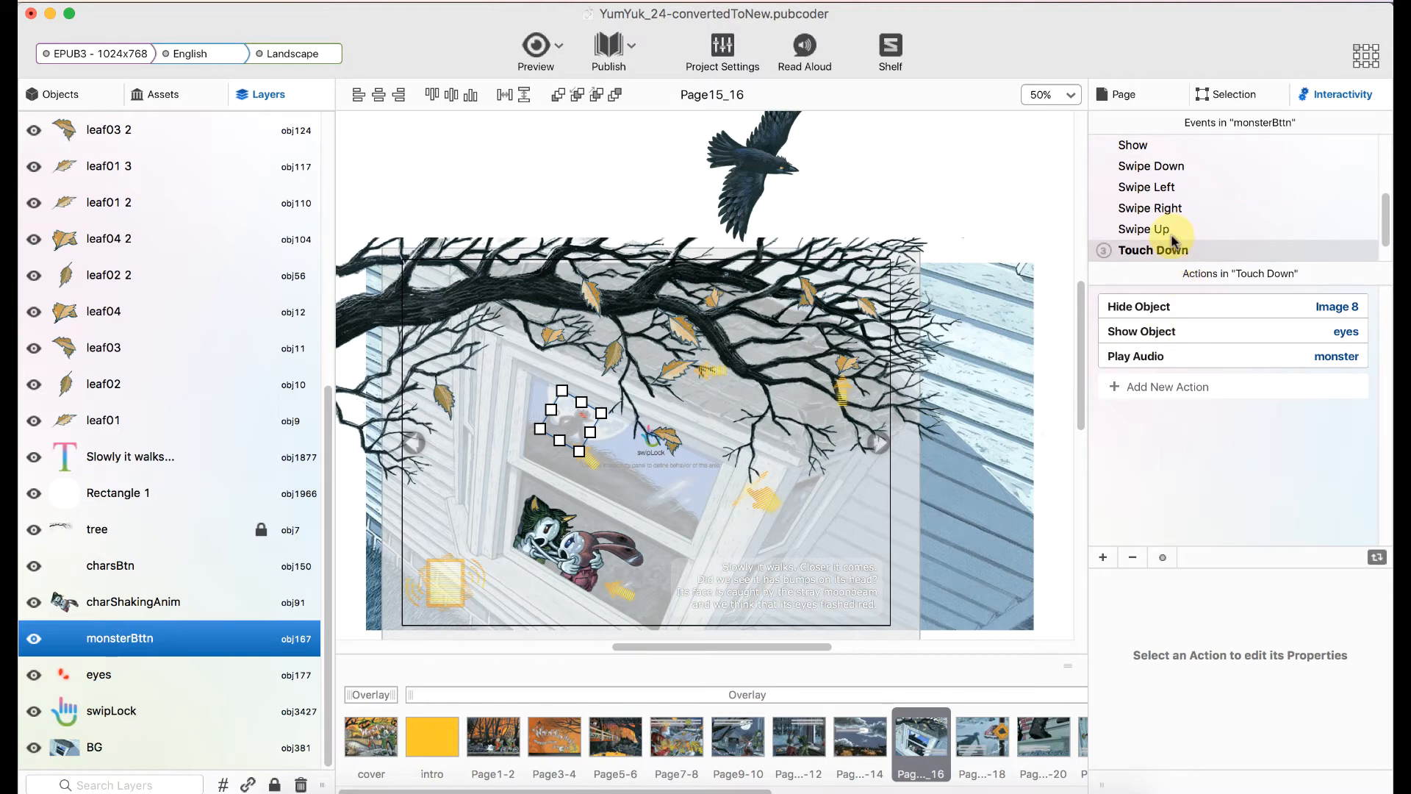
scroll(1161, 242, down, 1)
scroll(783, 333, up, 1)
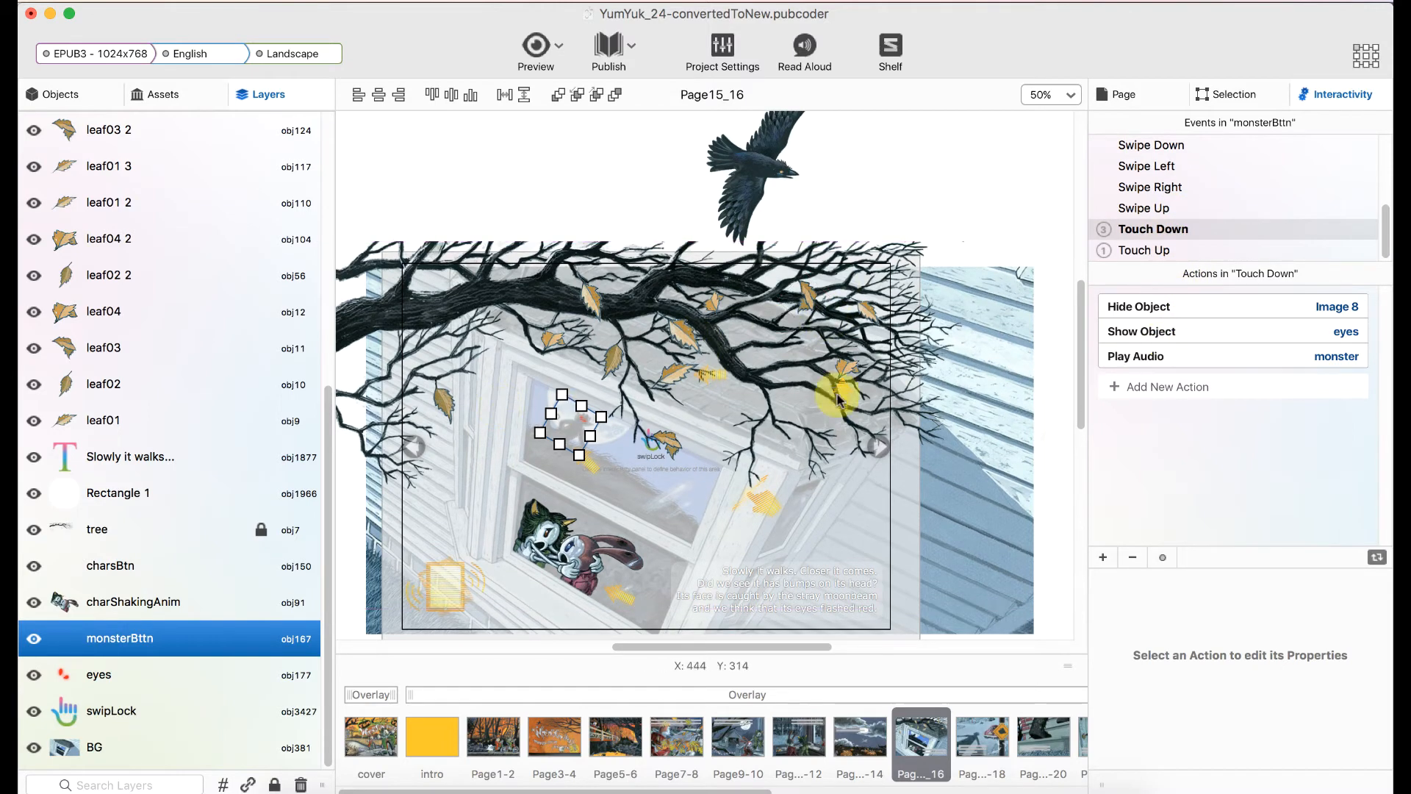
Step: Search the actions available for monsterBttn's Touch Down event for "hide", leaving the list without adding one
click(1132, 307)
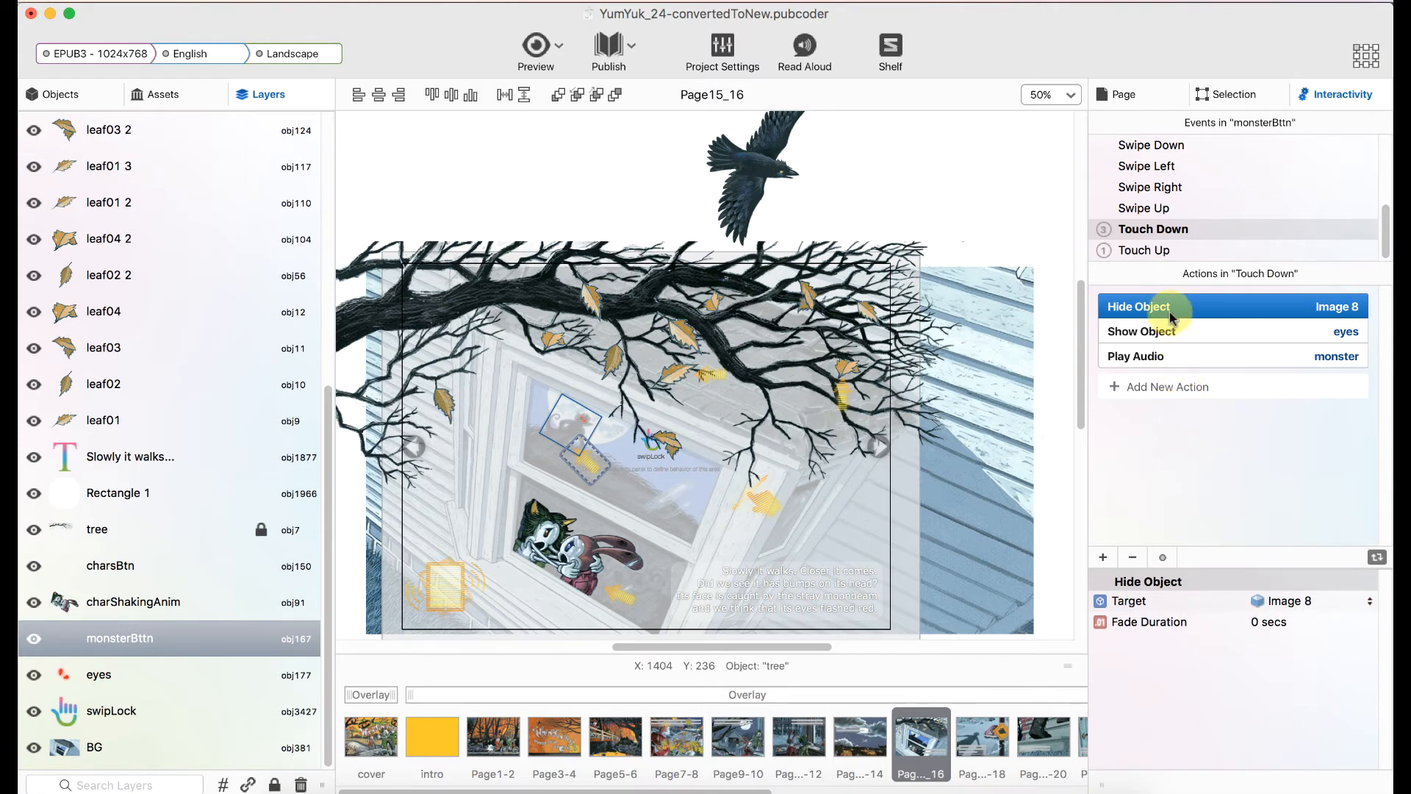
click(1173, 390)
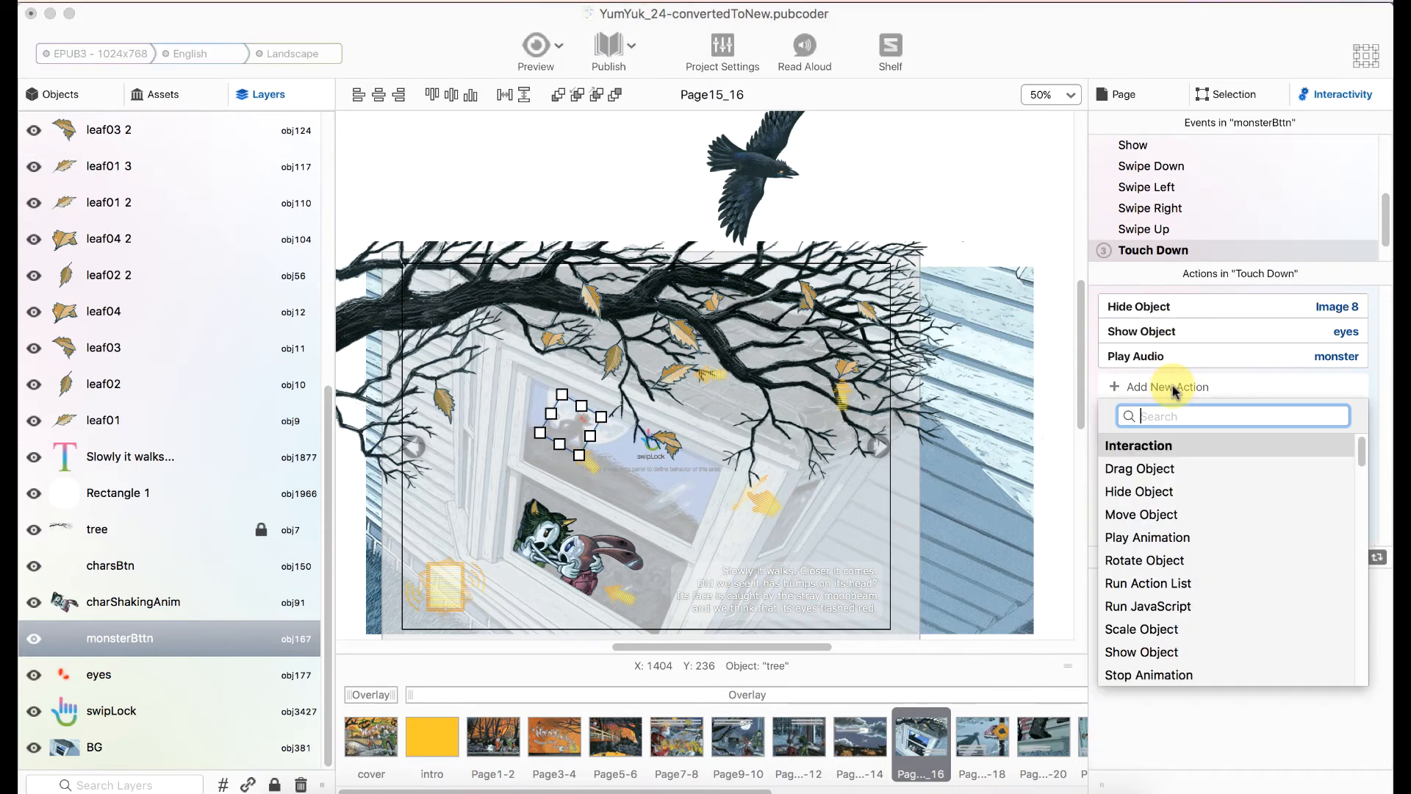
text(hided)
key(BackSpace)
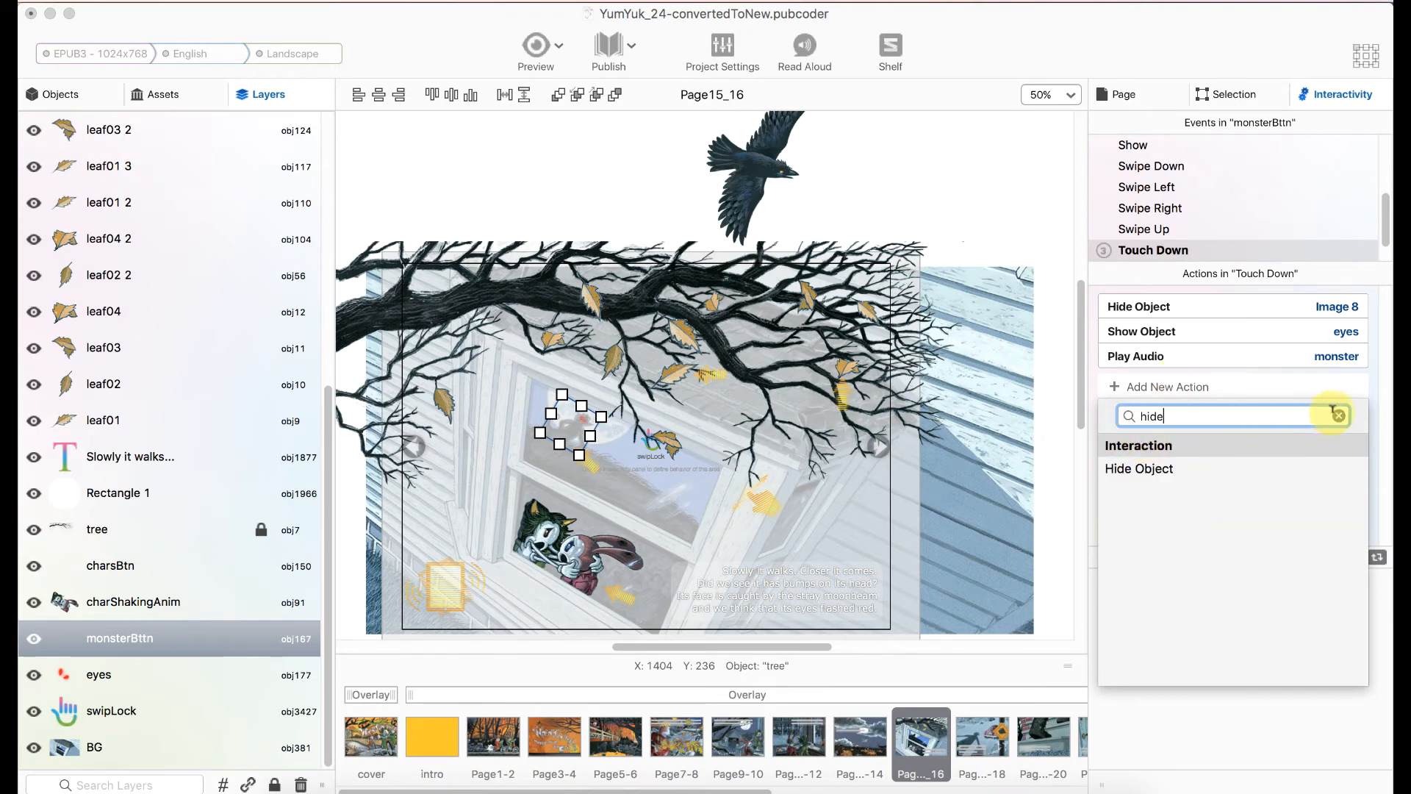
click(1340, 418)
Step: Examine the properties of the Hide Object, Show Object and Play Audio actions in monsterBttn's Touch Down event
click(1165, 309)
click(1166, 308)
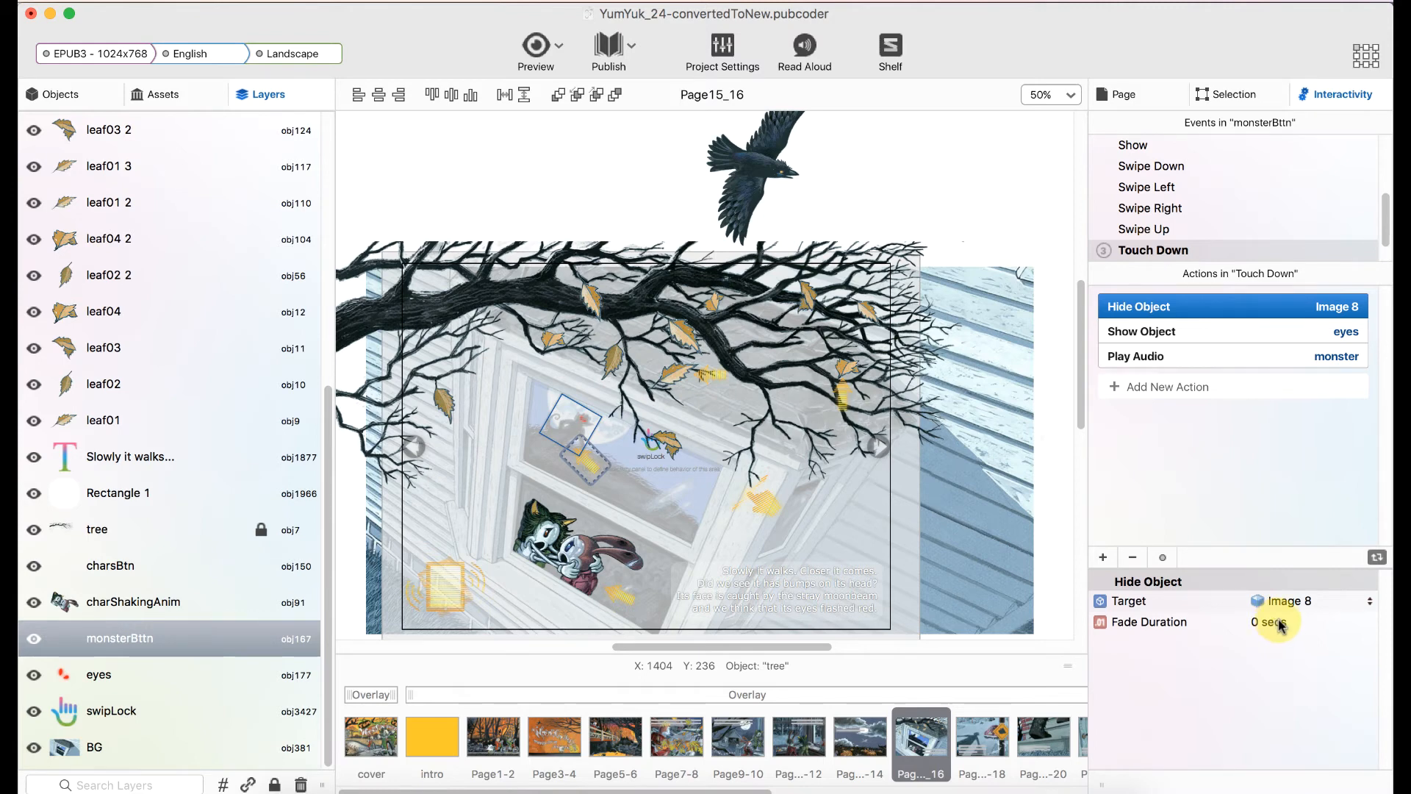
click(1136, 333)
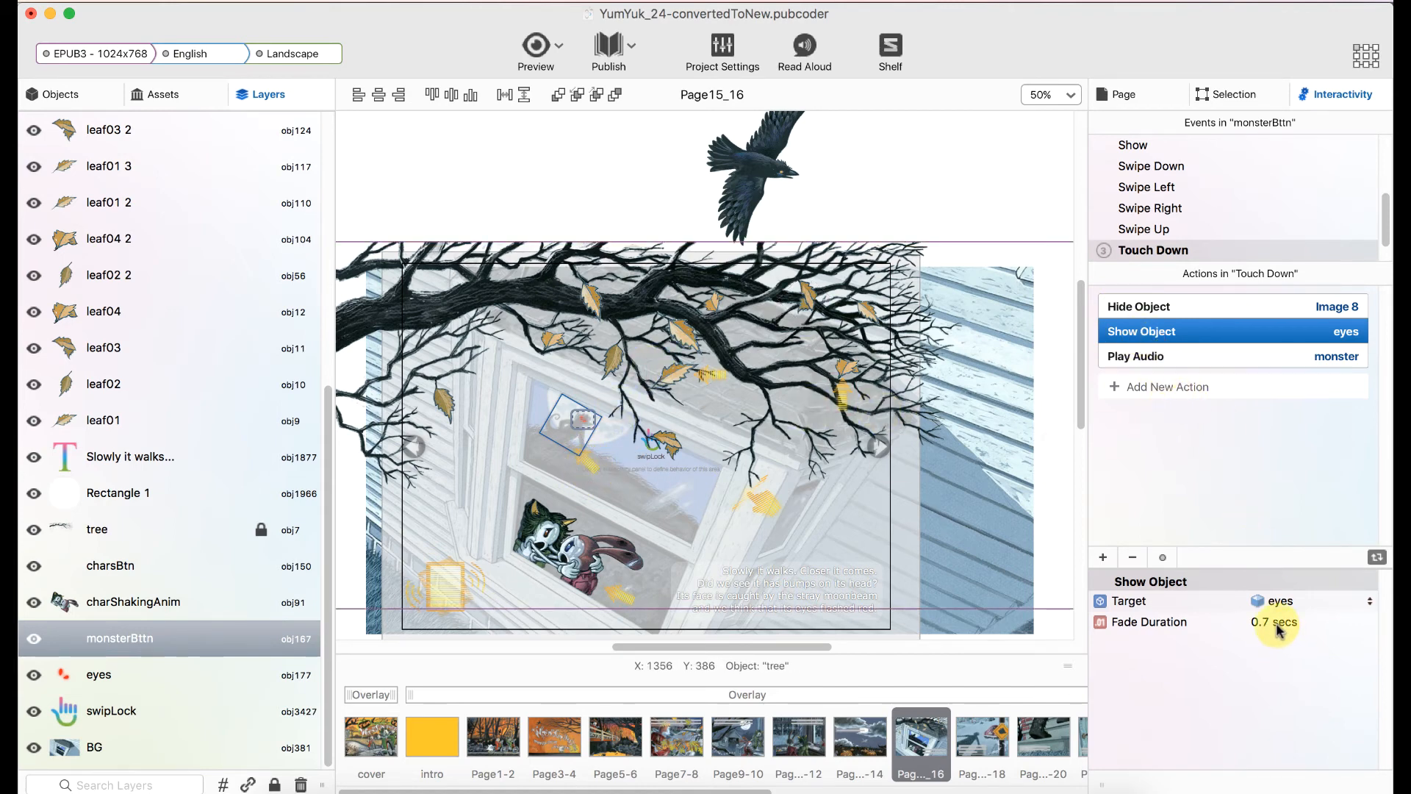
click(1128, 358)
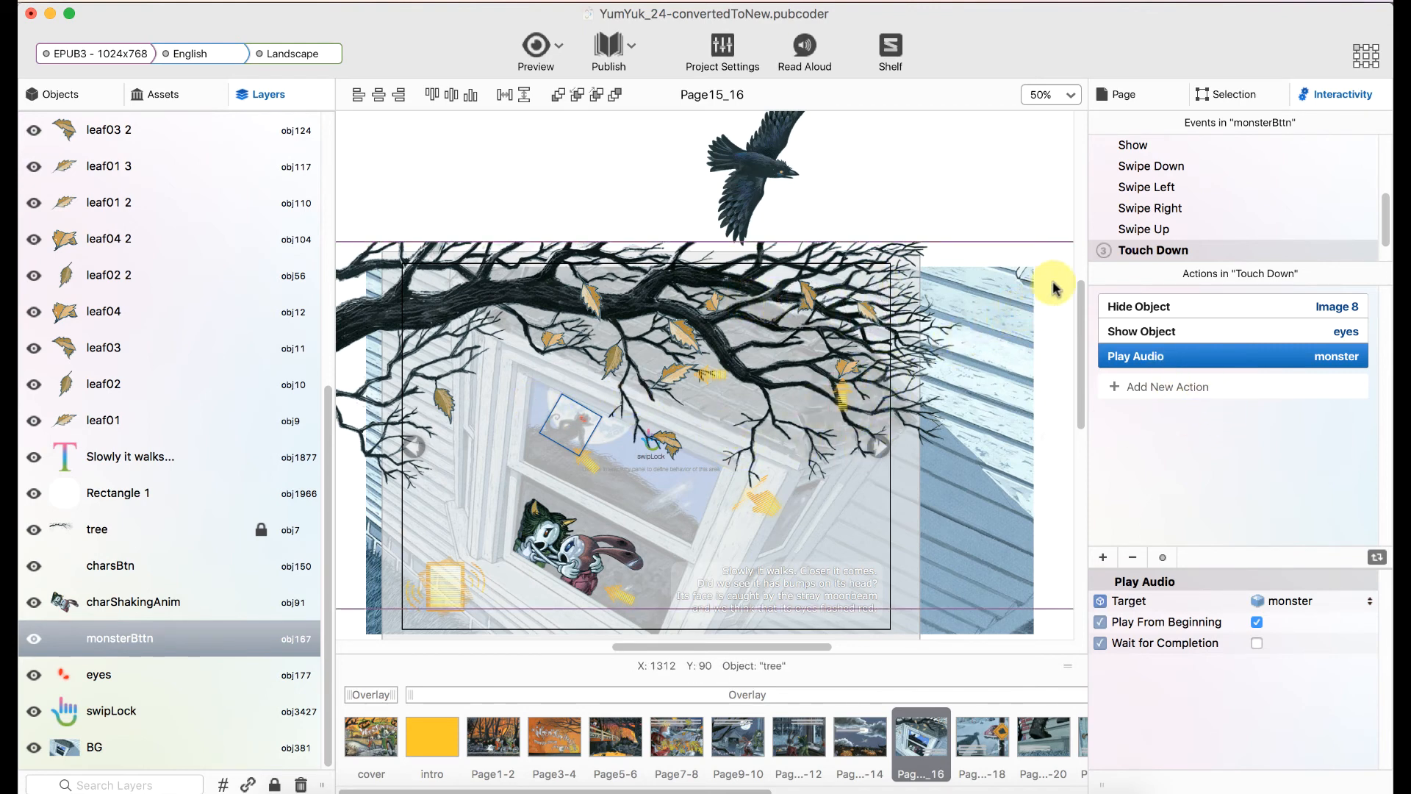
Step: Open monsterBttn's Touch Up event and examine the target and fade duration of its Hide Object action
scroll(1143, 242, down, 1)
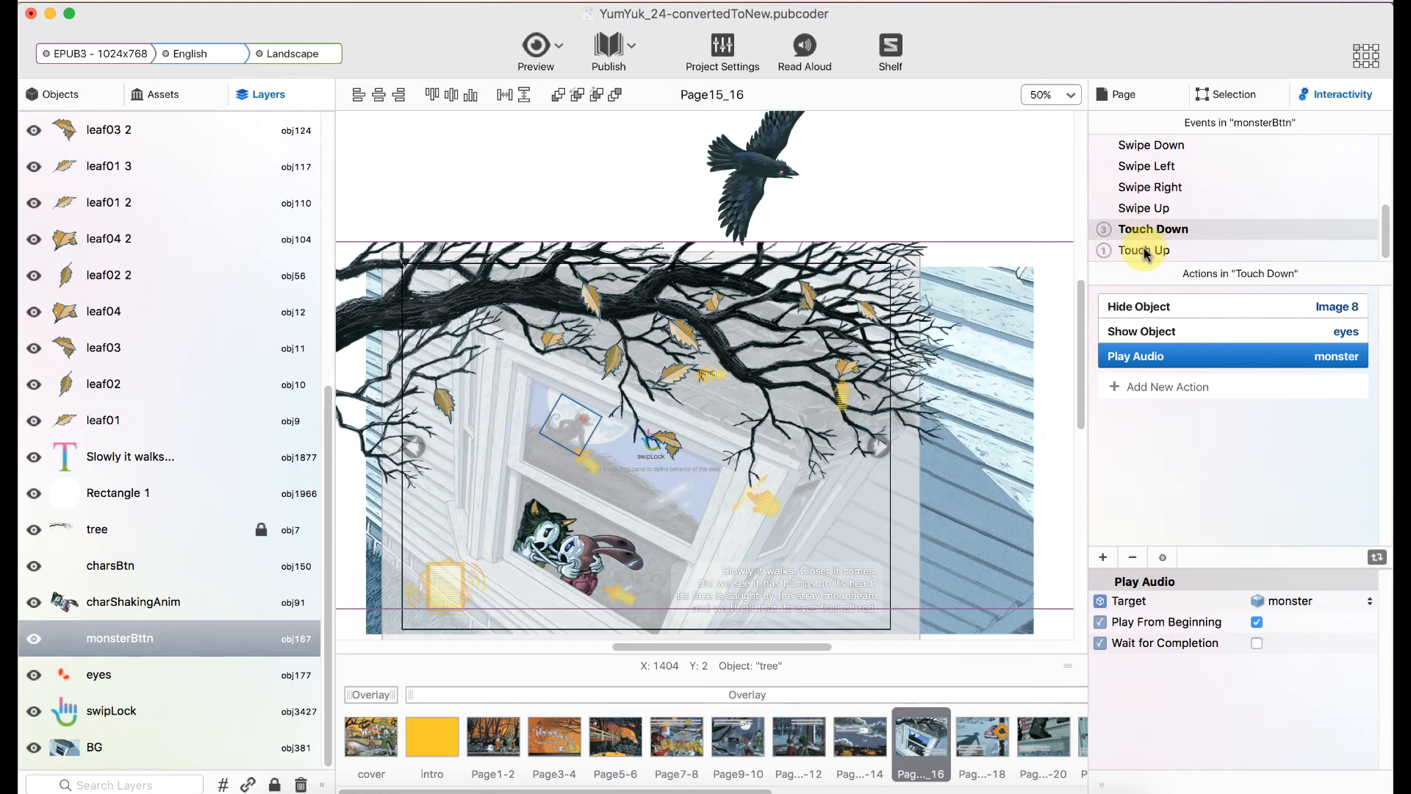
click(1145, 252)
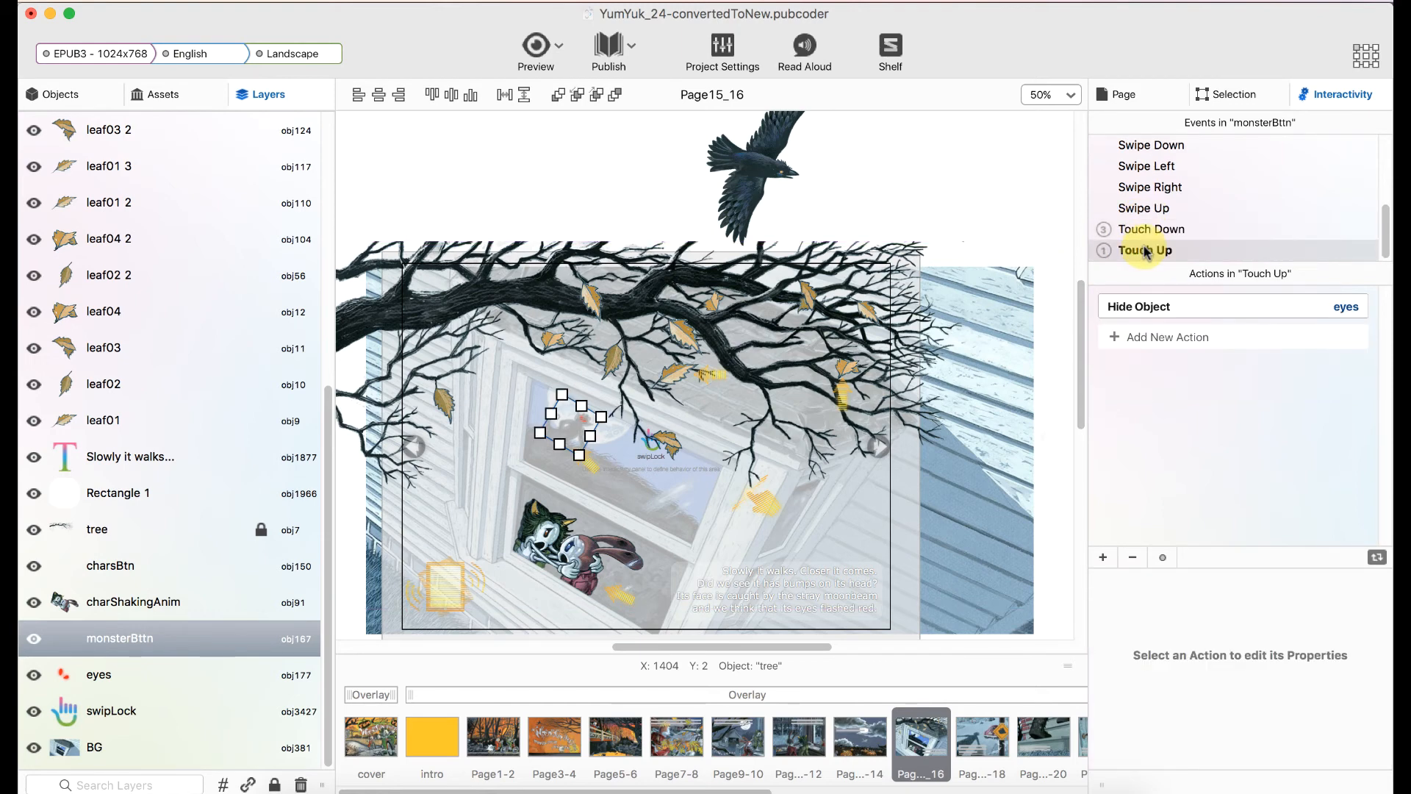
click(1151, 308)
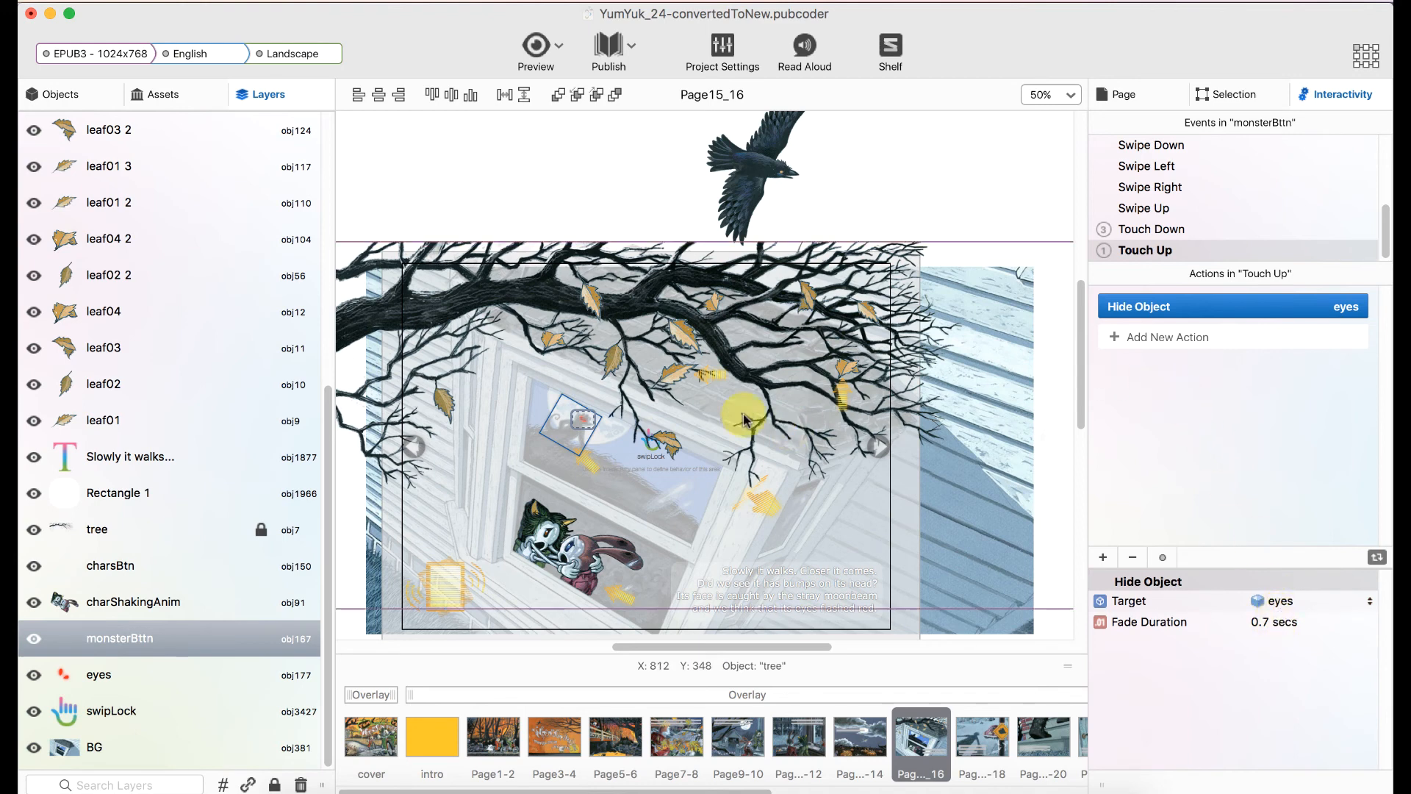
click(574, 420)
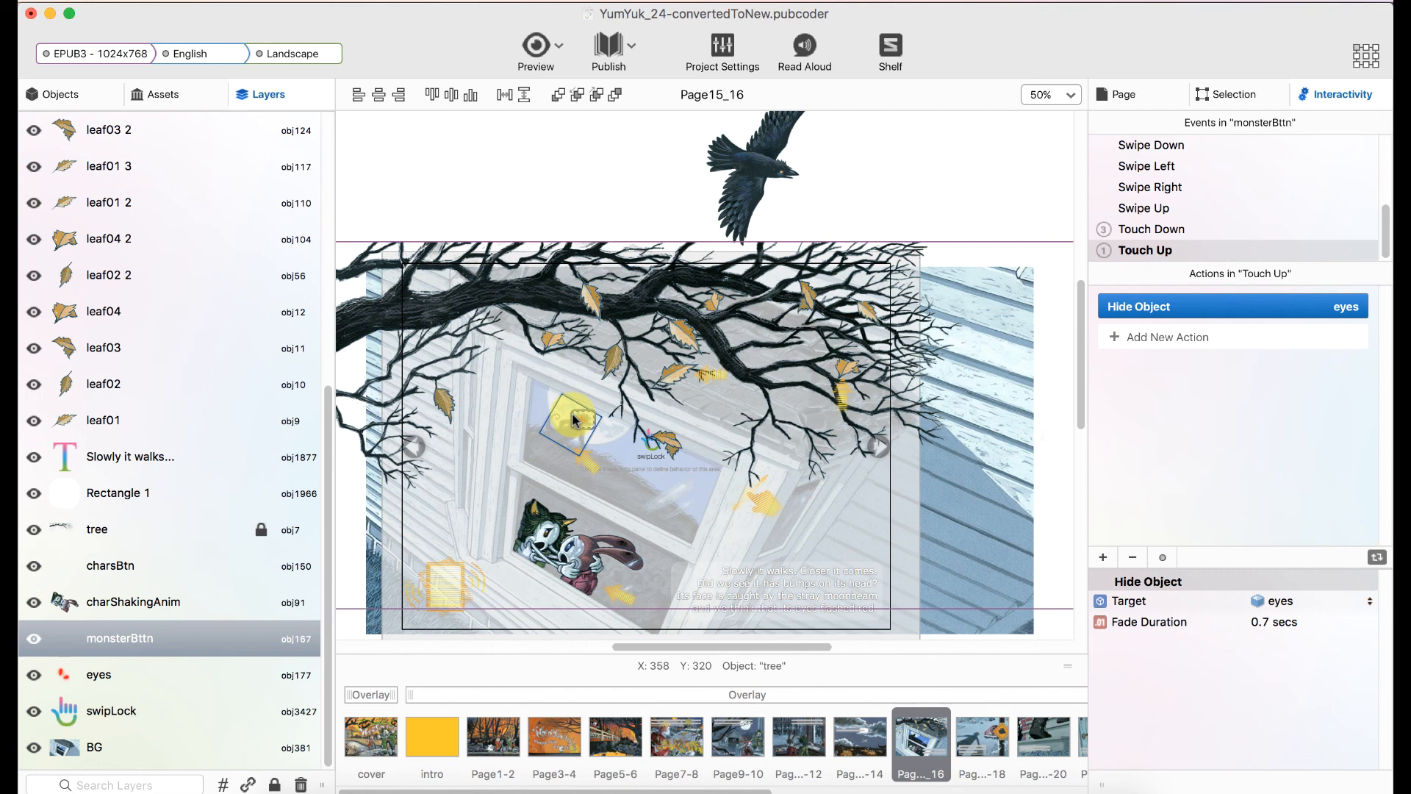
drag(575, 420, 588, 397)
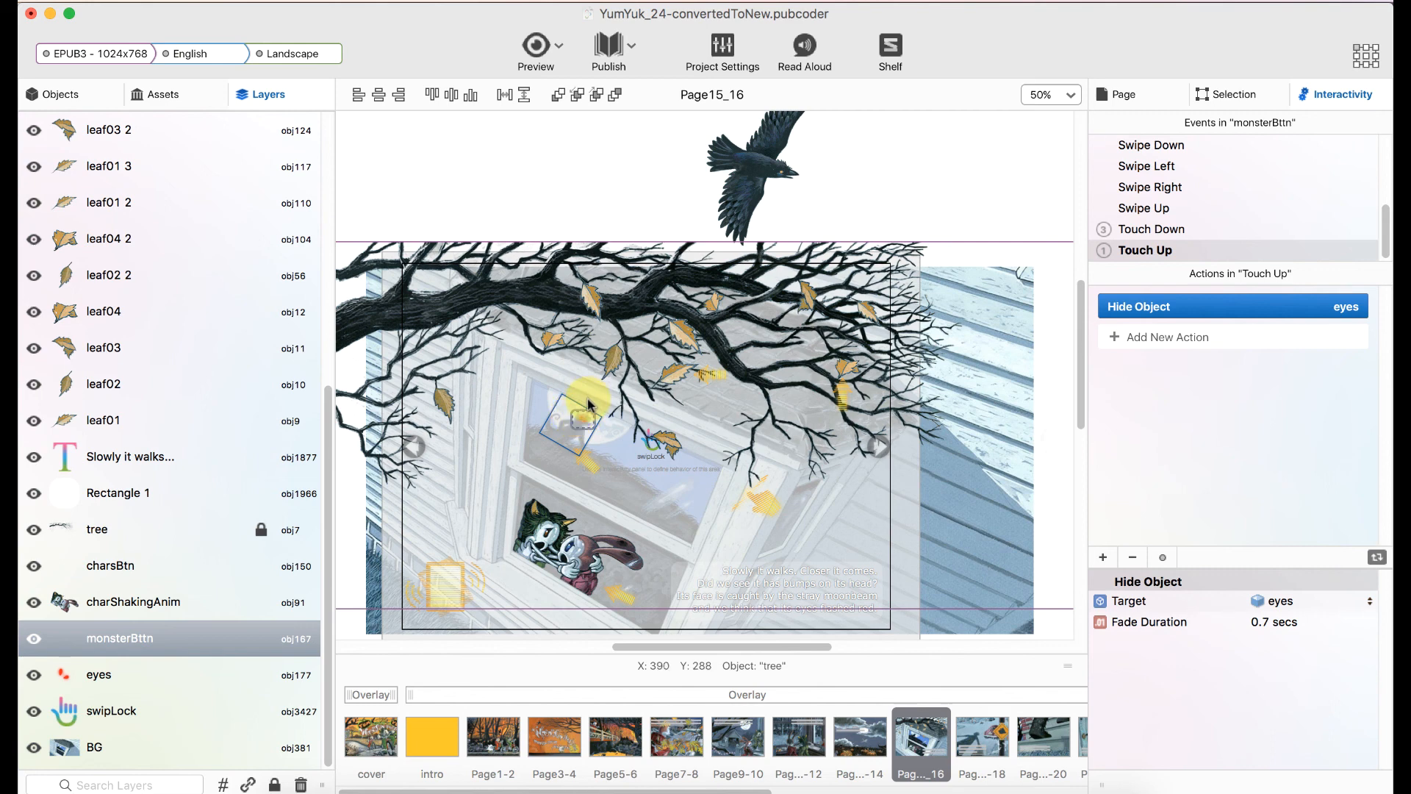